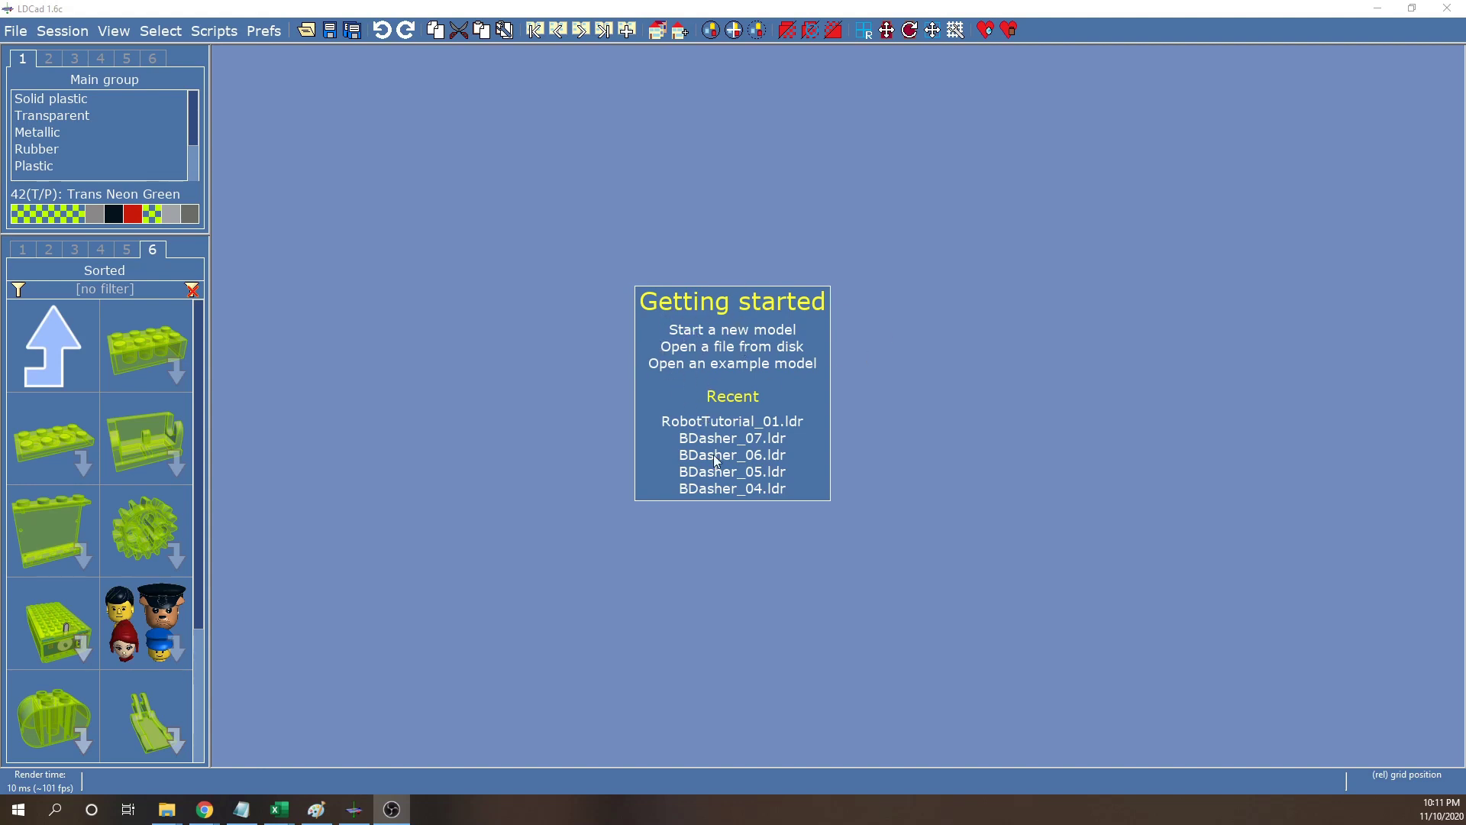
Start a new model with the header name Tutorial and show the part bin's Main group in its first view
left_click(726, 329)
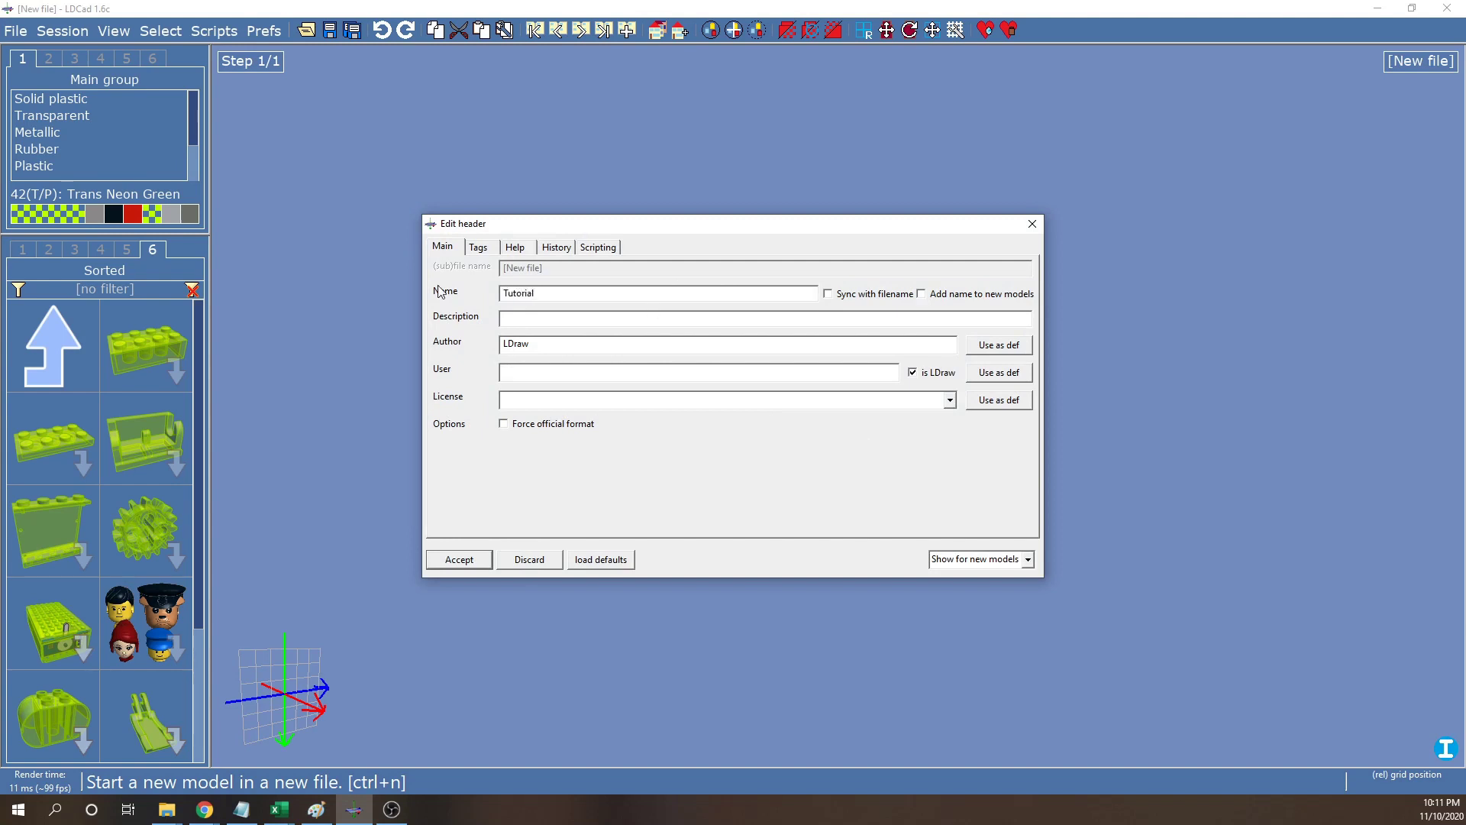
left_click(461, 560)
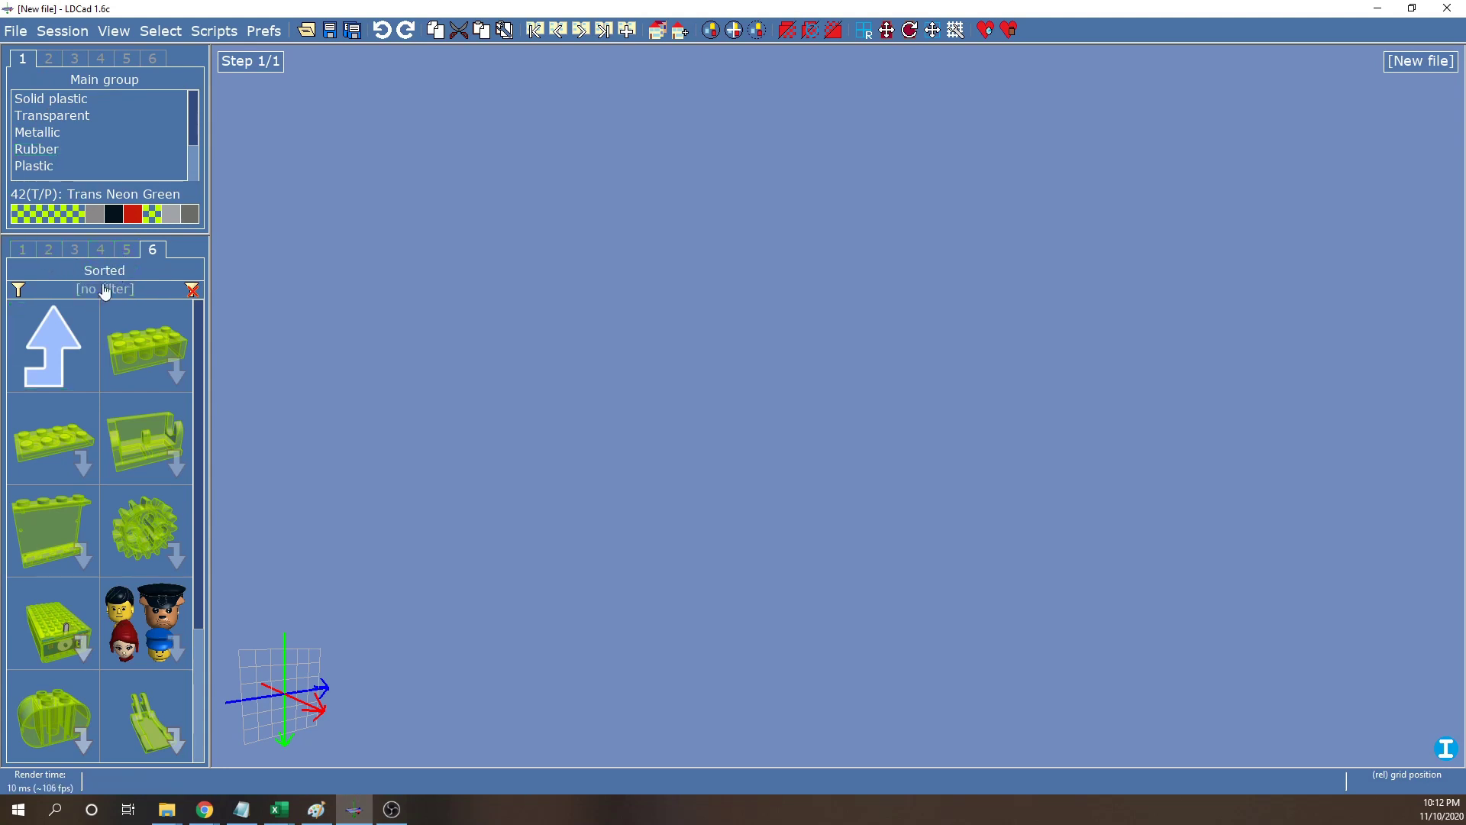
left_click(61, 323)
left_click(22, 249)
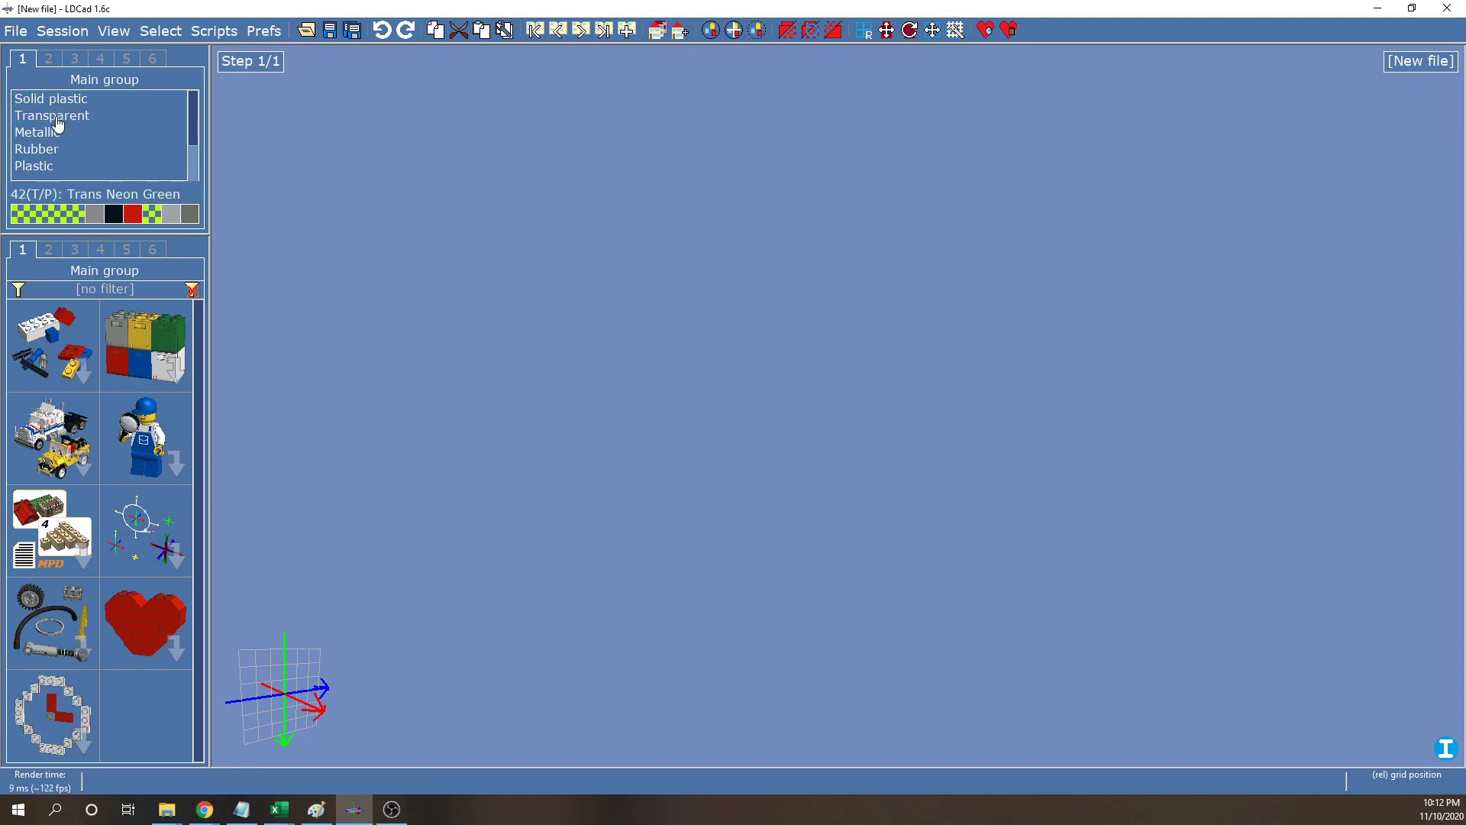
Browse the Solid plastic color wheel pages and make Red (4) the current color
scroll(185, 125, "down", 2)
scroll(114, 115, "up", 2)
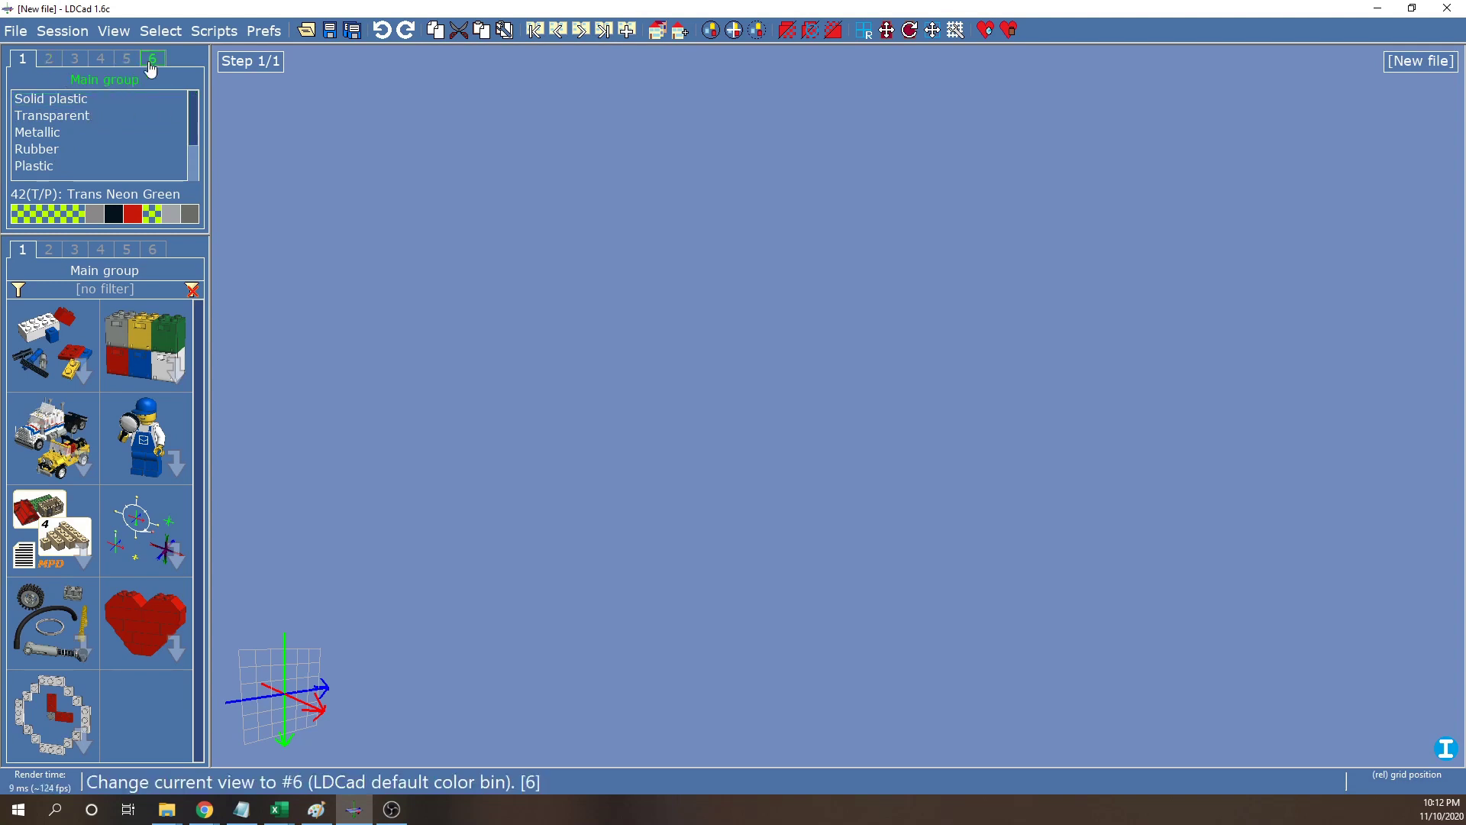
left_click(57, 104)
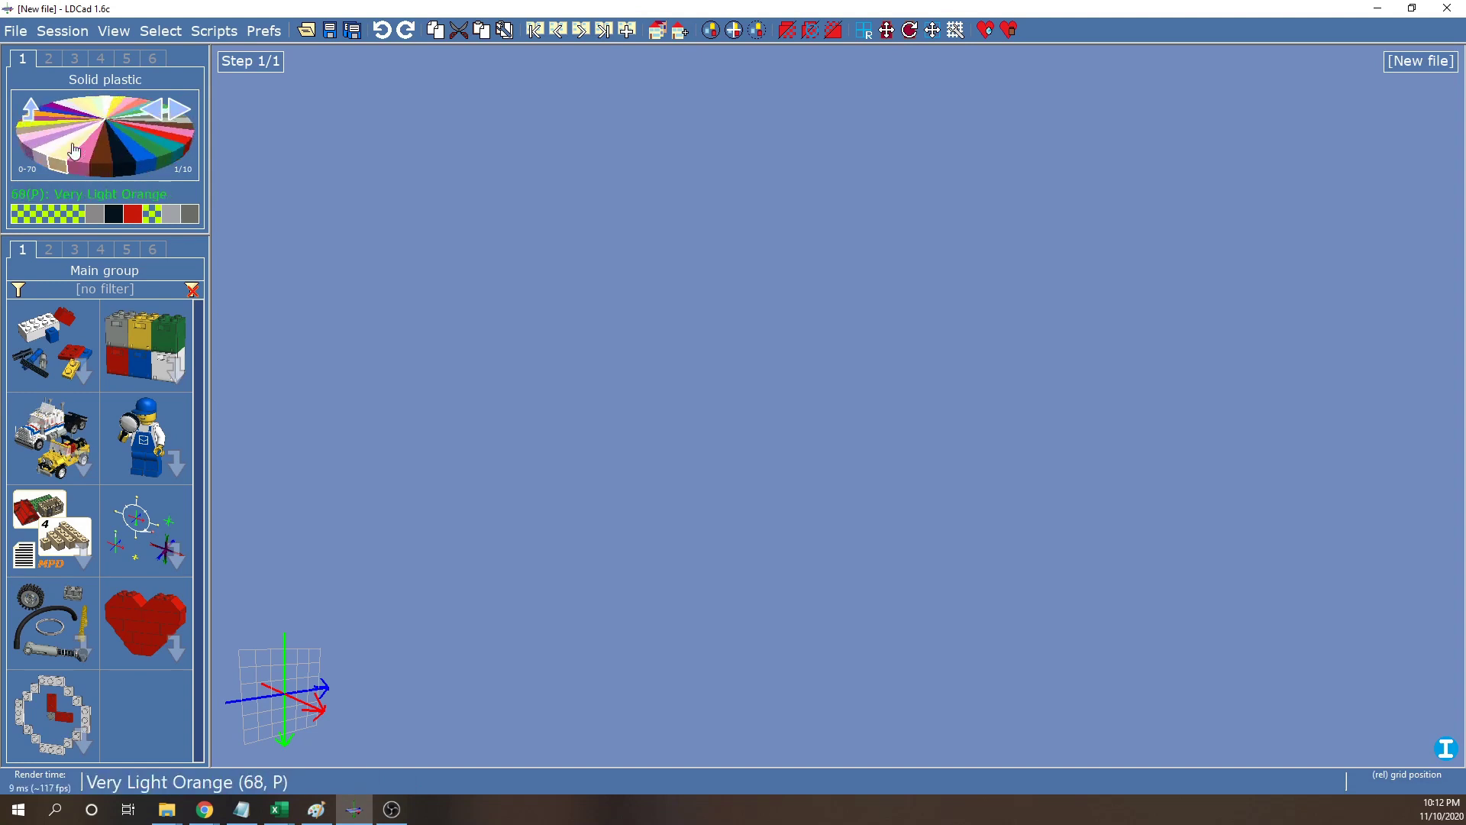
scroll(115, 134, "down", 3)
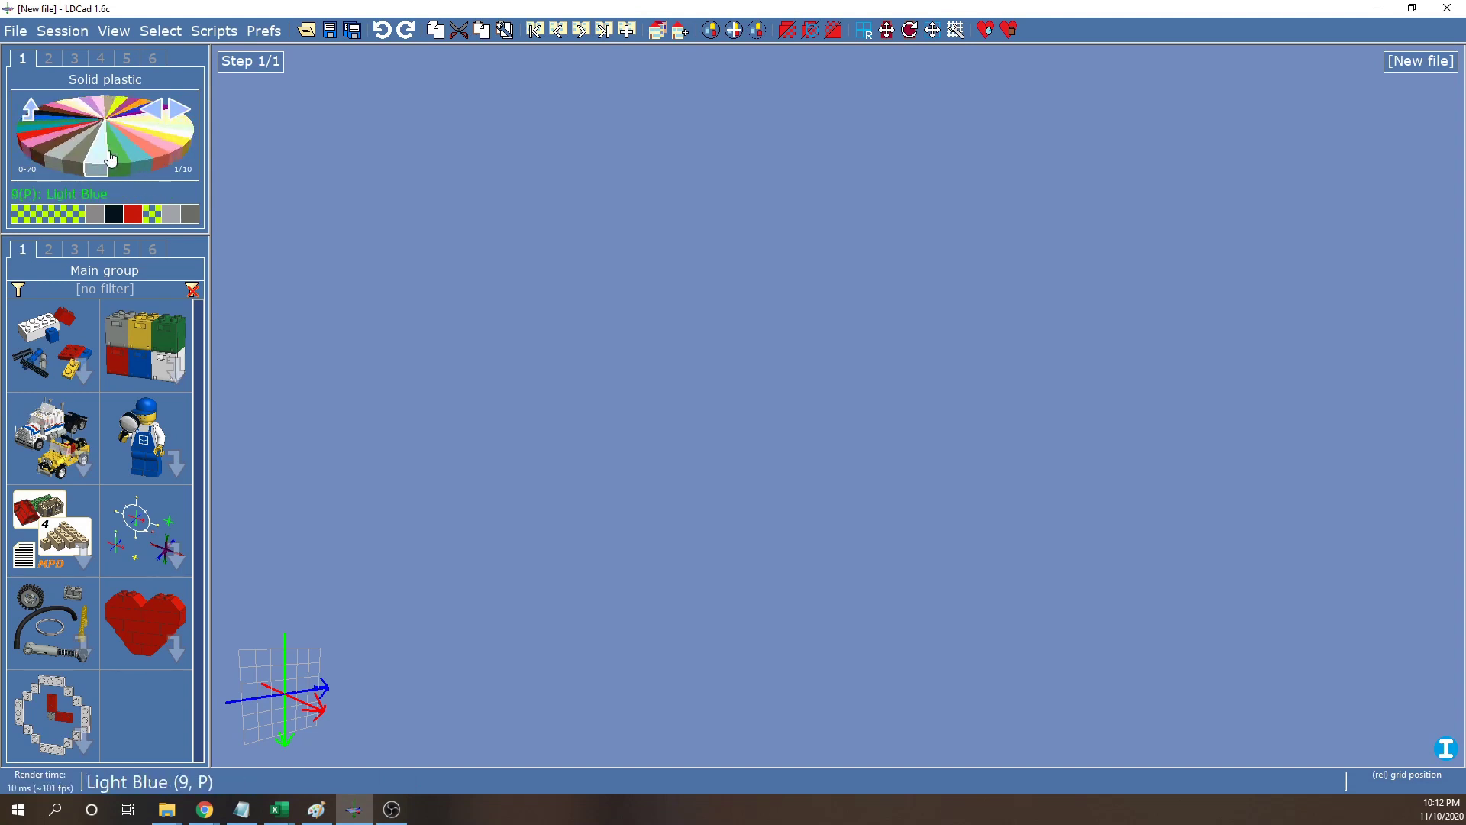
left_click(180, 113)
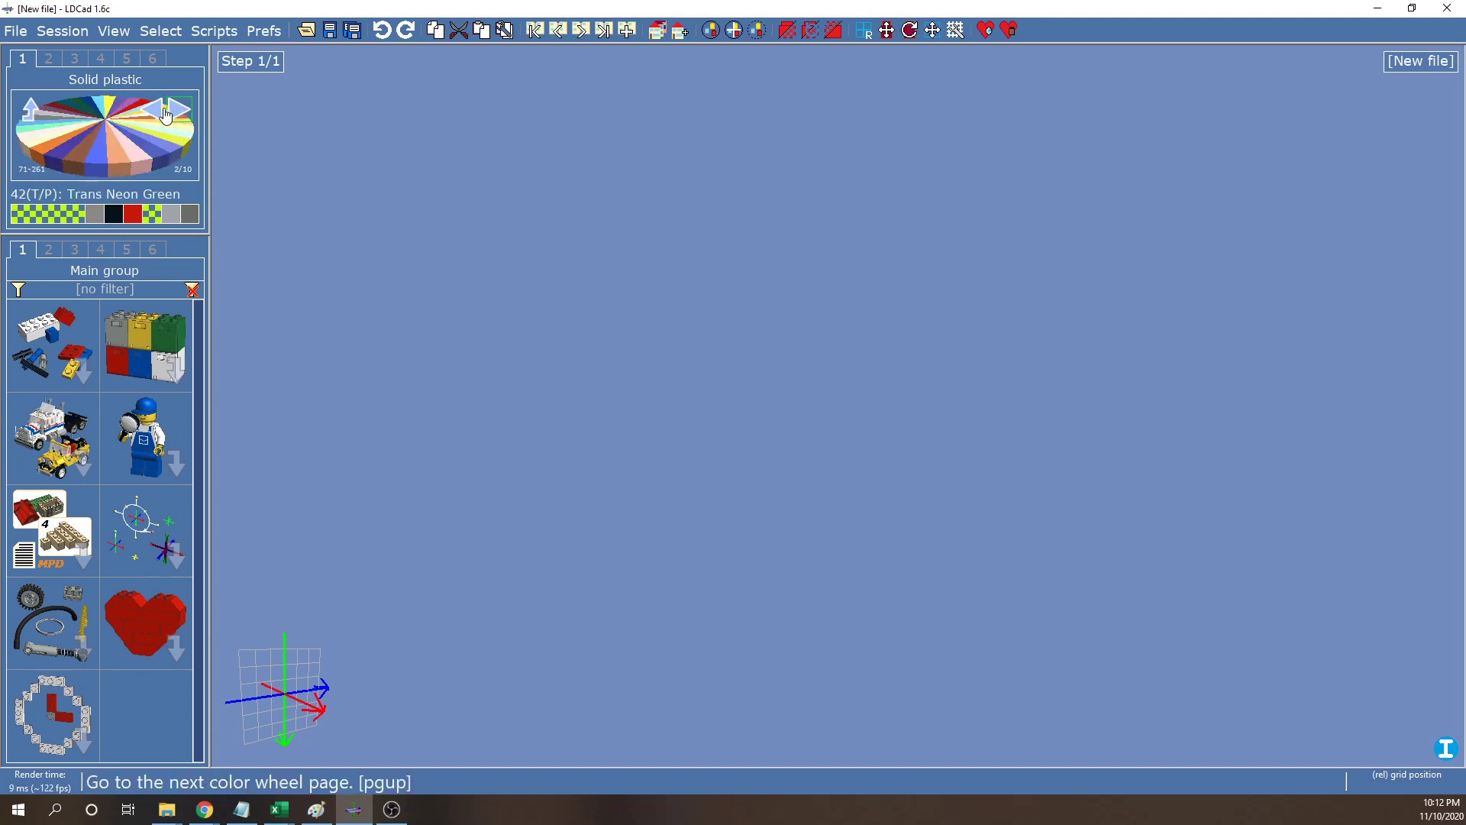
left_click(163, 113)
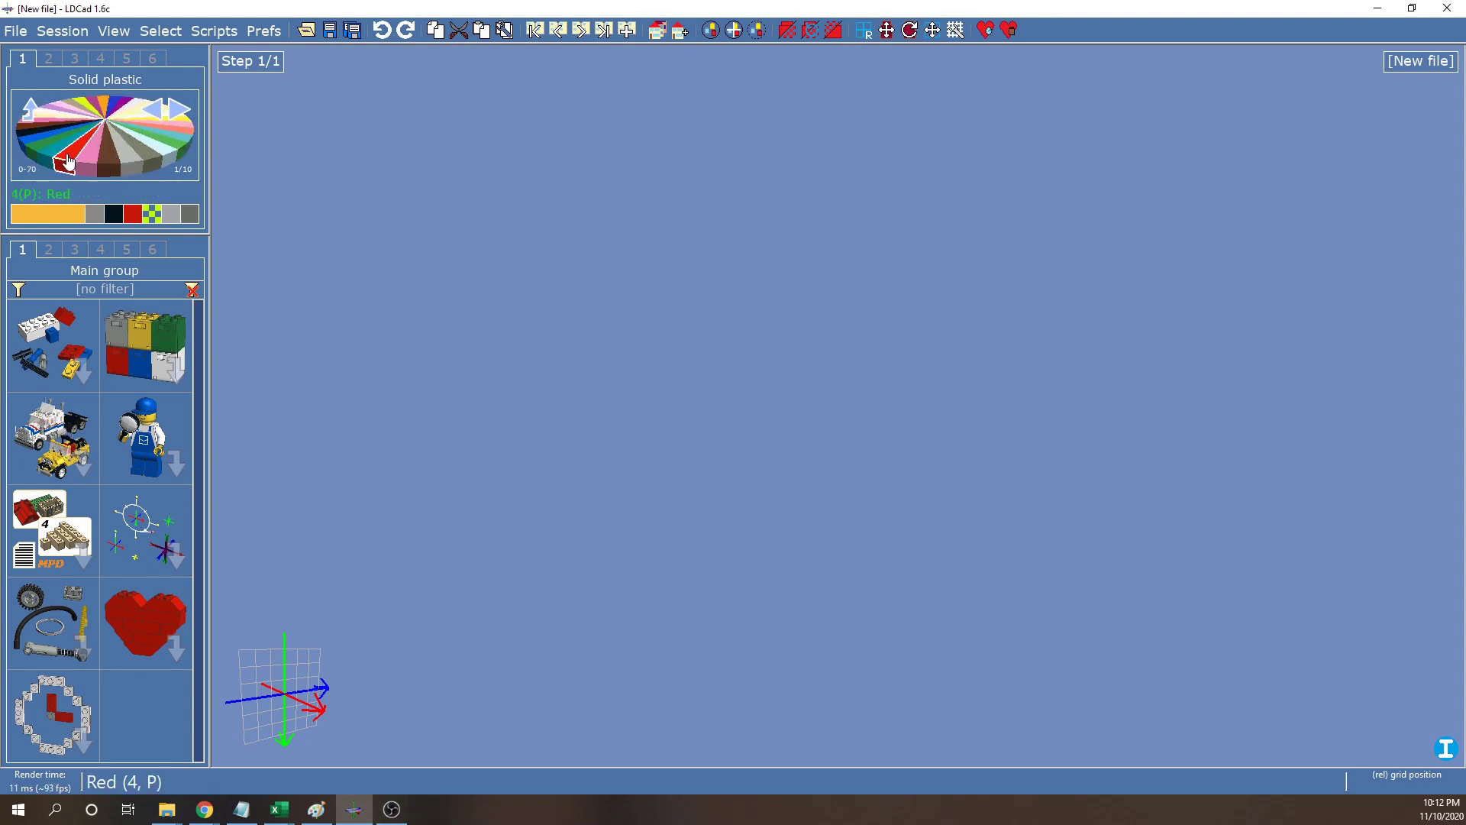
left_click(69, 162)
Examine the Transparent color group in the second color bin view and return to the first view
left_click(48, 59)
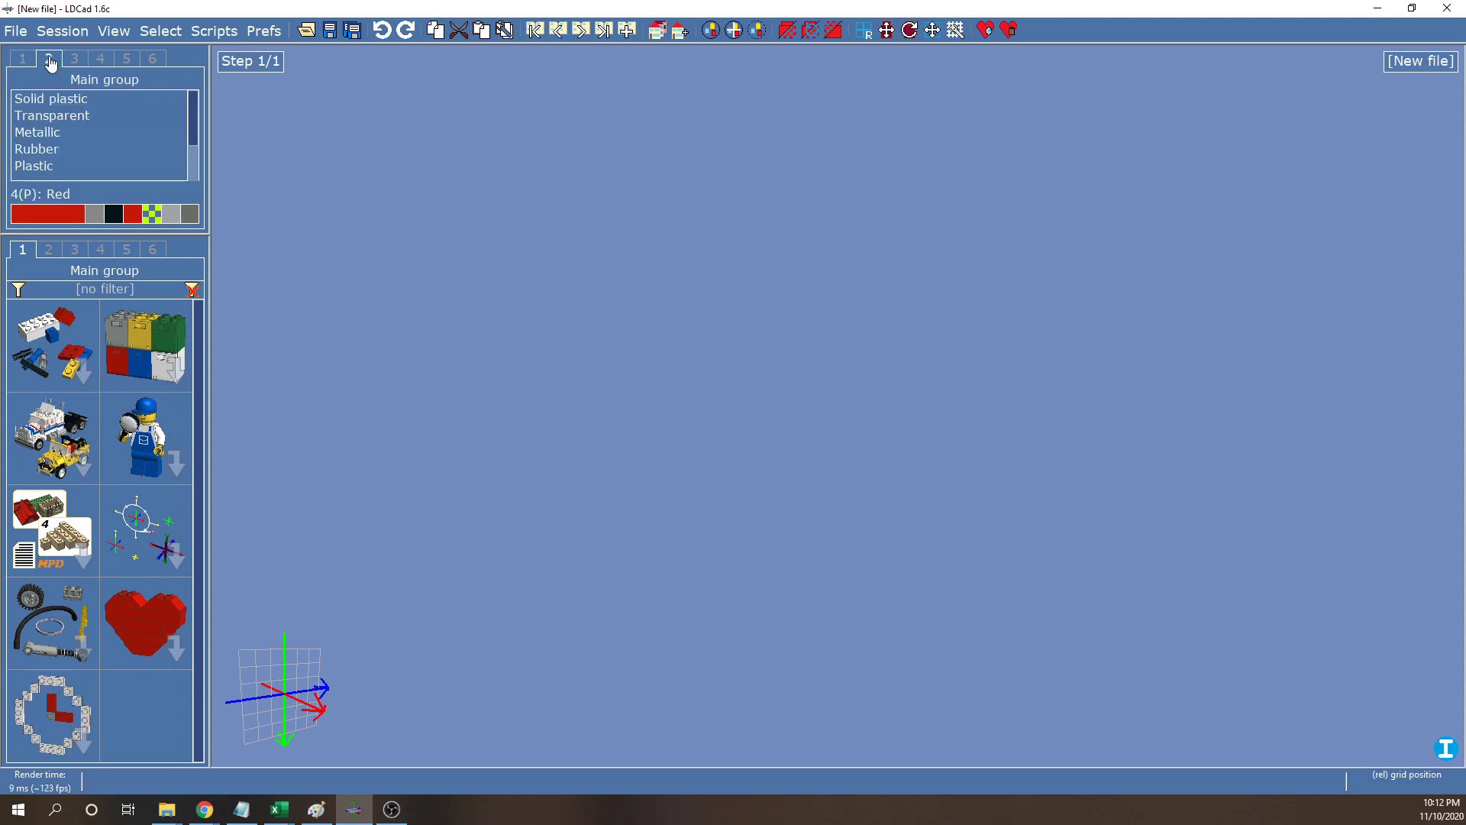
left_click(67, 116)
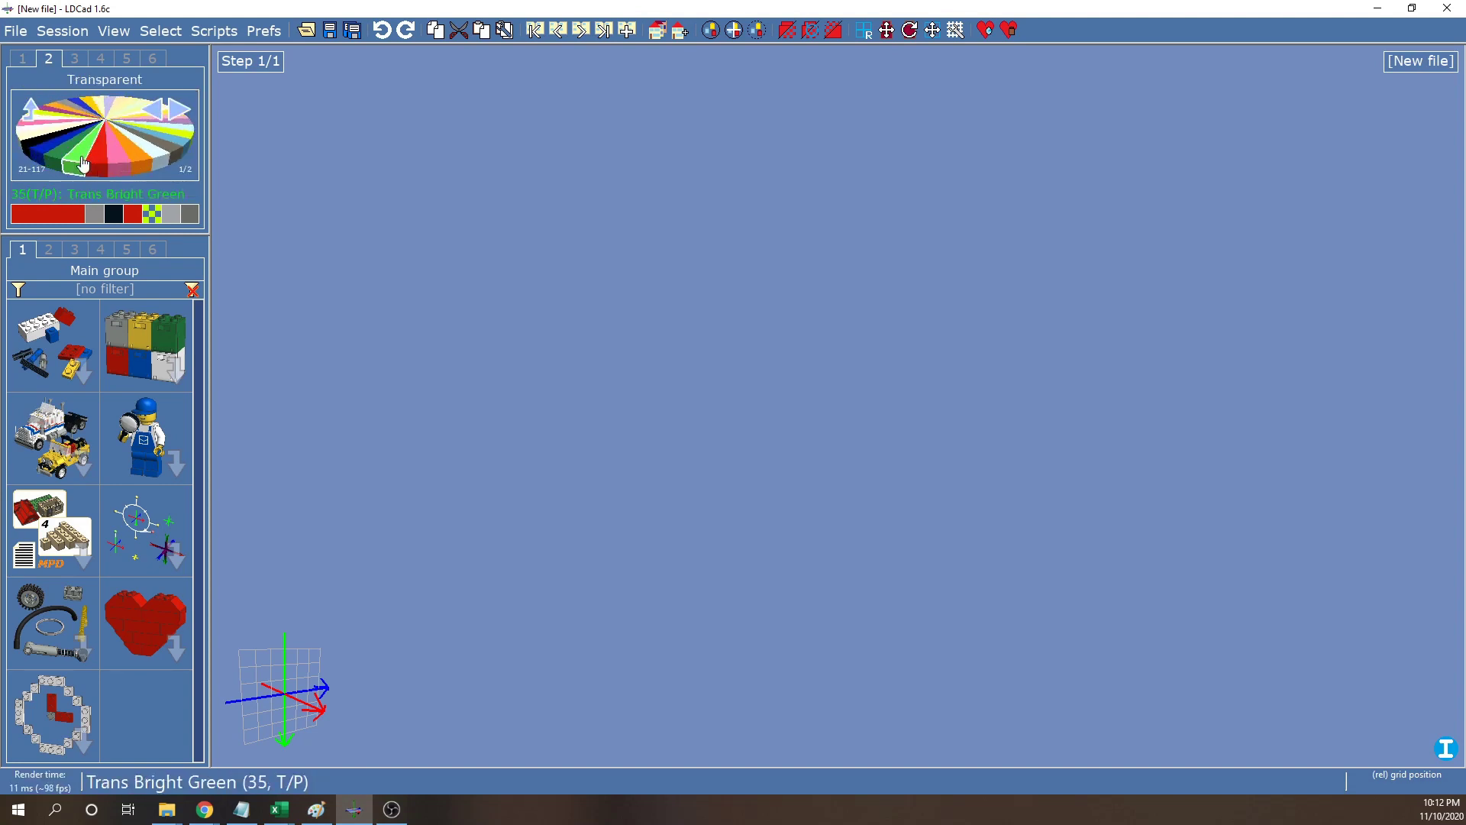
left_click(179, 105)
left_click(161, 116)
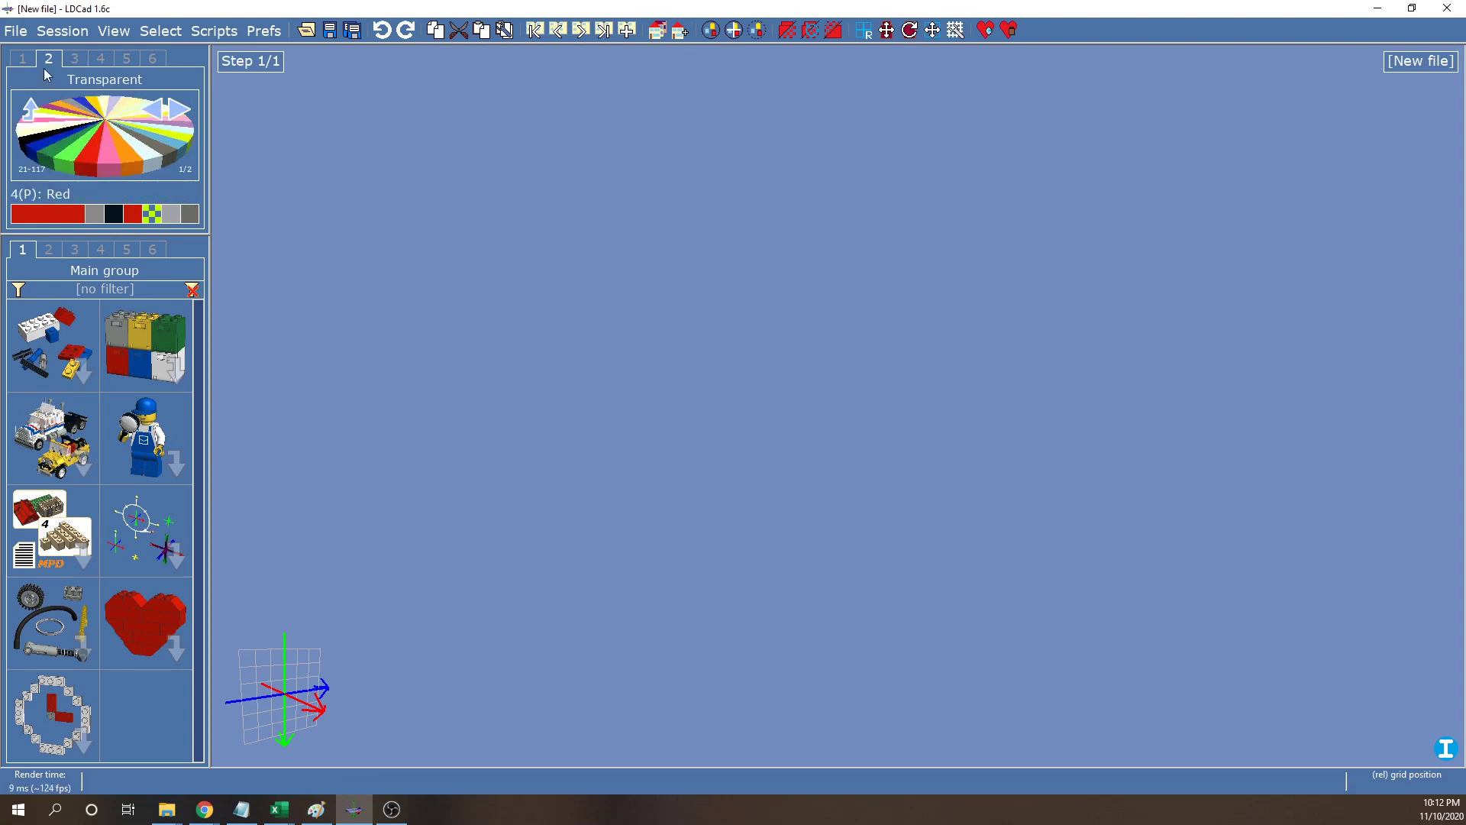
left_click(23, 59)
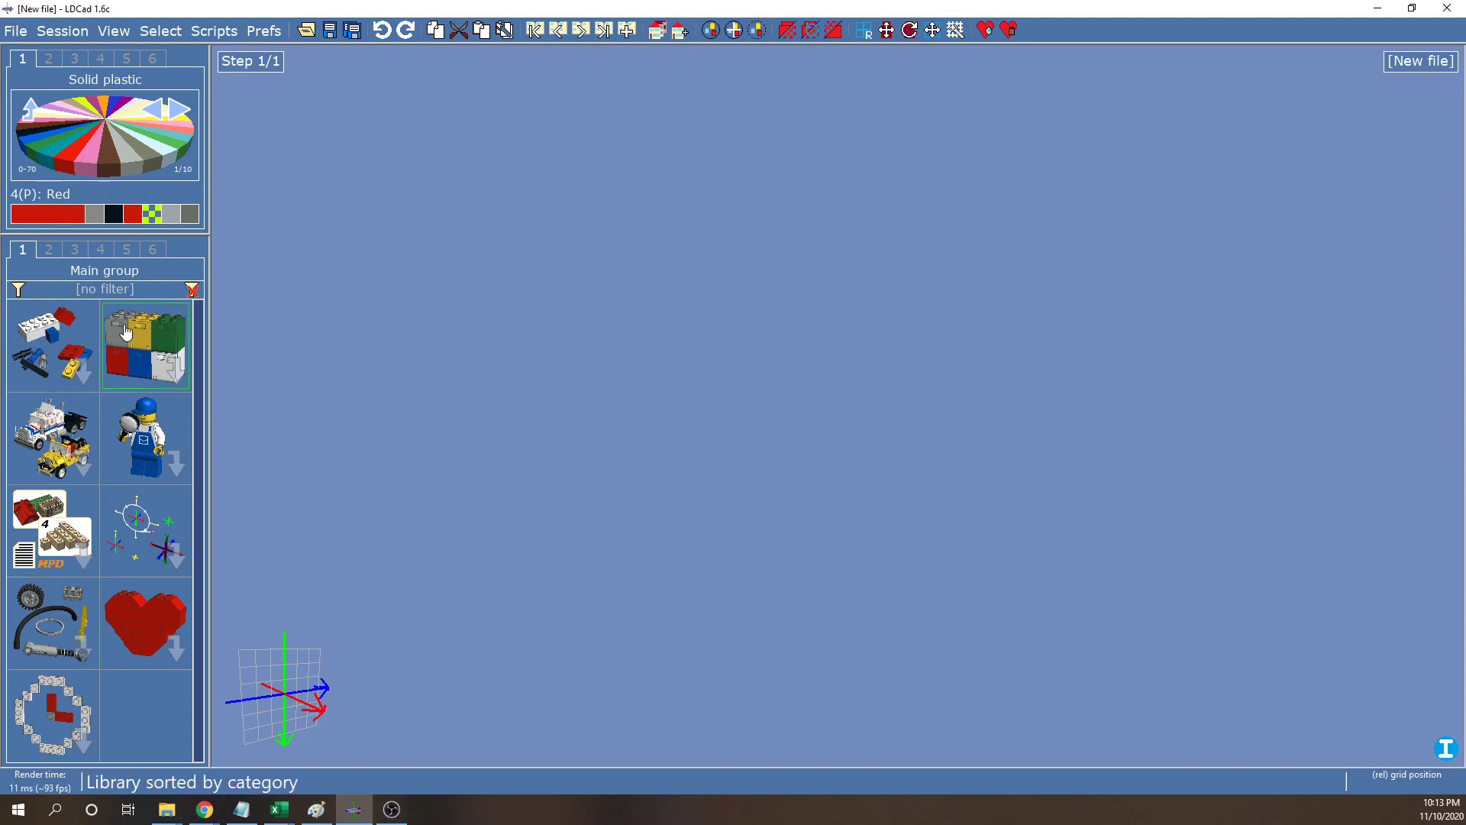
Place a red Brick 1 x 2 (3004.dat) from the sorted Plain bricks group at about 0; -10; -5 in the empty model
left_click(68, 365)
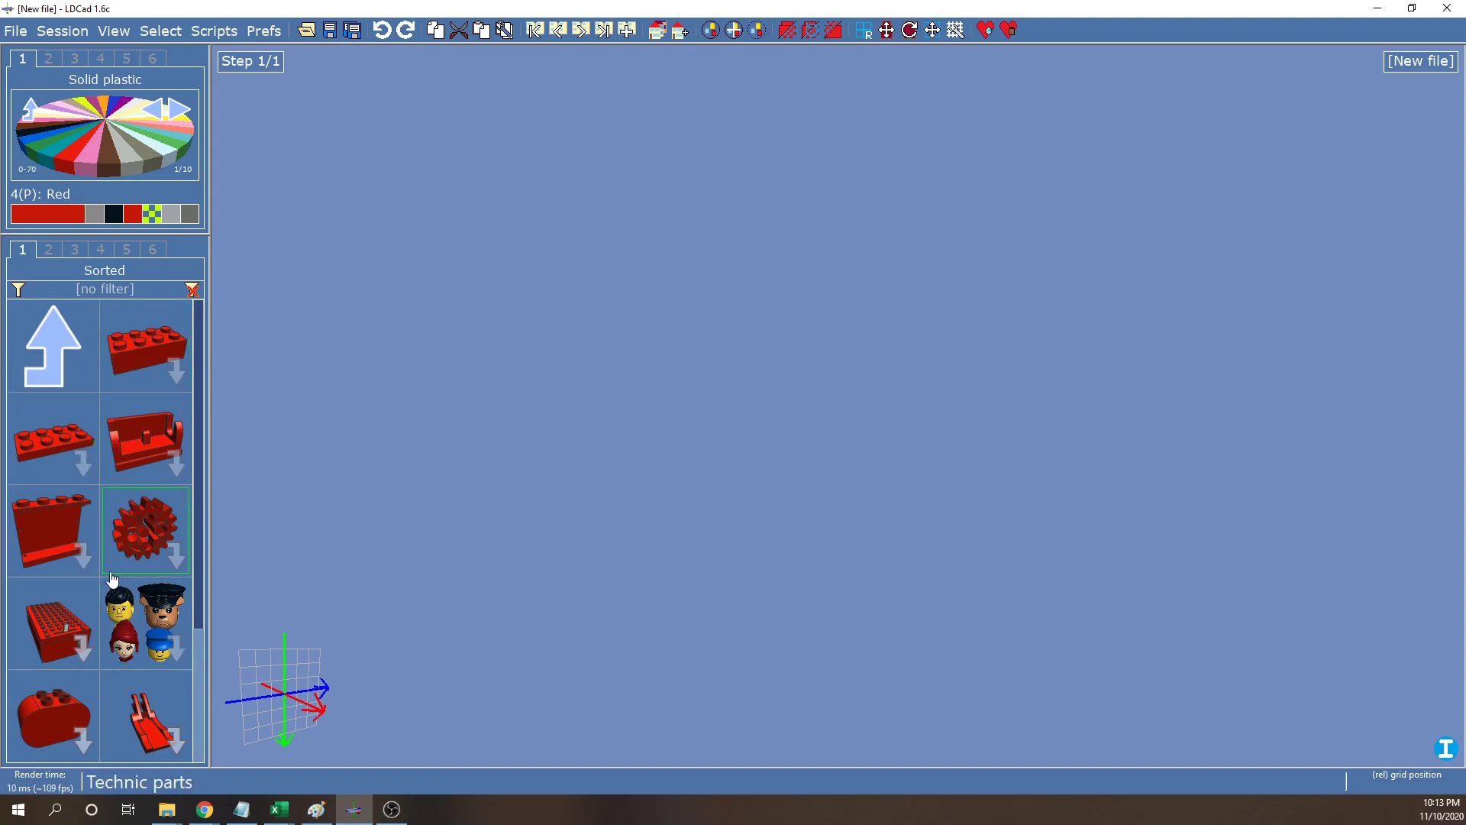
left_click(148, 342)
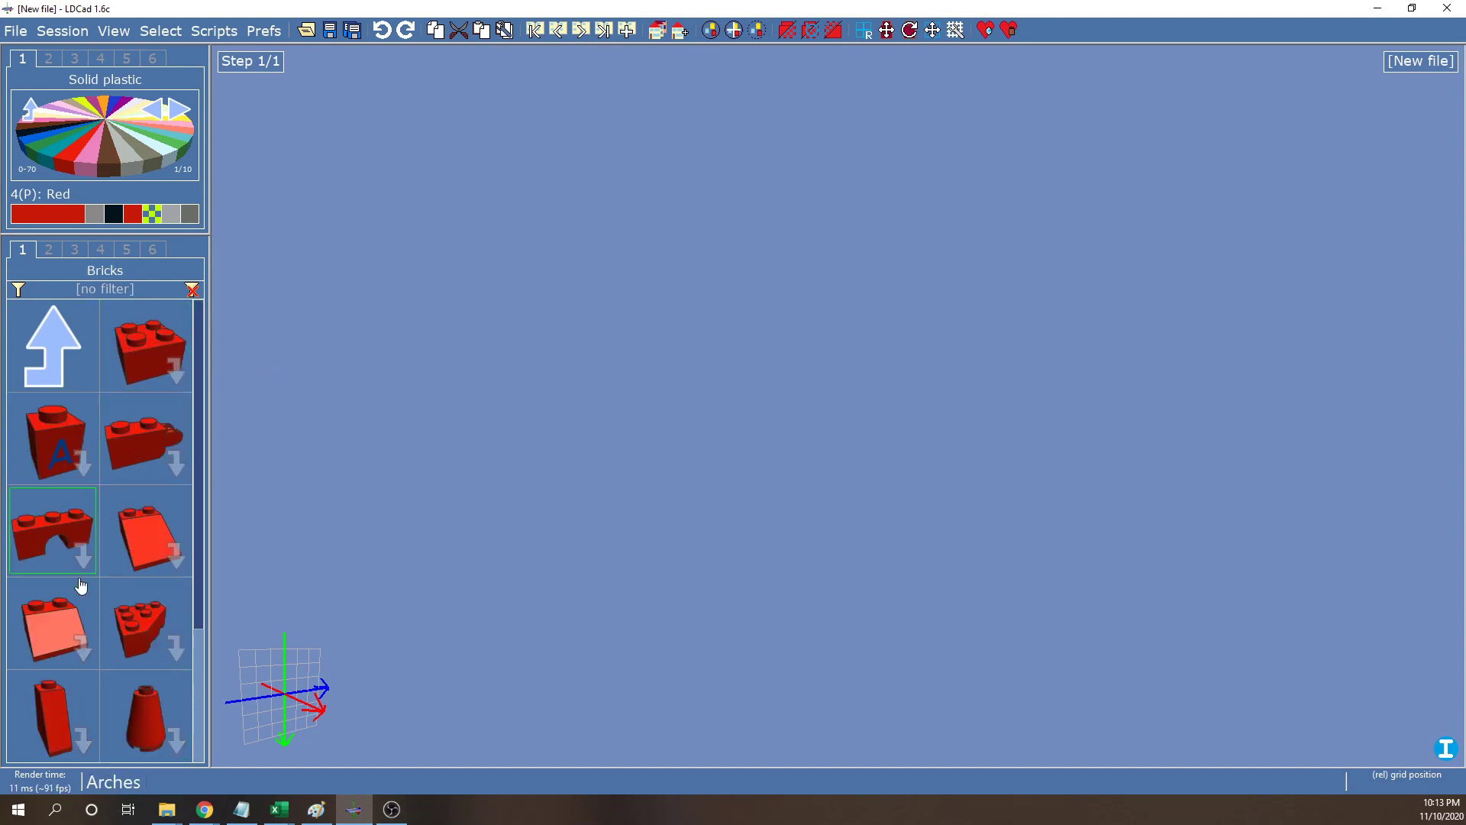
left_click(170, 347)
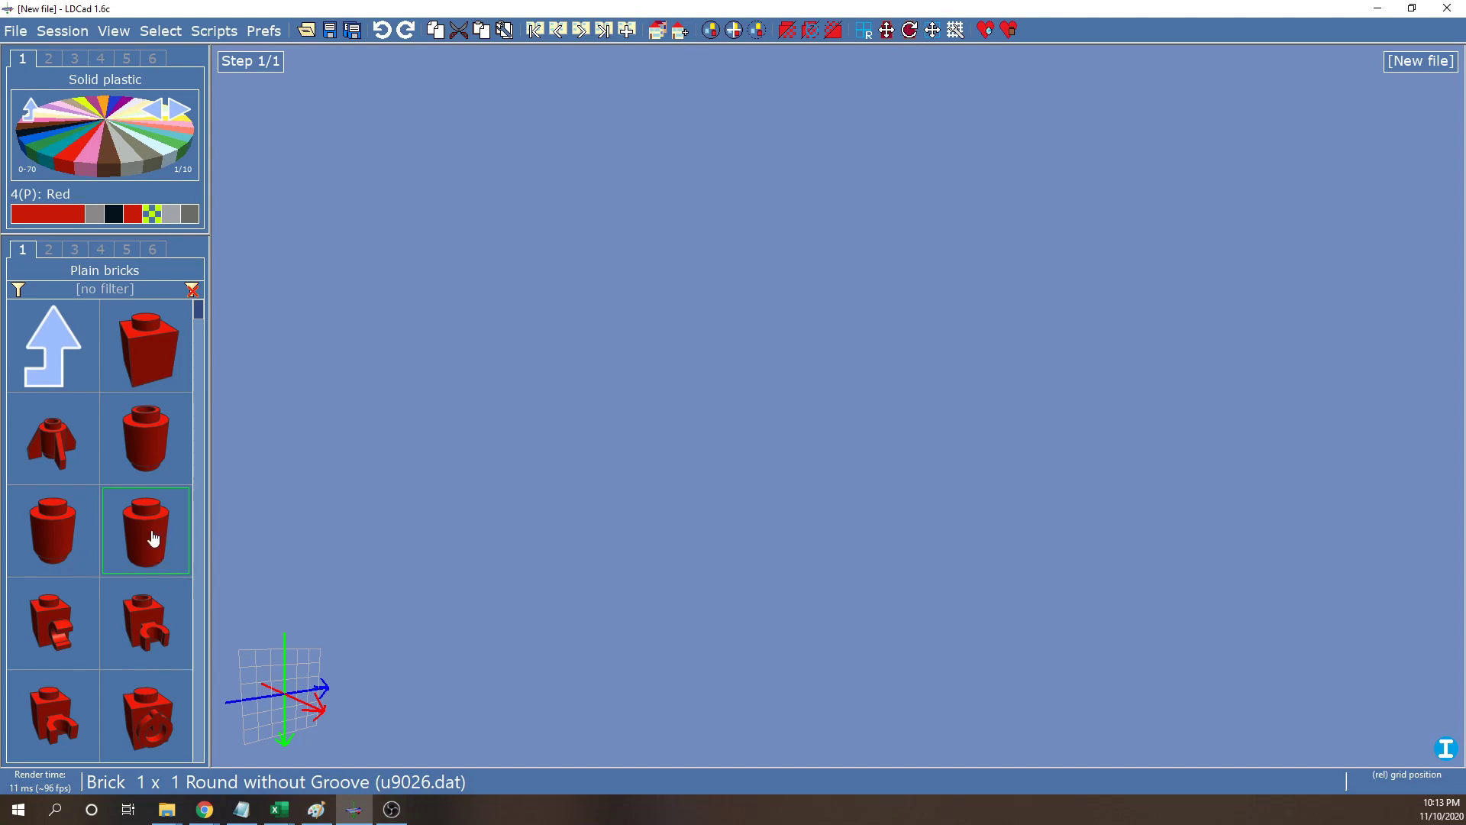
scroll(123, 502, "down", 3)
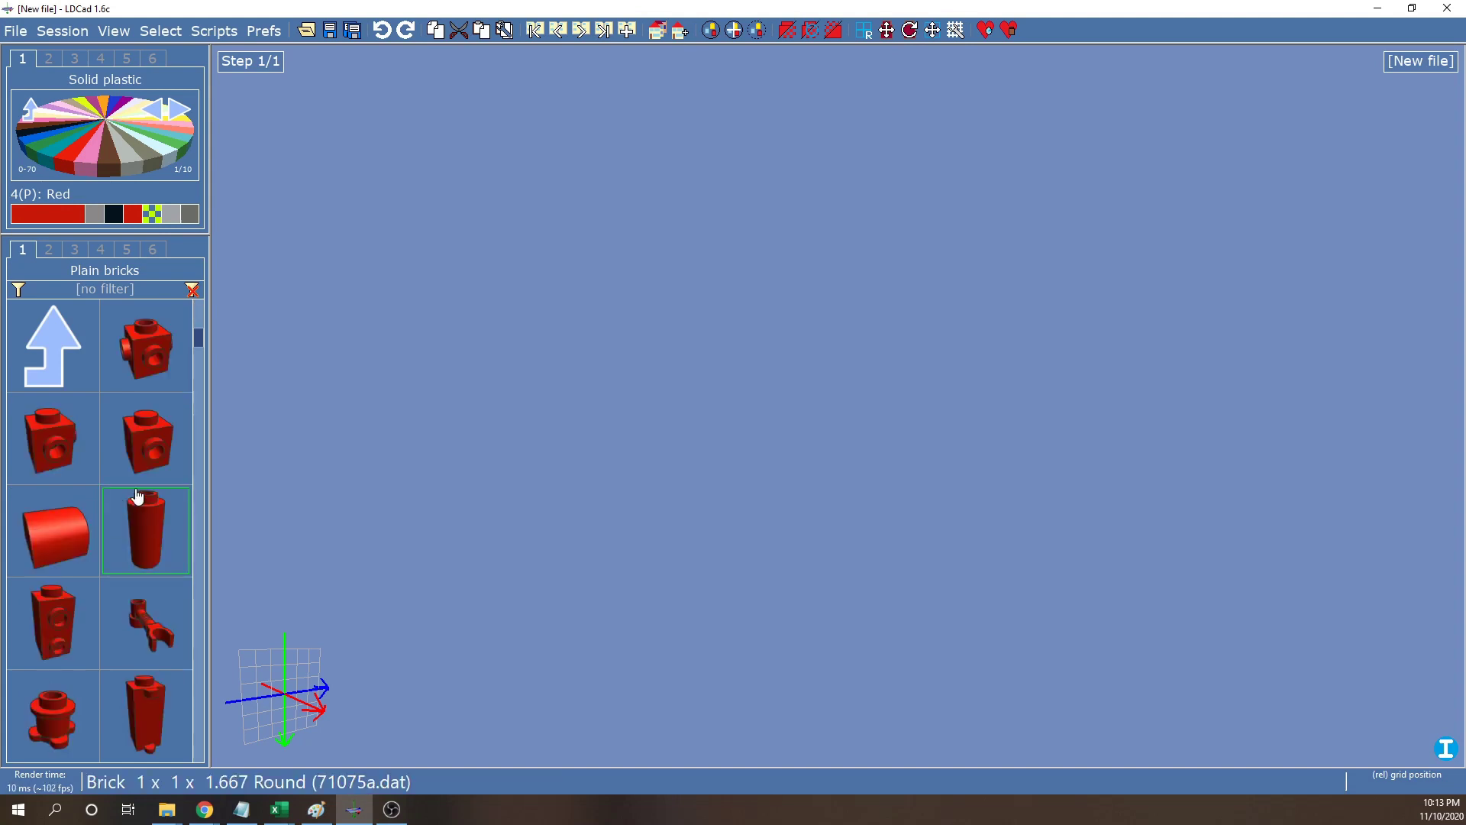
scroll(162, 425, "down", 5)
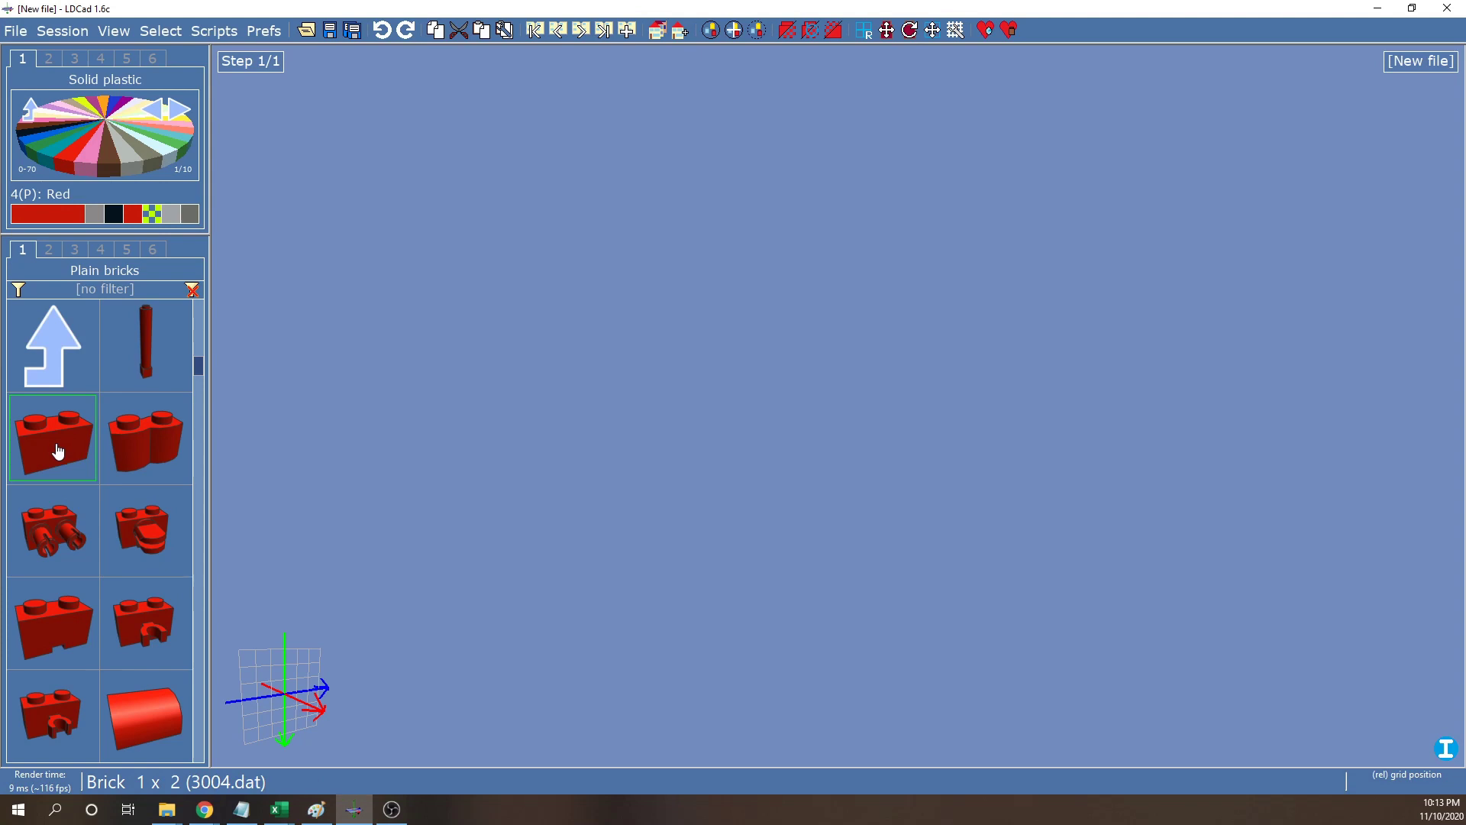
left_click_drag(66, 442, 829, 380)
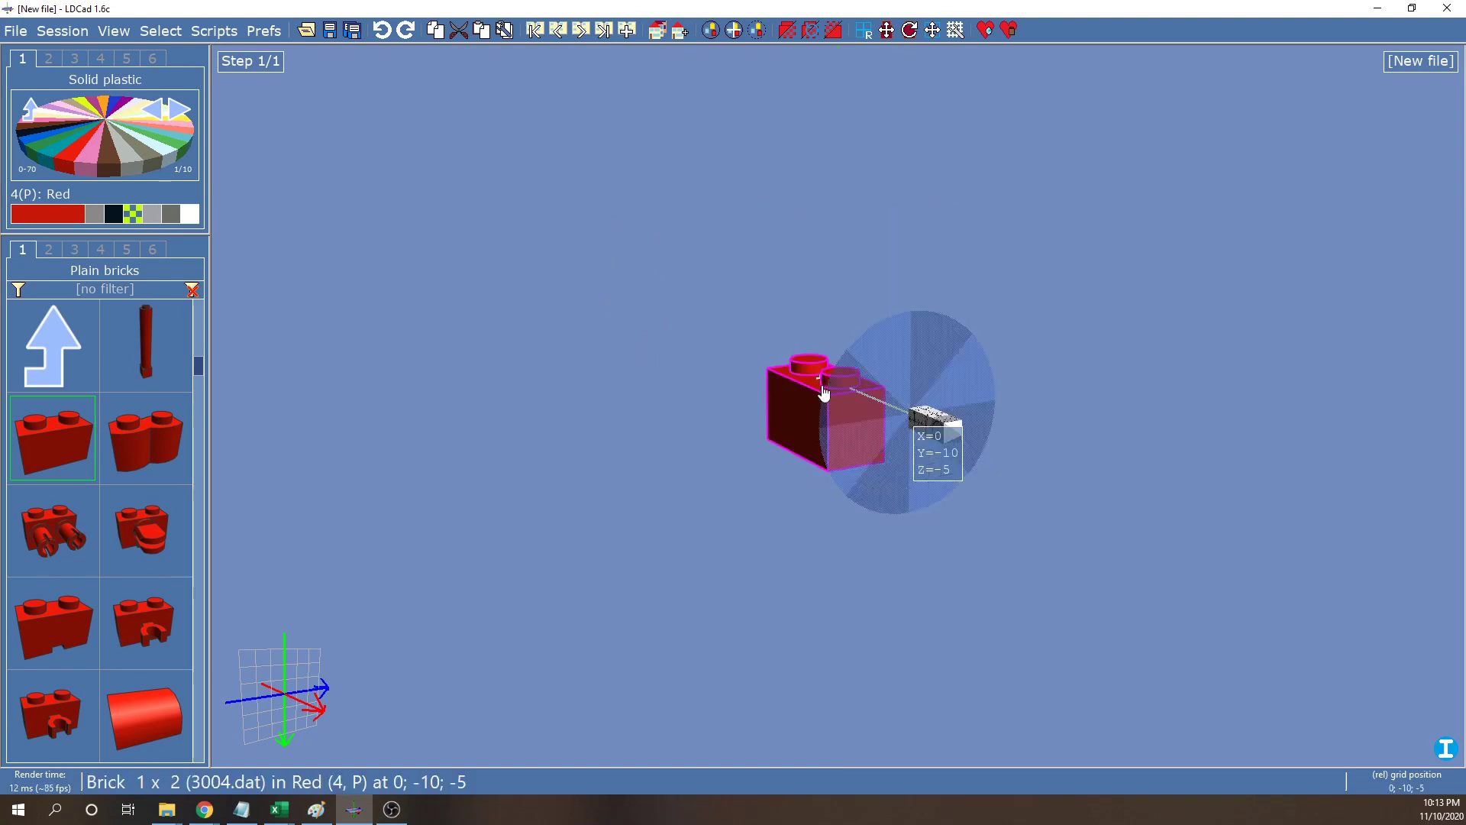
Orbit around the placed brick to examine it from several angles
right_click_drag(1059, 348, 955, 319)
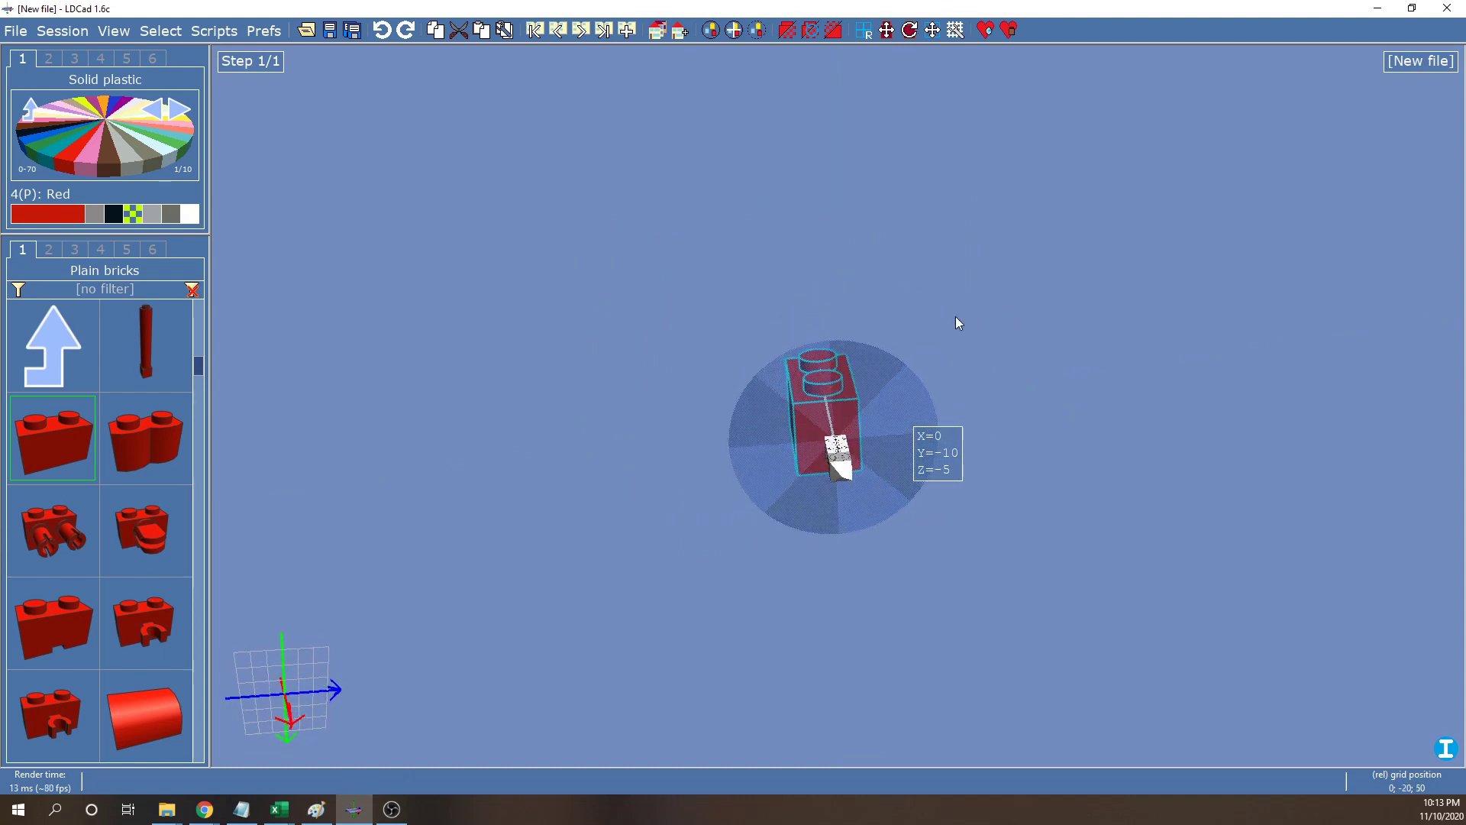
right_click_drag(1148, 304, 968, 409)
right_click_drag(1046, 355, 1065, 421)
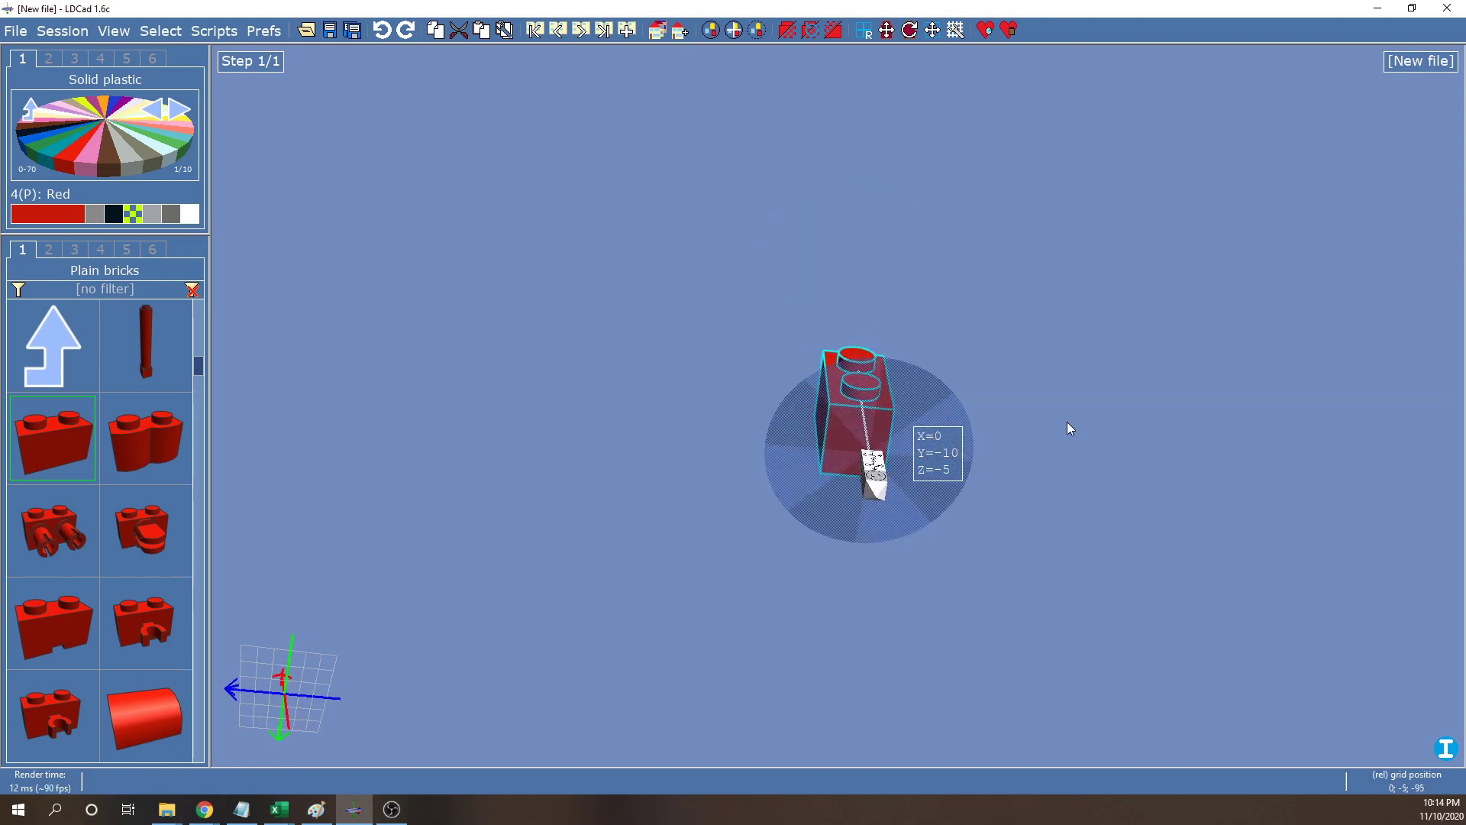
right_click_drag(869, 289, 939, 466)
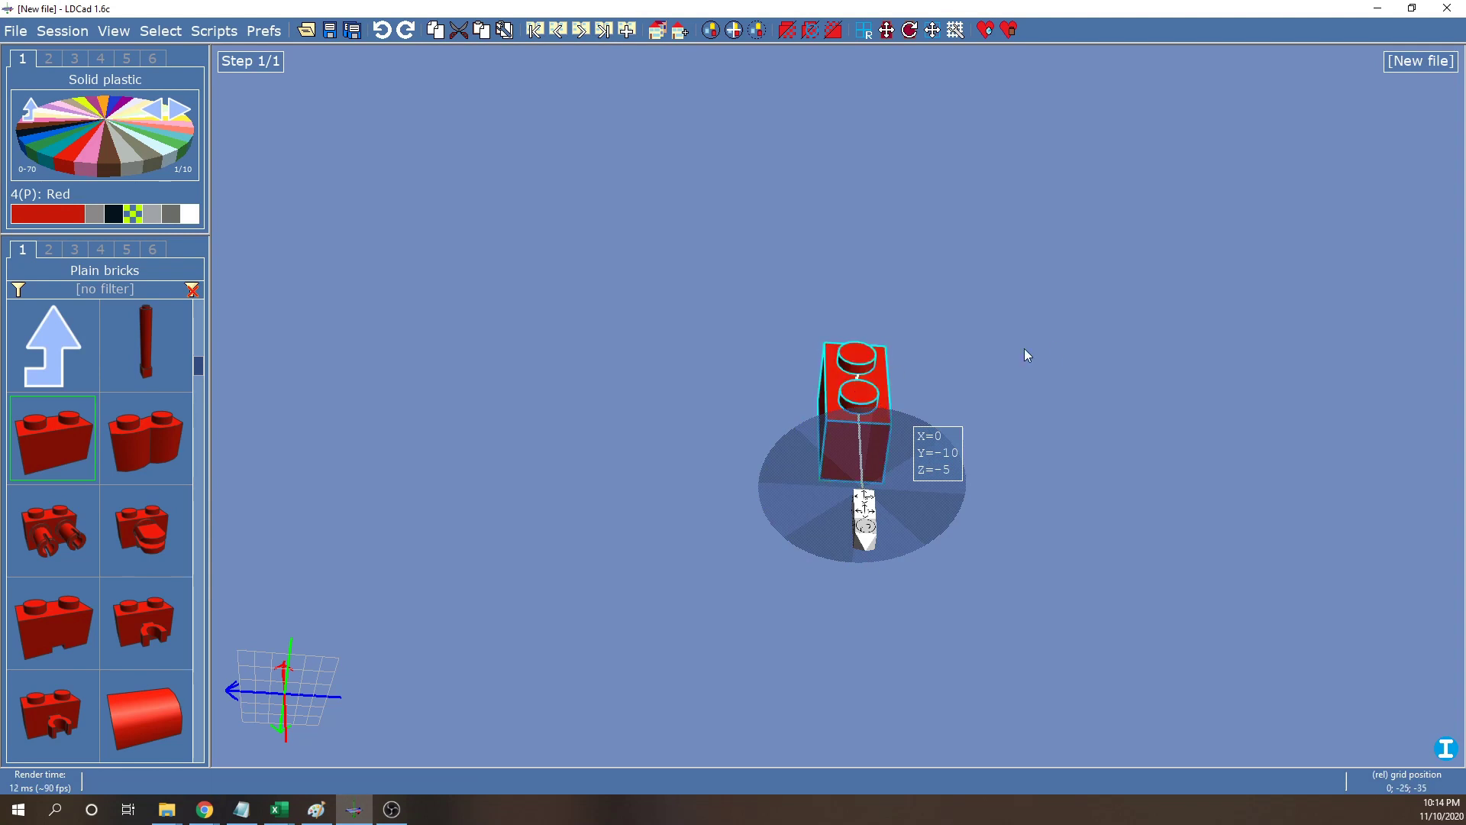
right_click_drag(950, 356, 1009, 325)
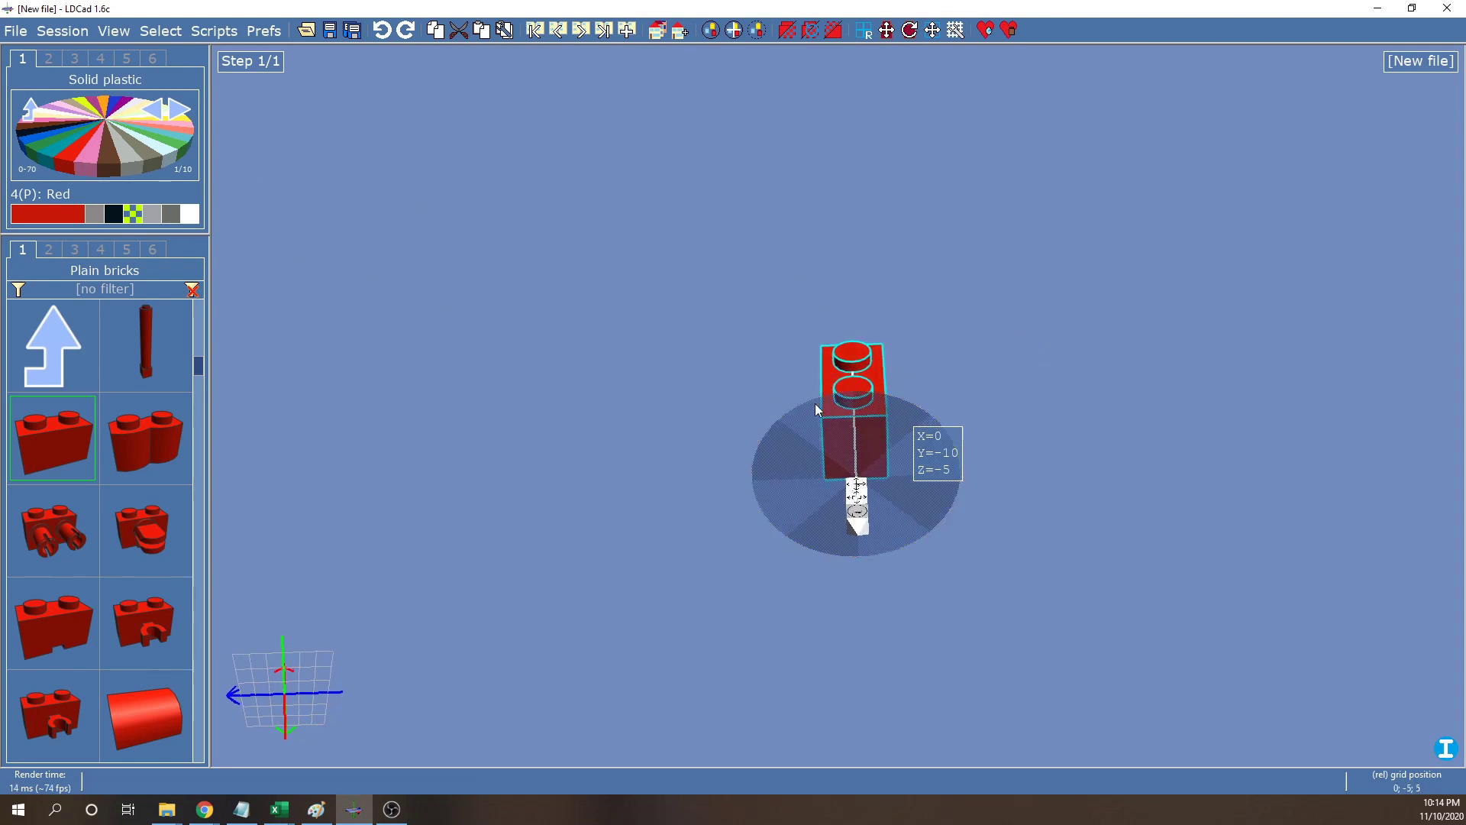
Keep the Editing views options open beside the model and set the view angle to Front side
left_click(114, 30)
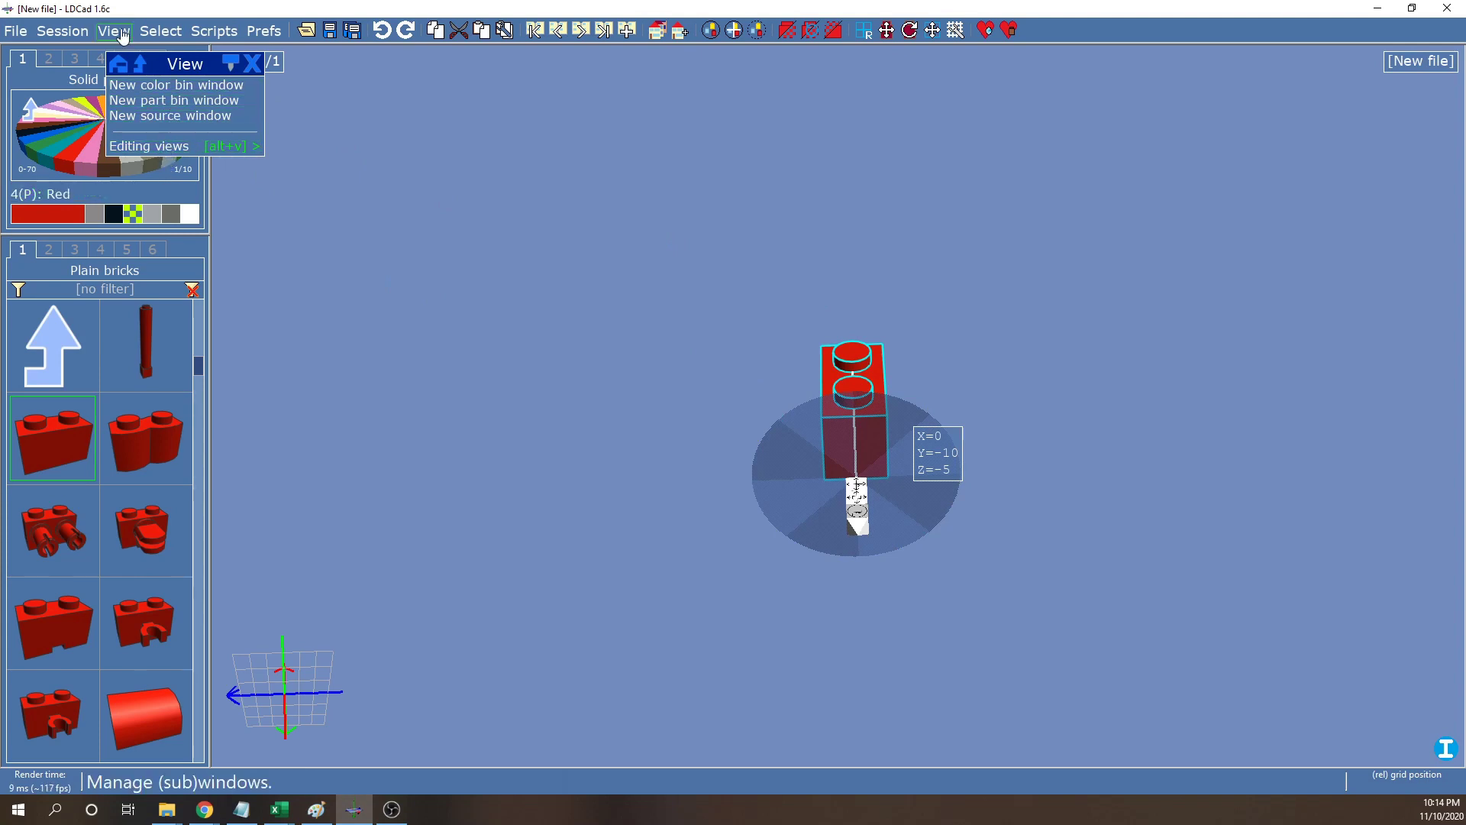
left_click(150, 153)
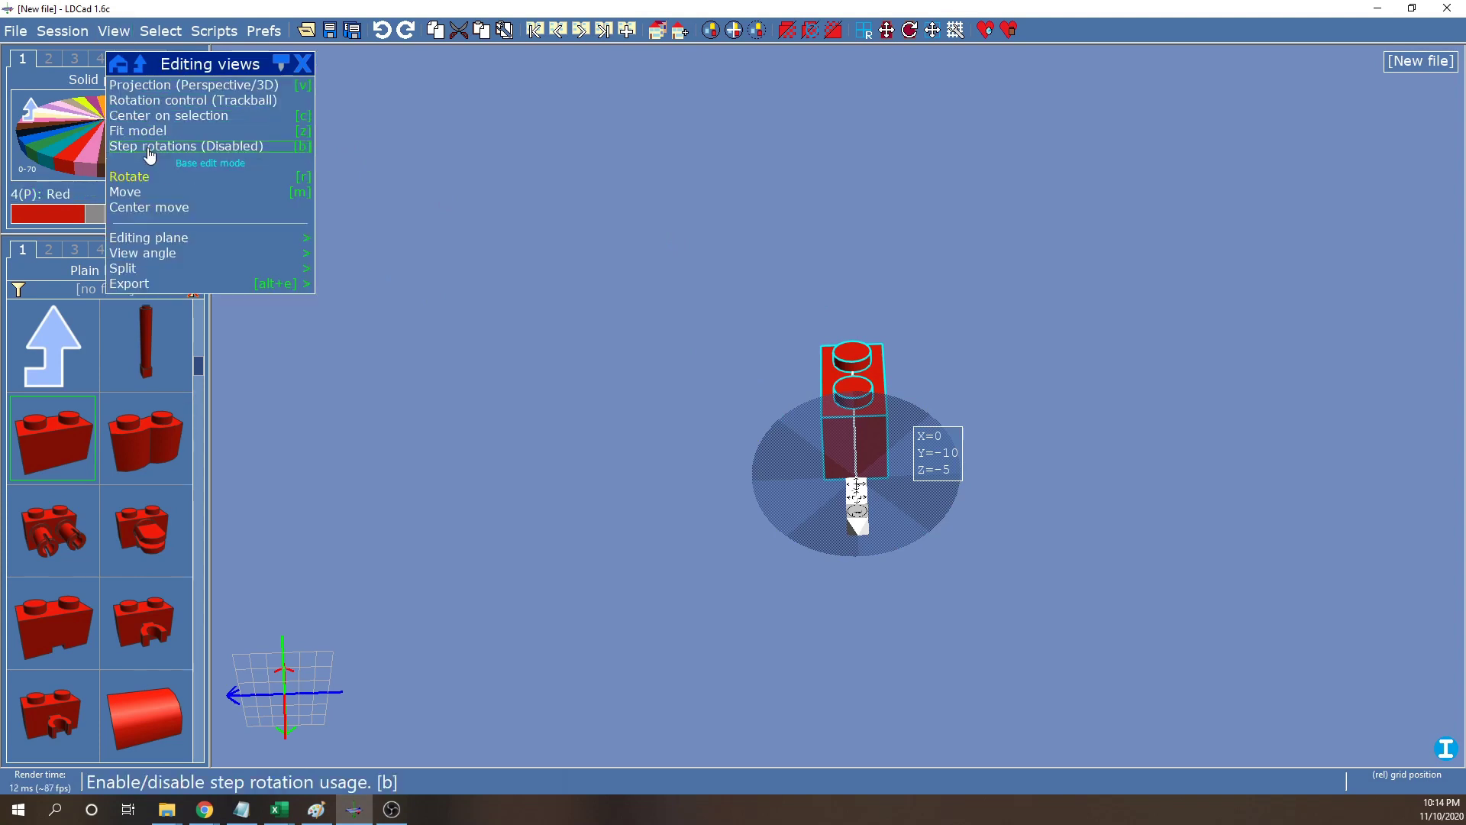
left_click_drag(217, 68, 1380, 96)
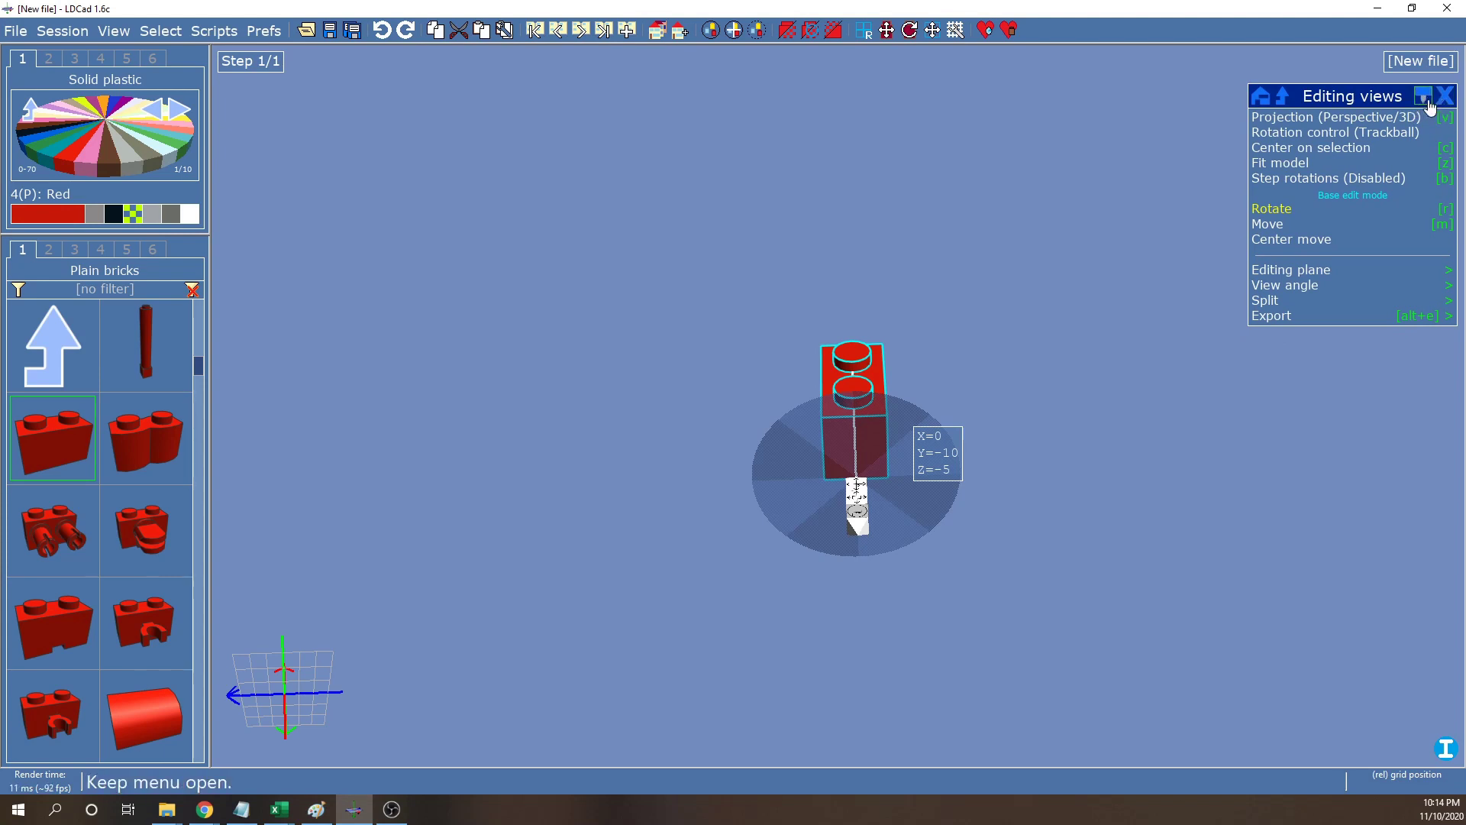
left_click(1425, 99)
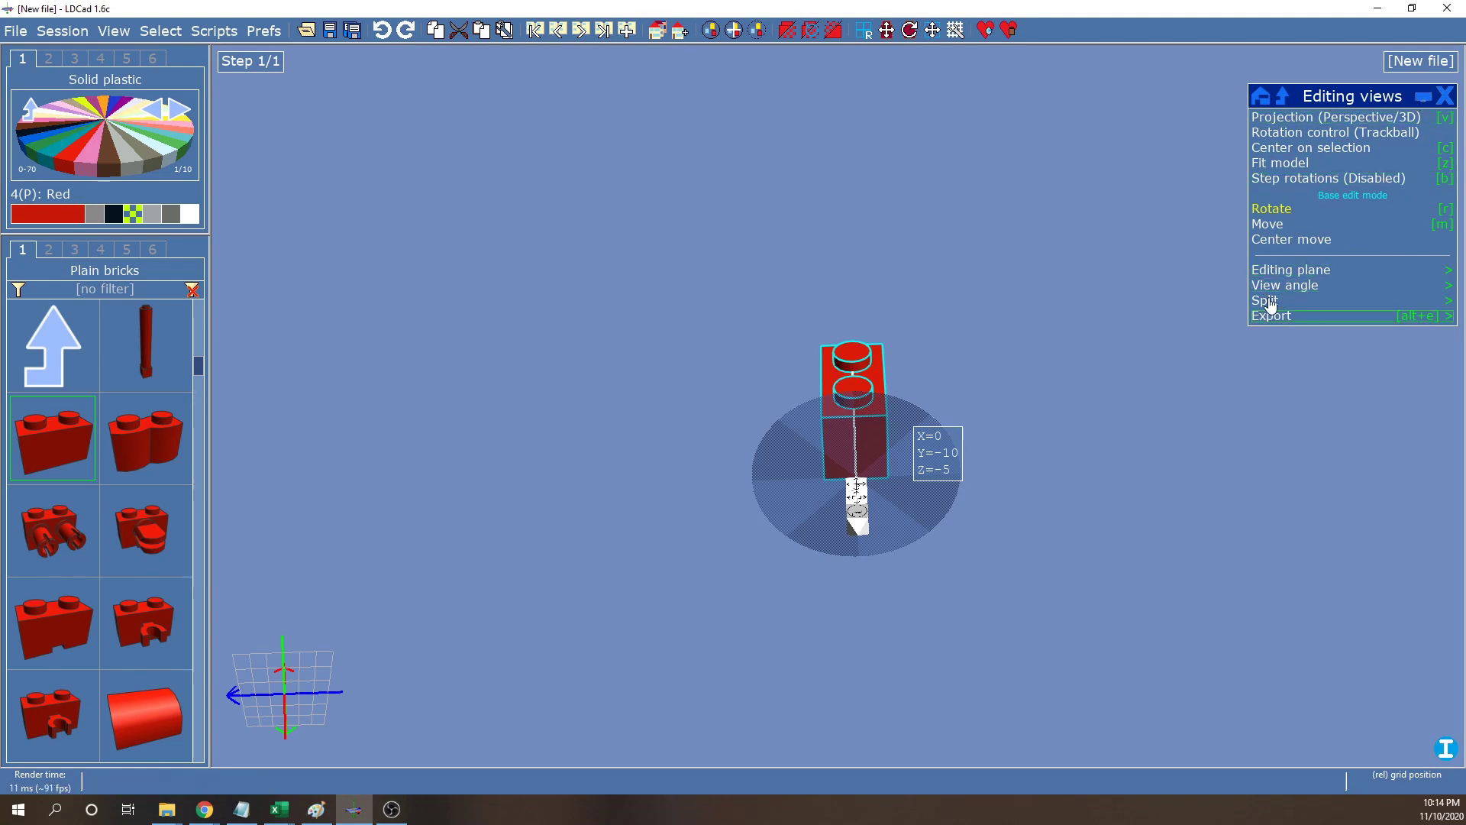
left_click(1323, 285)
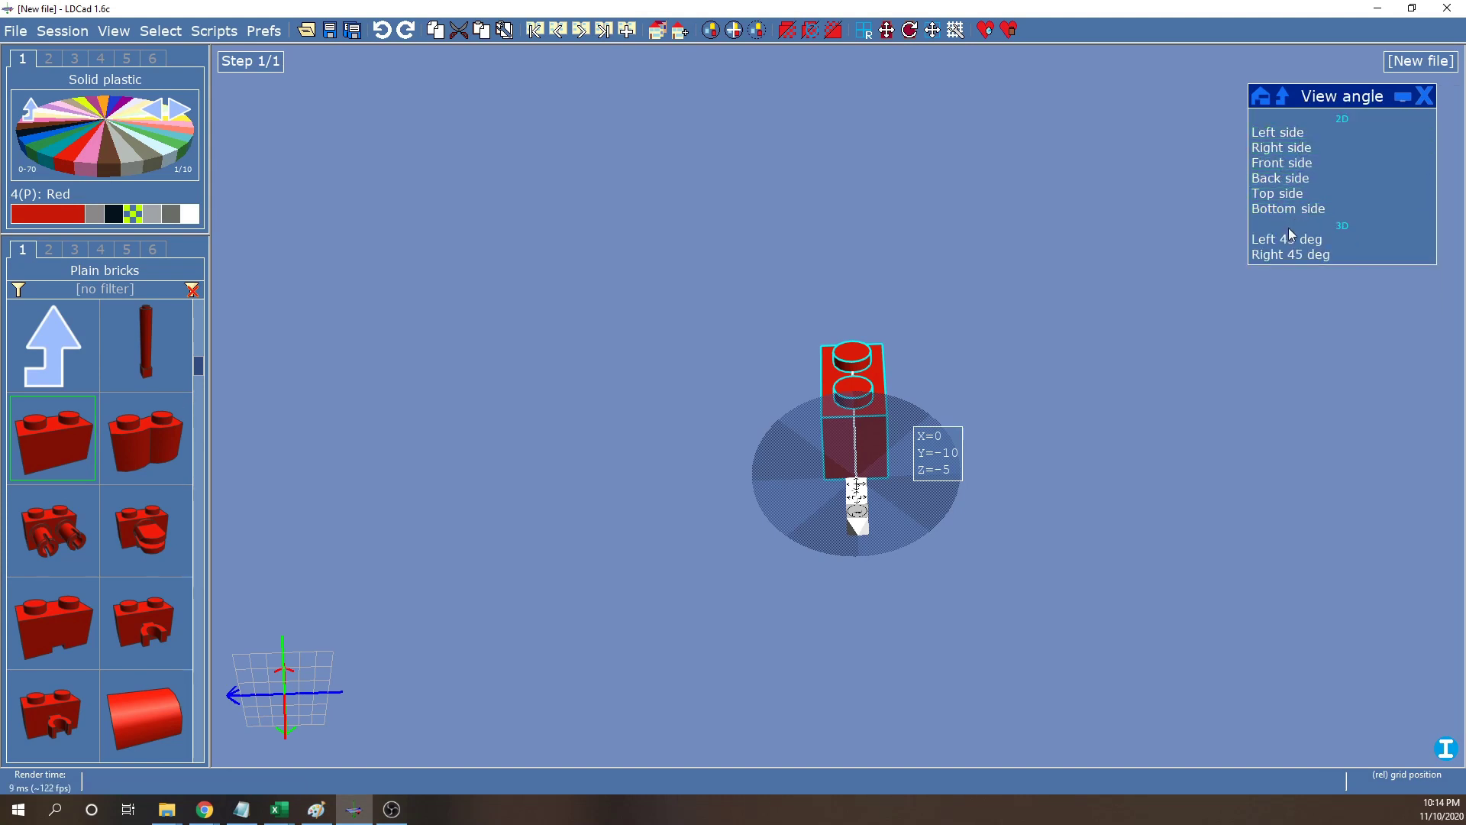
left_click(1295, 164)
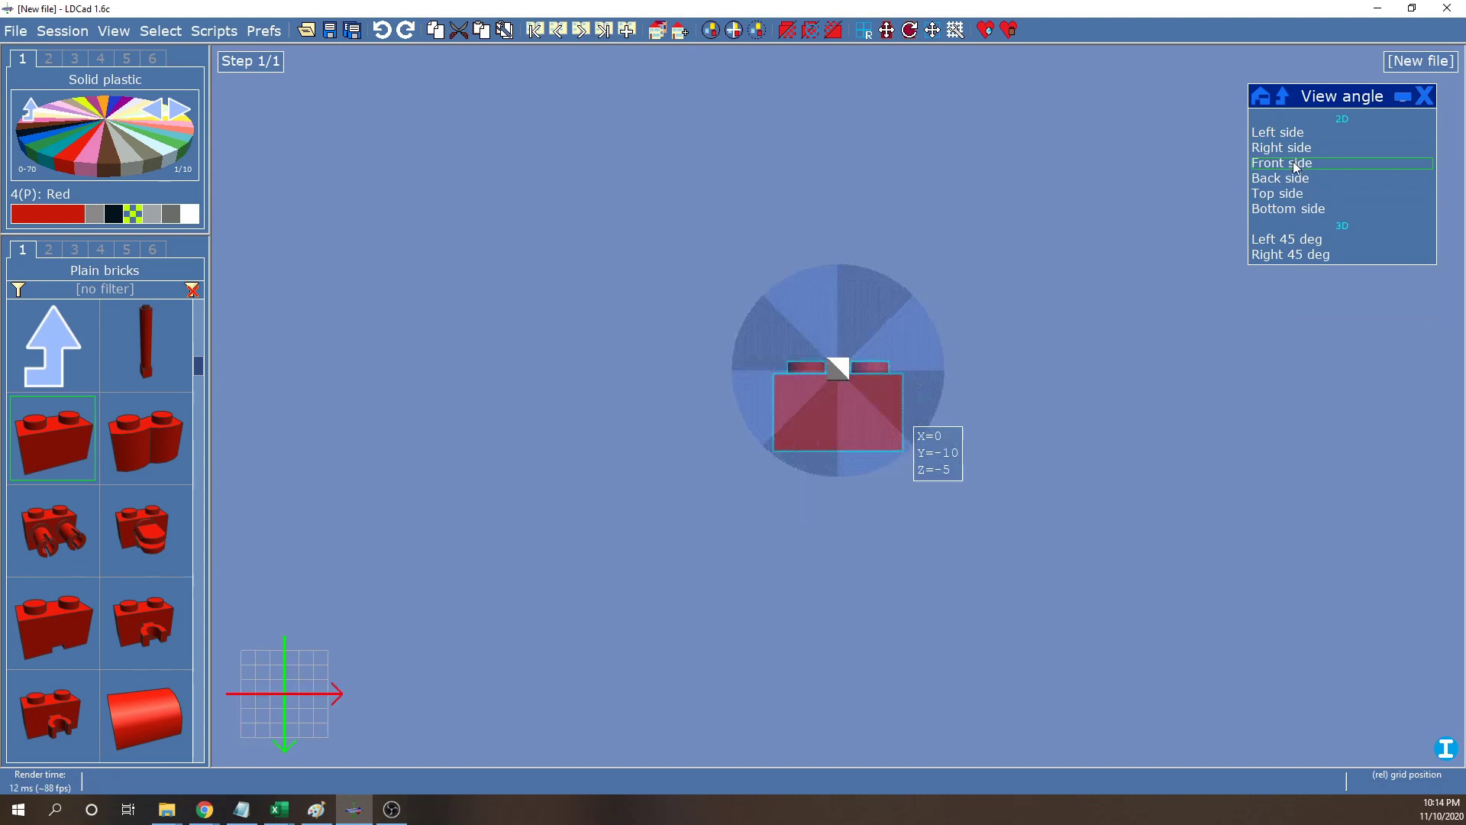
Rotate the red 1 x 2 brick 90 degrees about its vertical axis
scroll(1008, 283, "down", 2)
scroll(1011, 232, "up", 3)
scroll(890, 372, "down", 1)
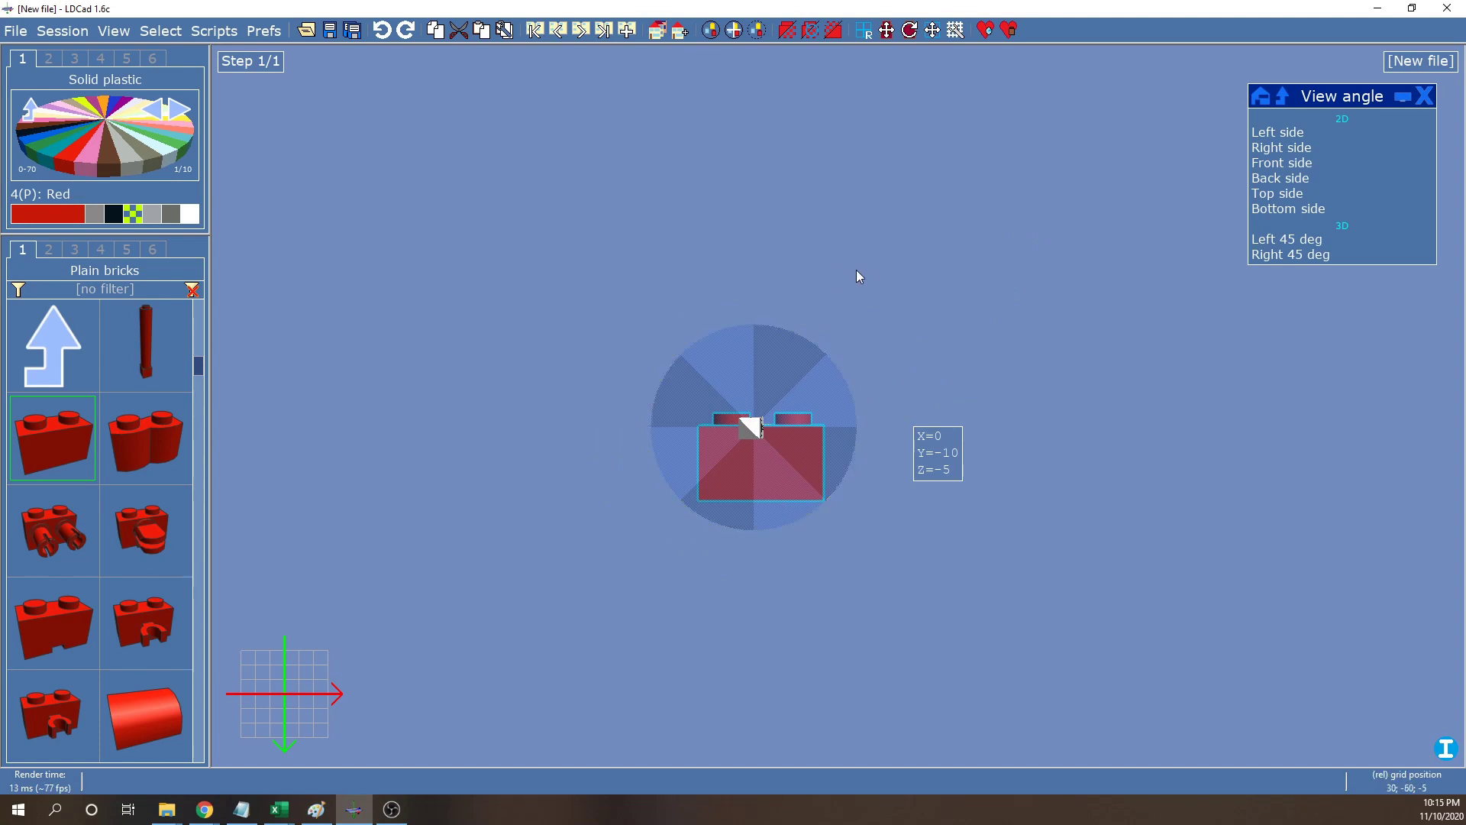
right_click_drag(861, 228, 847, 367)
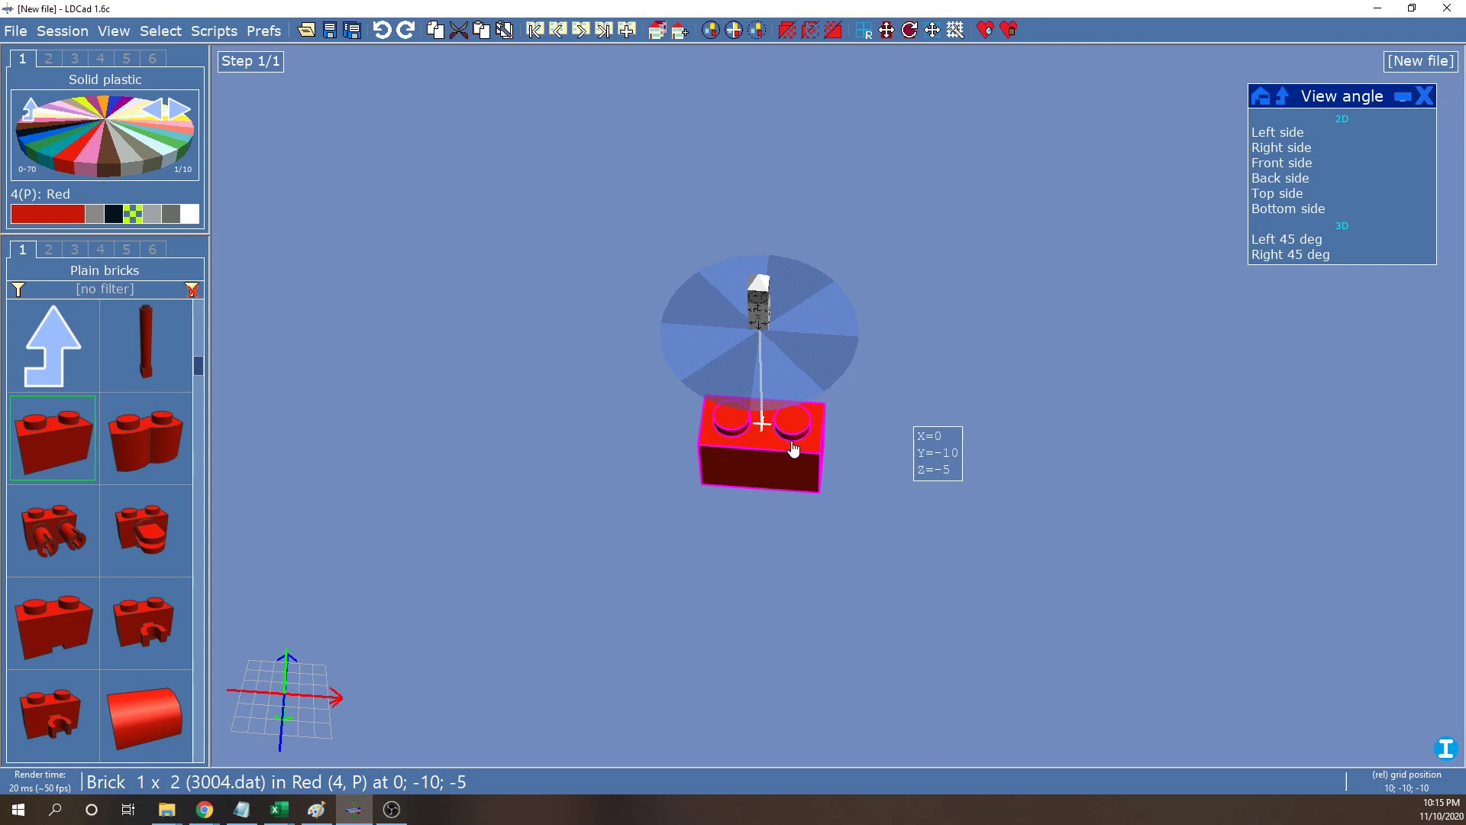
left_click_drag(835, 337, 773, 405)
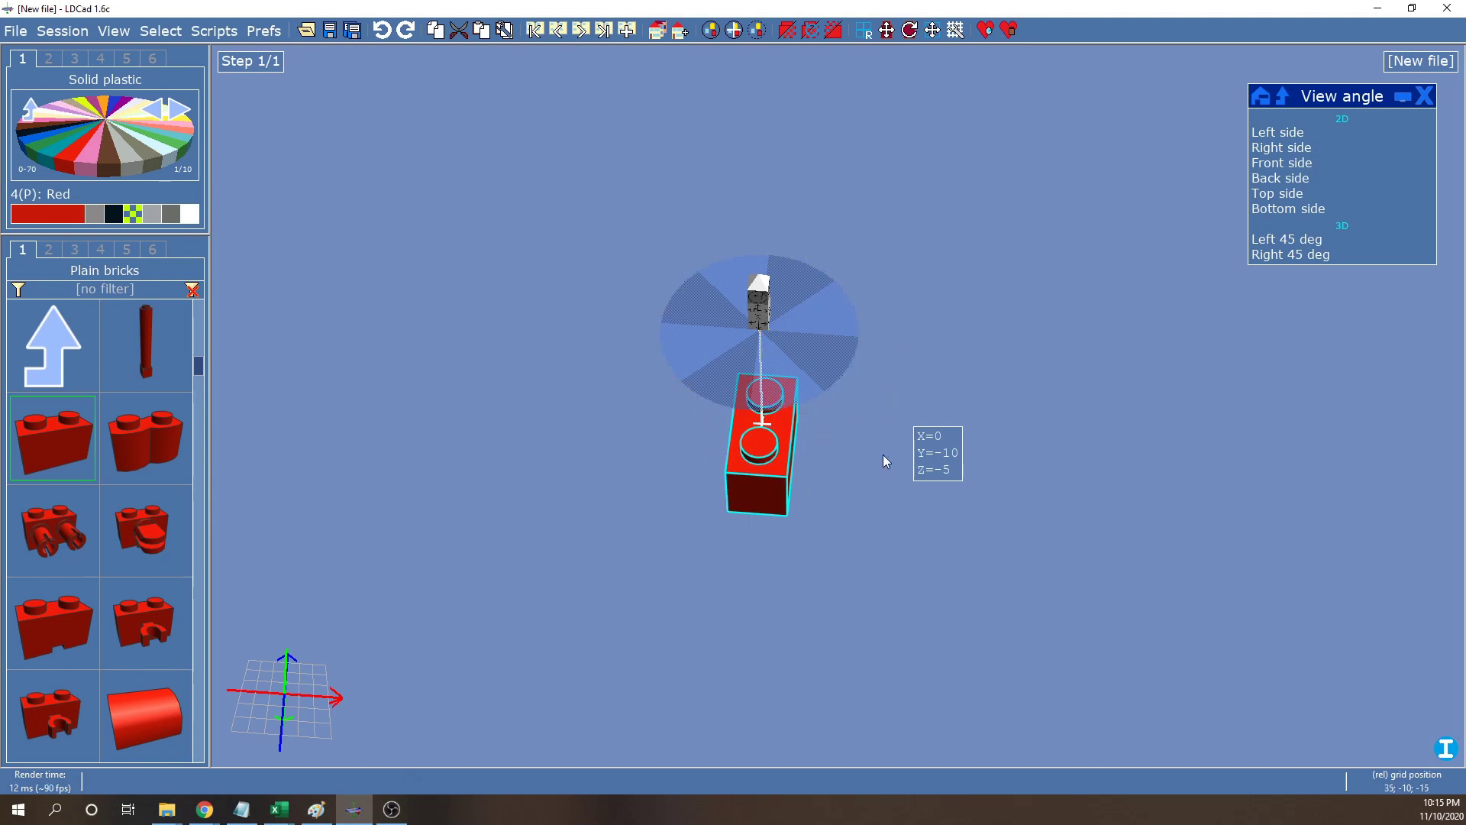
Duplicate the red 1 x 2 brick and place the copy beside it at about X=40, Y=-10, Z=-5
left_click(744, 475)
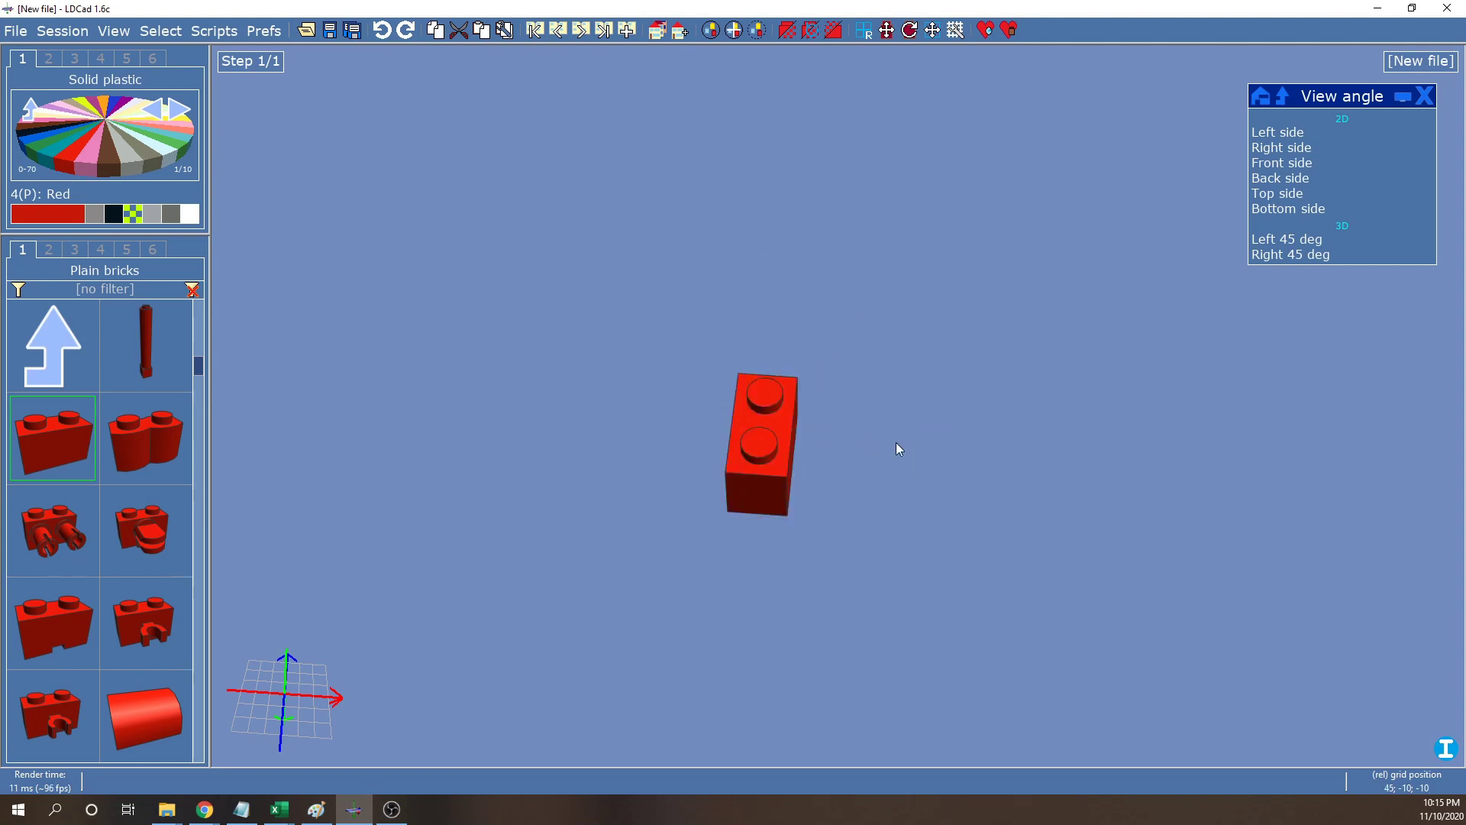
left_click(776, 458)
left_click_drag(779, 458, 889, 441, "ctrl")
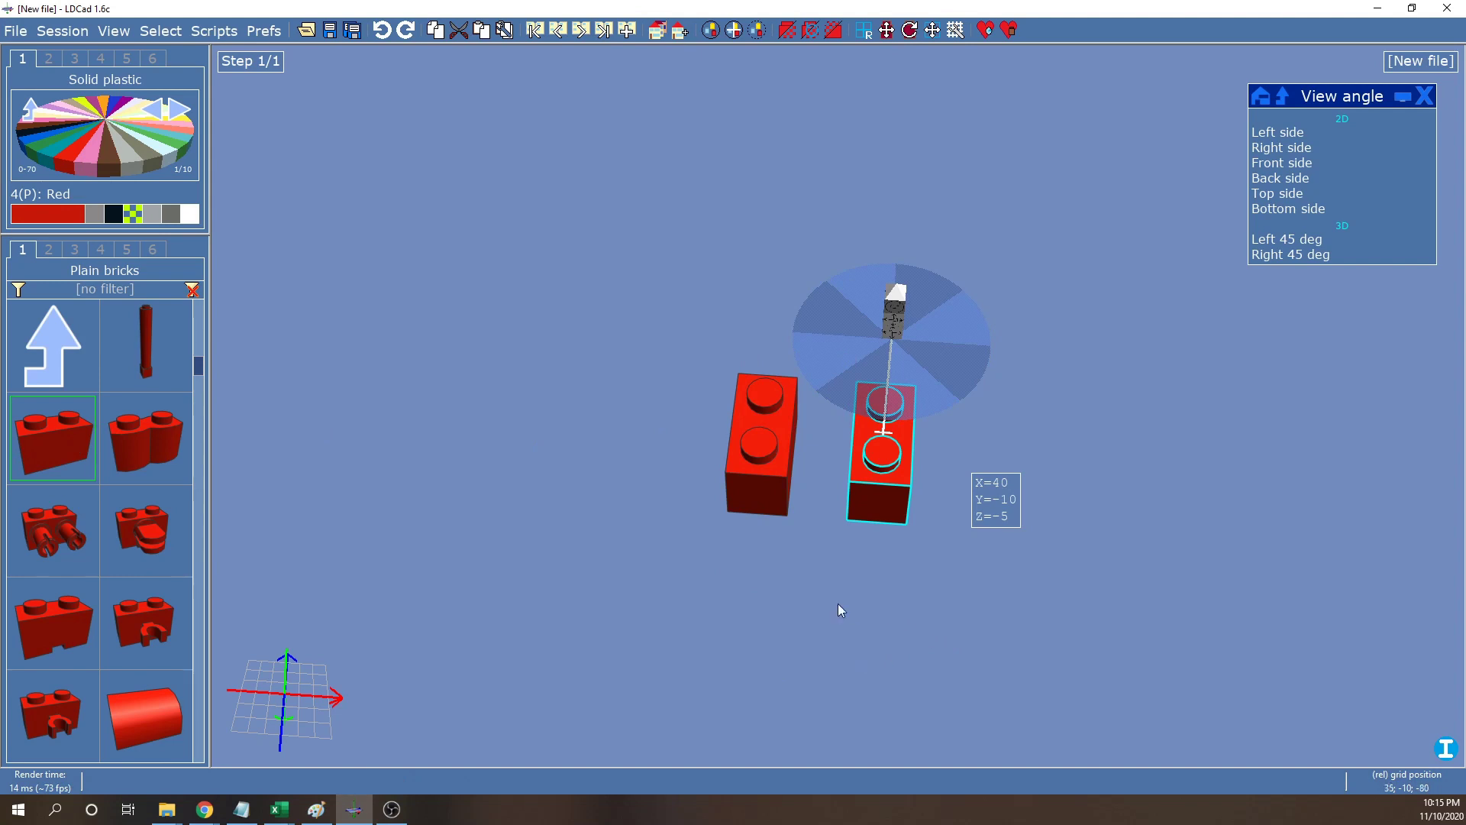
left_click(106, 34)
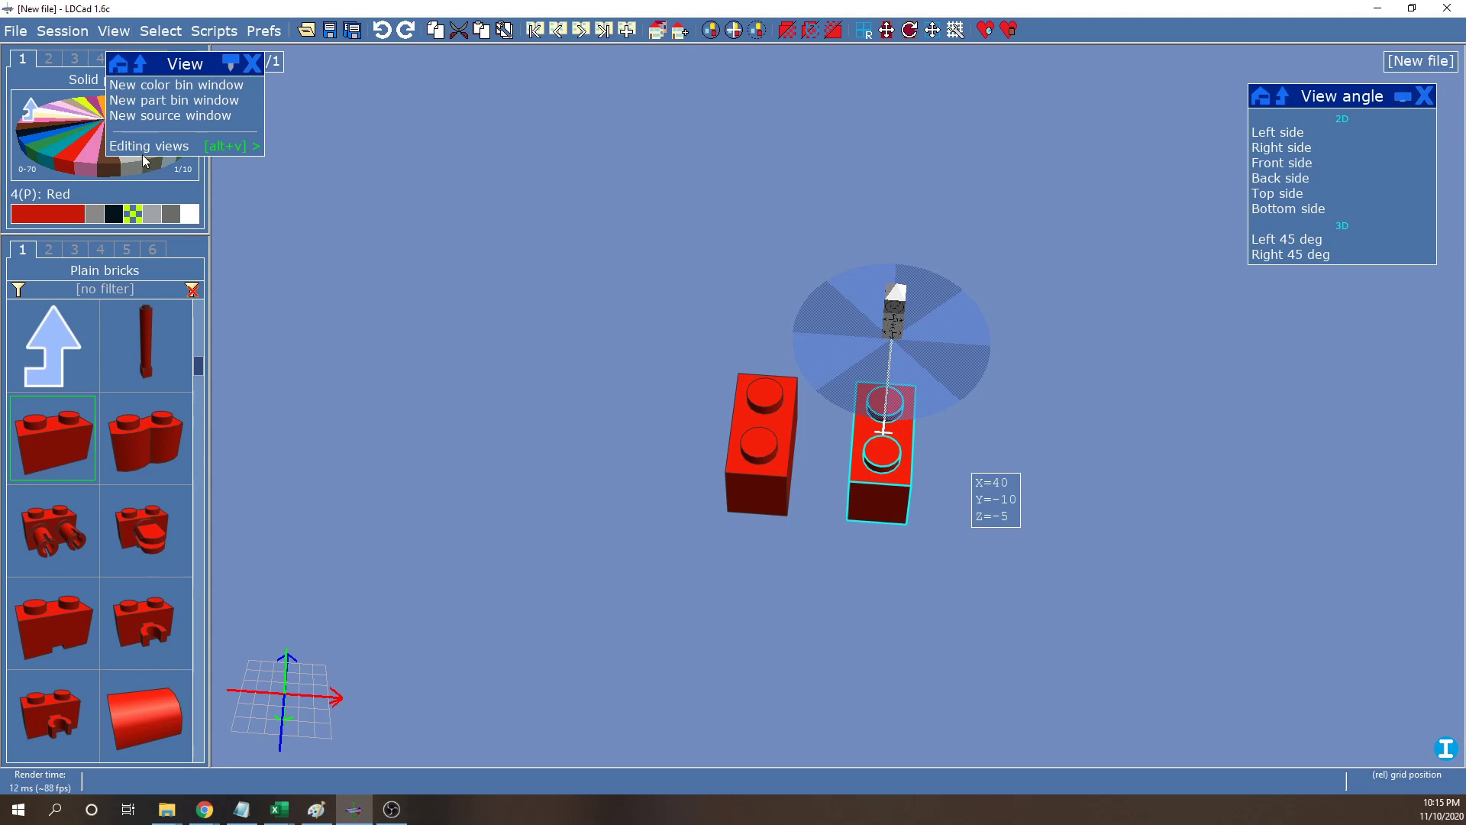
left_click(86, 34)
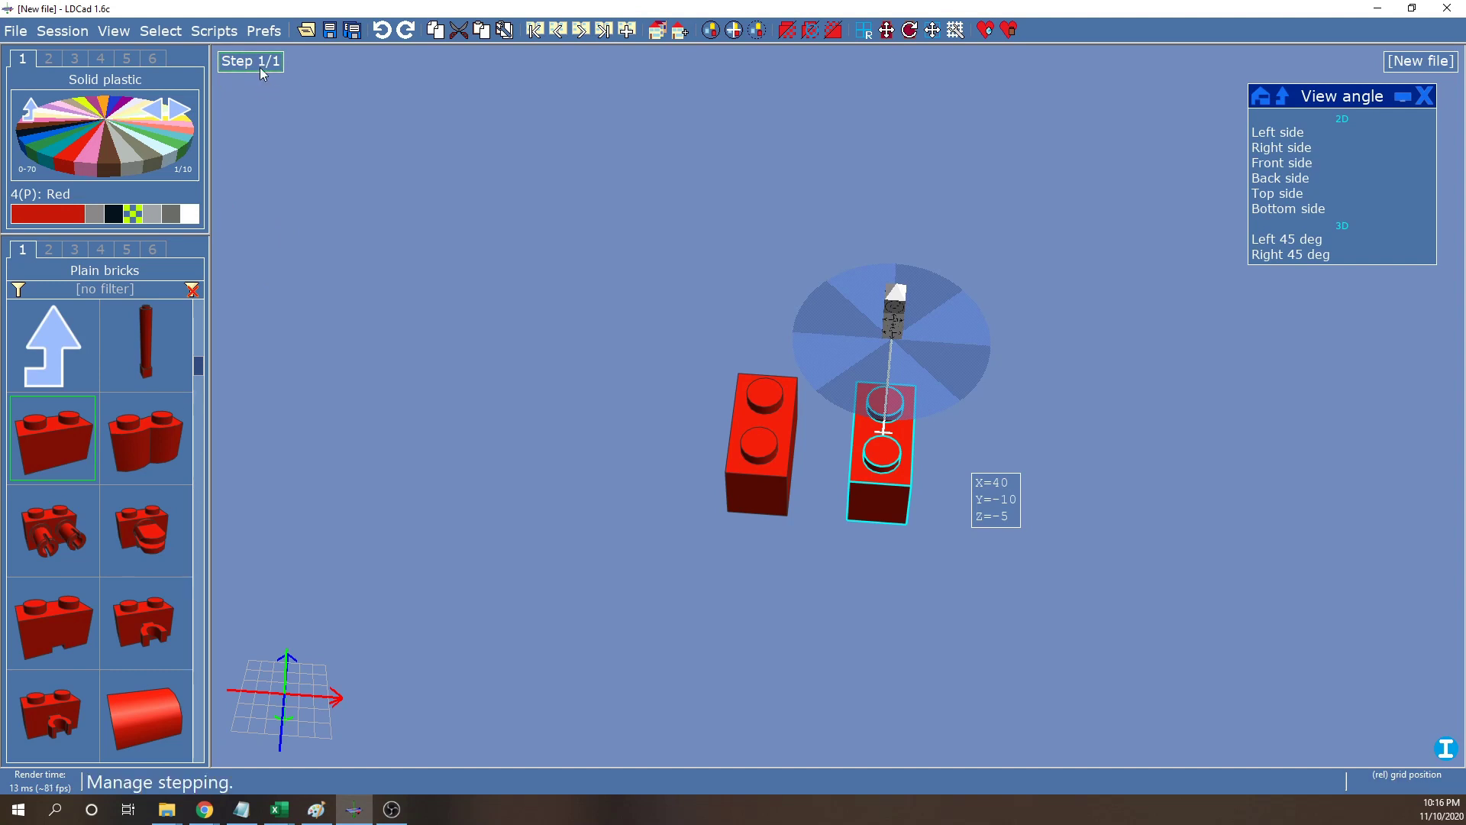
Open the Stepping options beside the model and append a second building step
left_click(258, 67)
mouse_move(317, 81)
left_mouse_down()
mouse_move(268, 84)
mouse_move(290, 90)
left_mouse_up()
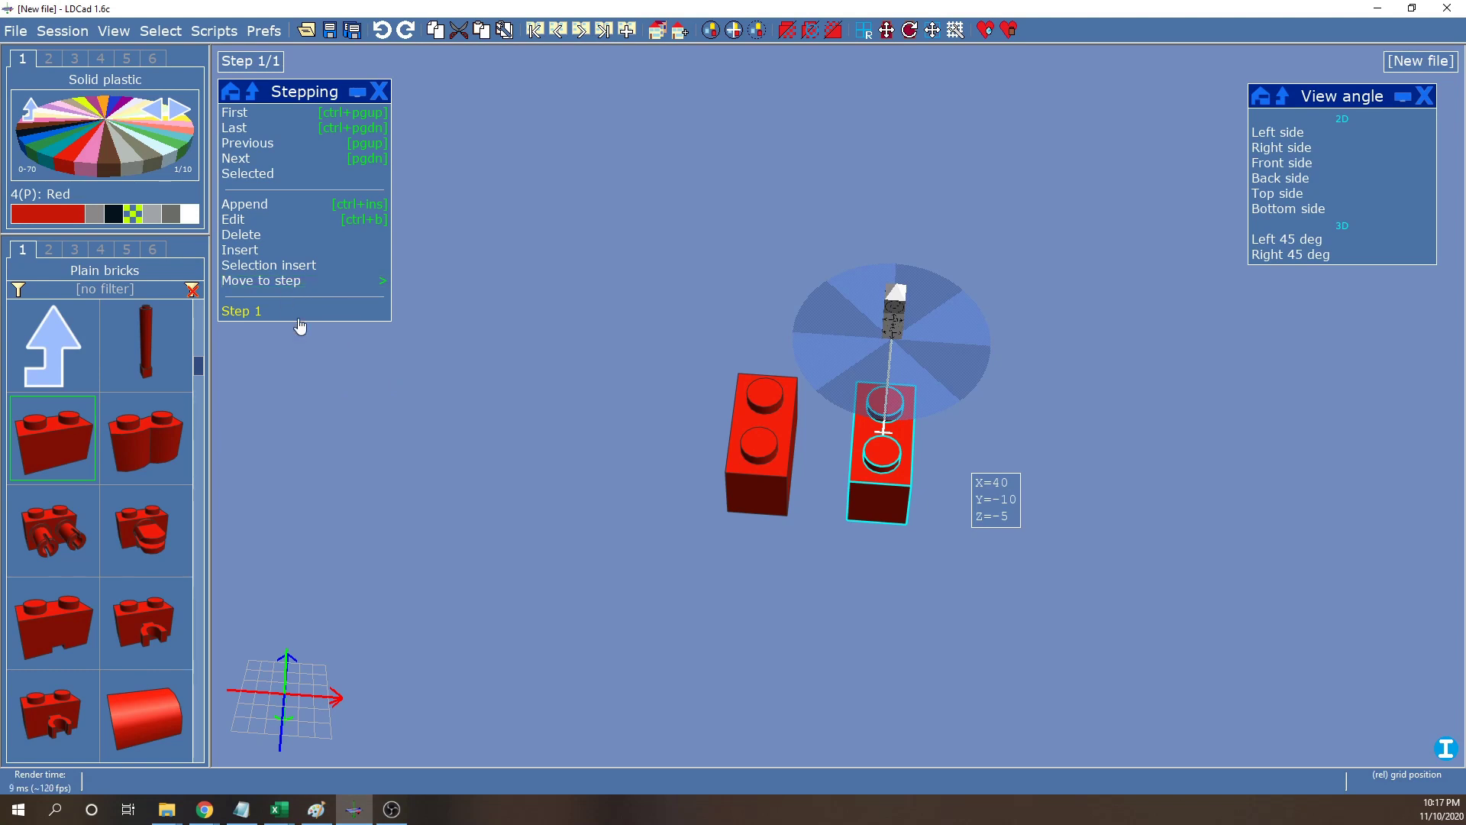
left_click(314, 212)
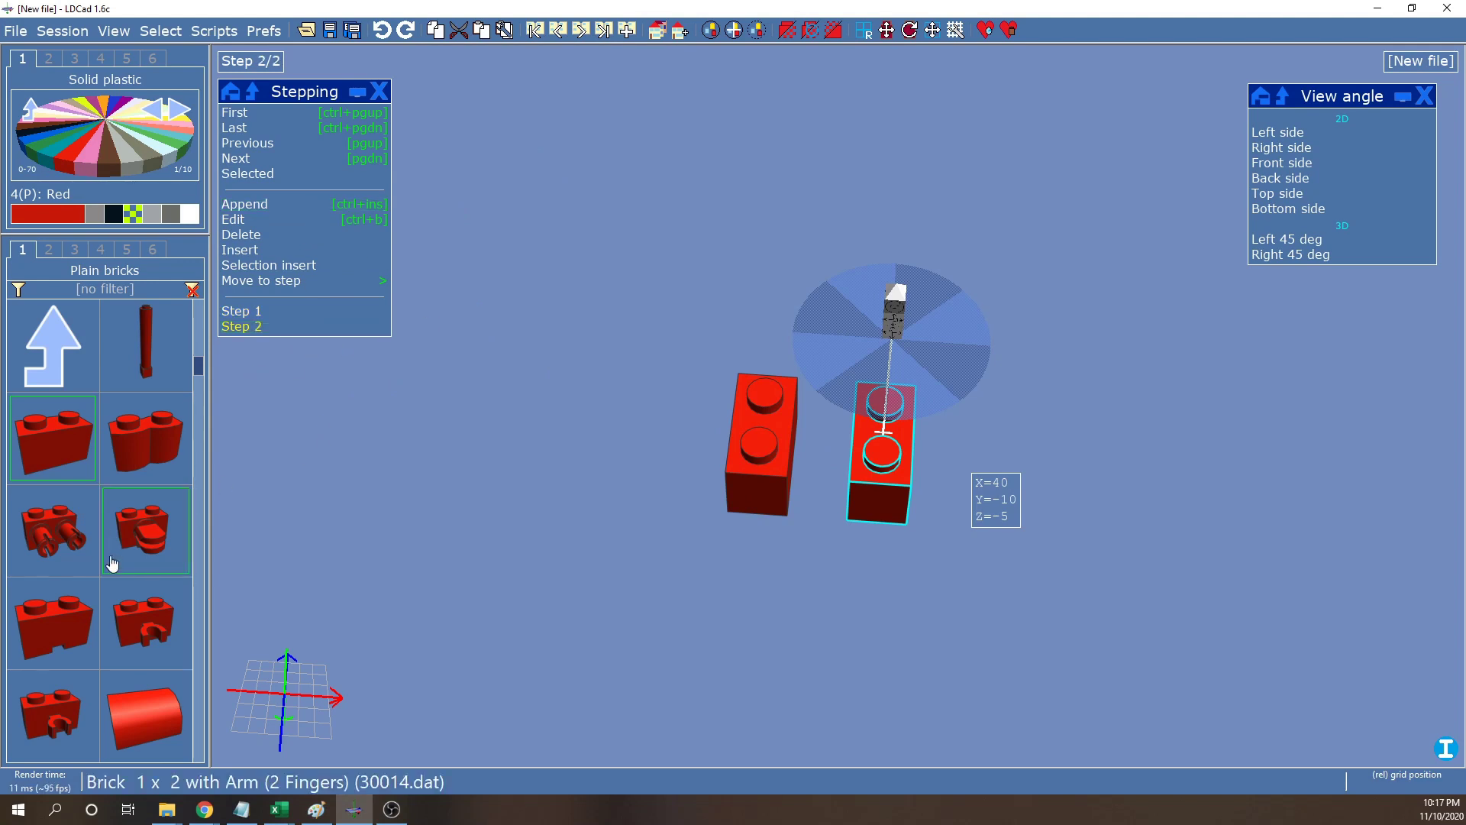
Find Brick 2 x 3 (3002.dat) among the plain bricks and place it beside the two 1 x 2 bricks at about X=-50, Y=-10, Z=10
scroll(115, 546, "up", 2)
scroll(107, 534, "down", 4)
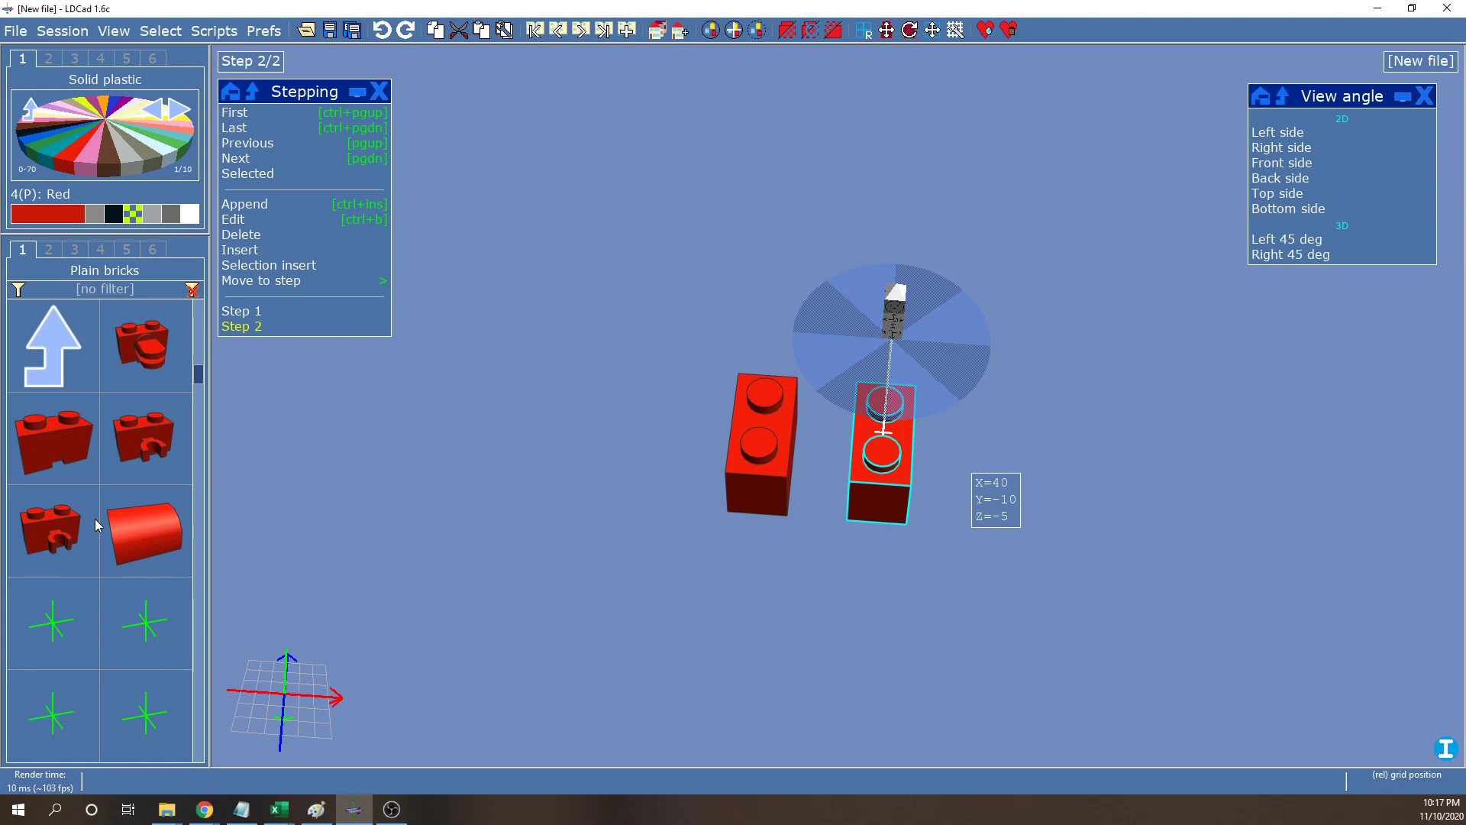
scroll(112, 620, "down", 3)
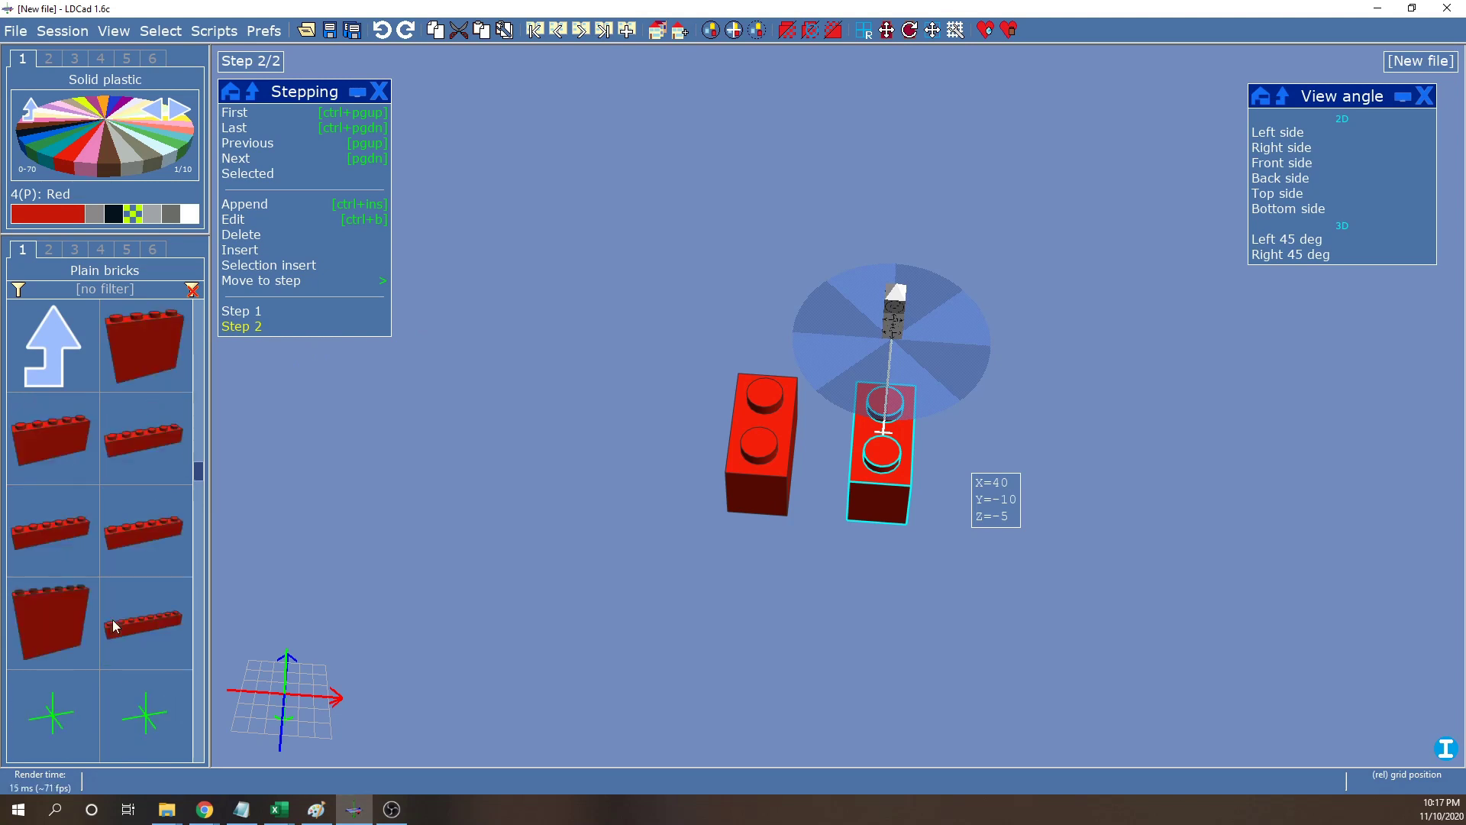
scroll(113, 626, "down", 3)
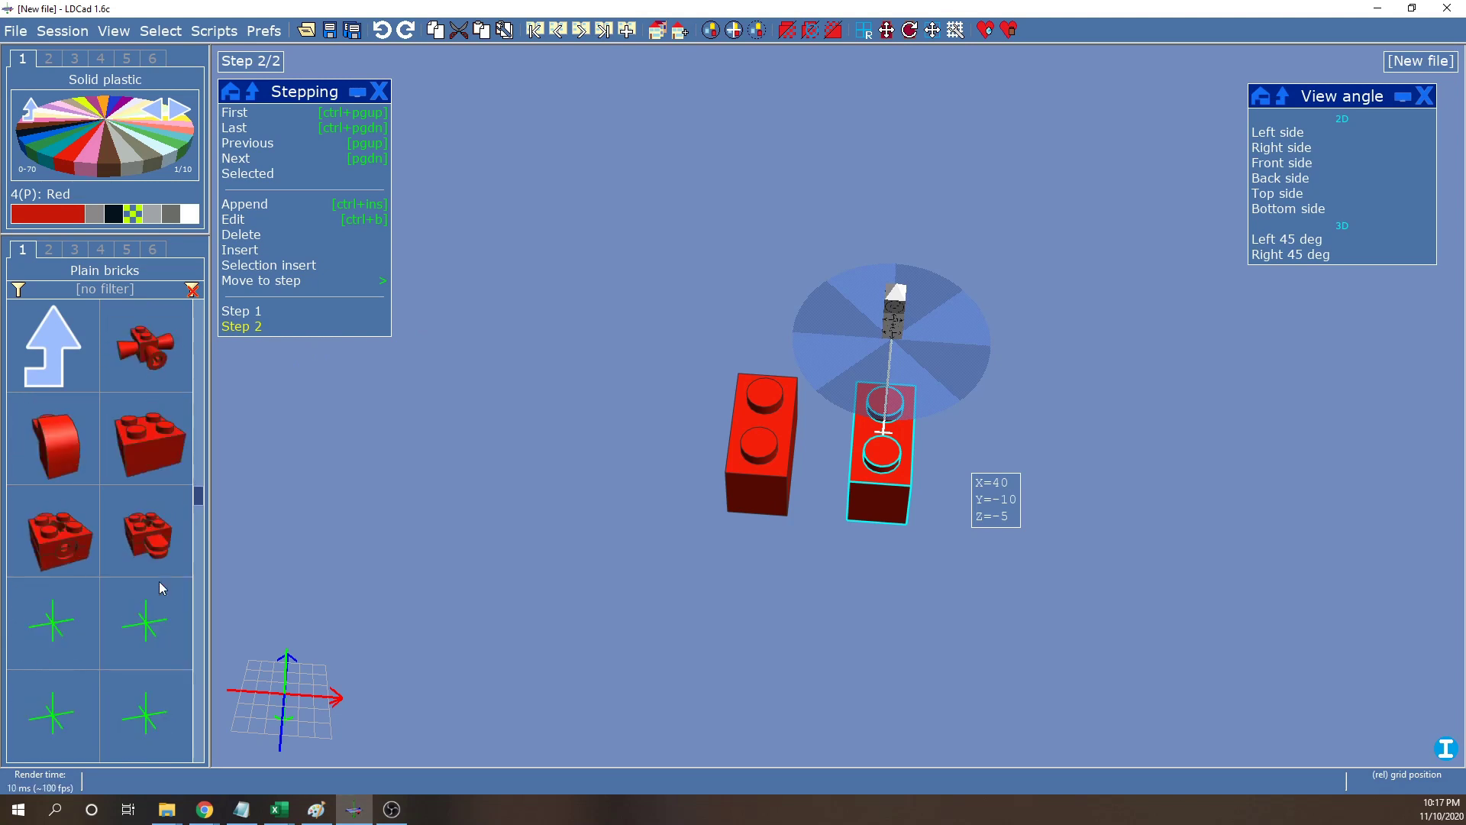
scroll(149, 477, "up", 3)
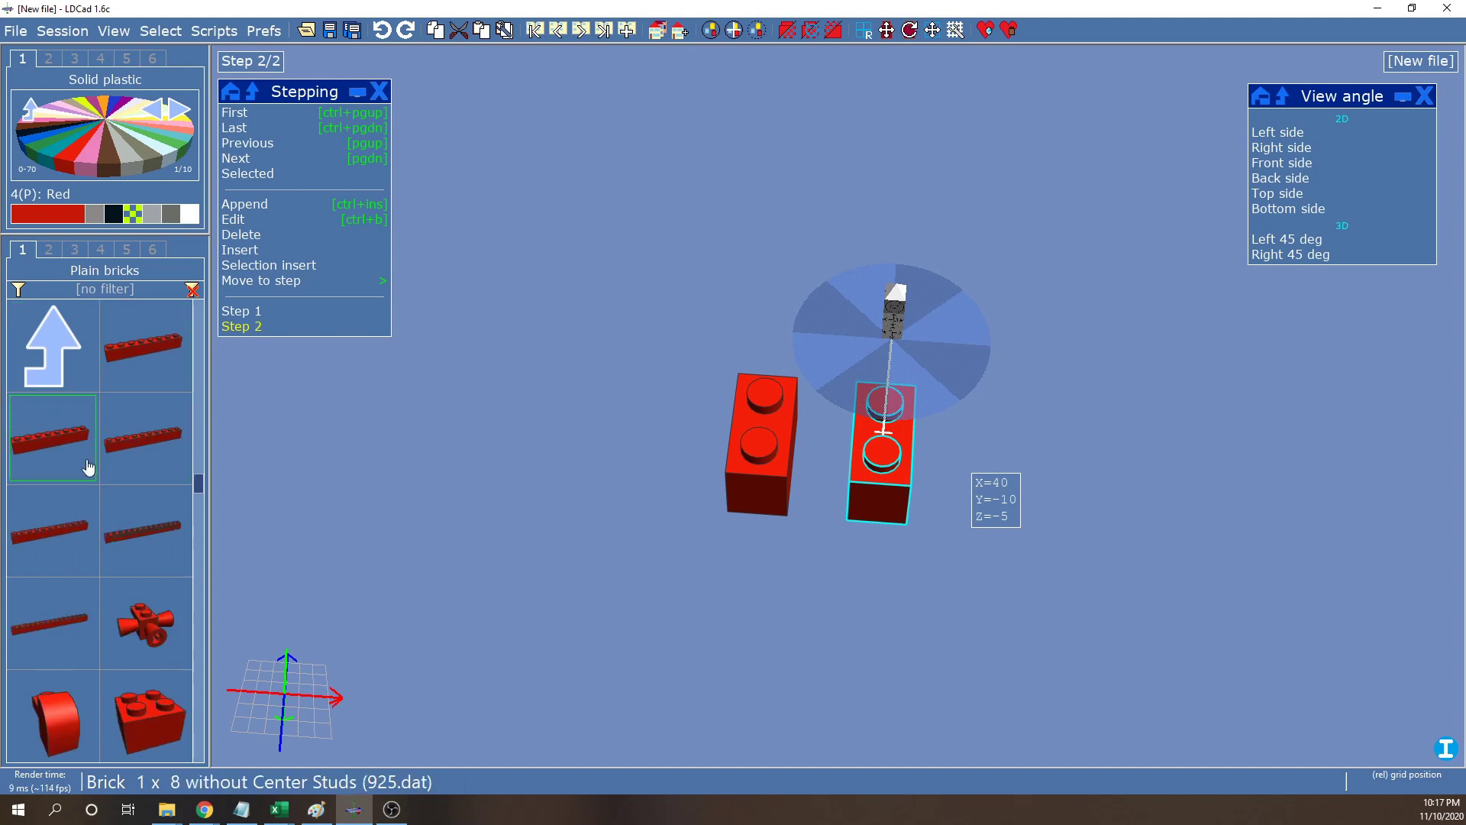
scroll(160, 508, "down", 3)
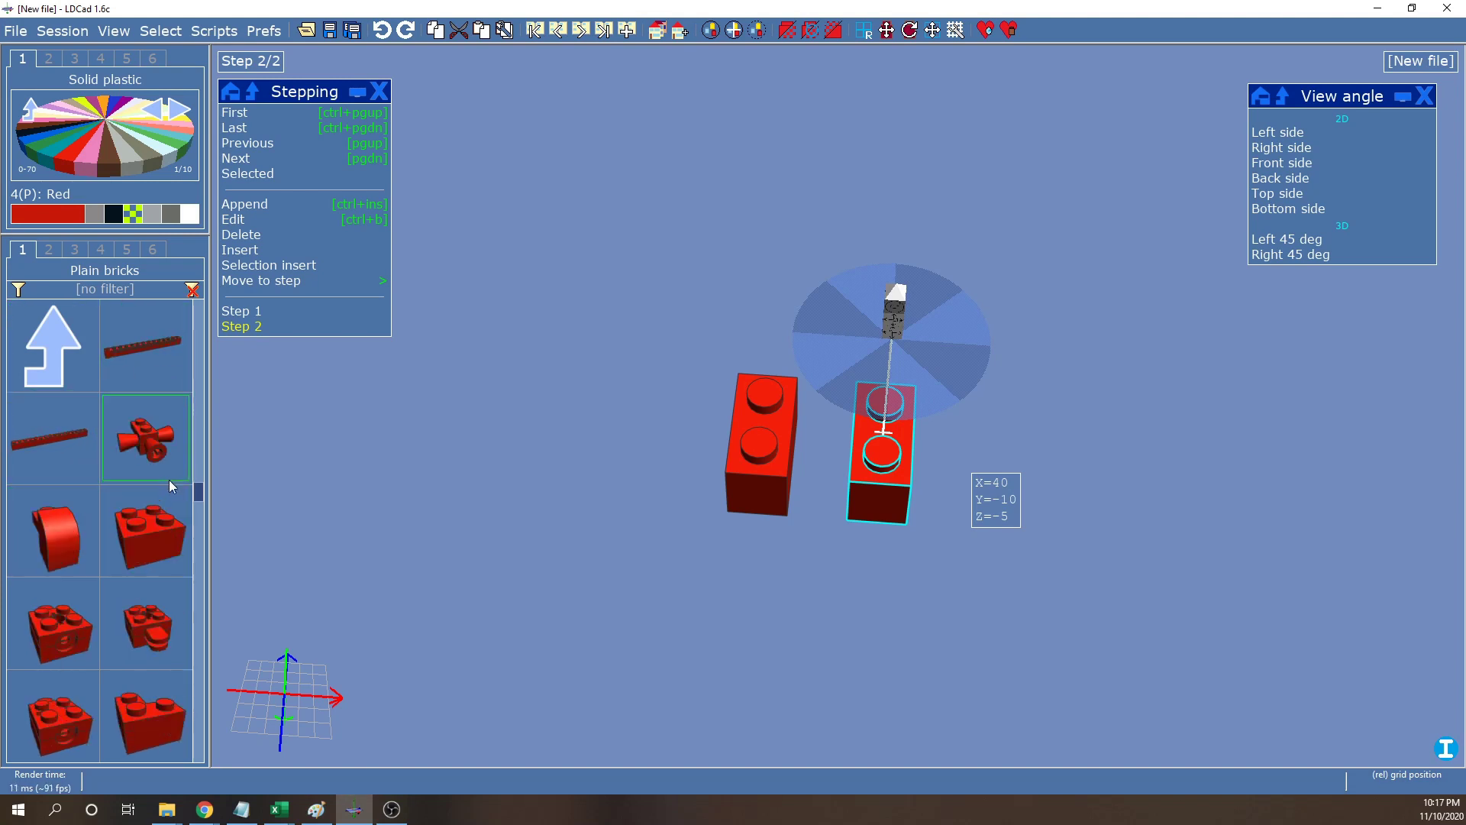
scroll(163, 497, "down", 5)
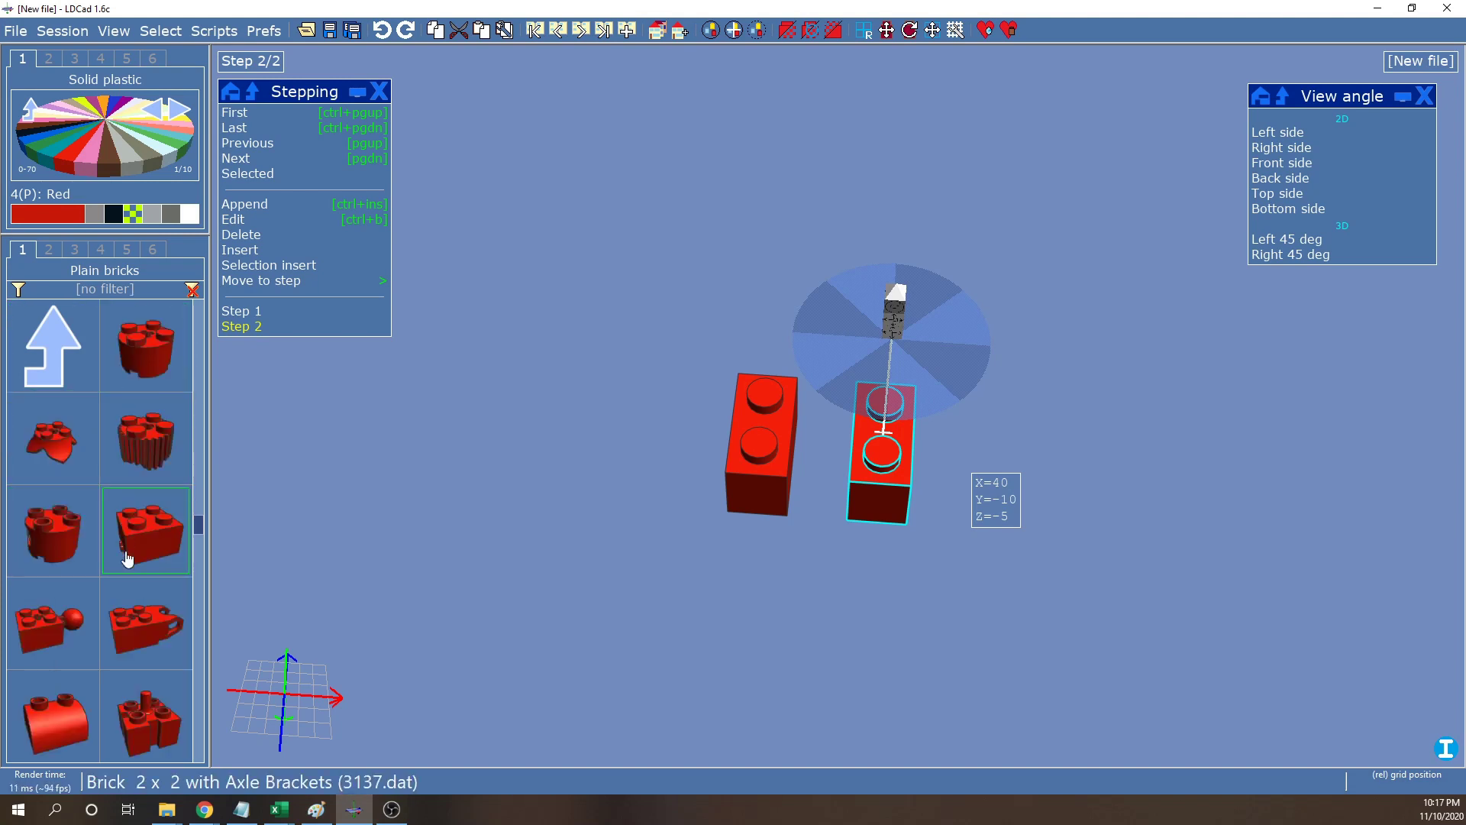
scroll(126, 584, "down", 3)
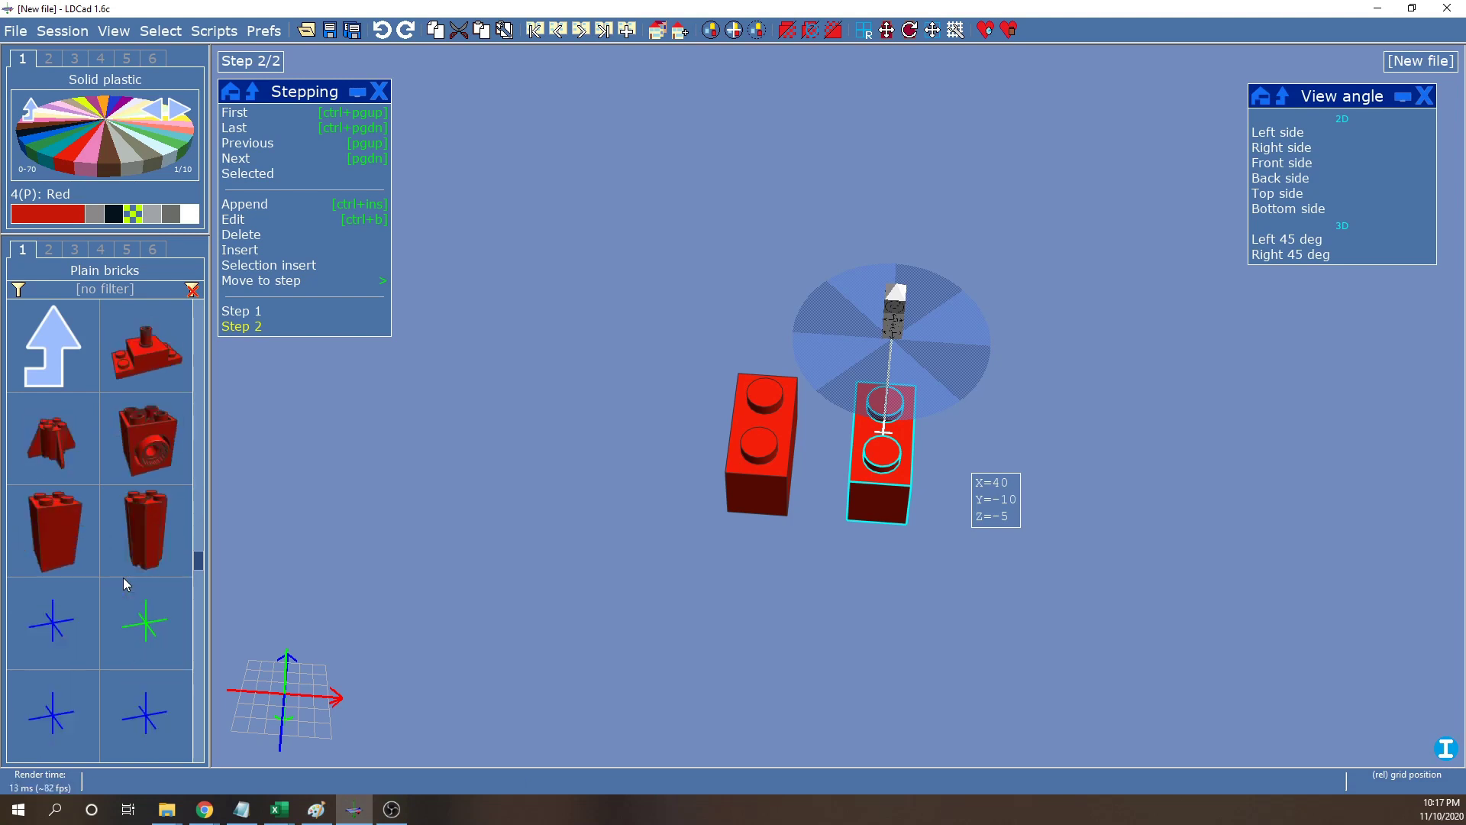
scroll(122, 584, "down", 1)
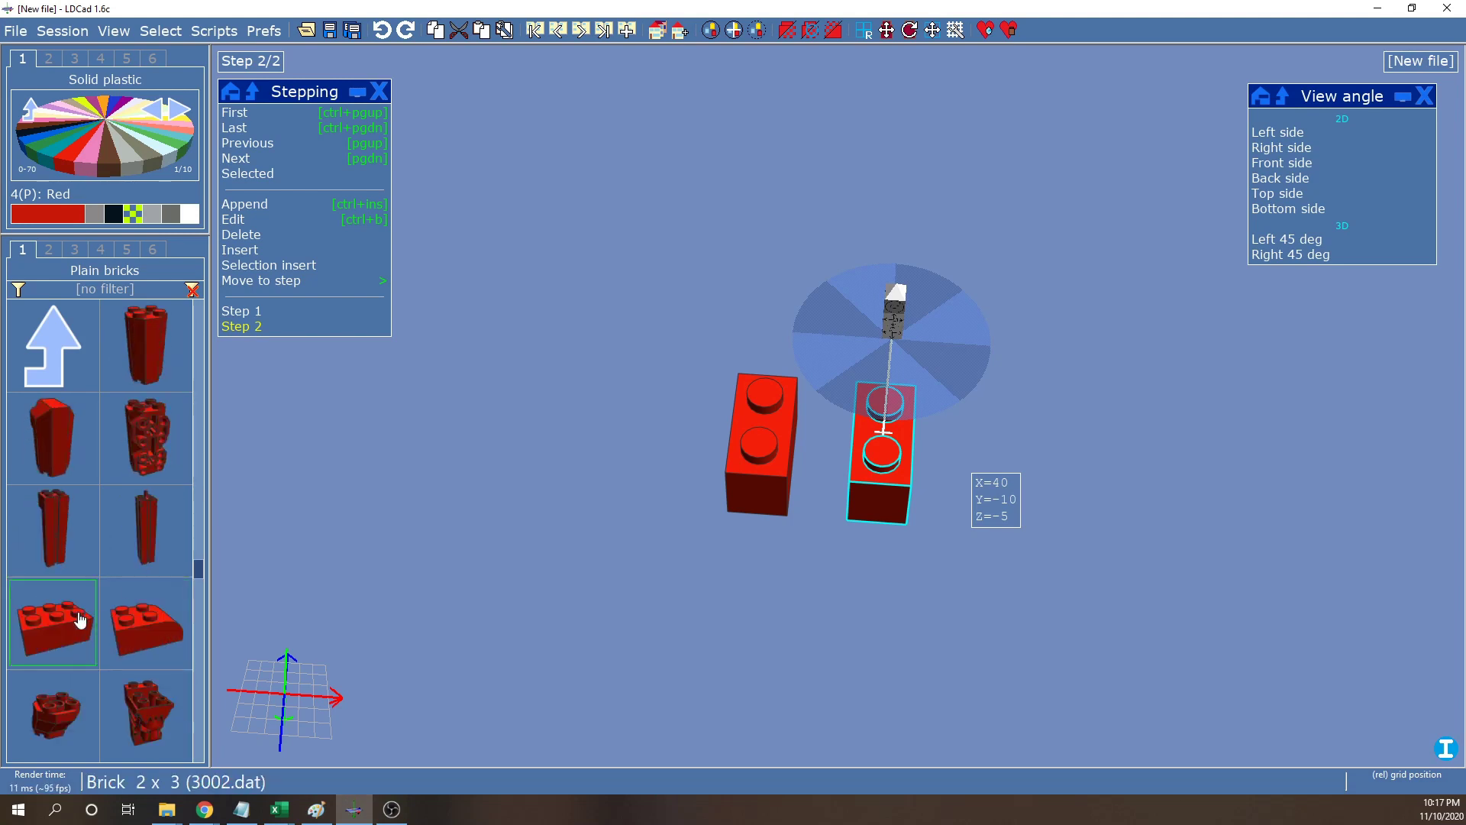
left_click_drag(80, 620, 617, 375)
Disable part snapping, then rotate the 2 x 3 brick 90 degrees about its vertical axis, leaving it at about X=-50, Y=-10, Z=-10
mouse_move(305, 693)
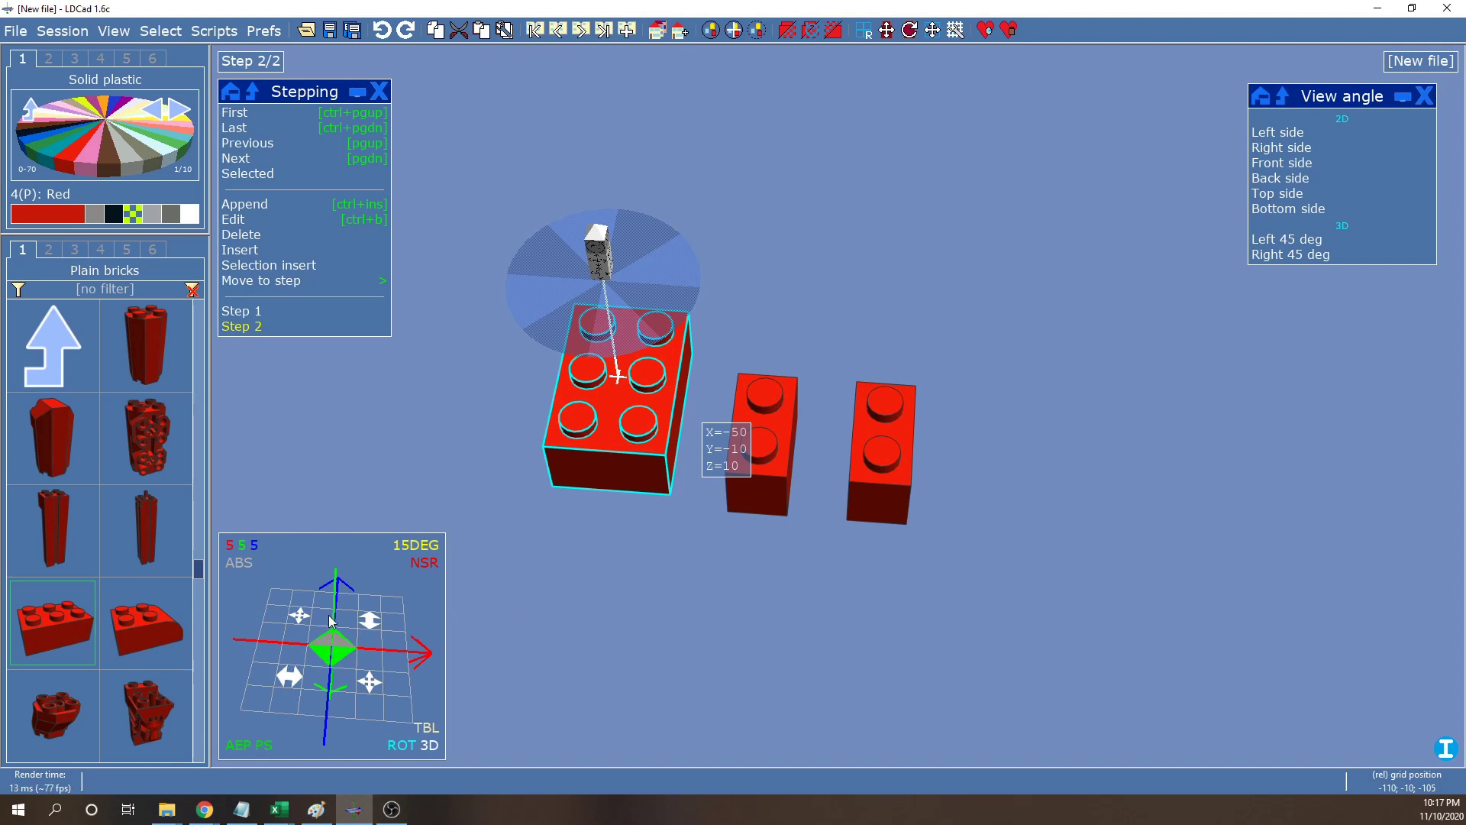
left_click(264, 745)
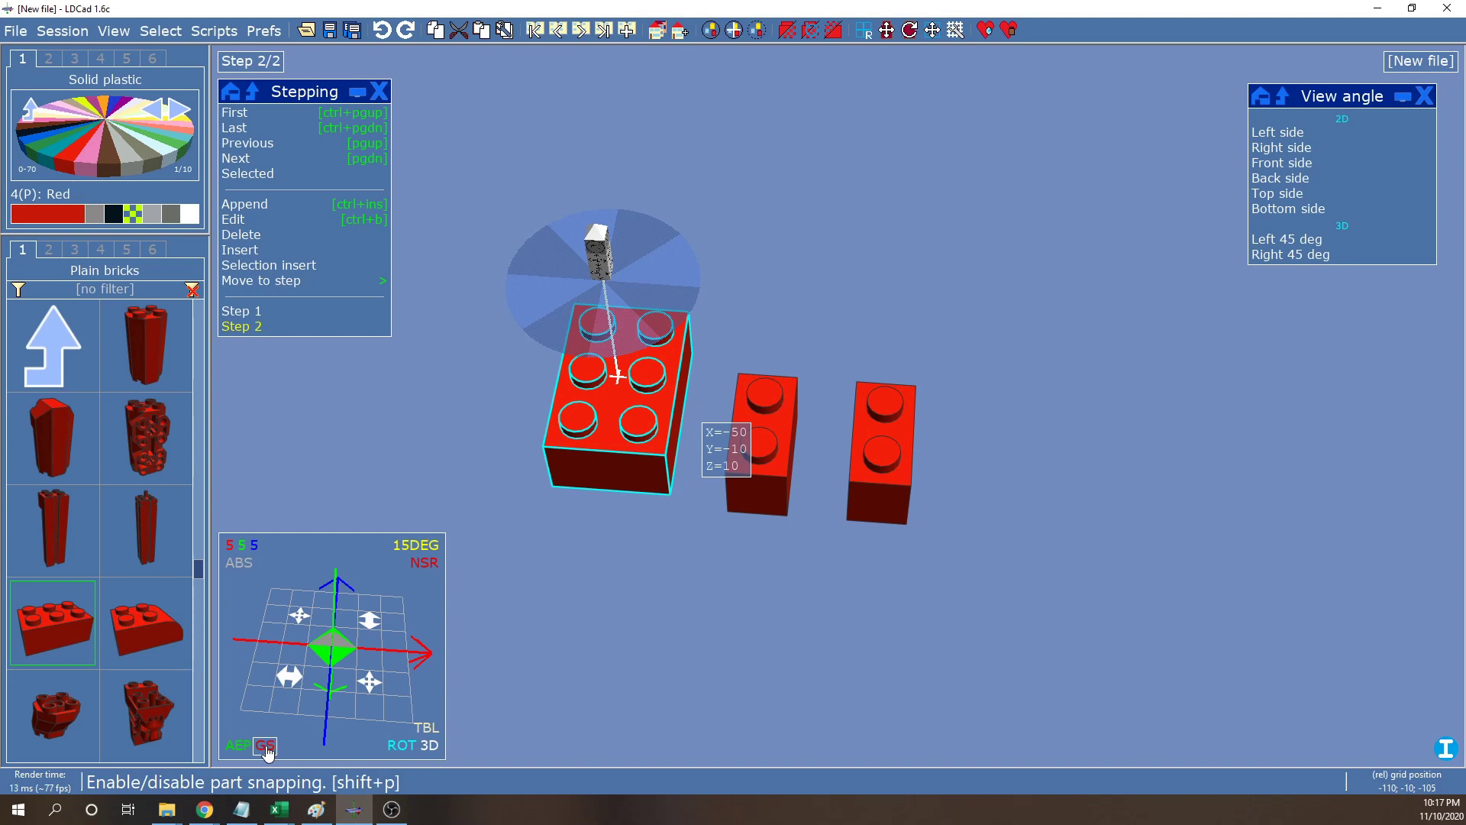
left_click_drag(591, 480, 642, 543)
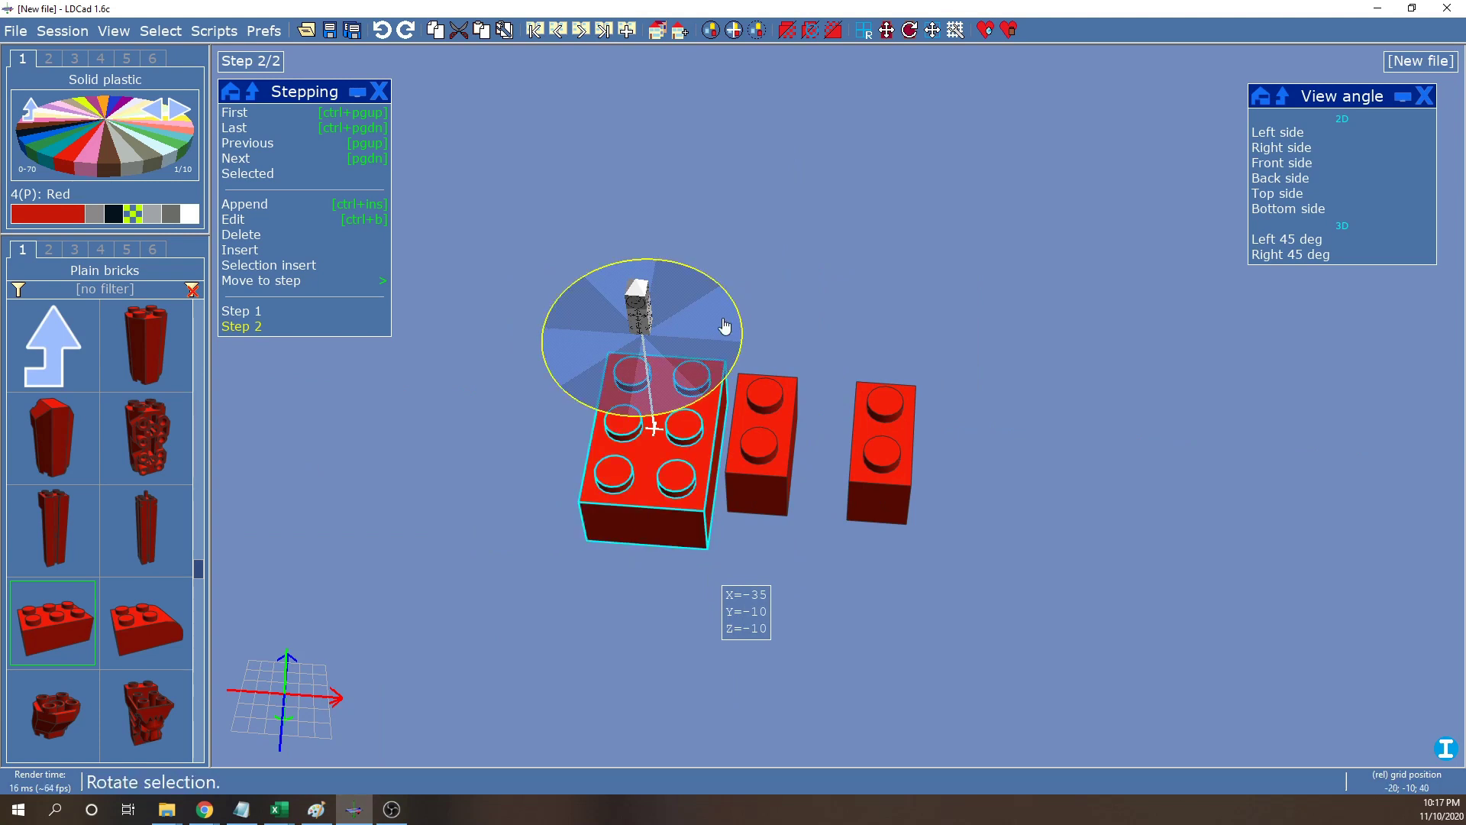
left_click_drag(723, 327, 638, 473)
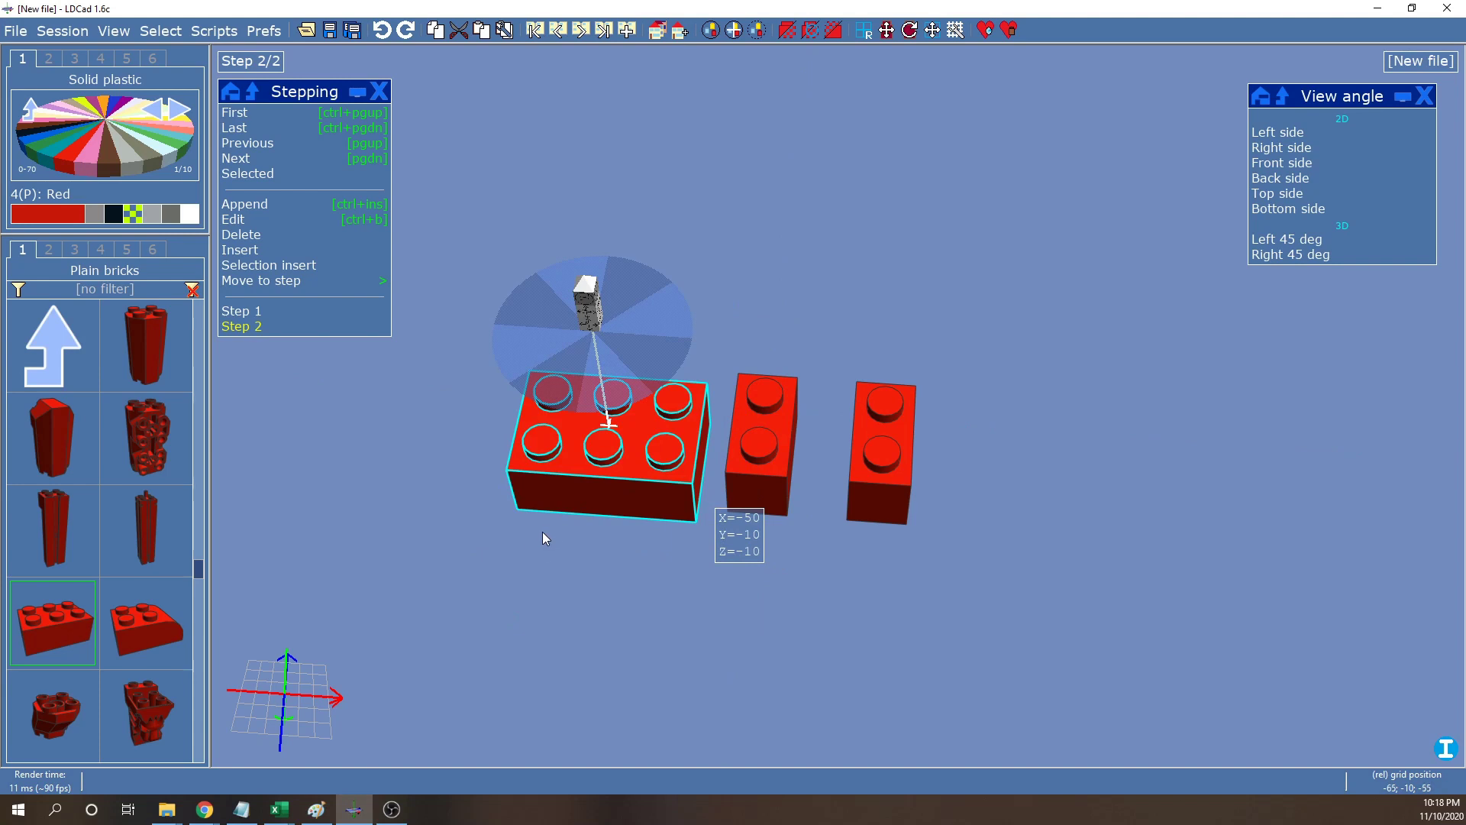
Re-enable part snapping and snap the 2 x 3 brick on top of both 1 x 2 bricks at X=20, Y=-34, Z=-5
mouse_move(267, 714)
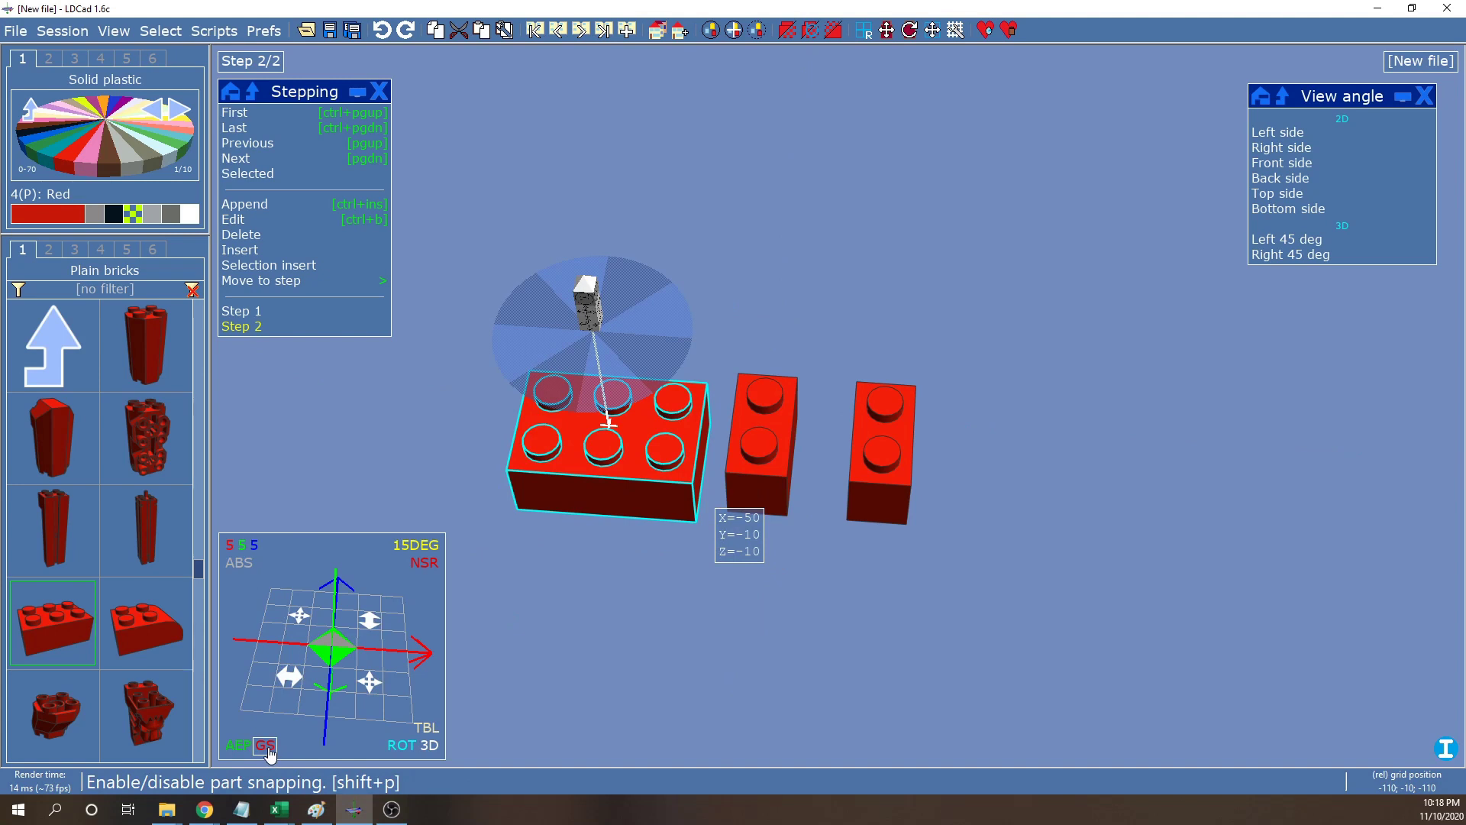
left_click_drag(656, 496, 844, 387)
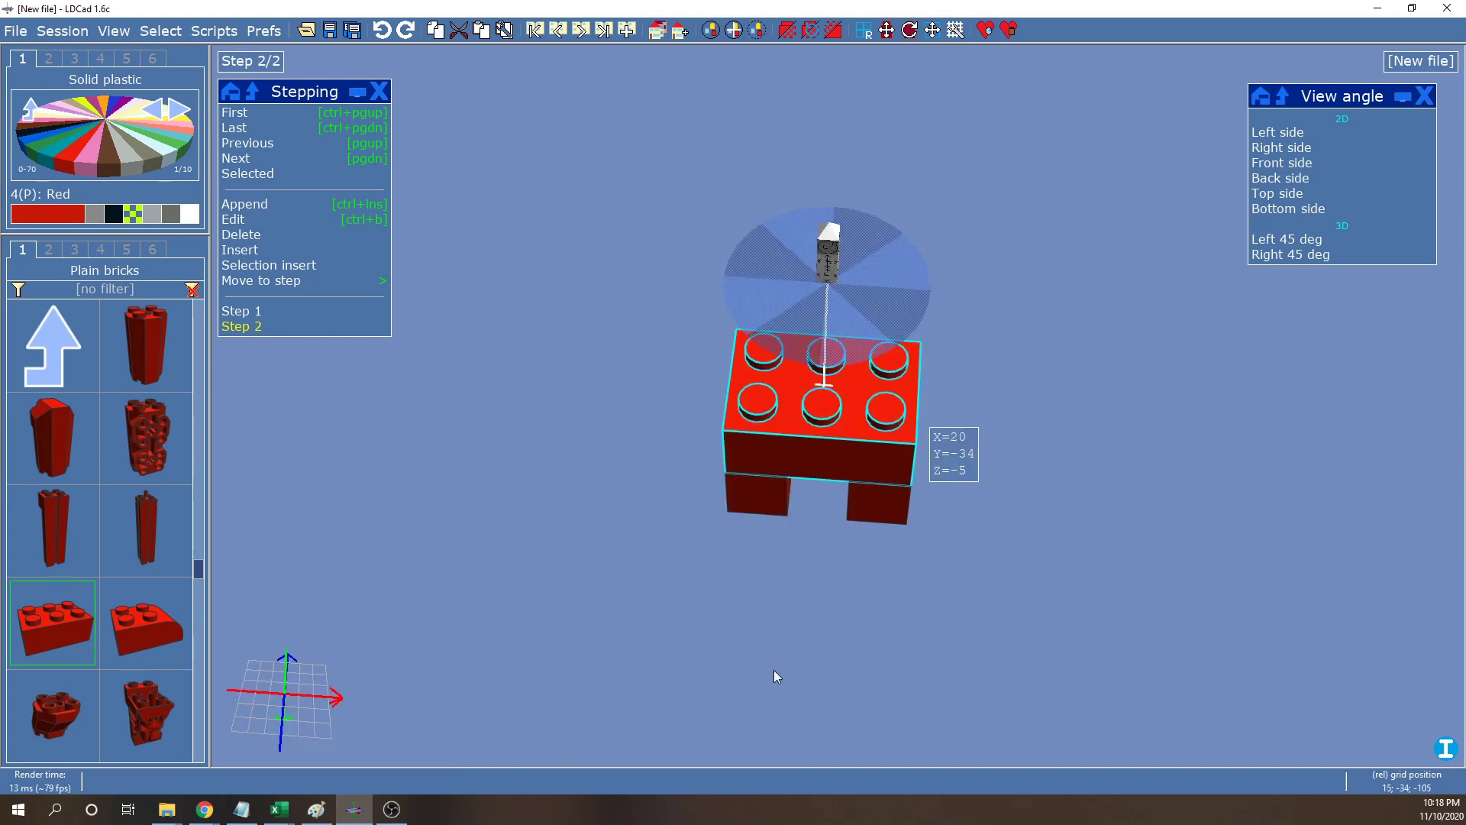
Examine the stacked bricks at an angle and compare building step 1 with building step 2
right_click_drag(844, 638, 839, 534)
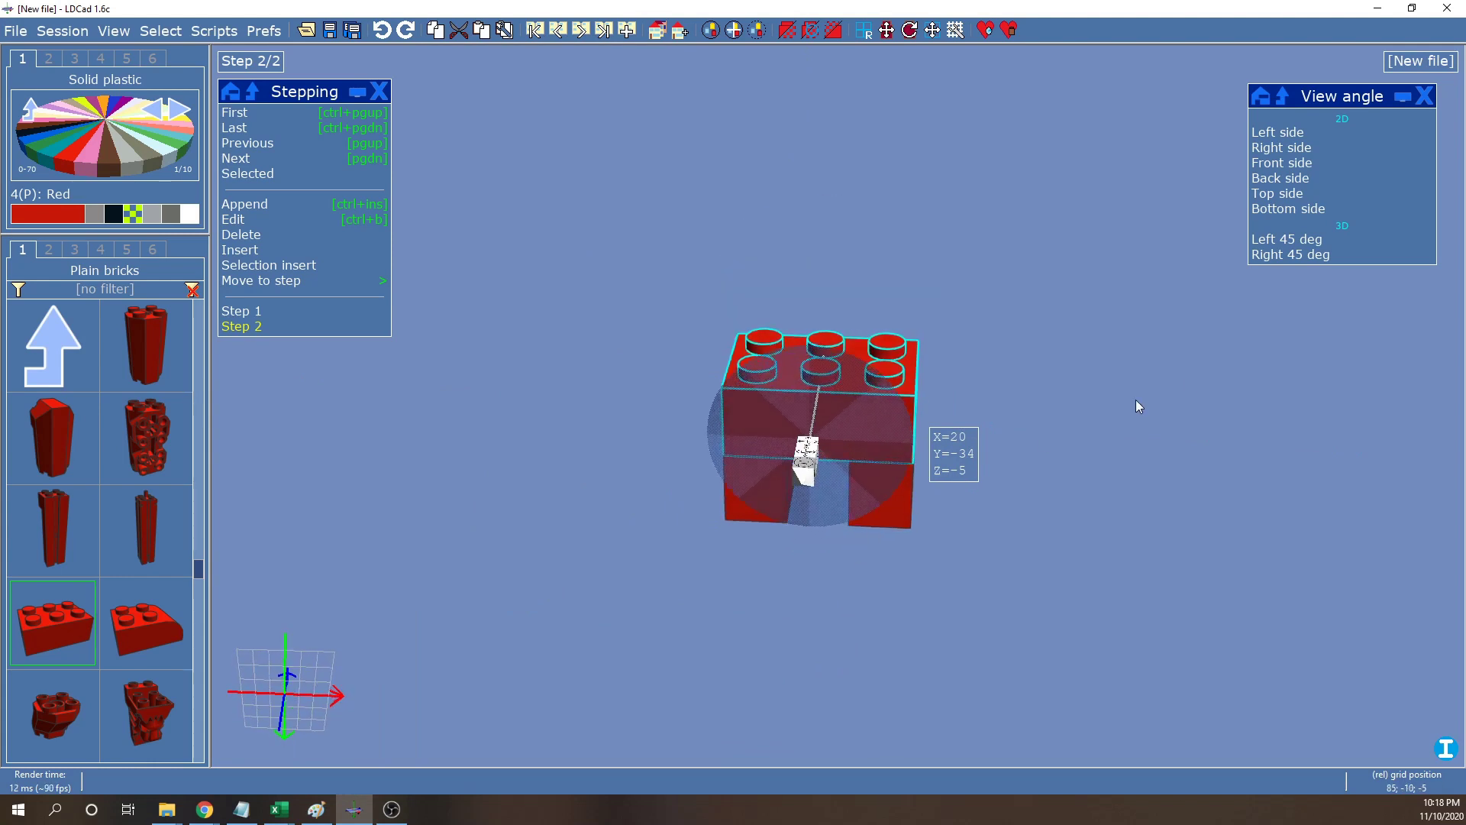
right_click_drag(1179, 391, 1060, 428)
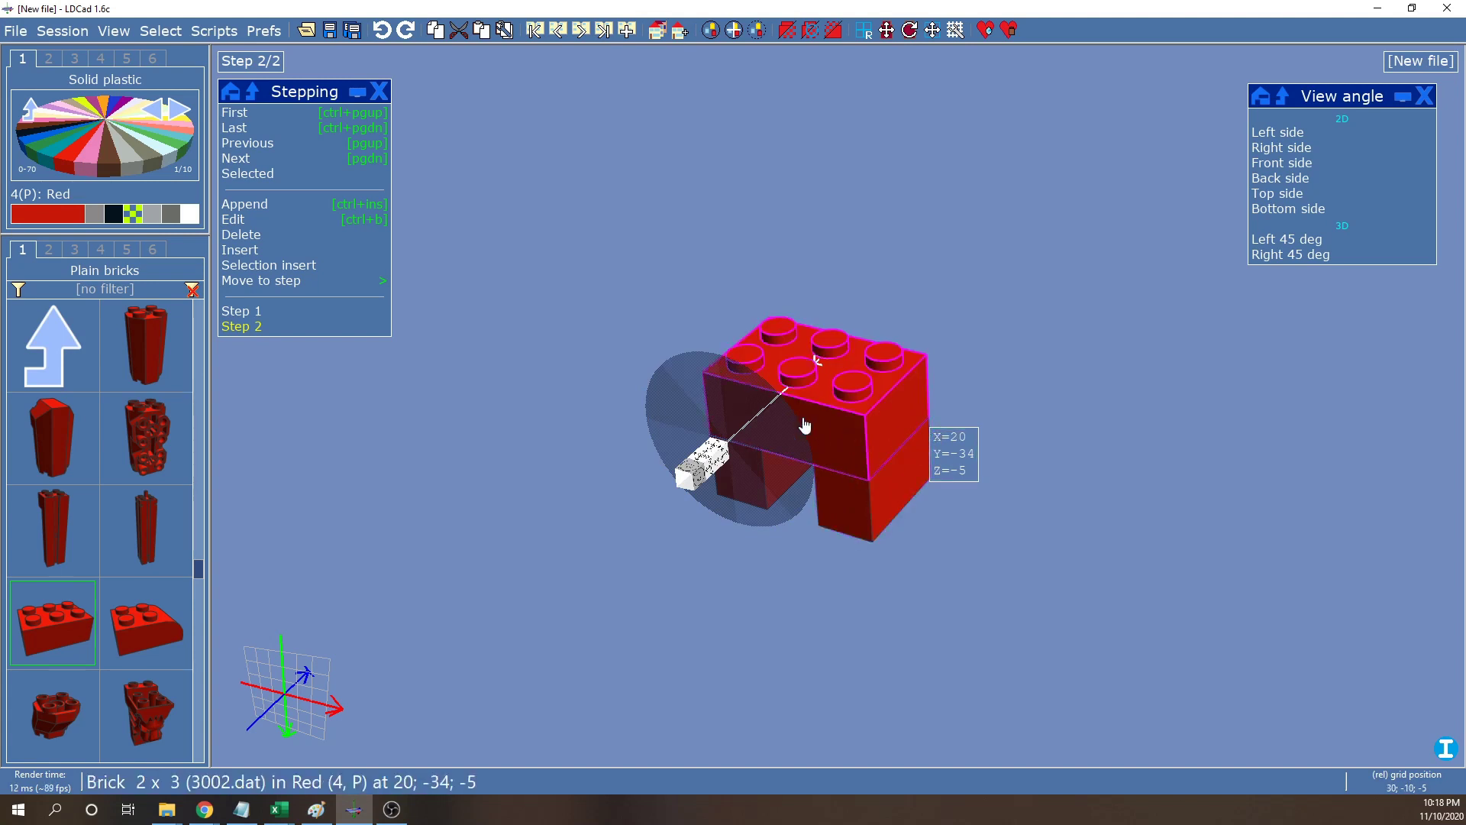
left_click(246, 312)
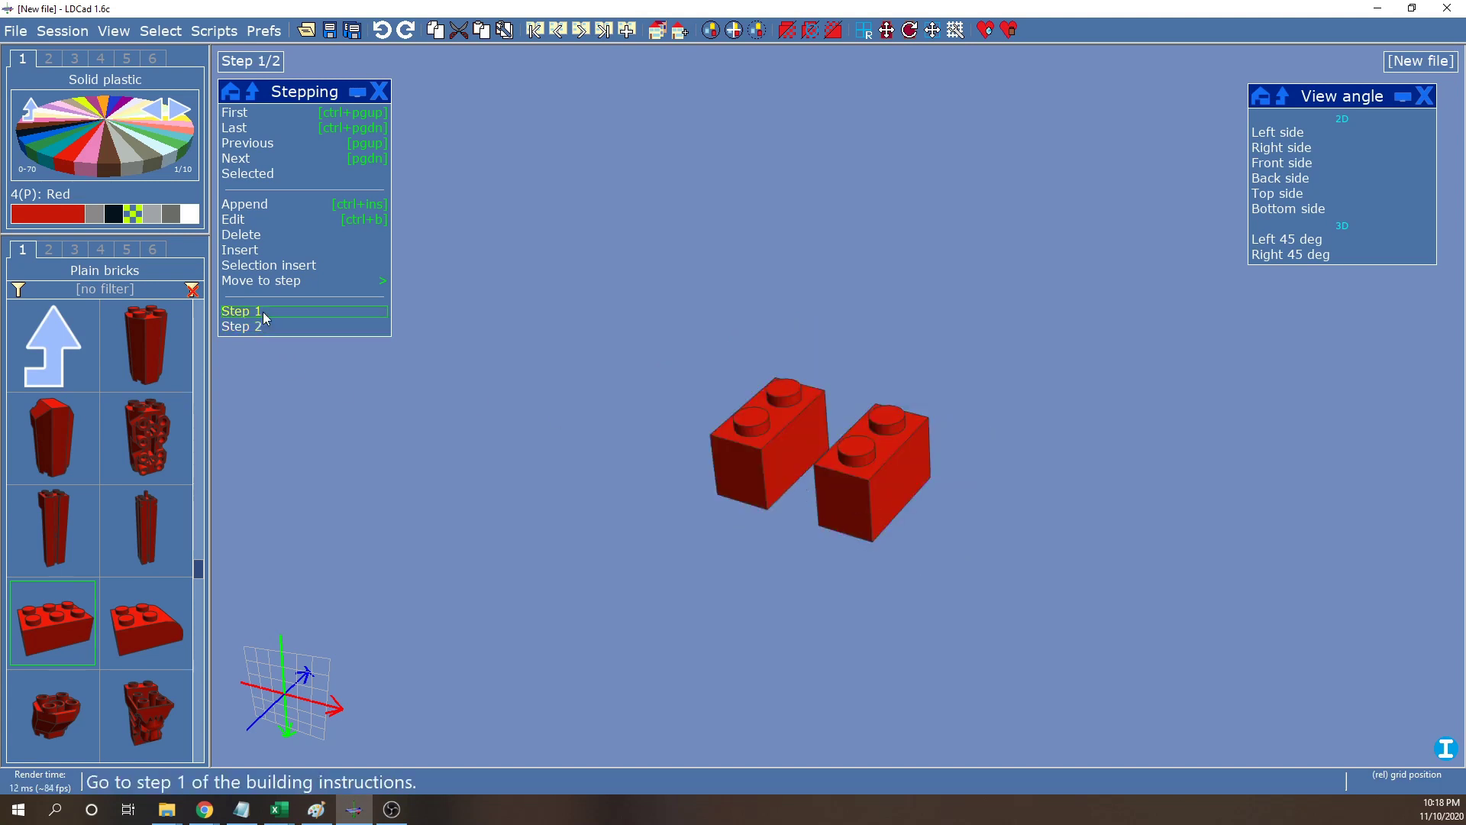
left_click(263, 328)
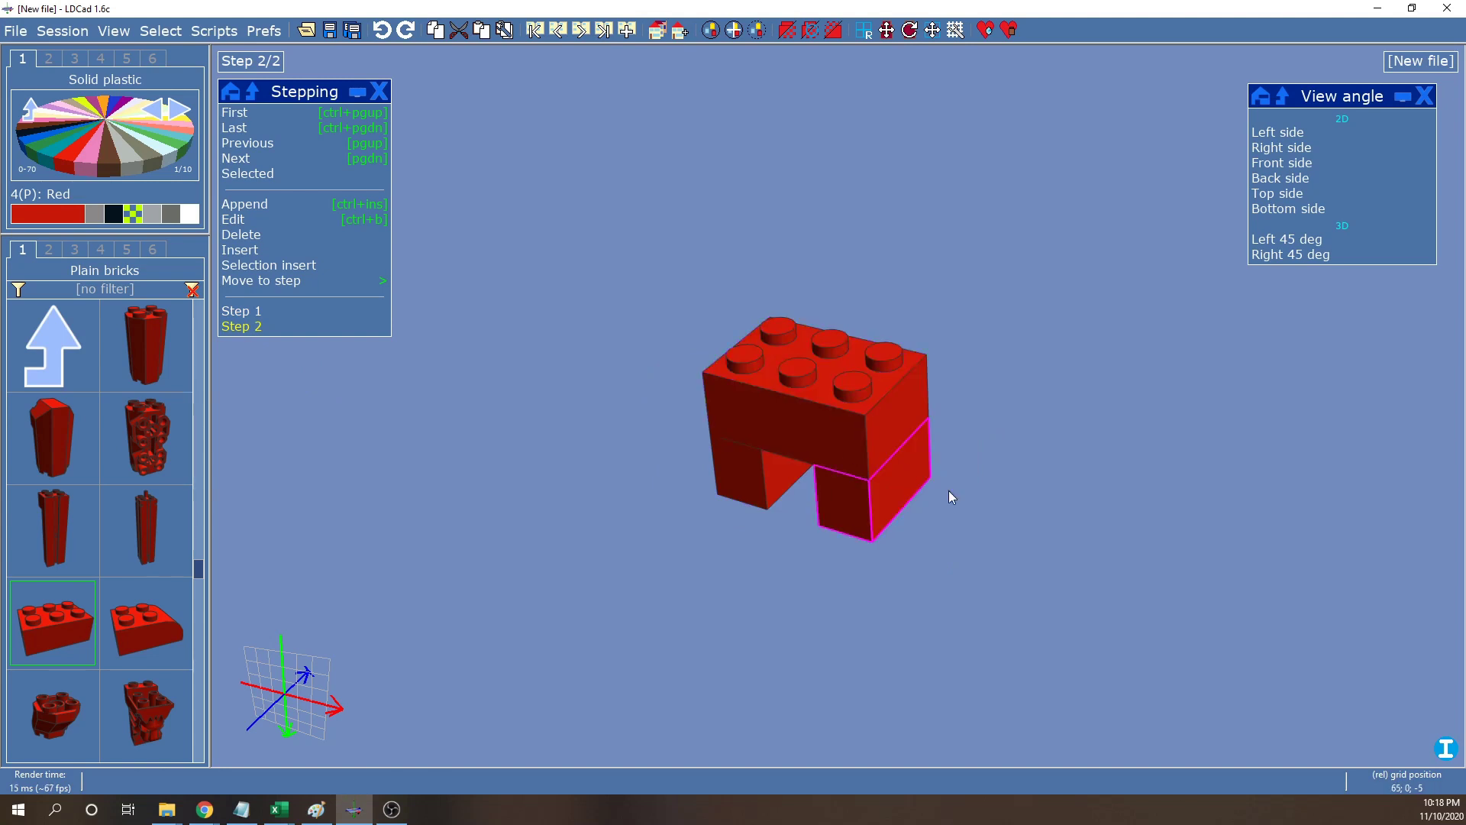
View the model using the Front side, Left 45 deg and Right 45 deg angles, then examine it from the front, slightly above
left_click(1291, 162)
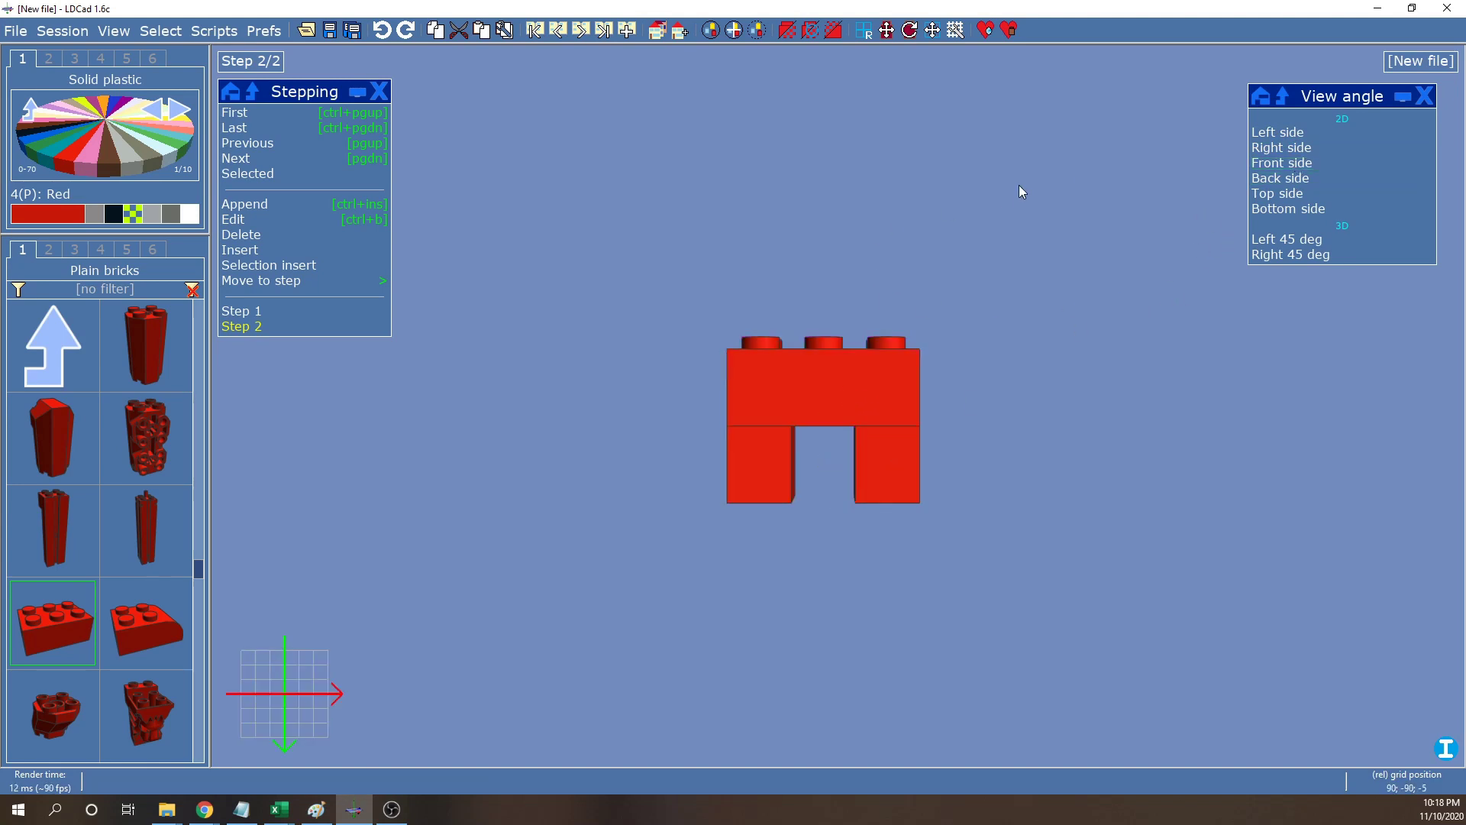
right_click_drag(873, 291, 858, 329)
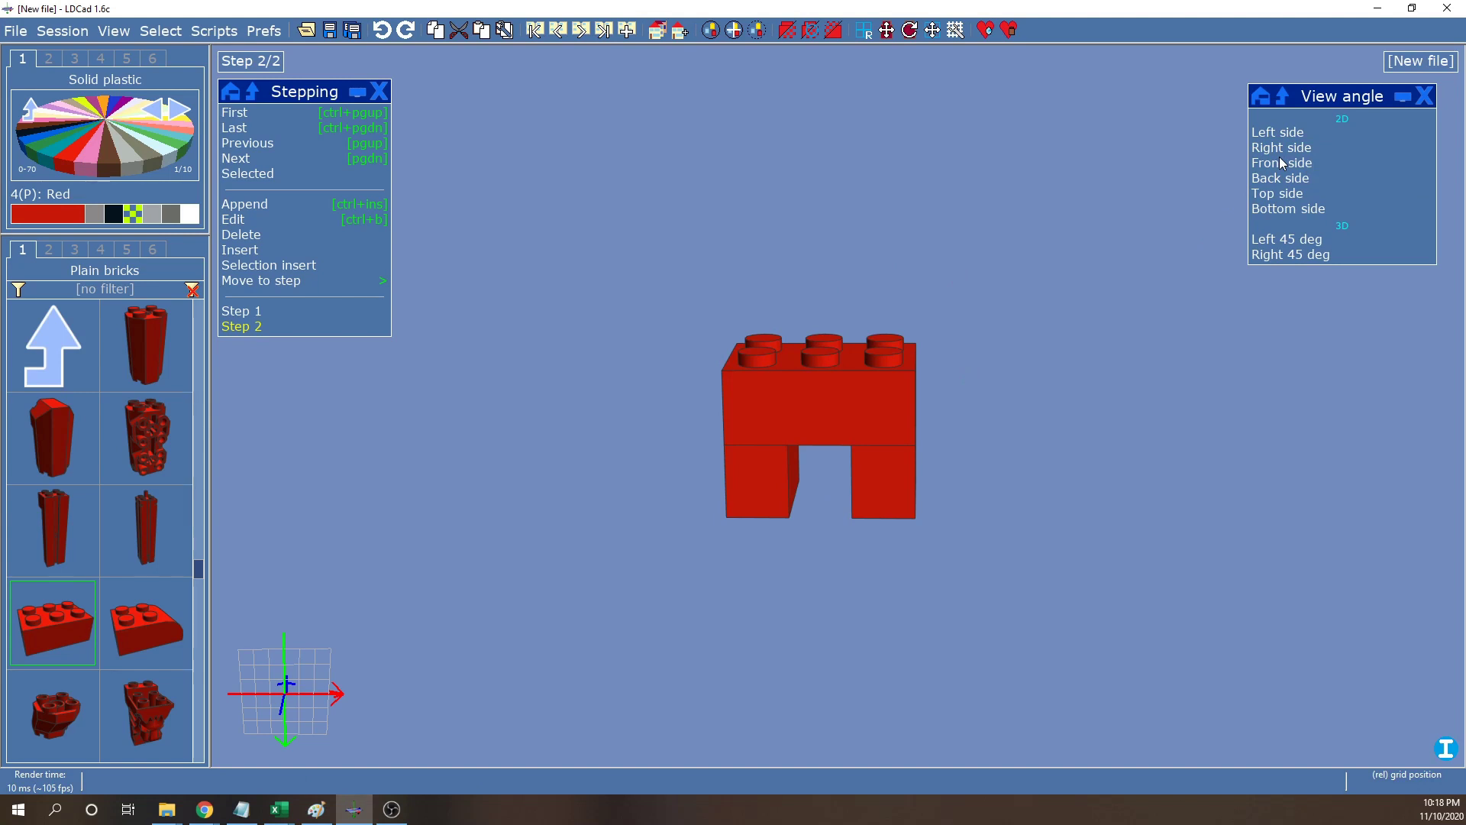
left_click(1318, 166)
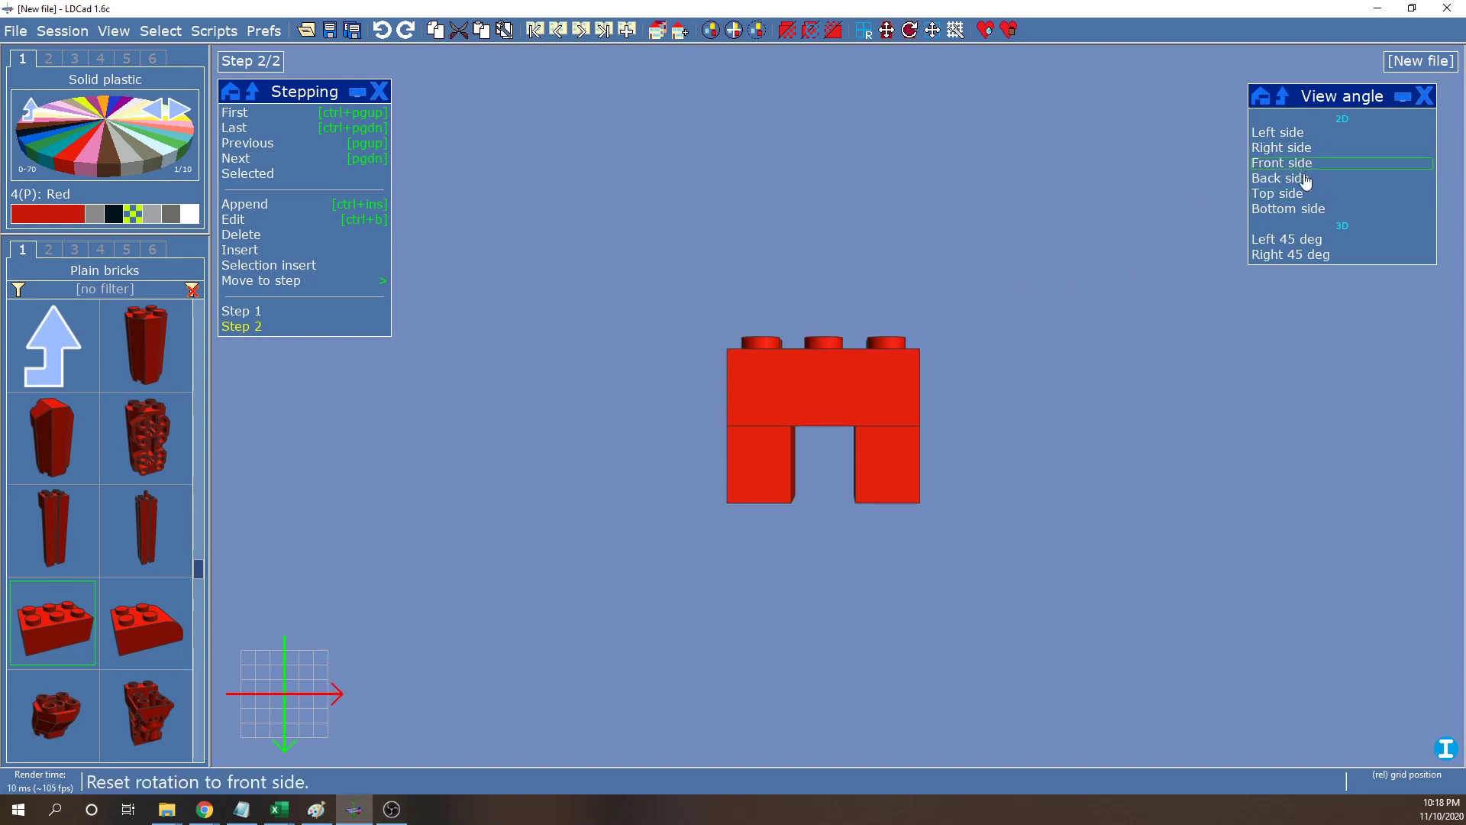
left_click(1298, 240)
left_click(1306, 254)
left_click(1298, 240)
left_click(1290, 165)
scroll(1015, 328, "down", 1)
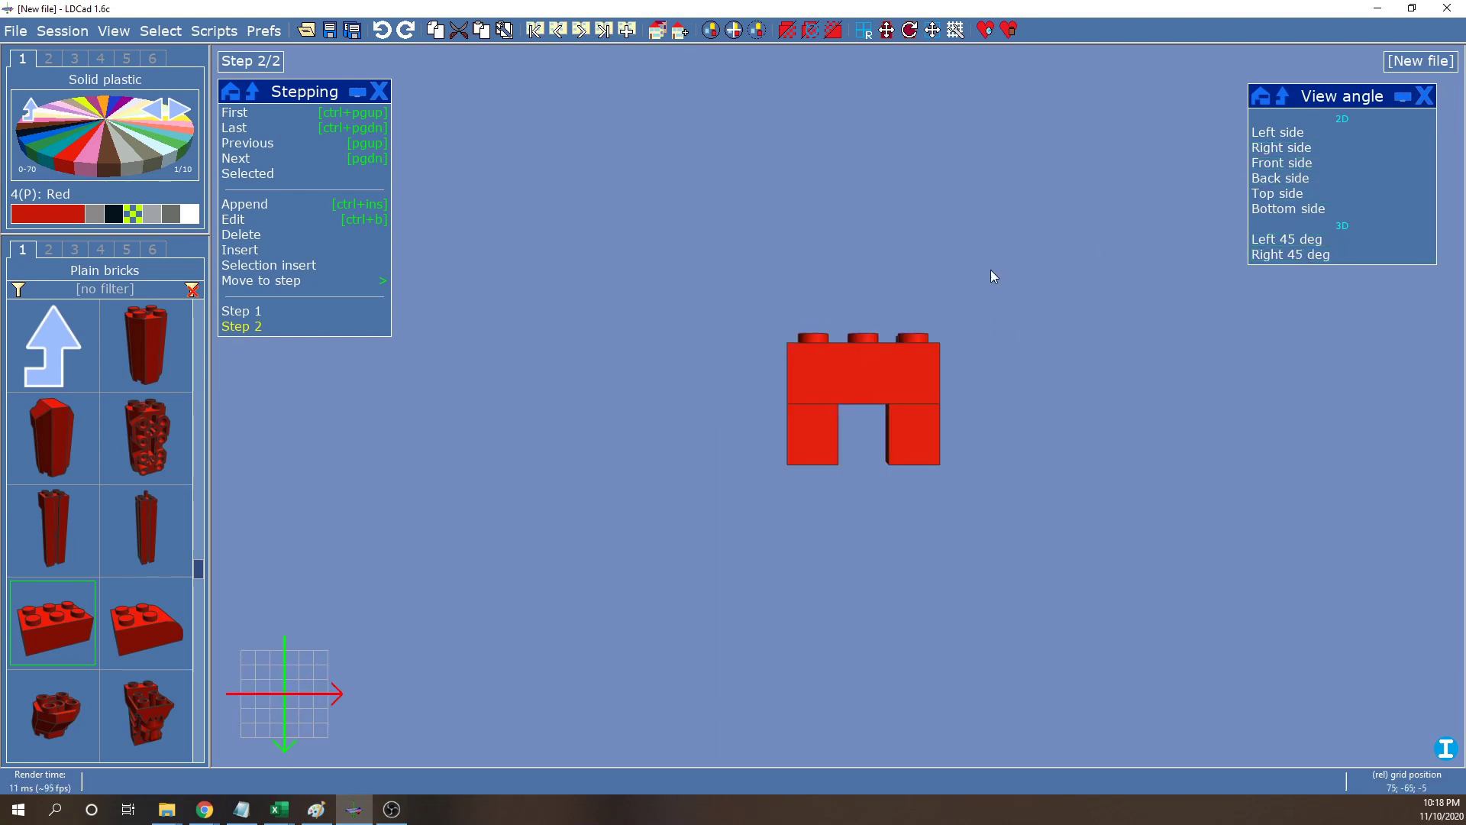
scroll(985, 278, "up", 3)
scroll(766, 327, "down", 1)
right_click_drag(859, 298, 867, 392)
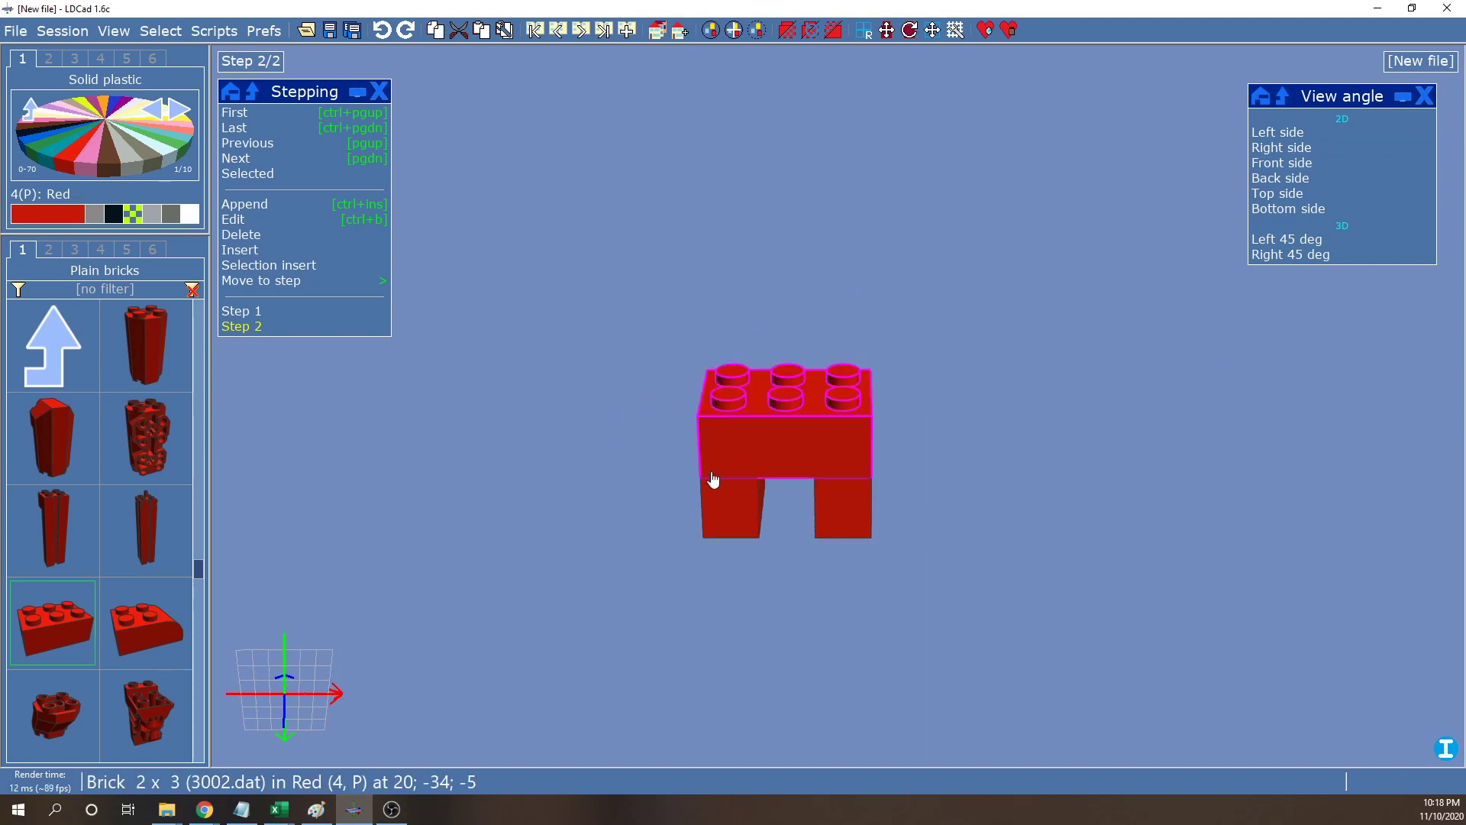
left_click(316, 809)
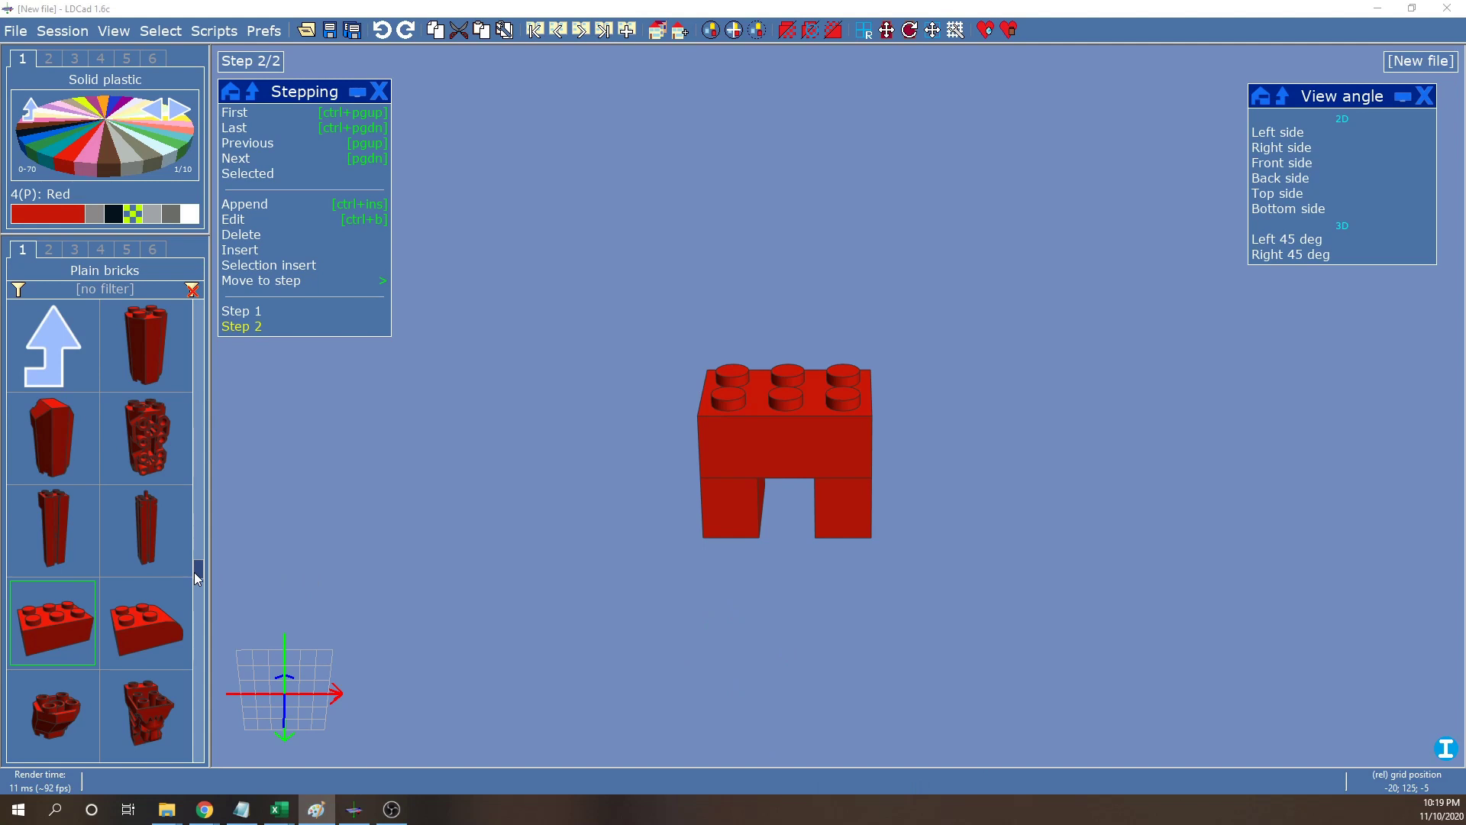
Place Brick 1 x 1 with Stud on 1 Side (87087.dat) on the 2 x 3 brick's front end stud at X=0, Y=-58, Z=-15
scroll(195, 562, "up", 10)
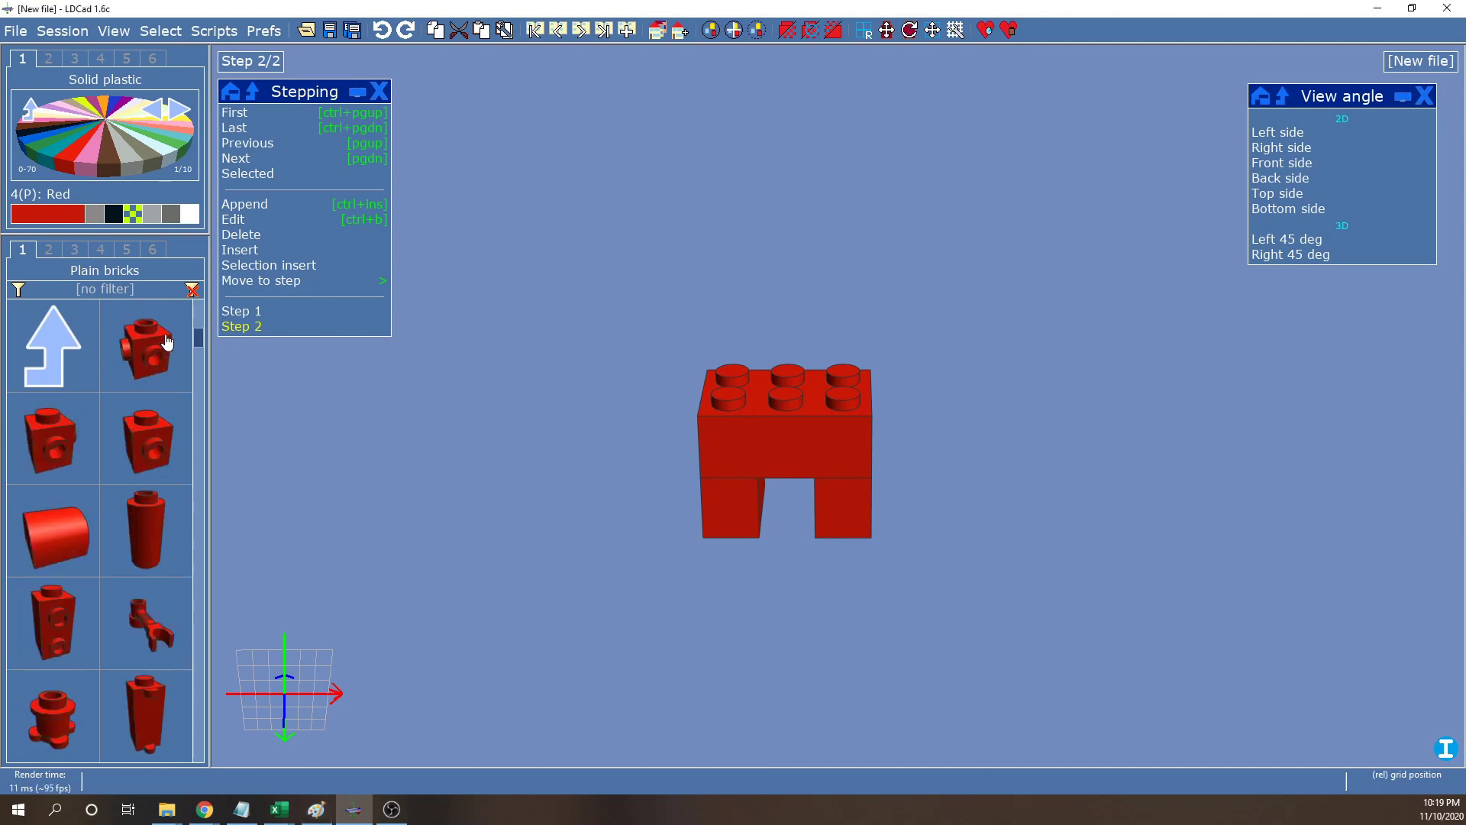
scroll(176, 336, "down", 2)
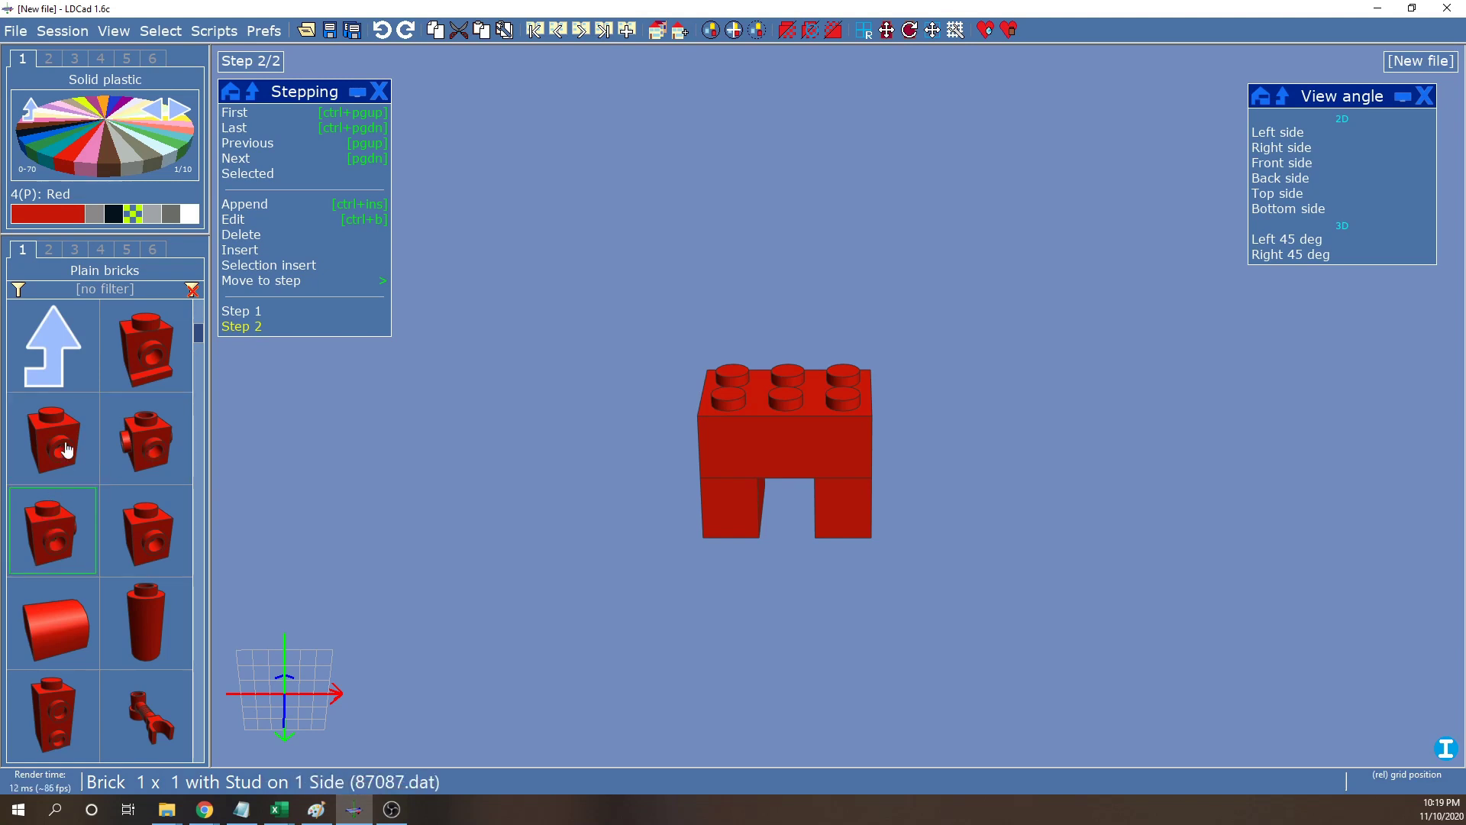
left_click_drag(64, 464, 707, 373)
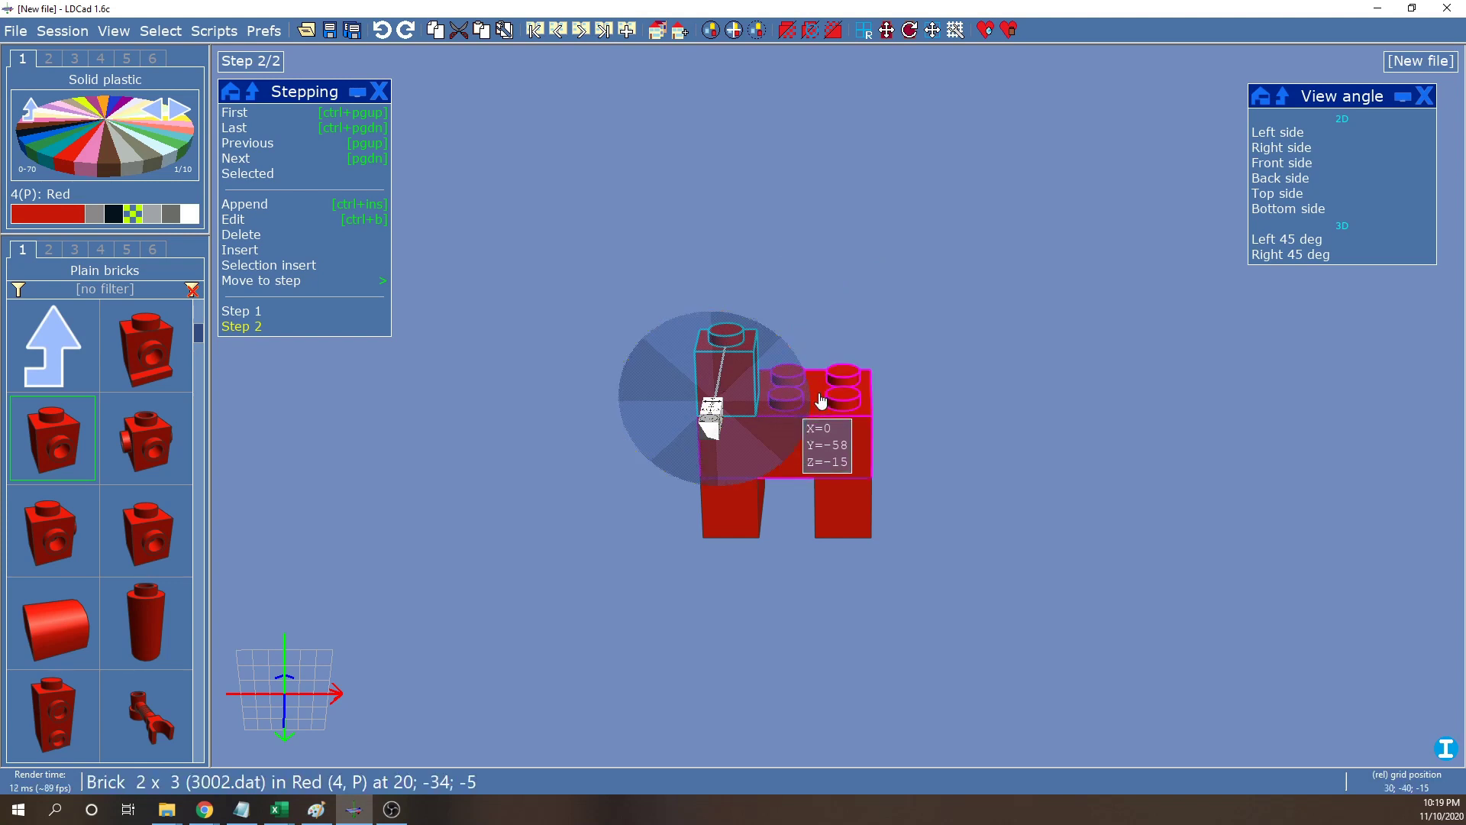
Lower the 1 x 1 brick's selection center to X=0, Y=-48, Z=-15 and switch the editing pin to rotation, viewed from above
right_click_drag(896, 271, 896, 302)
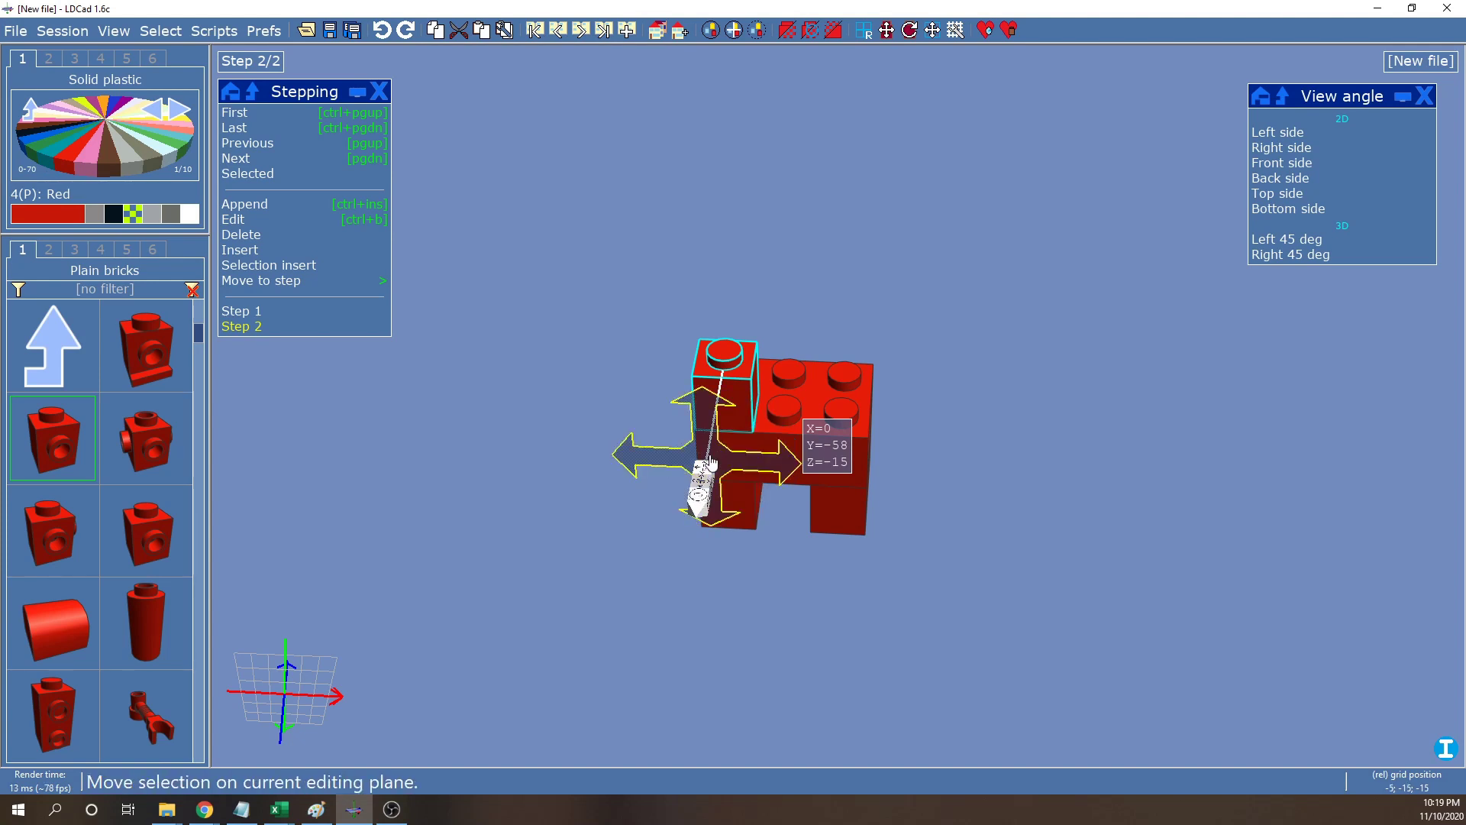
left_click_drag(726, 465, 704, 431)
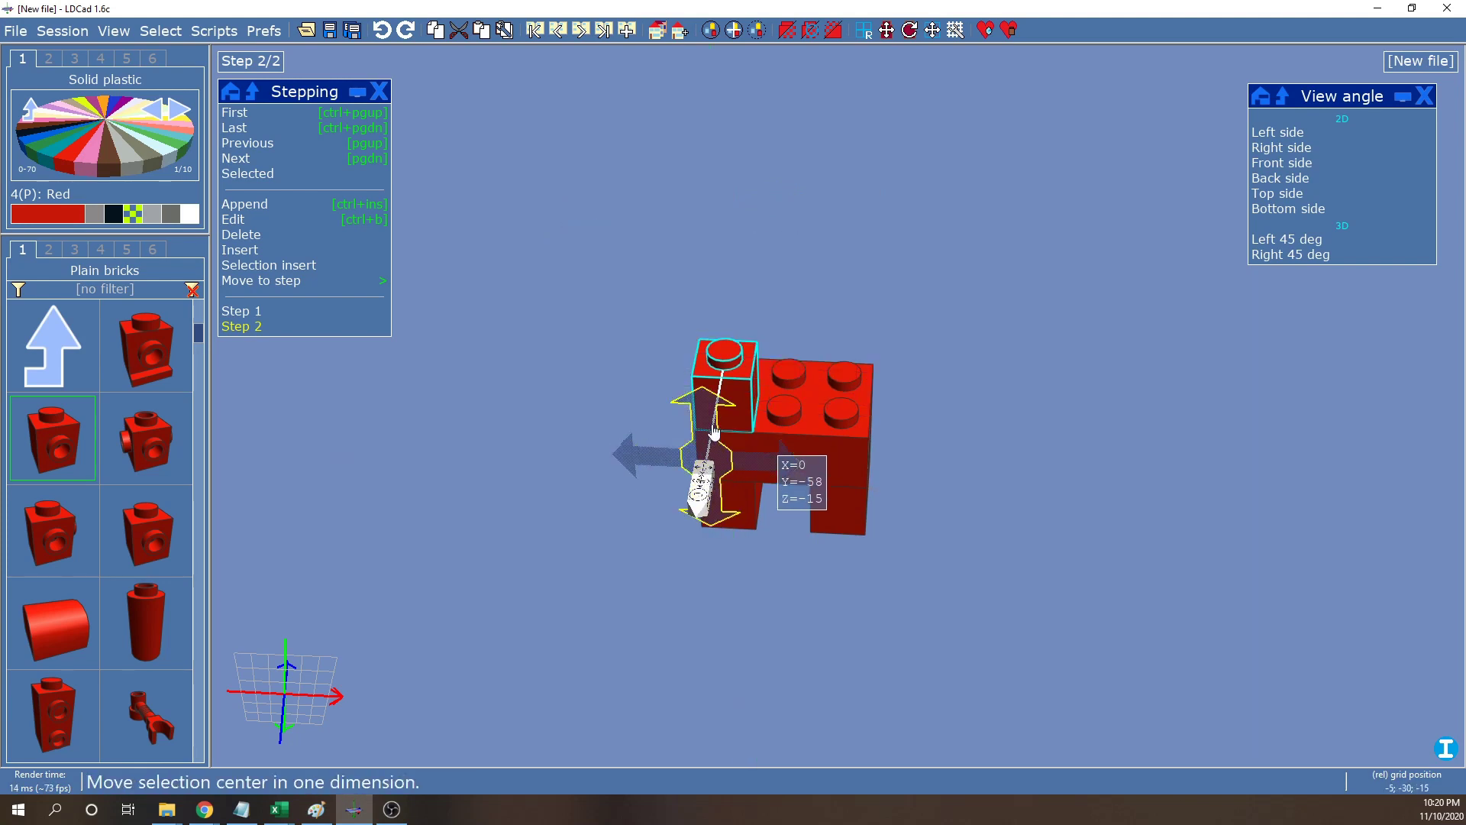
right_click_drag(924, 453, 835, 409)
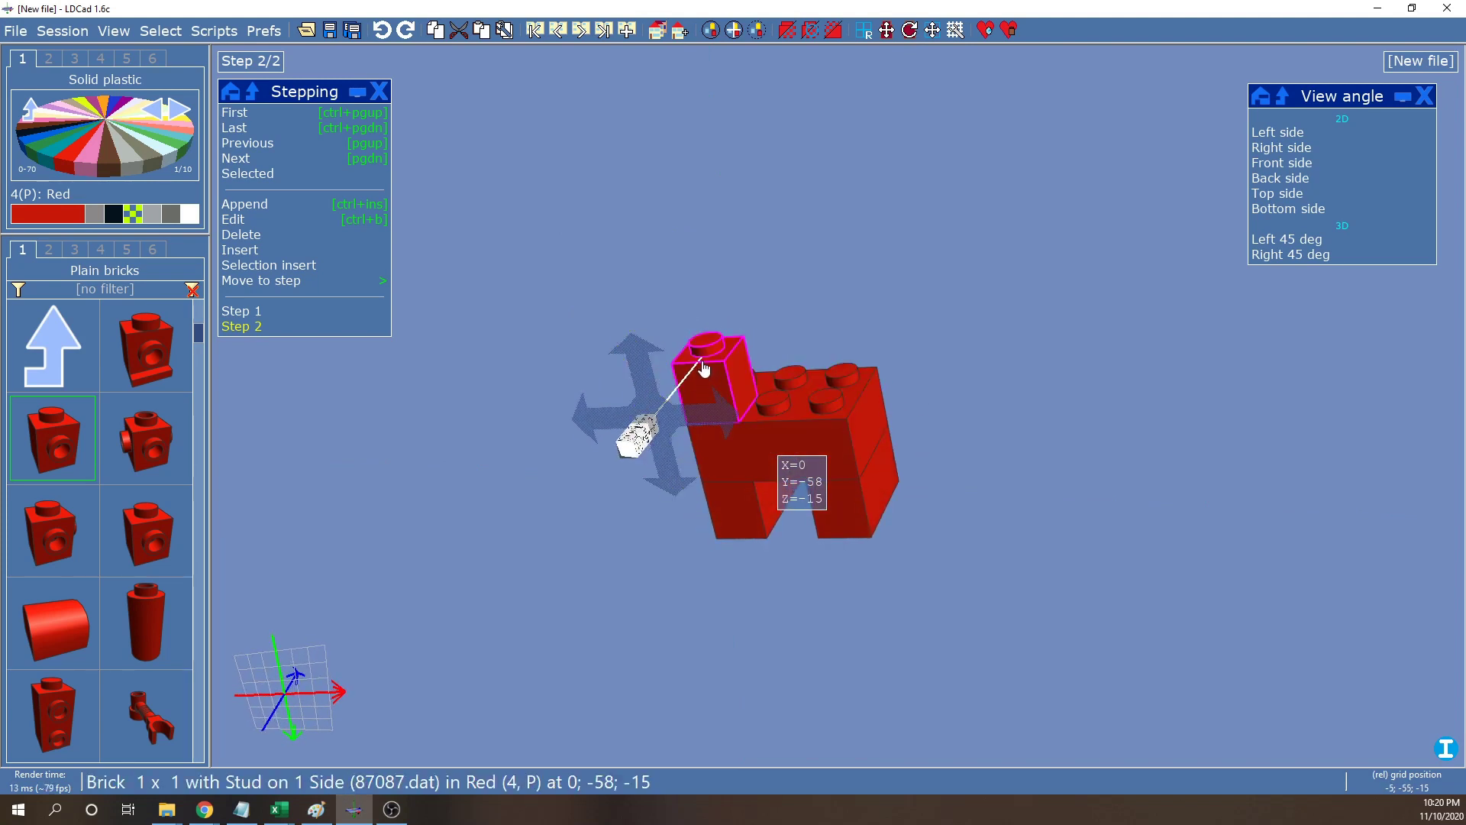
left_click_drag(666, 453, 665, 480)
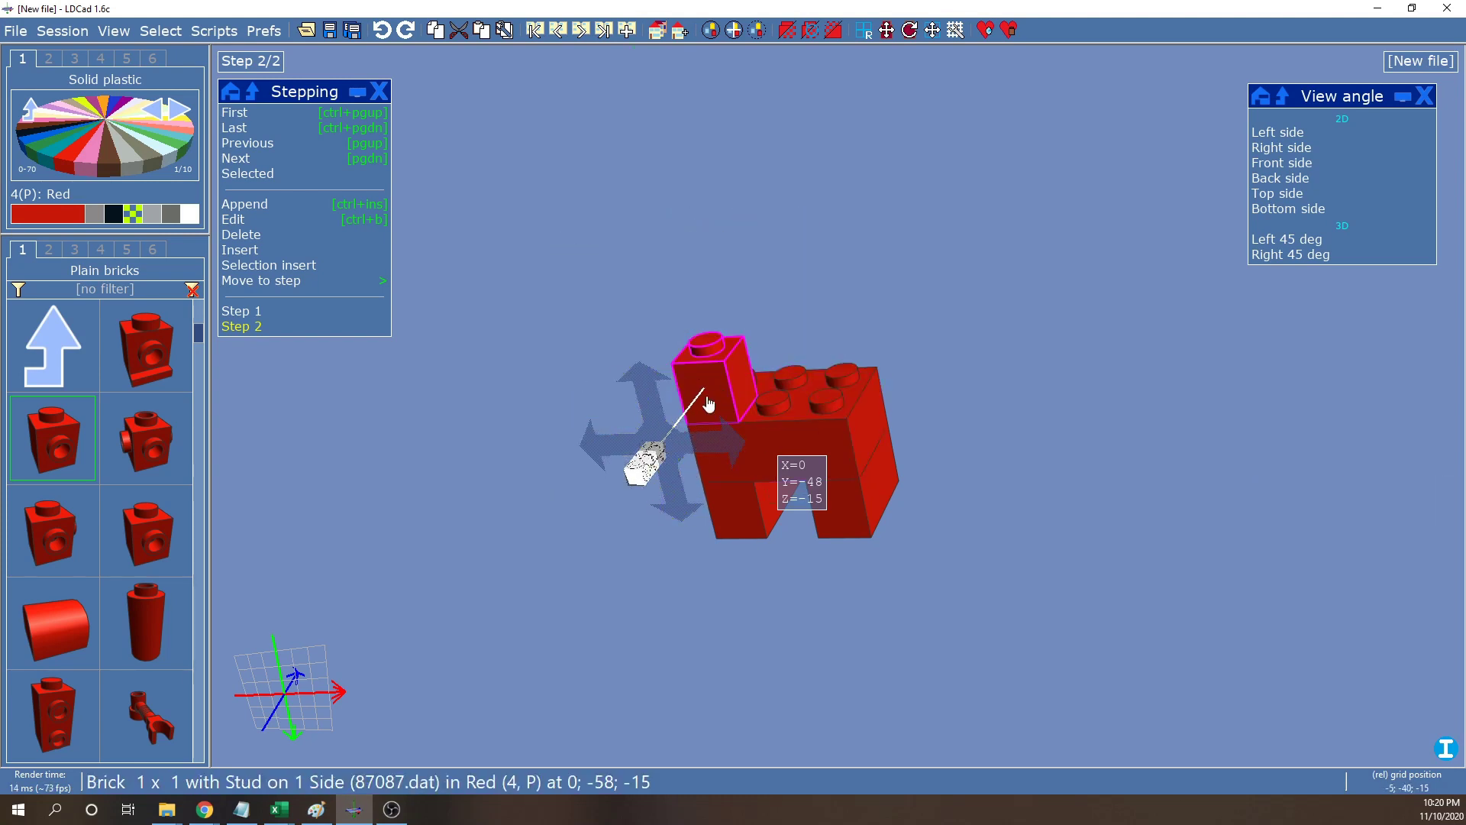
left_click(640, 471)
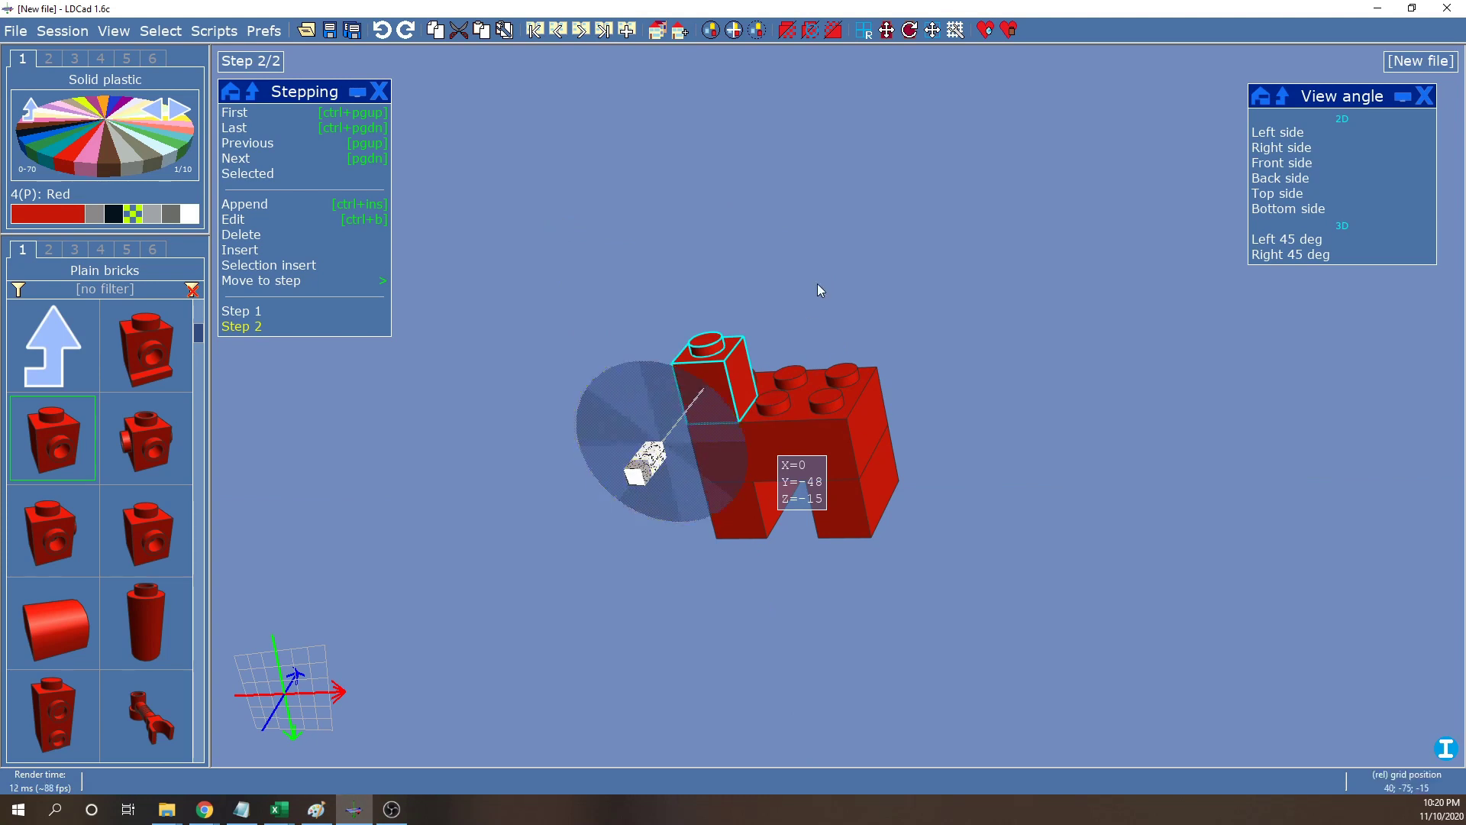
right_click_drag(877, 264, 920, 403)
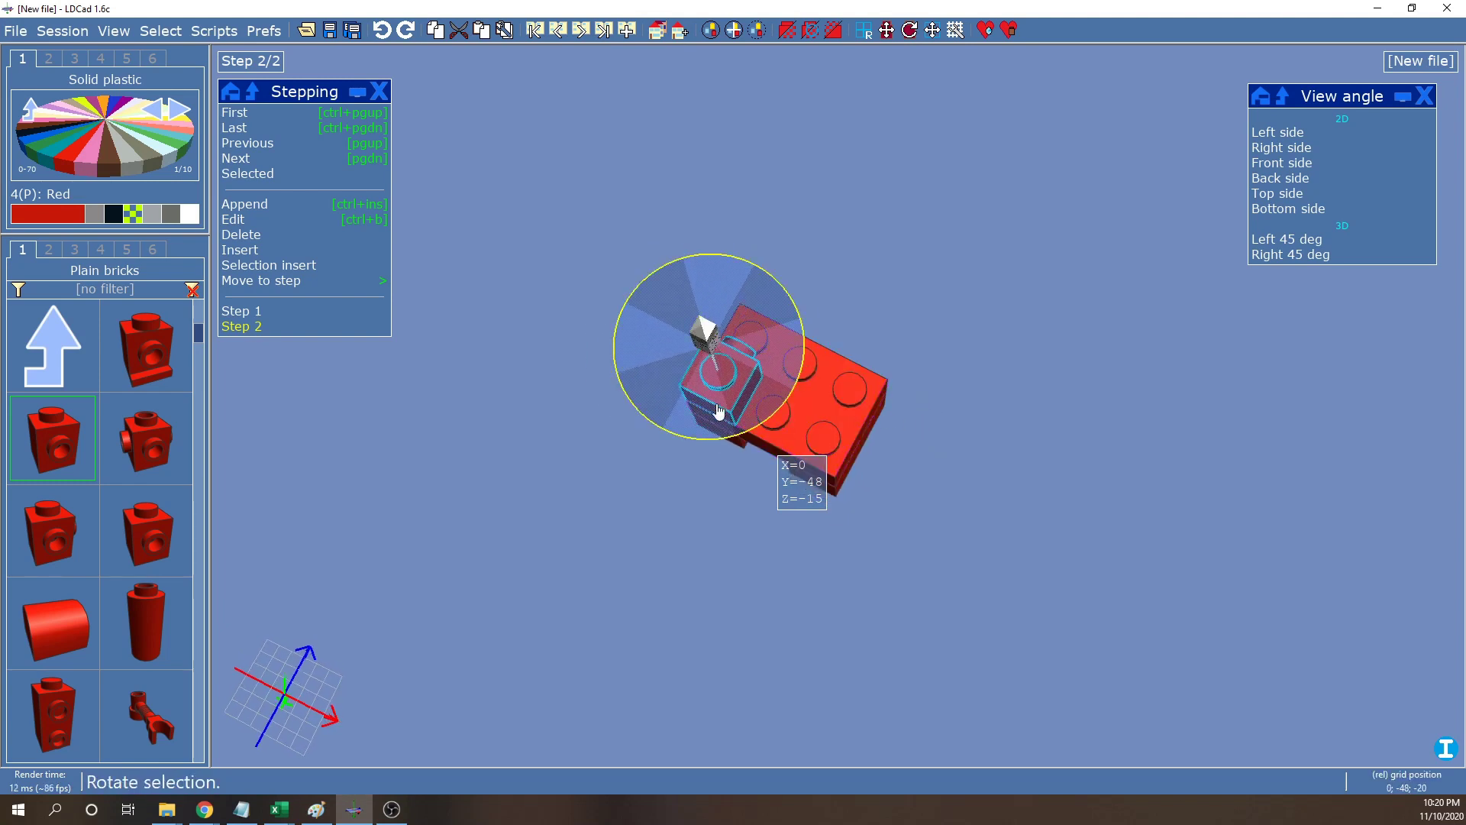
Rotate the 1 x 1 brick so its side stud faces the front, with the rotation snapping set to 30 degrees
left_click_drag(770, 309, 627, 434)
mouse_move(293, 727)
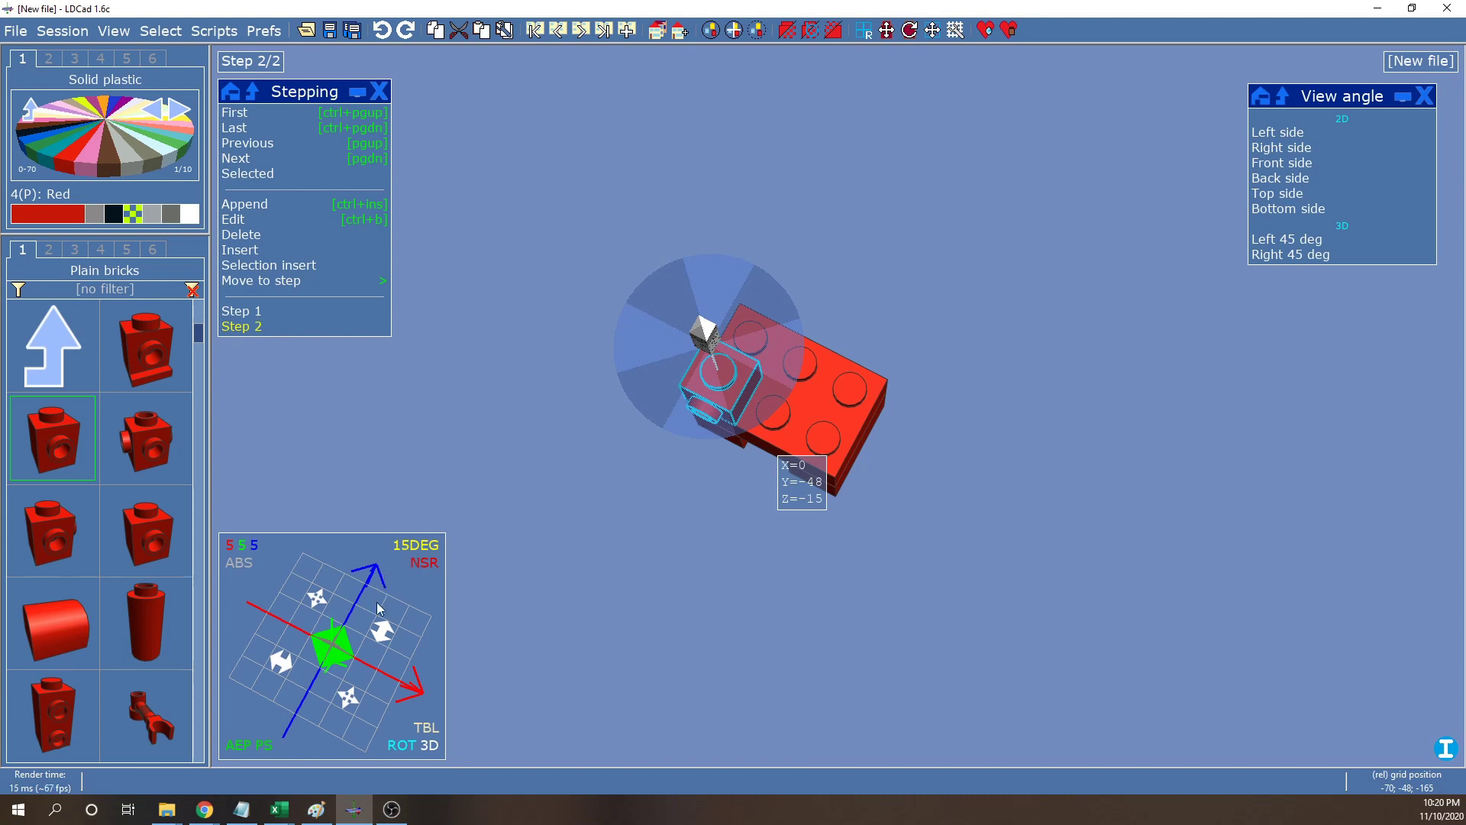
left_click(424, 554)
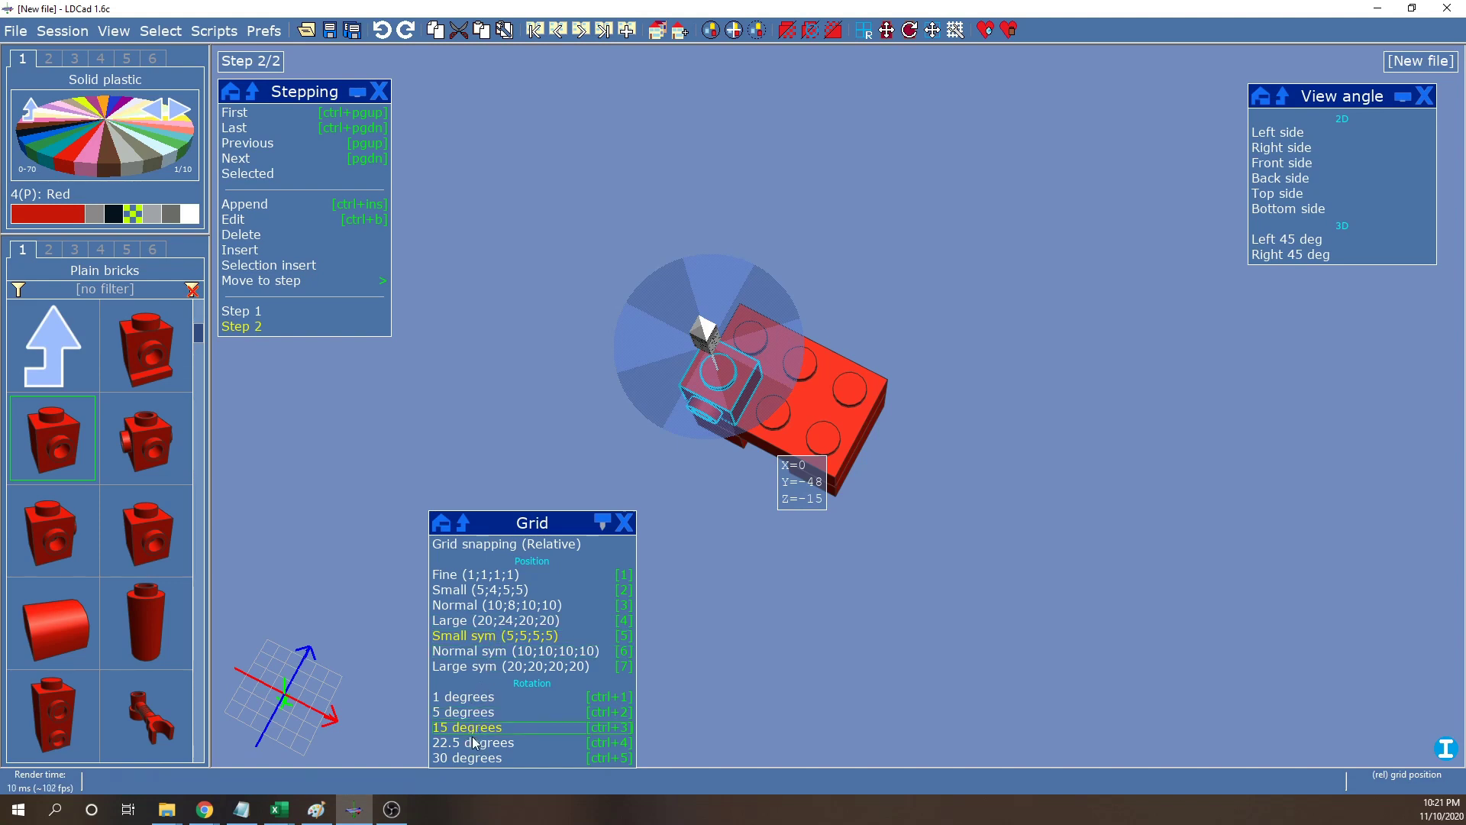
left_click(468, 764)
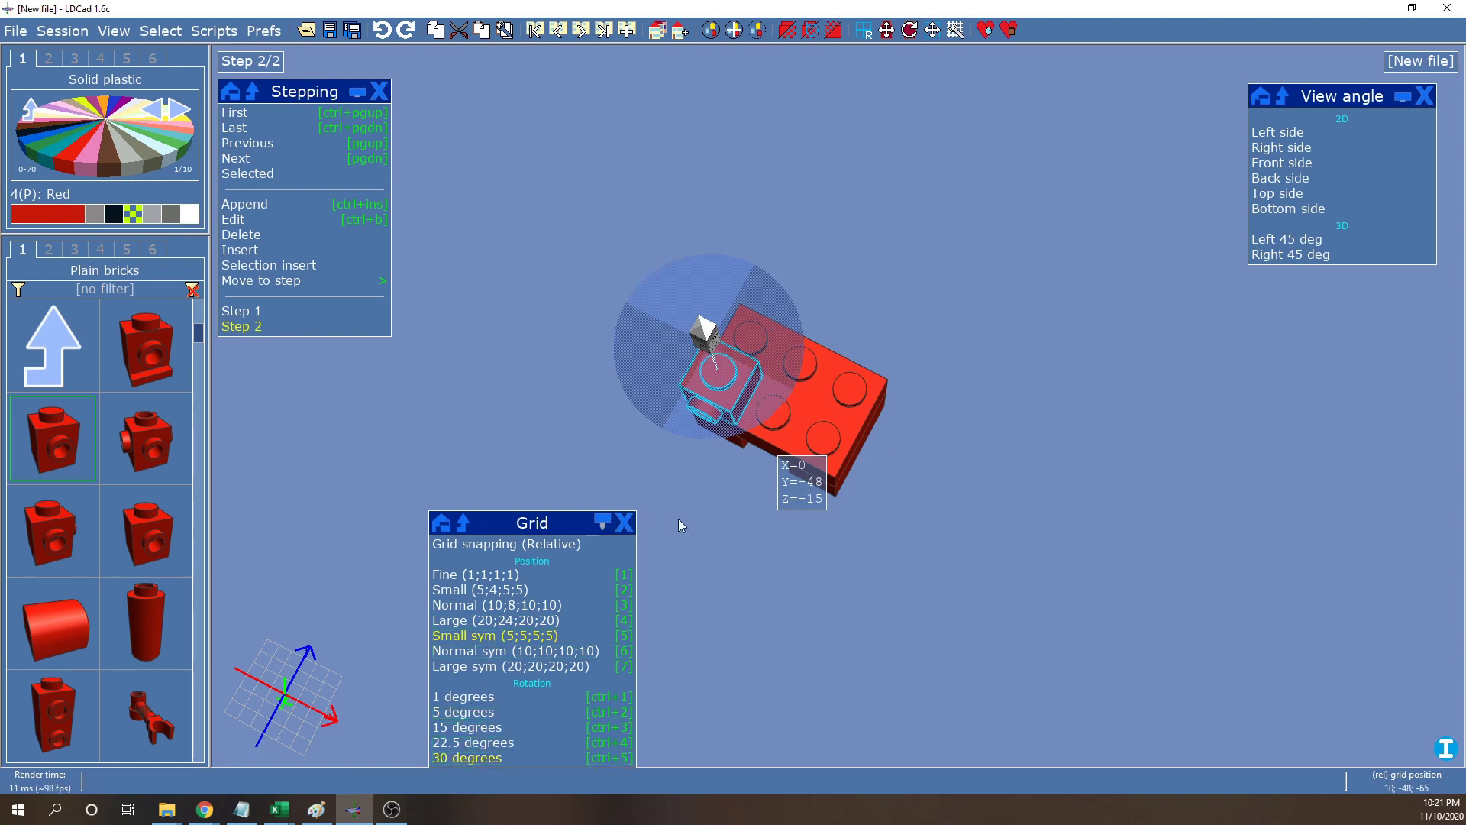
left_click_drag(746, 337, 704, 468)
right_click_drag(855, 427, 942, 377)
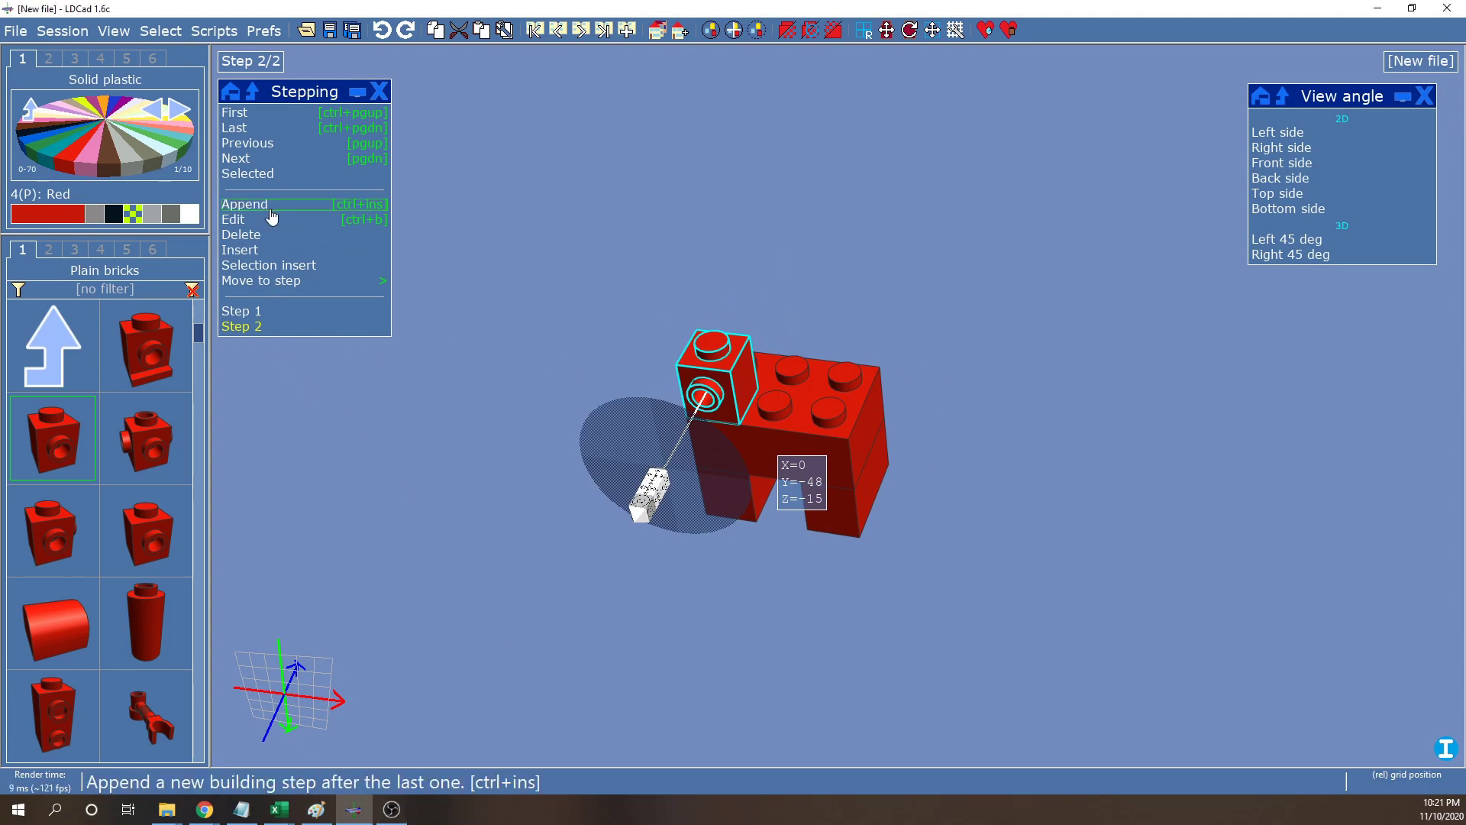
Append a third building step and compare it with building step 2
left_click(271, 217)
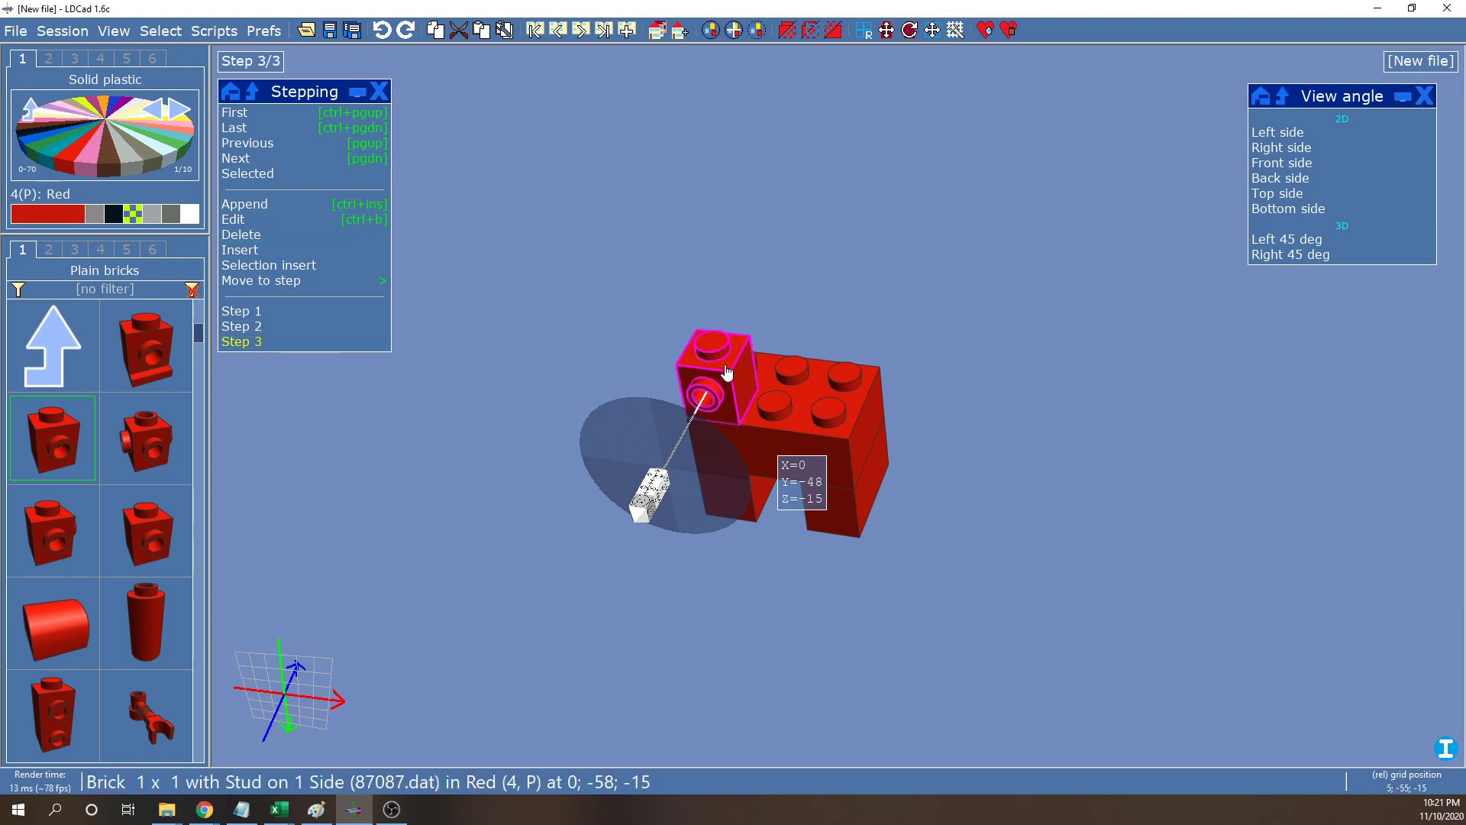
left_click(294, 328)
left_click(294, 341)
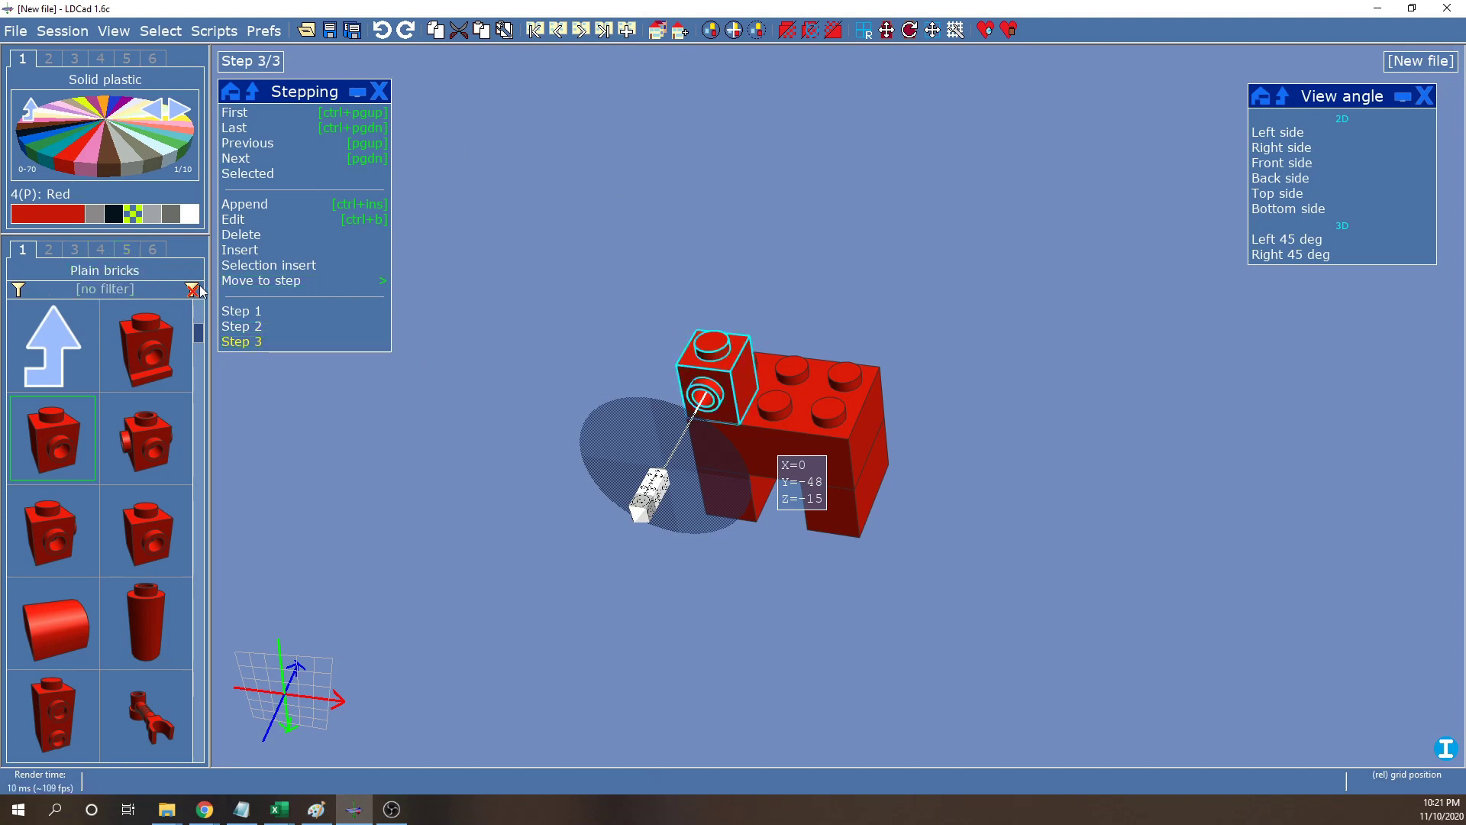
Compare the model across building steps 1, 2 and 3 and look at the available targets for moving a selection to another step
left_click(287, 284)
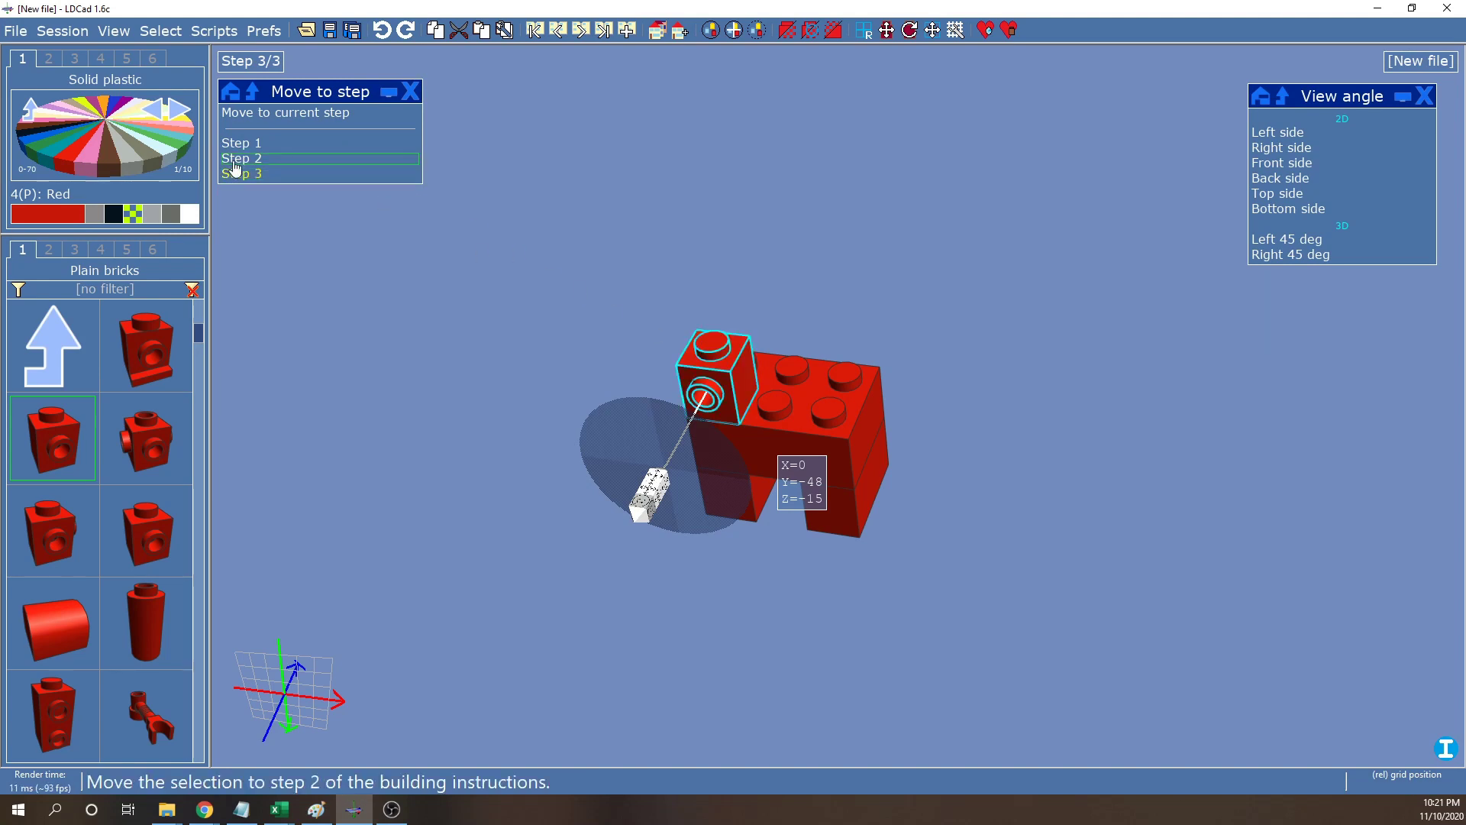
left_click(252, 93)
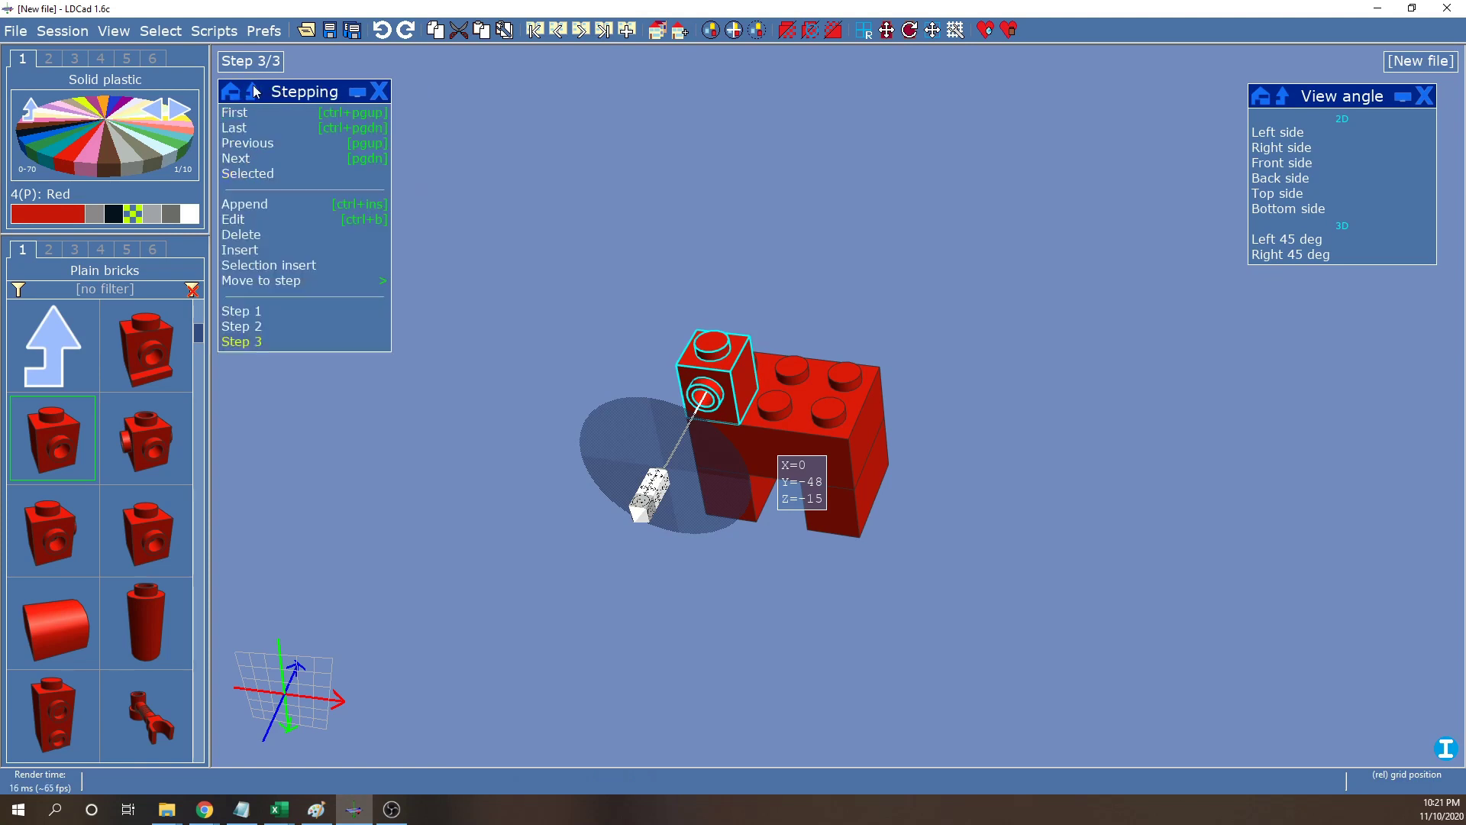
left_click(294, 328)
left_click(268, 314)
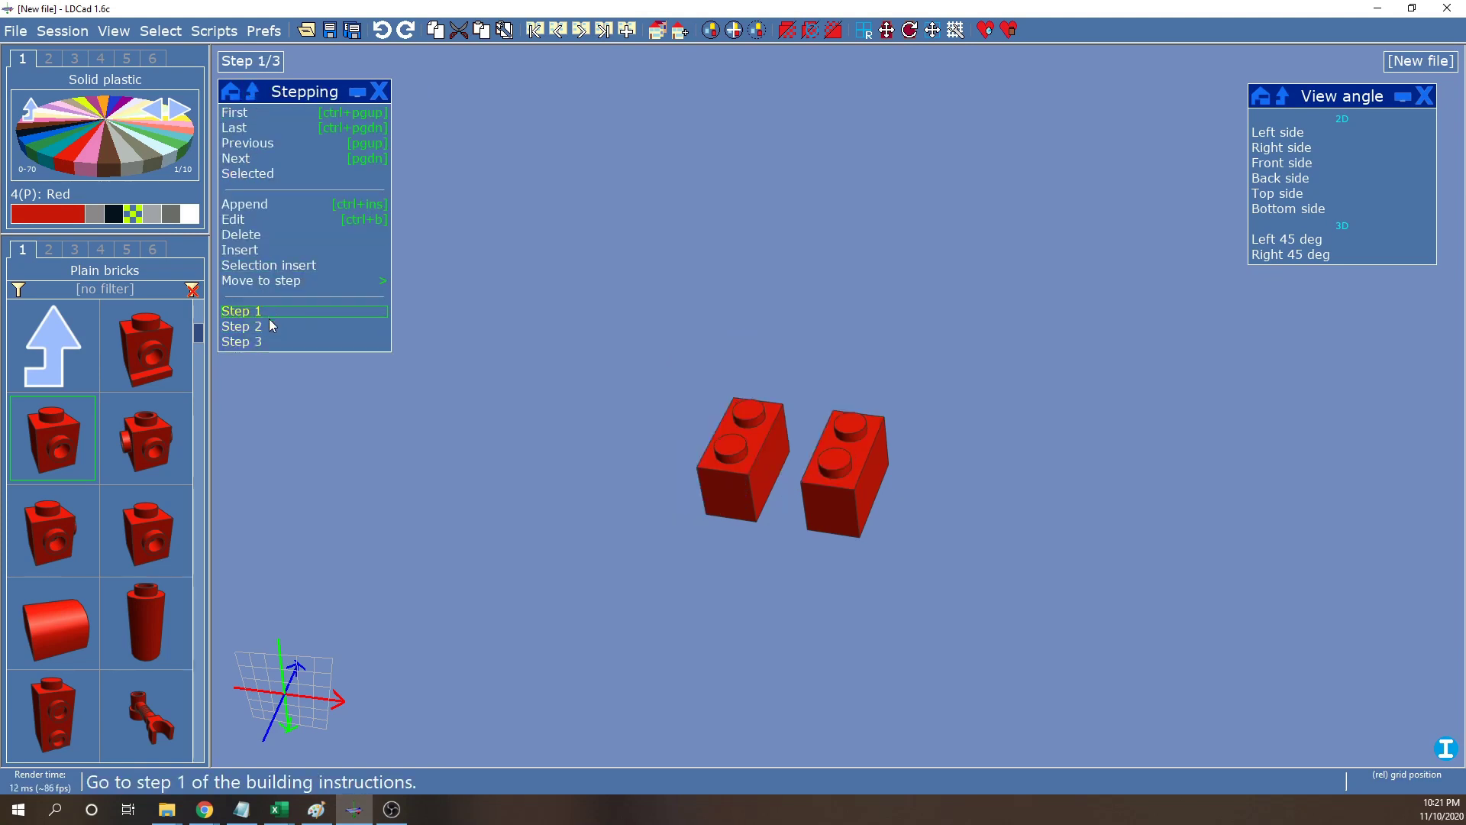
left_click(265, 325)
left_click(721, 364)
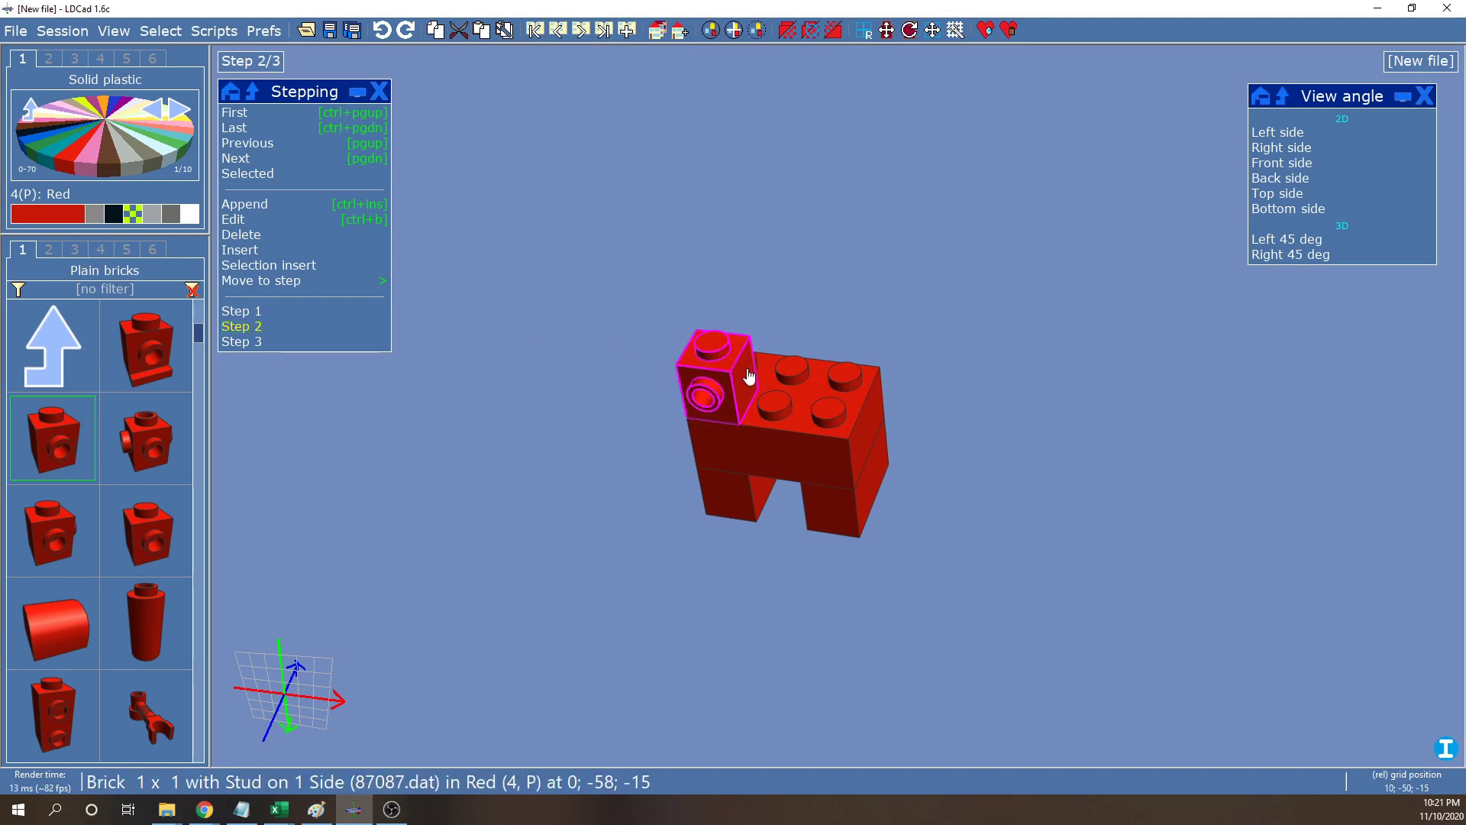
left_click(657, 385)
left_click(272, 344)
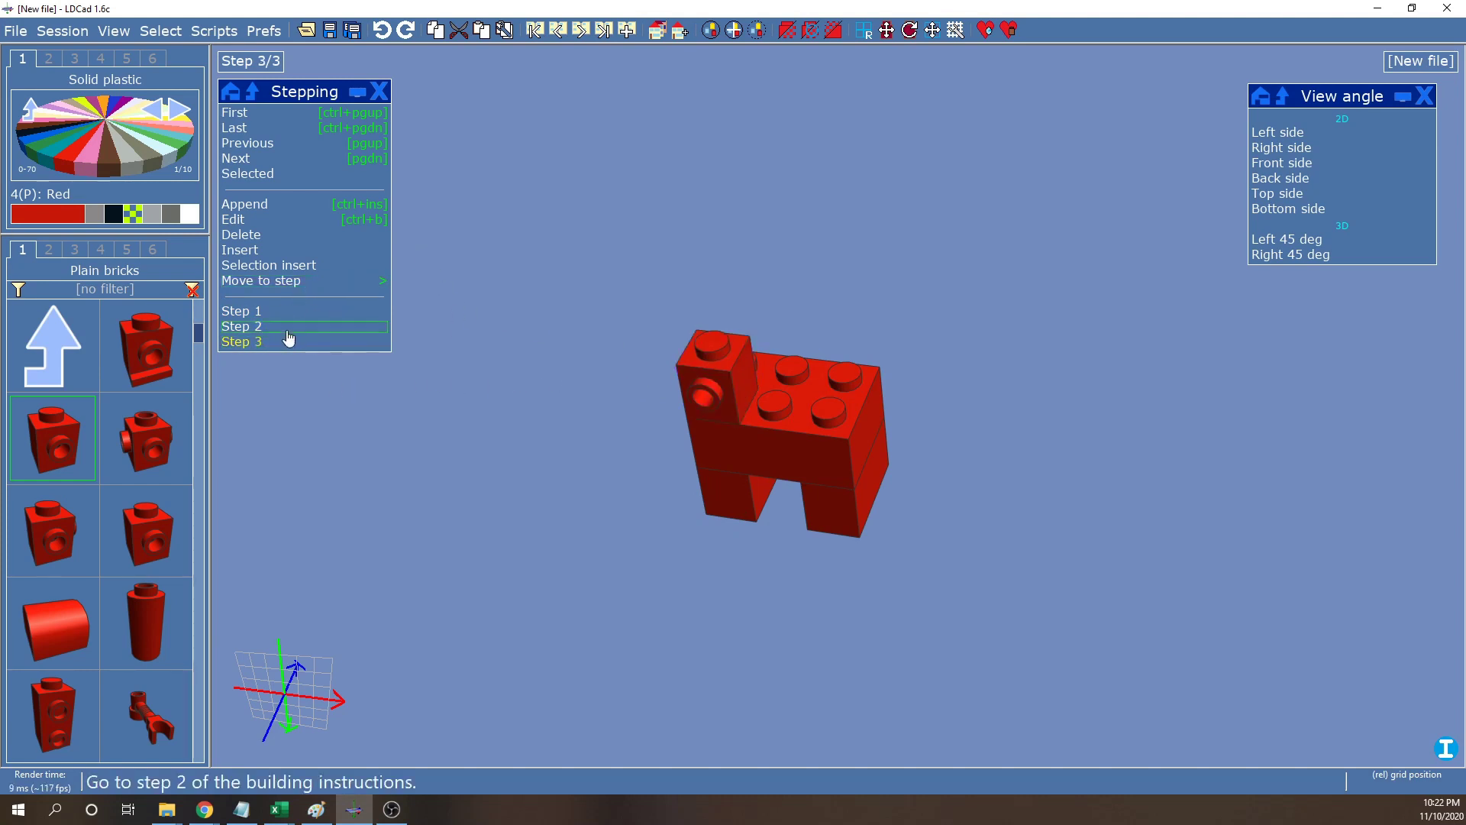
left_click(263, 328)
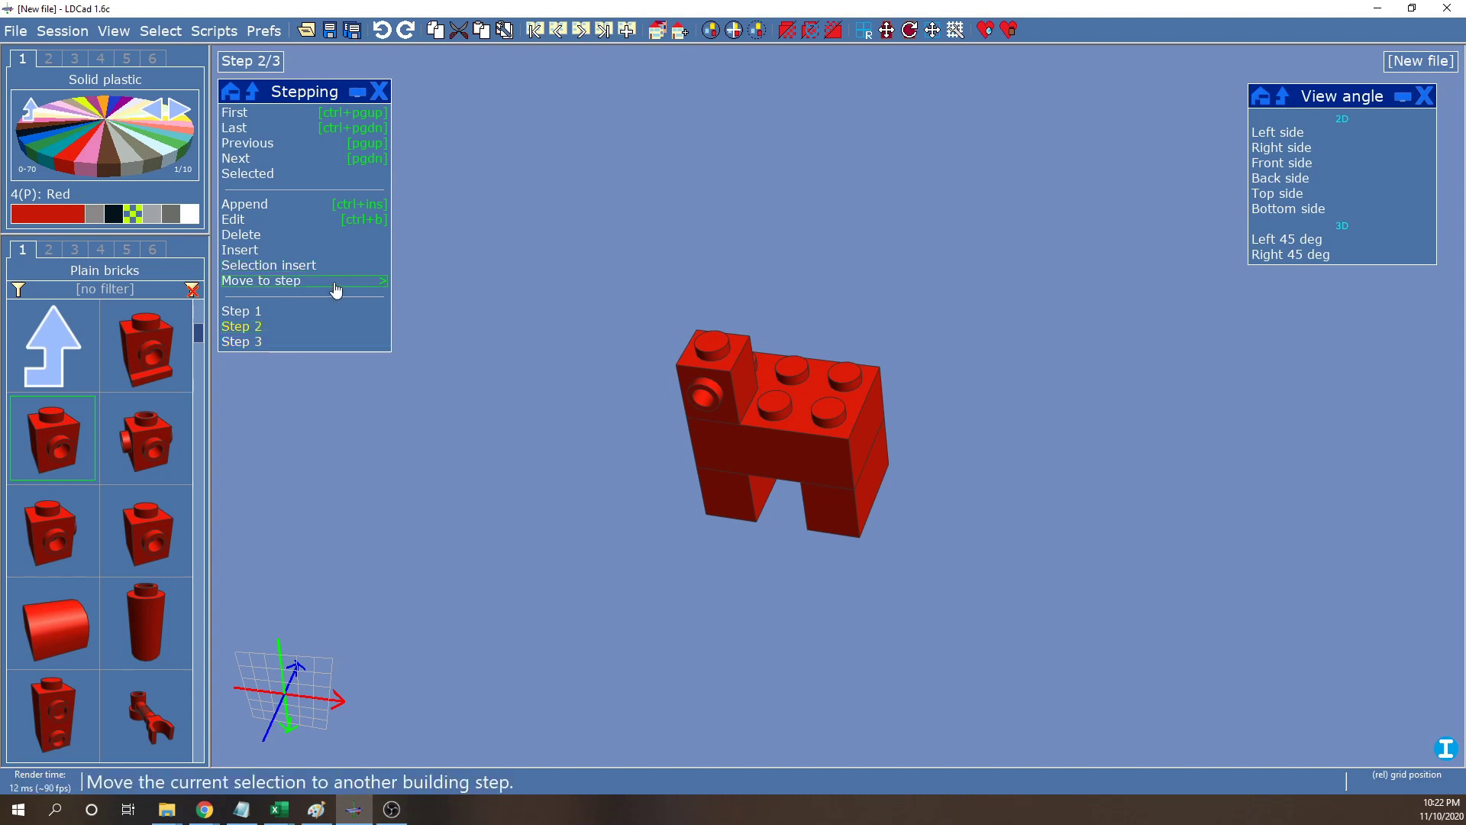
left_click(334, 282)
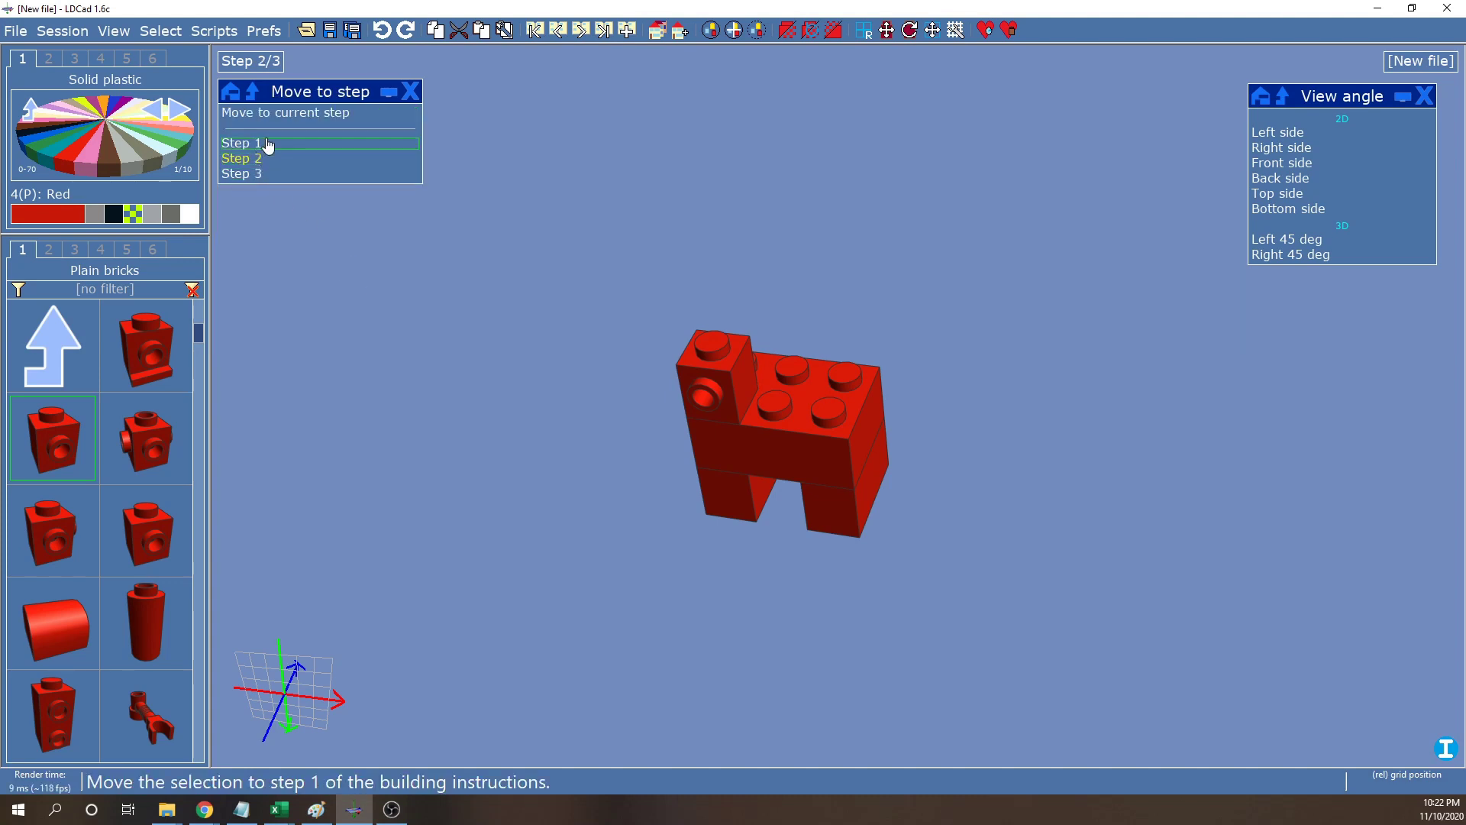
left_click(261, 101)
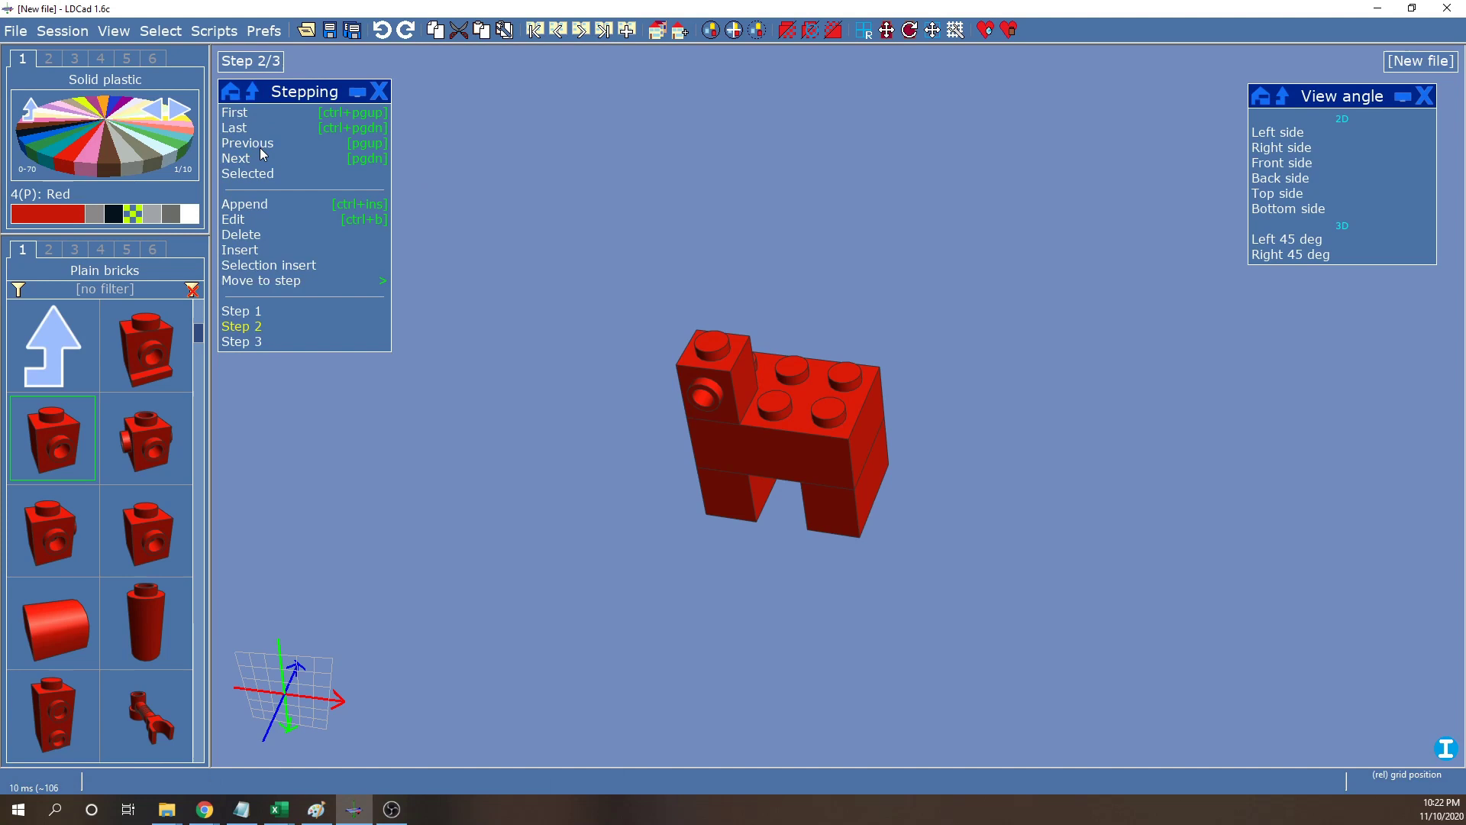
left_click(261, 341)
left_click(261, 311)
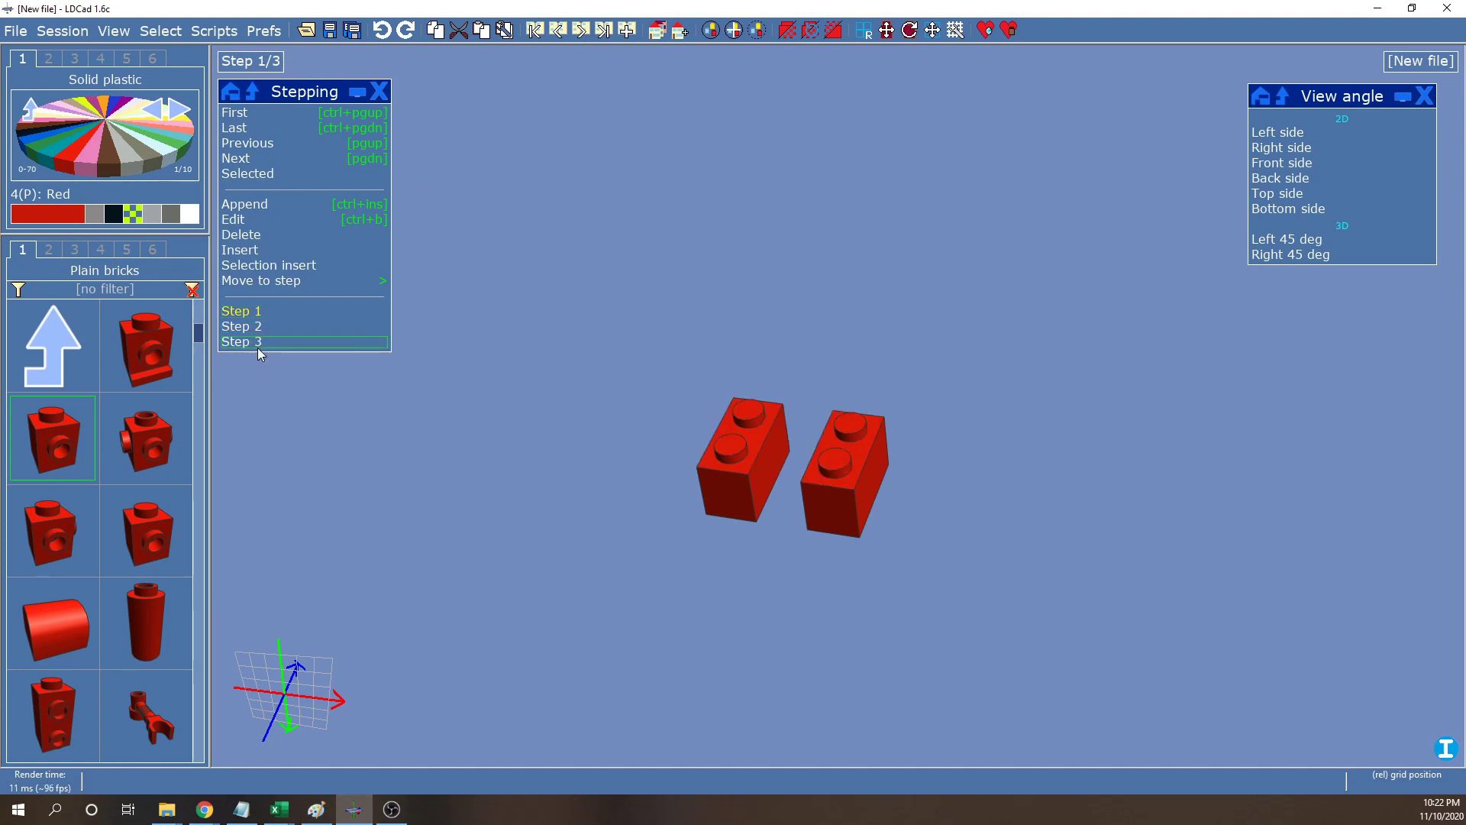
left_click(262, 341)
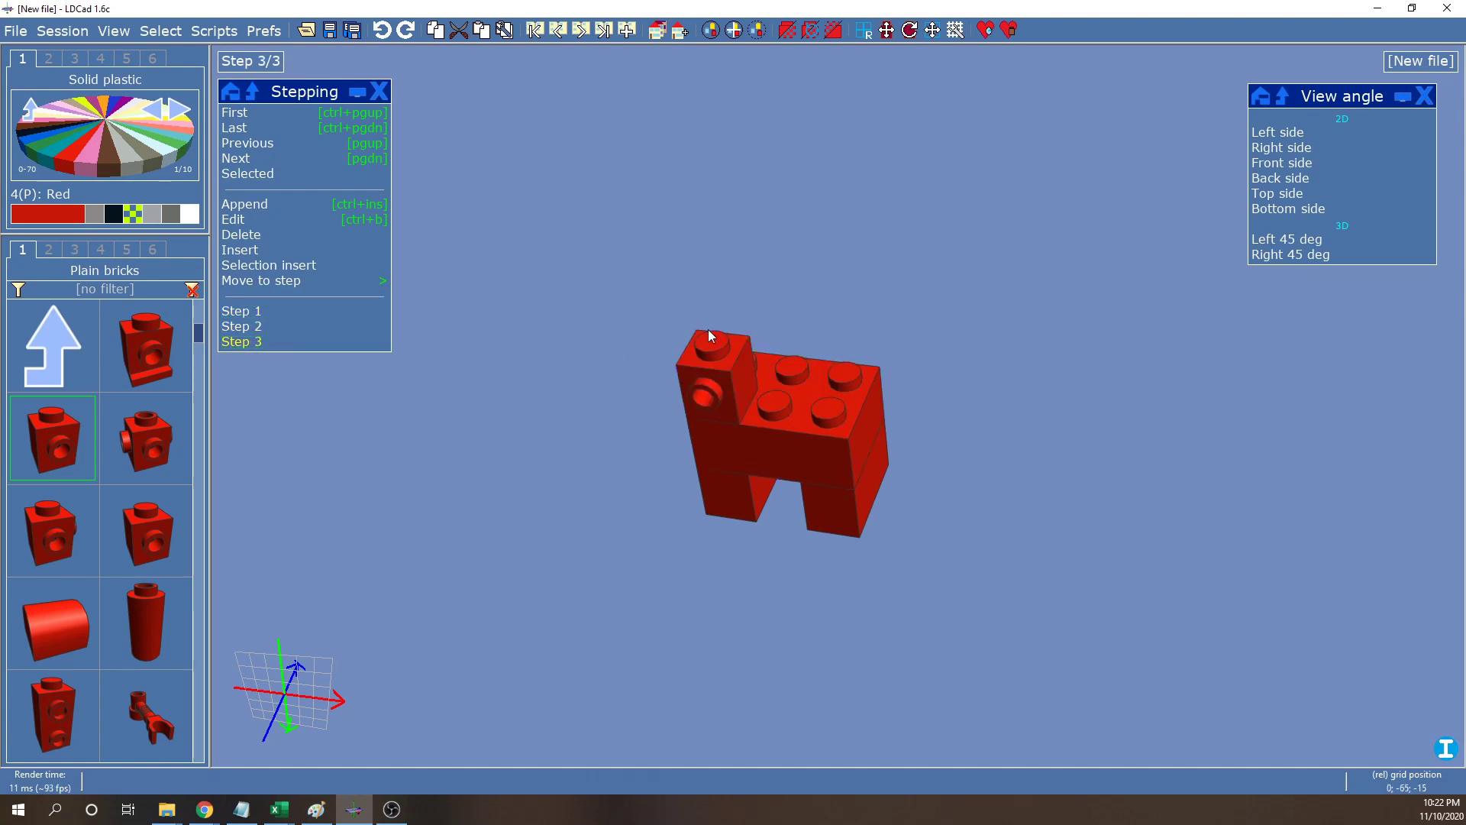
Move the 1 x 1 side-stud brick to building step 3 and check it by switching between steps 2 and 3
left_click(707, 396)
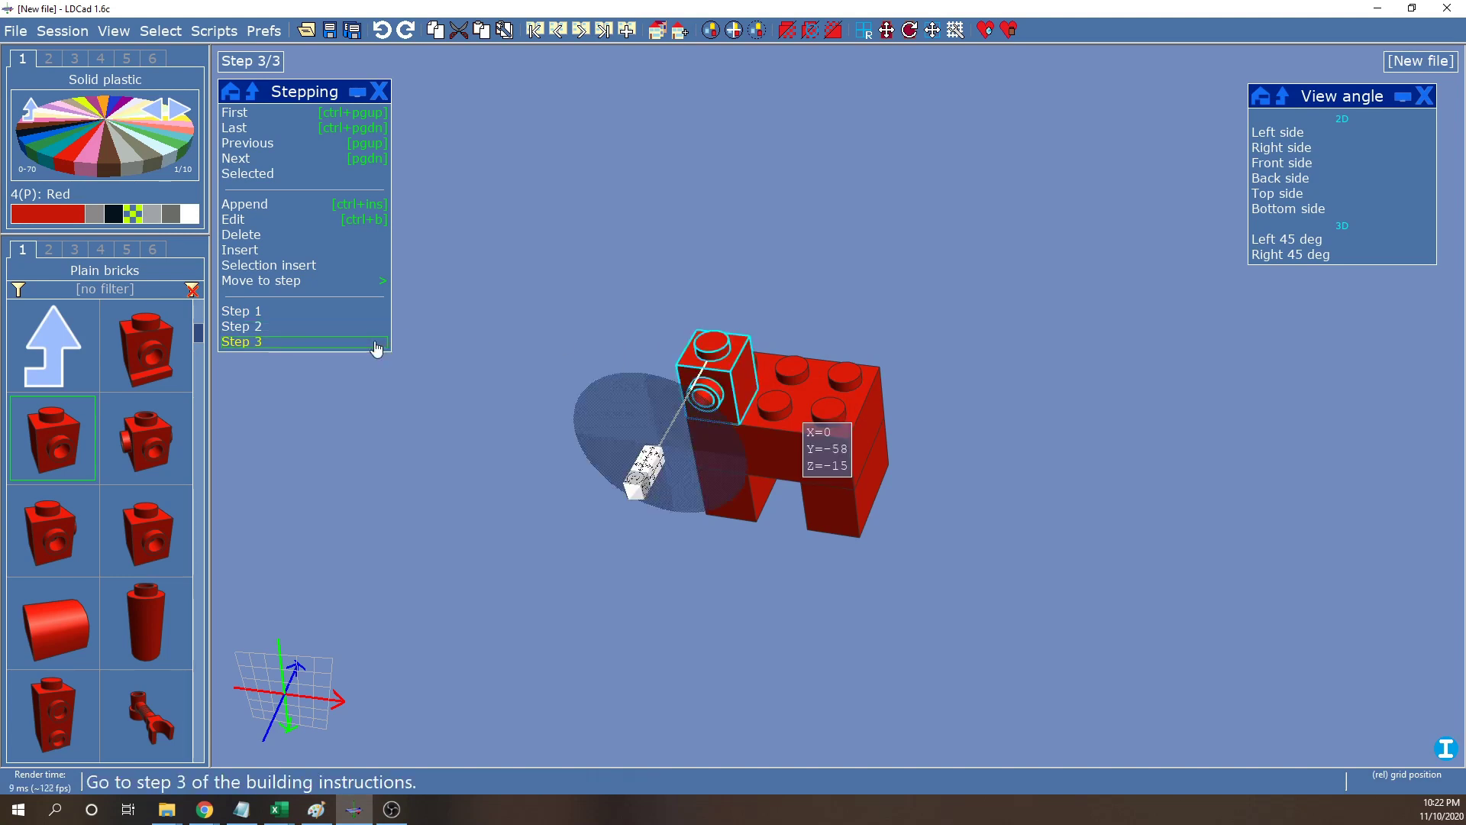
left_click(318, 281)
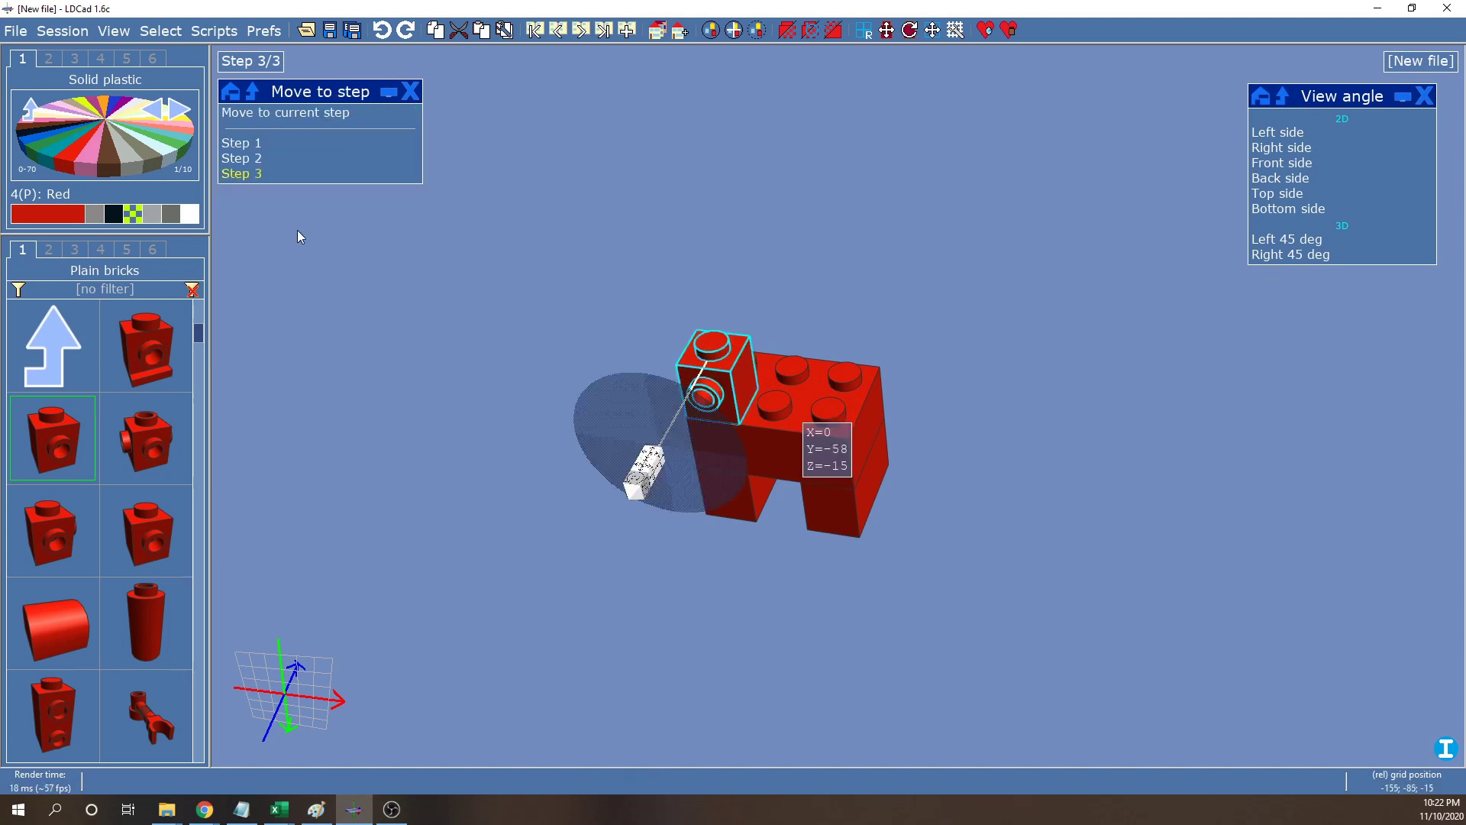
left_click(252, 92)
left_click(249, 327)
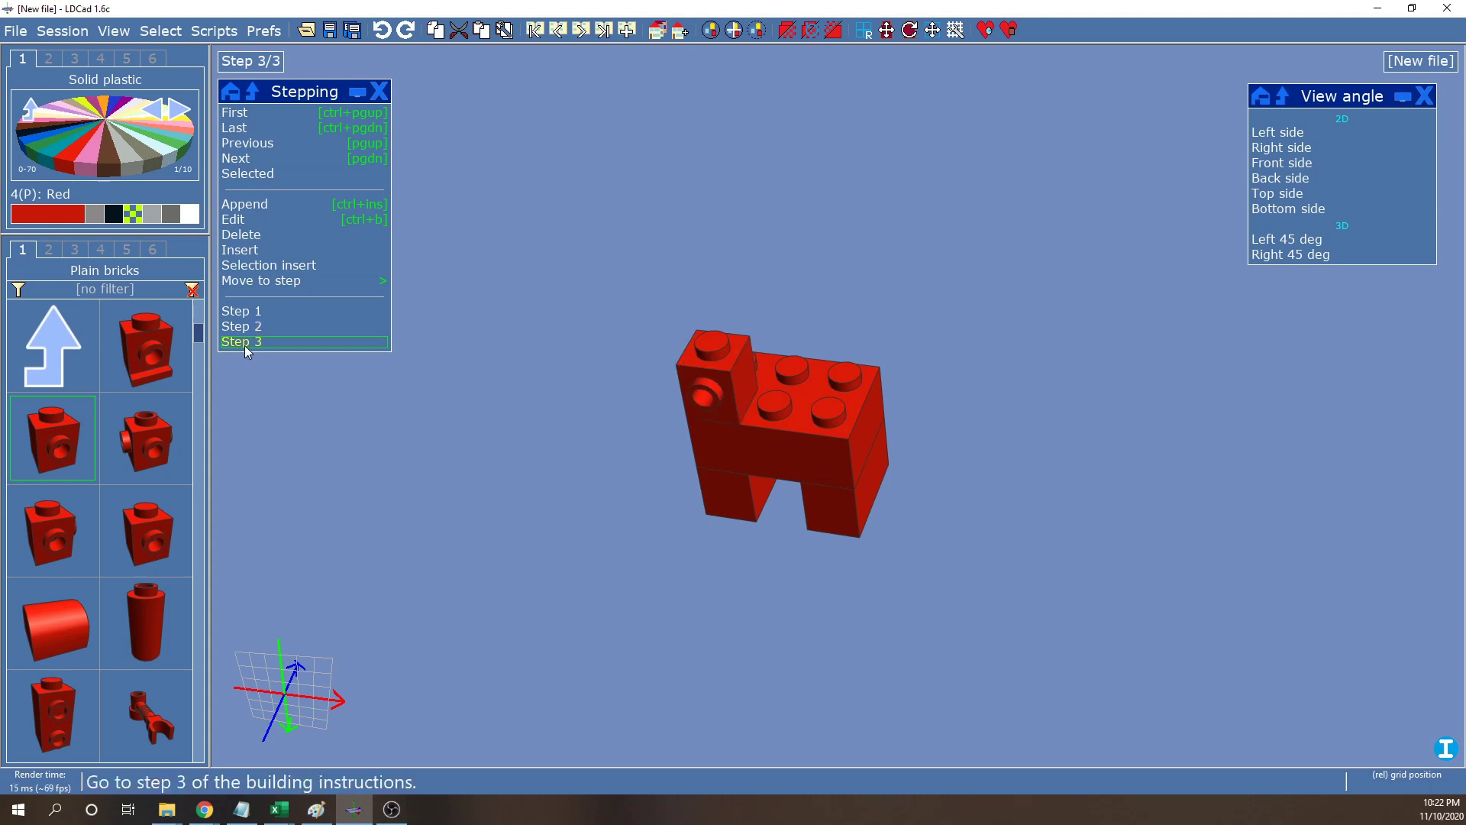
left_click(249, 344)
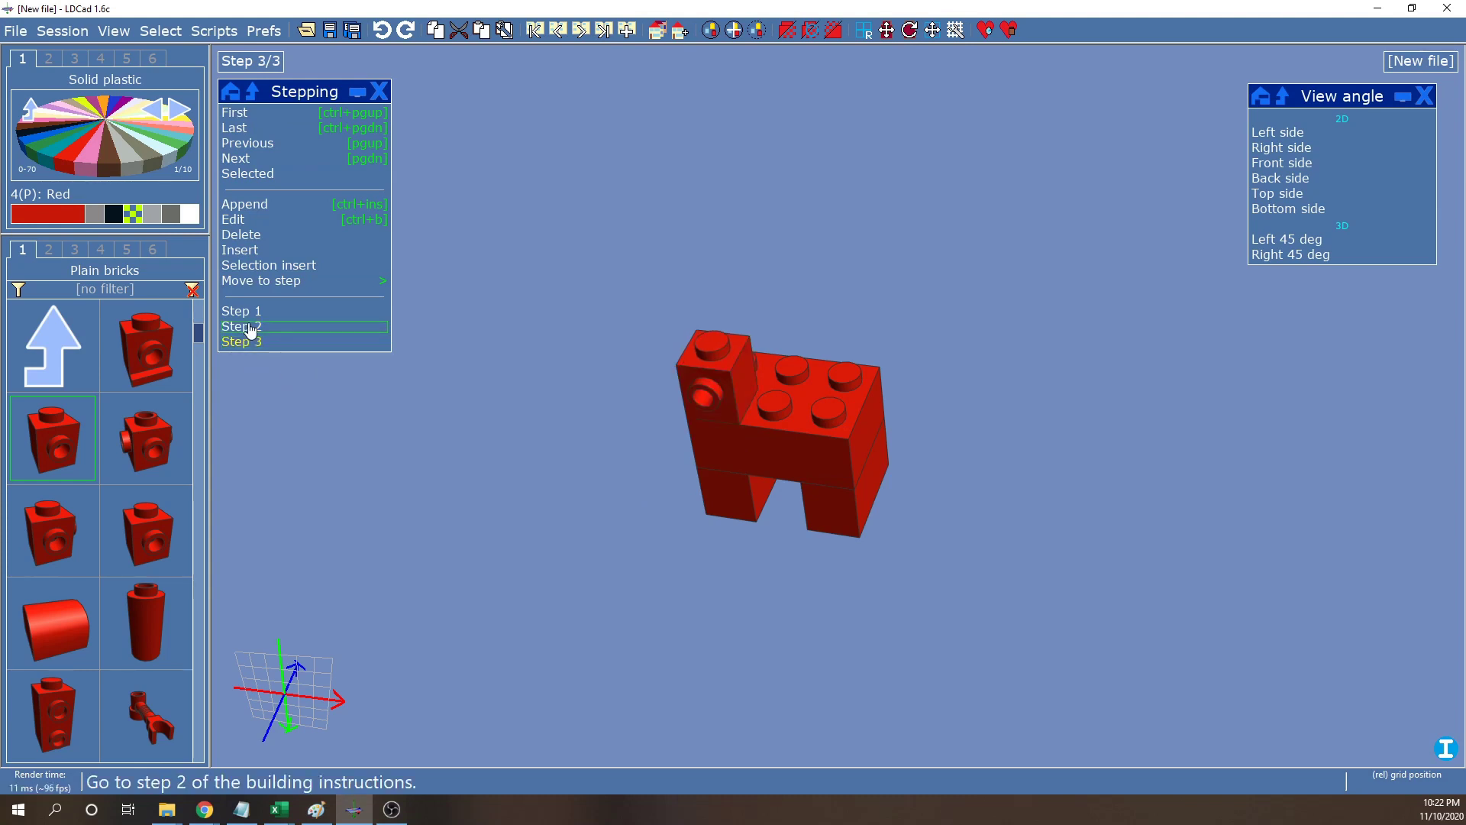
Duplicate the 1 x 1 side-stud brick, place the copy at X=20, Y=-58, Z=5 and rotate it 180 degrees
left_click(737, 388)
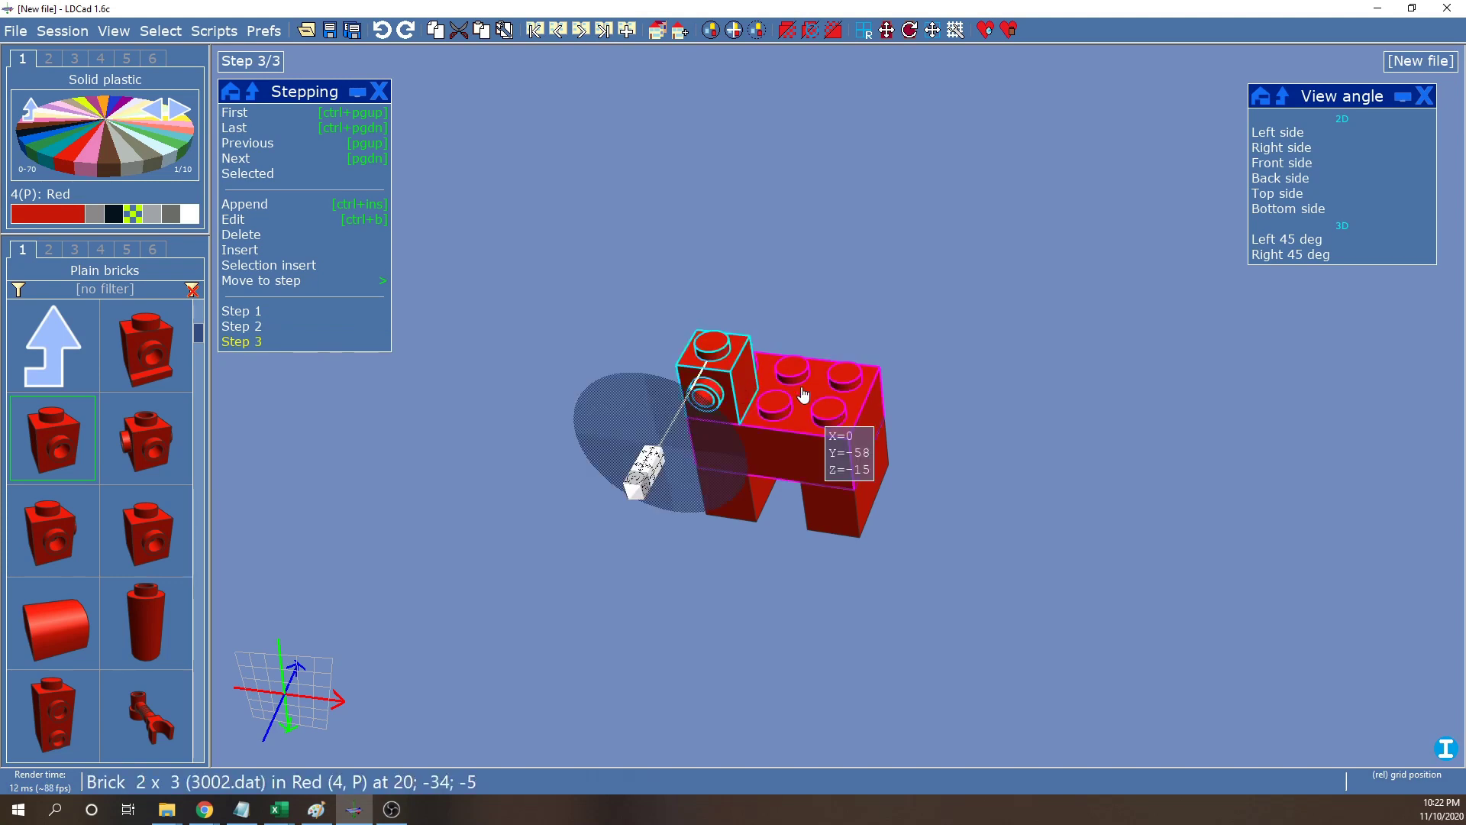
key("ctrl+v")
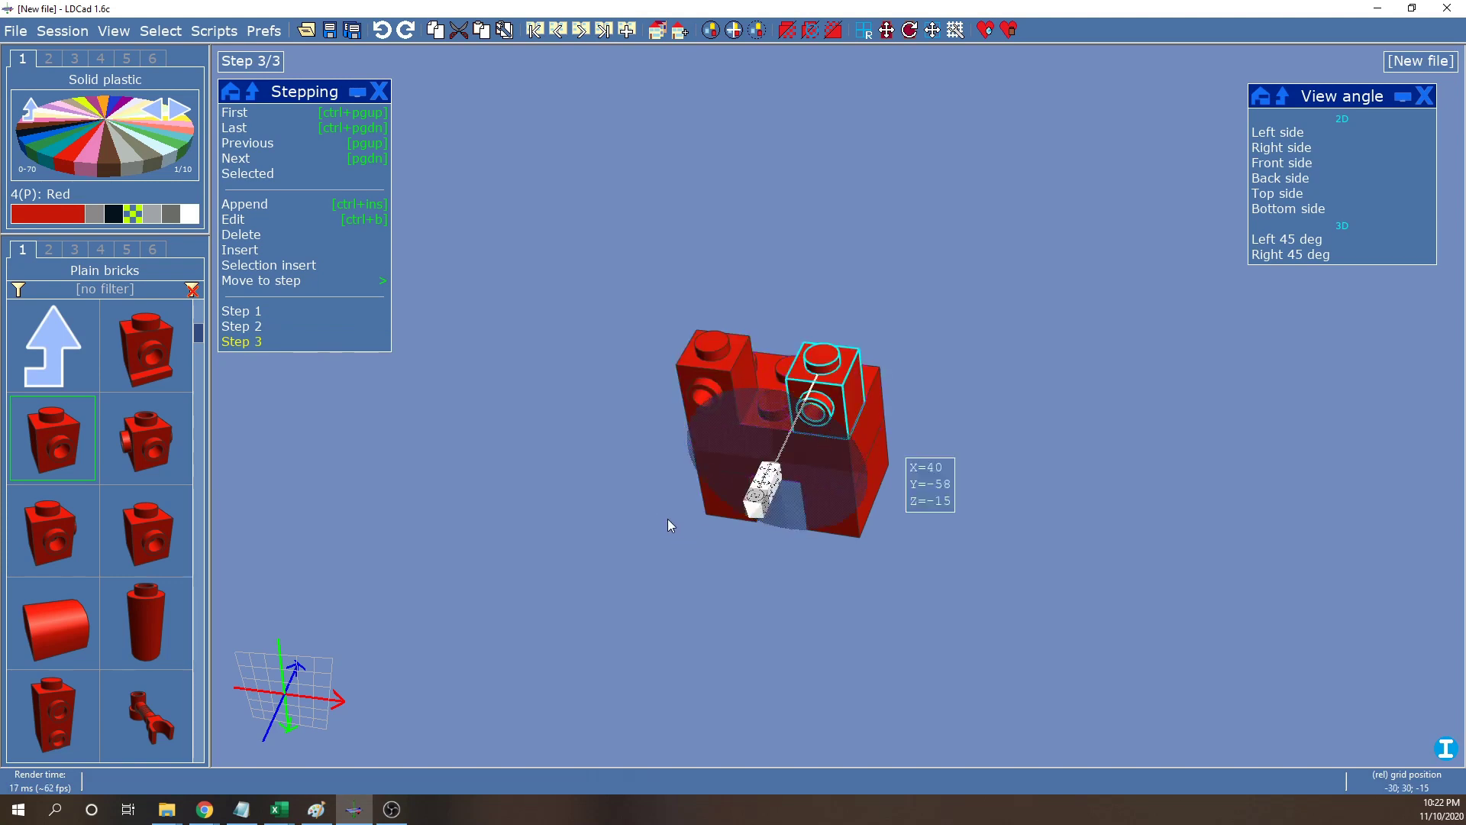
right_click_drag(910, 355, 1077, 350)
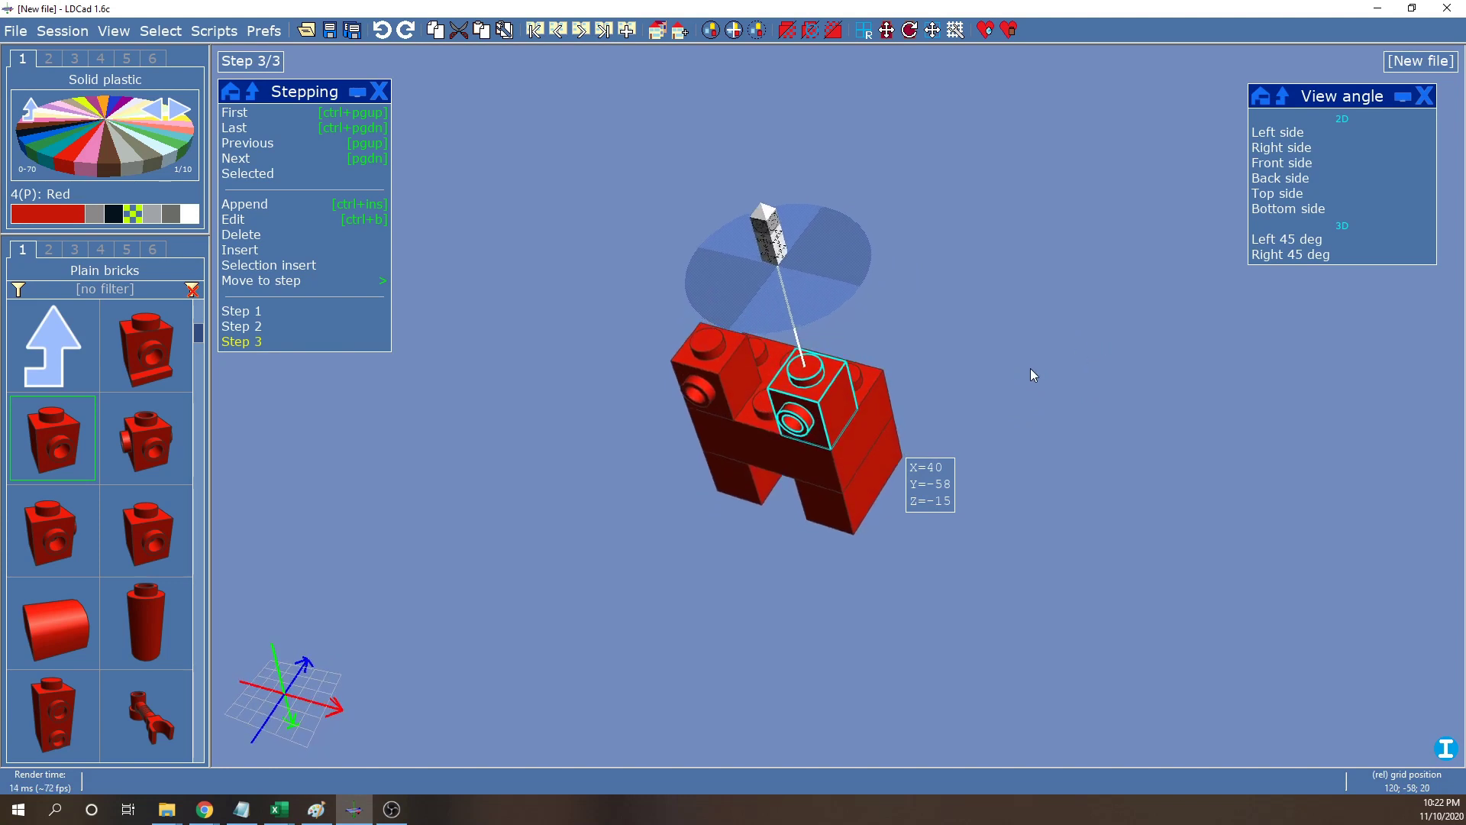
left_click(807, 352)
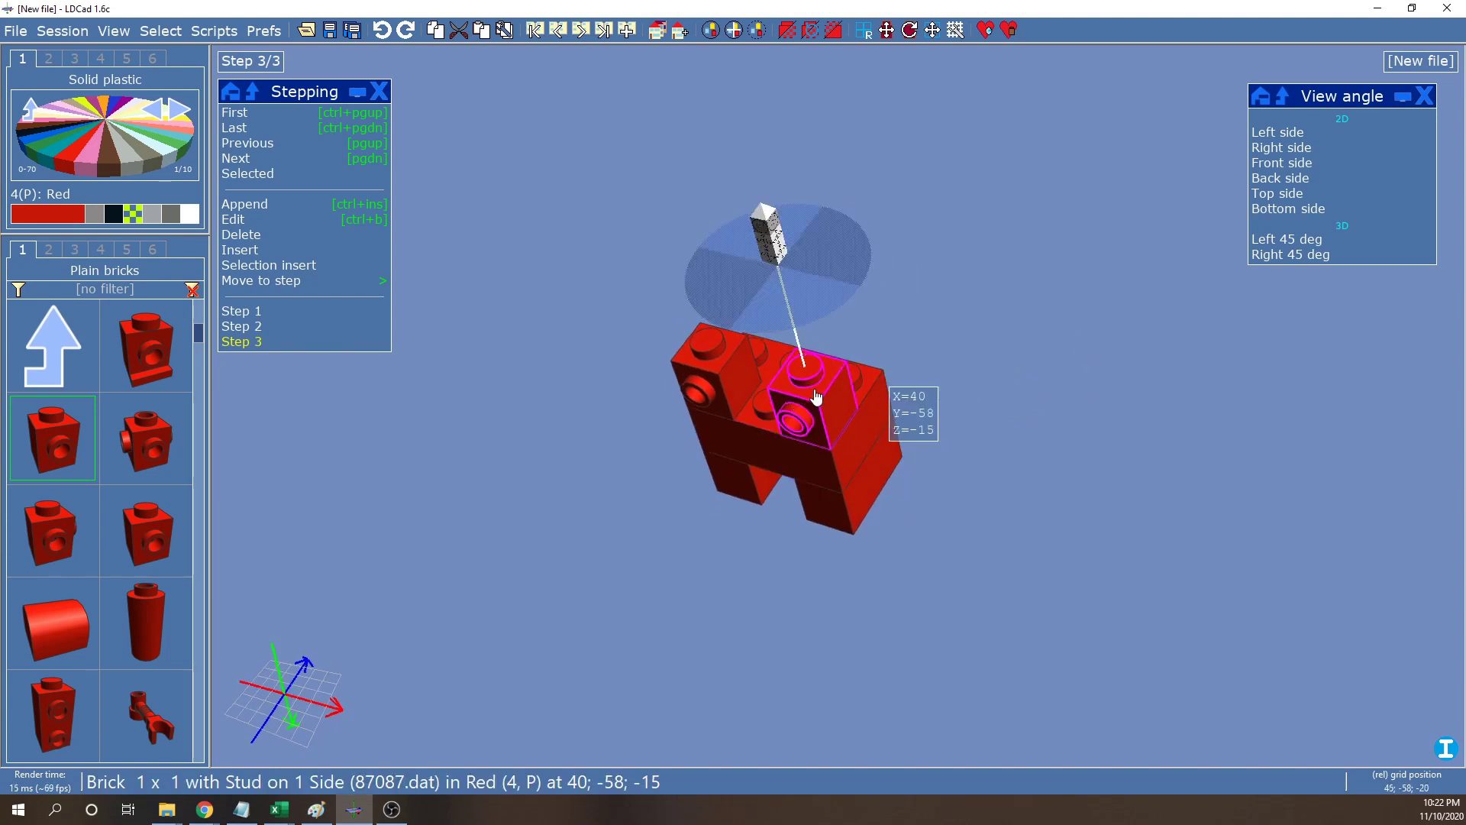
right_click_drag(867, 324, 926, 340)
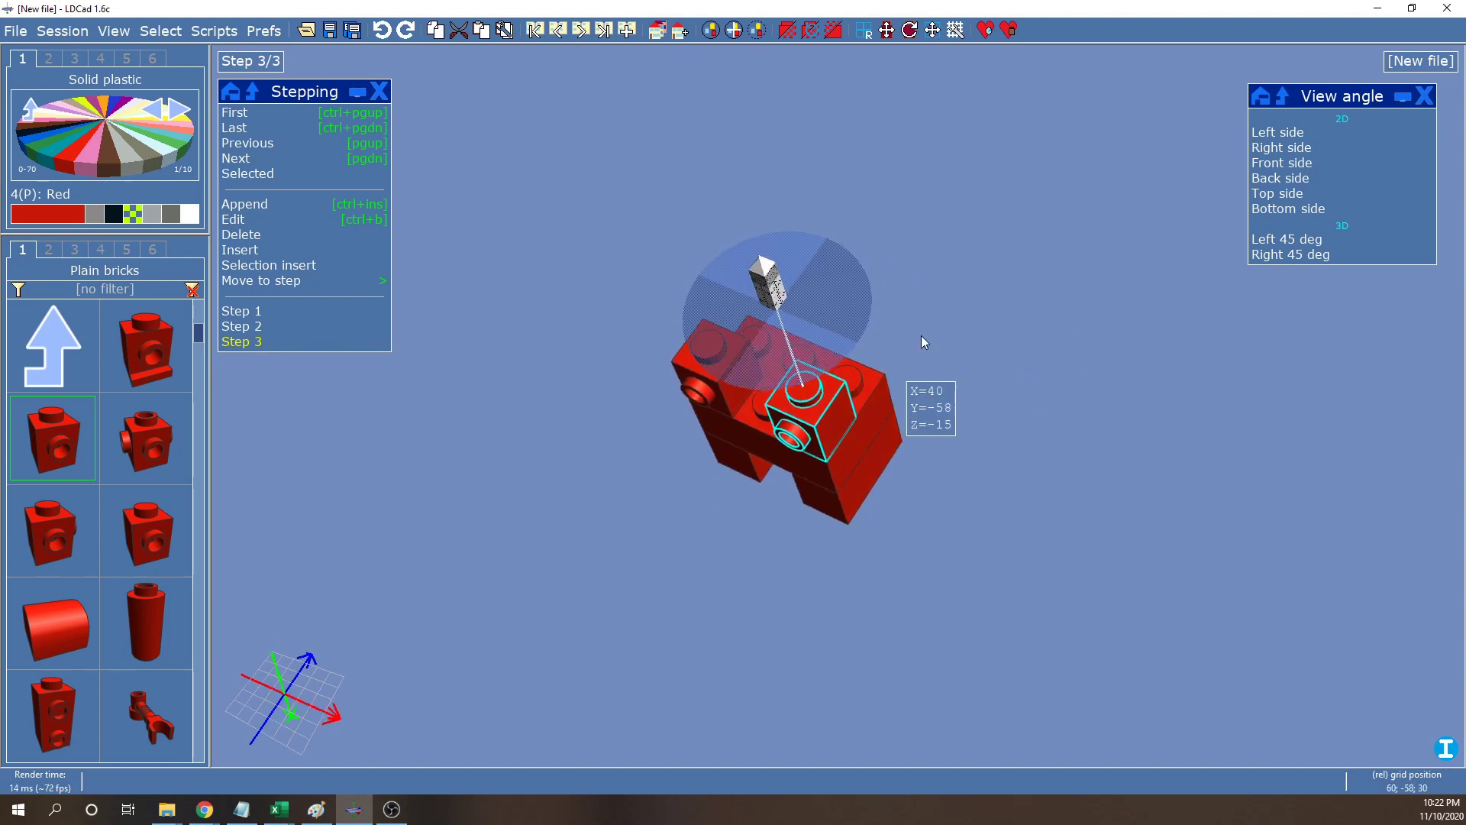
mouse_move(822, 427)
left_mouse_down()
mouse_move(792, 387)
mouse_move(785, 336)
mouse_move(826, 315)
left_mouse_up()
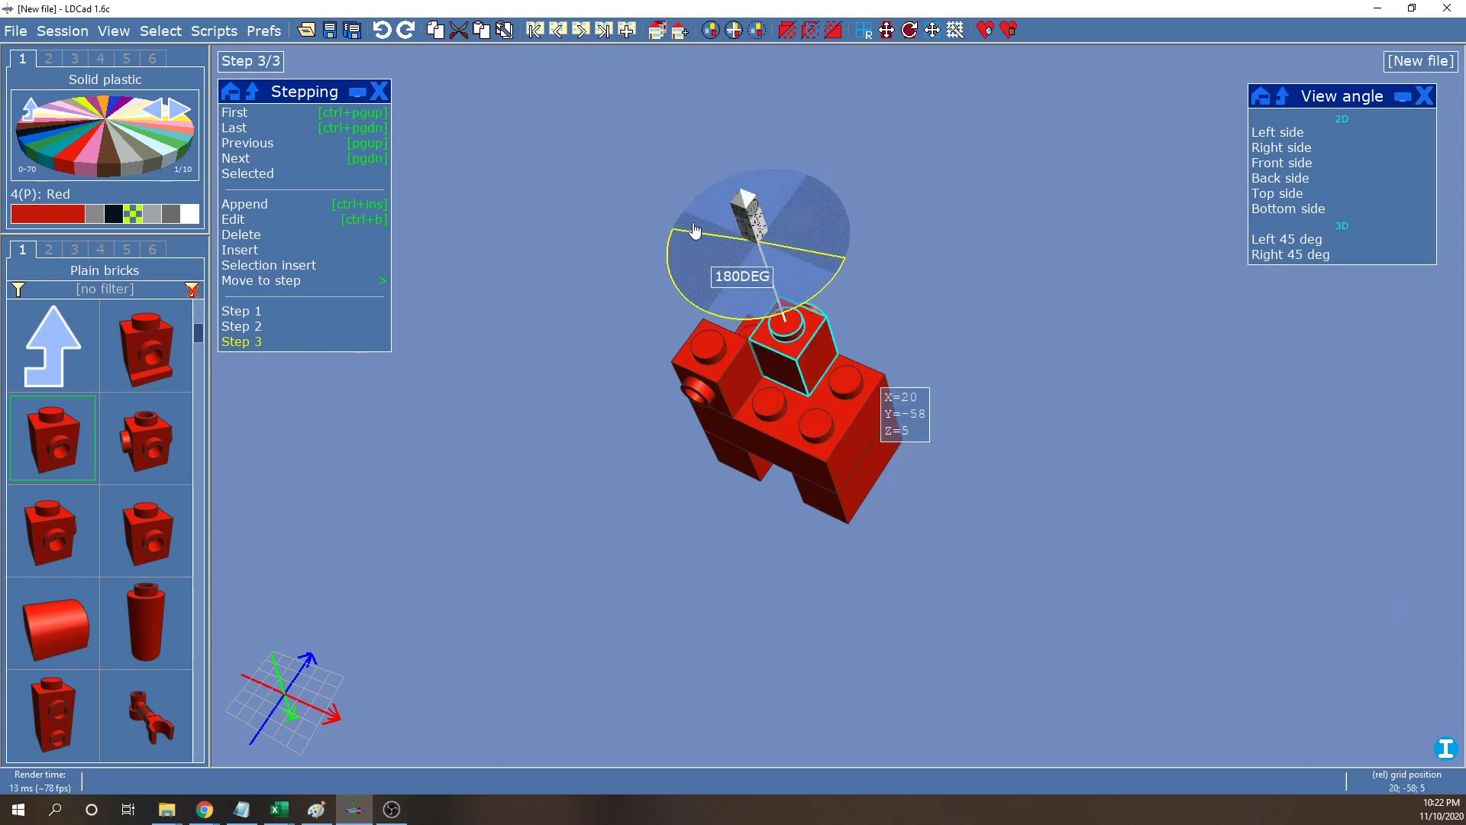
Move the original 1 x 1 side-stud brick to X=20, Y=-58, Z=-15, directly in front of its copy
mouse_move(731, 377)
left_mouse_down()
mouse_move(787, 416)
mouse_move(751, 409)
left_mouse_up()
left_click(750, 409)
mouse_move(704, 575)
right_mouse_down()
mouse_move(754, 447)
mouse_move(703, 548)
mouse_move(677, 667)
mouse_move(762, 509)
mouse_move(762, 527)
right_mouse_up()
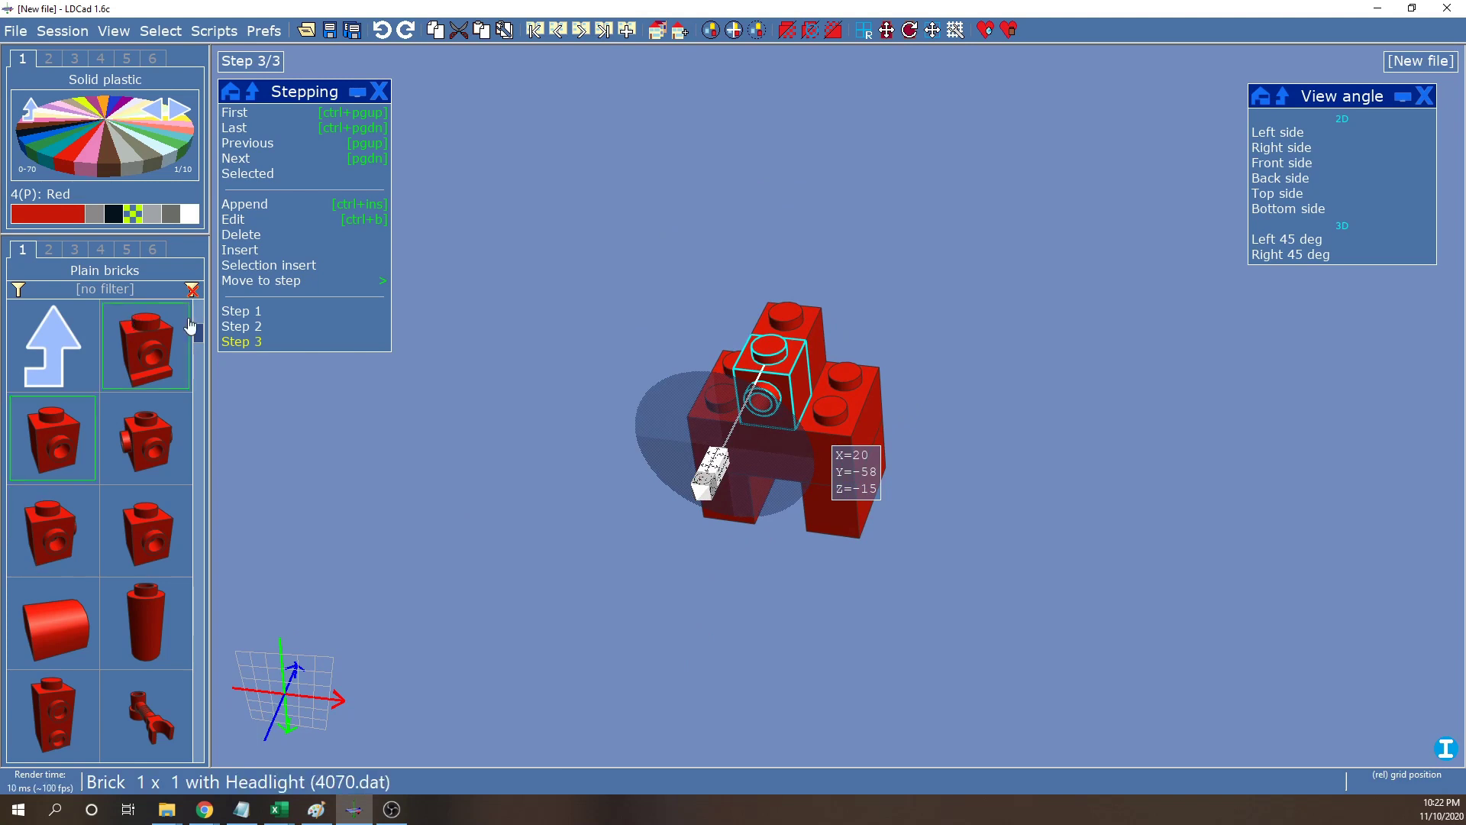
Place Brick 1 x 2 (3004.dat) lengthwise front to back at X=40, Y=-58, Z=-5, beside the 1 x 1 bricks
left_click_drag(204, 332, 203, 314)
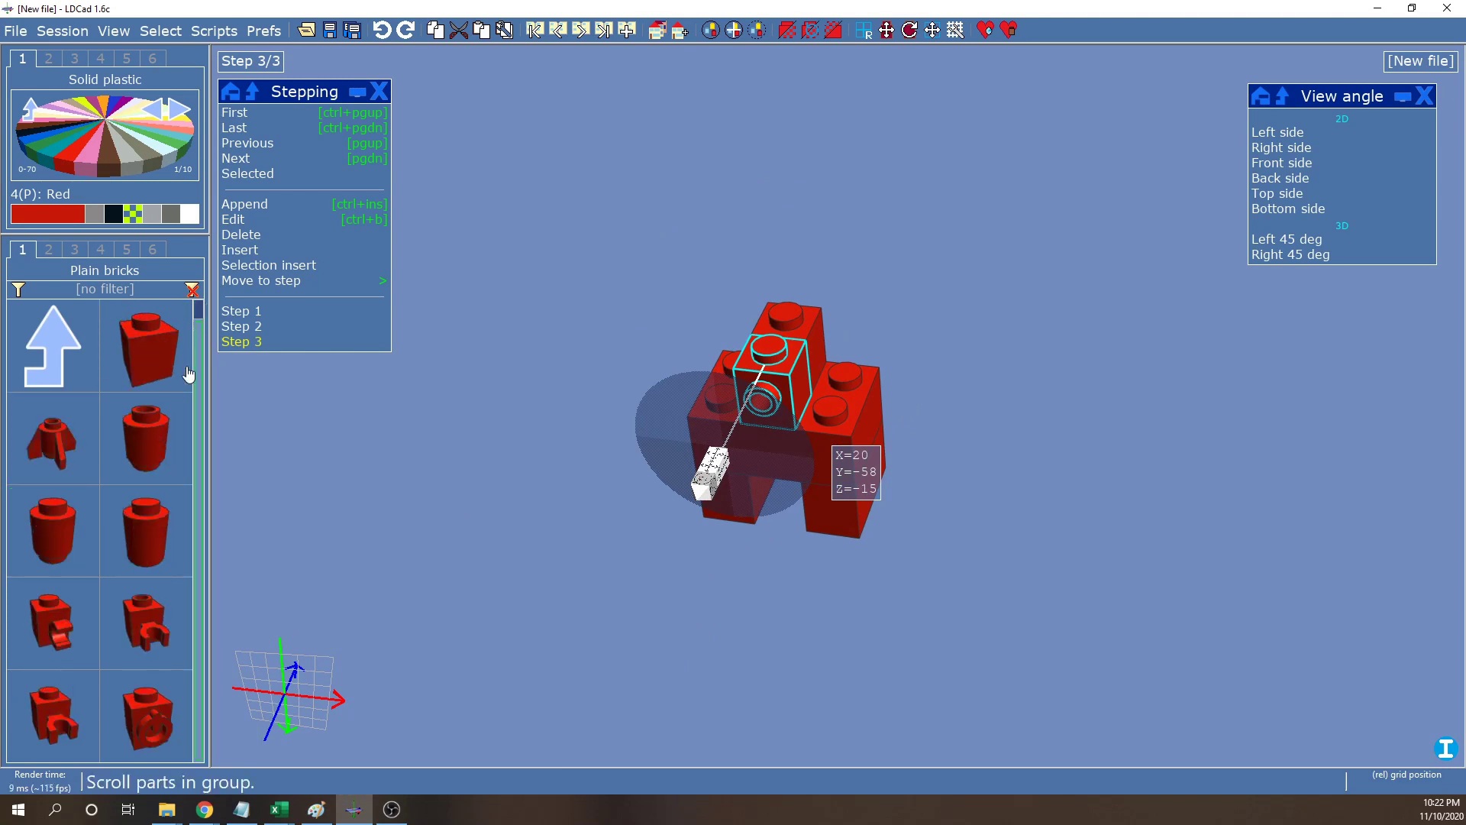
scroll(122, 550, "down", 4)
scroll(103, 569, "down", 3)
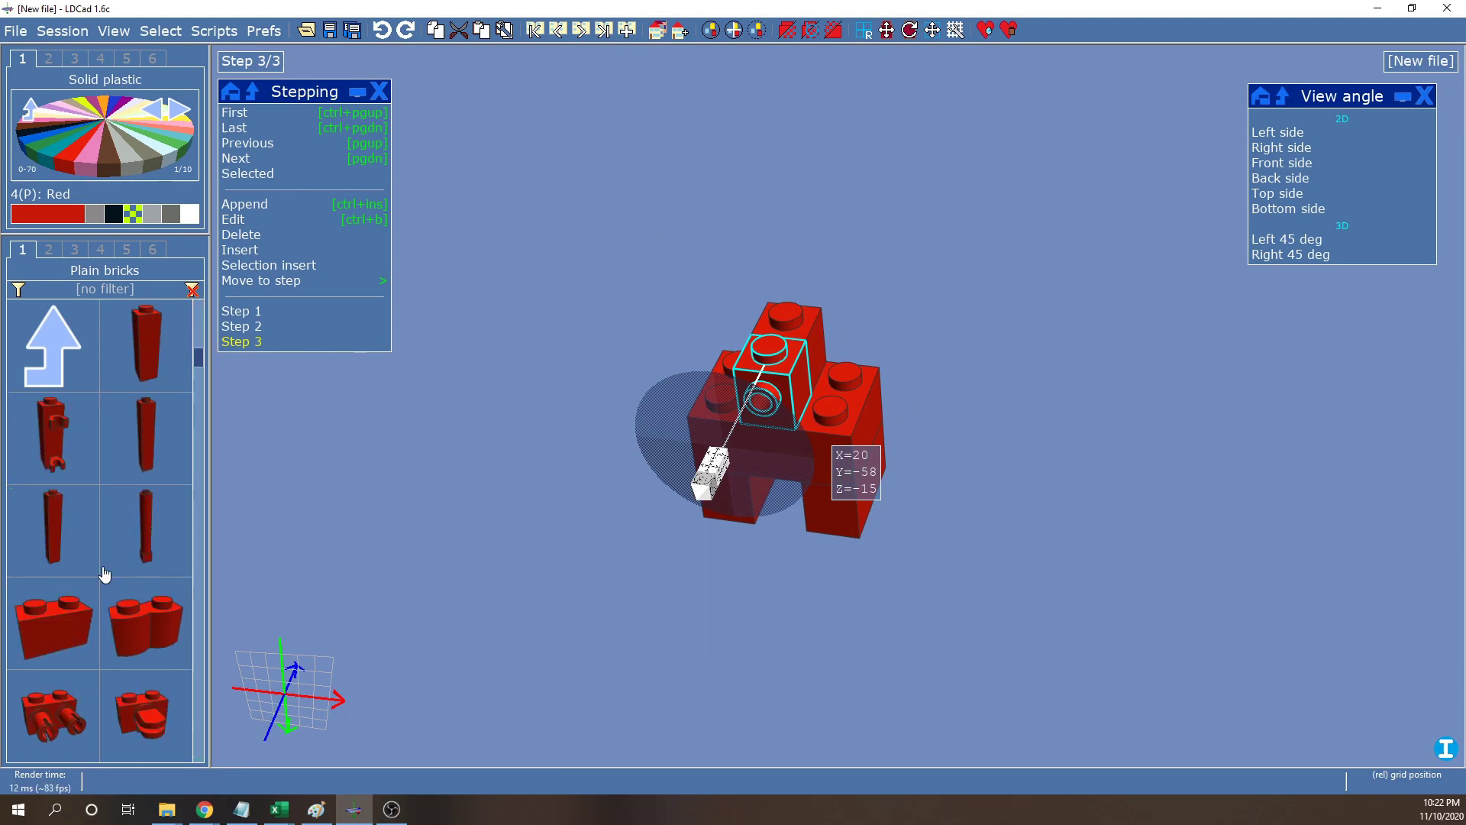
left_click_drag(61, 527, 866, 338)
left_click_drag(903, 395, 834, 465)
left_click_drag(840, 415, 820, 385)
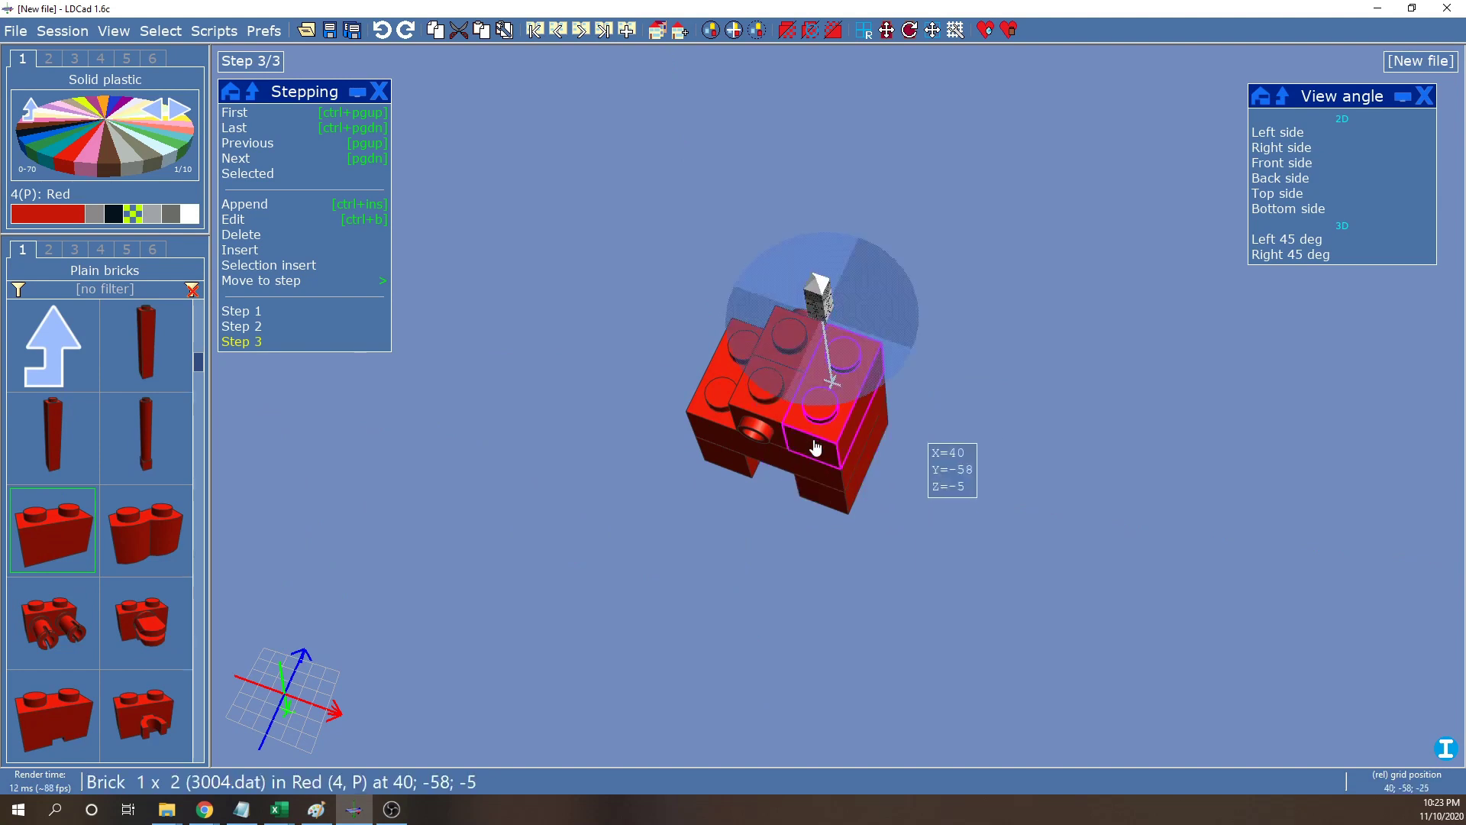
Duplicate the 1 x 2 brick and place the copy on the other side of the 1 x 1 bricks at X=0, Y=-58, Z=-5
left_click_drag(802, 425, 689, 331)
right_click_drag(709, 562, 983, 305)
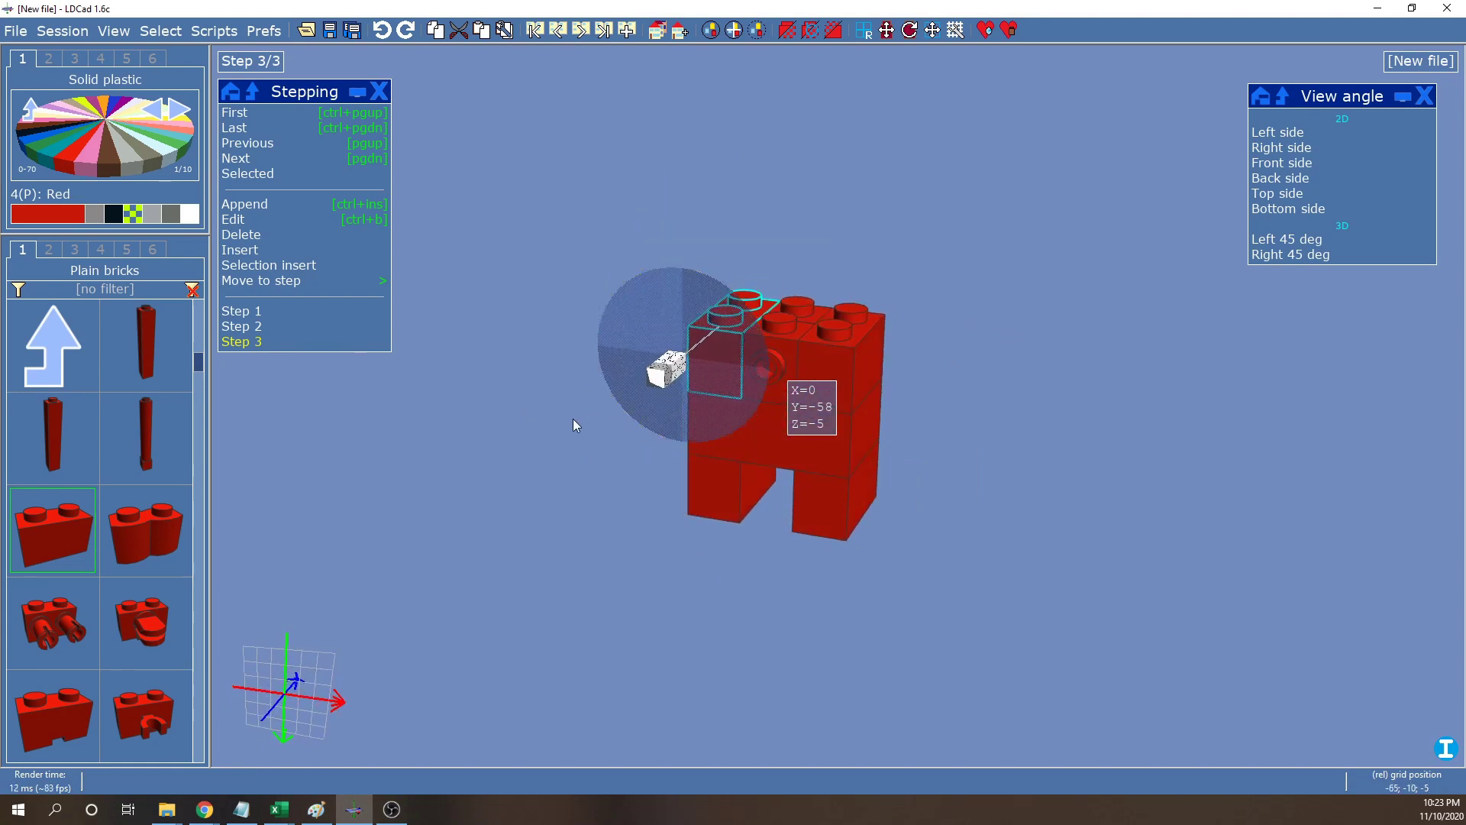
right_click_drag(504, 378, 484, 394)
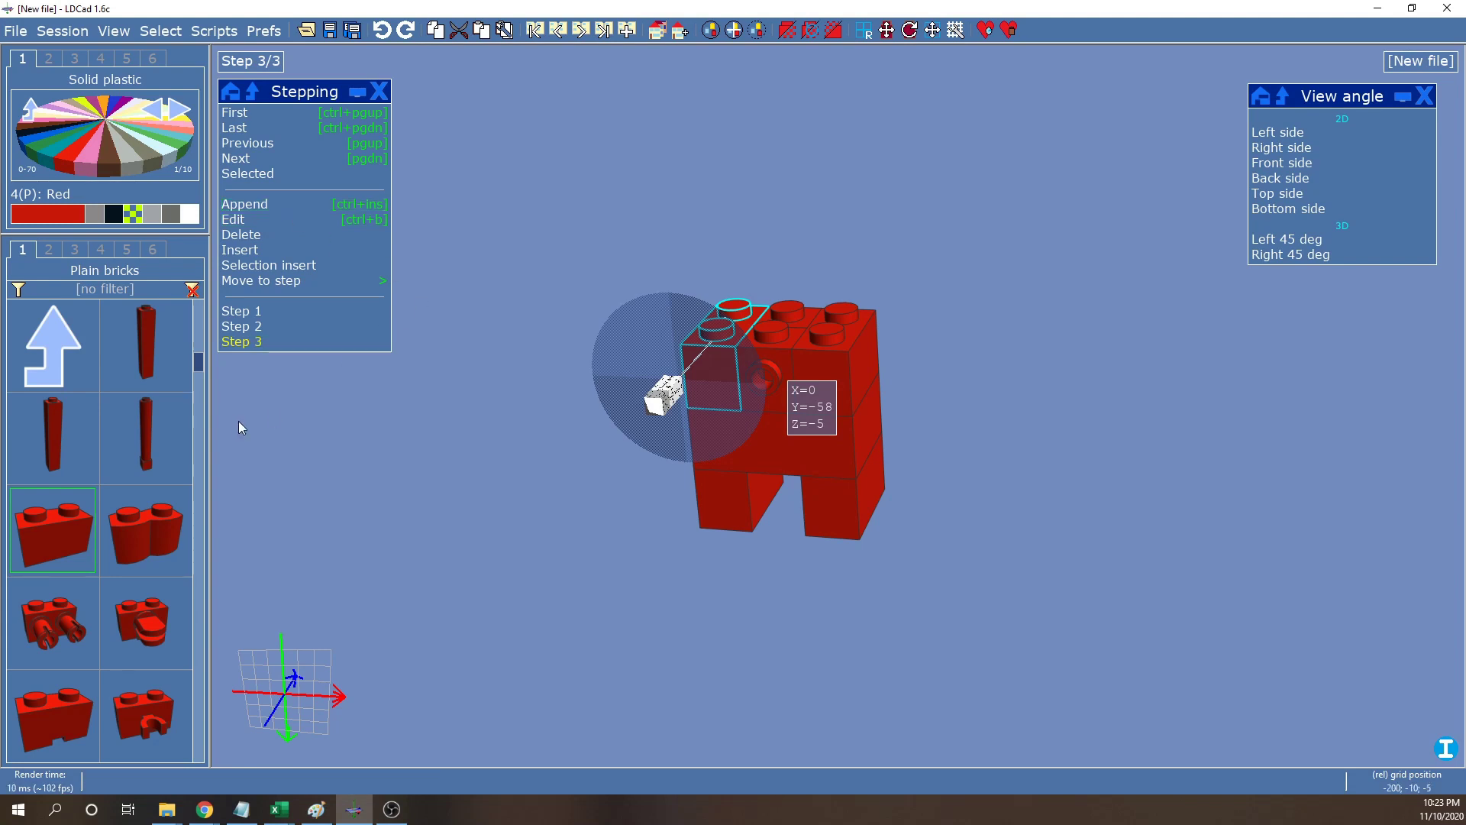
Append building step 4 to the model
left_click(242, 204)
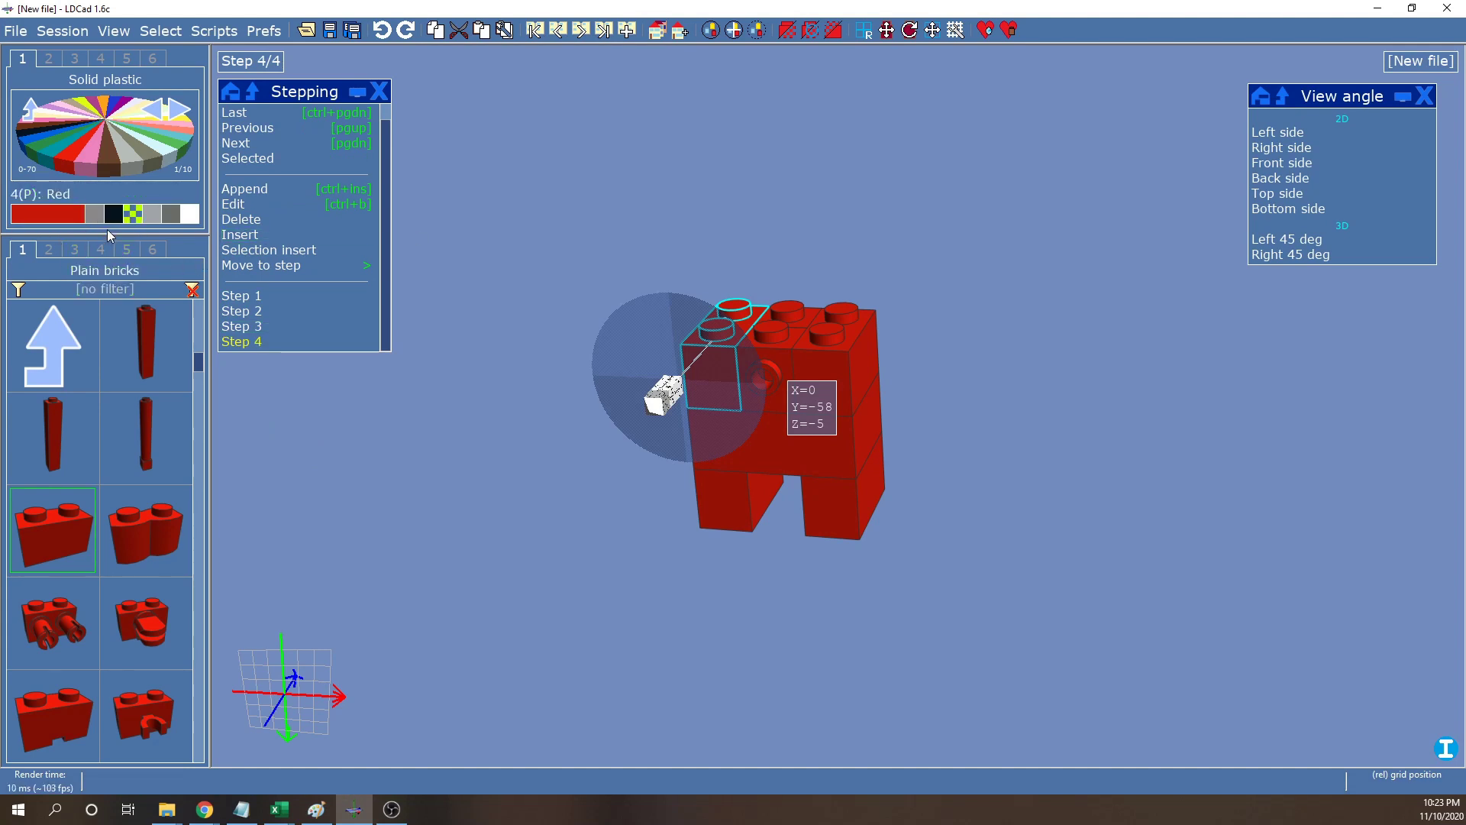
right_click_drag(778, 255, 770, 252)
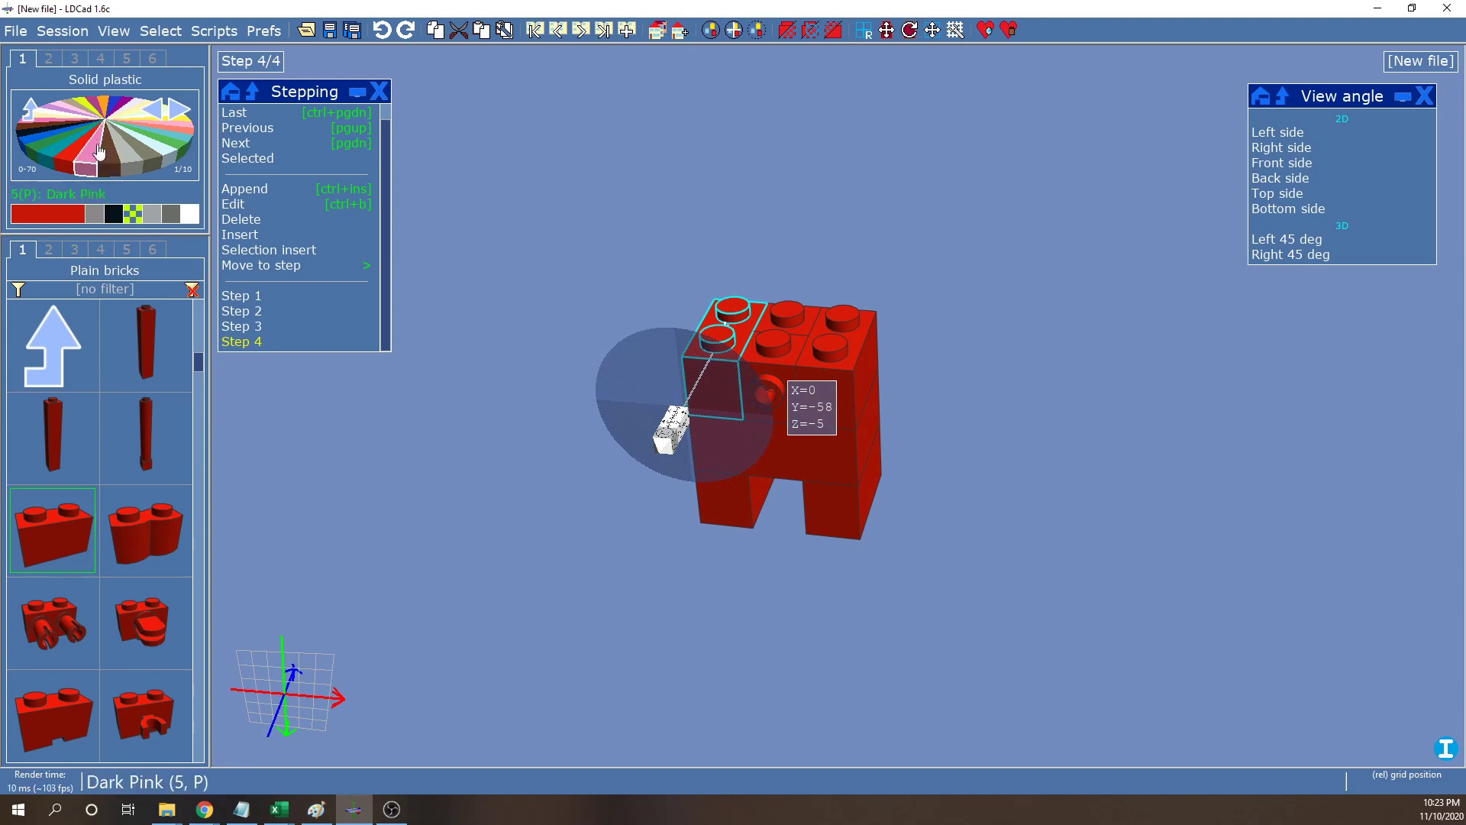
Recolour the selected 1 x 2 brick at X=0, Y=-58, Z=-5 to Yellow (14)
scroll(127, 154, "down", 3)
scroll(126, 154, "down", 5)
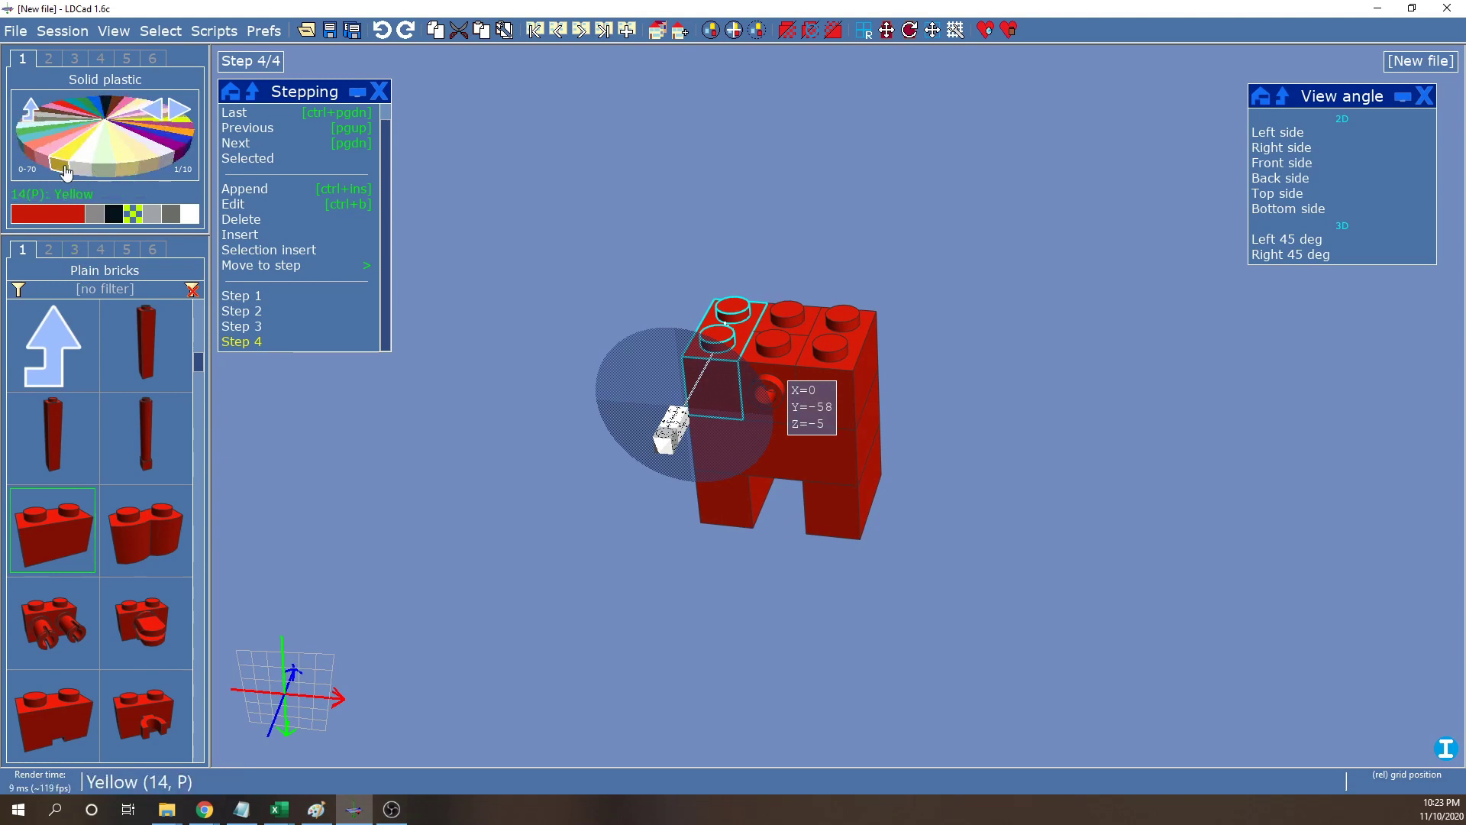
left_click(65, 174)
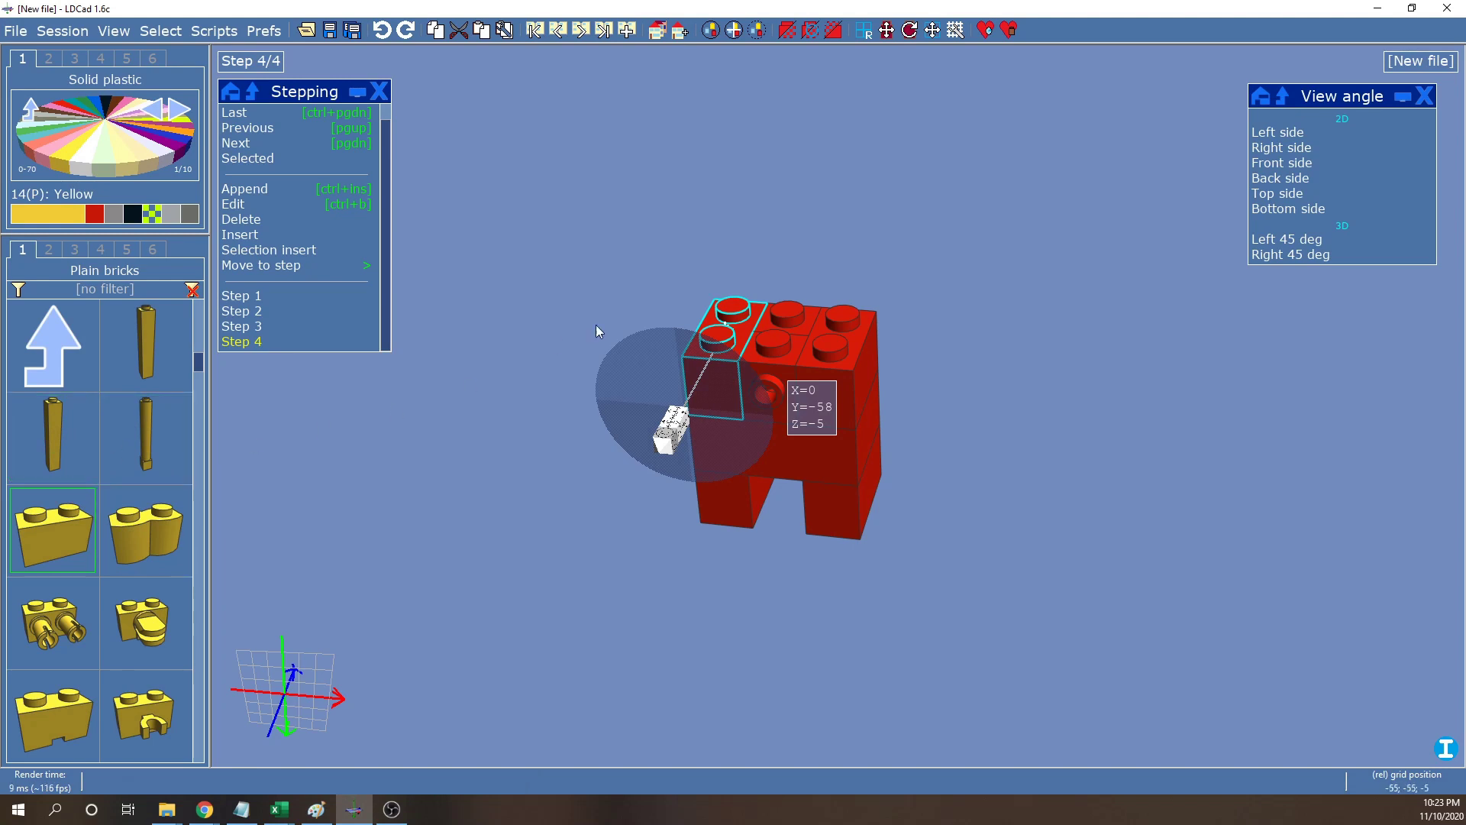
left_click(68, 223)
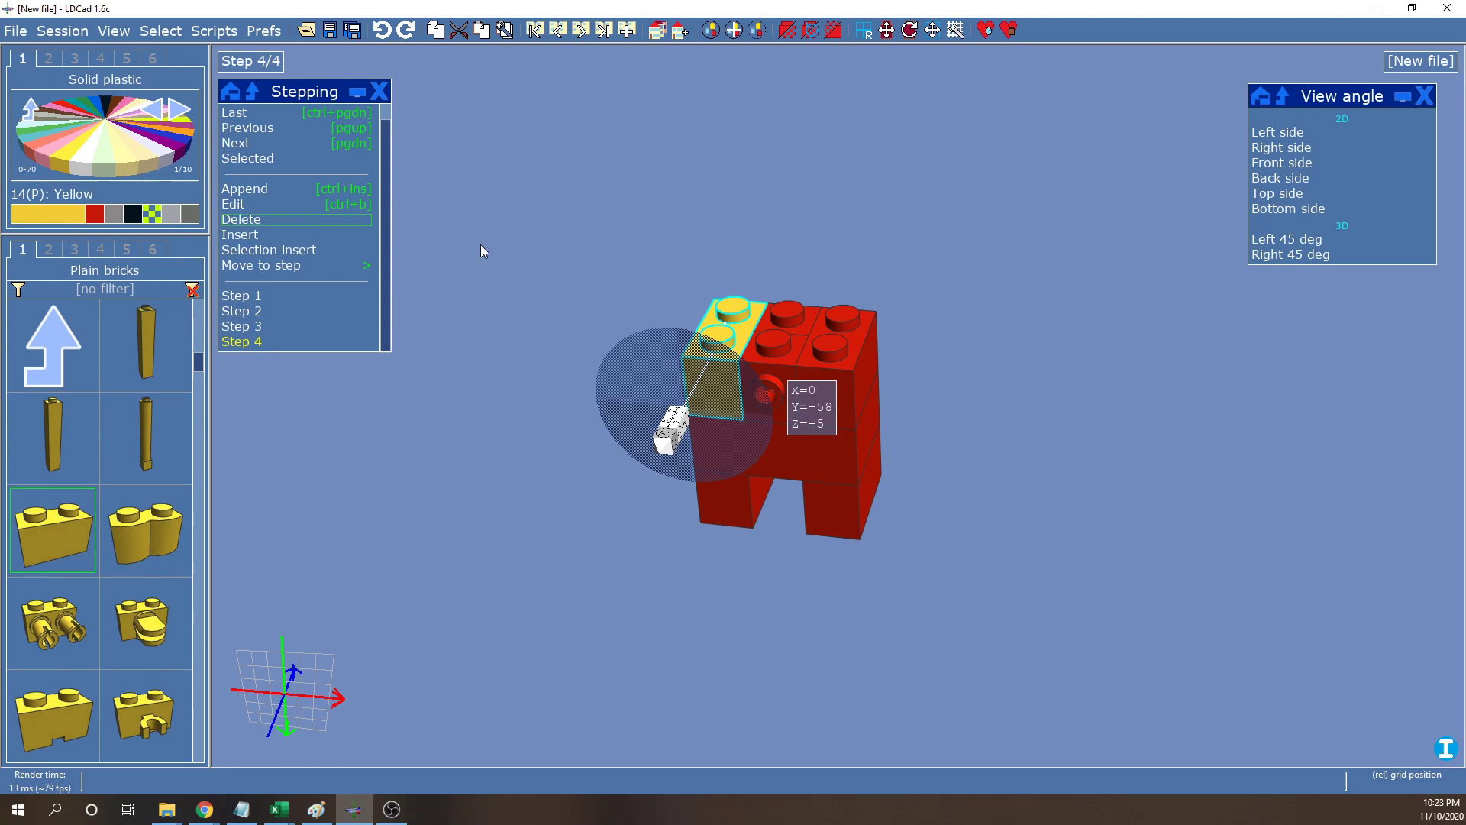
Recolour the 1 x 2 brick at X=40, Y=-58, Z=-5 to Black (0)
left_click(832, 326)
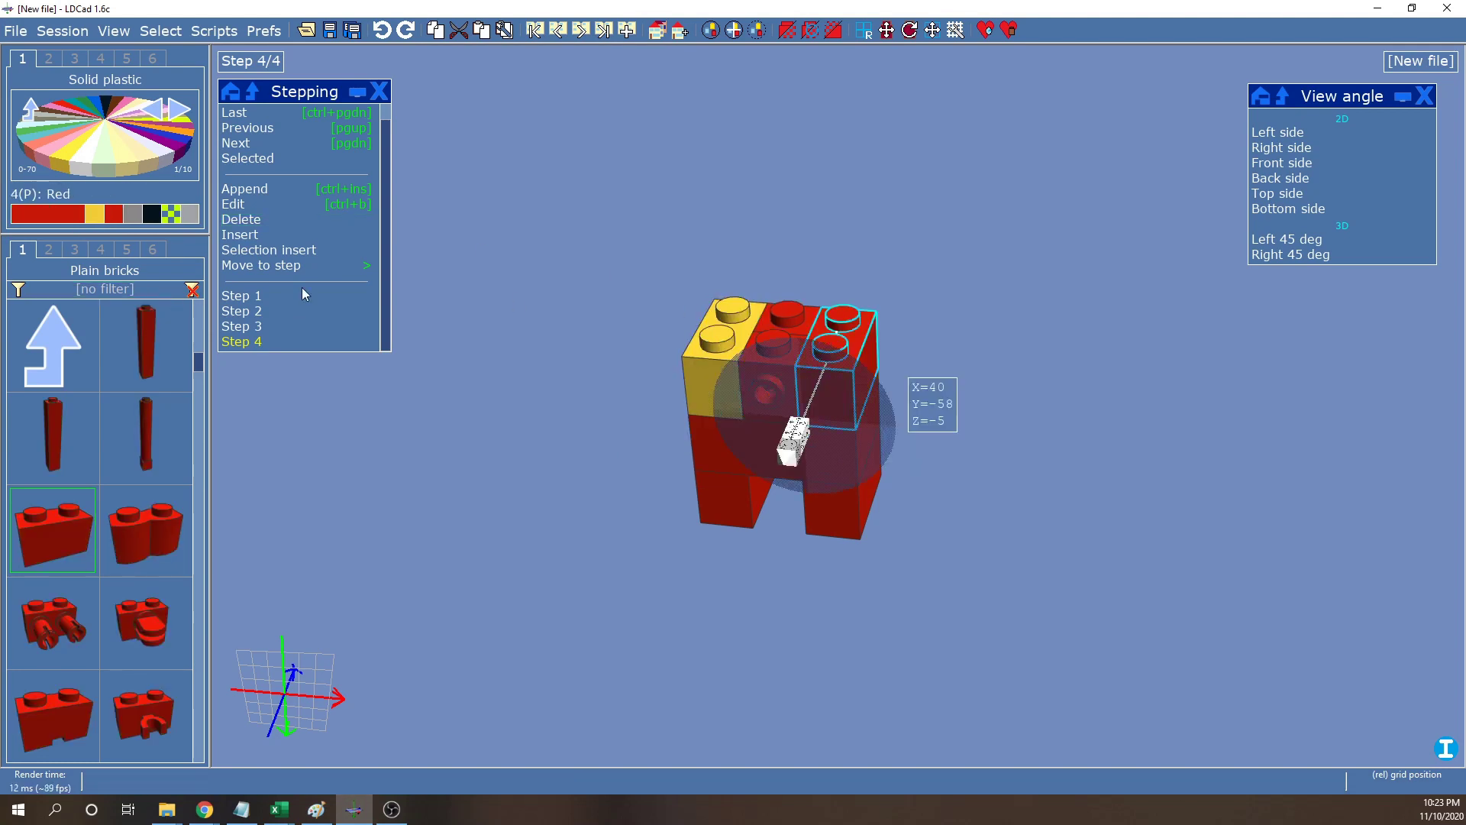
left_click(150, 220)
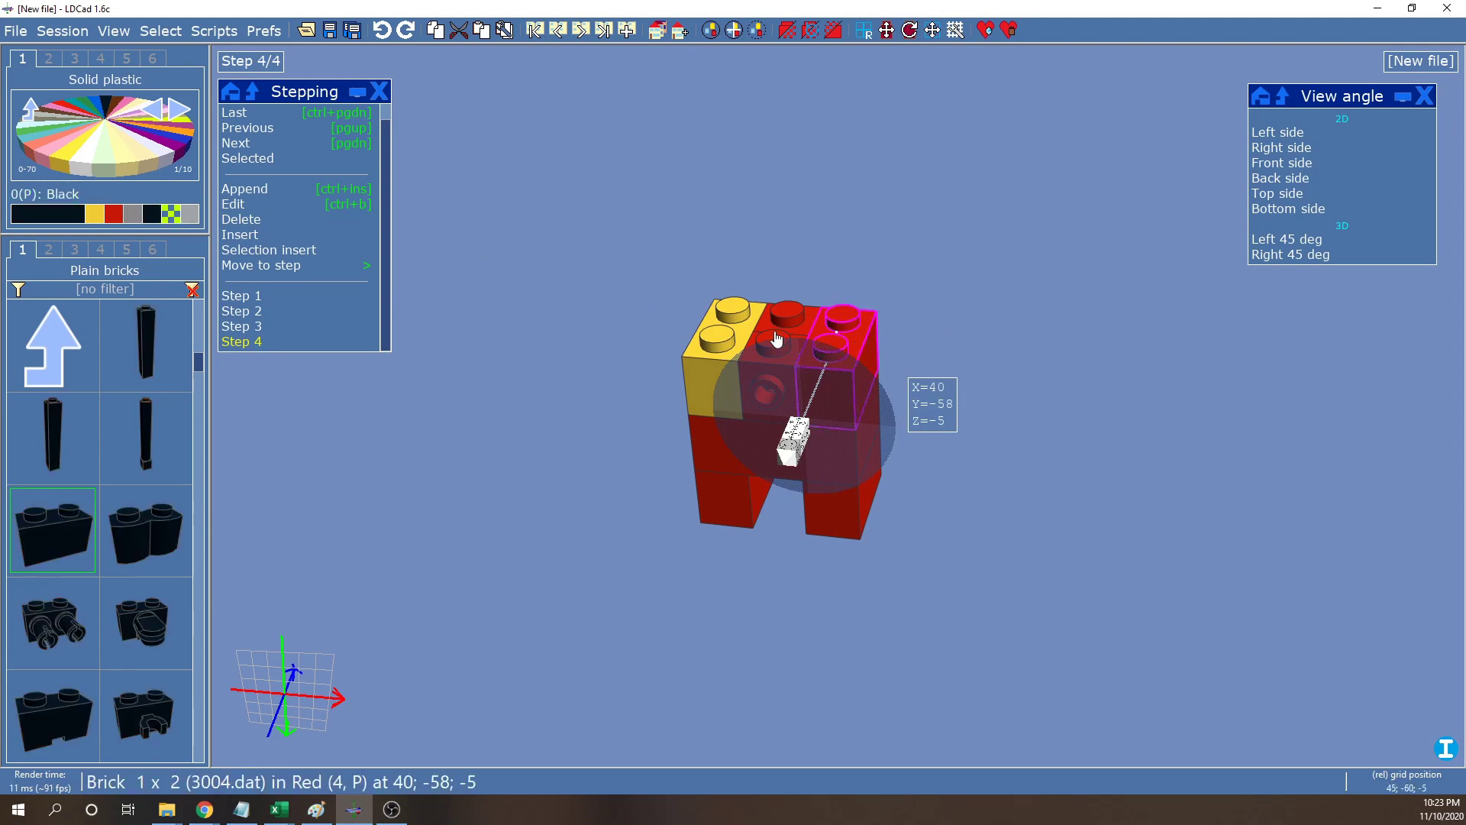
left_click(54, 223)
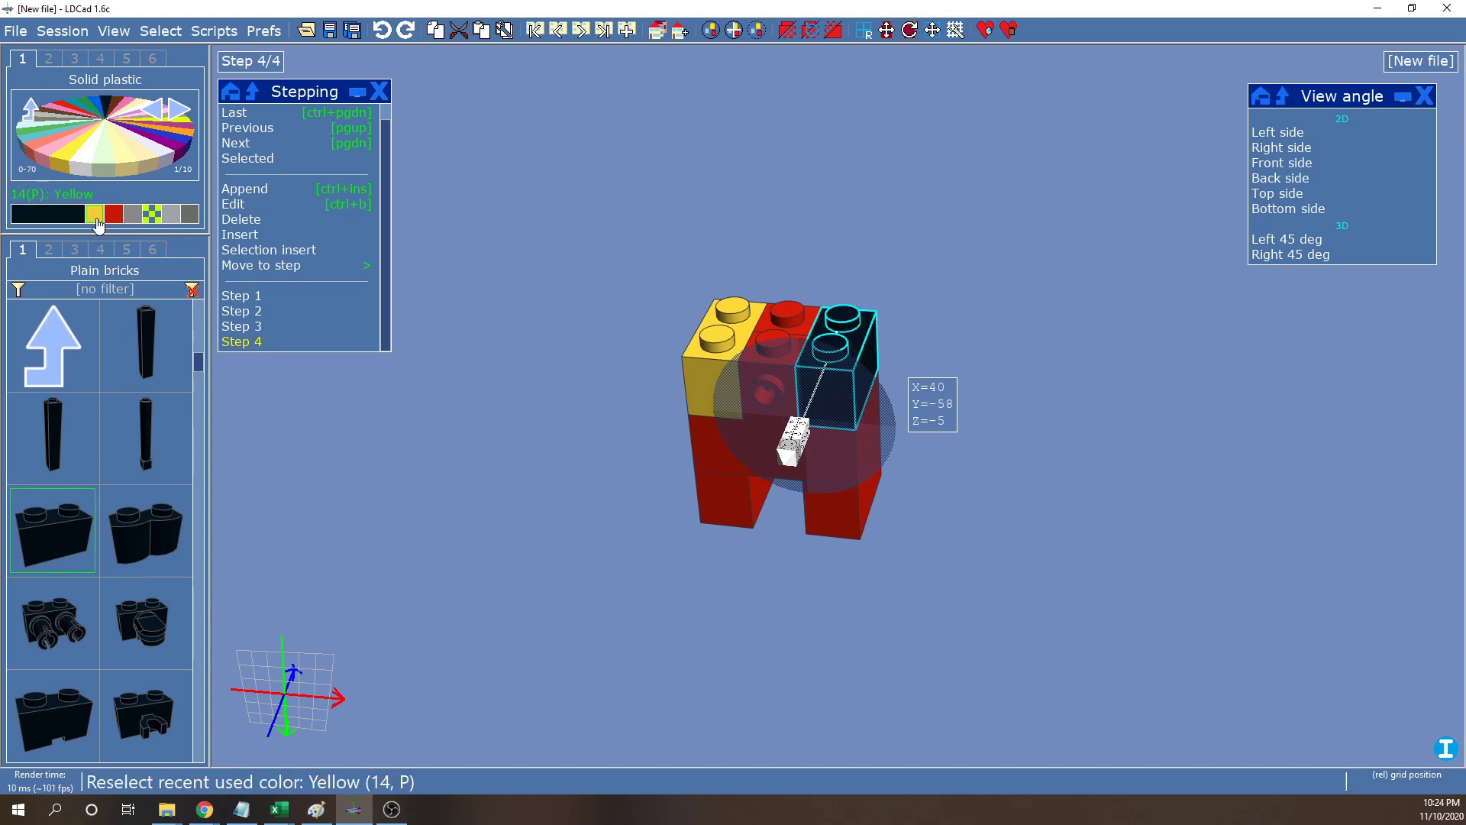
Change the black and the yellow 1 x 2 bricks on the top layer back to Red (4)
left_click(114, 213)
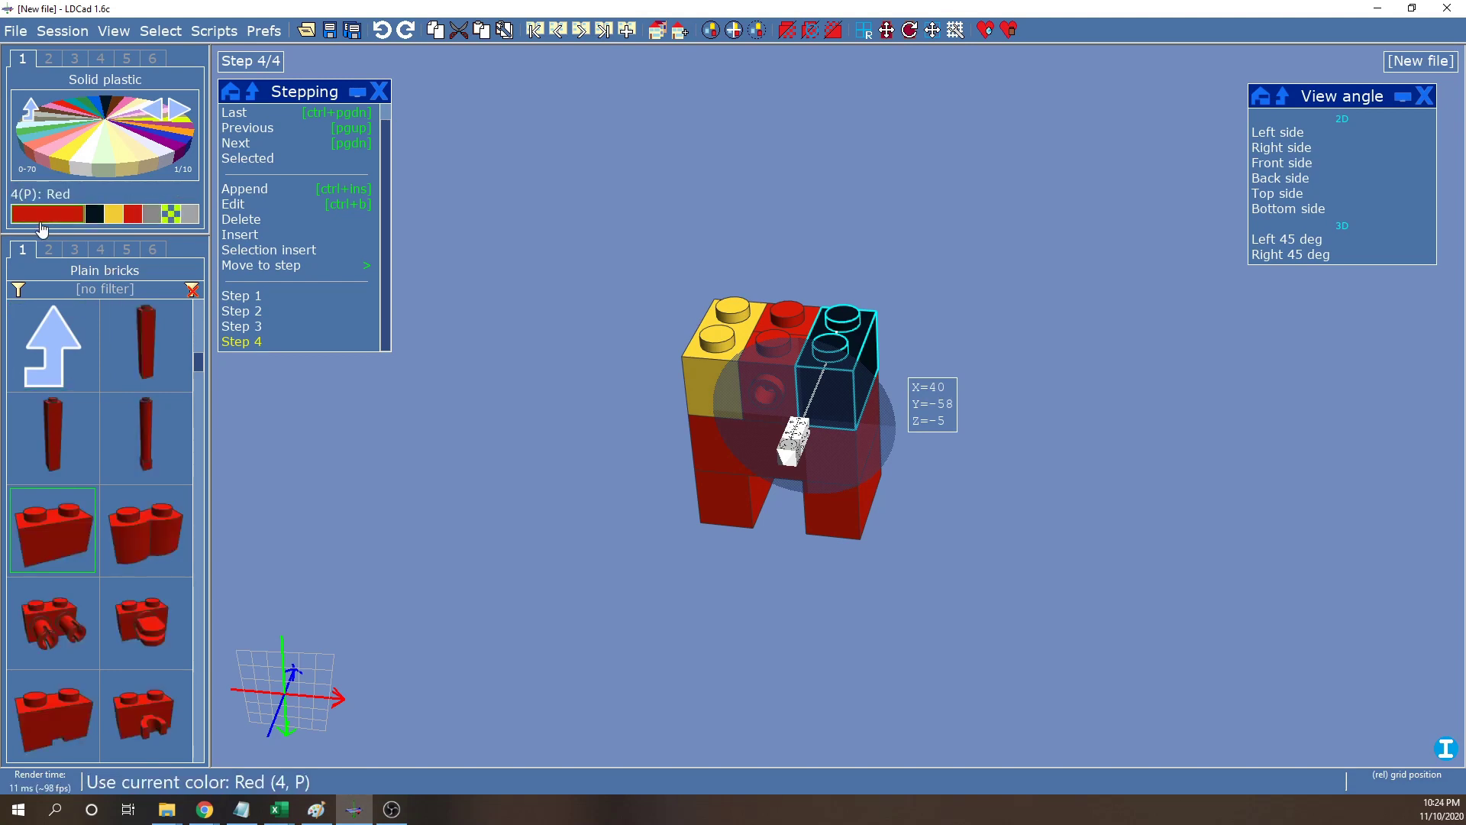
left_click(689, 338)
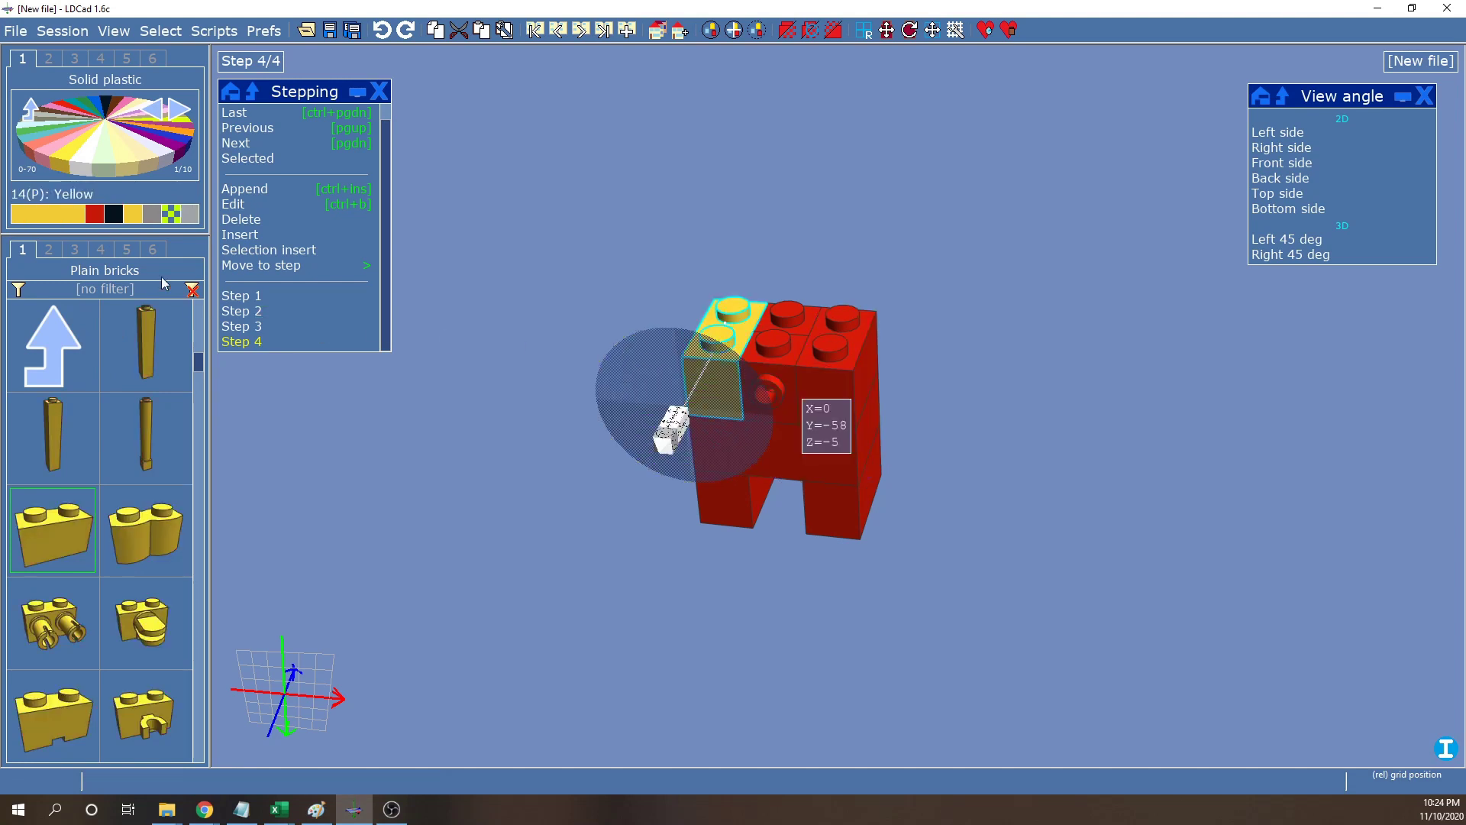
left_click(91, 223)
left_click(72, 223)
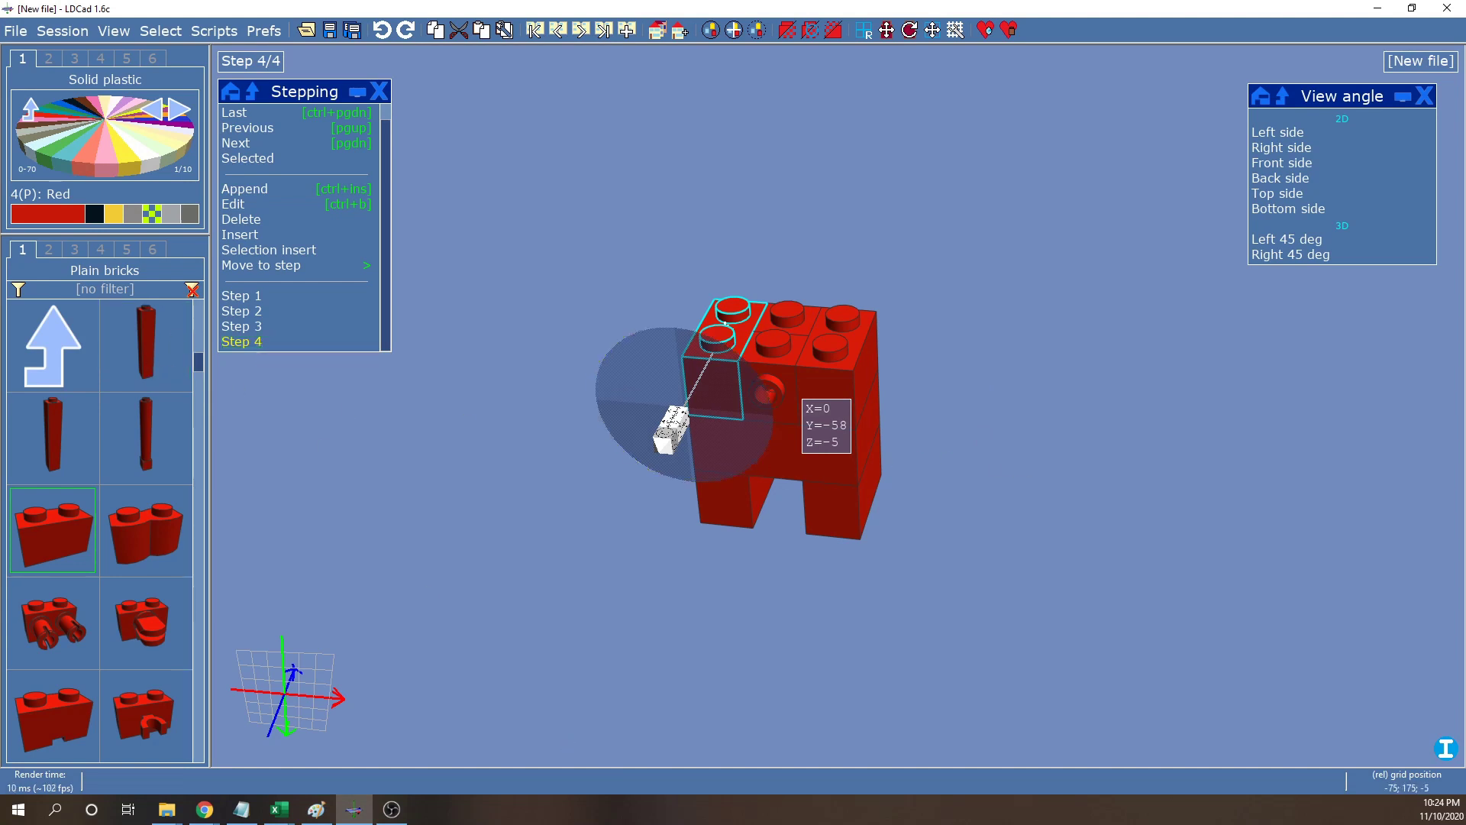
key("alt+Tab")
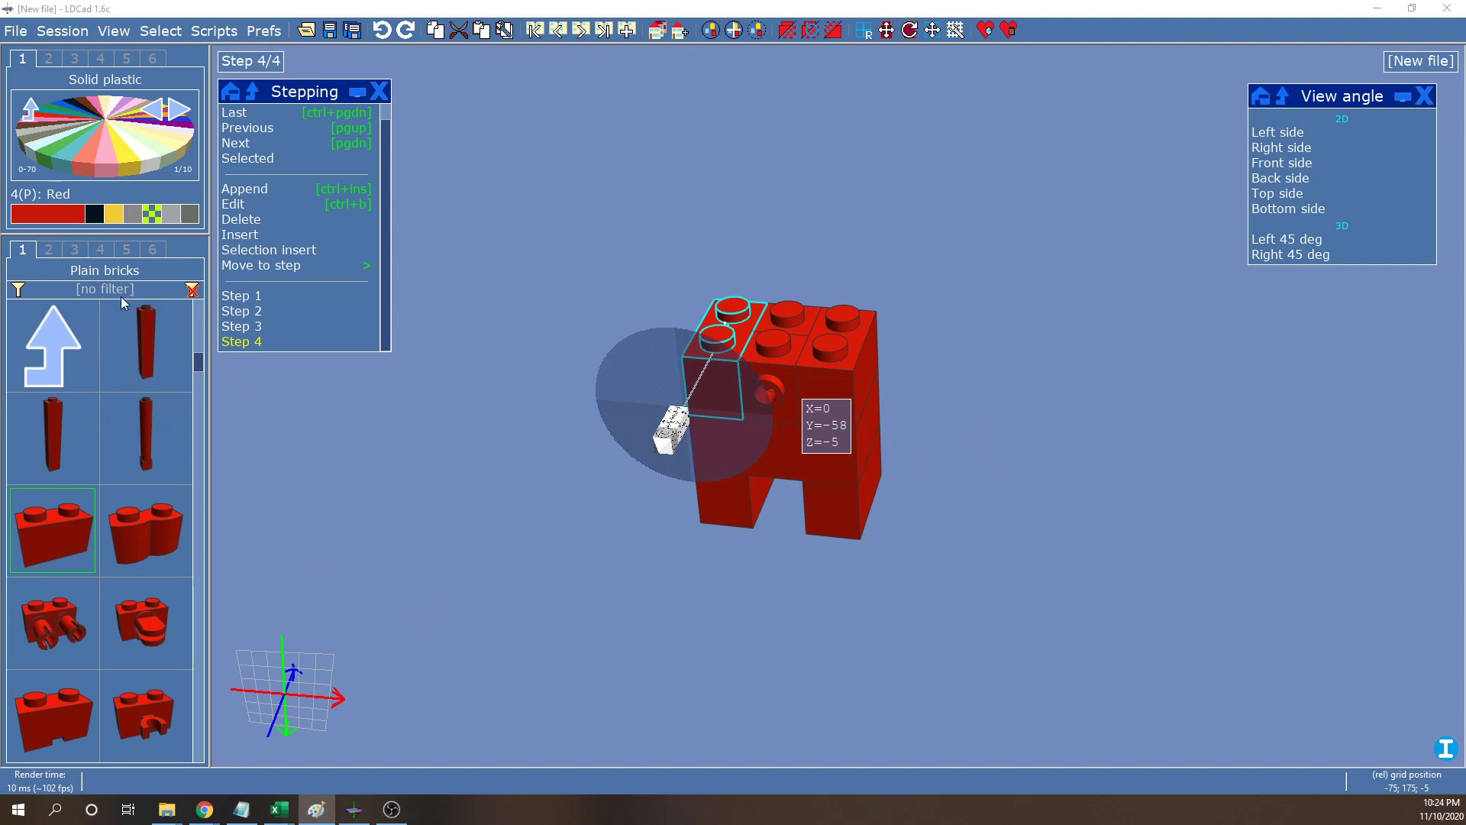
key("alt+Tab")
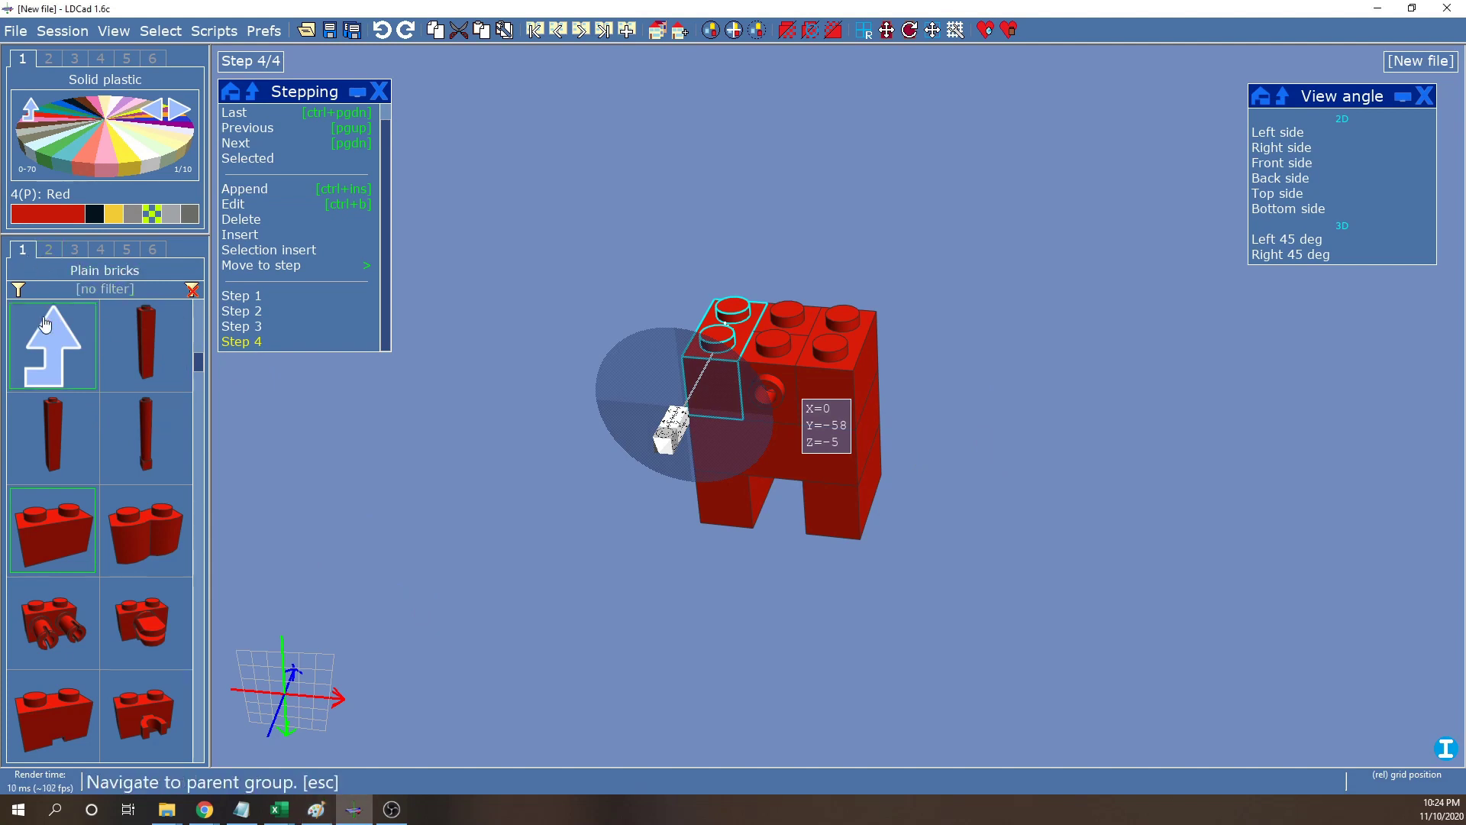
Open the Normal plates group of the sorted parts library in part bin view 2
left_click(48, 251)
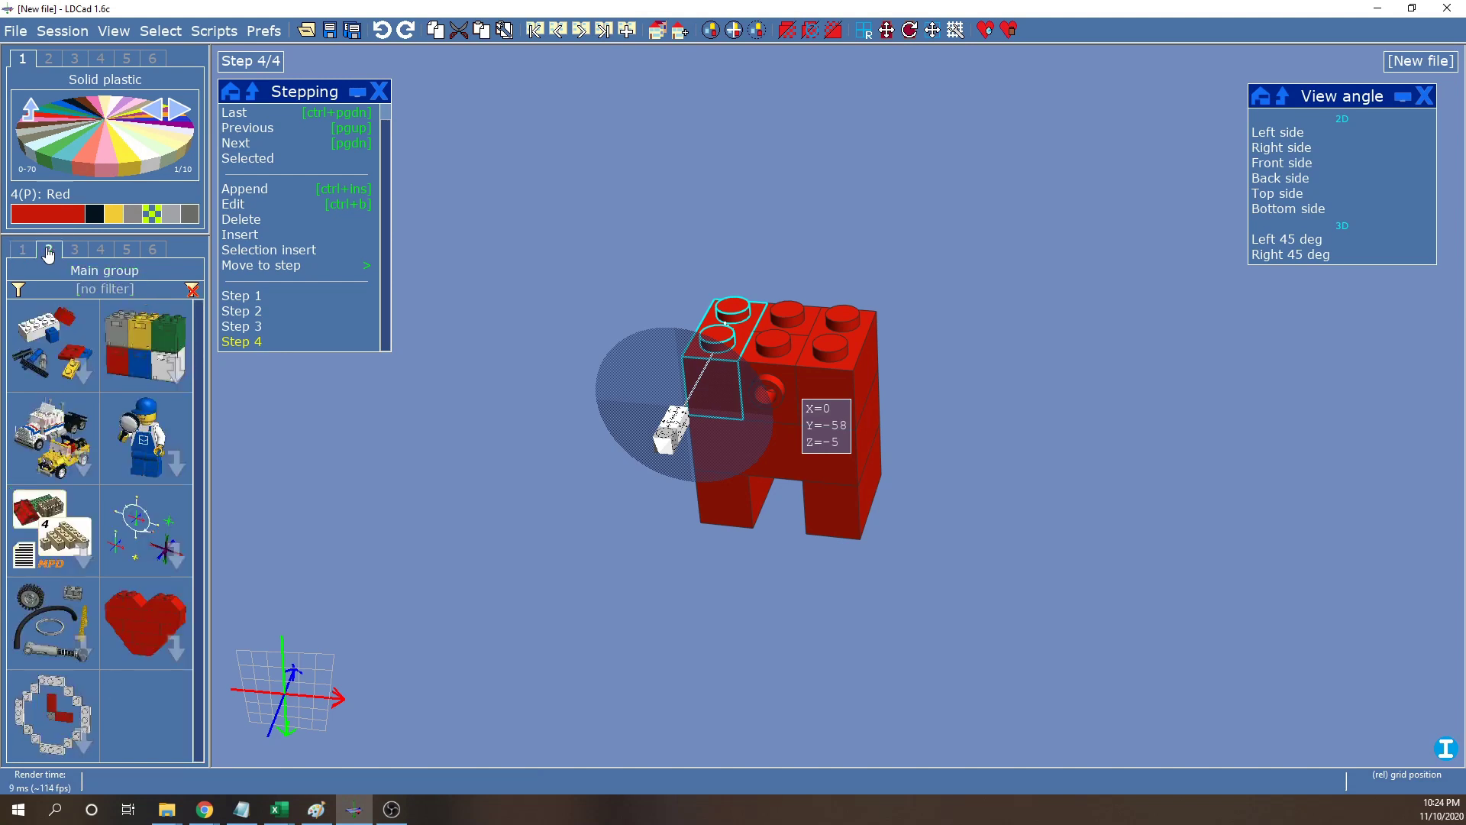
left_click(67, 346)
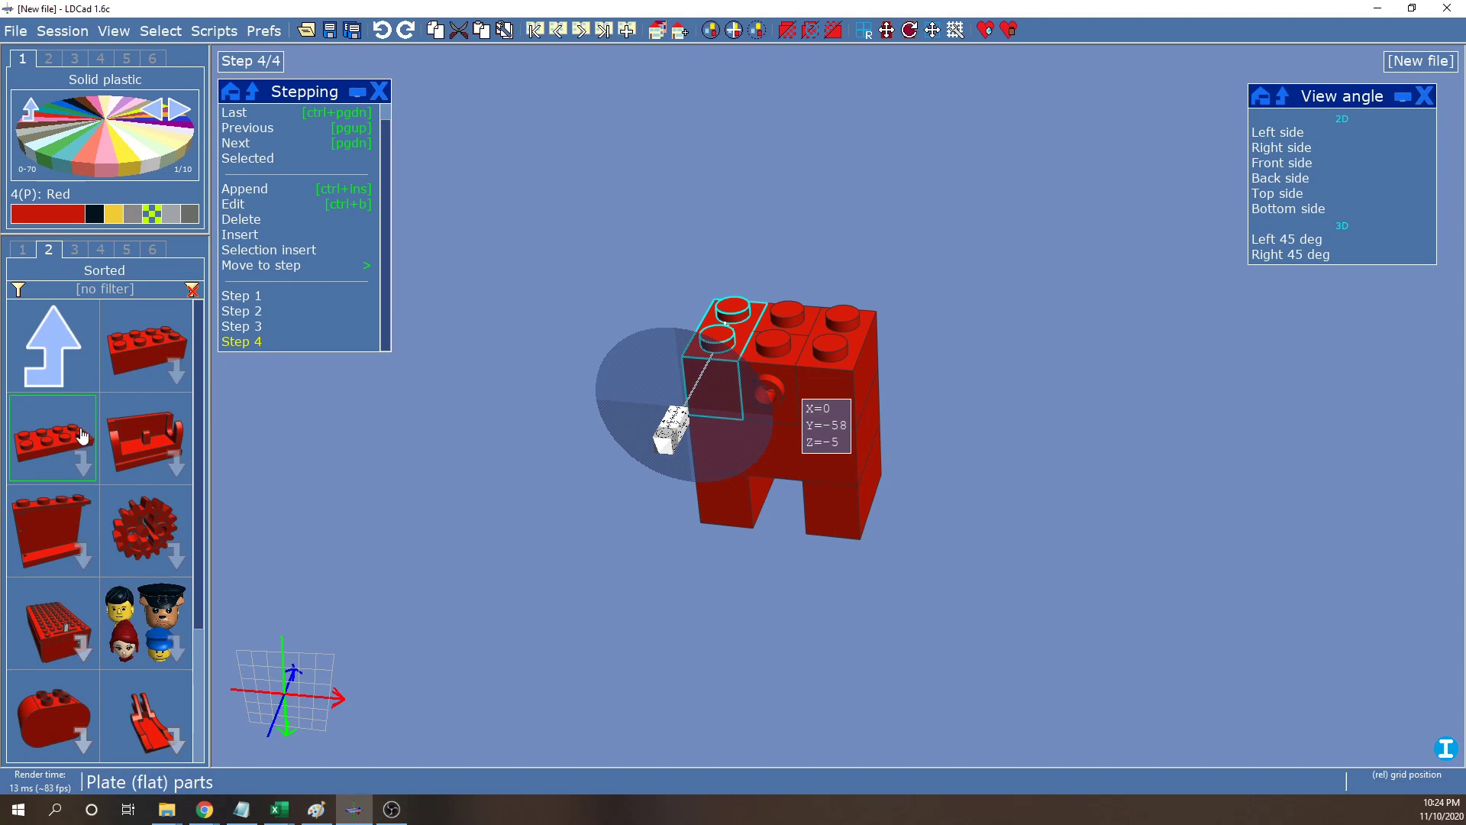
left_click(79, 379)
left_click(67, 350)
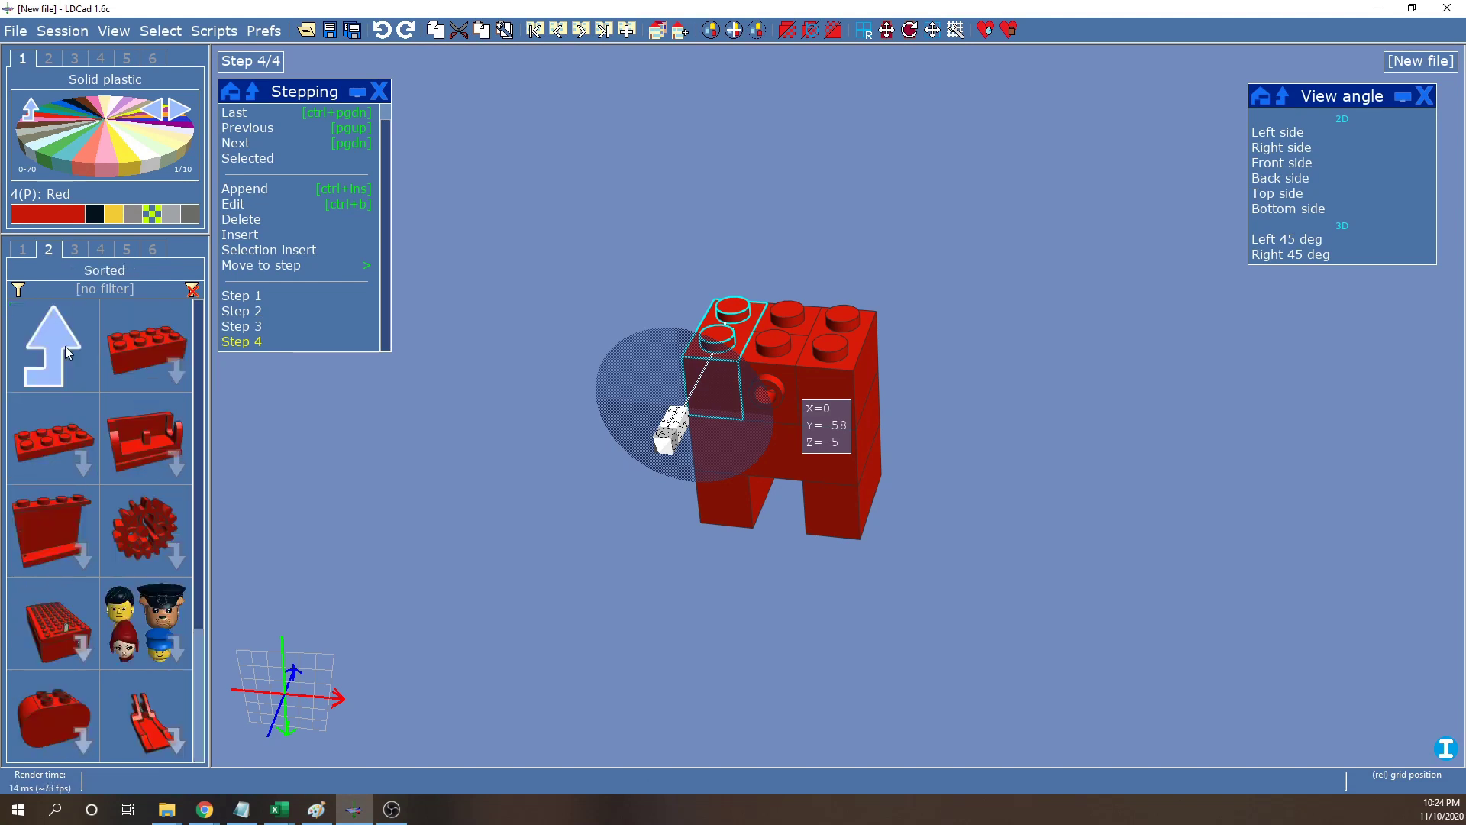
left_click(69, 440)
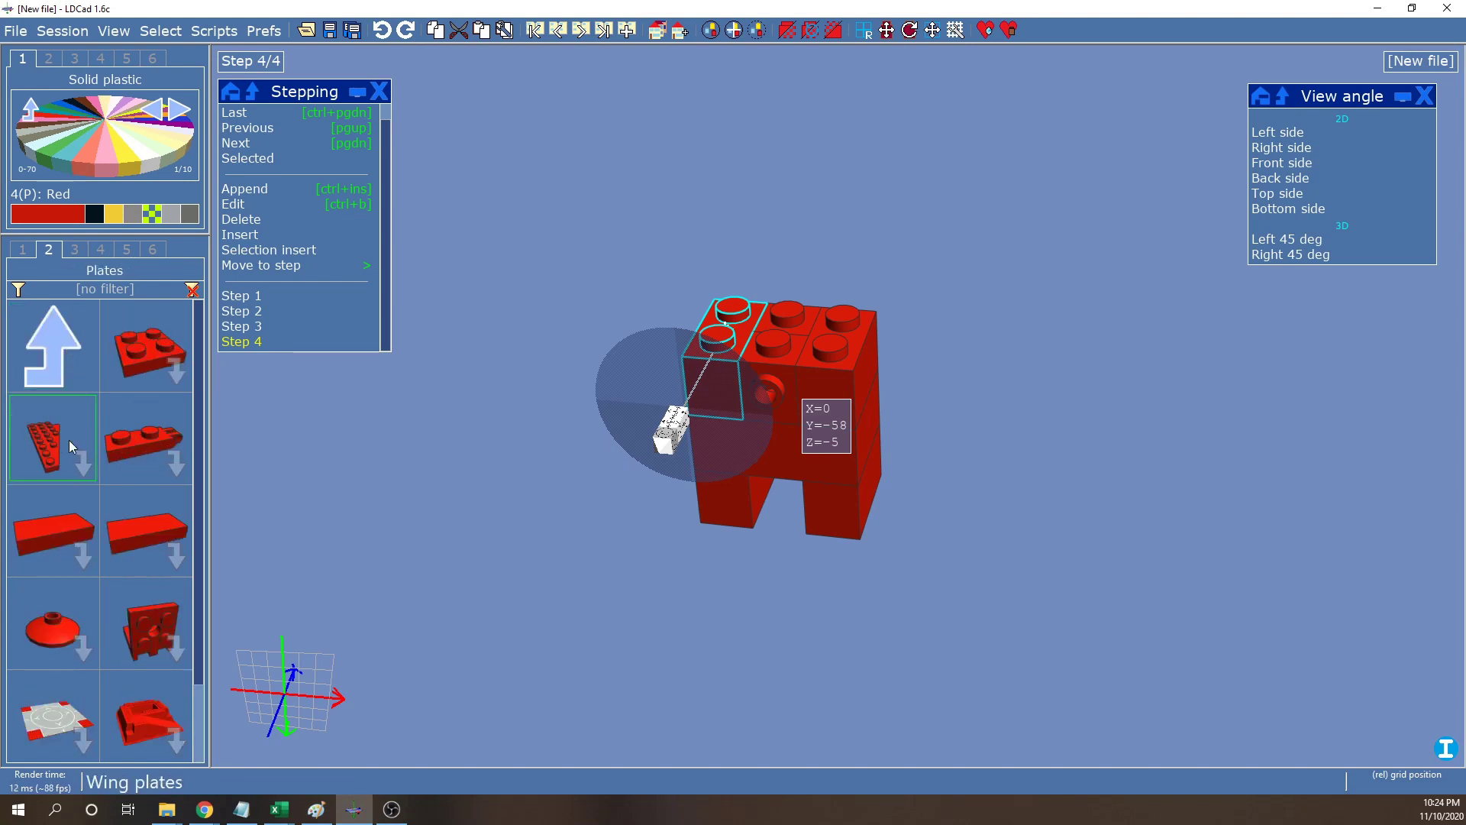
left_click(134, 343)
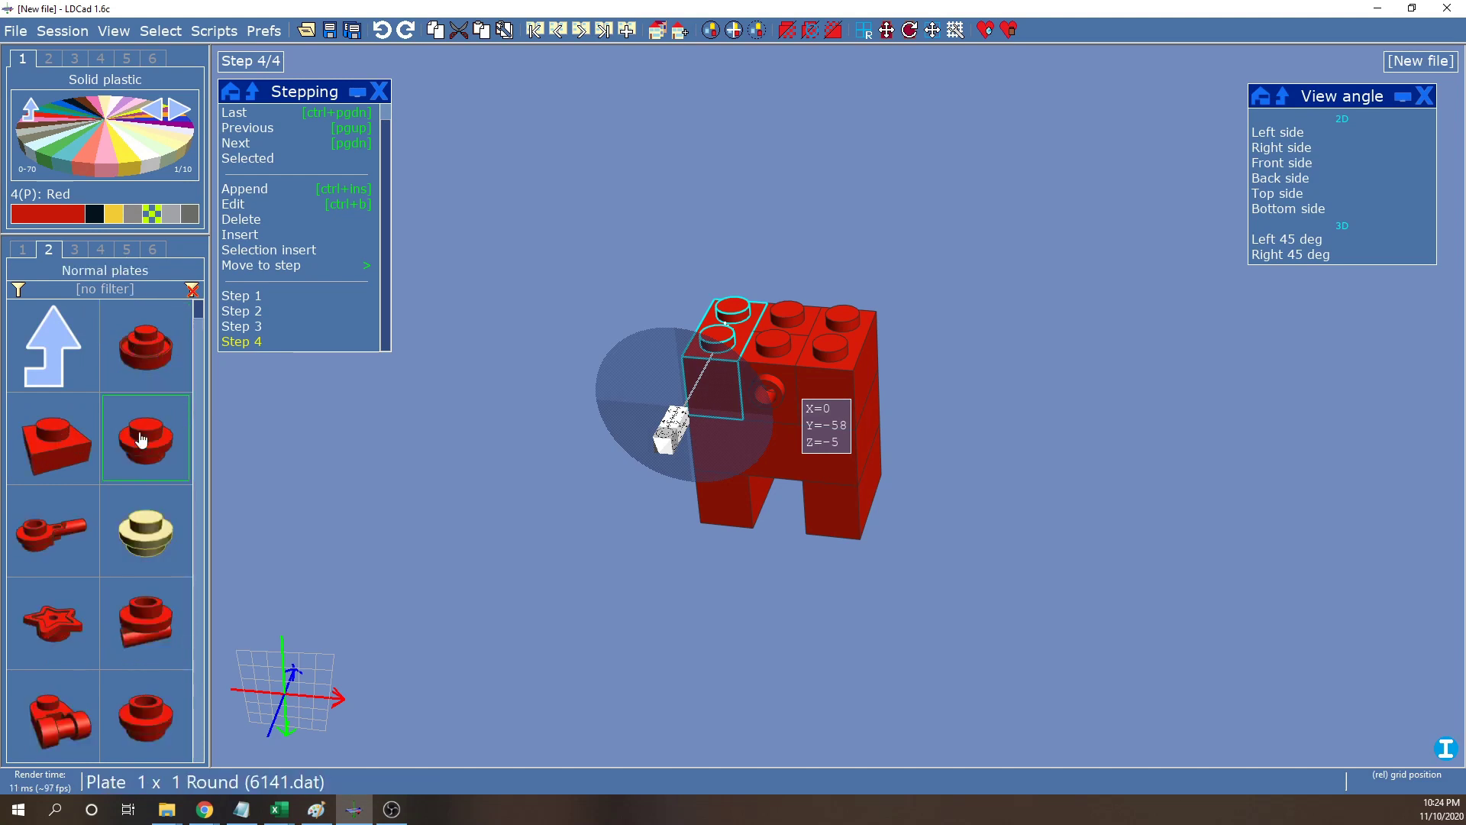
Place Plate 2 x 3 (3021.dat) on top of the bricks, rotated to cover all six studs, at X=20, Y=-66, Z=-5
scroll(141, 431, "down", 3)
scroll(122, 524, "down", 3)
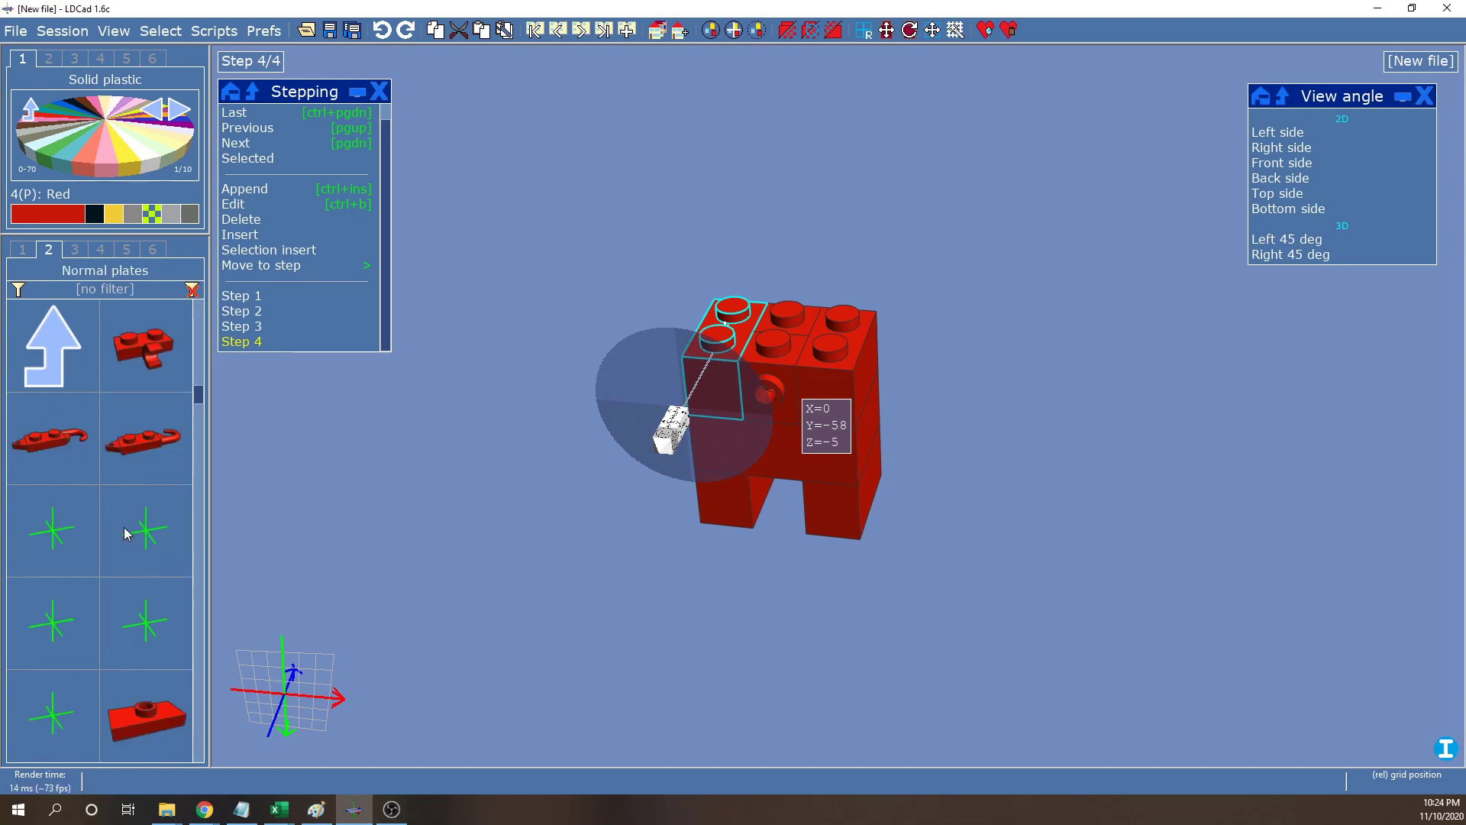
scroll(129, 550, "down", 5)
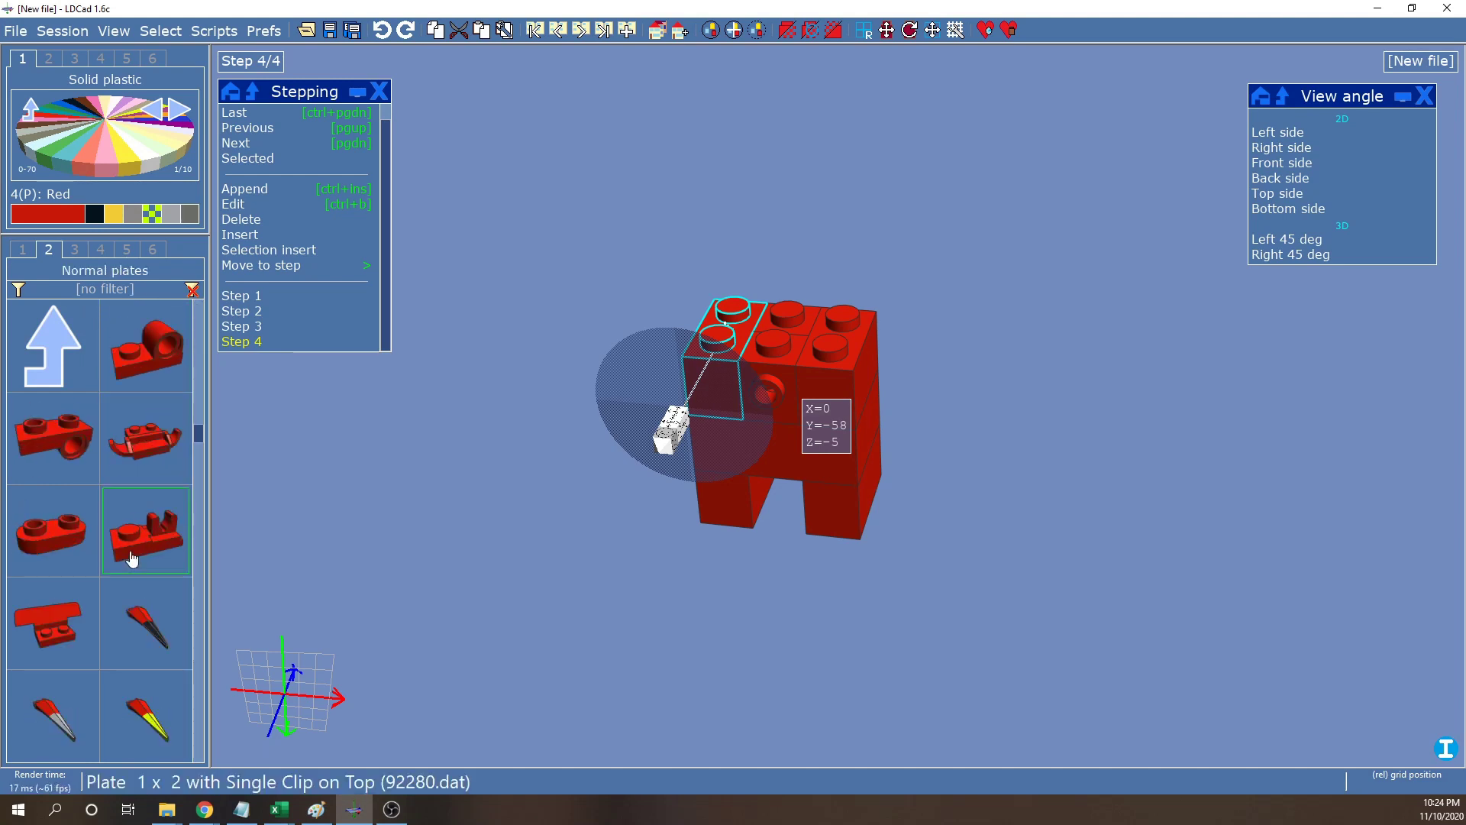
scroll(114, 573, "down", 3)
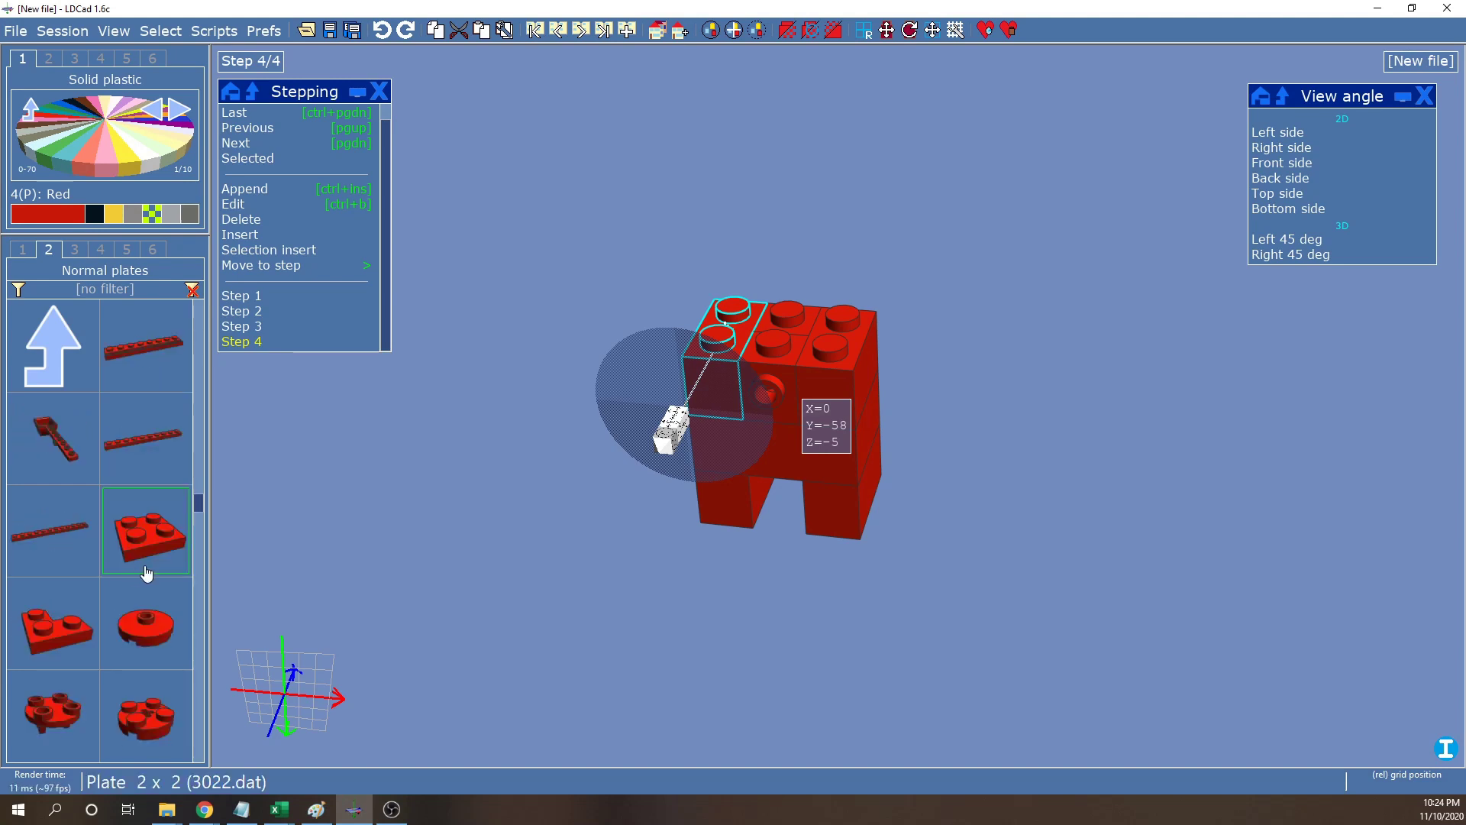
scroll(102, 589, "down", 3)
scroll(102, 589, "down", 2)
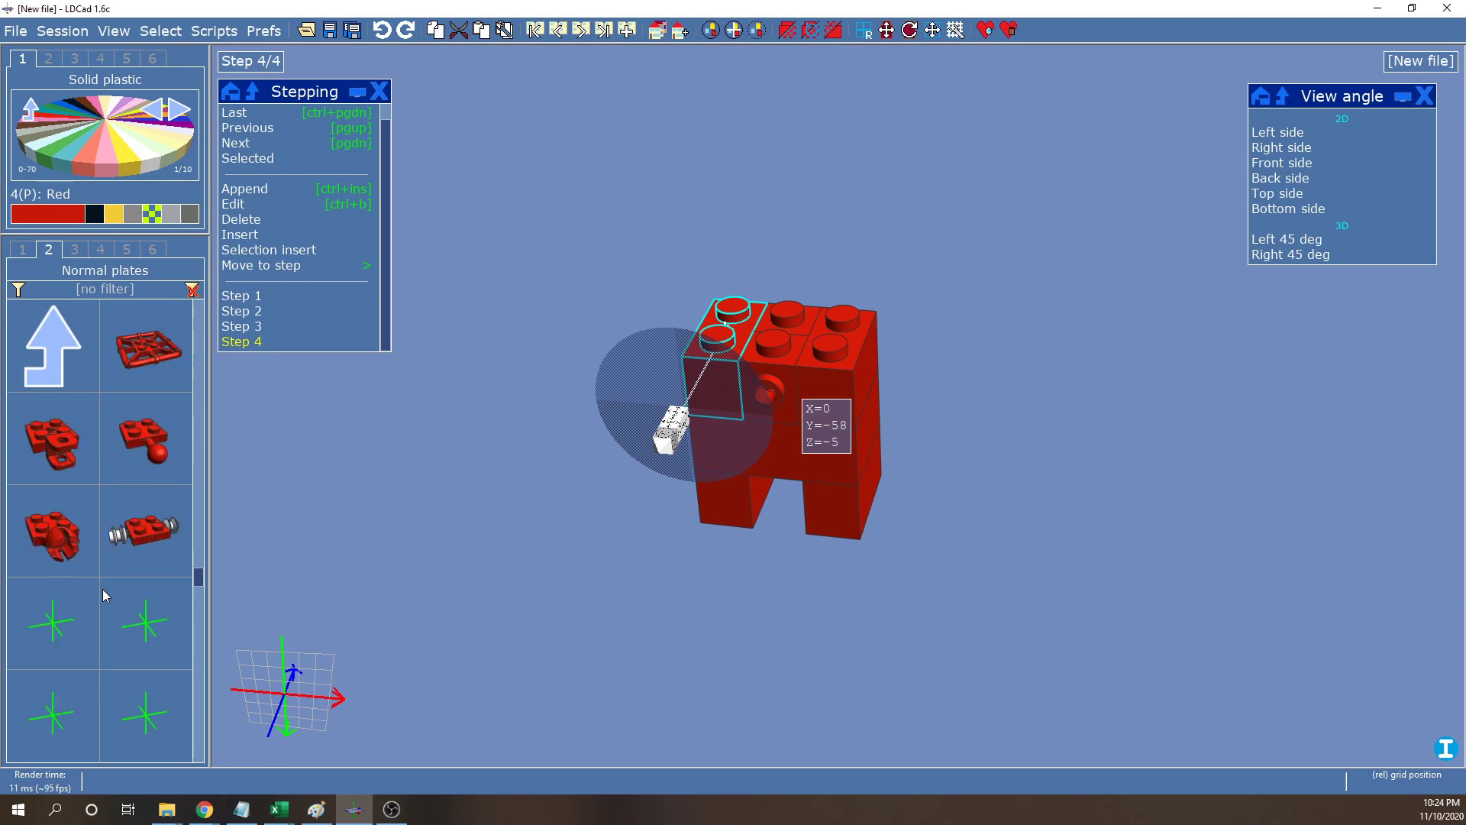
left_click_drag(151, 727, 781, 290)
right_click_drag(797, 162, 809, 227)
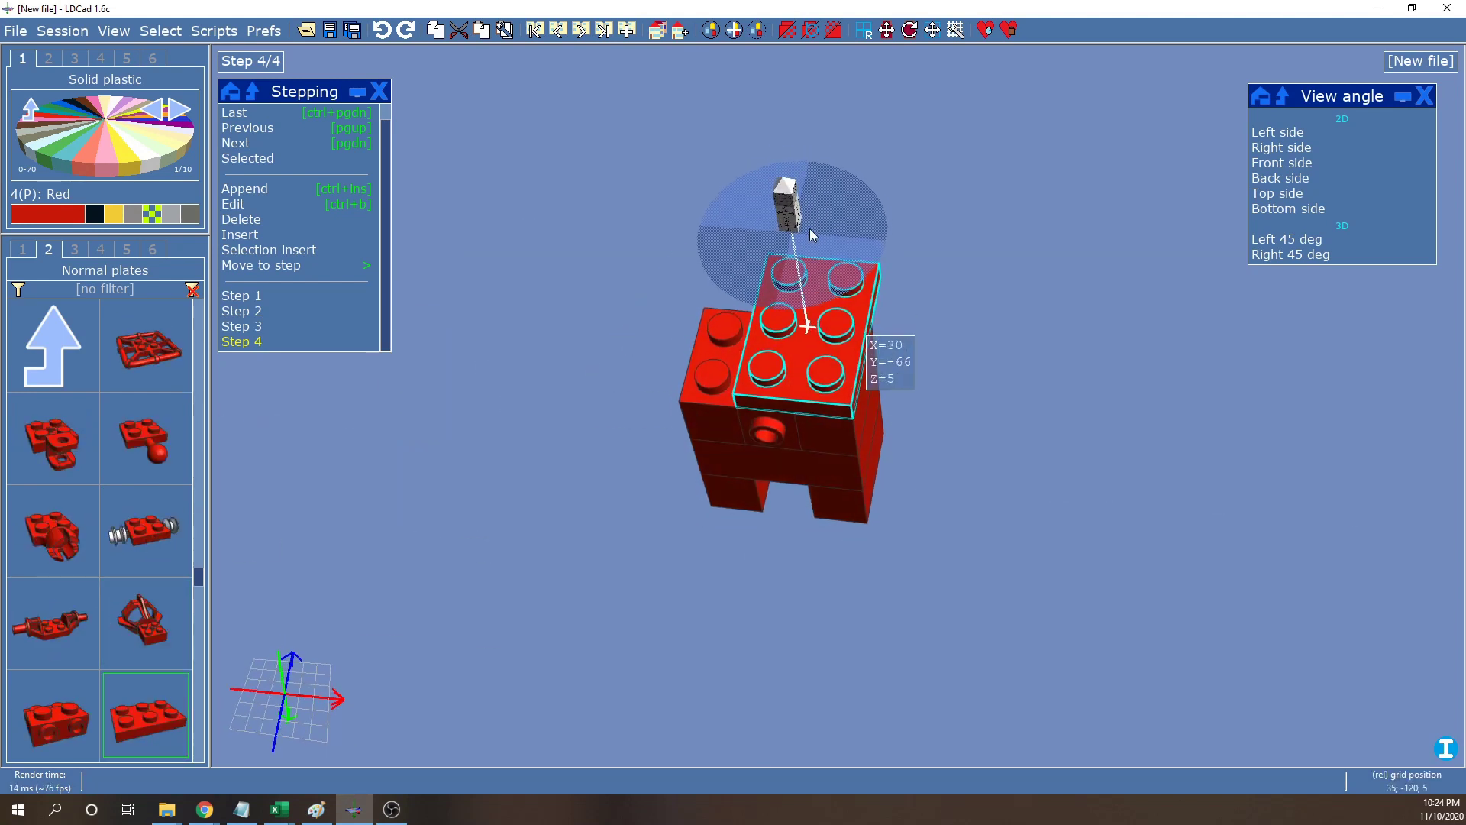
left_click_drag(850, 218, 646, 353)
right_click_drag(606, 538, 507, 465)
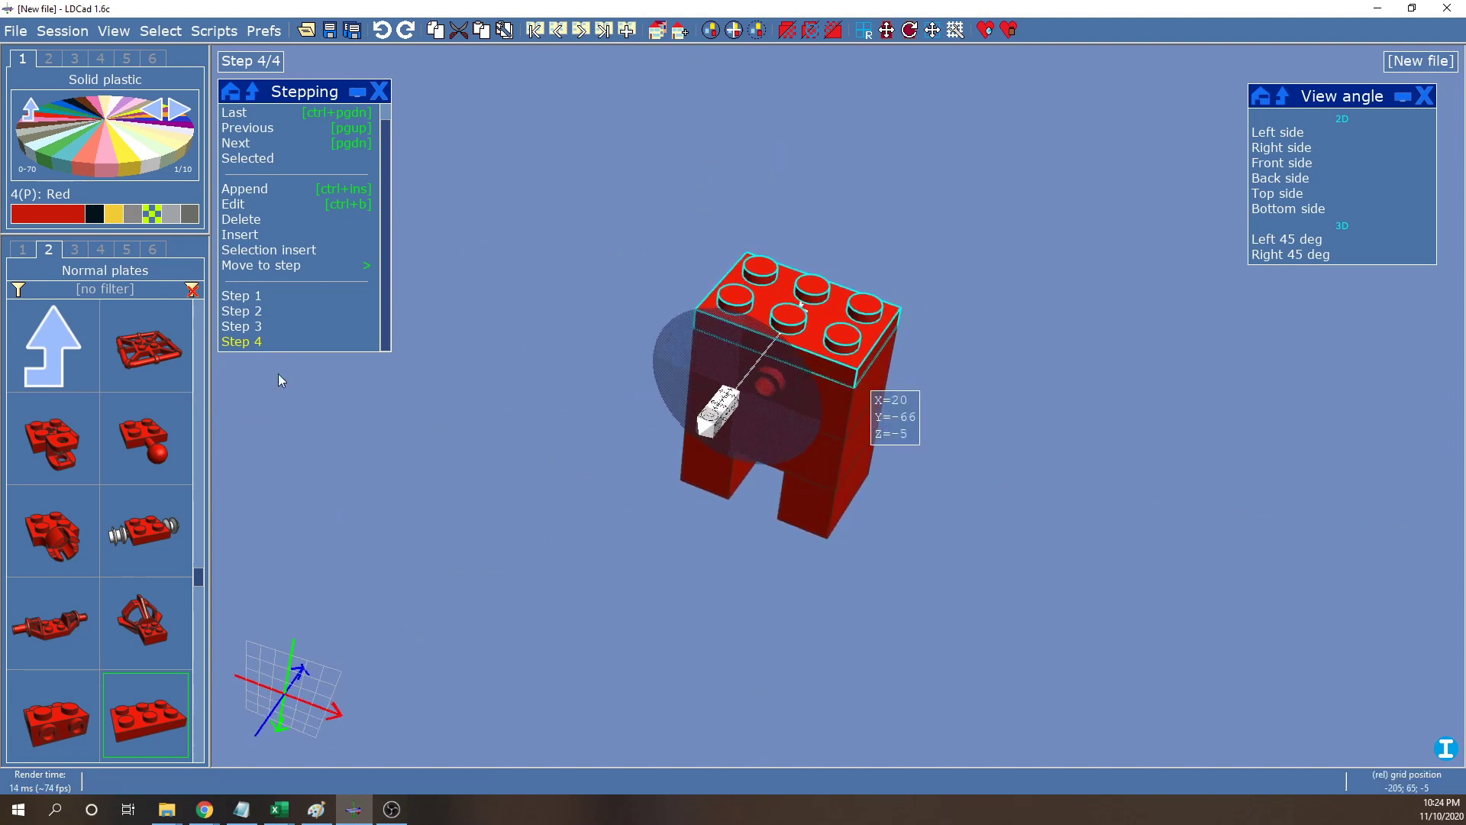
right_click_drag(1088, 299, 1045, 268)
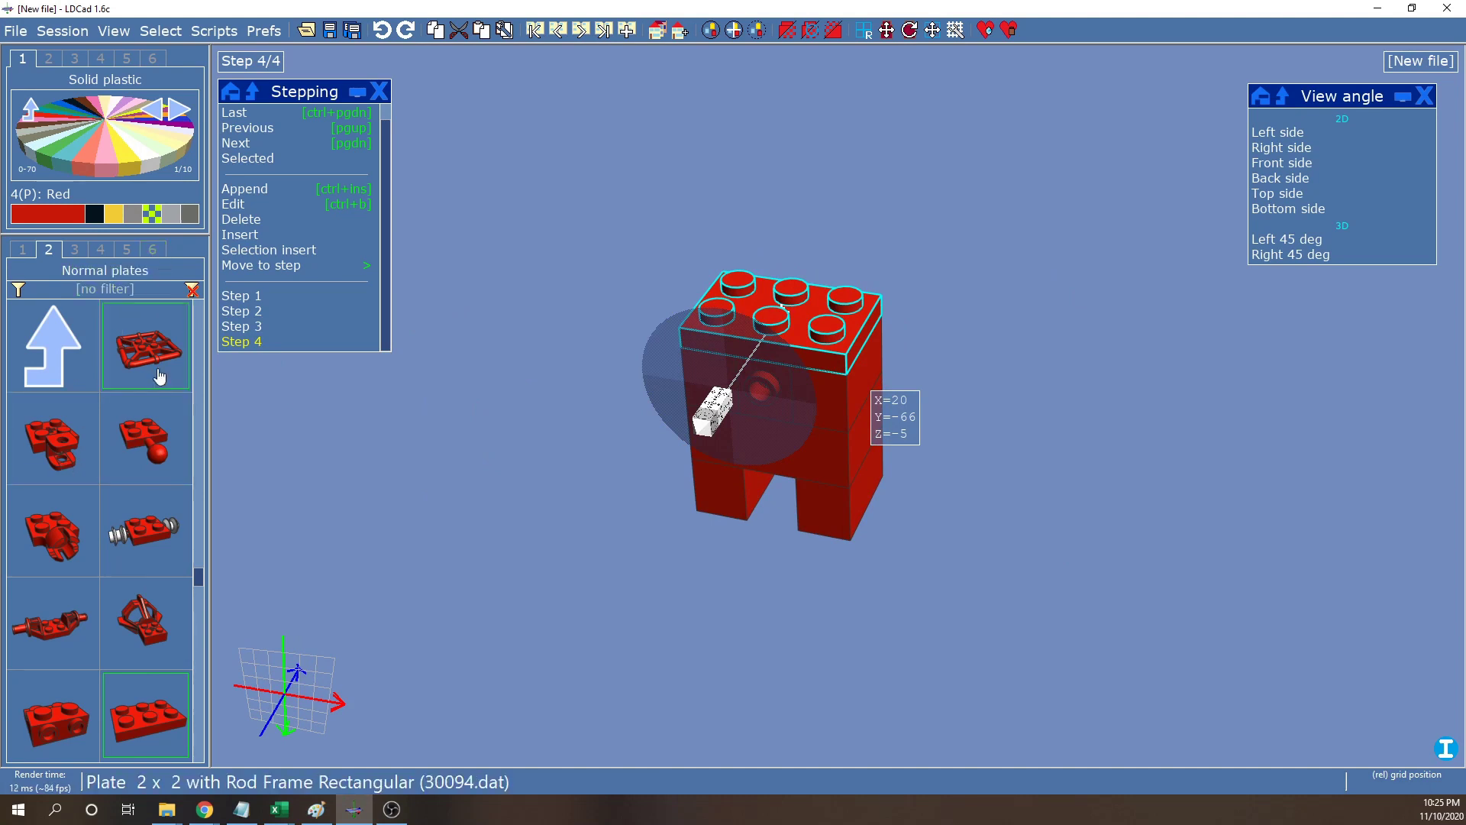
Look into the Favorites group in part bin view 6 and return to the main group
left_click(154, 249)
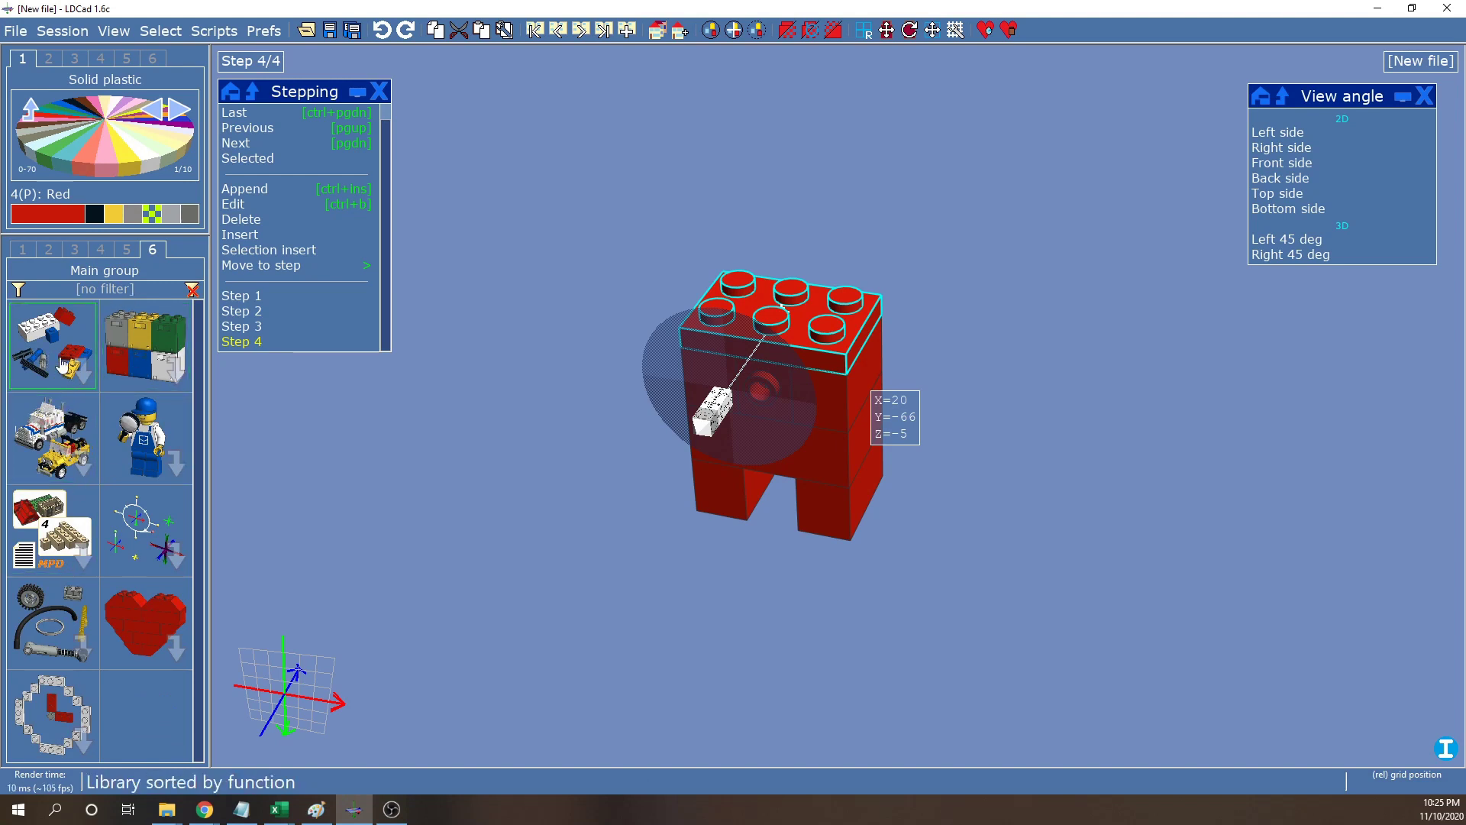
left_click(60, 327)
left_click(60, 326)
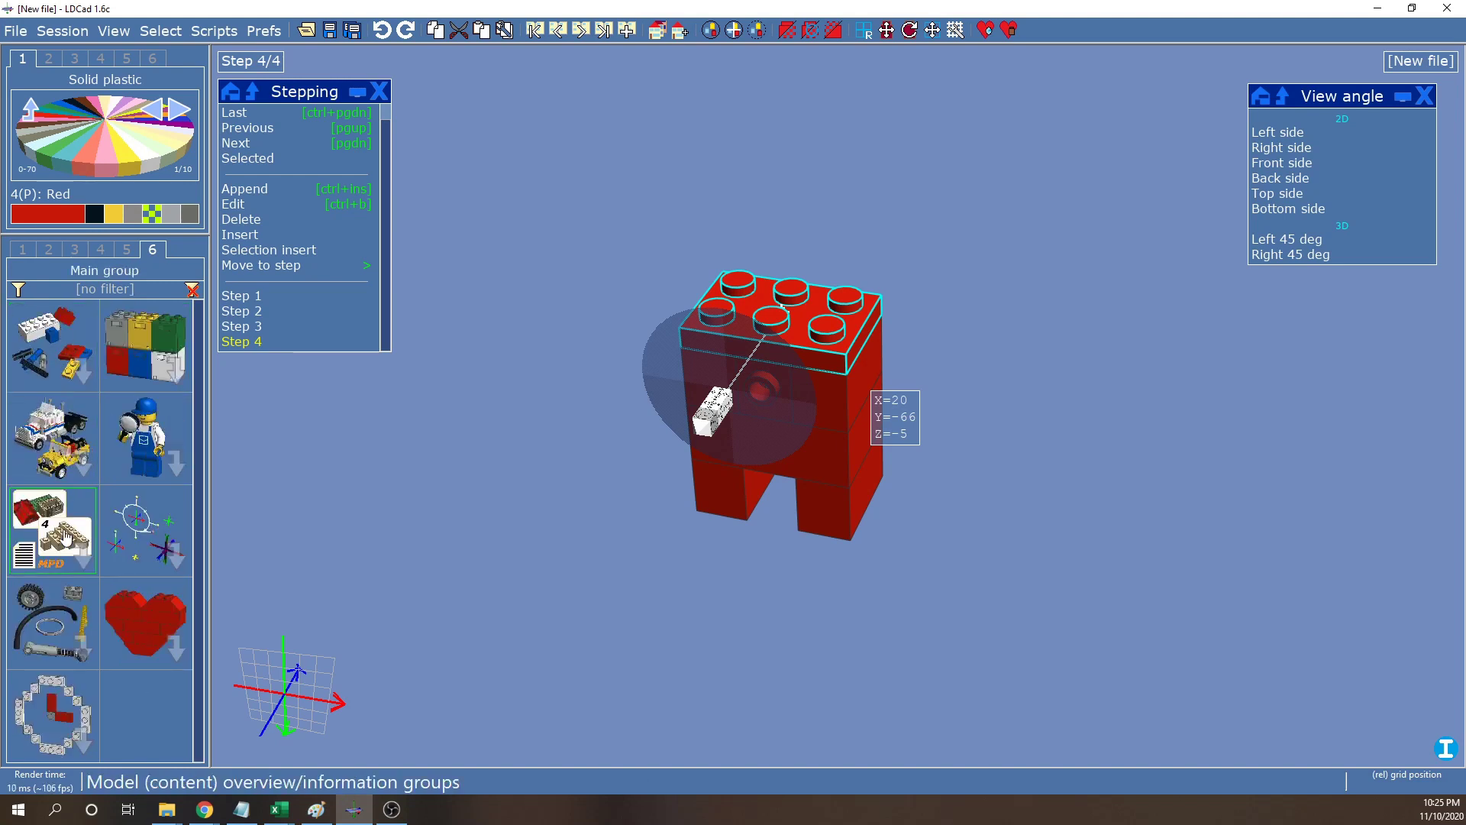
left_click(153, 622)
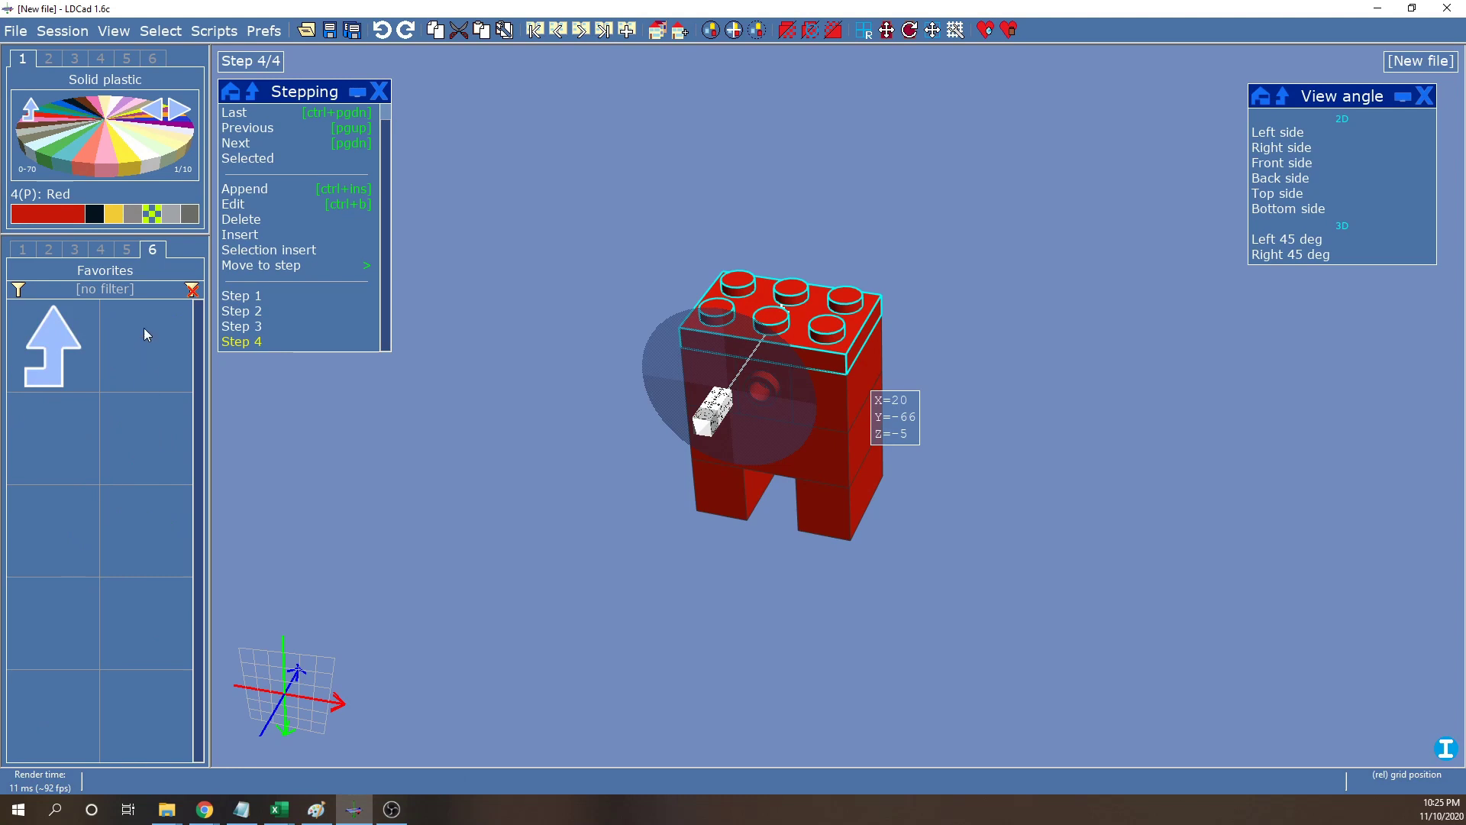
left_click(84, 359)
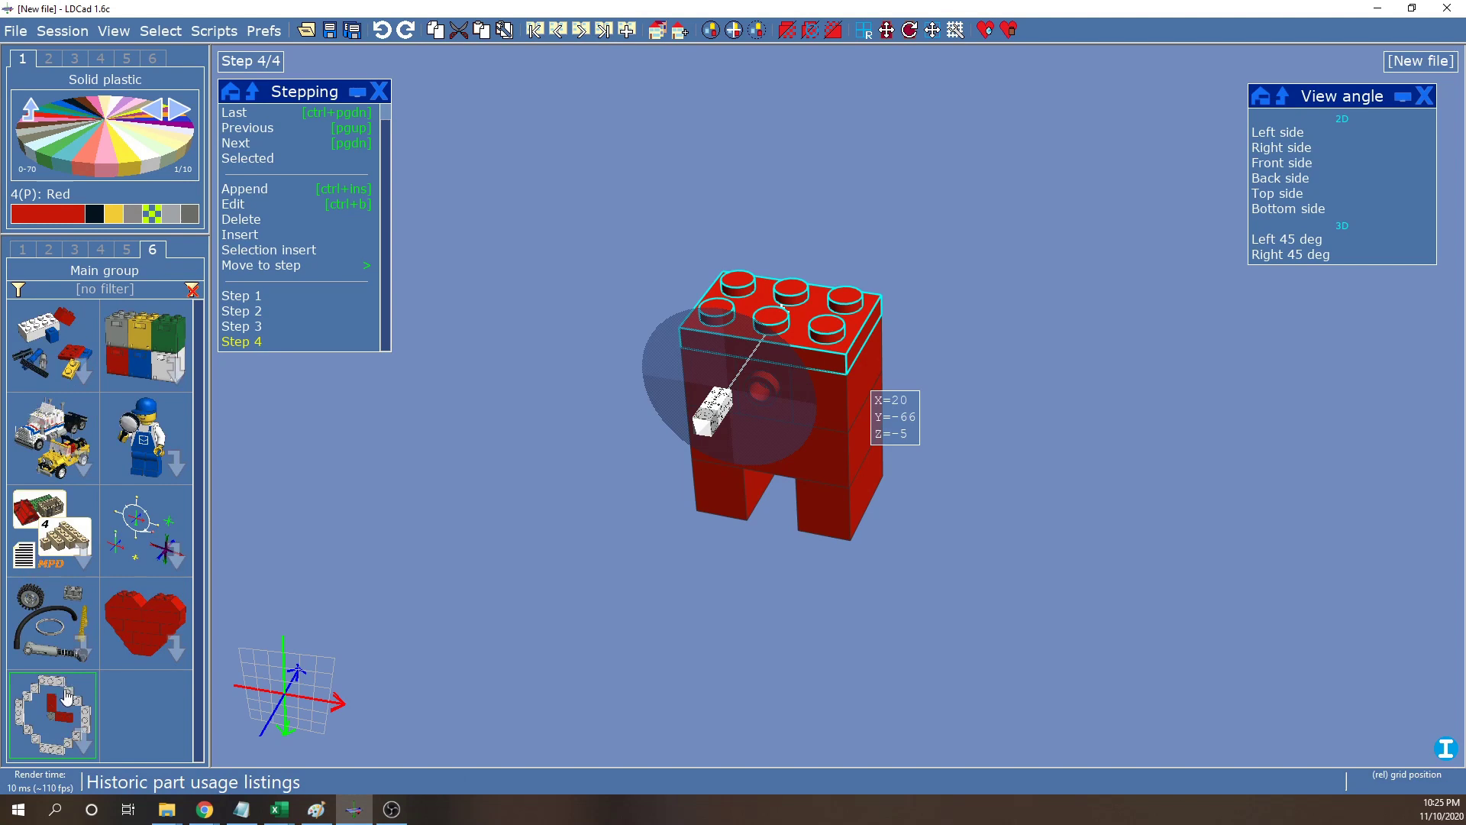
Open the All listing in the part usage history and look through the previously used parts
left_click(82, 709)
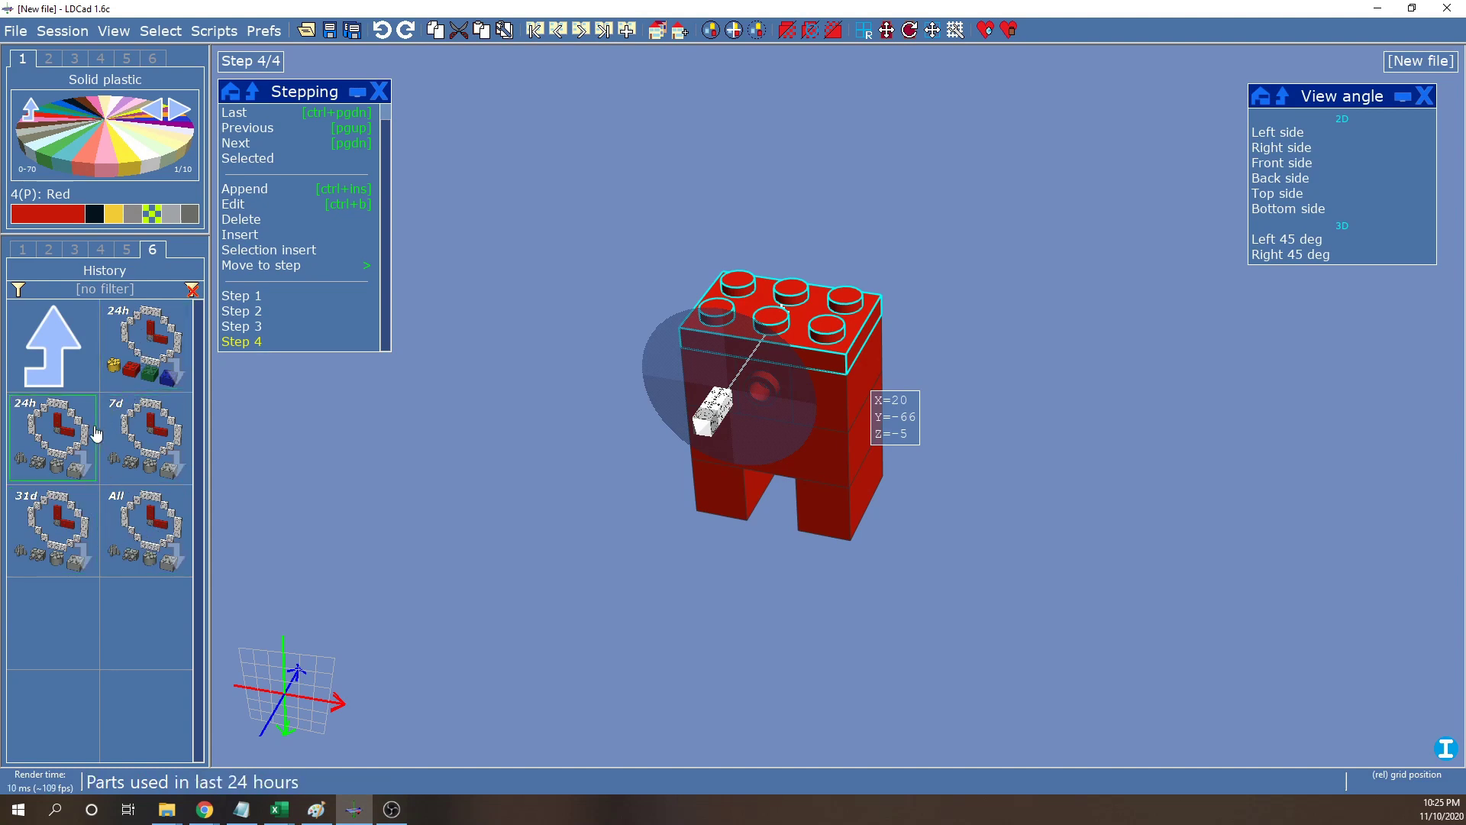
left_click(151, 540)
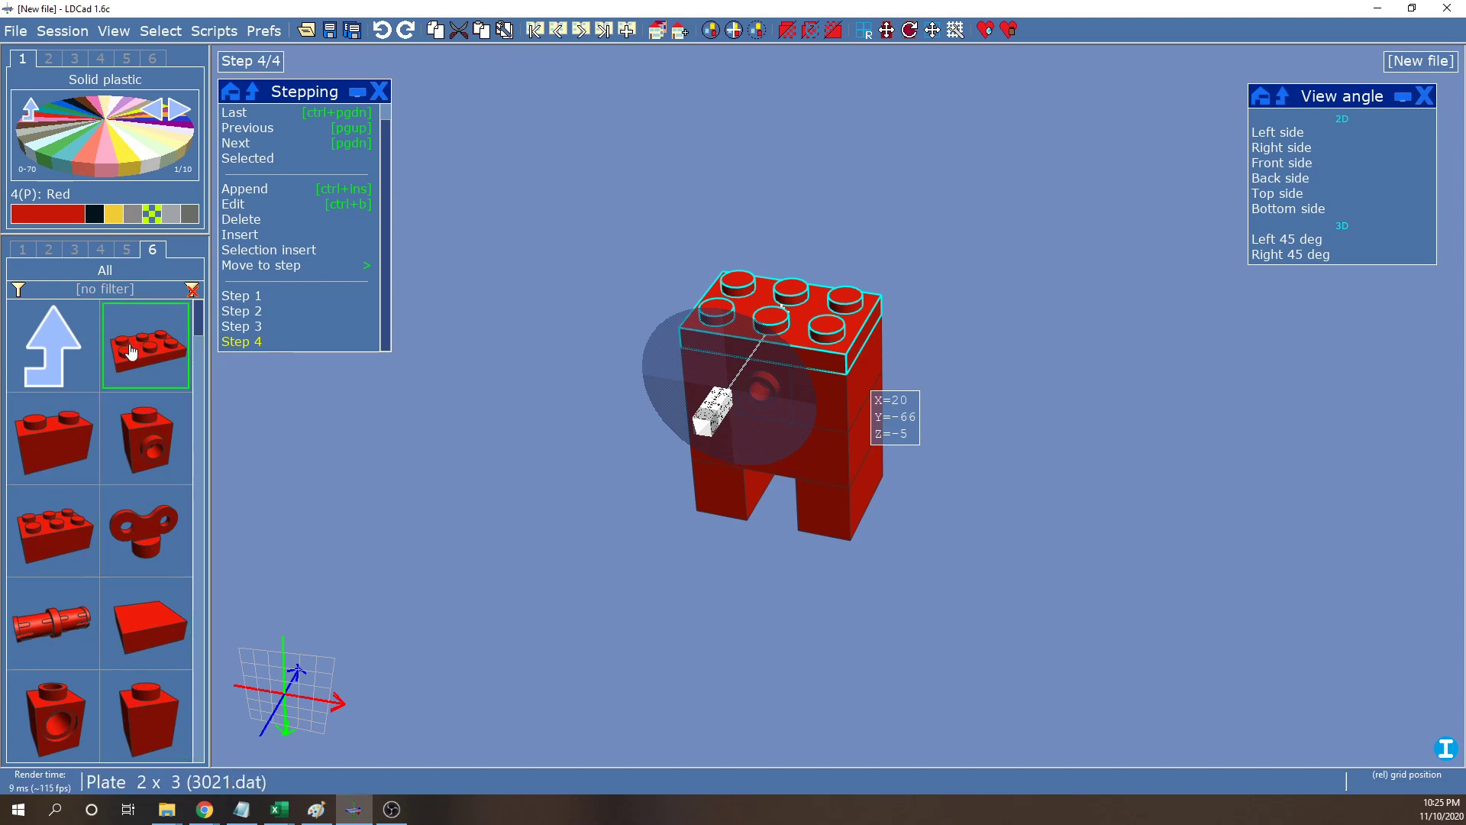
scroll(111, 527, "down", 3)
scroll(116, 524, "up", 2)
scroll(125, 524, "up", 1)
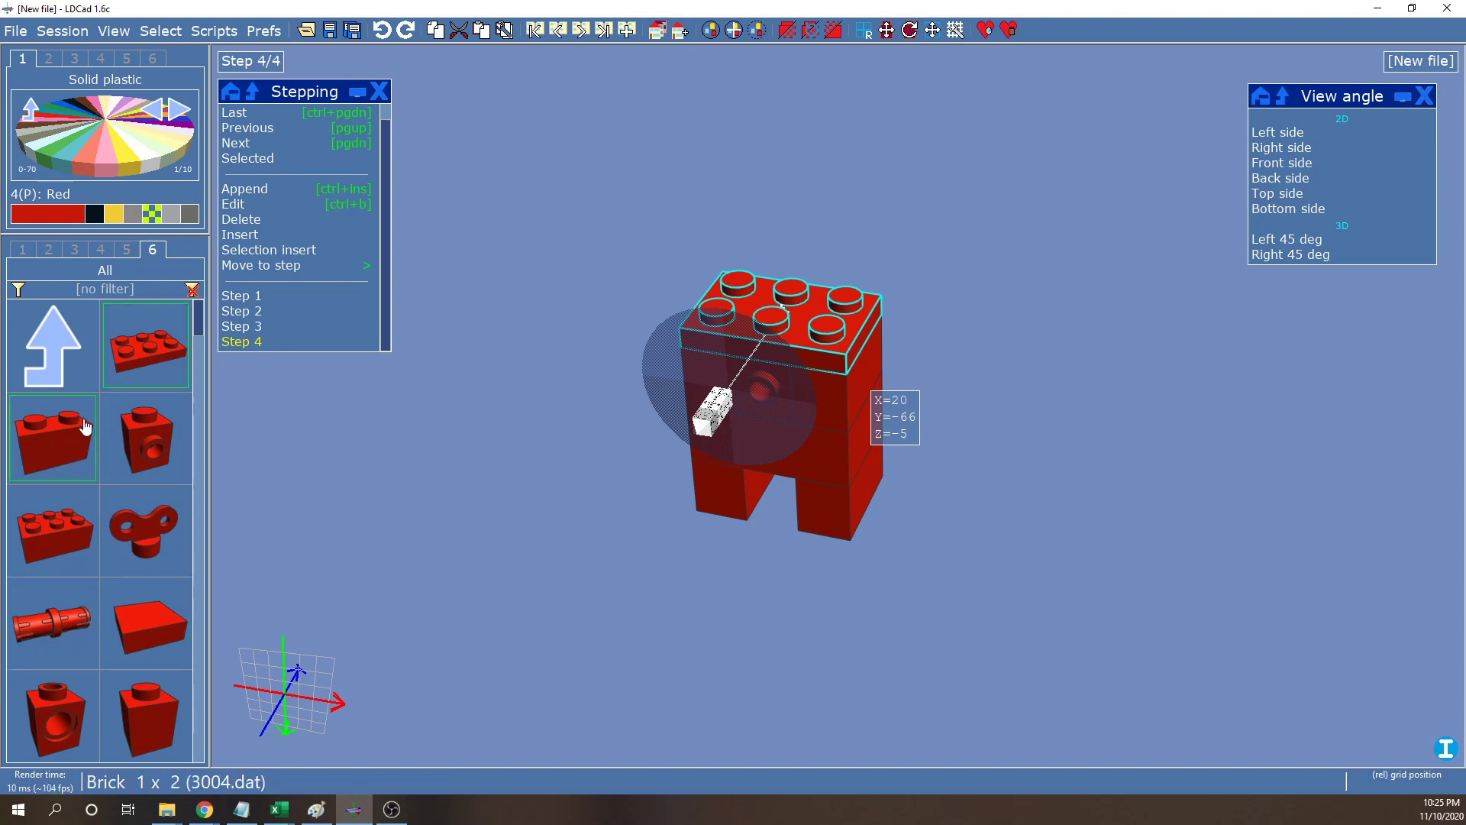
scroll(153, 476, "down", 4)
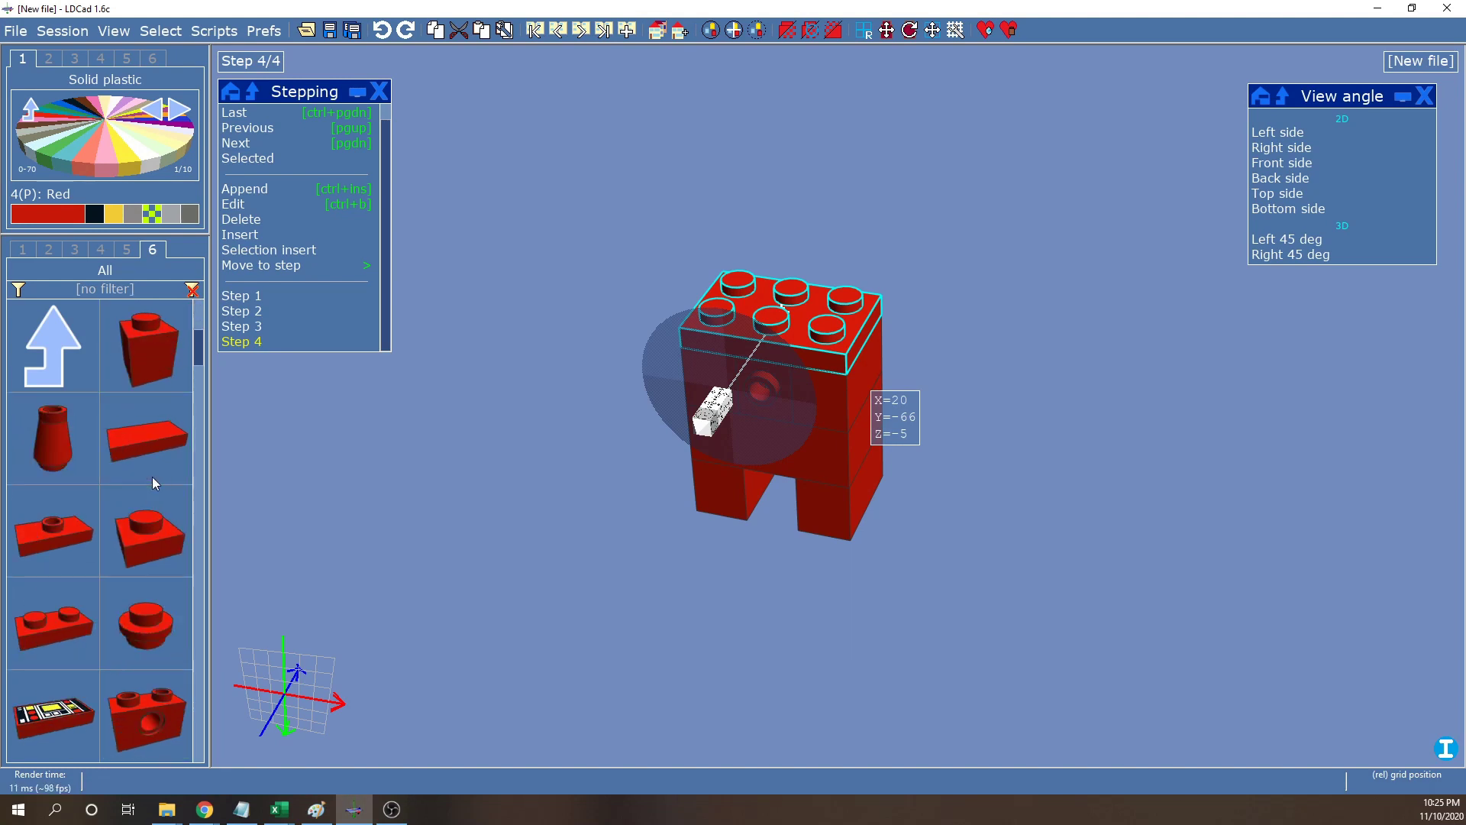
scroll(152, 488, "up", 3)
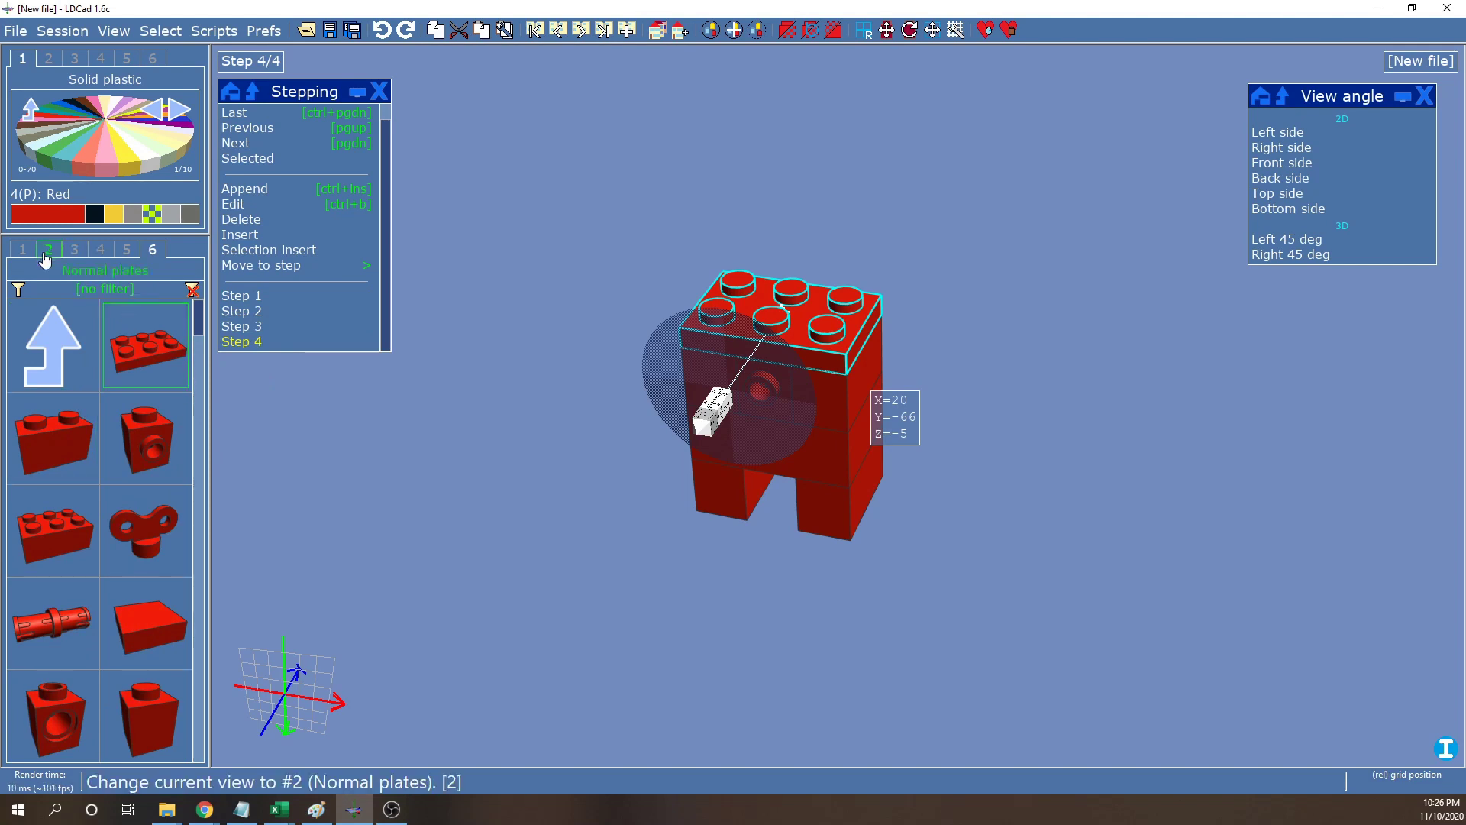
Append building step 5 to the model
left_click(245, 190)
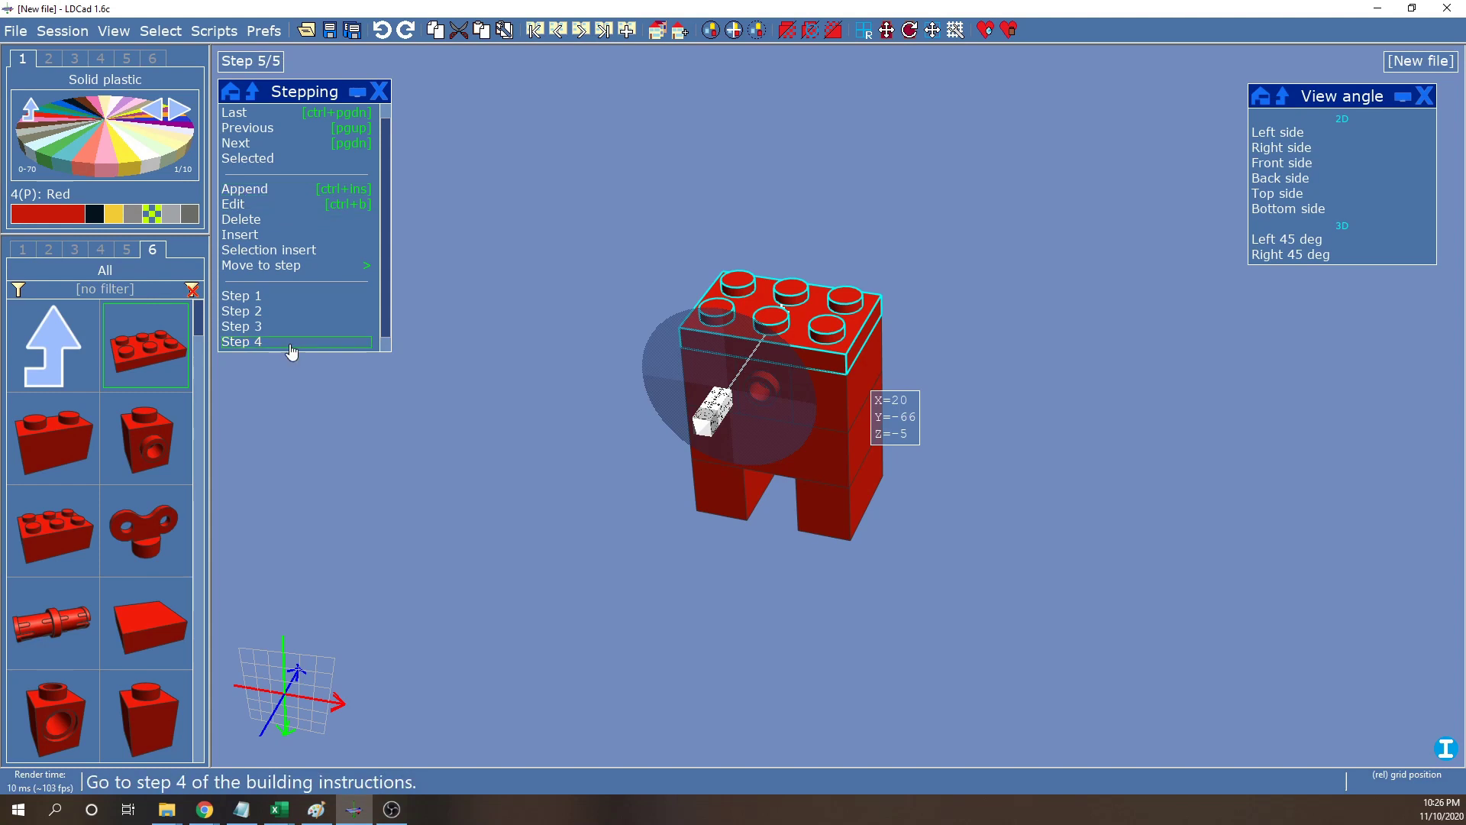
Place a black Plate 1 x 1 (3024.dat) at X=20, Y=-74, Z=-15 and a red one behind it at Z=5
scroll(291, 347, "down", 1)
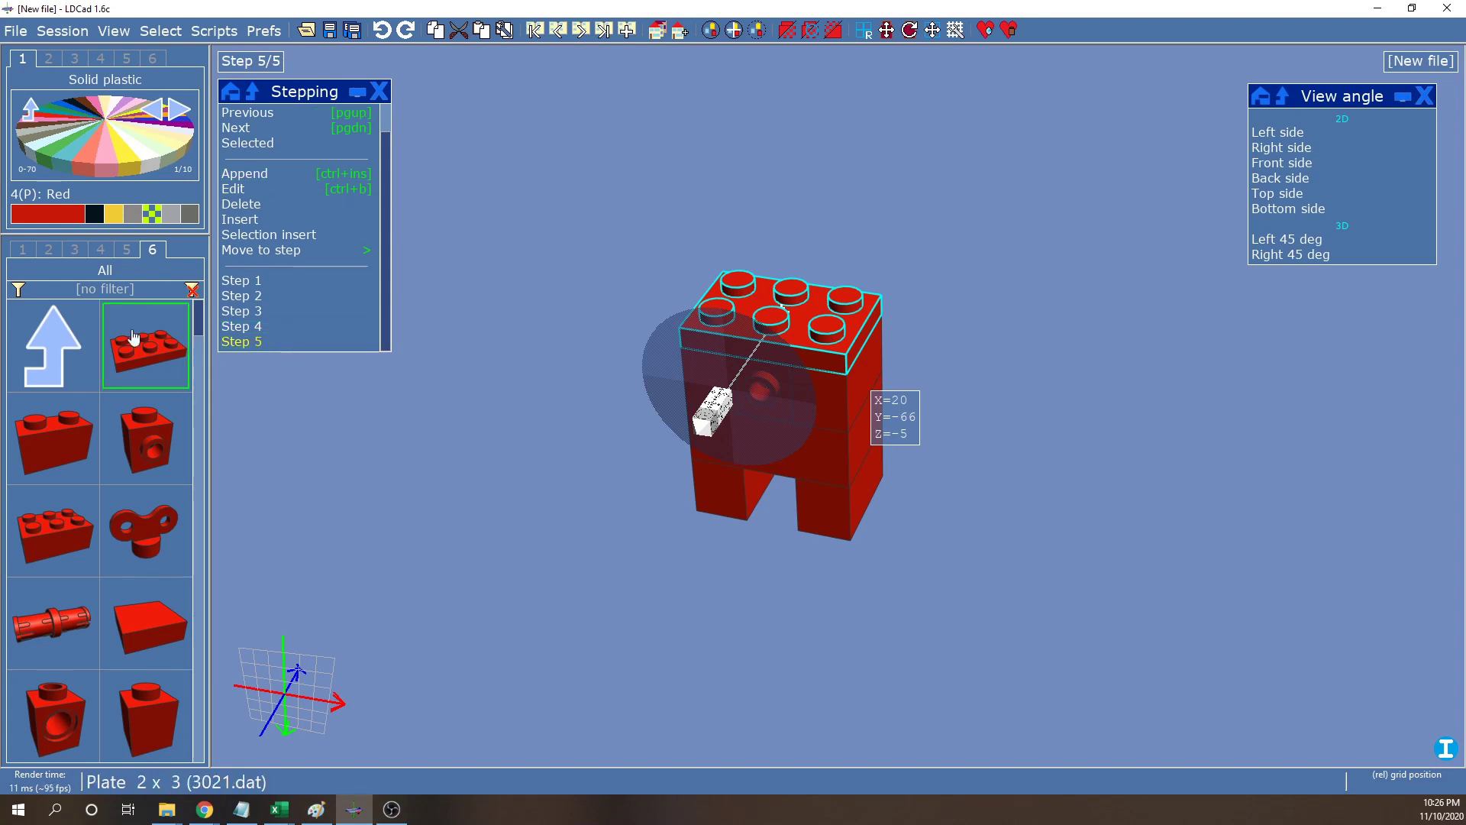
left_click(51, 254)
left_click_drag(200, 579, 213, 296)
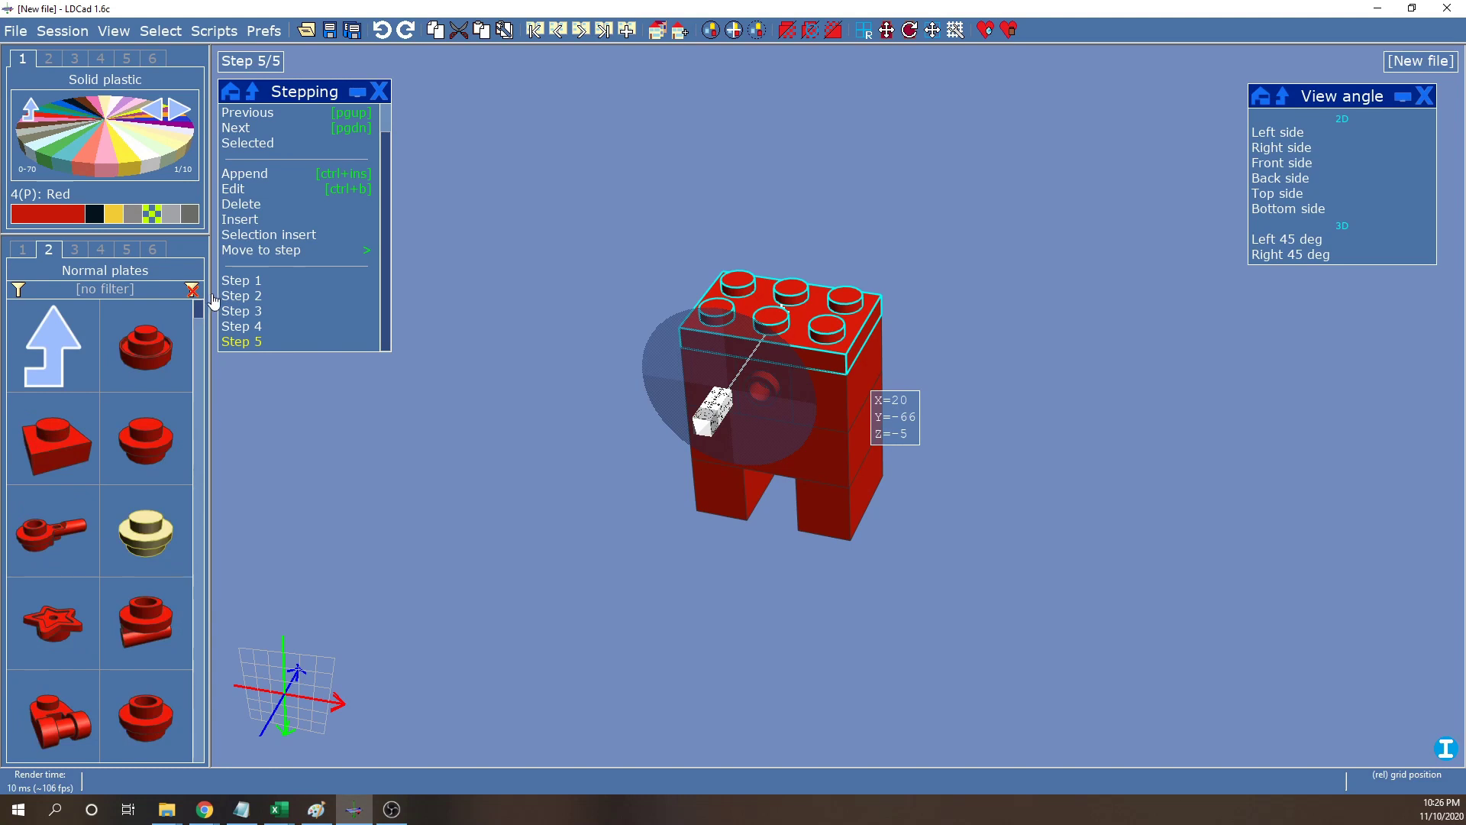
left_click(96, 216)
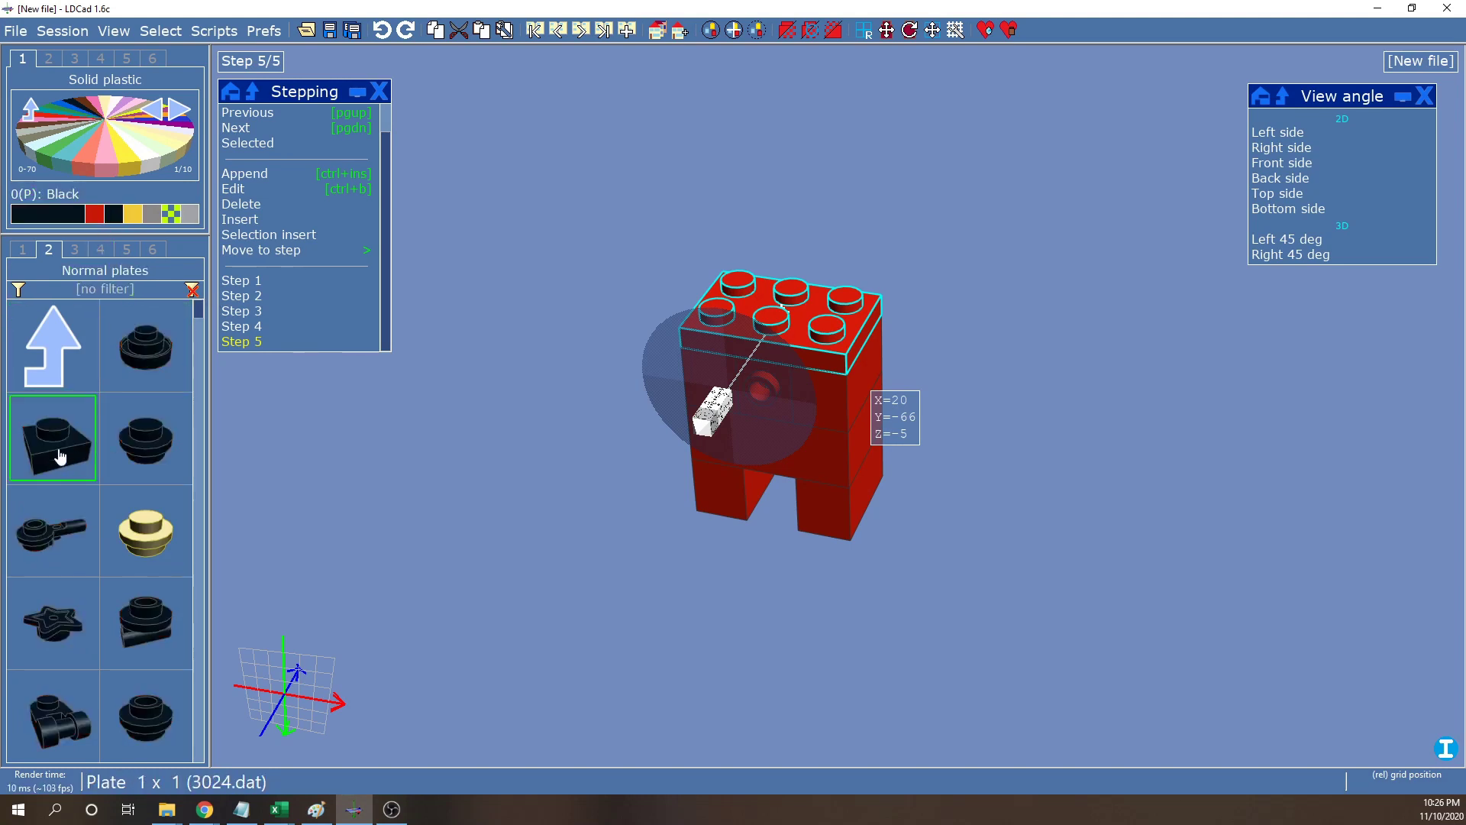
left_click_drag(56, 456, 754, 300)
right_click_drag(805, 243, 803, 281)
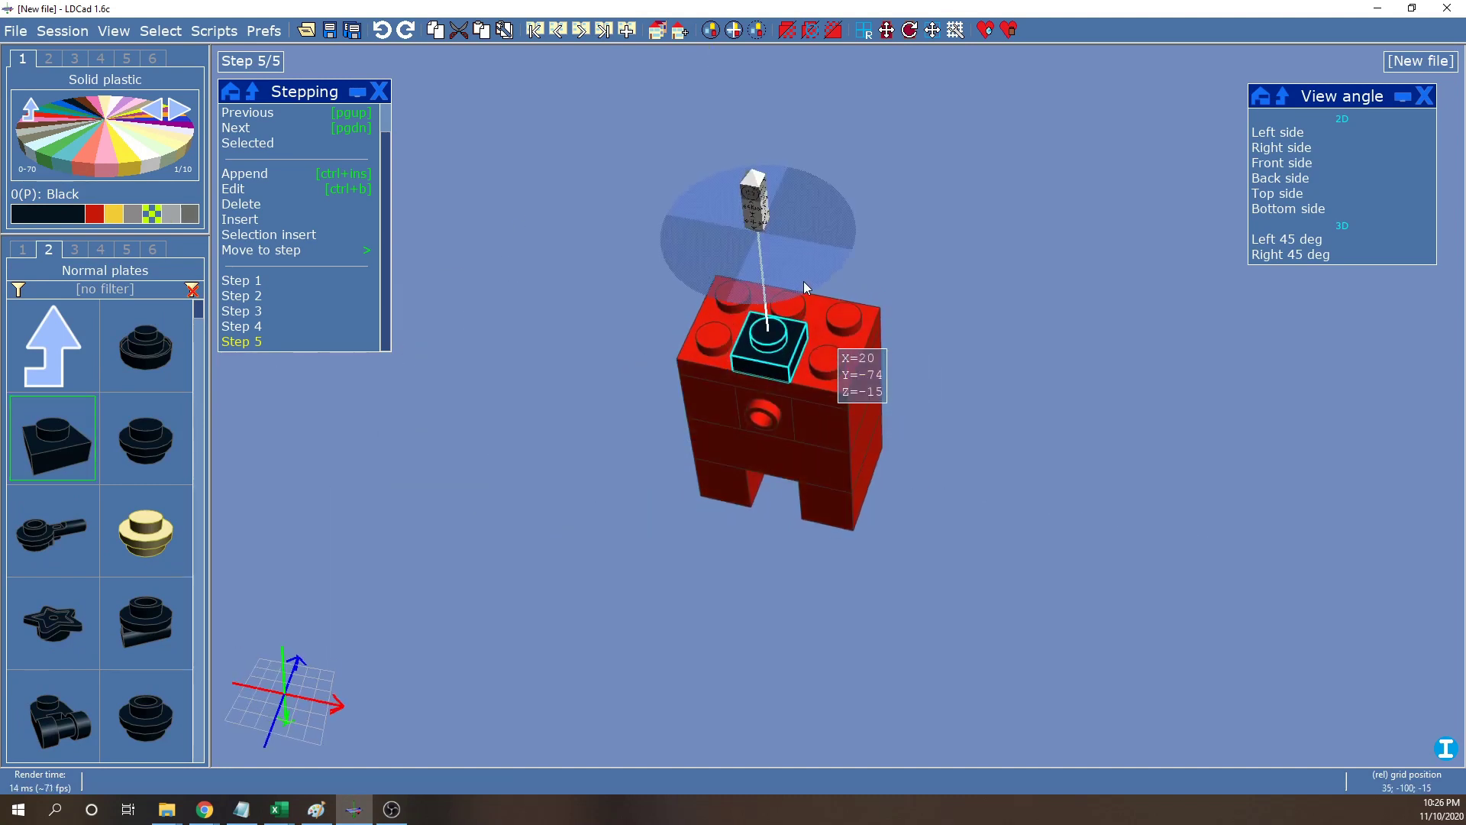
left_click(95, 215)
left_click_drag(52, 439, 789, 293)
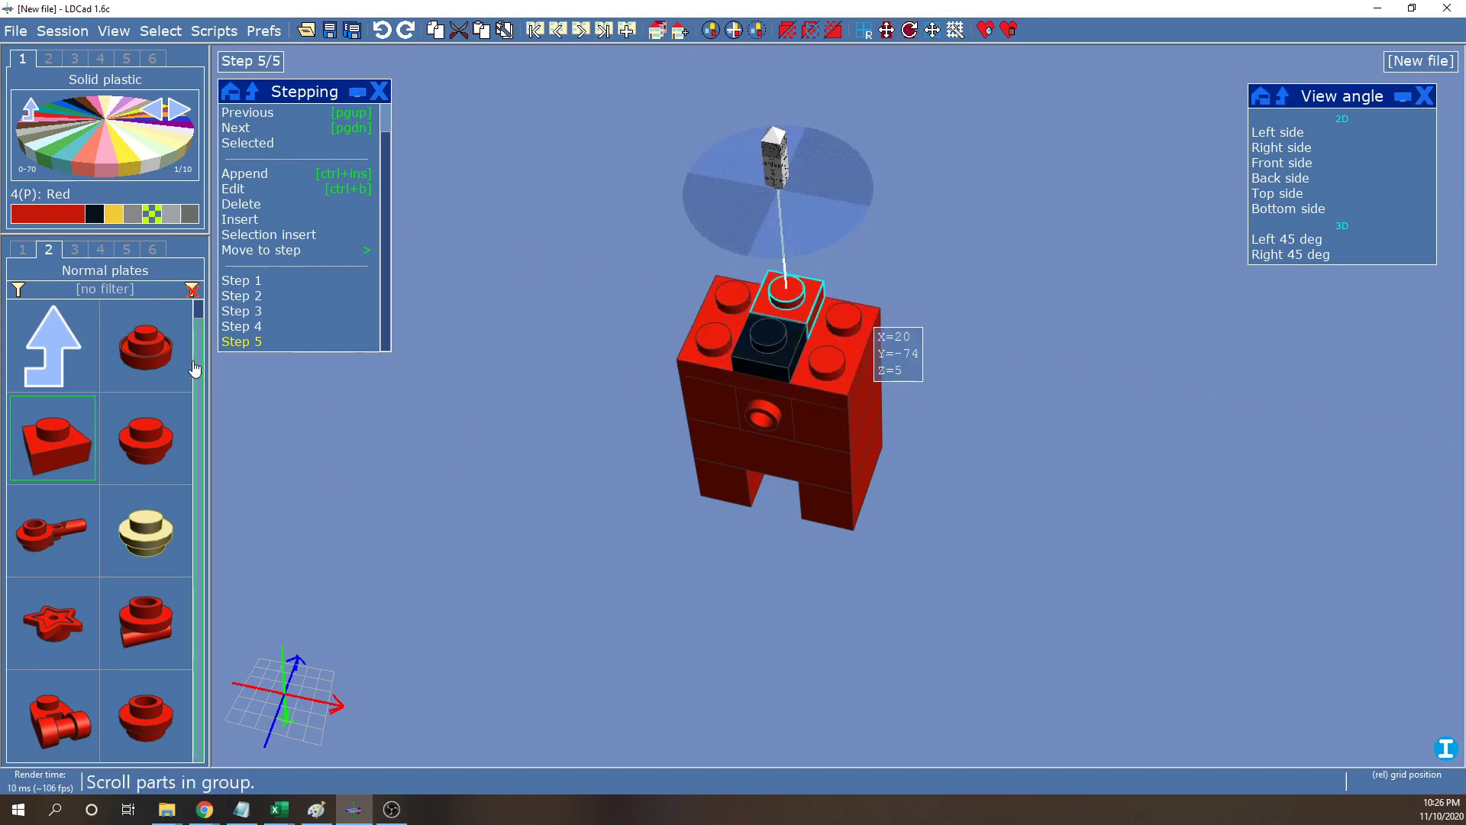
Place two red Plate 1 x 2 (3023.dat) on the outer stud columns, flanking the 1 x 1 plates, at Y=-74
scroll(112, 481, "down", 3)
scroll(112, 481, "down", 4)
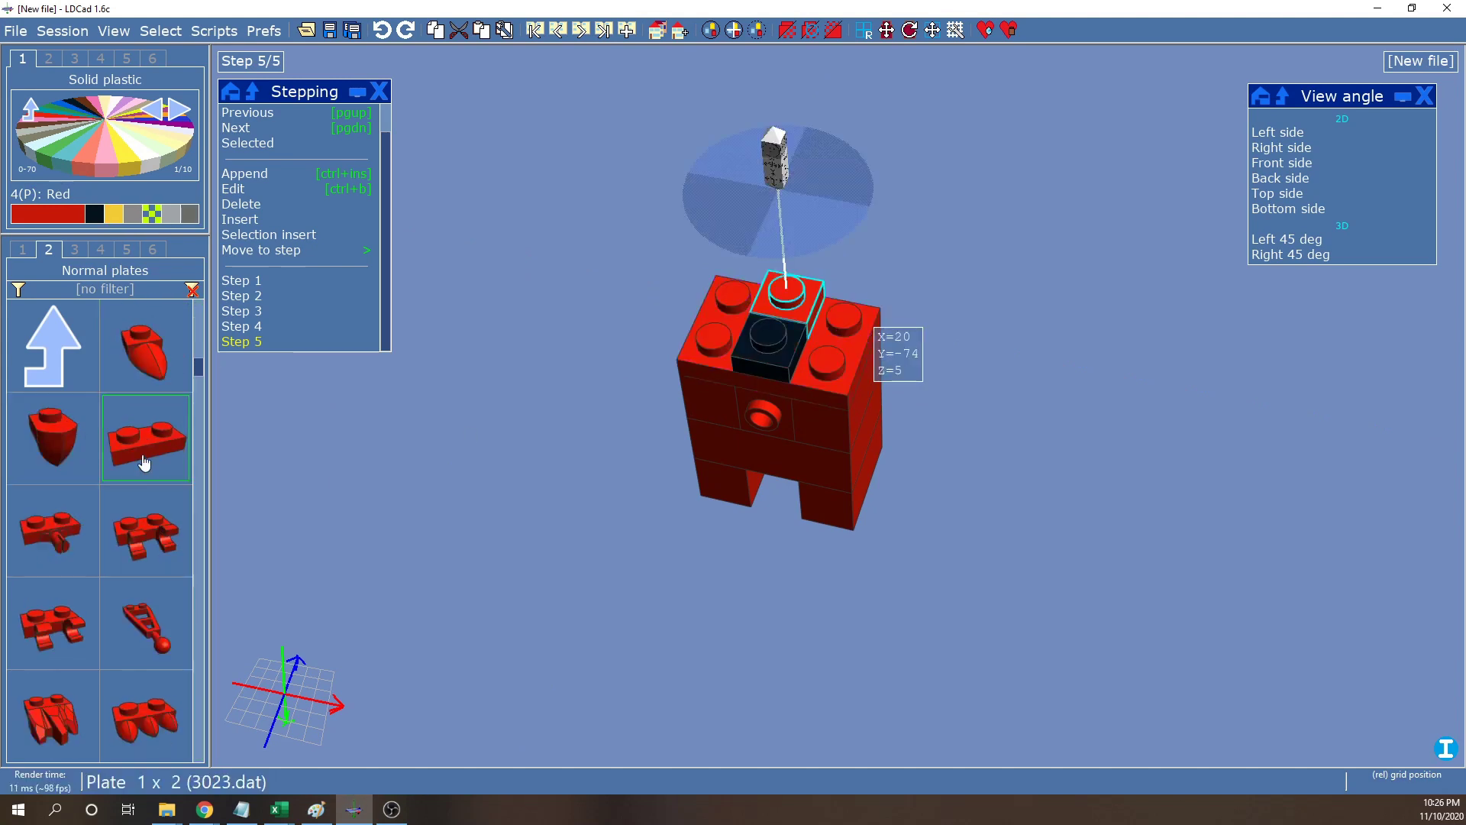
left_click_drag(143, 455, 823, 319)
left_click_drag(816, 382, 718, 260)
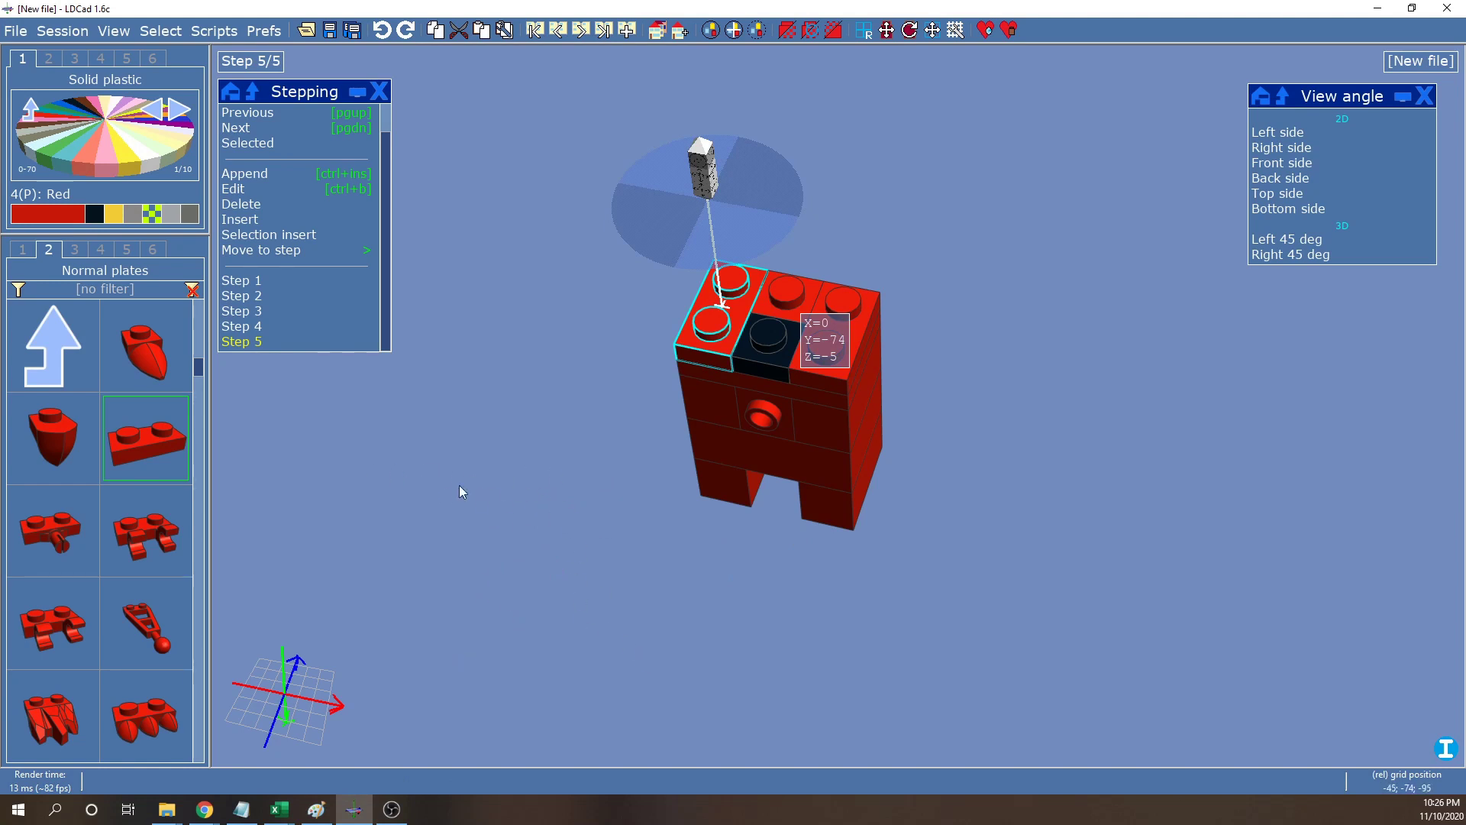
Append building step 6 and place copies of the side-stud brick on both front corners, at Y=-98, Z=-15
left_click(272, 176)
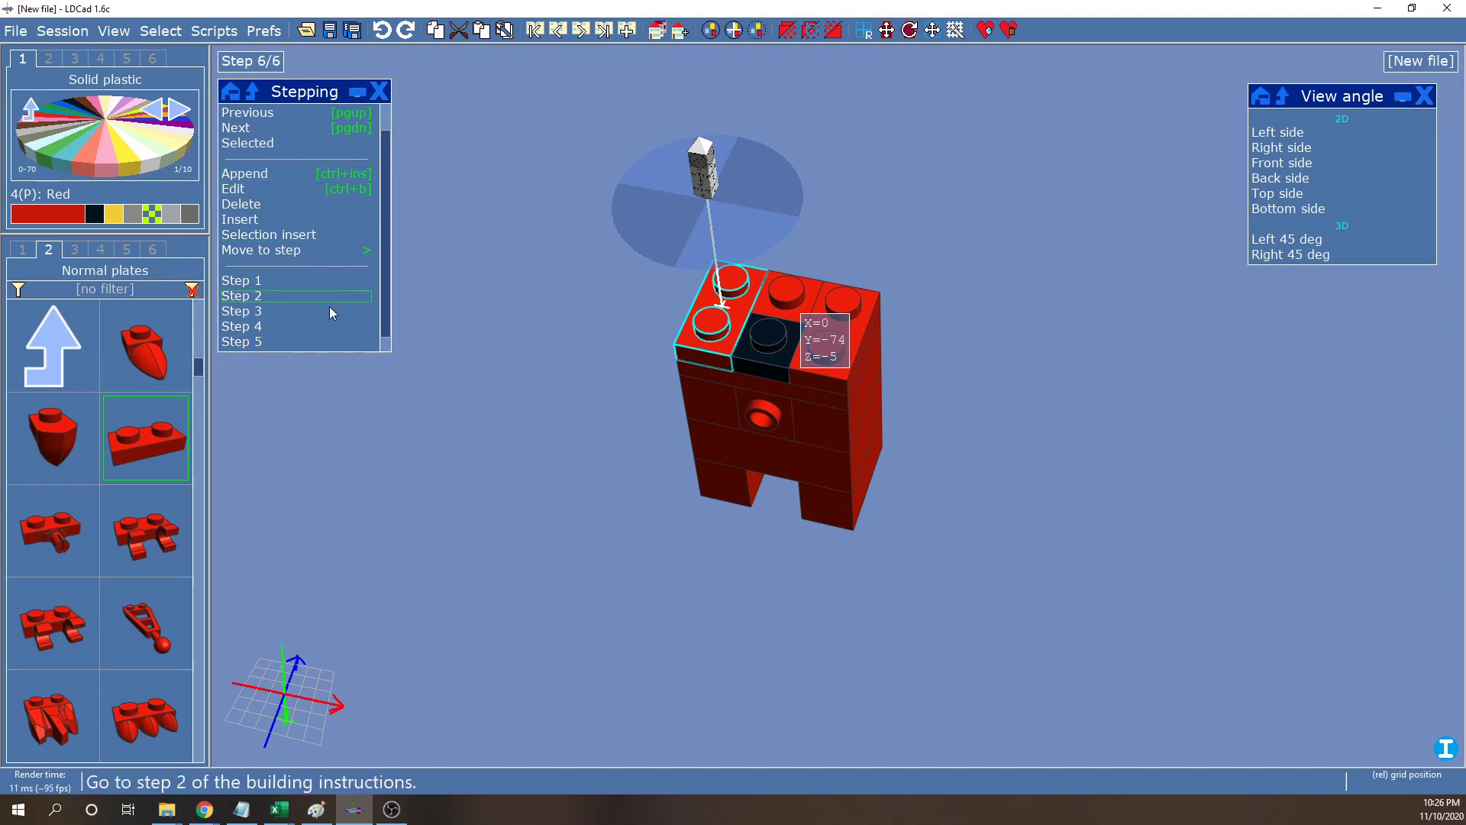
scroll(364, 350, "down", 1)
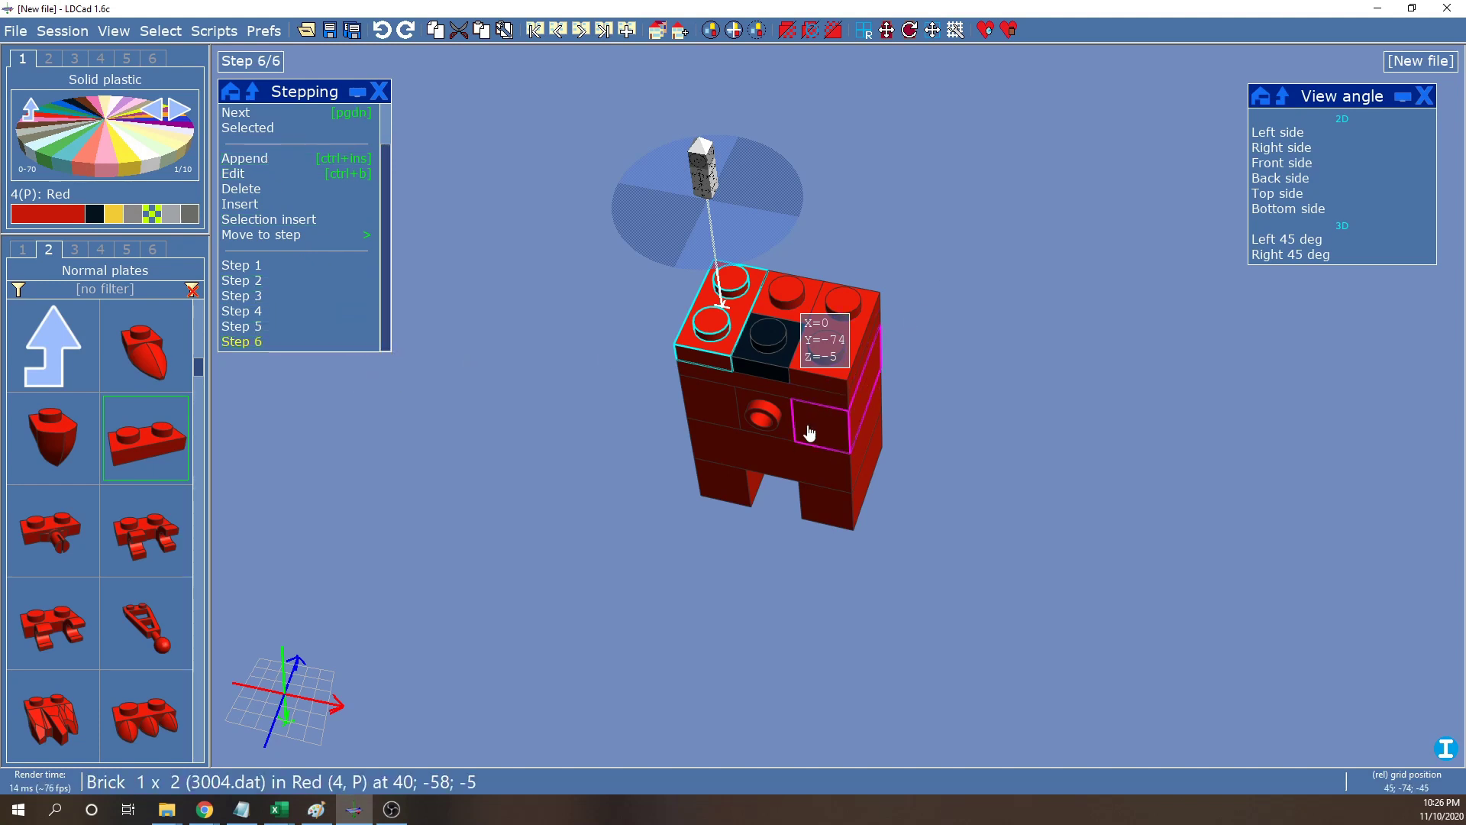
left_click(766, 430)
left_click_drag(766, 430, 704, 306)
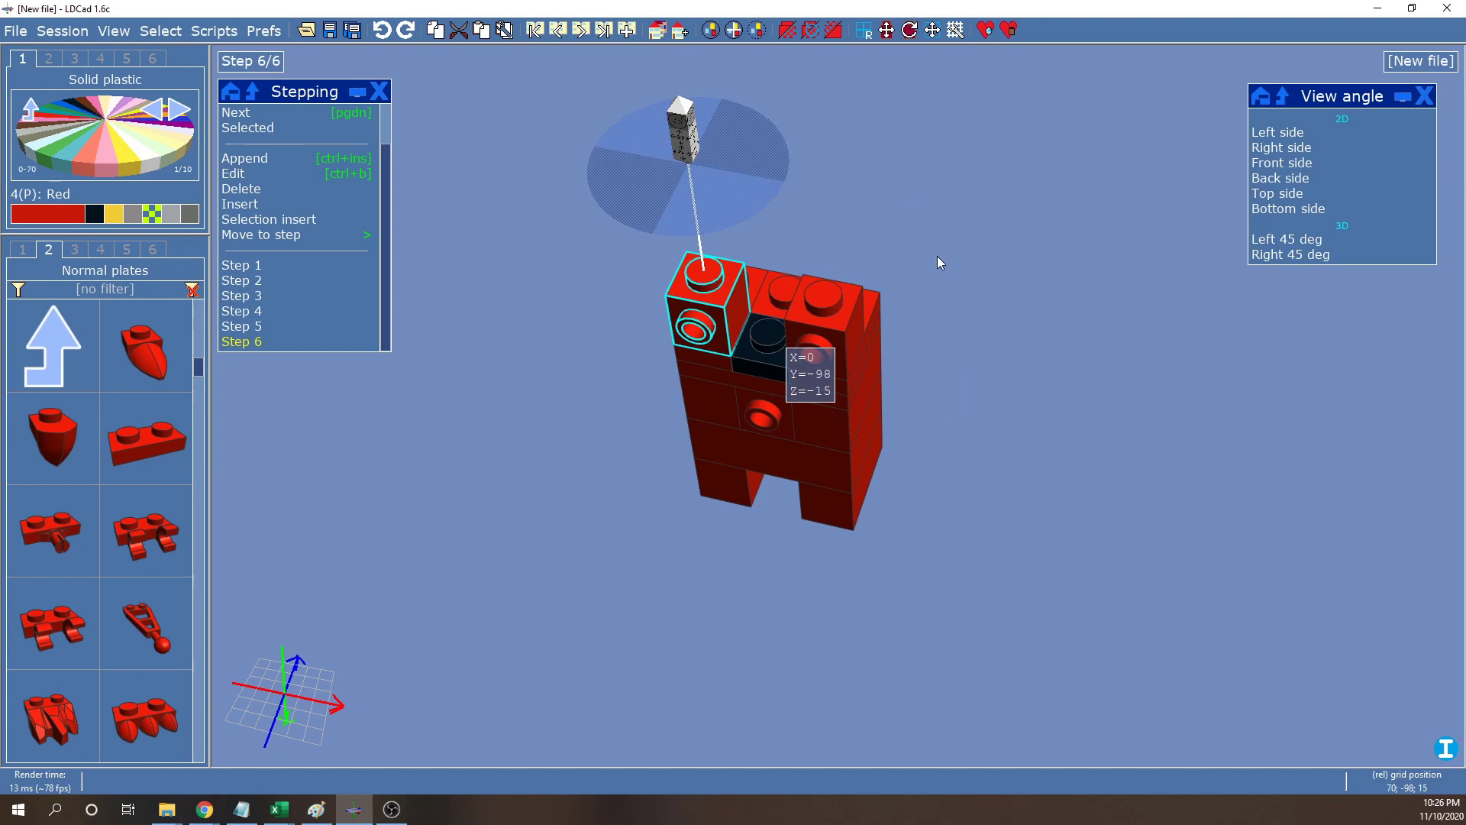
right_click_drag(937, 255, 933, 280)
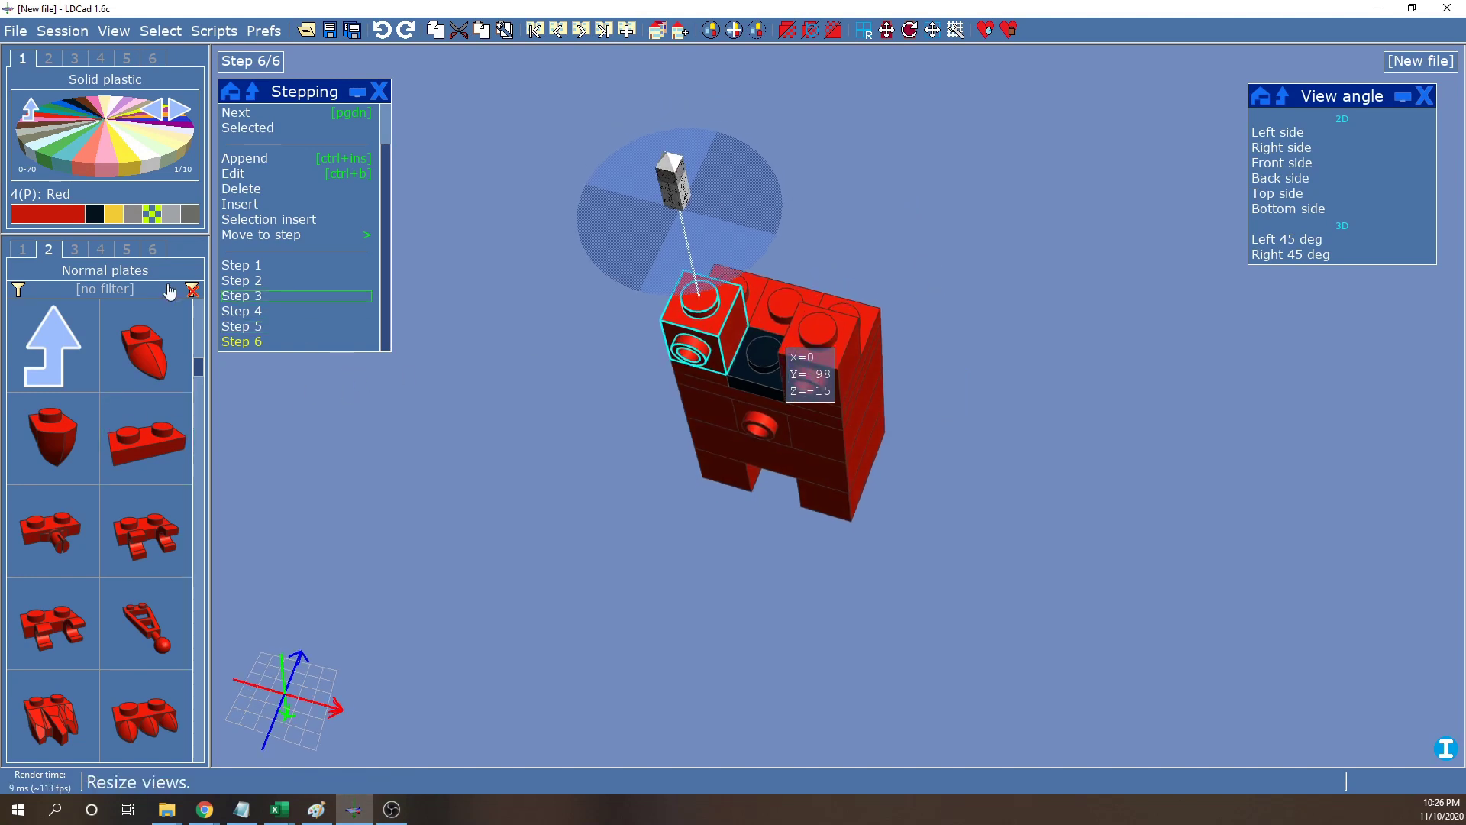
Place a red 1 x 2 plain brick between the two side-stud bricks, running front to back, at X=20, Y=-98, Z=-5
left_click(23, 250)
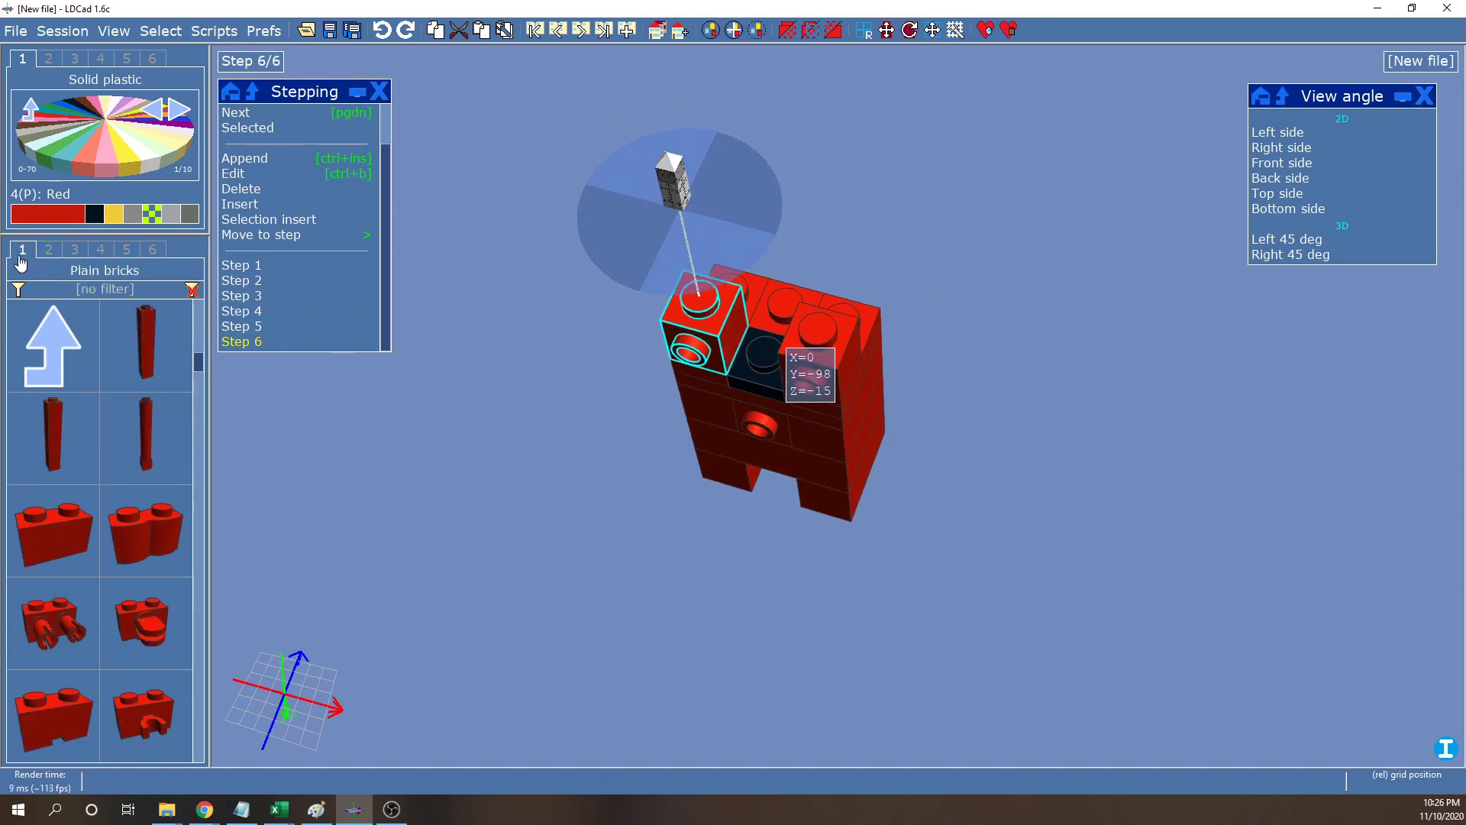
left_click_drag(79, 539, 964, 356)
right_click_drag(959, 304, 947, 358)
Place red 1 x 1 plain bricks on the two rear corners at X=40 and X=0, Y=-98, Z=5
scroll(190, 449, "up", 4)
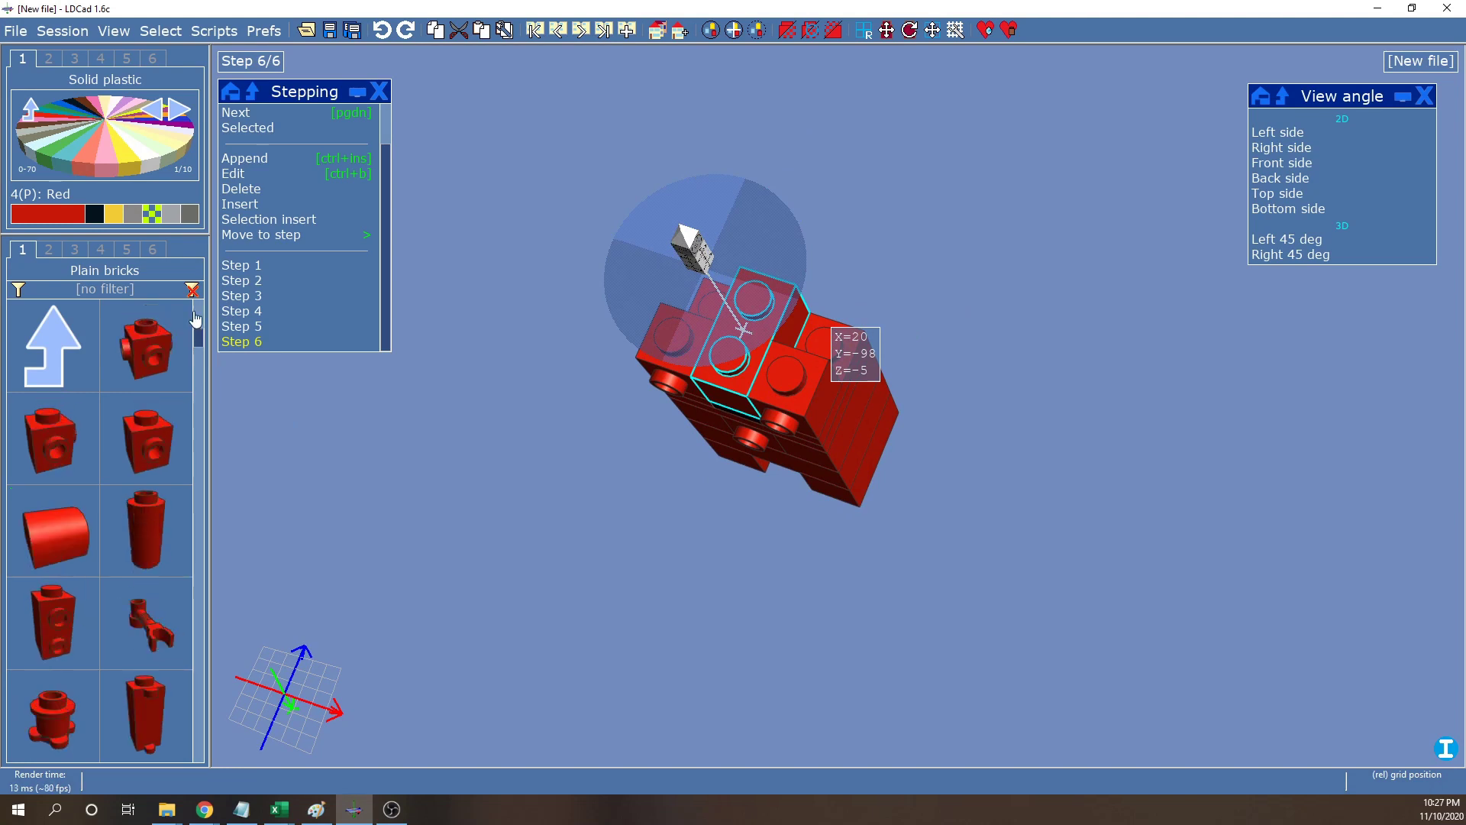
left_click_drag(145, 335, 827, 301)
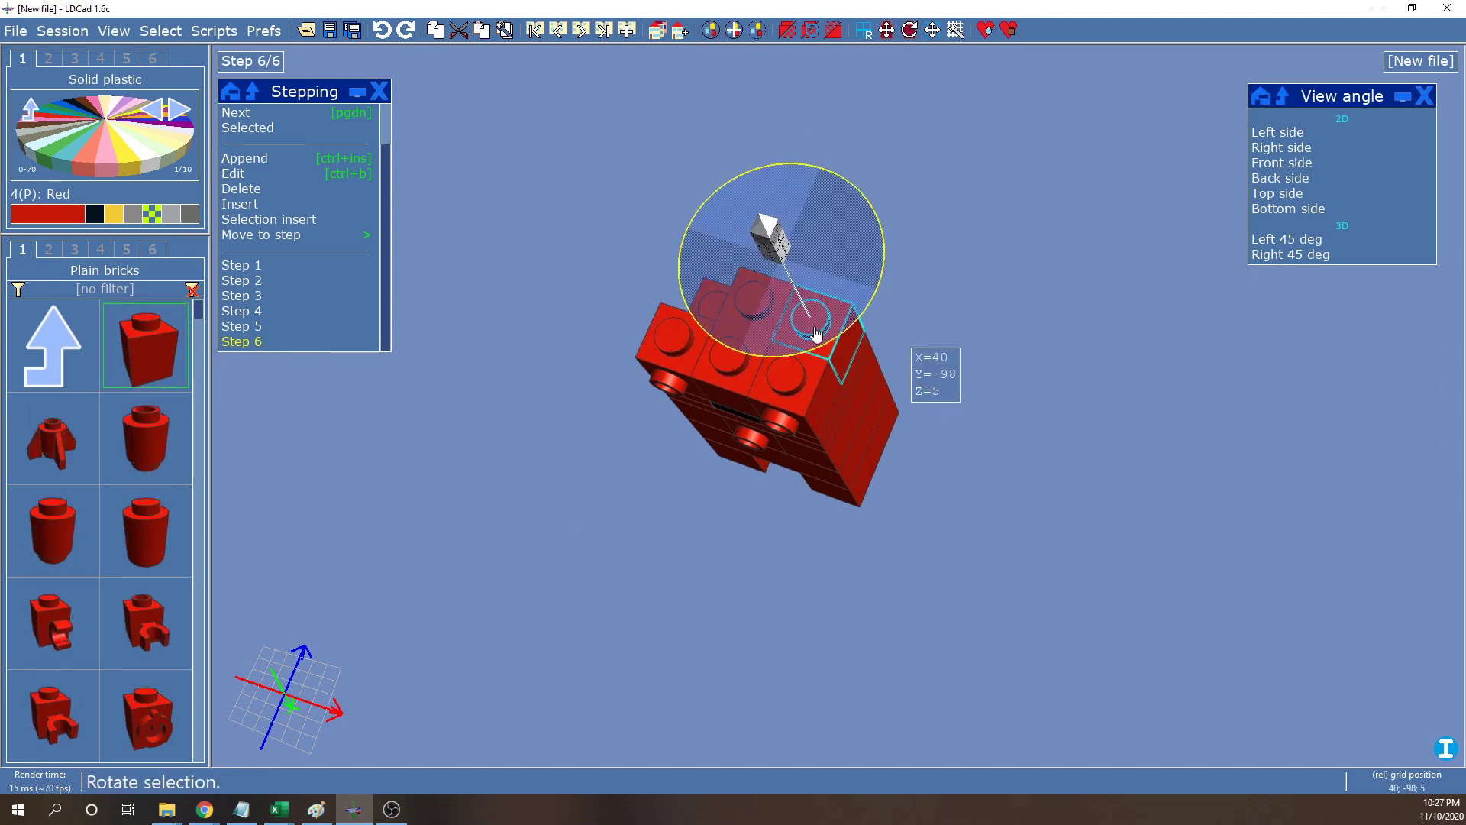
right_click_drag(1014, 369, 836, 336)
right_click_drag(703, 272, 771, 473)
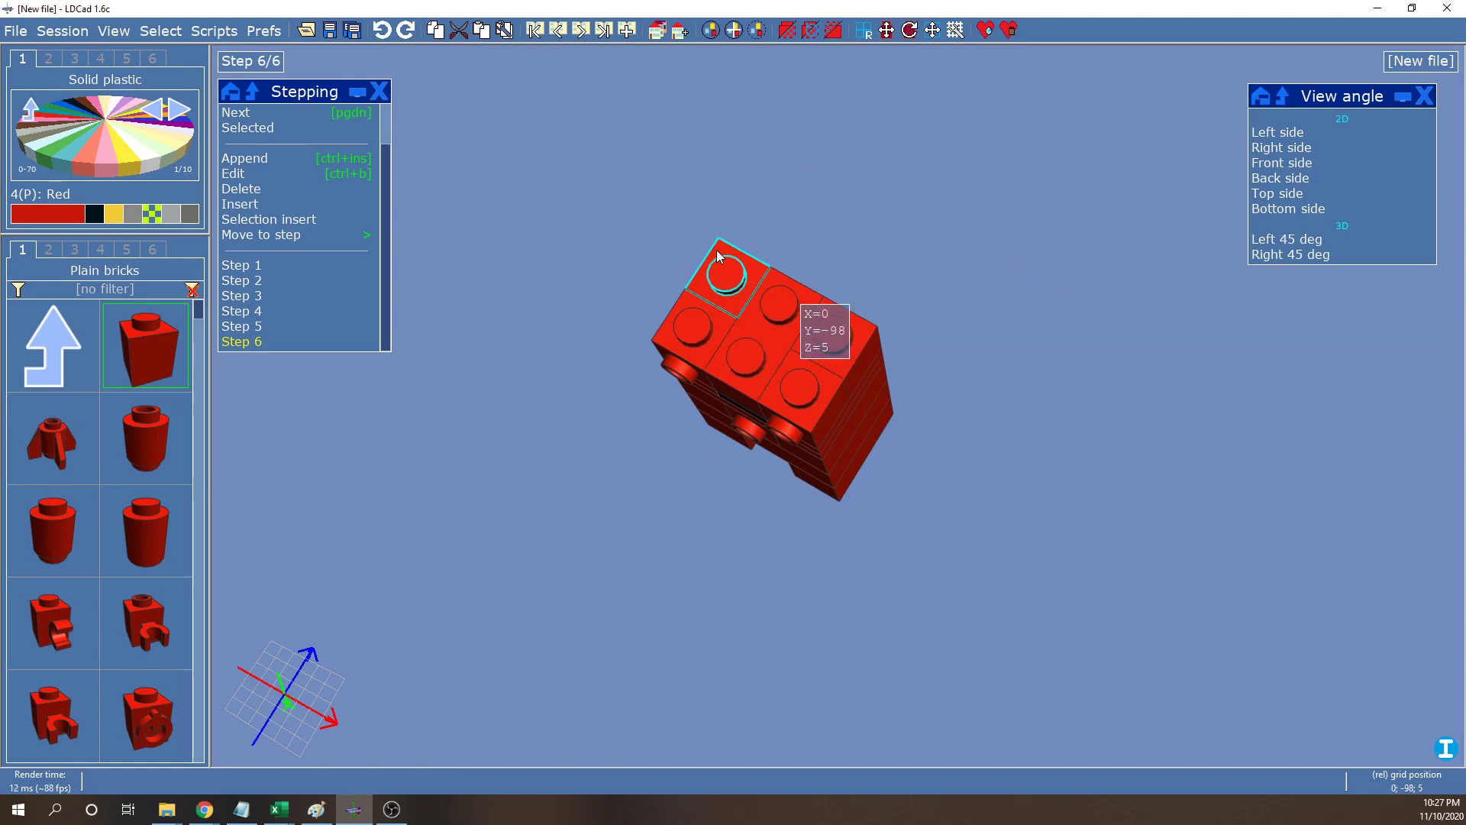
right_click_drag(799, 564, 1034, 435)
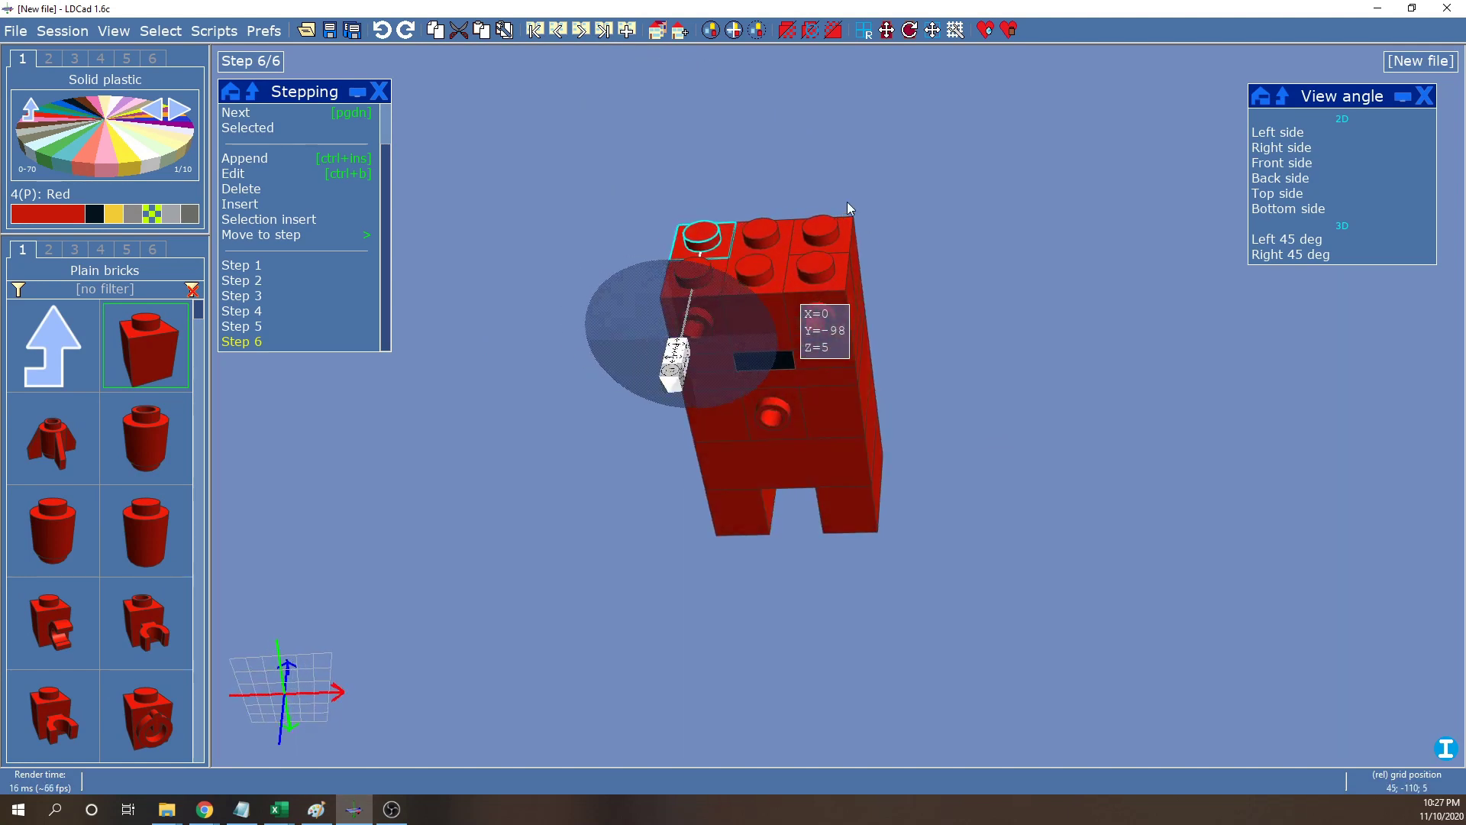
right_click_drag(845, 206, 906, 196)
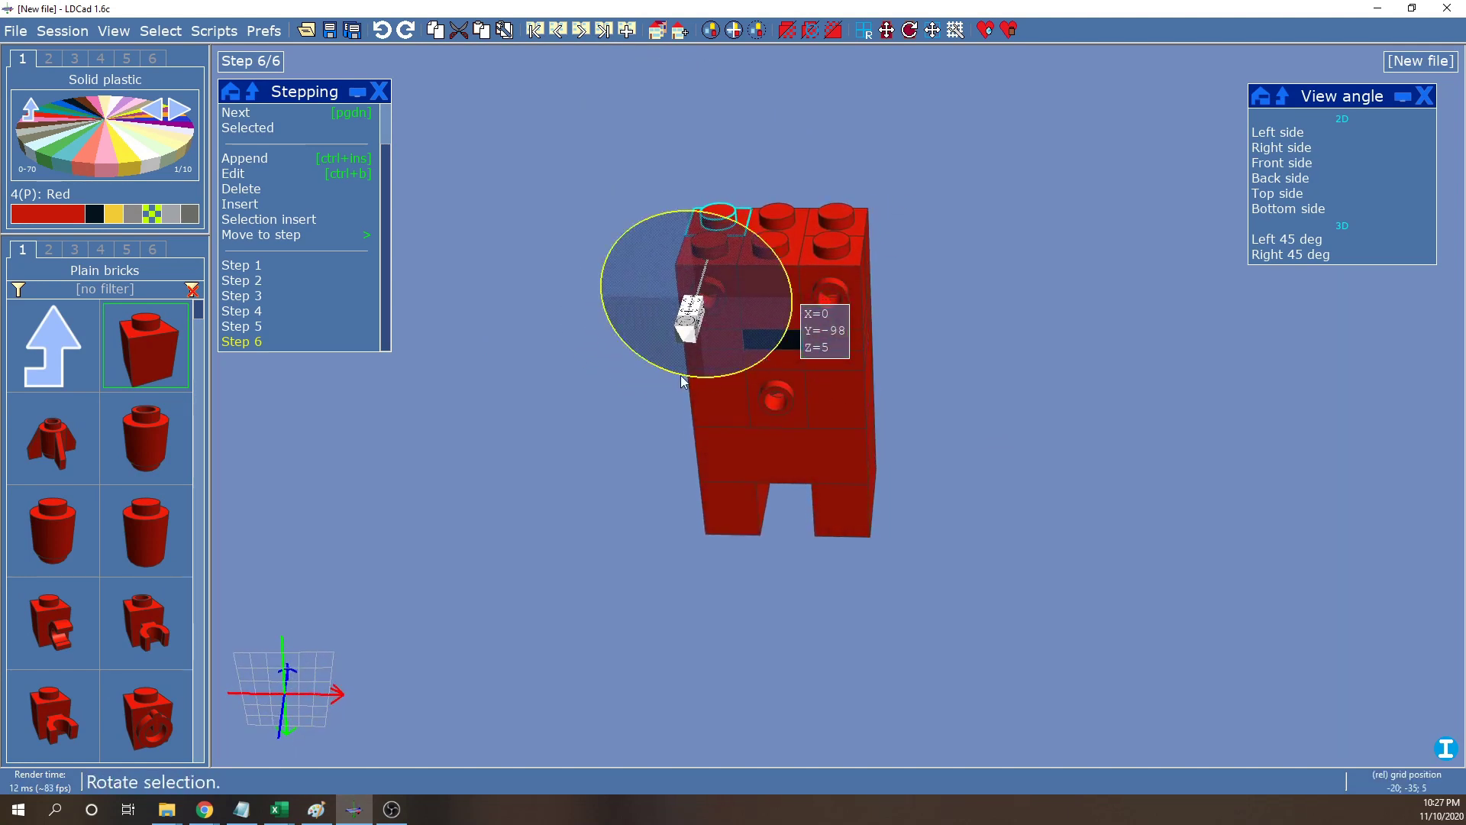
right_click_drag(1024, 619, 977, 607)
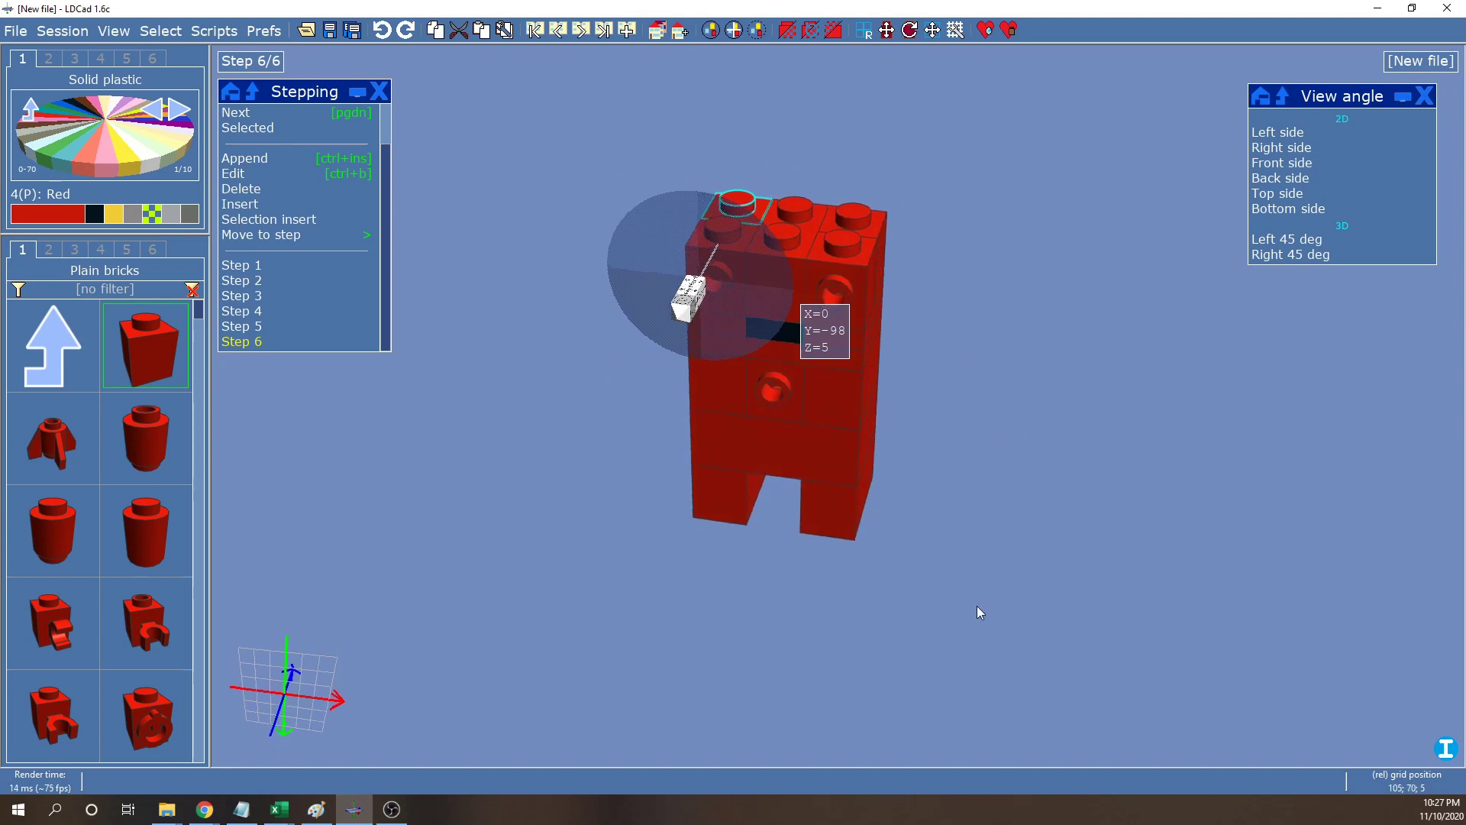
right_click_drag(975, 304, 939, 428)
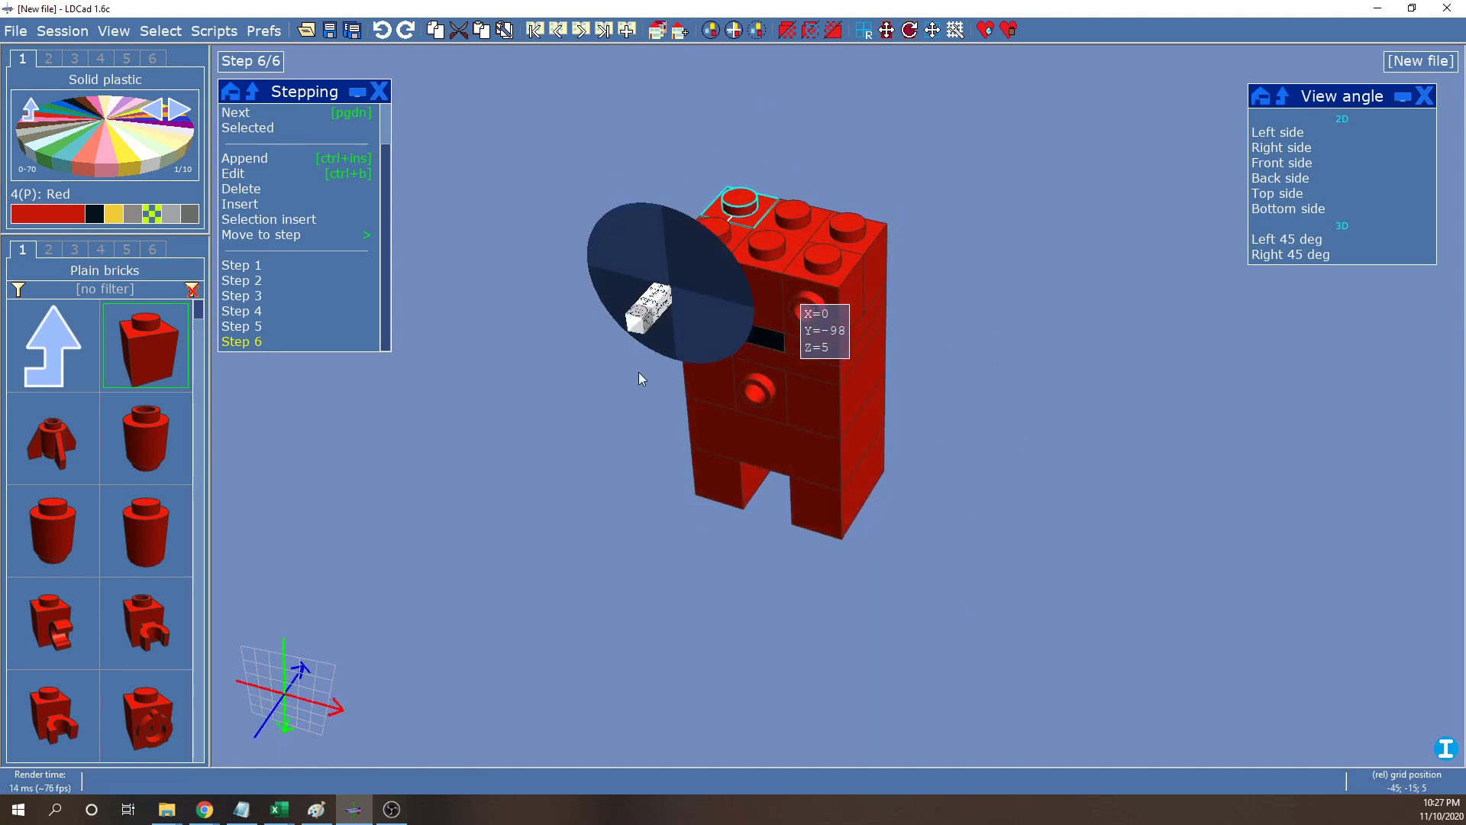
Place Tile 1 x 2 with Groove (3069b.dat) from the Plain tiles group over the middle stud column at X=20, Y=-106, Z=-5
left_click(81, 249)
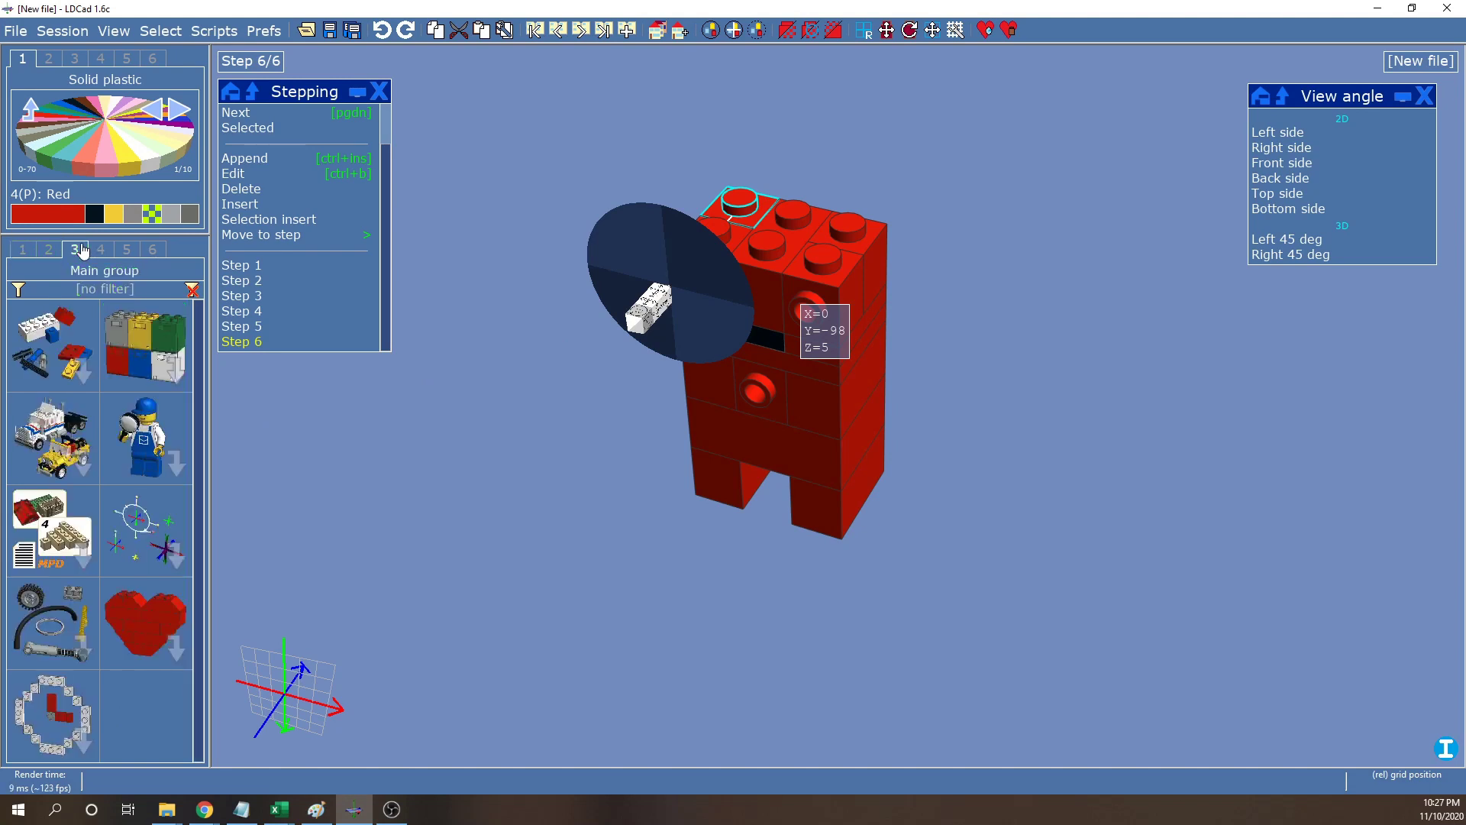
left_click(68, 328)
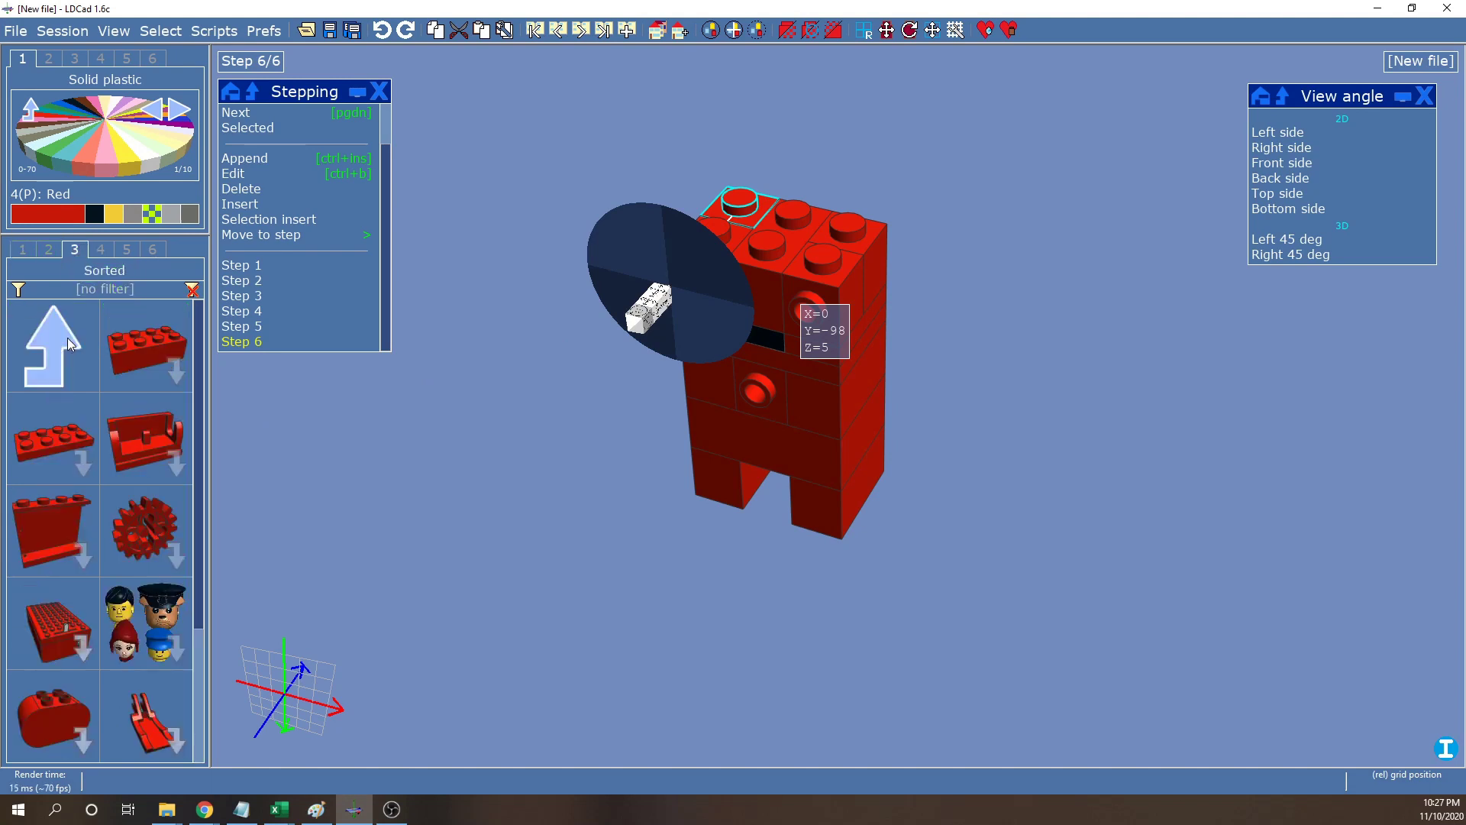
left_click(60, 418)
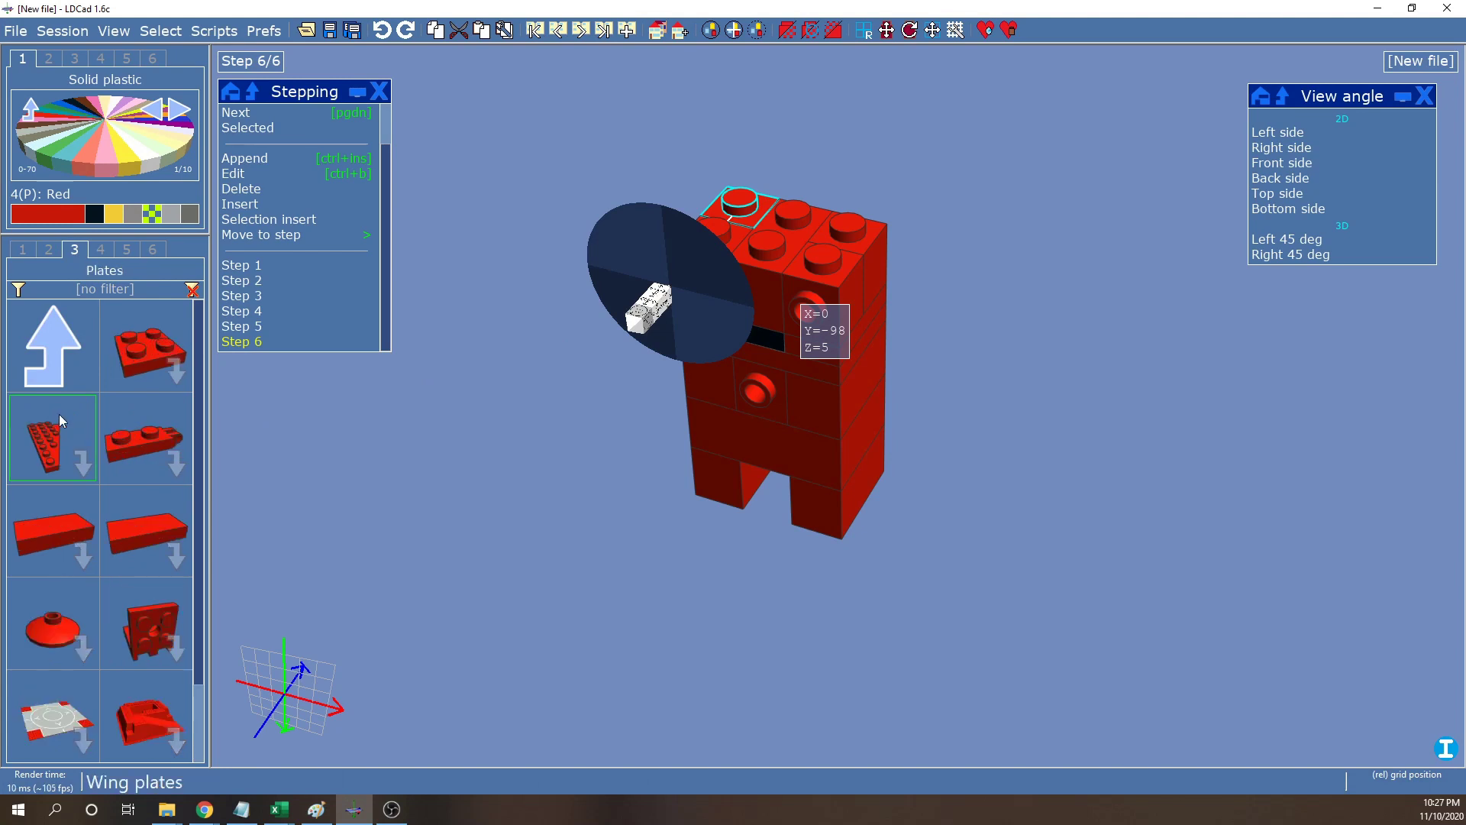
left_click(60, 542)
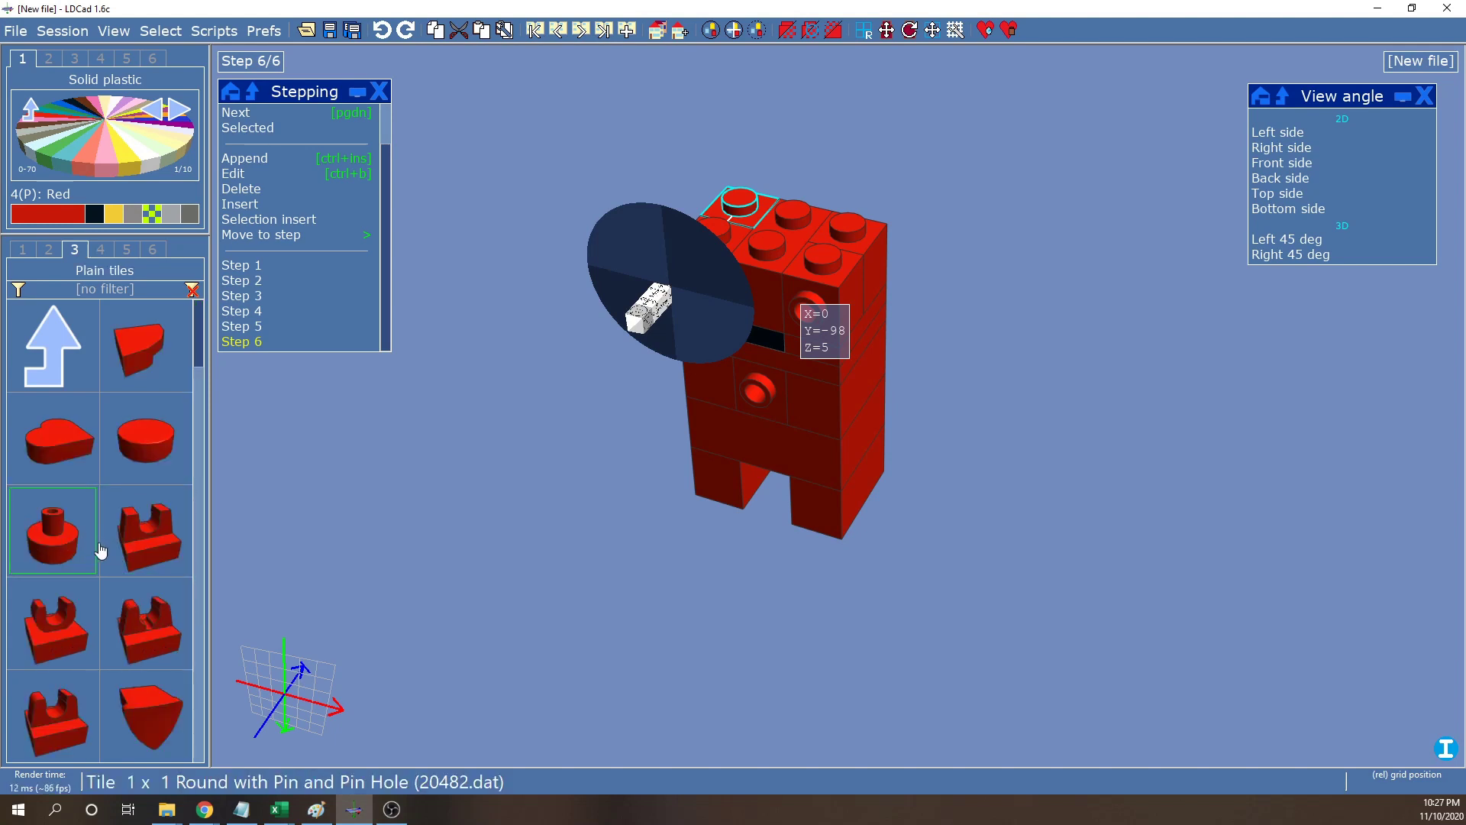
scroll(98, 549, "down", 5)
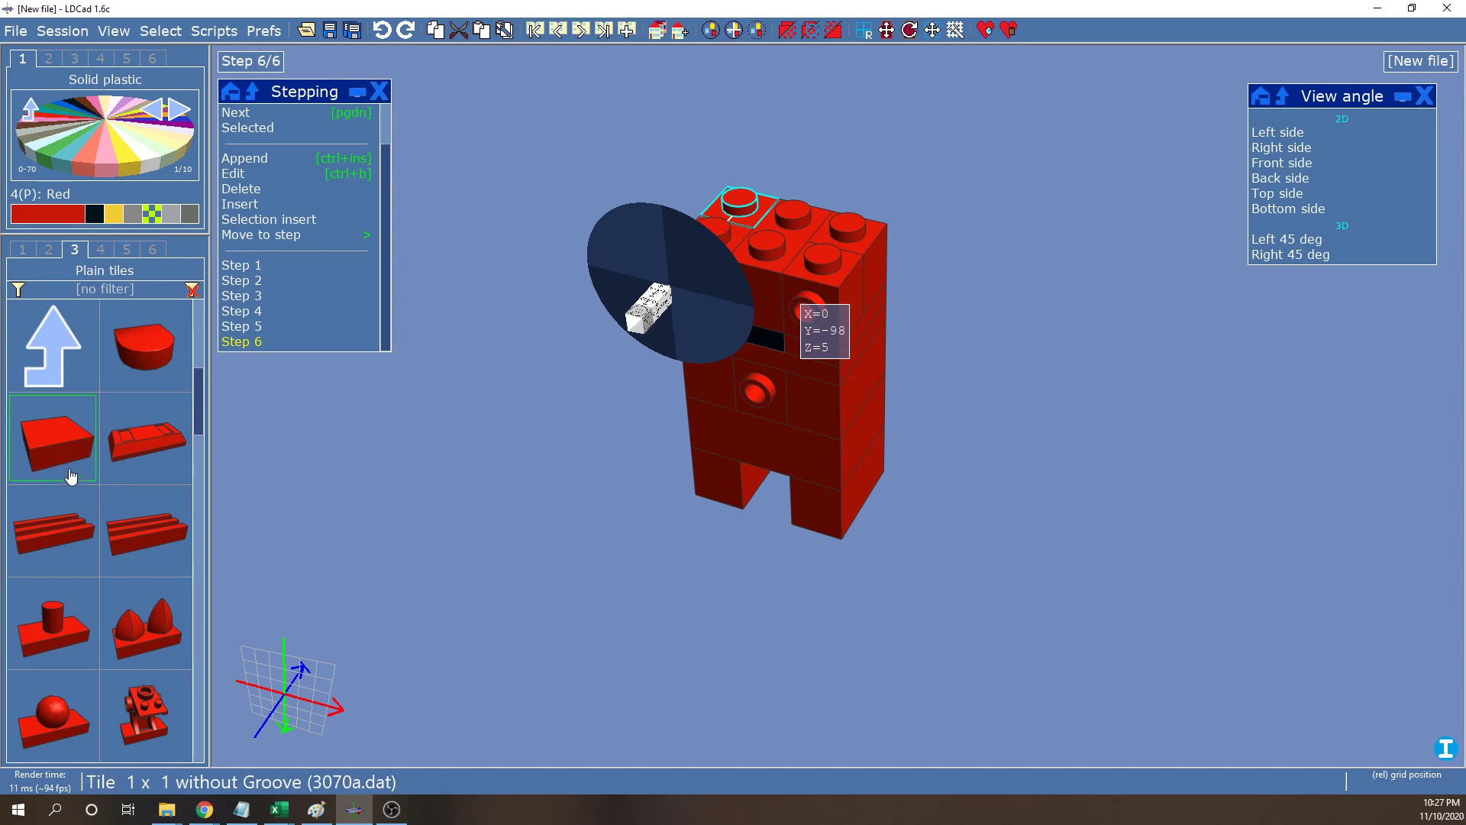
scroll(66, 466, "down", 3)
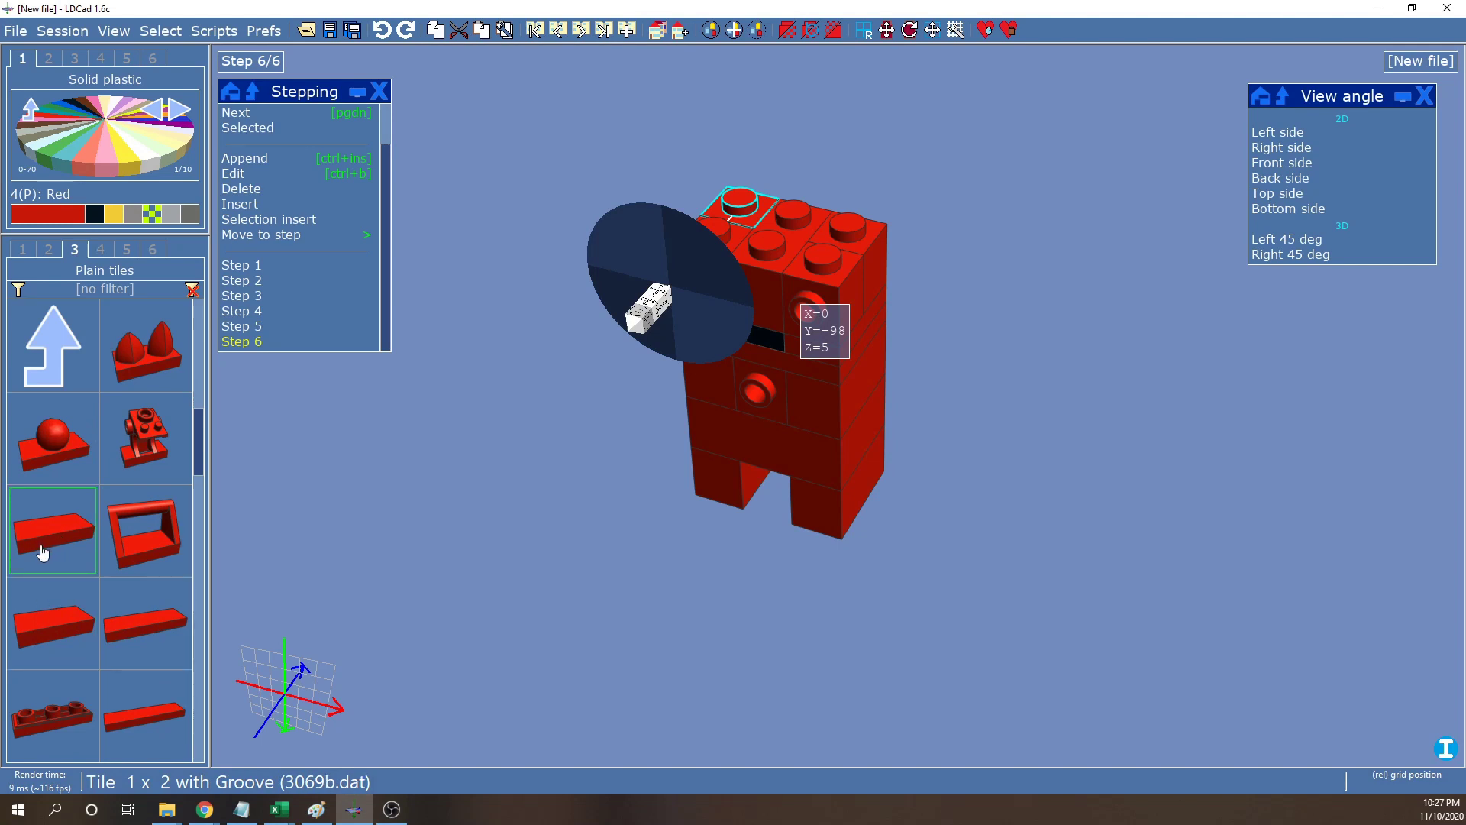
left_click_drag(70, 546, 791, 222)
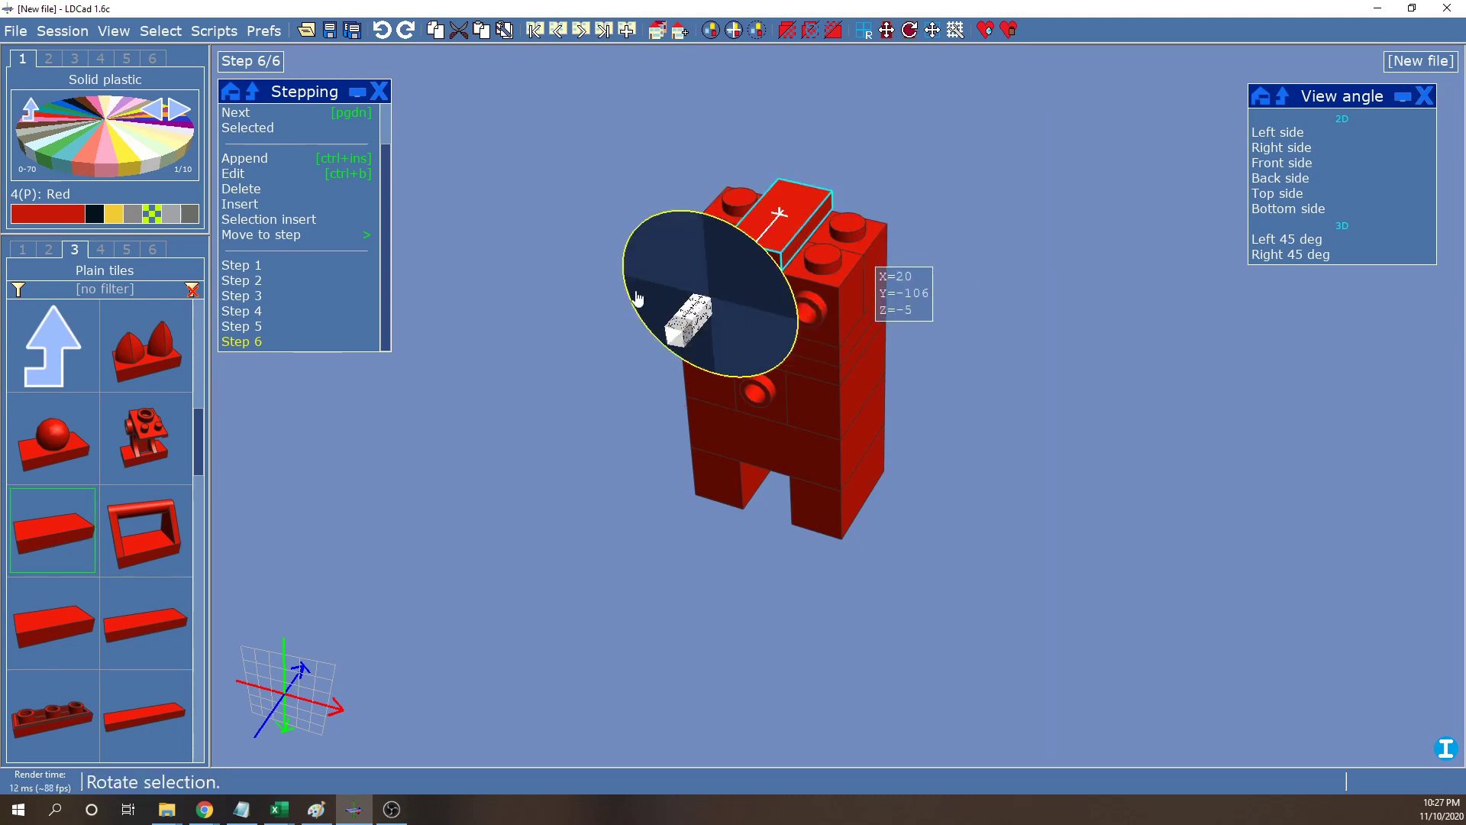
right_click_drag(932, 156, 929, 204)
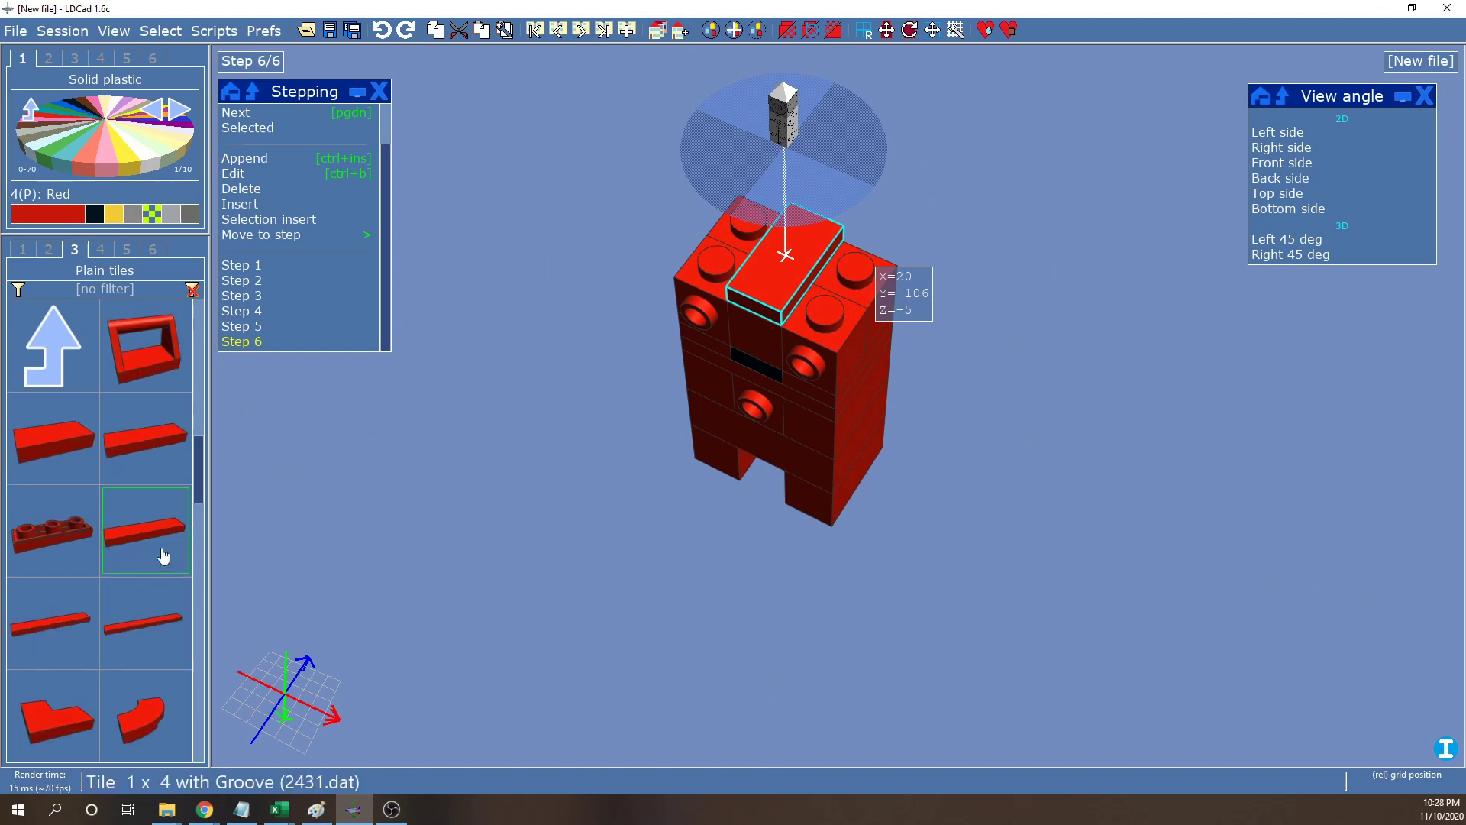
Place Plate 1 x 2 with Groove with 1 Centre Stud (3794b.dat) on both sides of the top tile, at X=40 and X=0, Y=-106, Z=-5
scroll(161, 556, "up", 3)
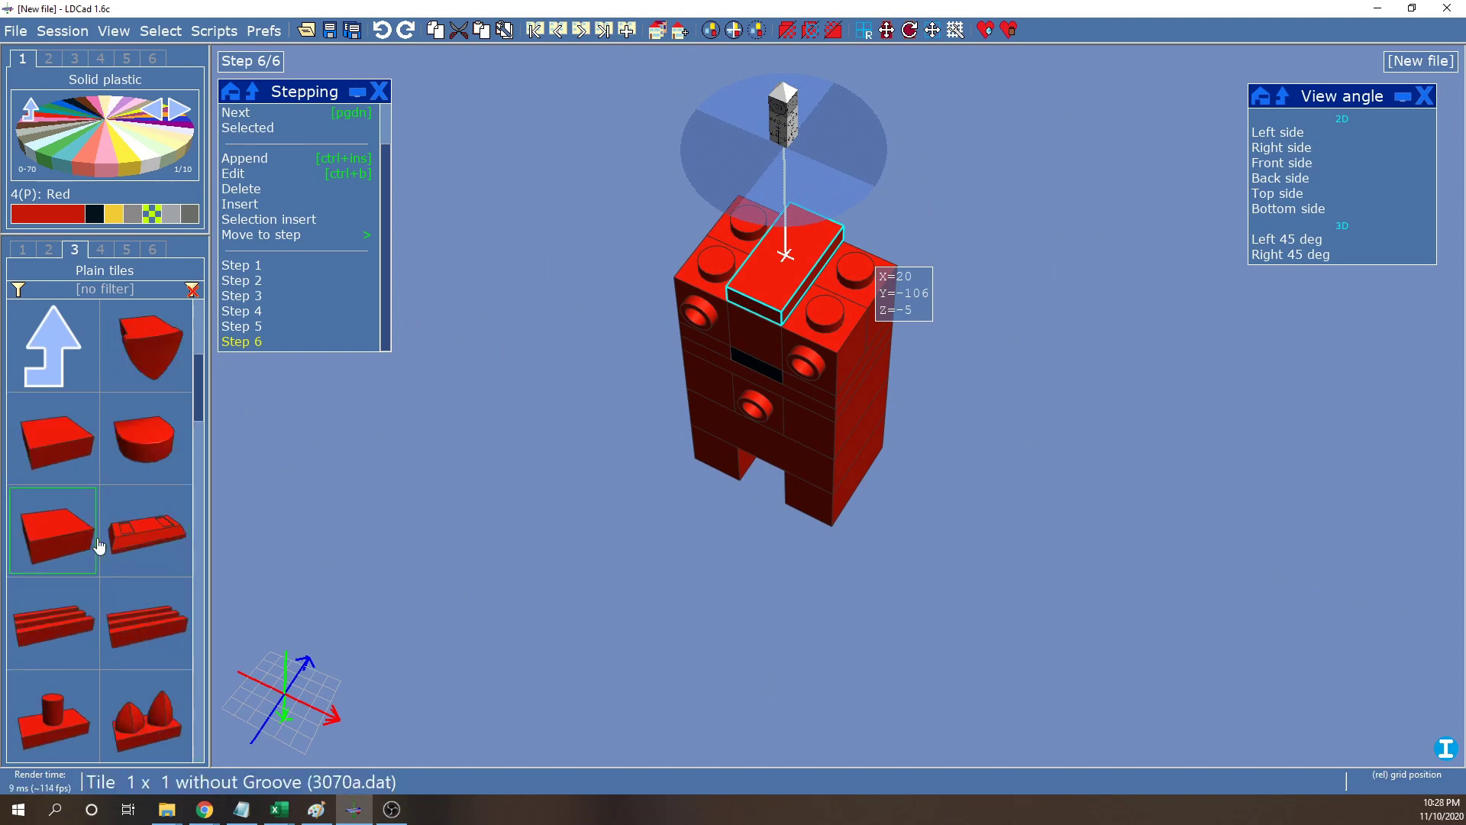
scroll(162, 491, "up", 1)
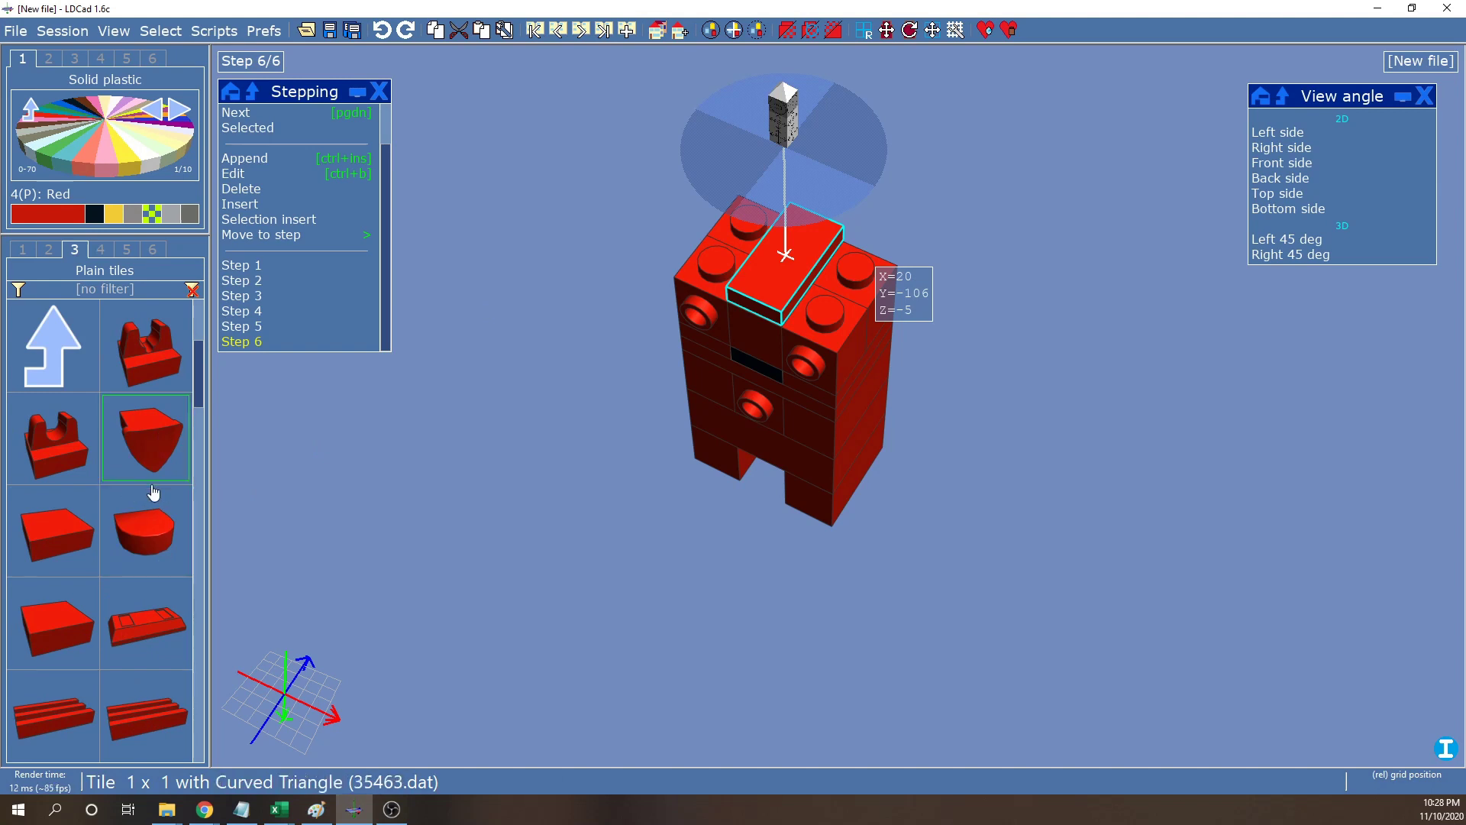
scroll(153, 489, "up", 2)
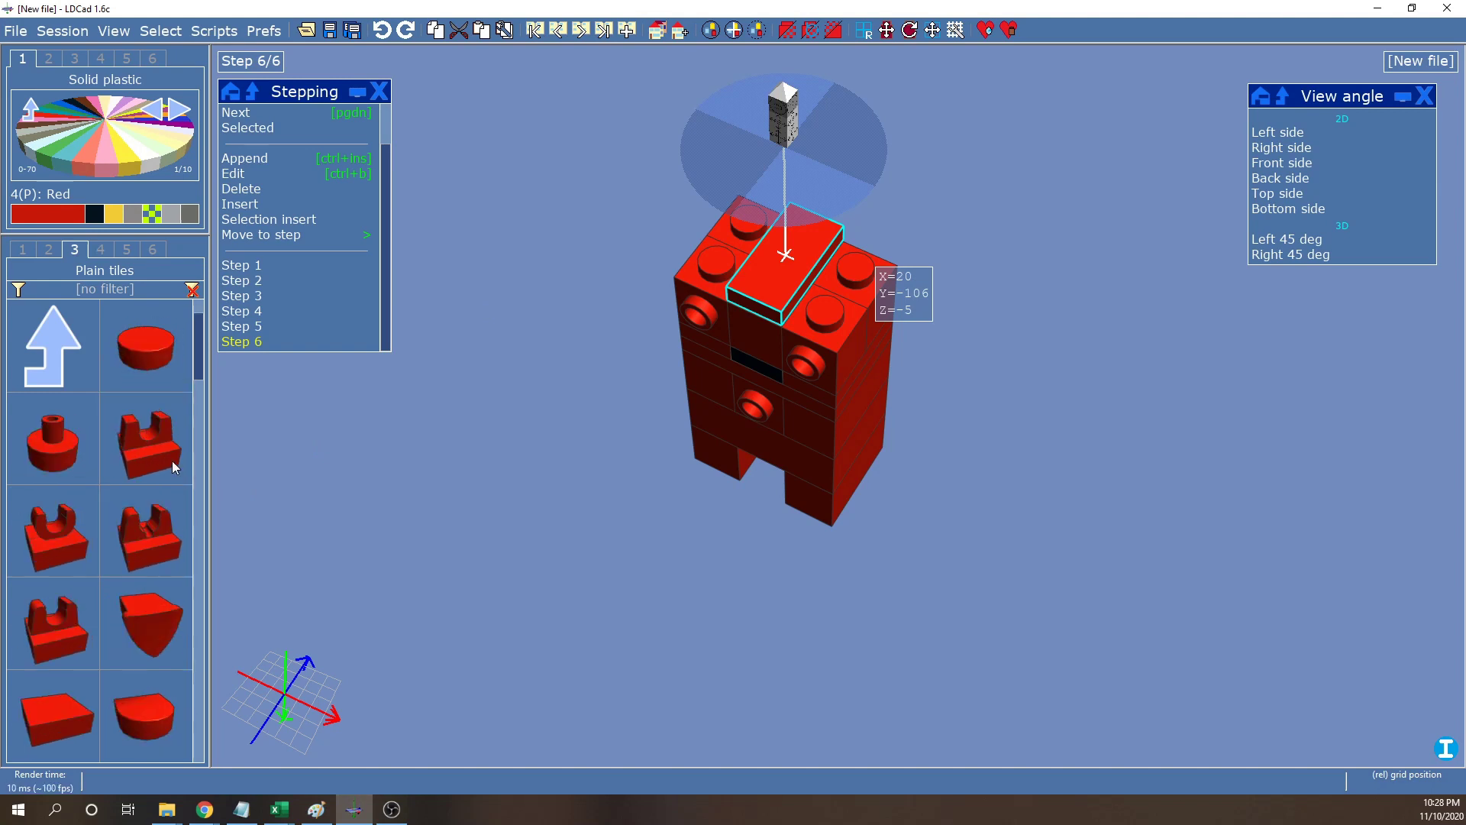
scroll(165, 473, "down", 3)
scroll(127, 566, "down", 6)
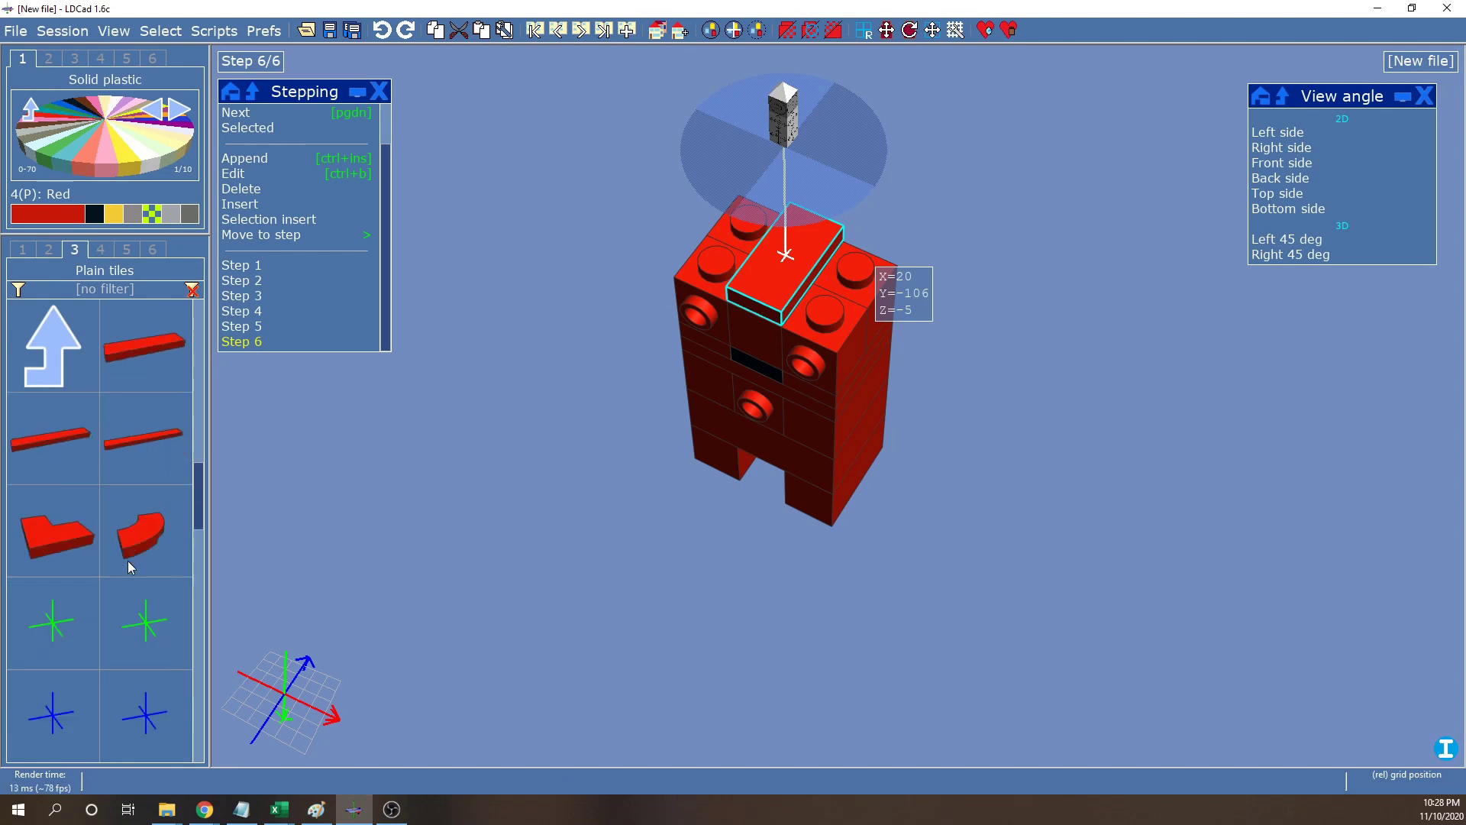
scroll(127, 561, "down", 1)
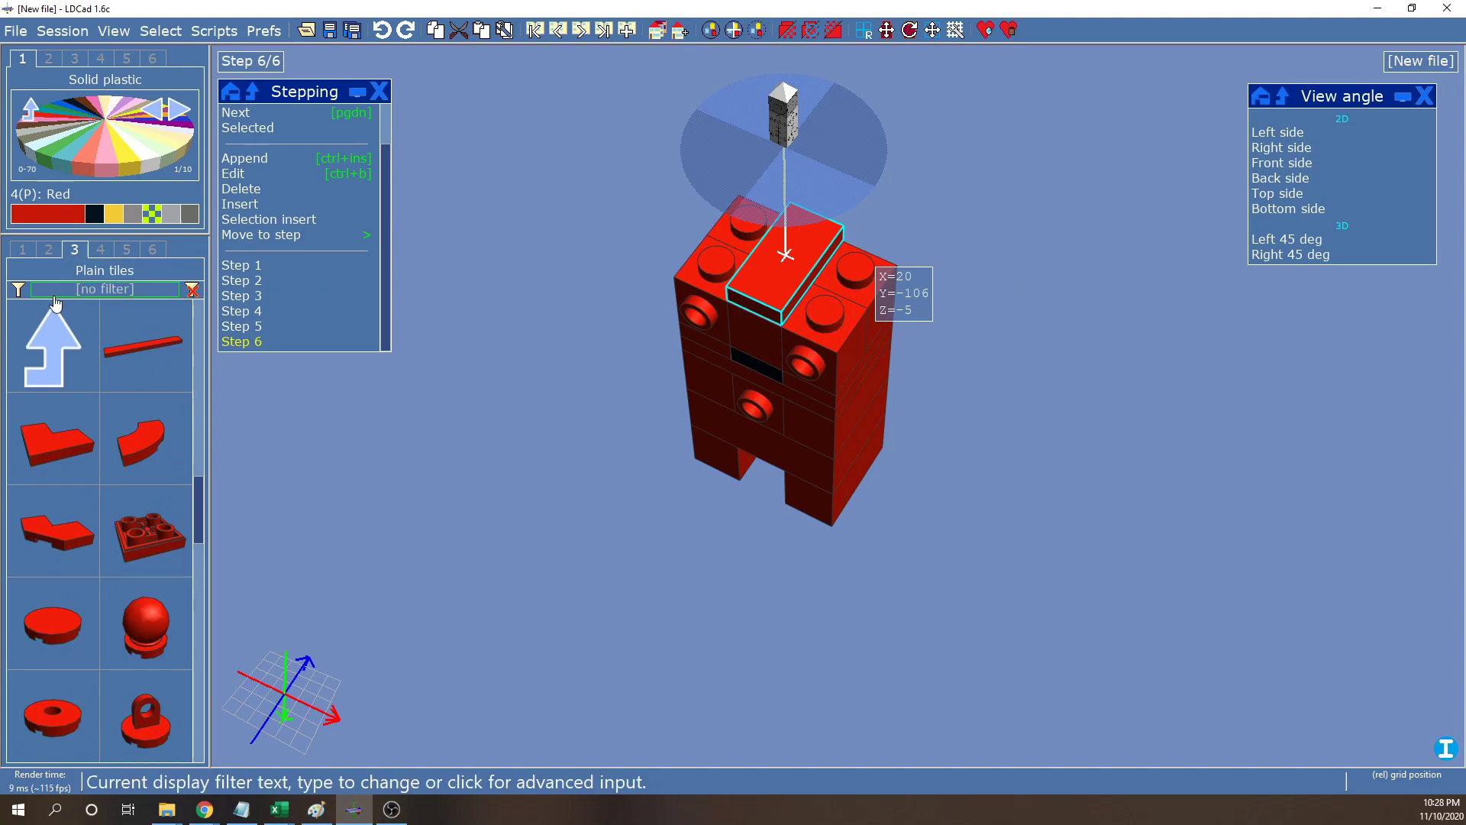
left_click(48, 249)
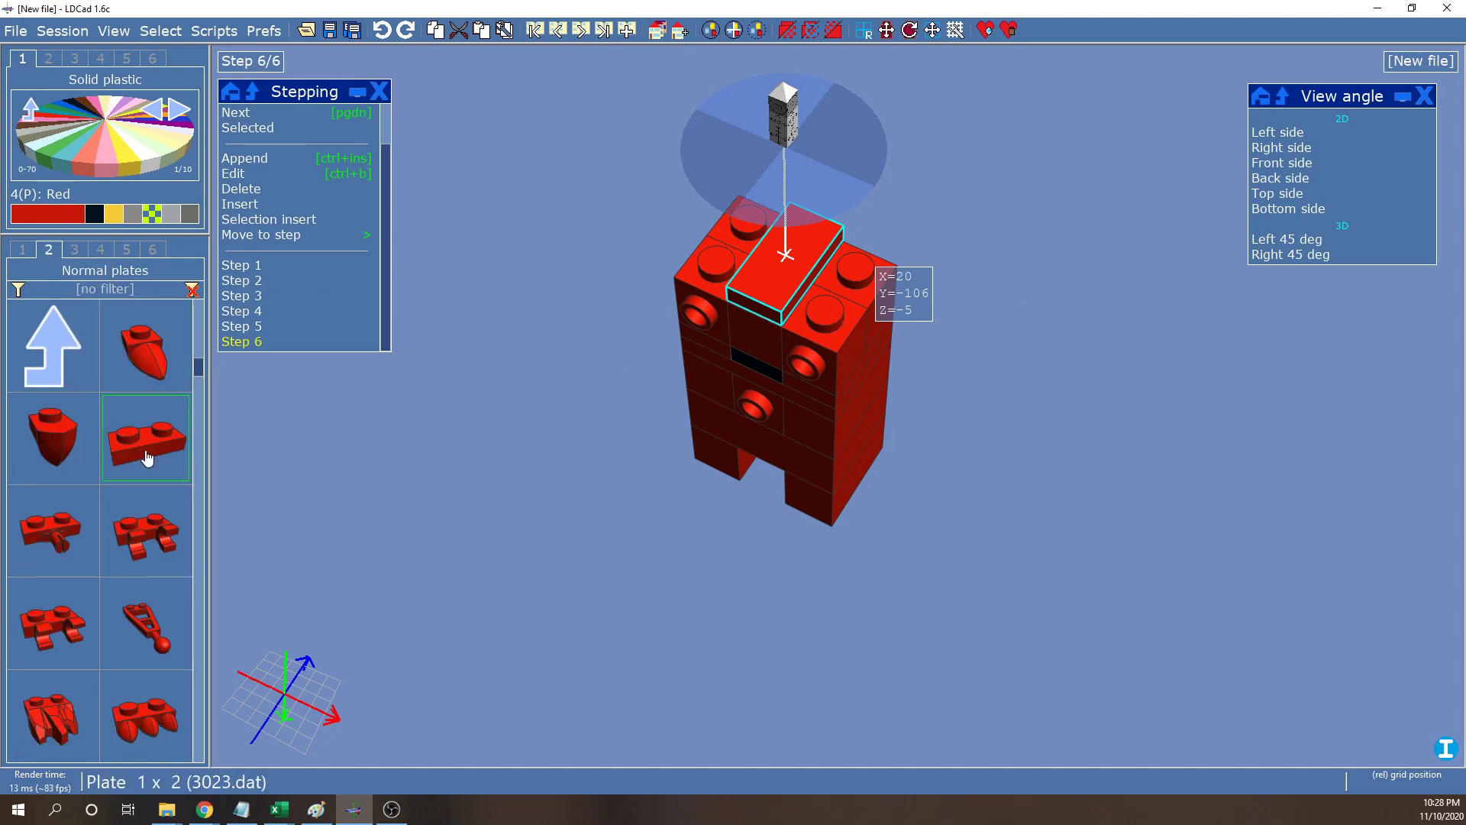
scroll(146, 456, "down", 3)
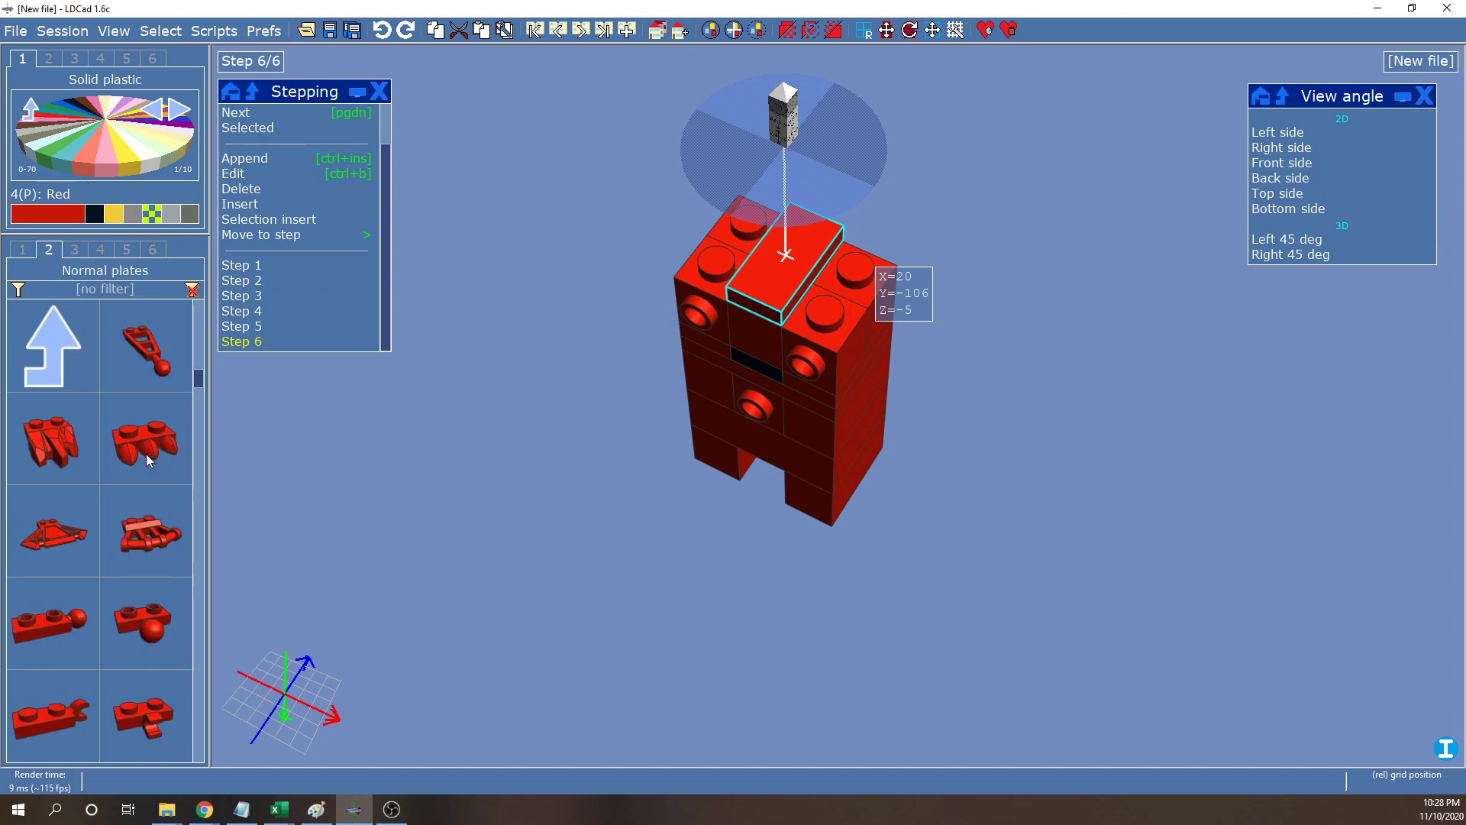
scroll(143, 461, "down", 3)
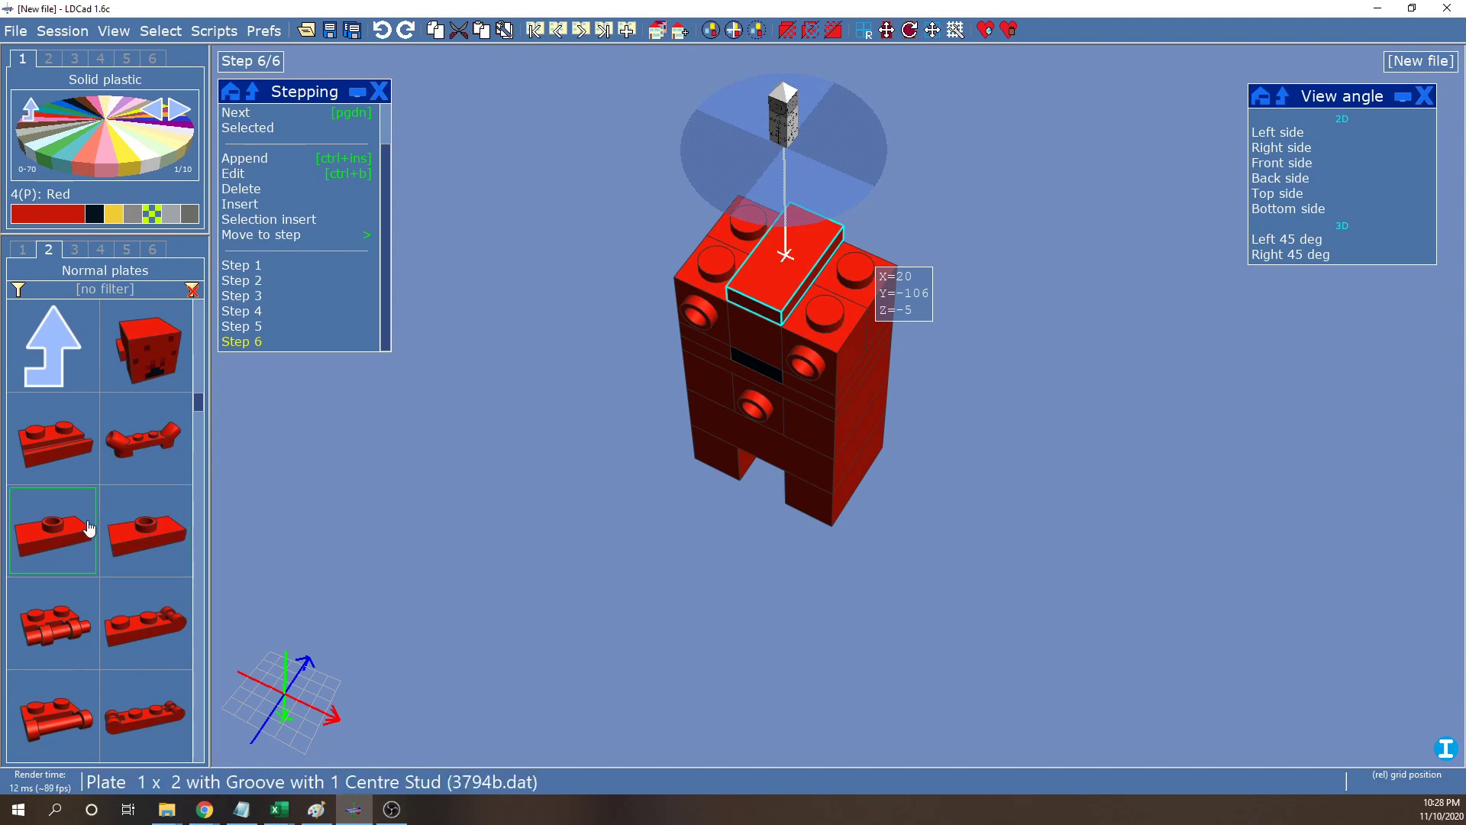
left_click_drag(61, 543, 729, 229)
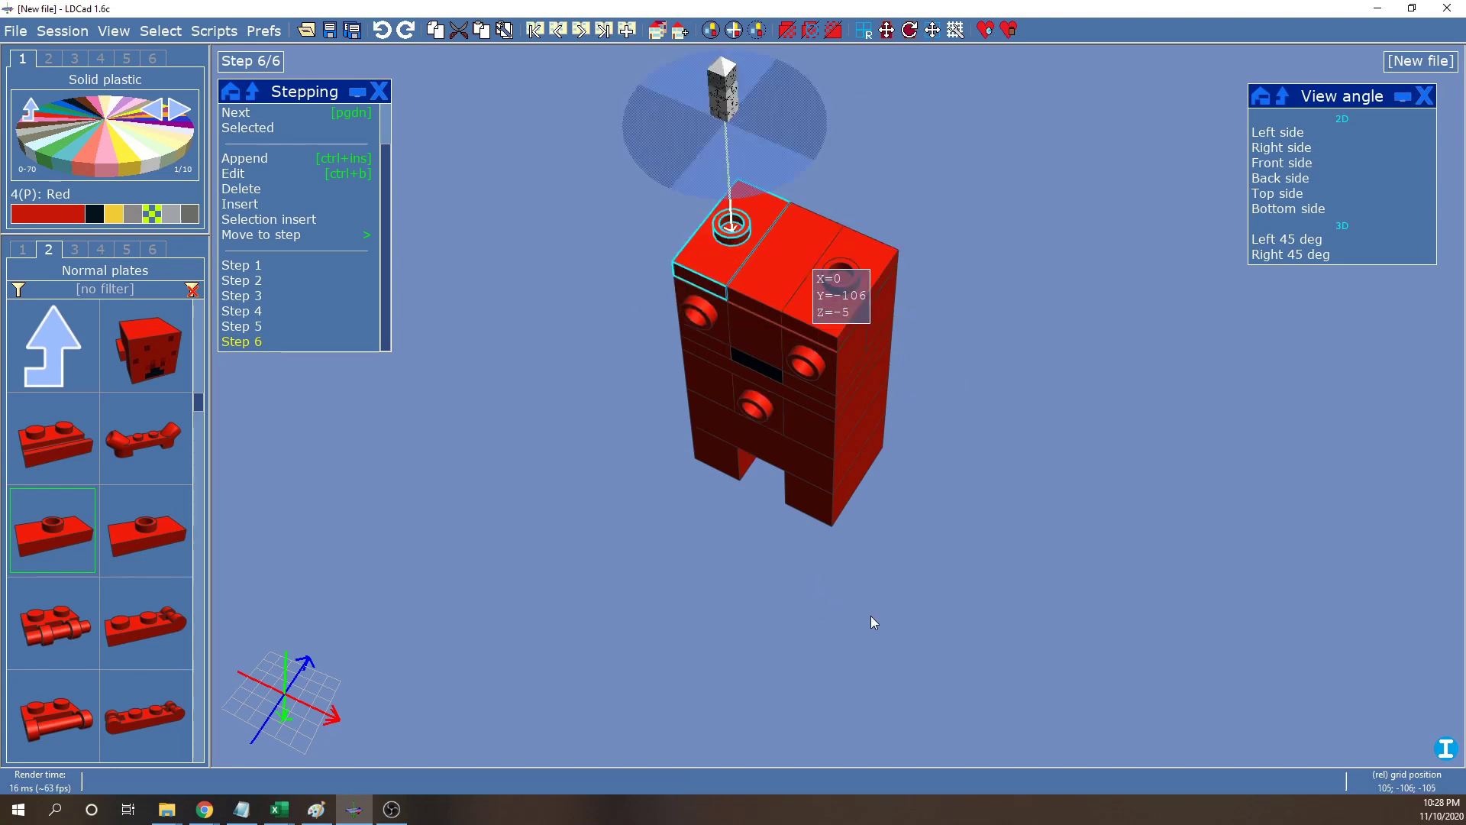
Compare building steps 5 and 6, and append building step 7 after them
right_click_drag(988, 456, 1033, 385)
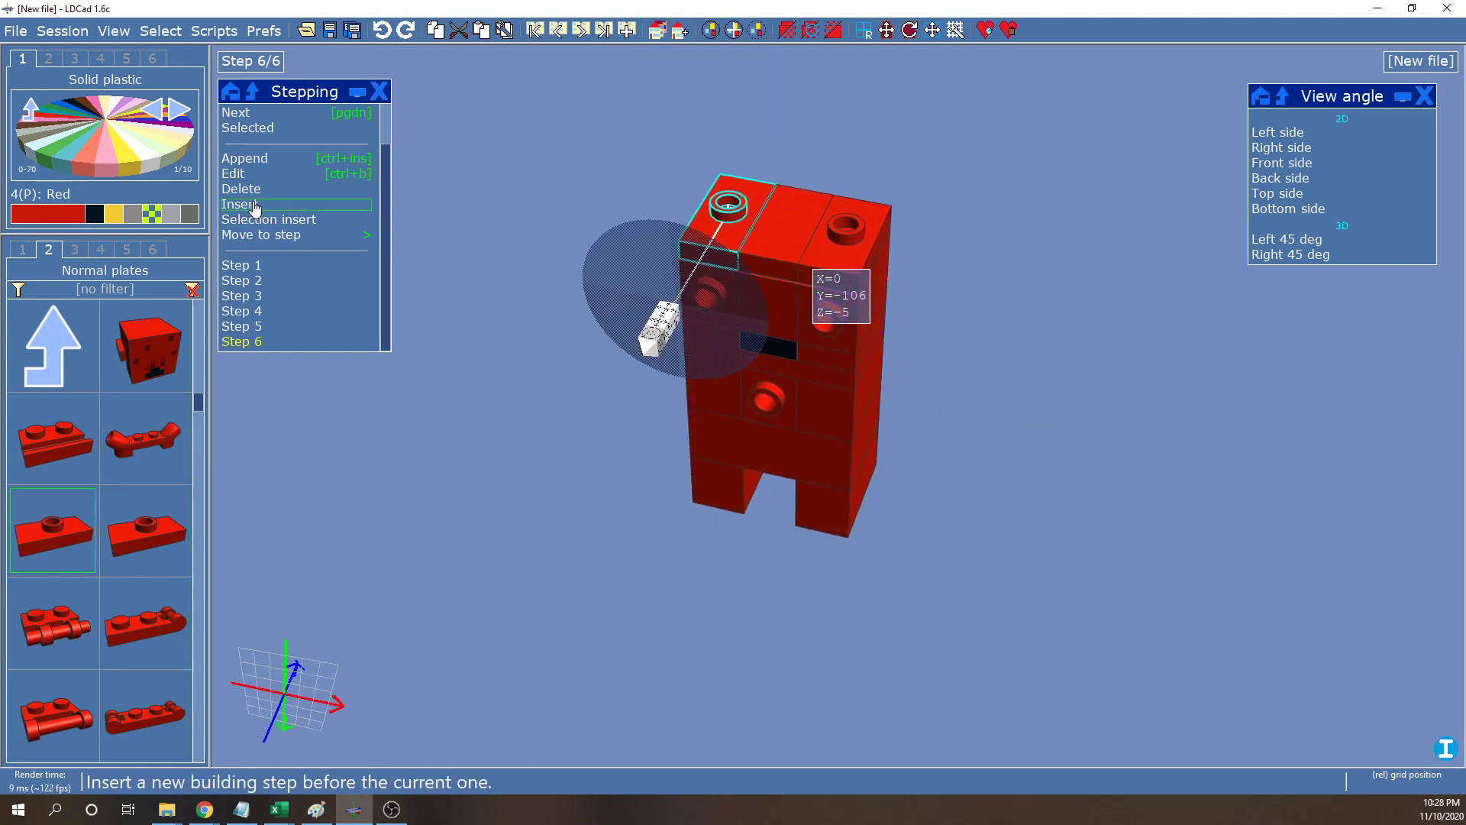
left_click(260, 326)
left_click(267, 344)
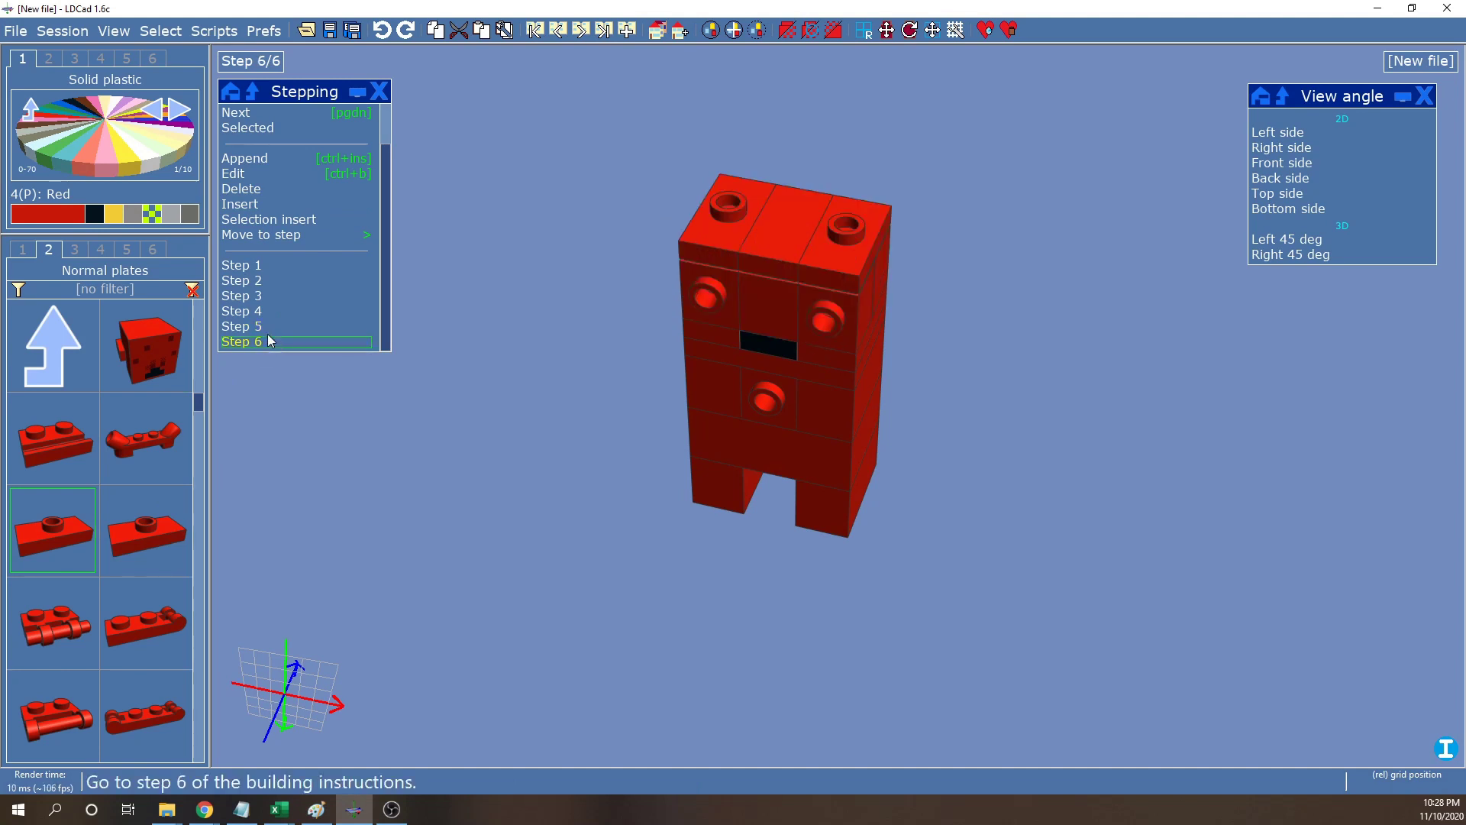
left_click(266, 331)
left_click(265, 343)
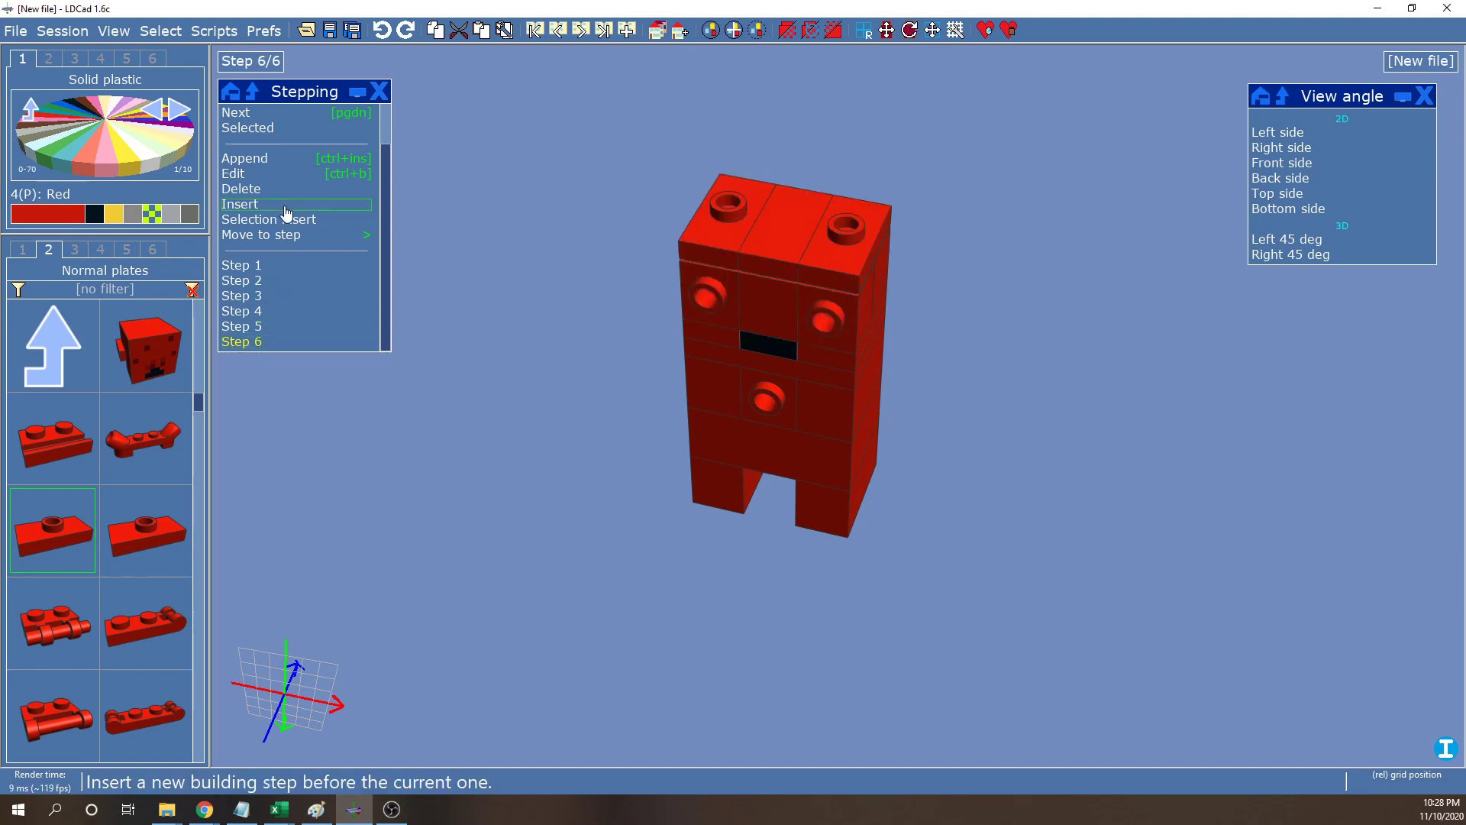
left_click(278, 159)
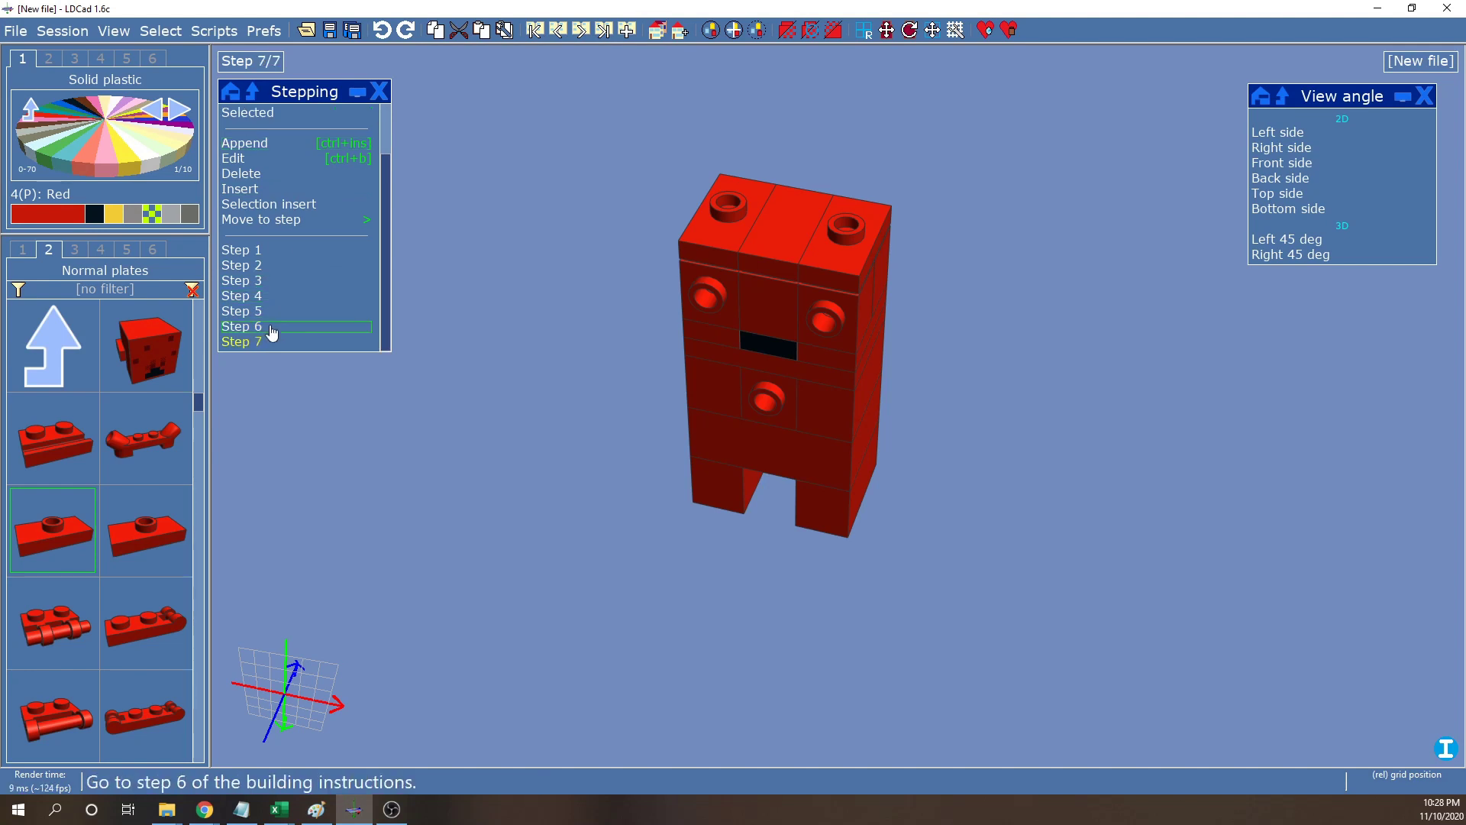
Move the top tile and the two centre-stud plates into building step 7, and compare steps 6 and 7
left_click(690, 242)
left_click(288, 220)
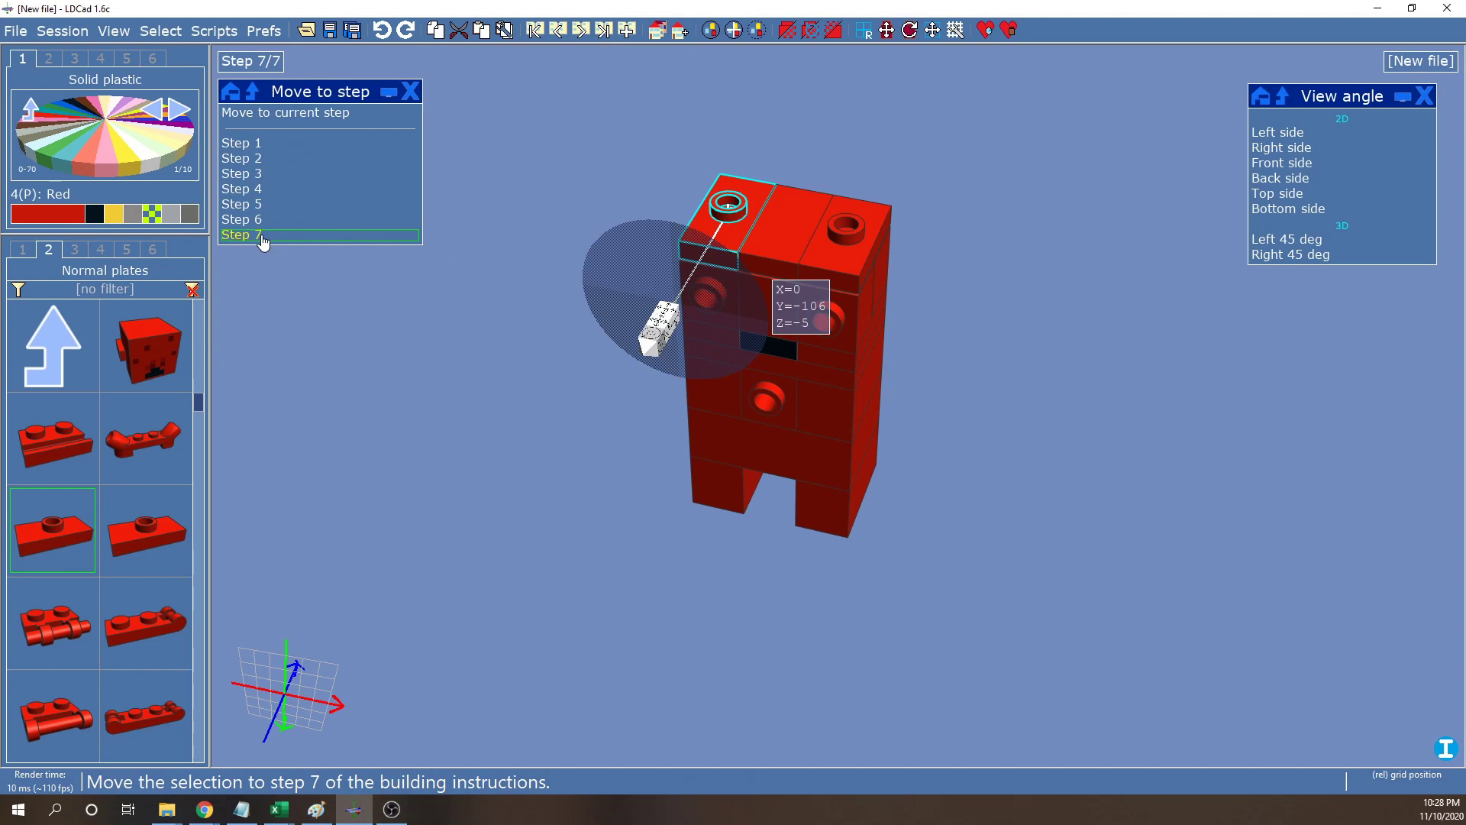
left_click_drag(625, 216, 683, 219)
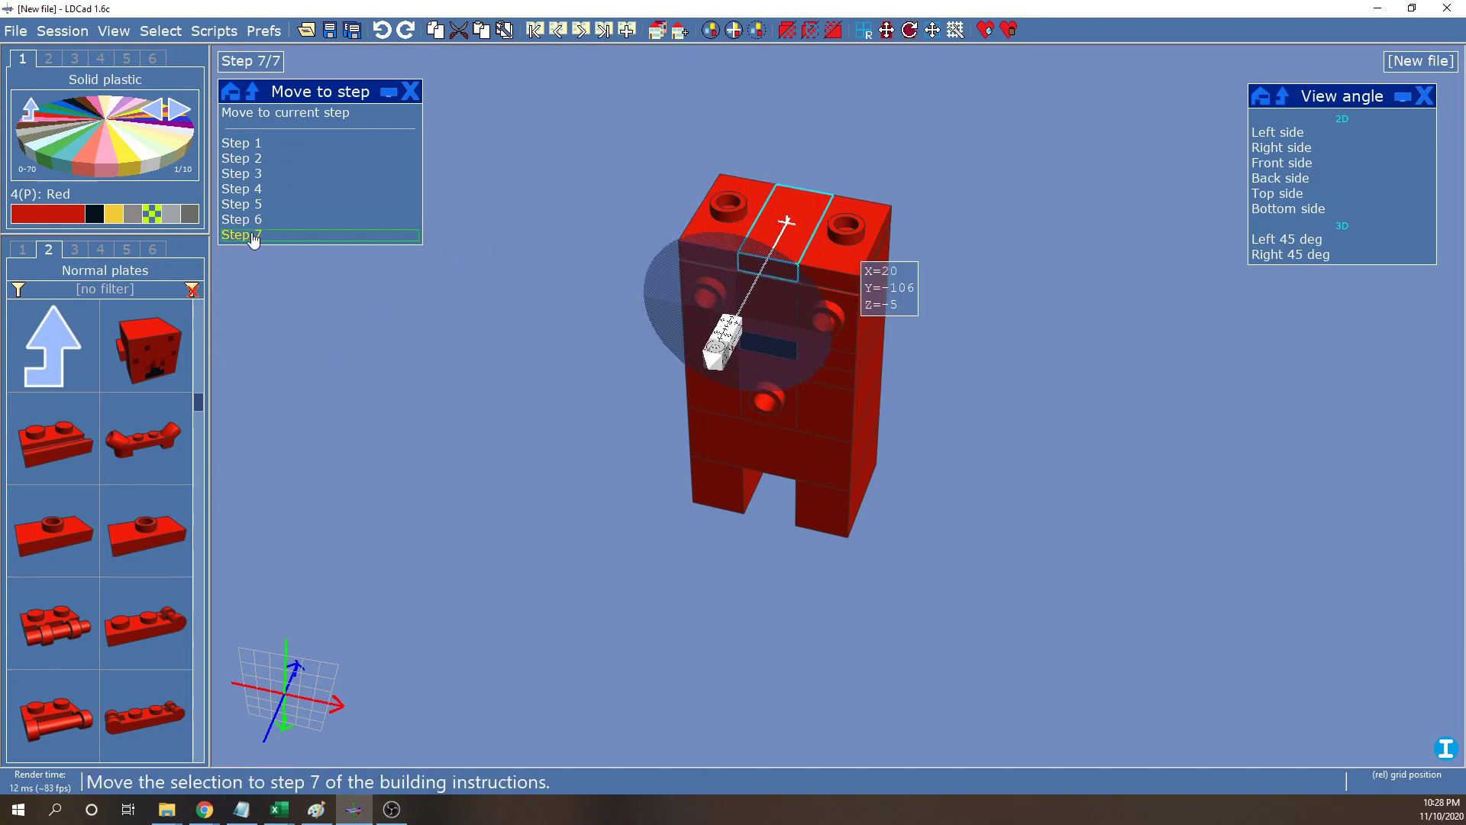
left_click_drag(845, 230, 901, 230)
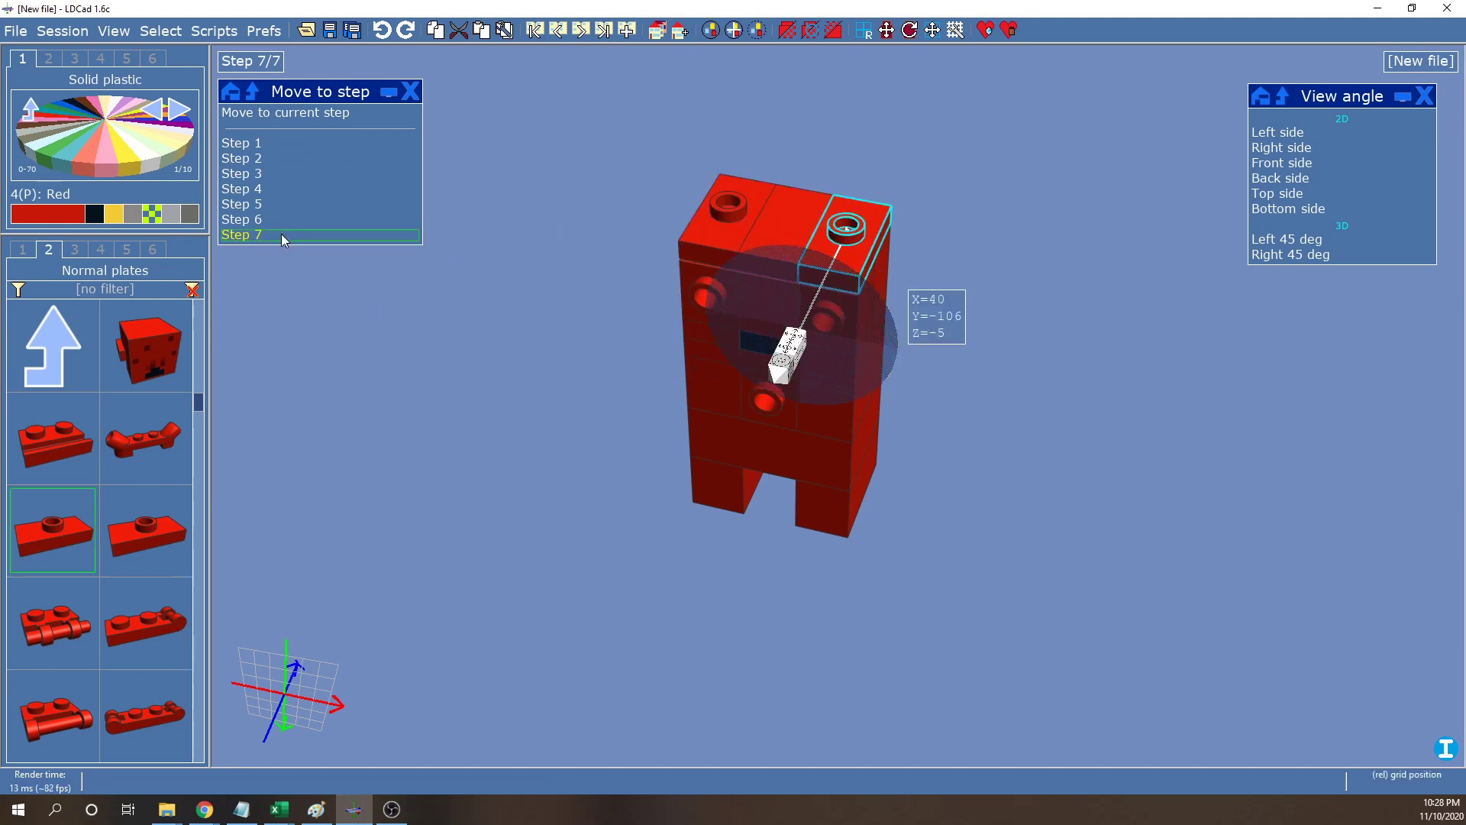
left_click(251, 91)
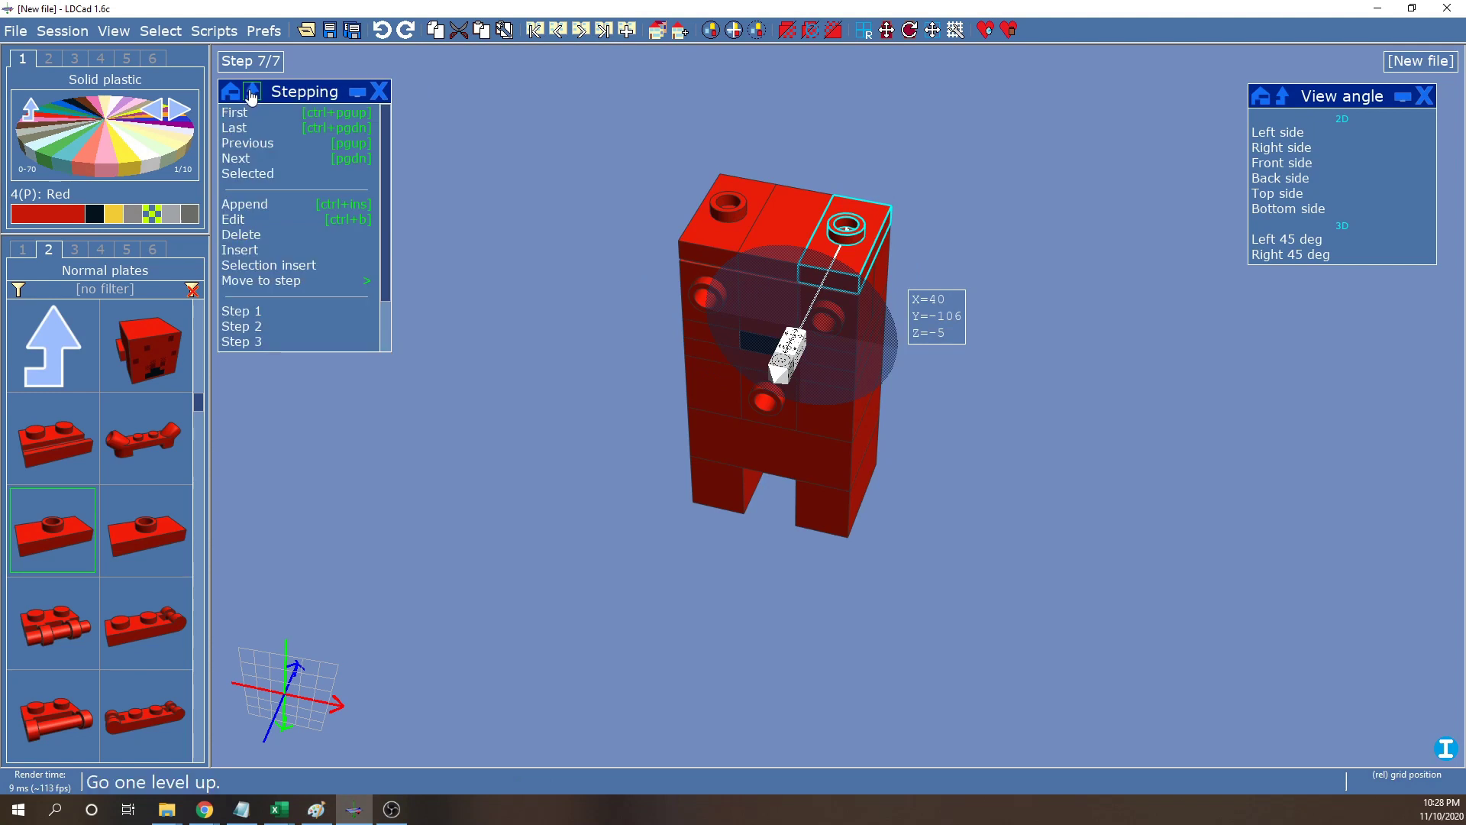
scroll(263, 338, "down", 3)
left_click(269, 328)
left_click(280, 335)
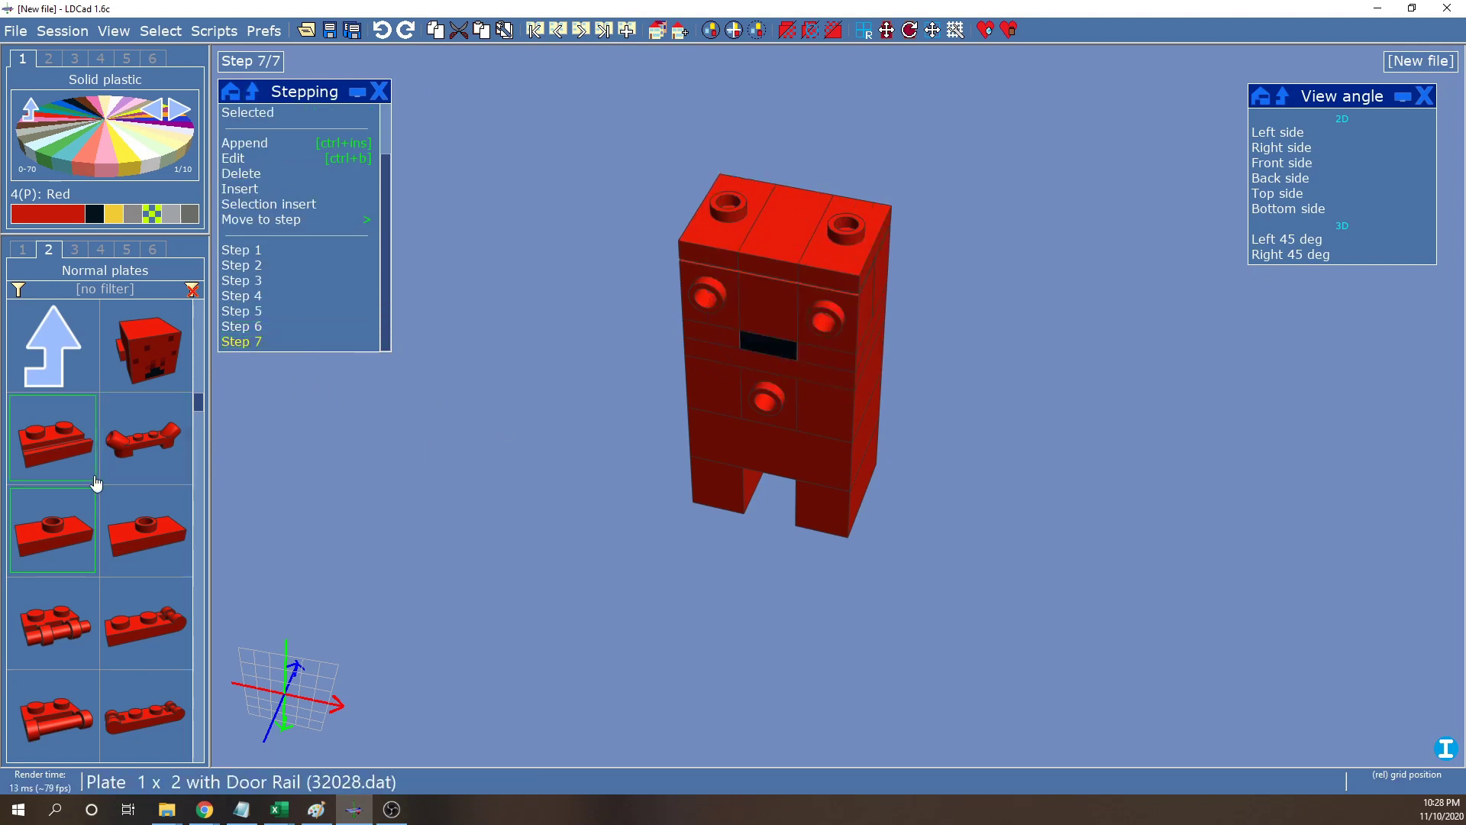
Show the beginning of the Normal plates group, where the 1 x 1 round plate is
left_click(86, 256)
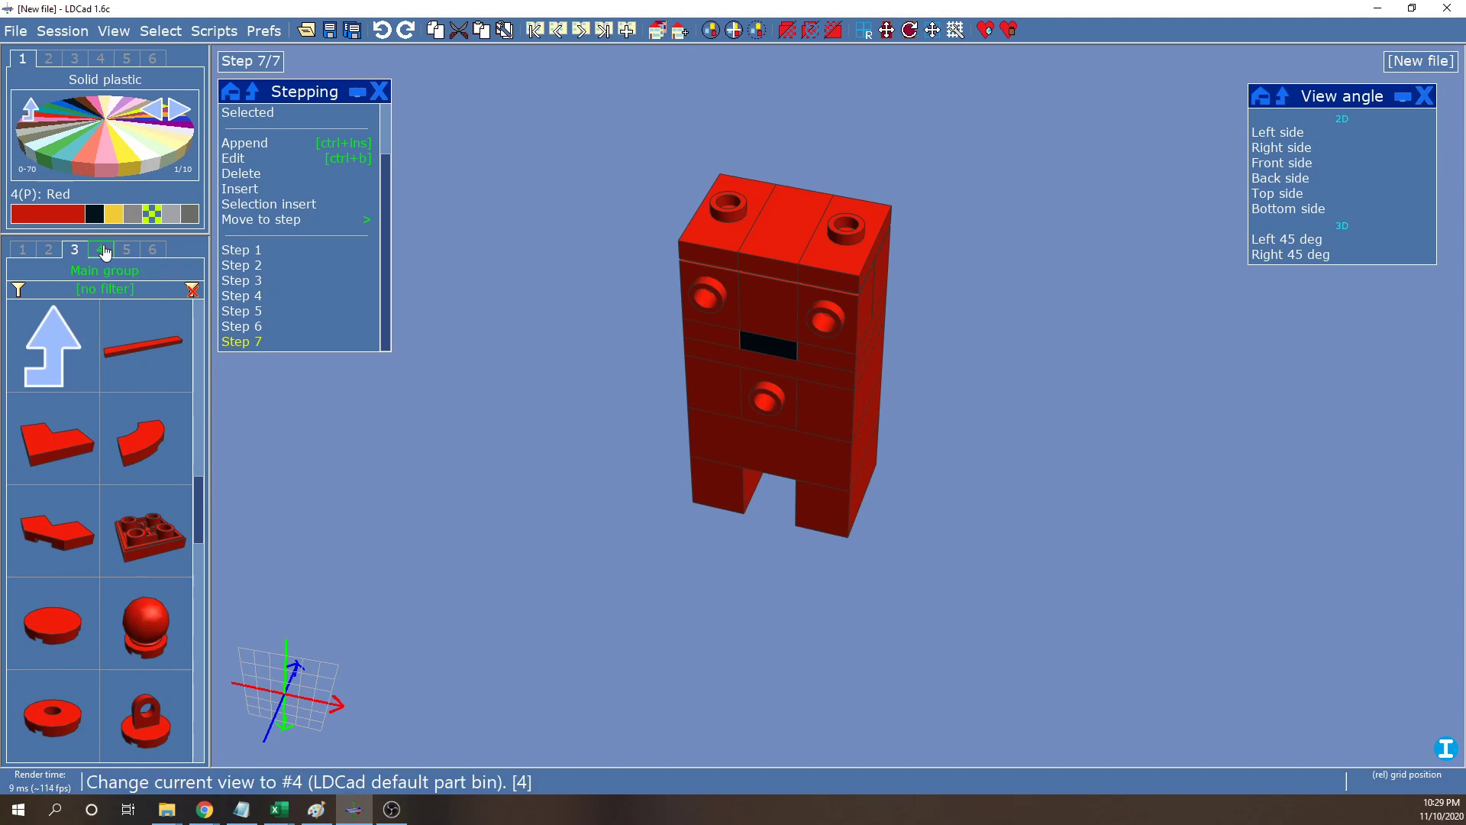
left_click_drag(202, 500, 197, 336)
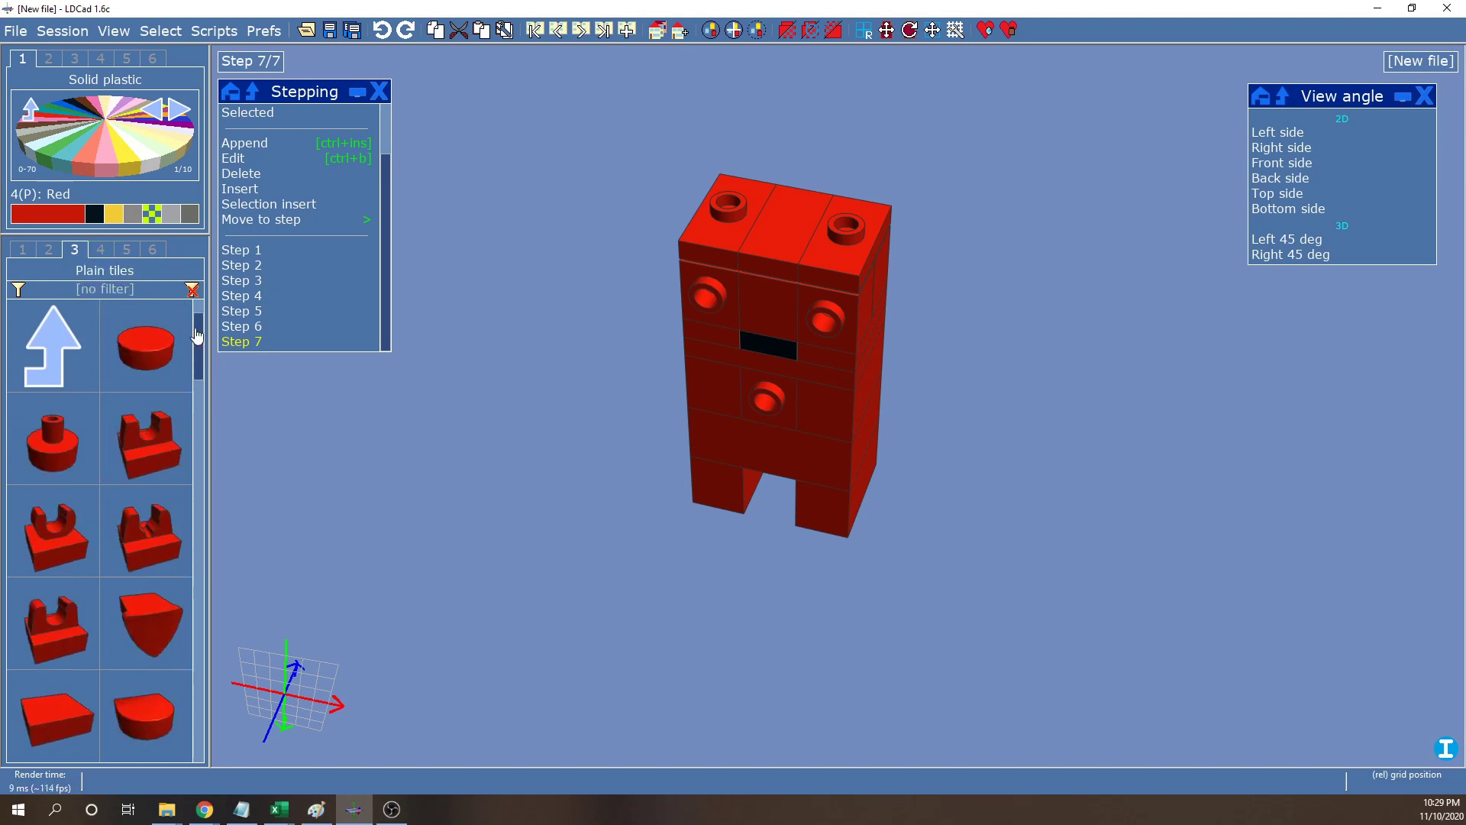
left_click(48, 249)
left_click_drag(197, 403, 200, 305)
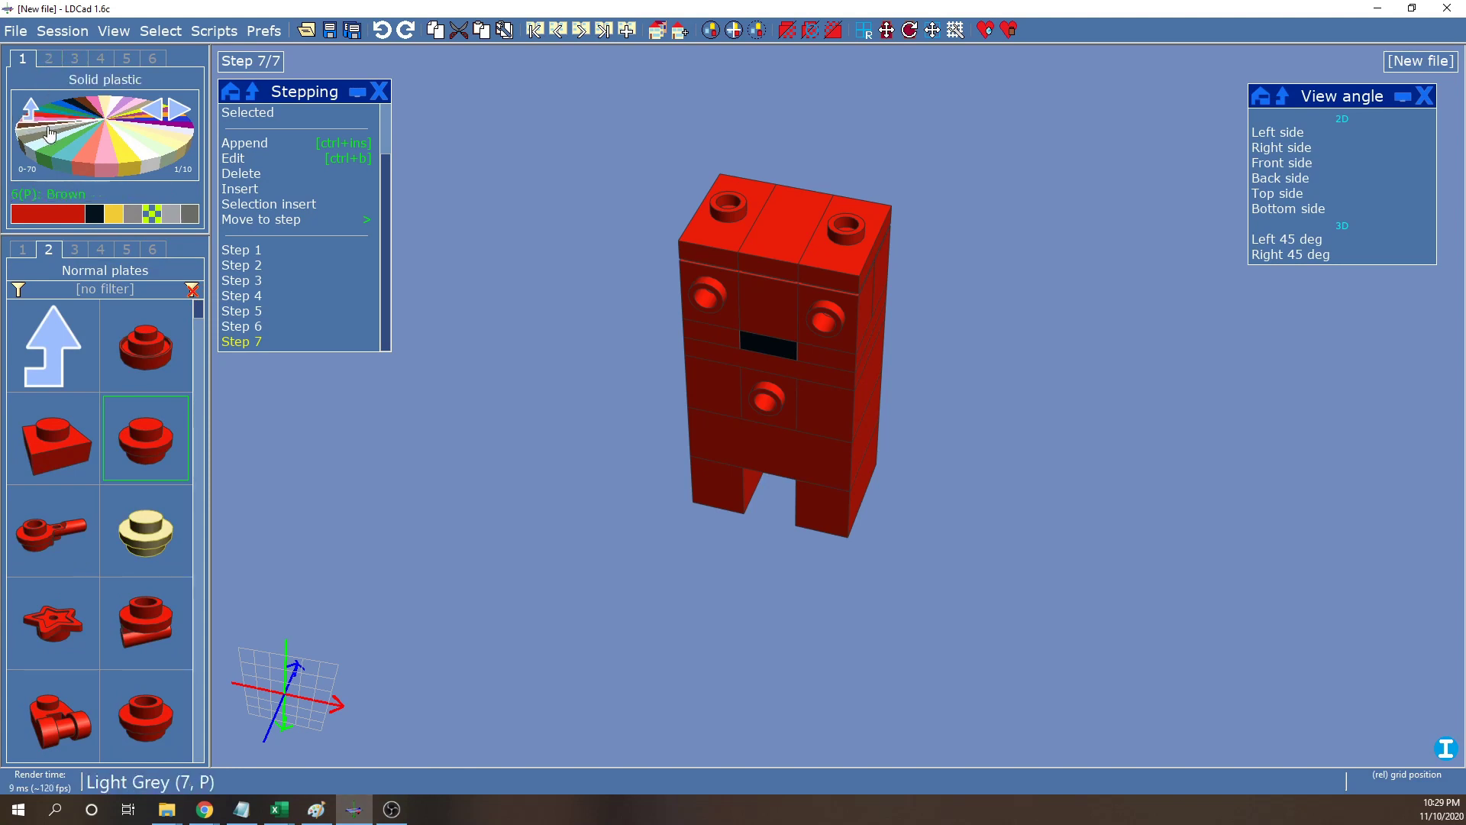
Set the current colour to Trans Neon Green (42) from the Transparent colour group
left_click(48, 59)
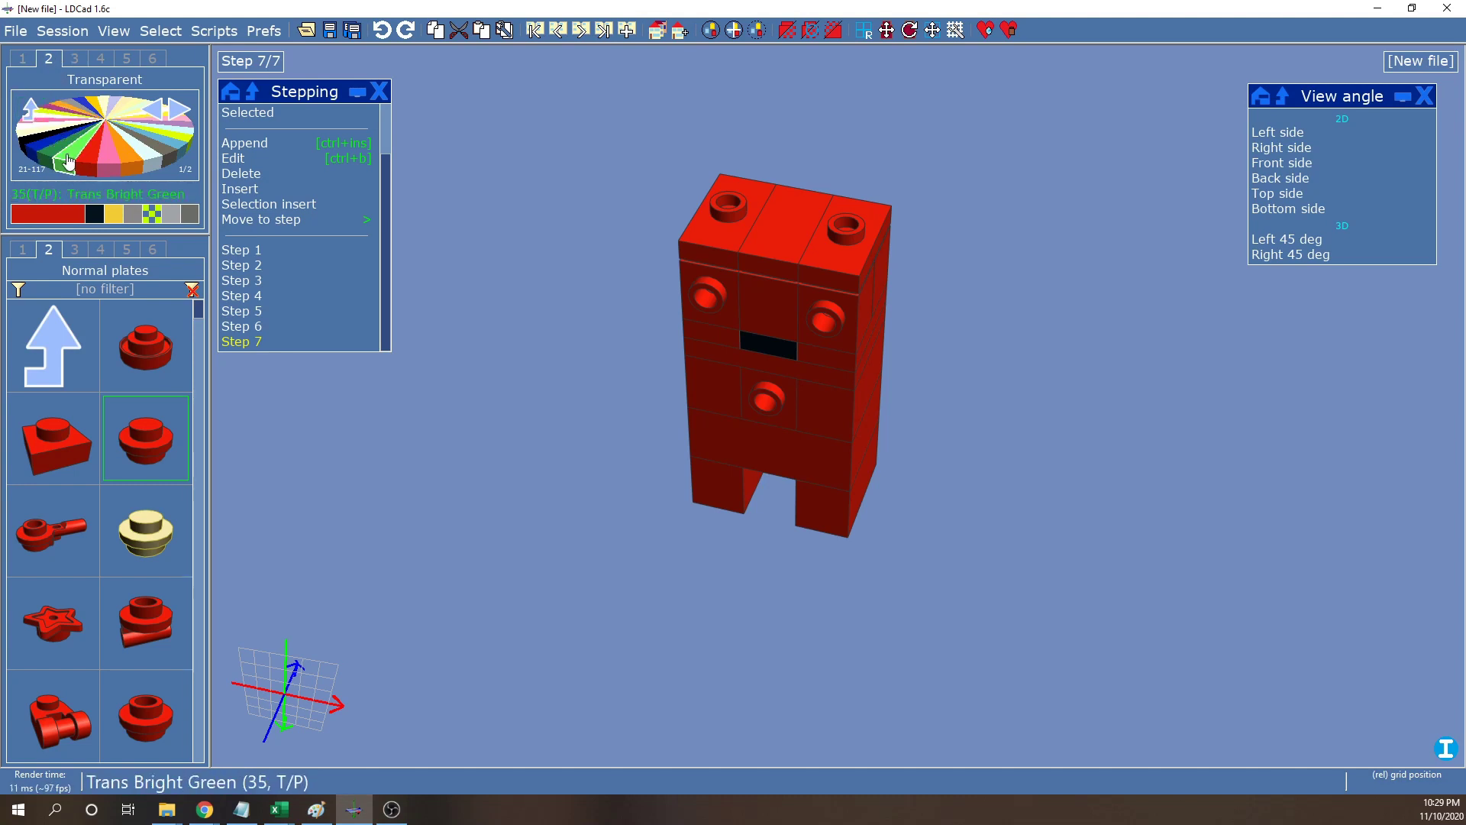
scroll(75, 169, "down", 5)
scroll(102, 156, "down", 5)
scroll(152, 165, "down", 5)
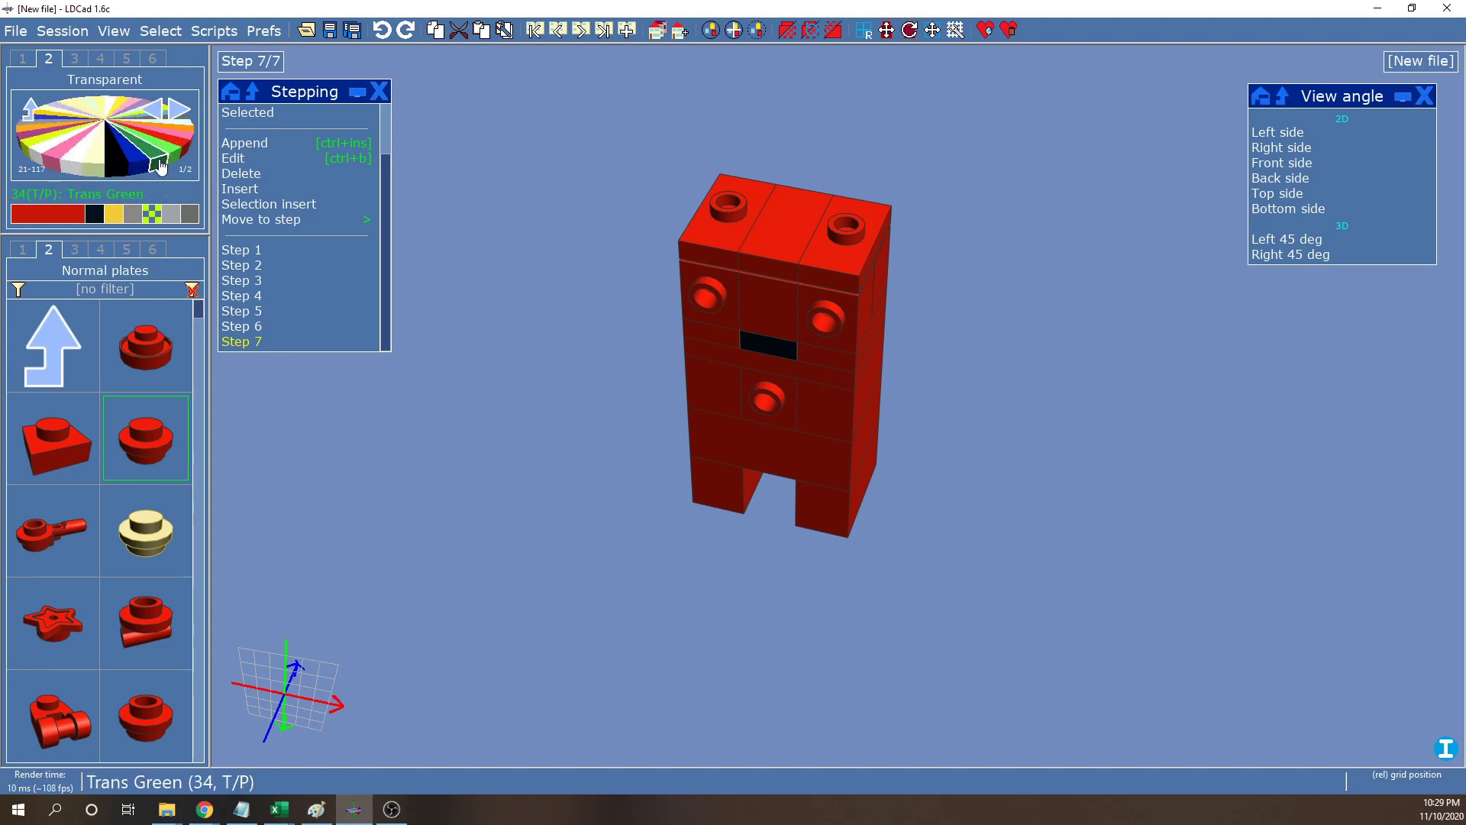
scroll(174, 158, "down", 4)
left_click(180, 109)
scroll(143, 163, "down", 3)
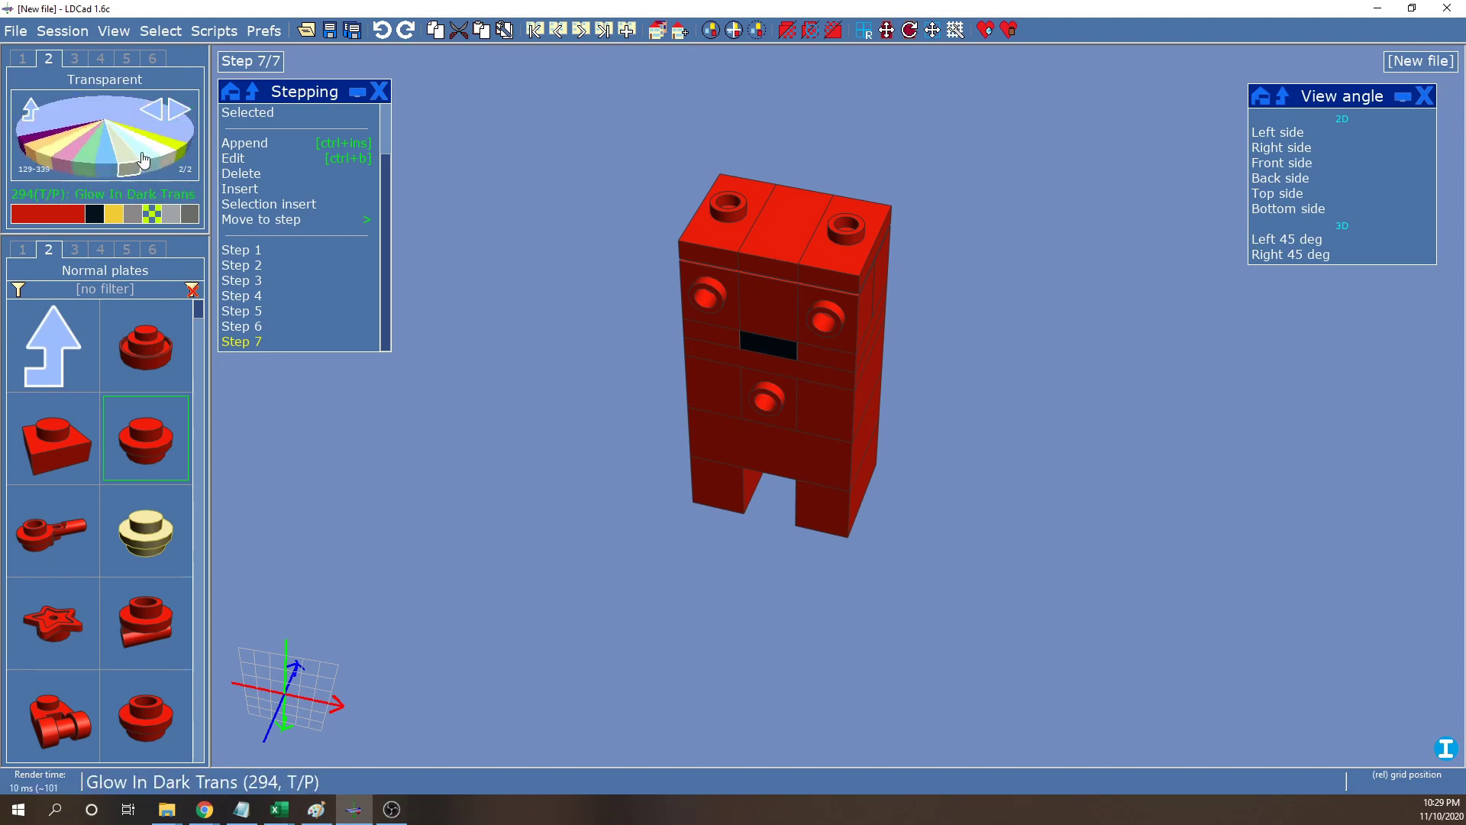
scroll(122, 162, "up", 3)
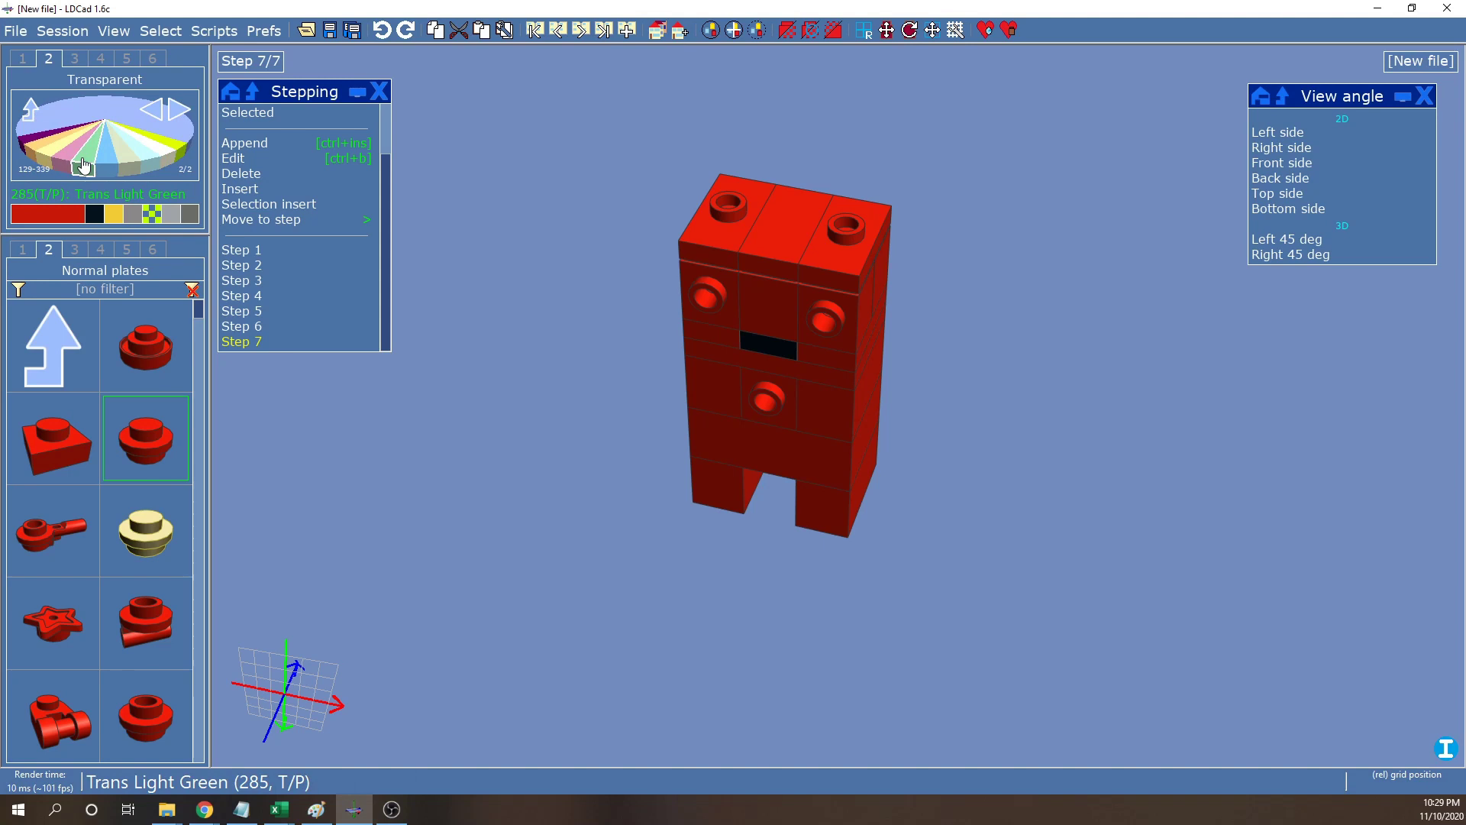
left_click(151, 109)
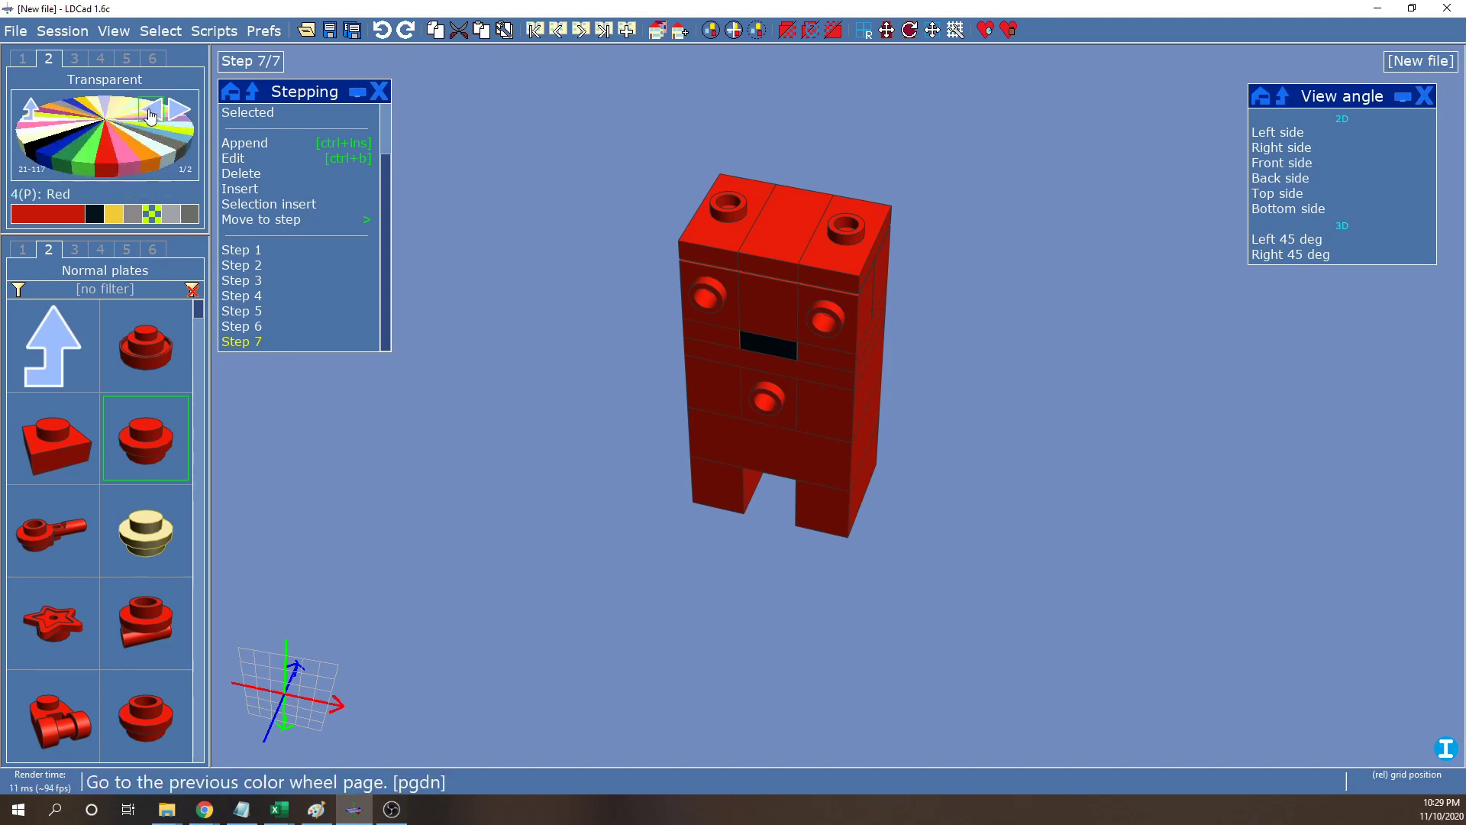
scroll(88, 168, "down", 5)
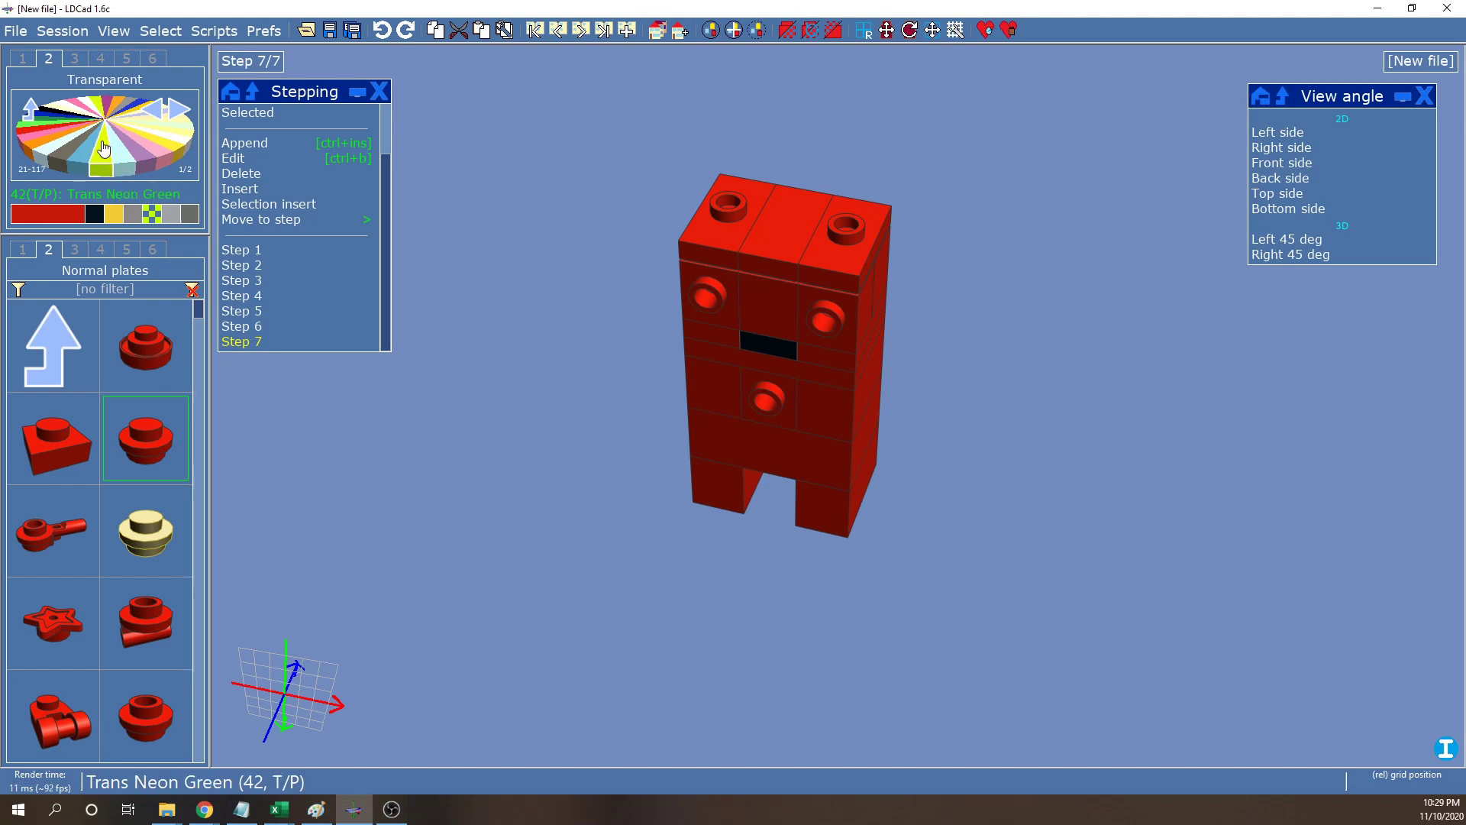
left_click(105, 174)
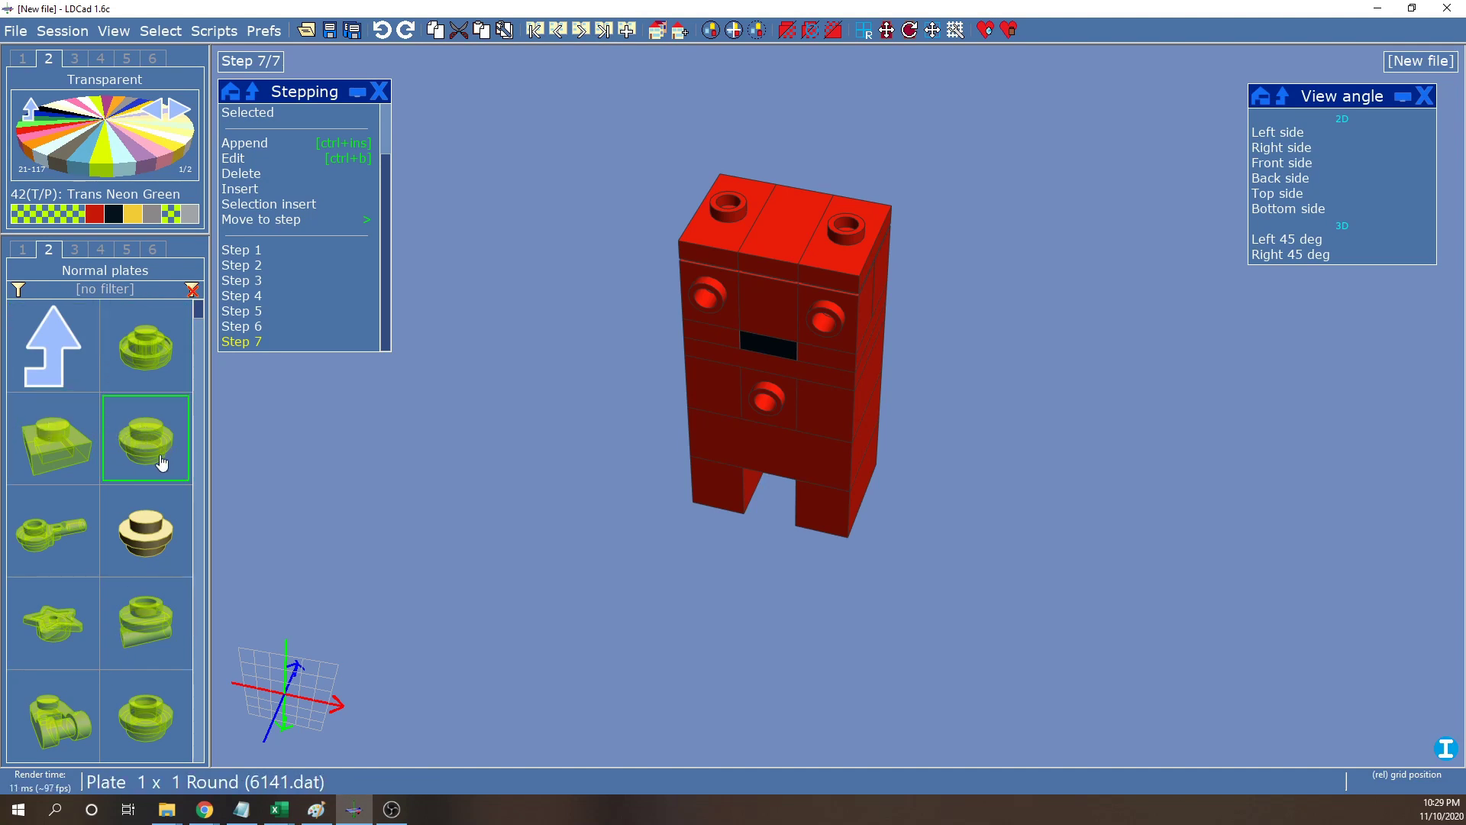
Add a Plate 1 x 1 Round (6141.dat) beside the figure and rotate it a quarter turn so its stud faces forward
left_click_drag(160, 462, 585, 301)
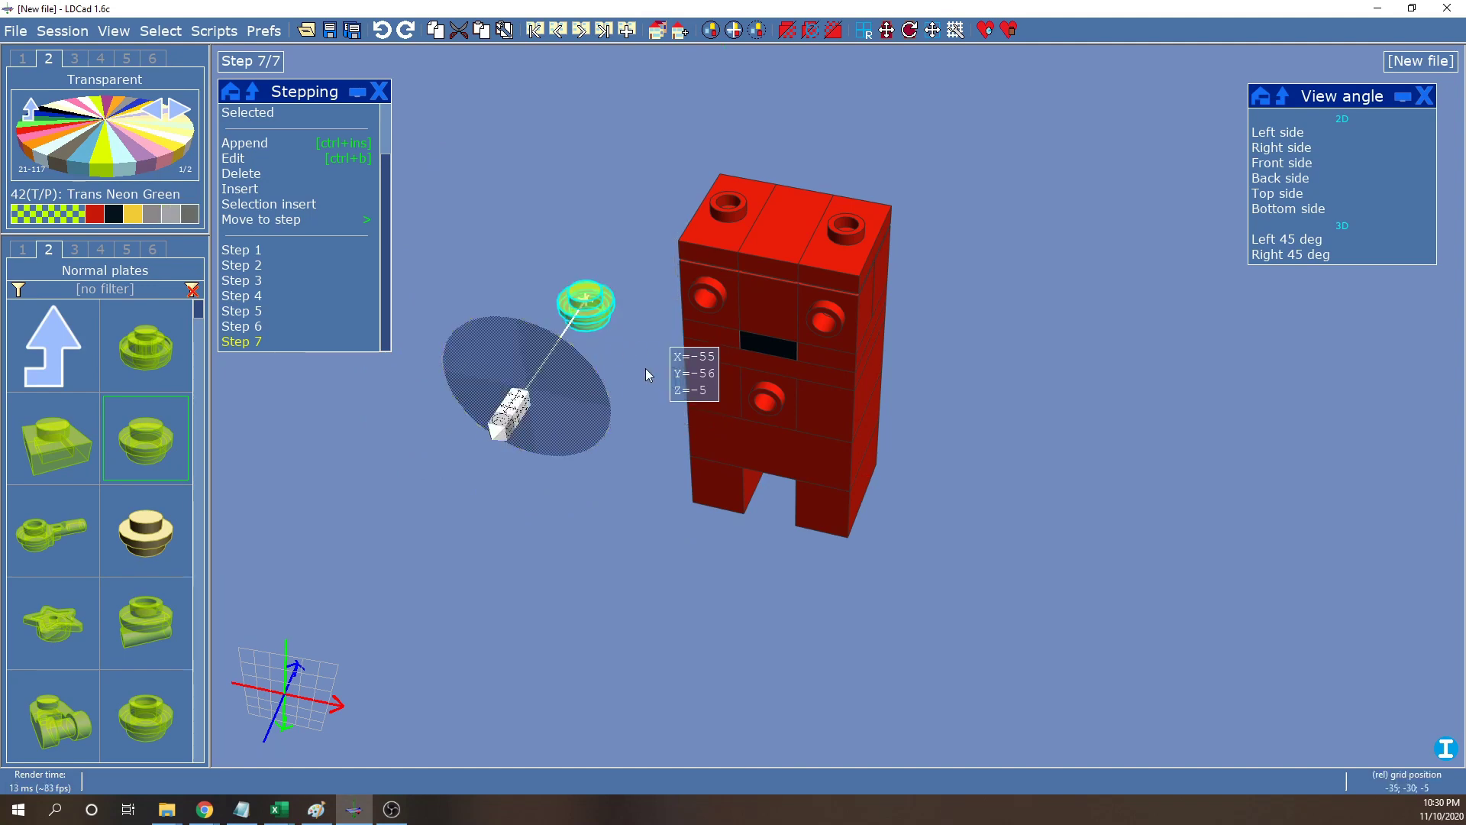
right_click_drag(1042, 340, 1128, 422)
right_click_drag(504, 380, 887, 382)
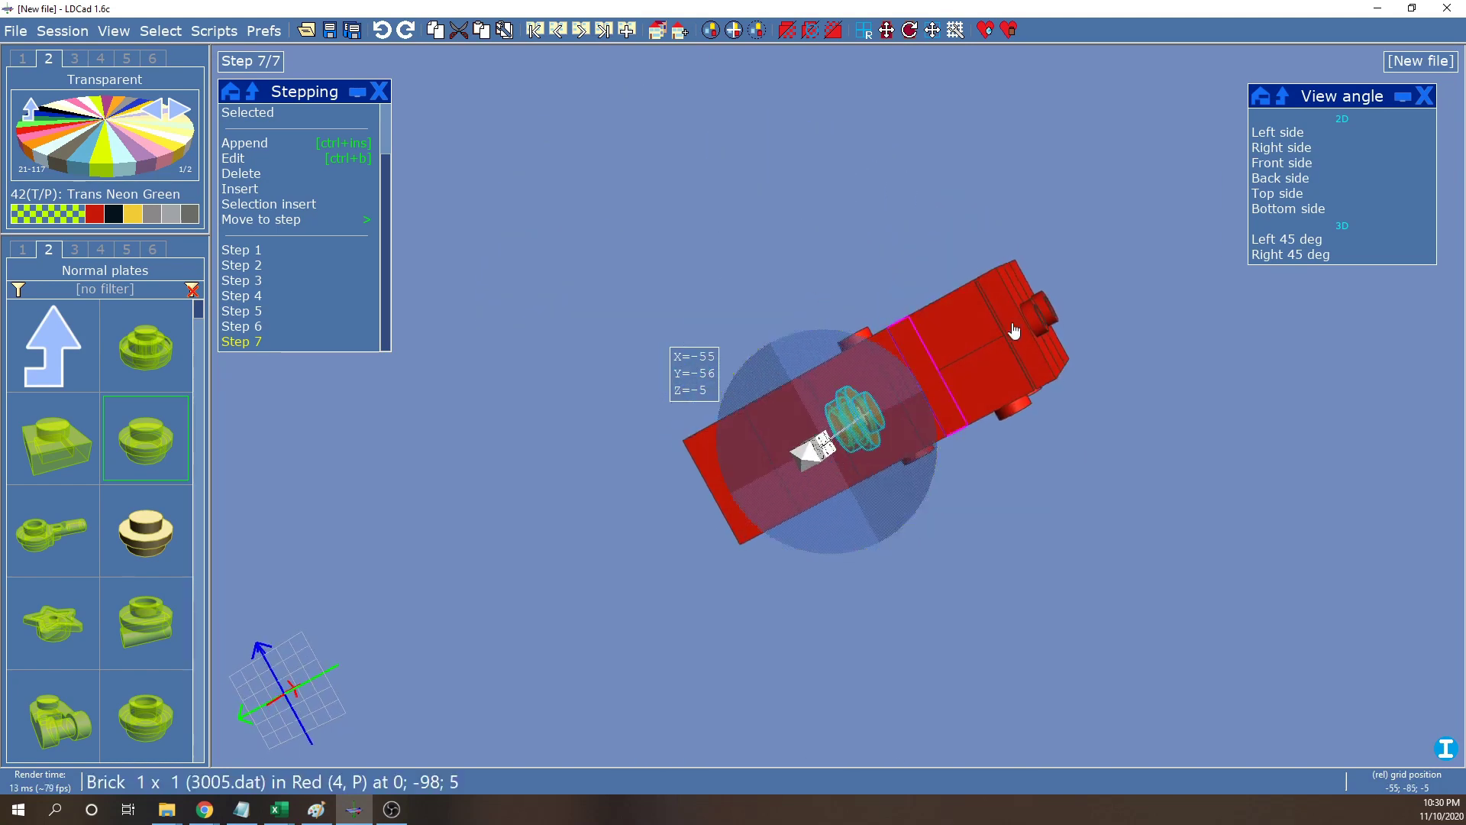
left_click(1296, 153)
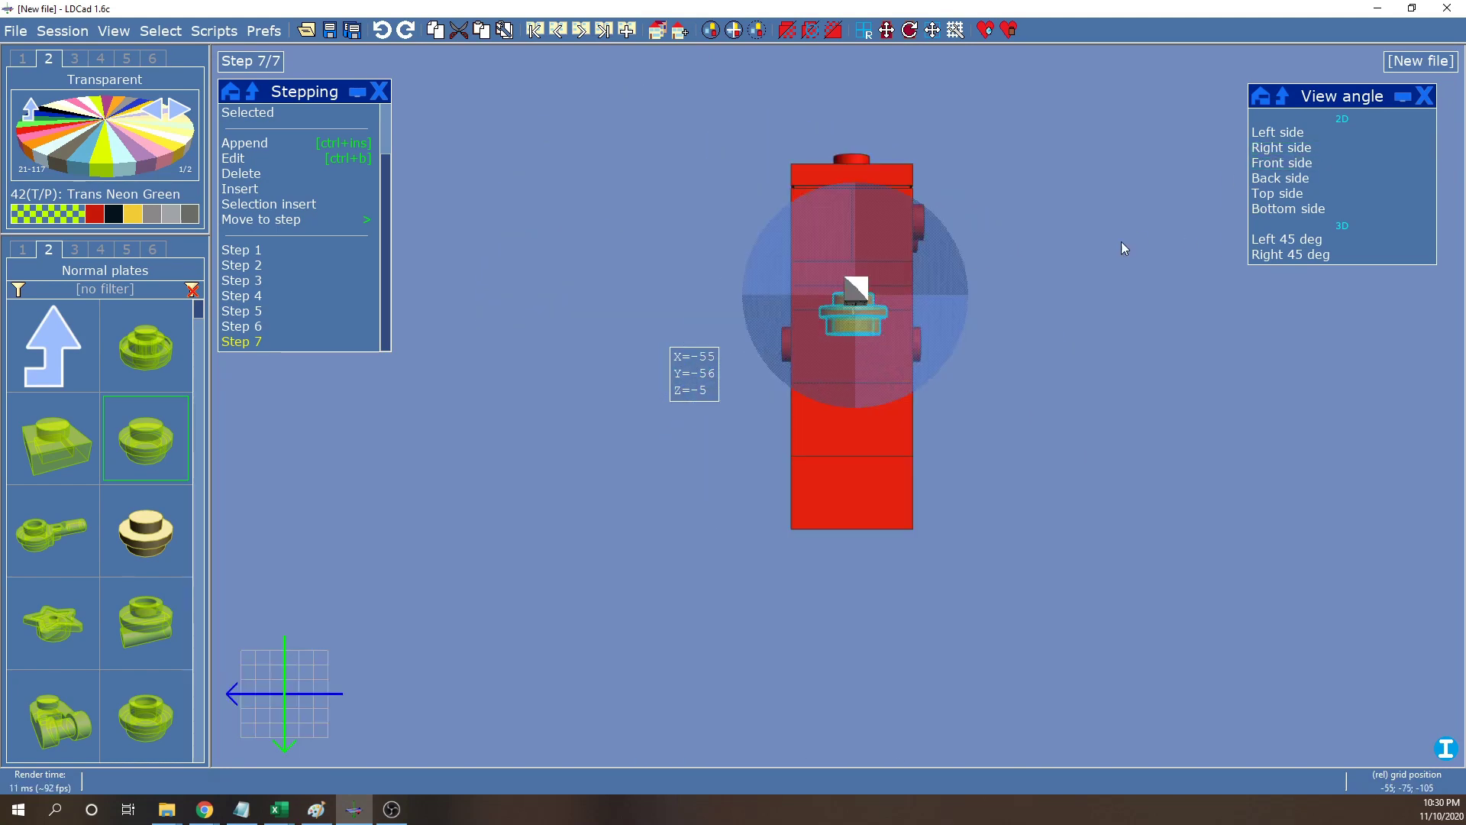
left_click_drag(900, 275, 900, 360)
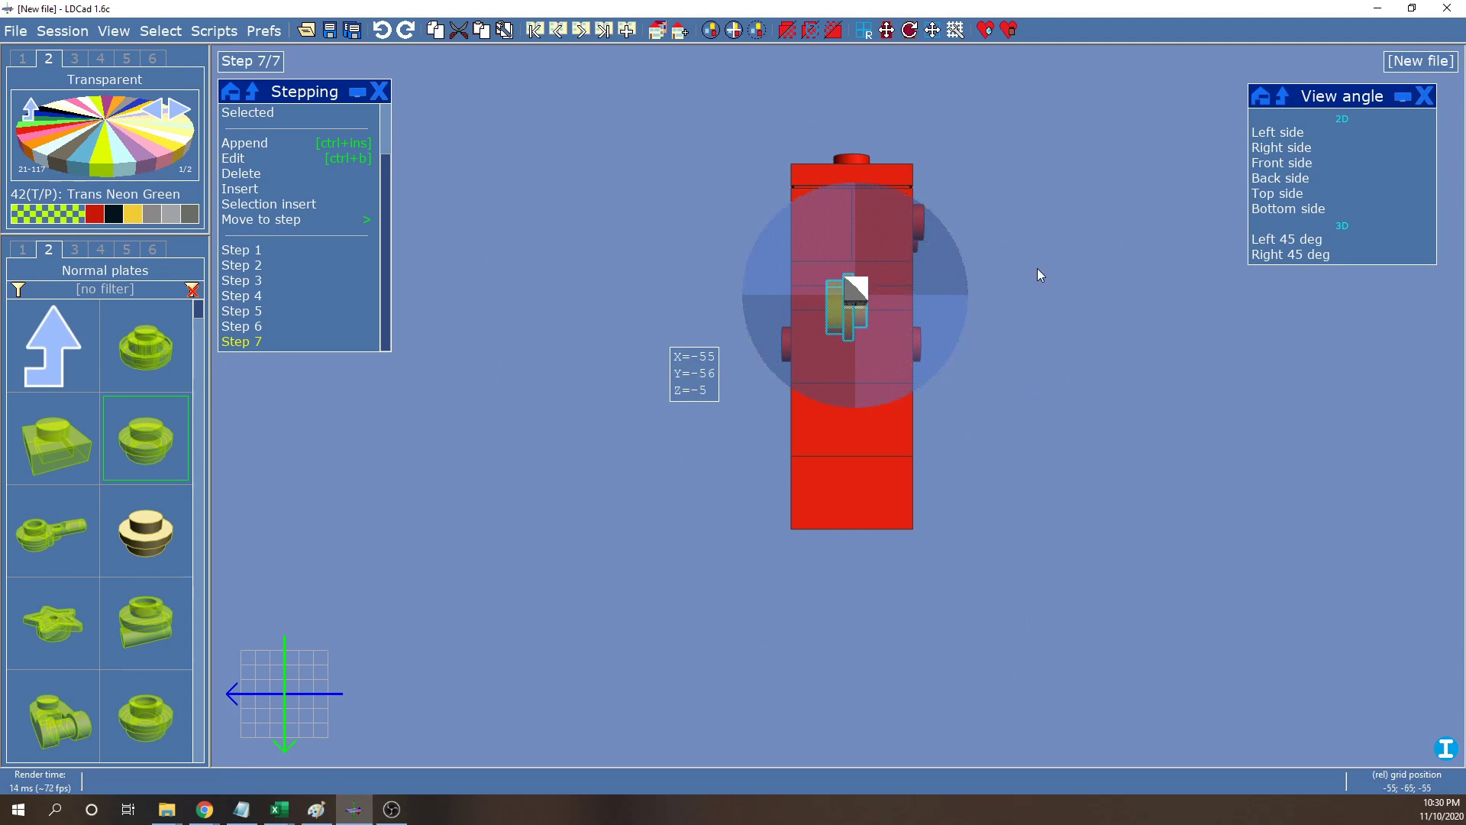
right_click_drag(1037, 275, 1047, 260)
Fit the round plate onto the upper left front stud at X=0, Y=-88, Z=-33, and duplicate it onto the upper right stud at X=40
left_click(1281, 162)
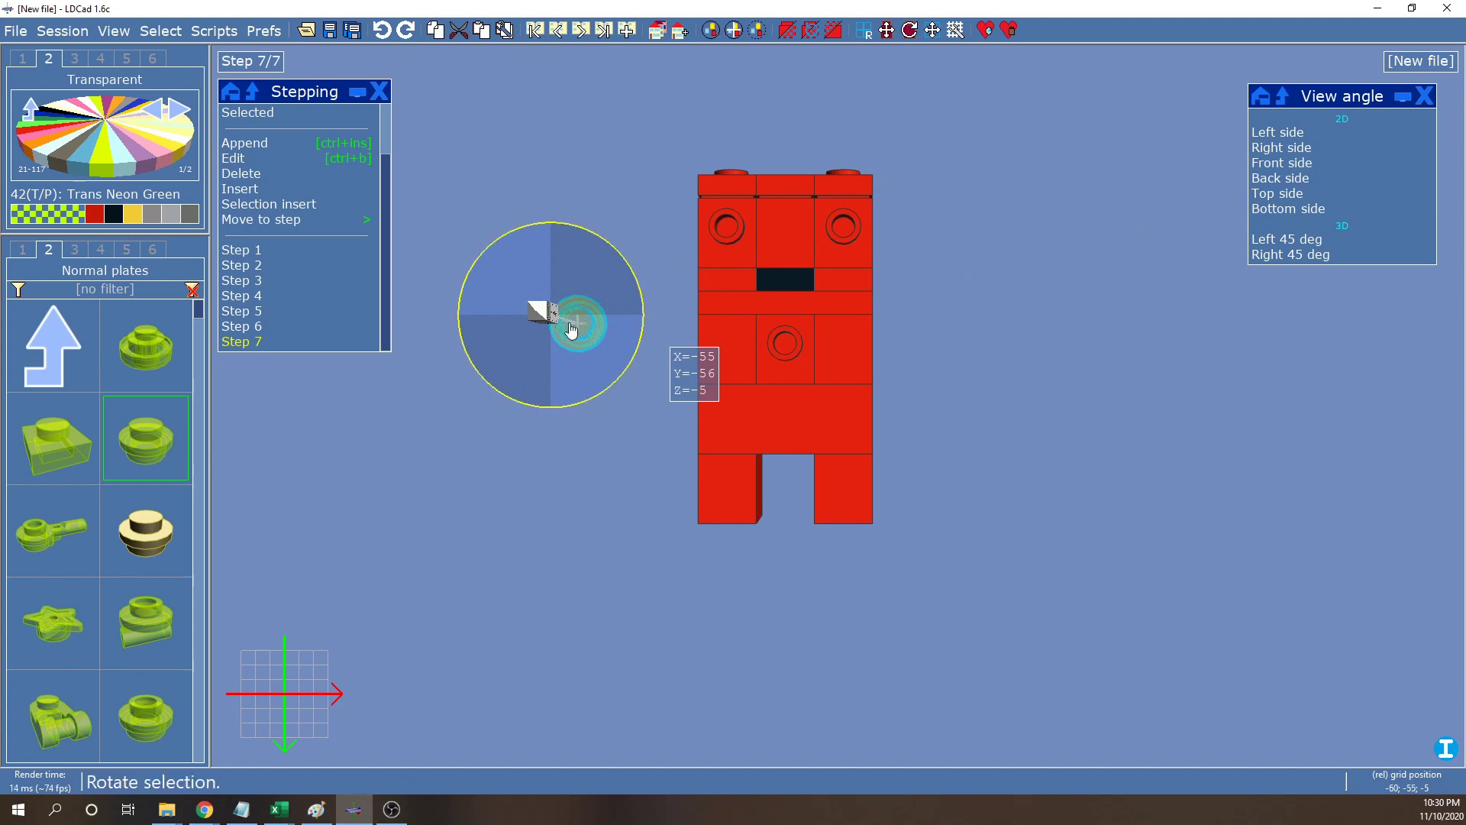
left_click_drag(580, 320, 638, 211)
right_click_drag(741, 108, 669, 255)
left_click_drag(627, 258, 736, 315)
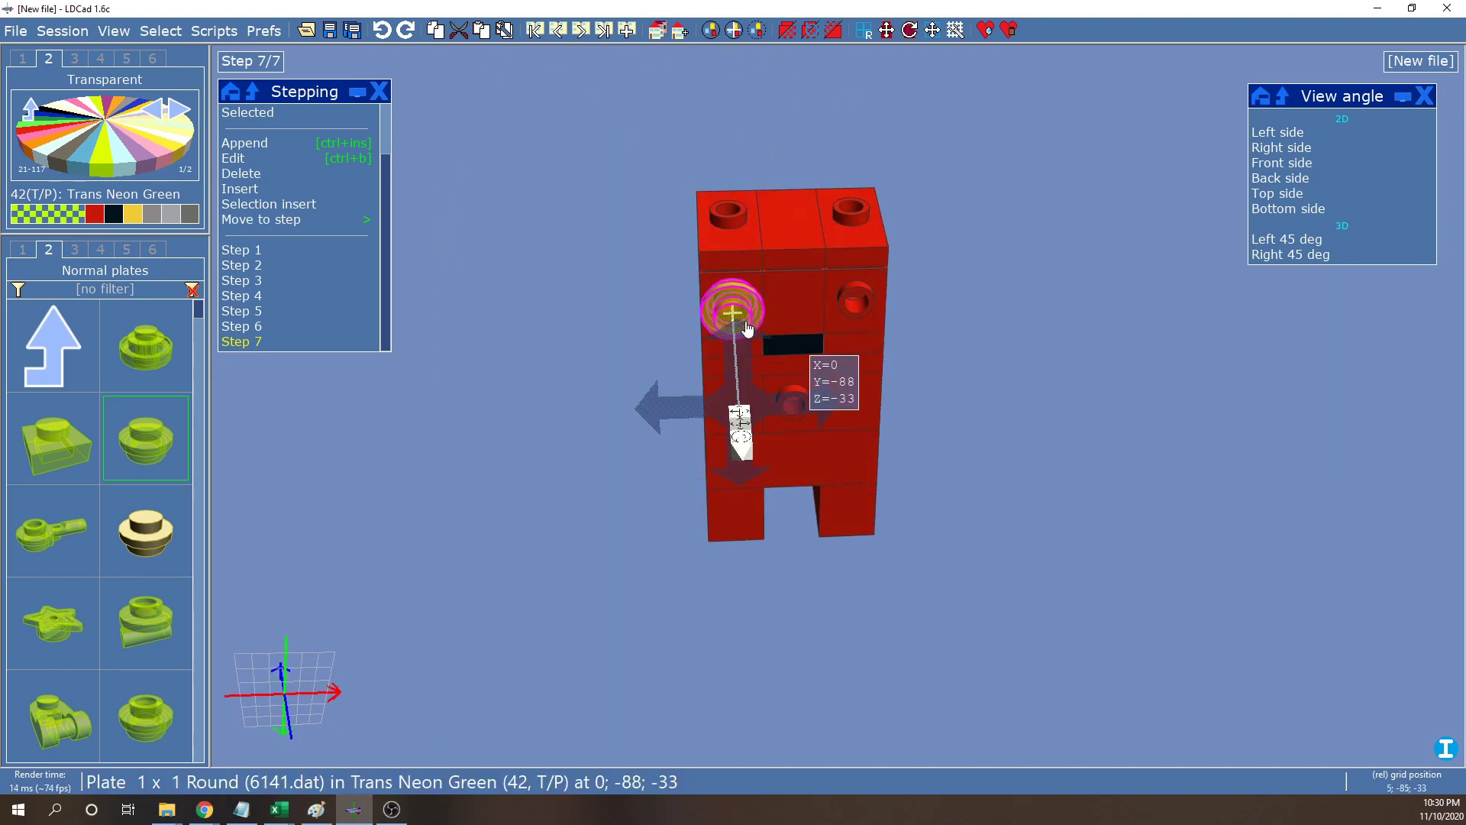
left_click_drag(747, 328, 859, 309, "ctrl")
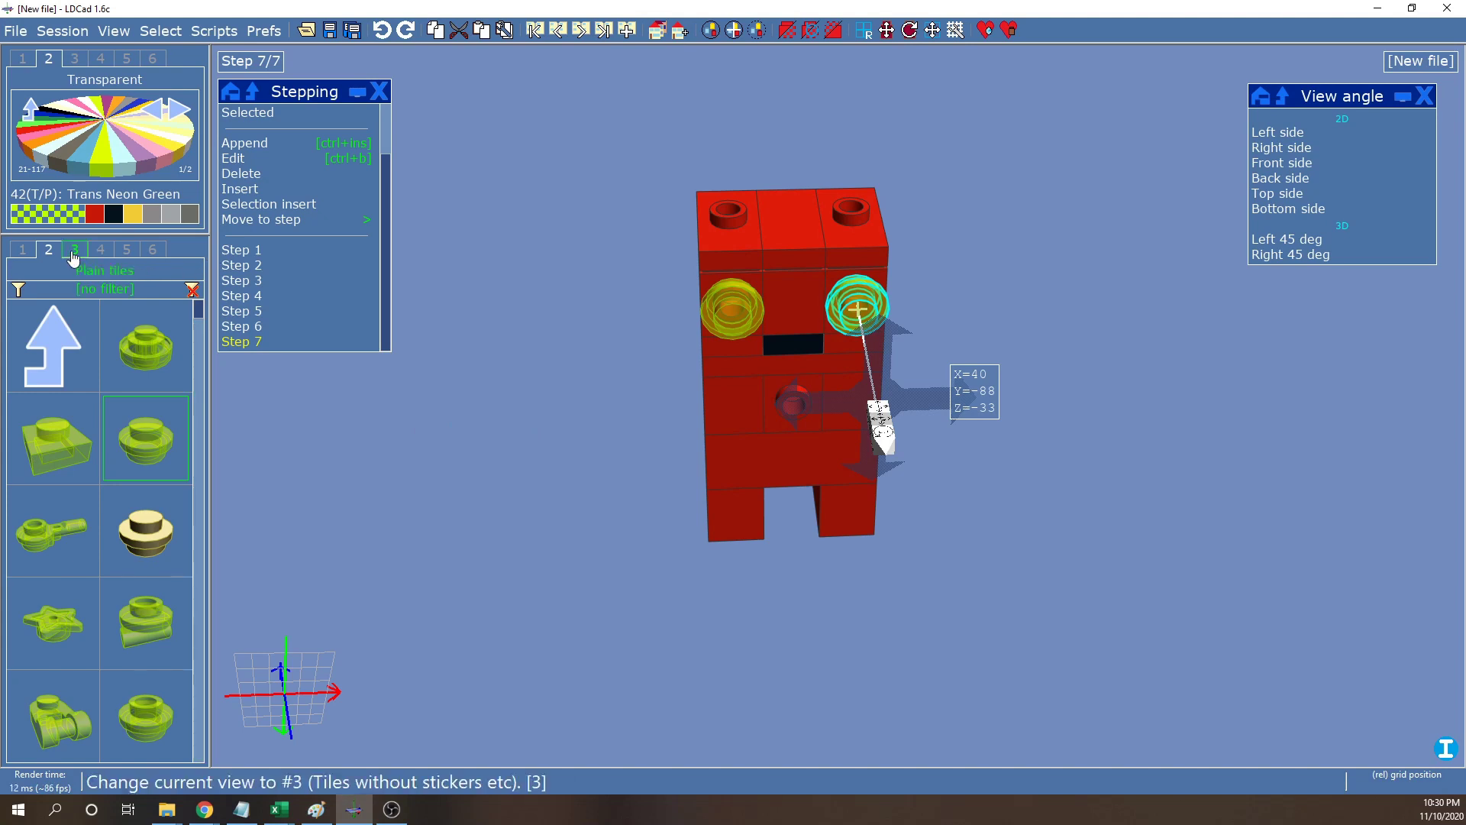
Set the current colour to Black and look through the patterned tiles group of the sorted plates
left_click(100, 248)
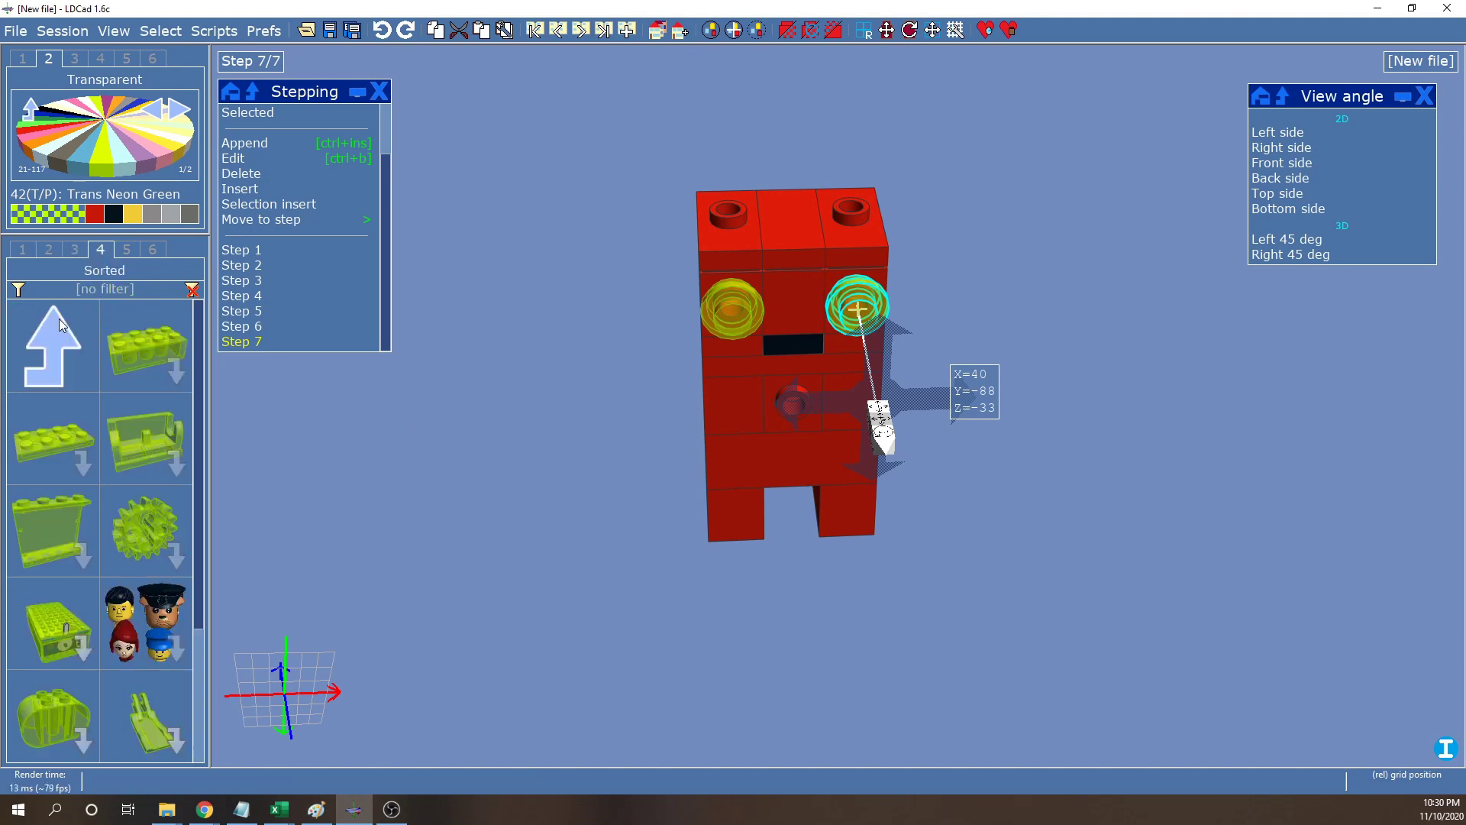
left_click(53, 441)
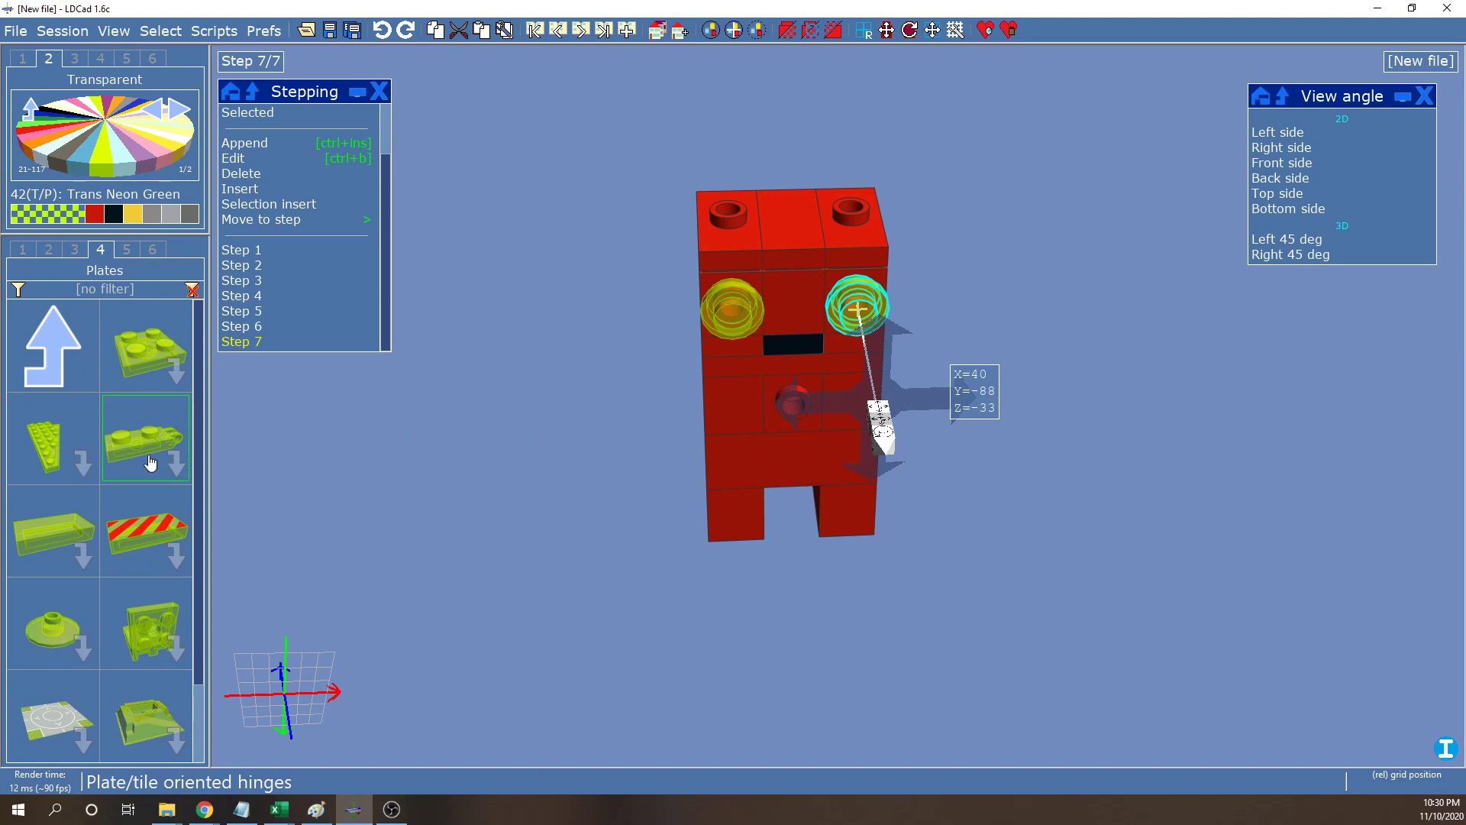
left_click(153, 524)
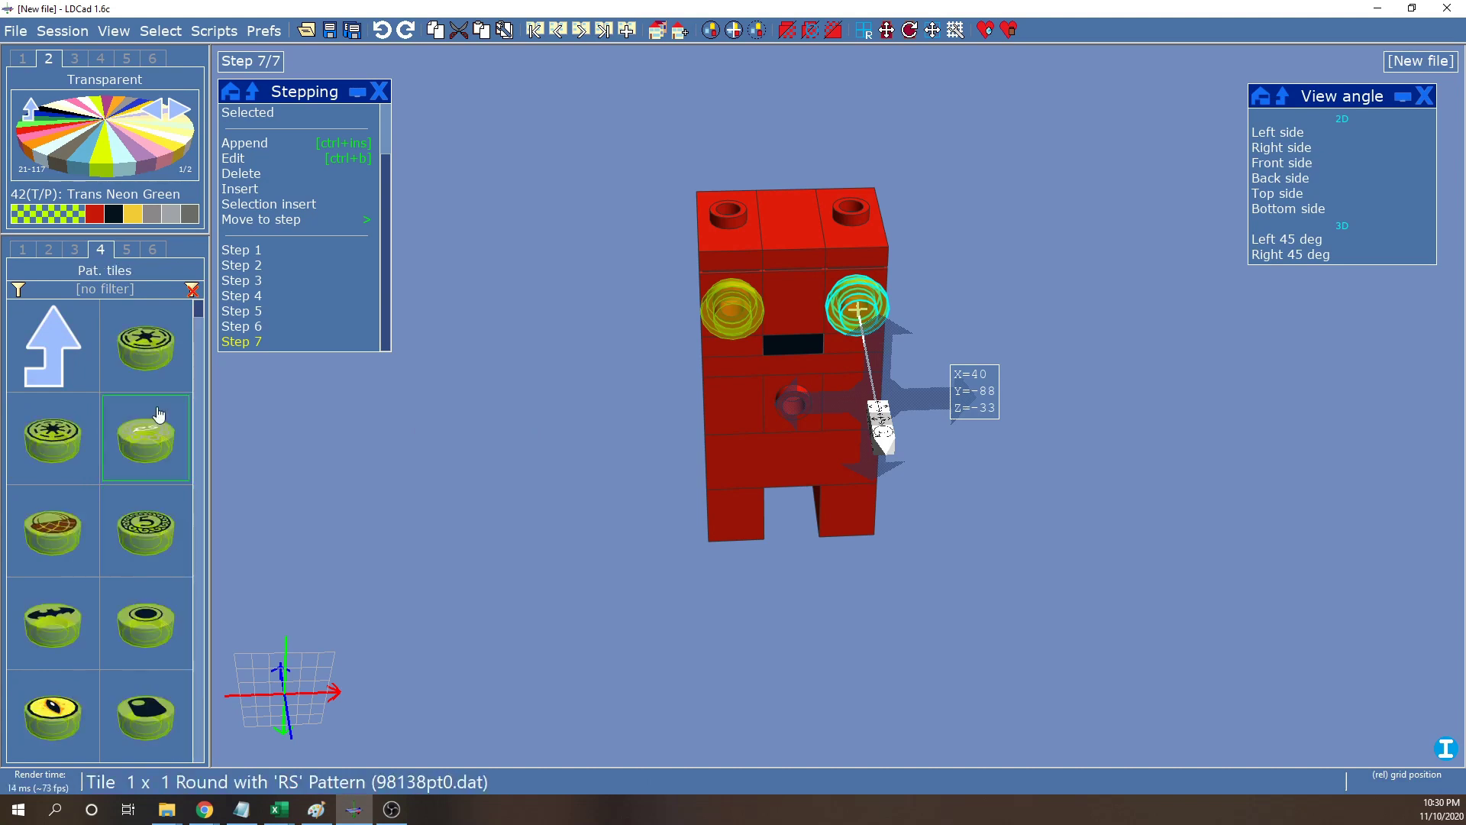
left_click(115, 215)
scroll(122, 482, "down", 3)
scroll(122, 479, "down", 3)
scroll(131, 458, "down", 3)
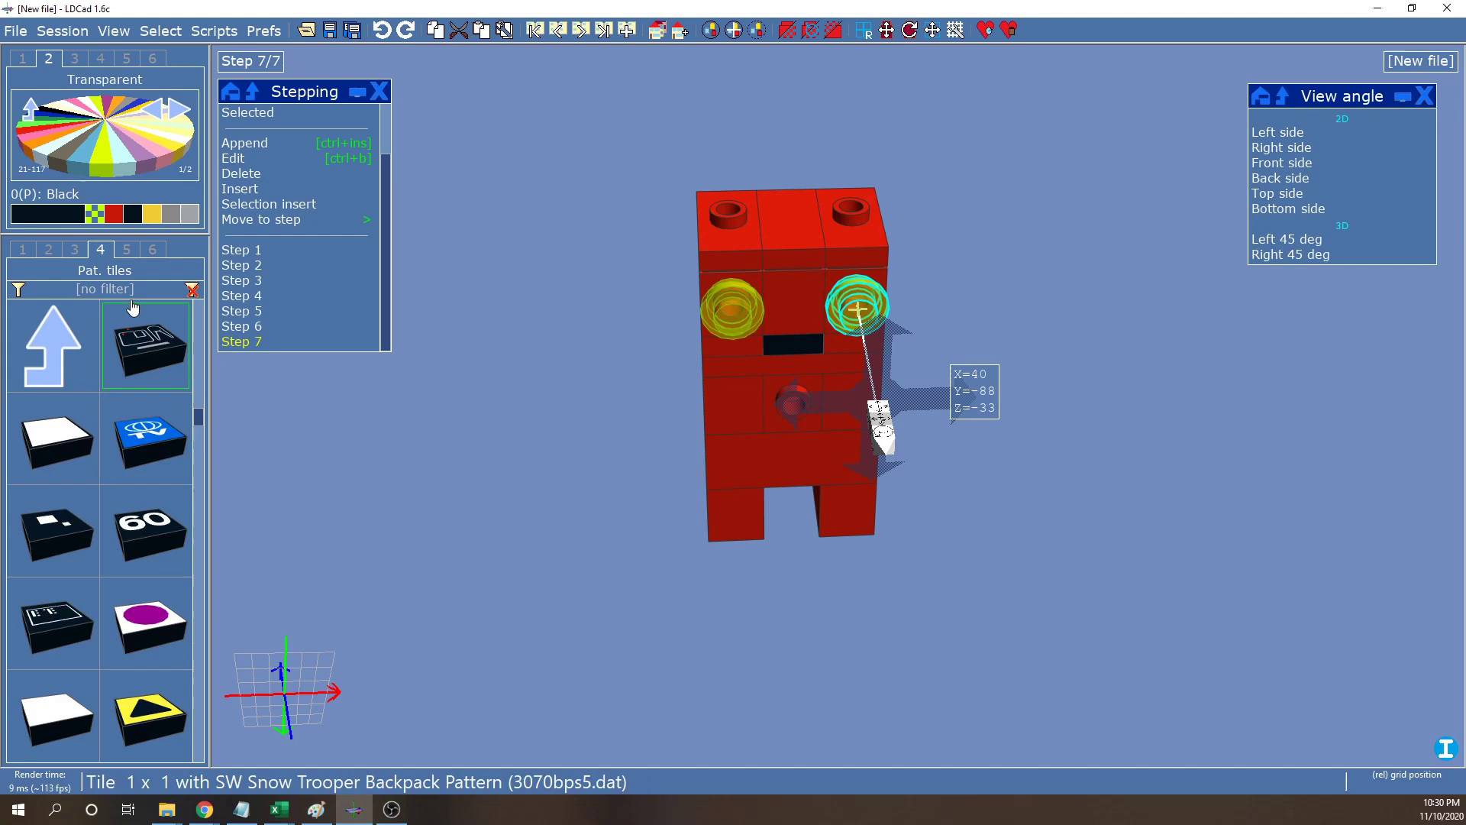
Add a Tile 1 x 2 with Red & Yellow Controls Pattern (3069bp68.dat) beside the figure and rotate it a quarter turn so it lies horizontally
left_click(152, 251)
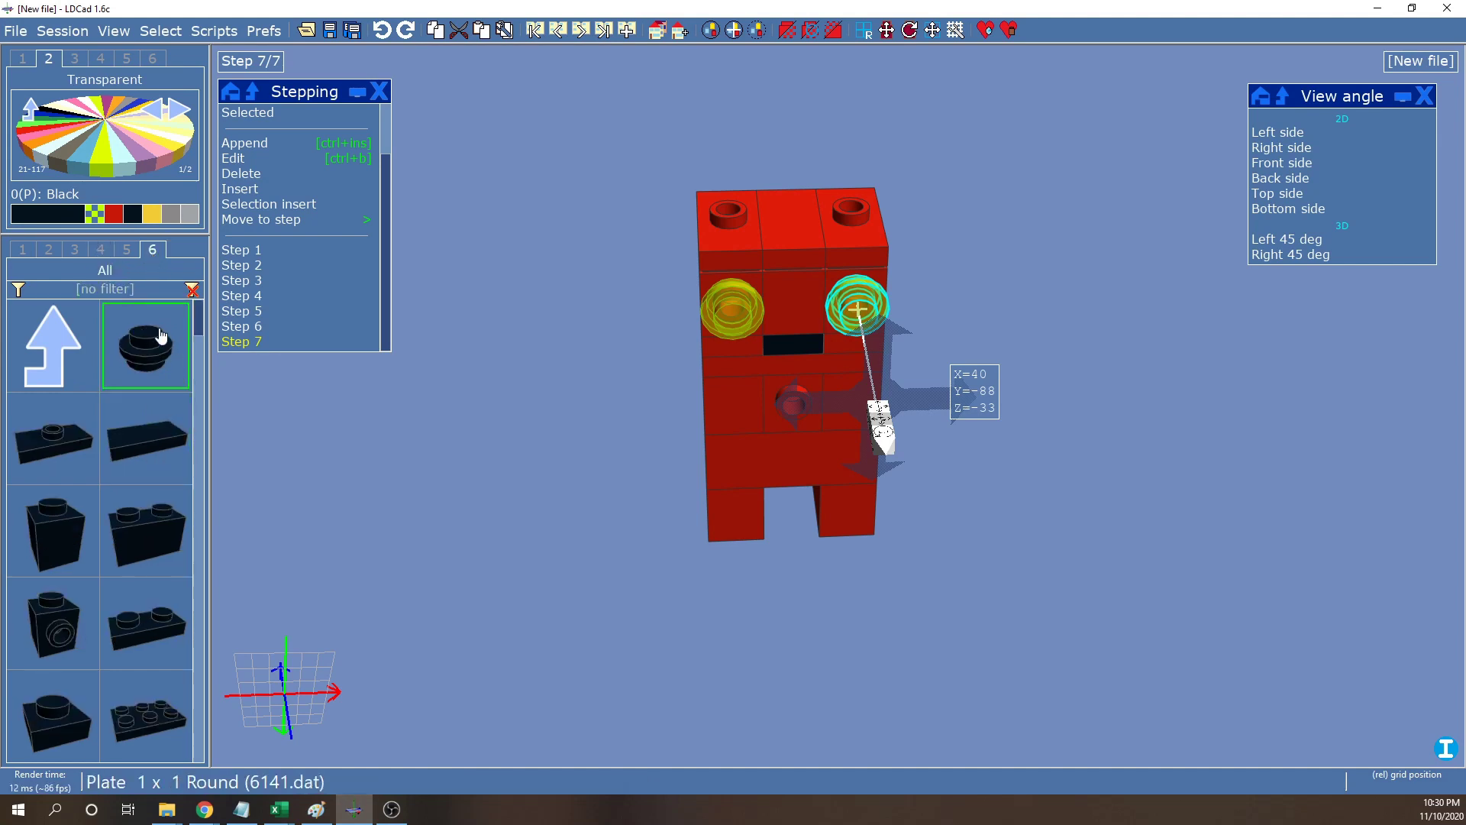
scroll(152, 411, "down", 4)
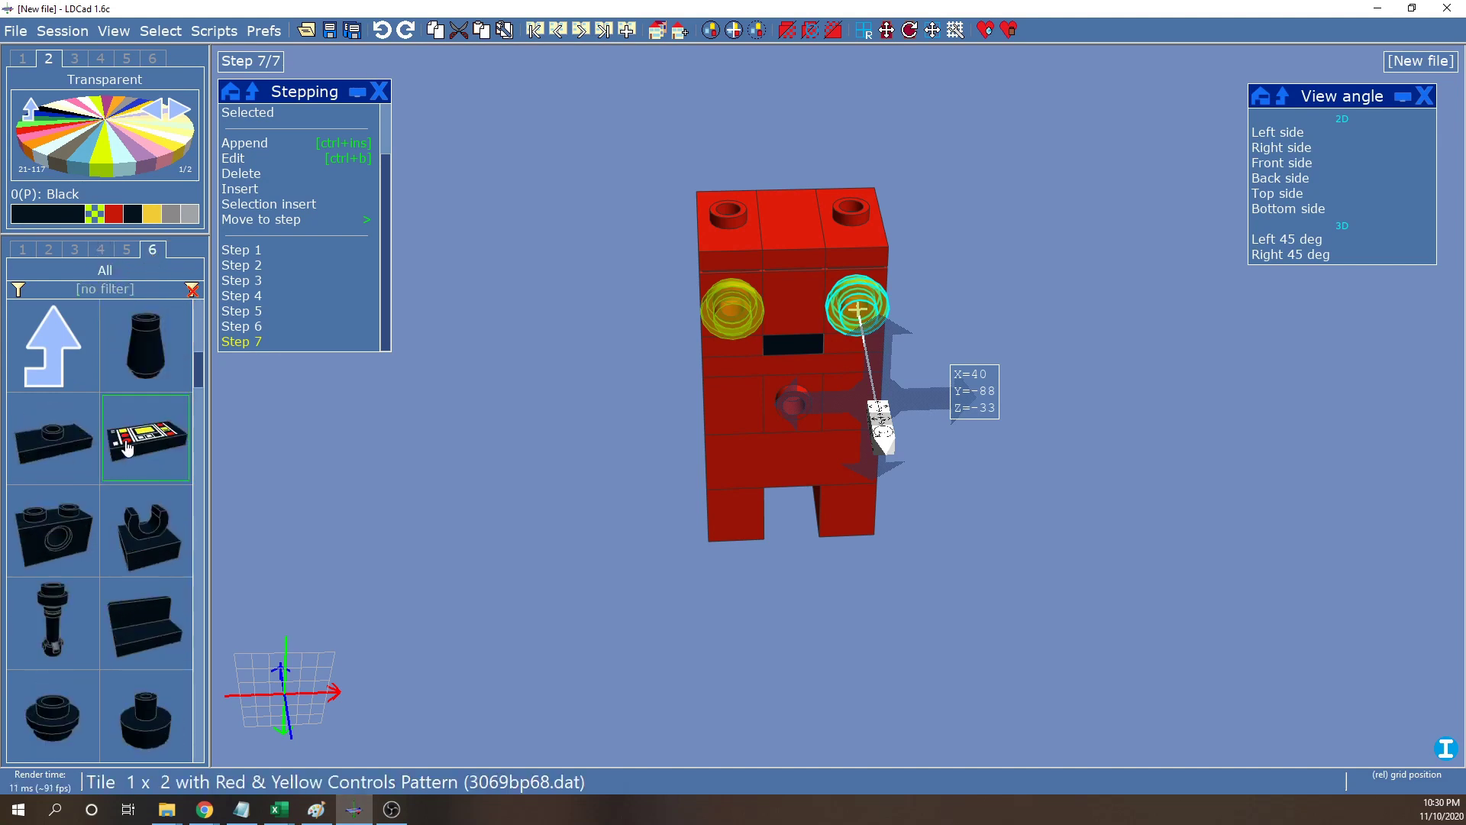
left_click_drag(150, 444, 615, 439)
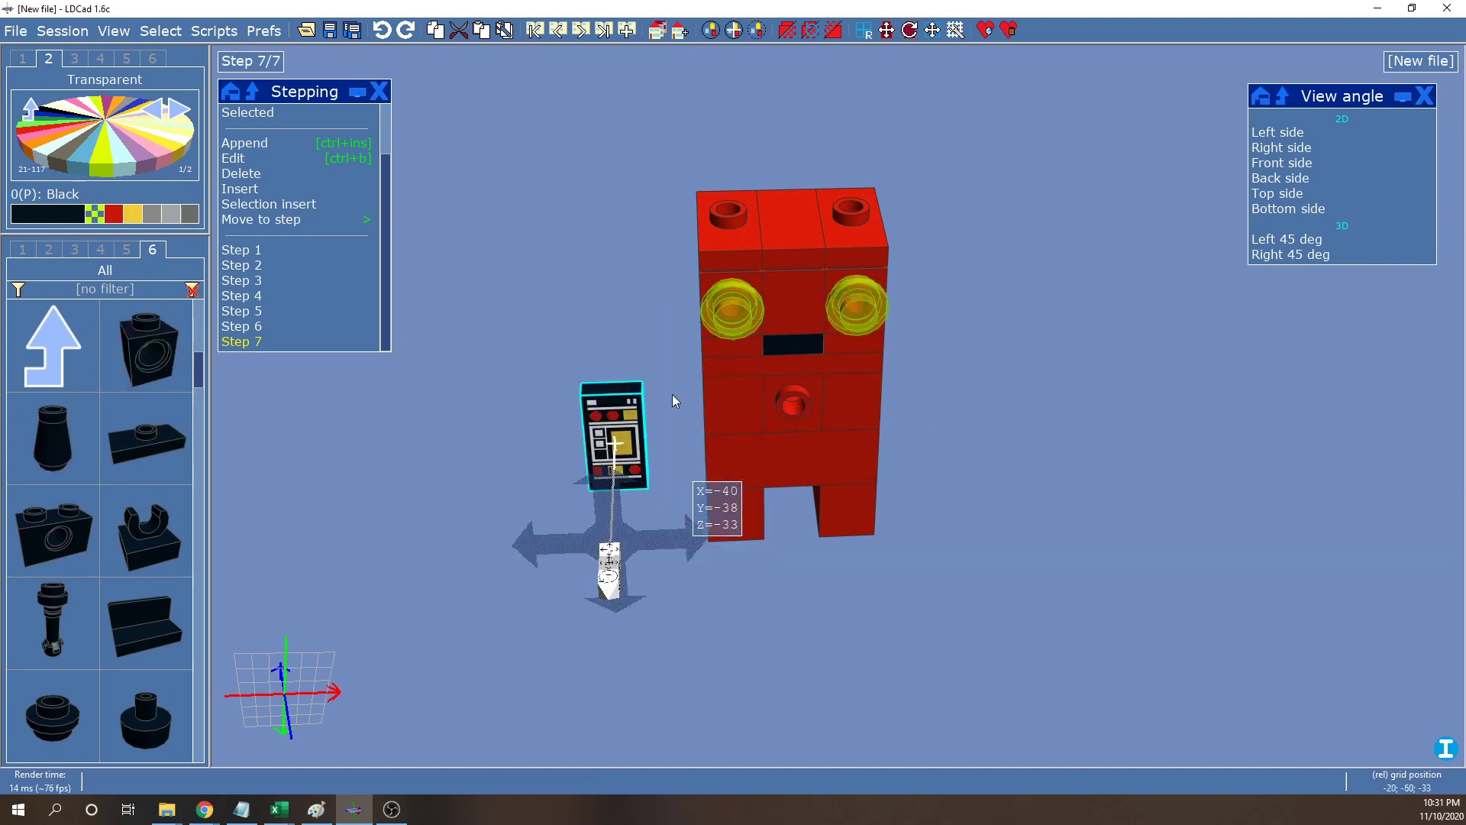
right_click_drag(661, 661, 676, 535)
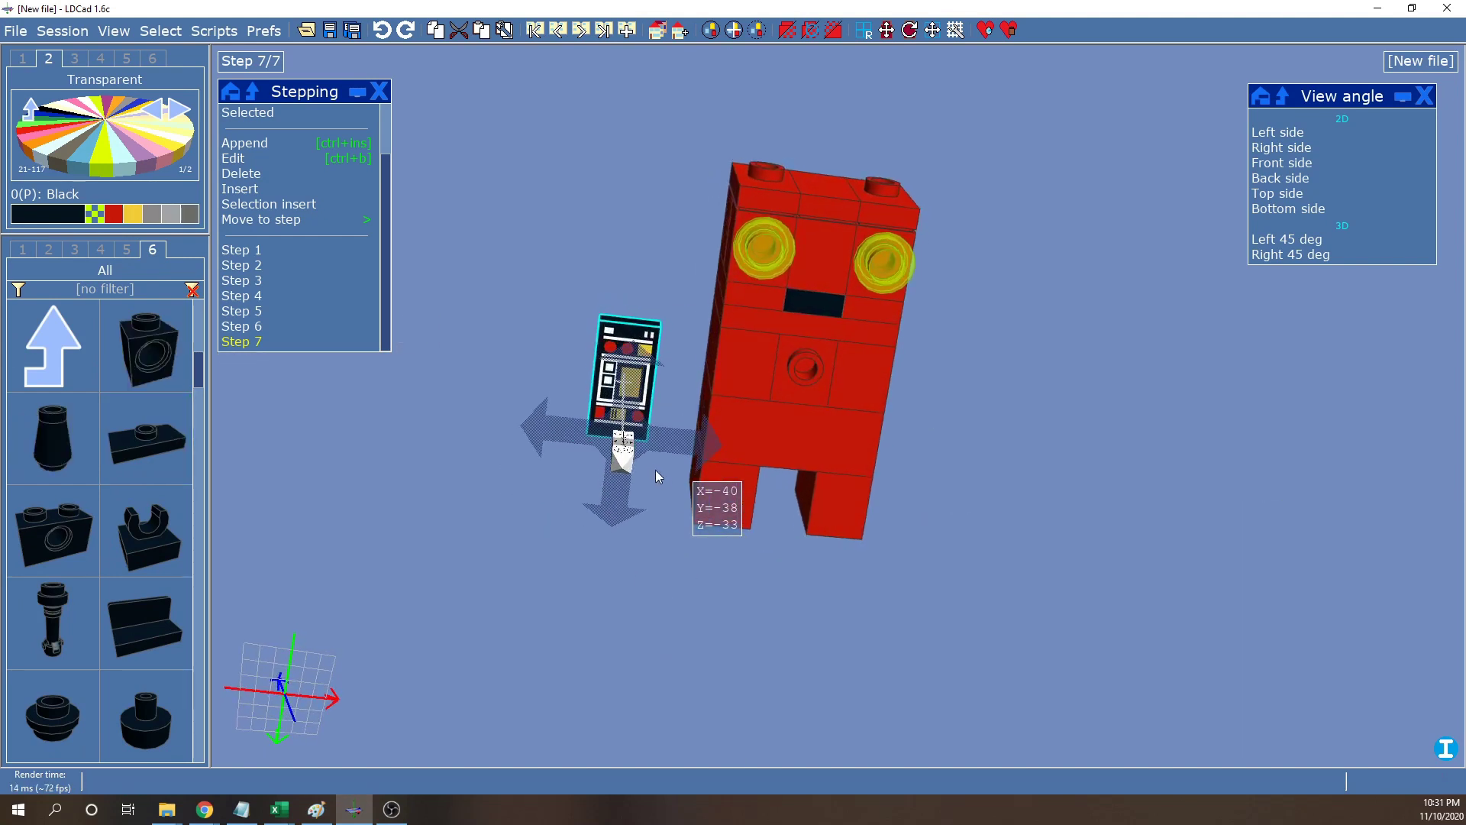
left_click(631, 460)
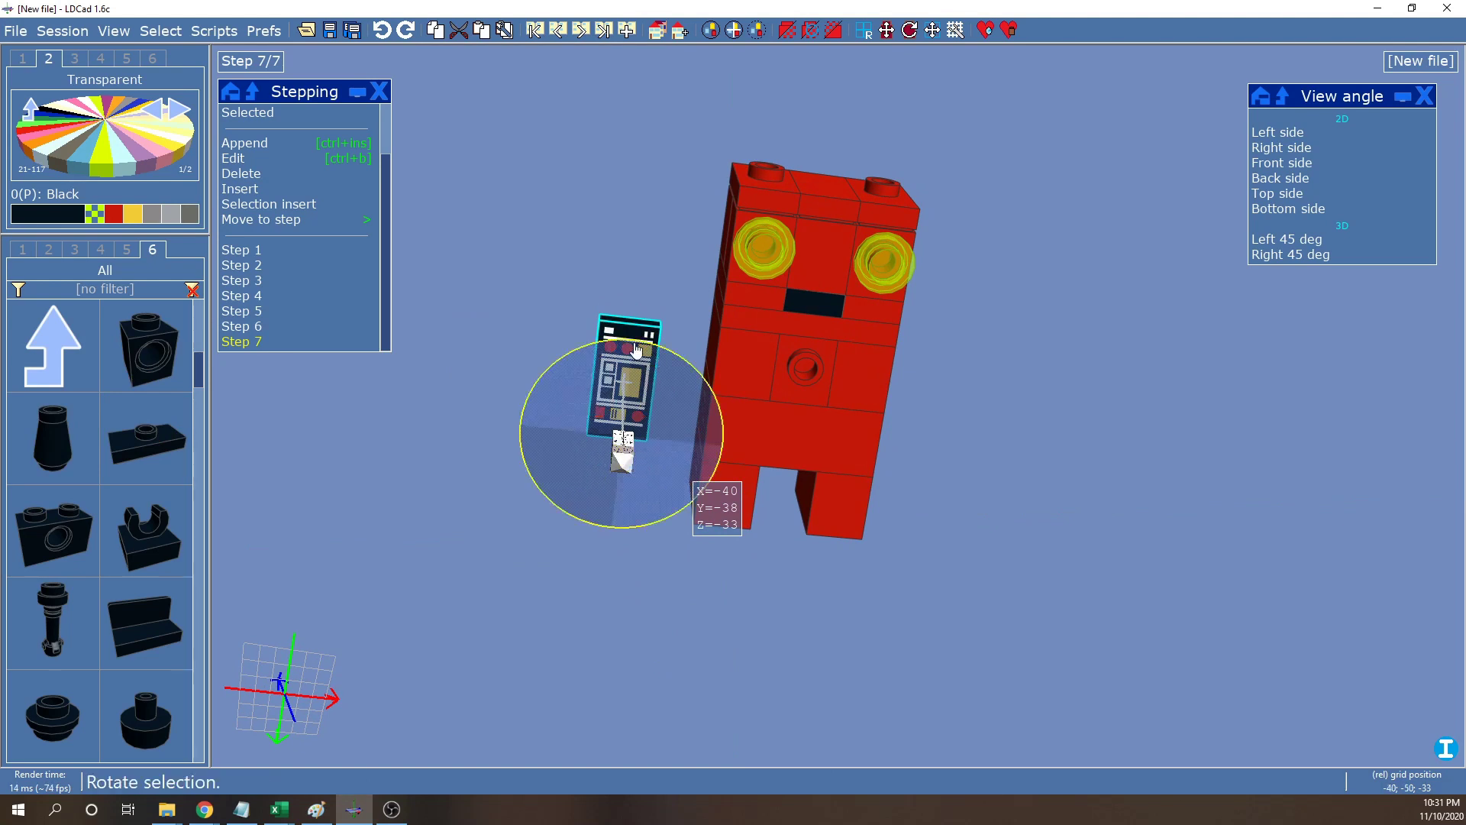
left_click_drag(674, 394, 620, 401)
right_click_drag(605, 252, 631, 348)
Centre the controls tile on the front of the torso at X=20, Y=-48, Z=-33
left_click_drag(661, 480, 868, 447)
left_click_drag(832, 458, 524, 585)
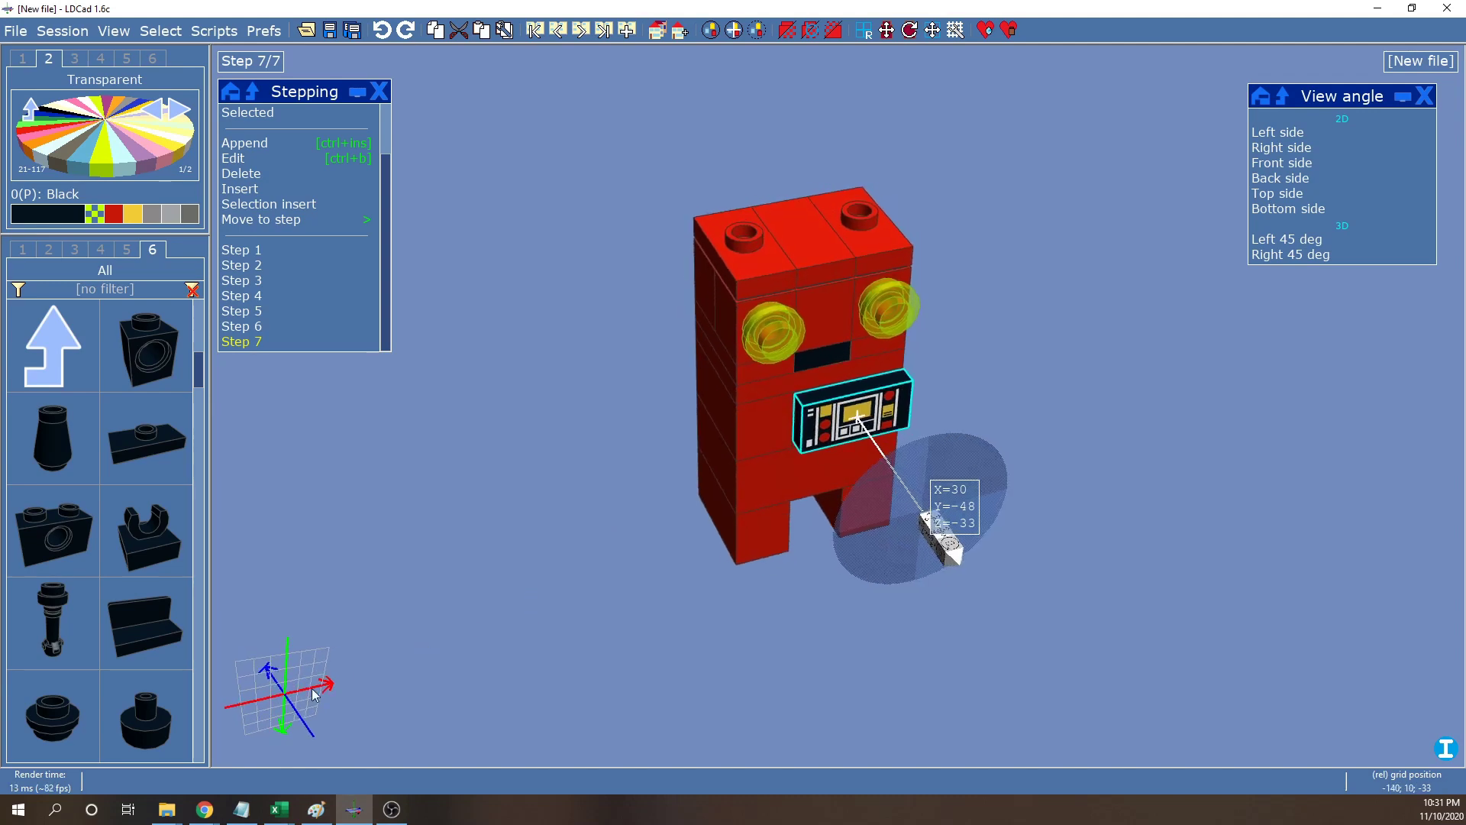
mouse_move(257, 731)
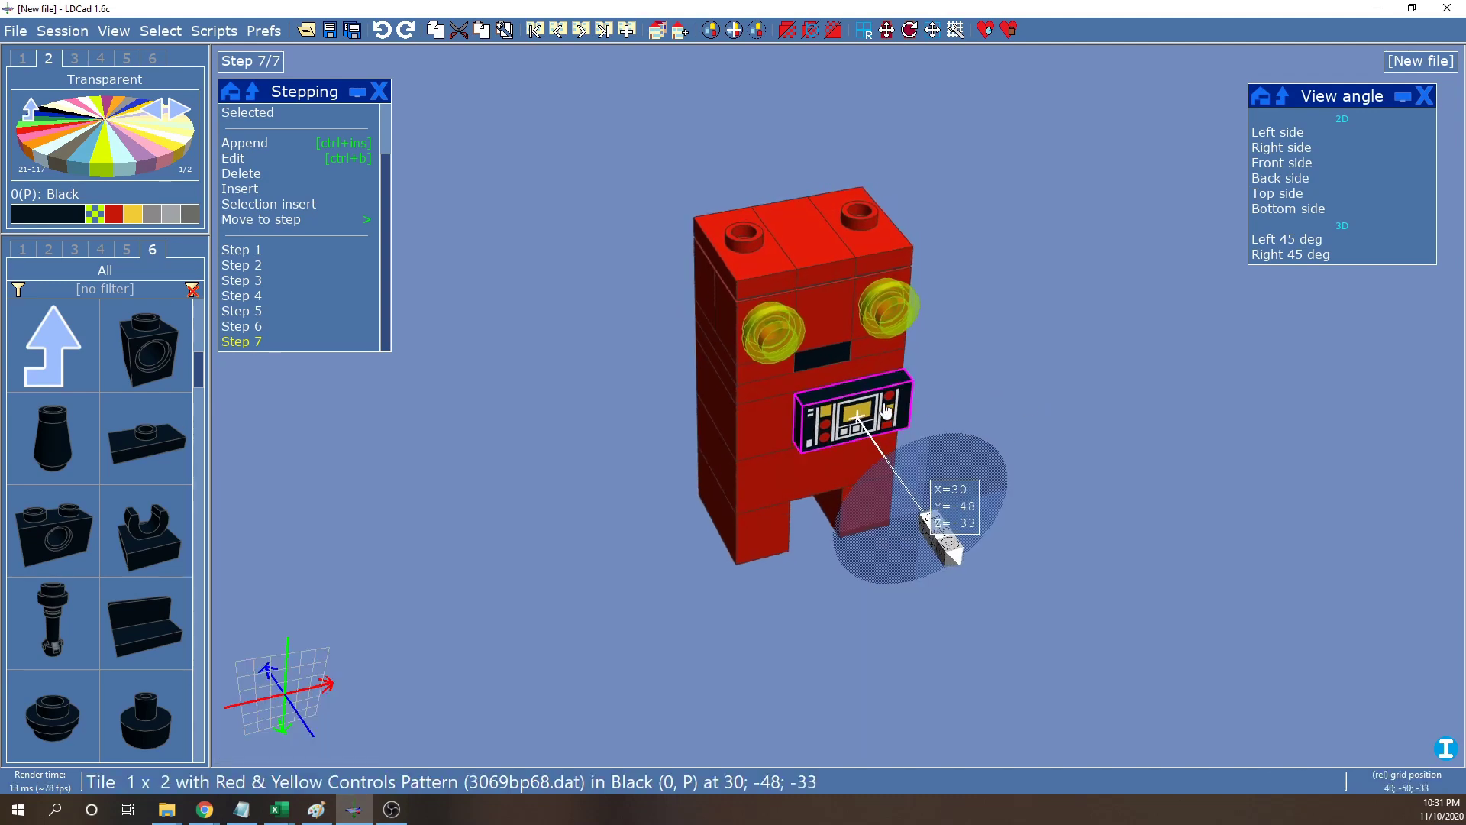
left_click_drag(887, 407, 856, 418)
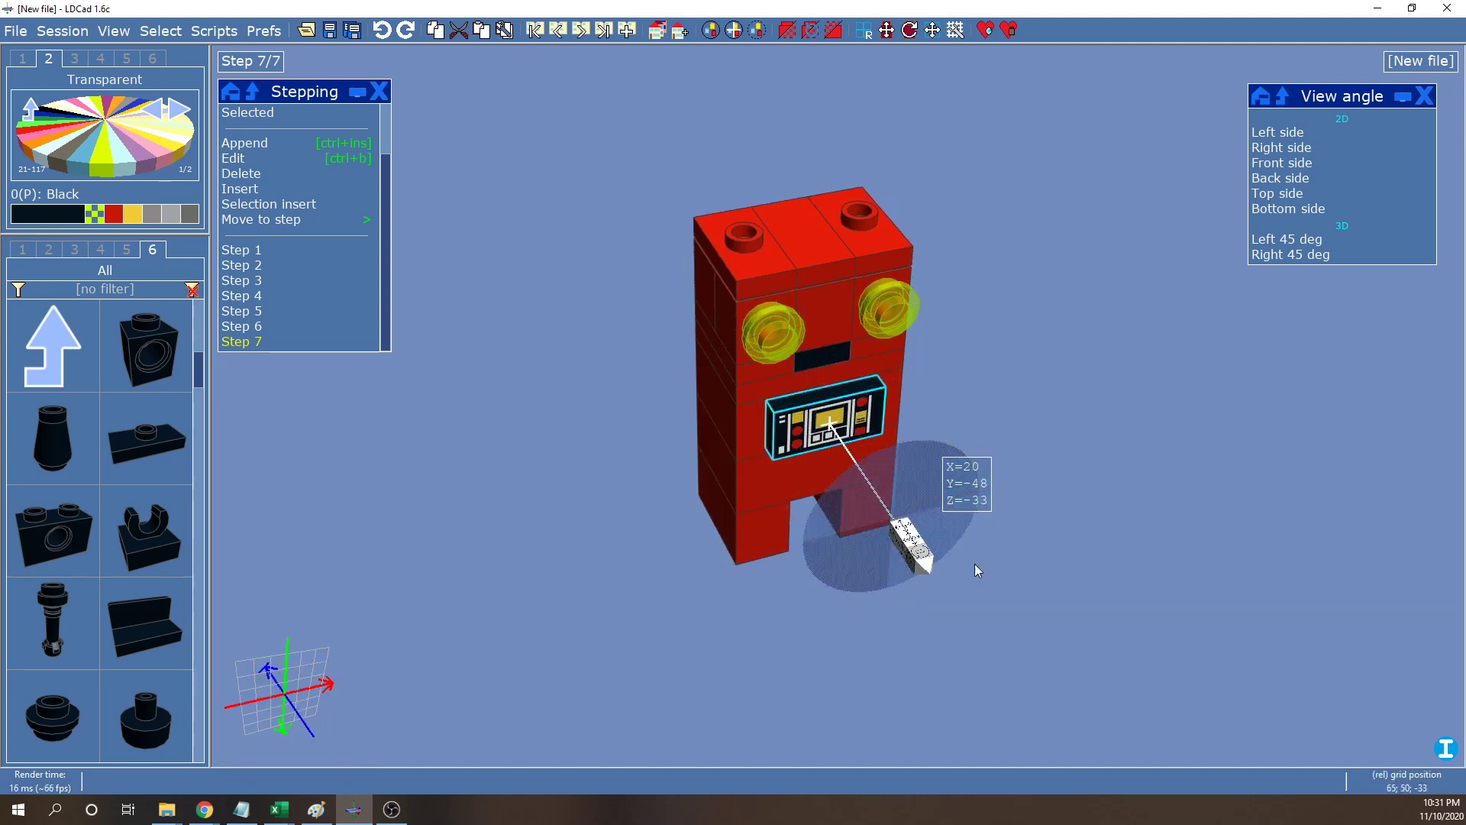
right_click_drag(1030, 397, 977, 405)
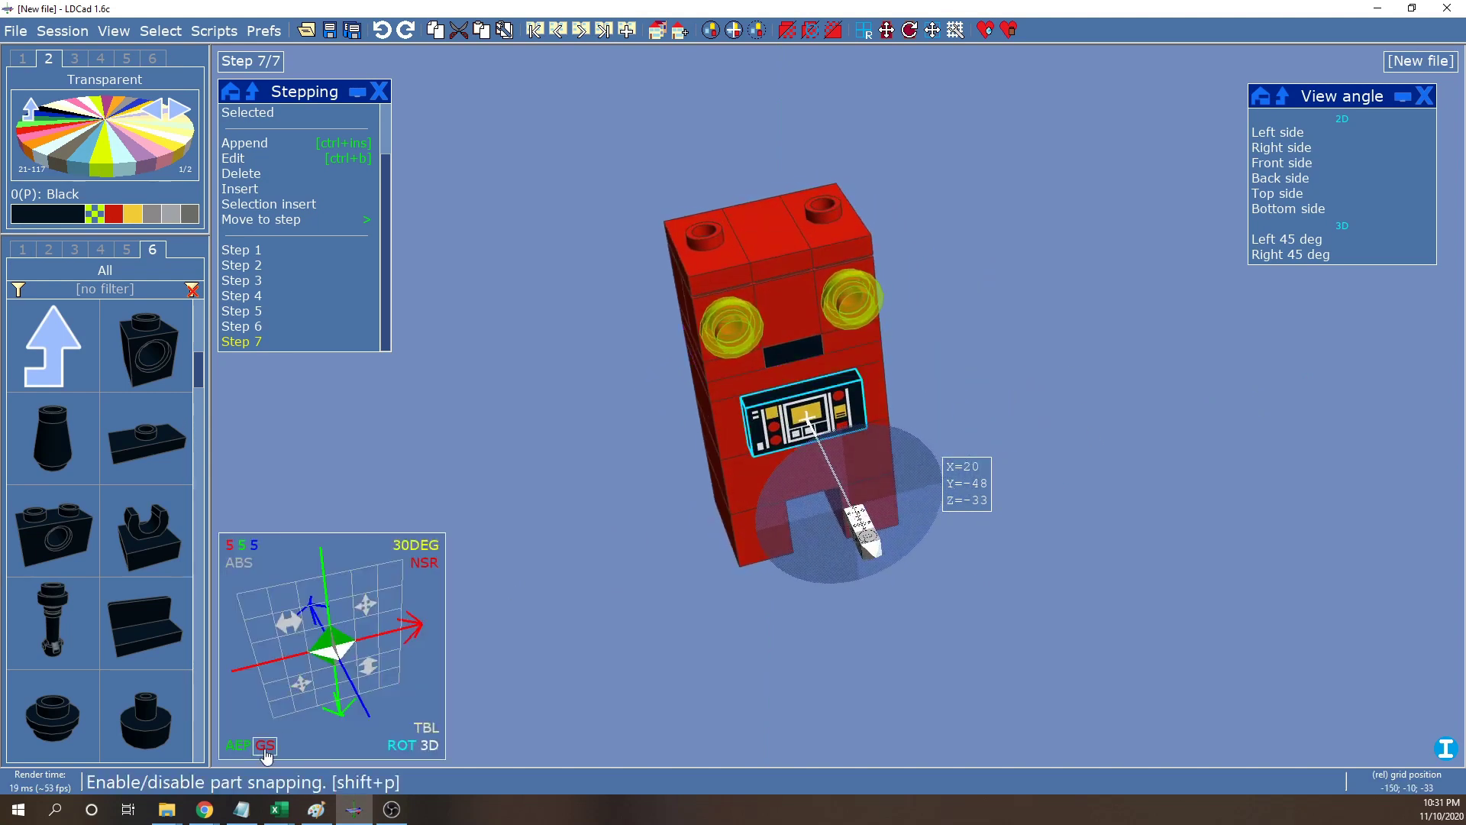
Toggle part snapping and append a new building step after step 7
left_click(265, 753)
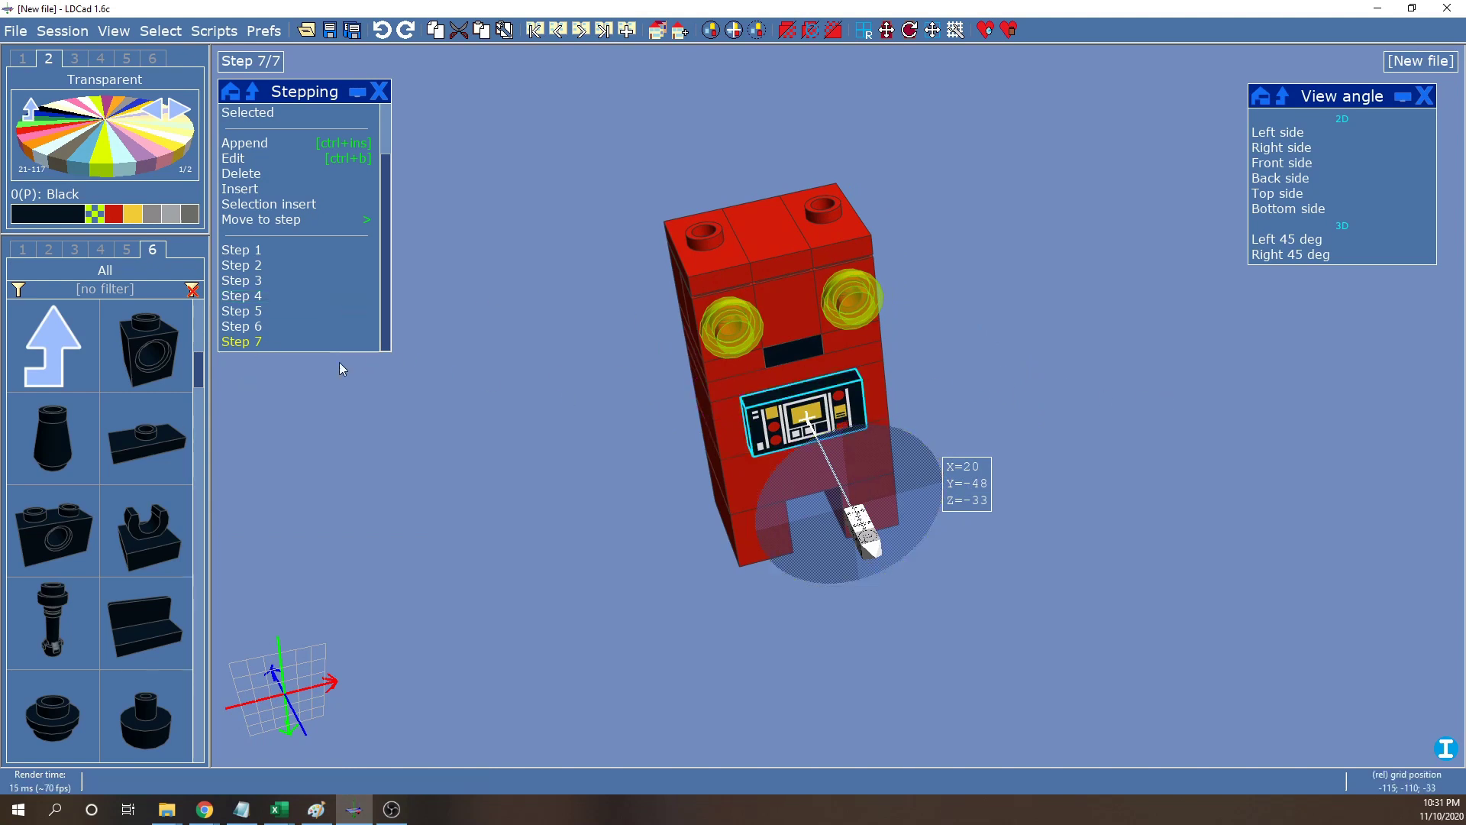
left_click(244, 328)
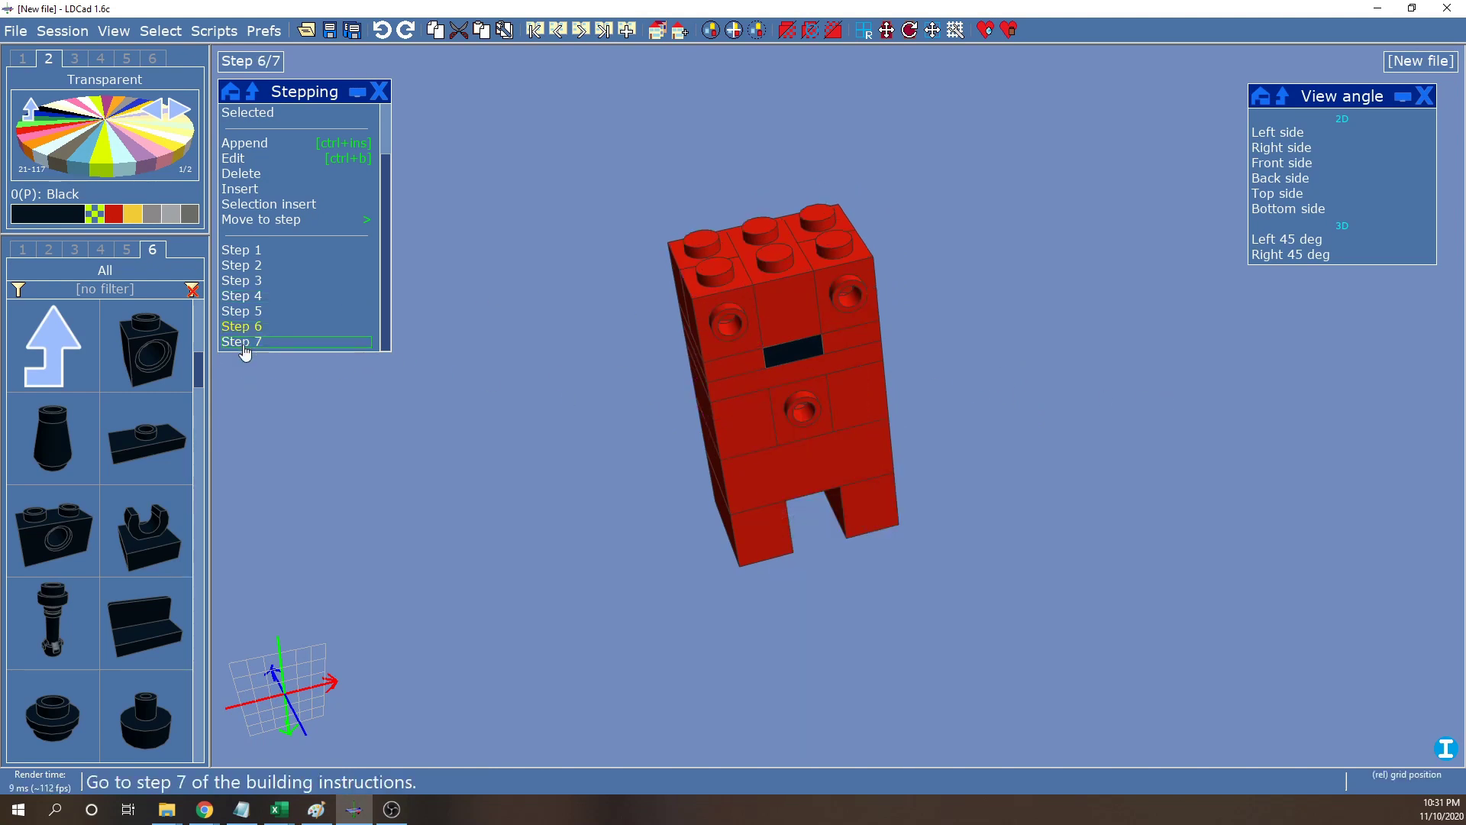
left_click(244, 342)
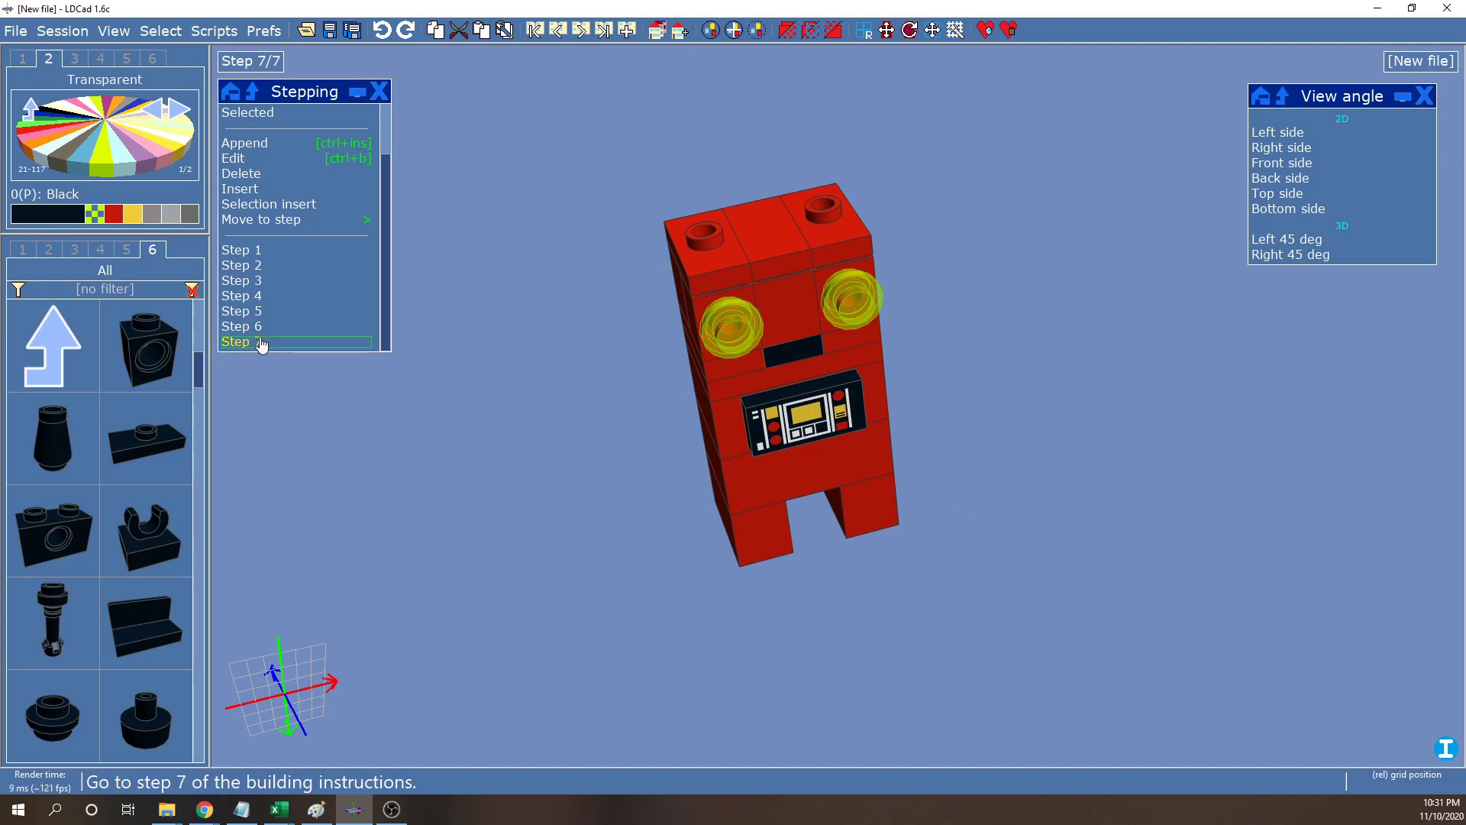
left_click(269, 141)
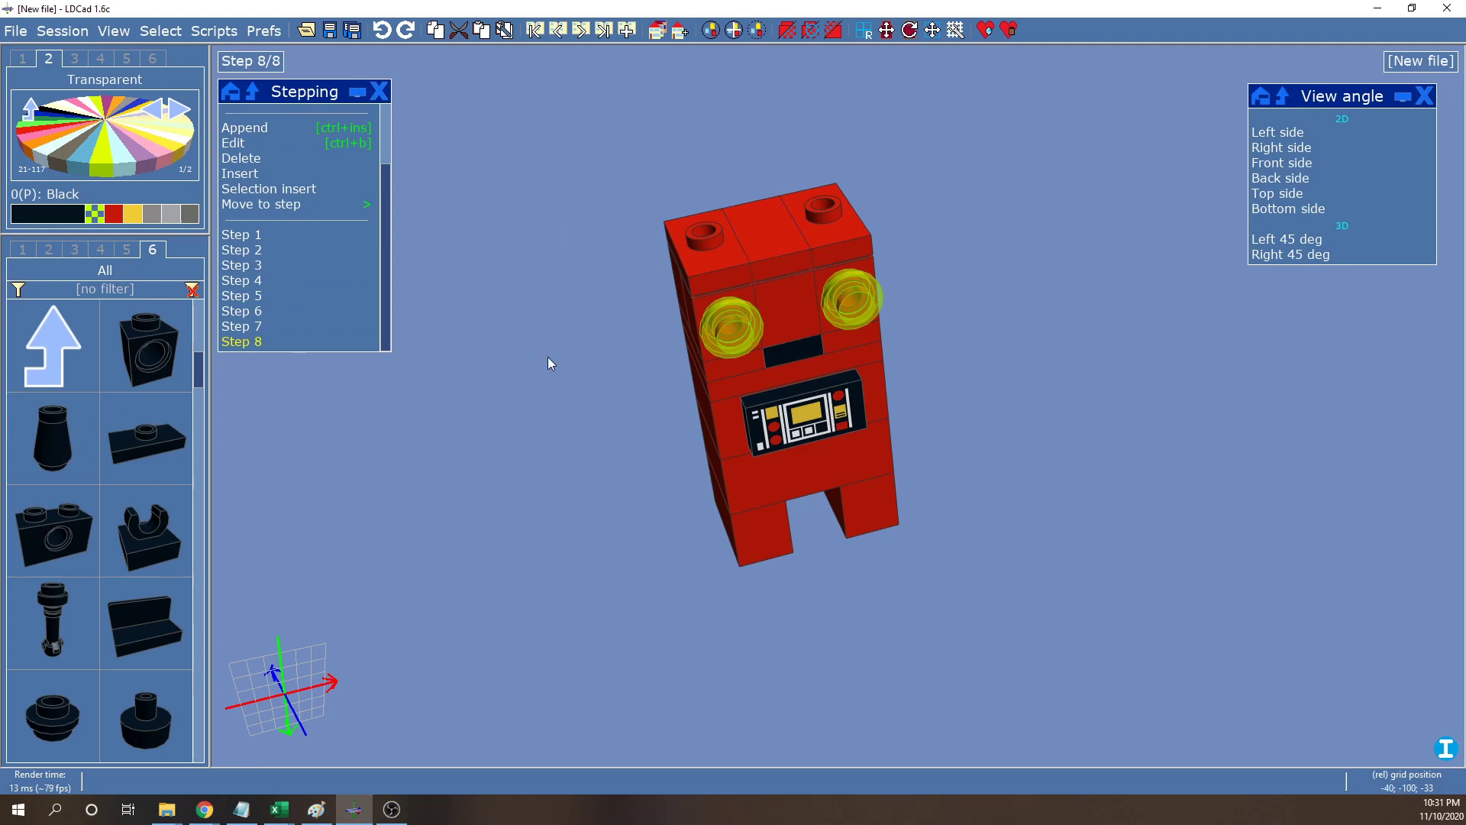
Set the current colour to Trans Neon Green and place a small cone on the right stud of the head at X=40
left_click(94, 214)
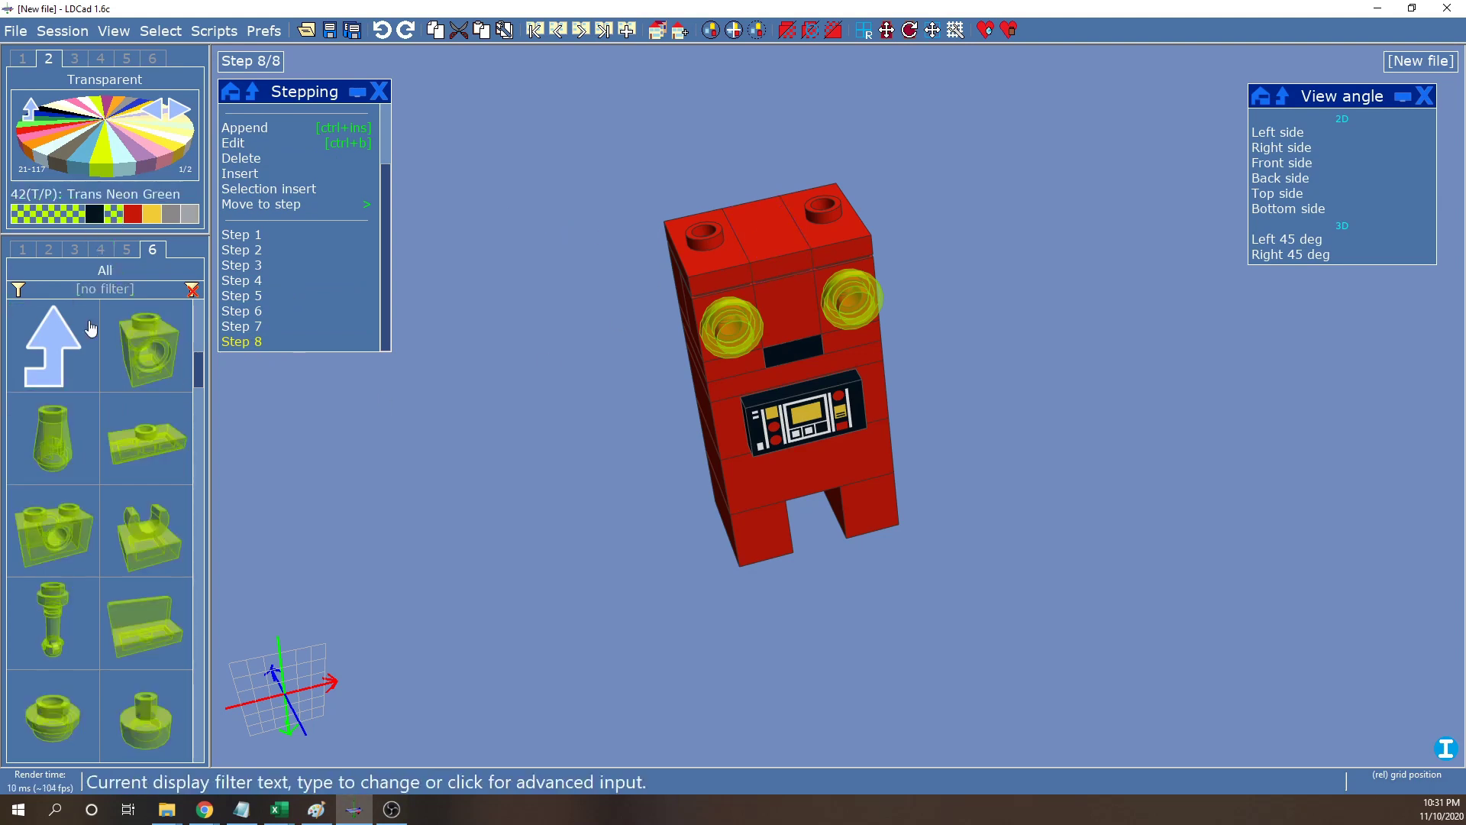
left_click_drag(93, 434, 786, 163)
right_click_drag(995, 288, 697, 383)
left_click_drag(699, 428, 707, 521)
right_click_drag(504, 592, 707, 507)
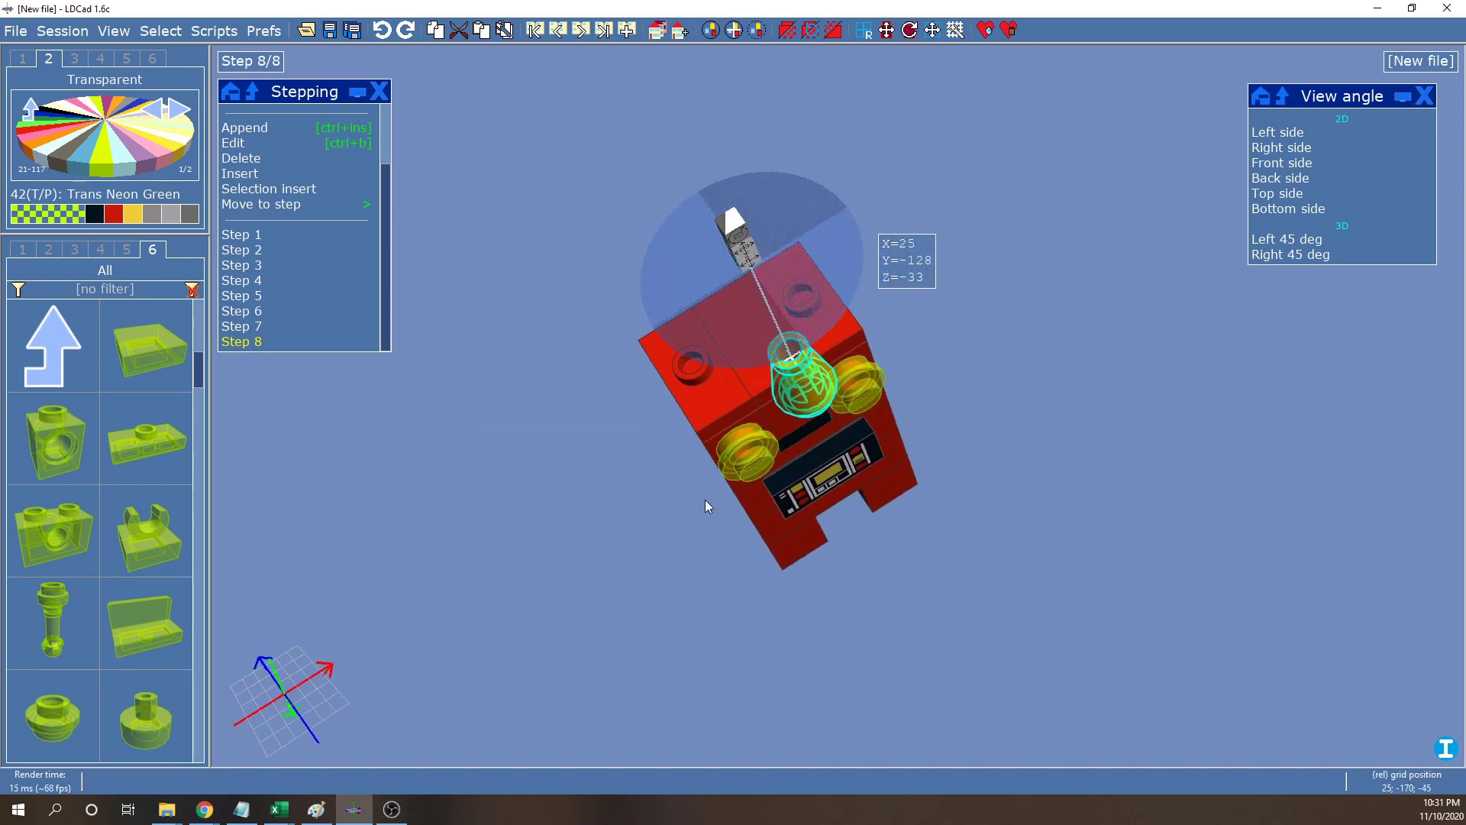
mouse_move(804, 260)
left_mouse_down()
mouse_move(809, 337)
mouse_move(817, 262)
left_mouse_up()
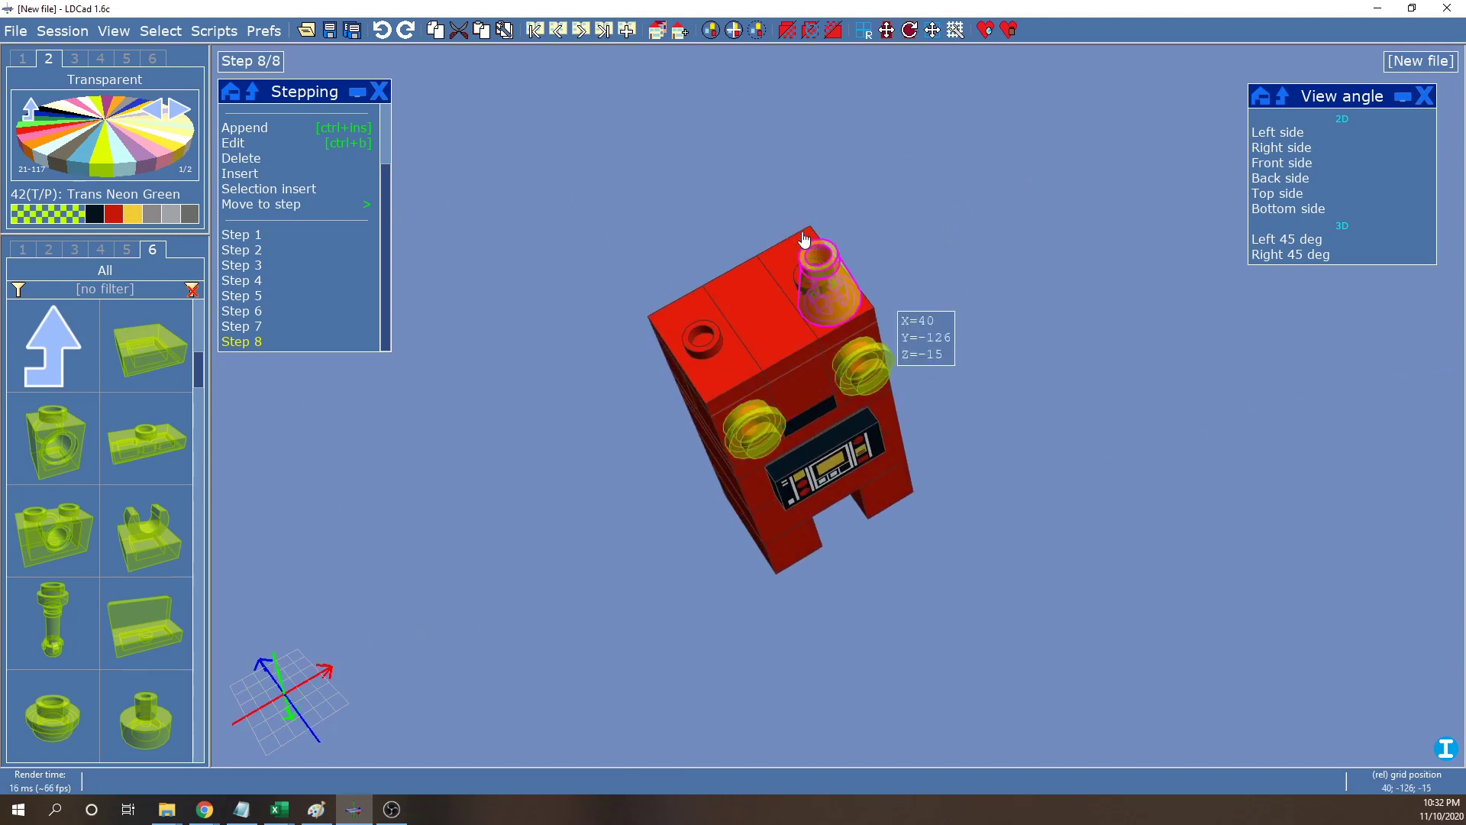
Duplicate the cone onto the left stud of the head at X=0, Y=-130, Z=-5, and select the right cone
left_click_drag(786, 203, 691, 328)
right_click_drag(867, 680, 822, 565)
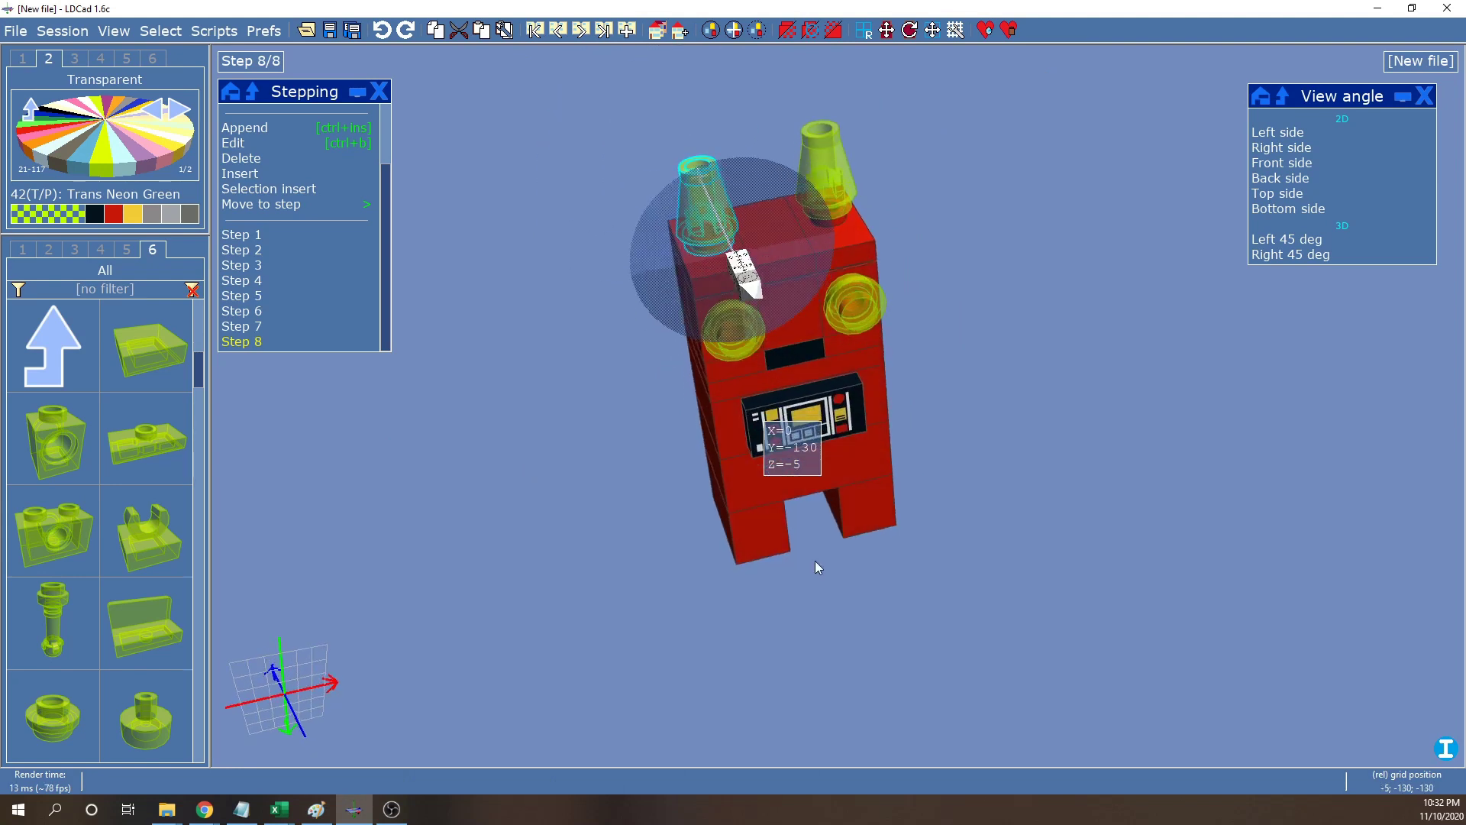
right_click_drag(968, 432, 877, 615)
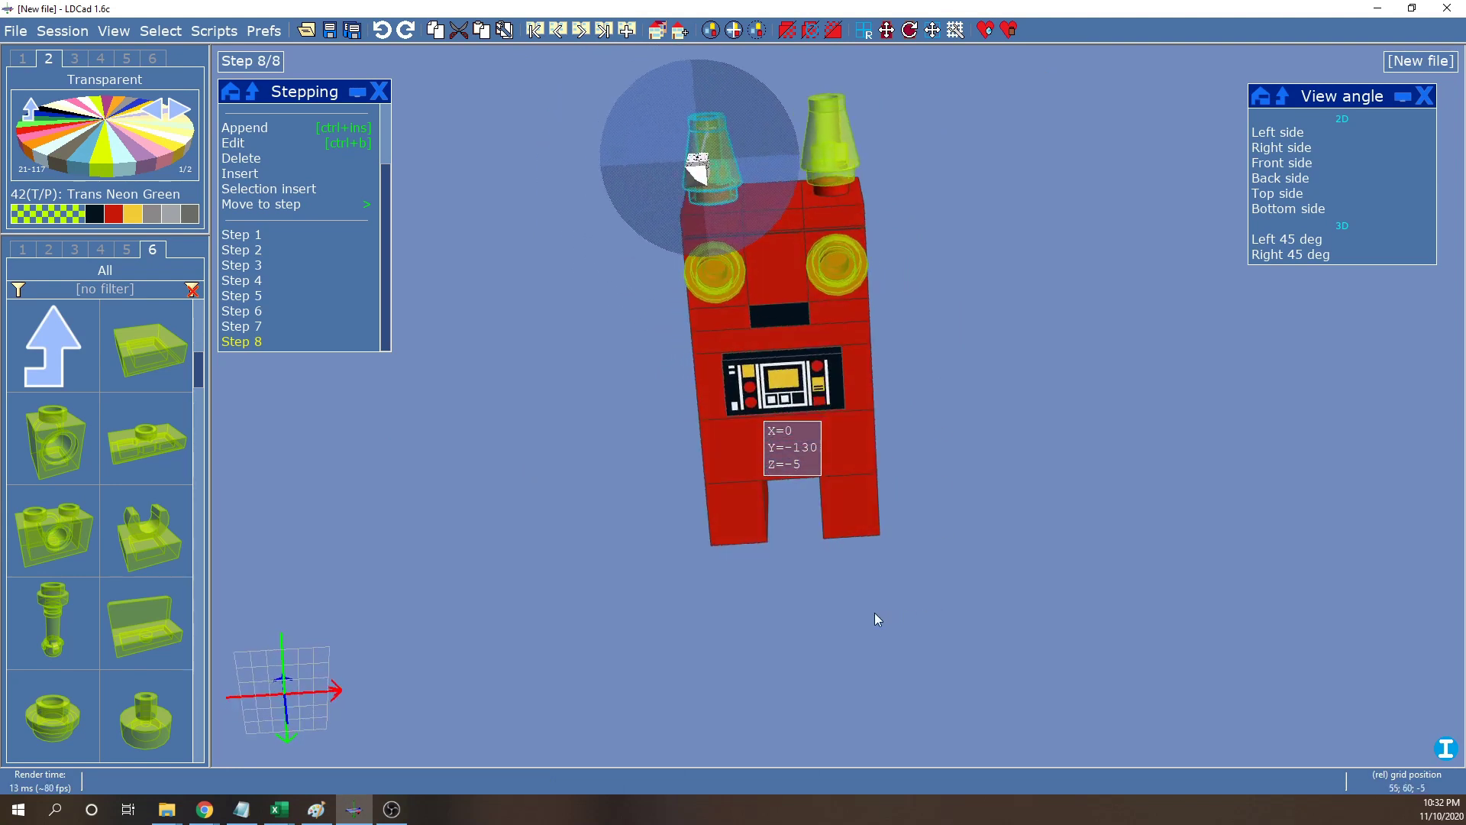
mouse_move(852, 185)
right_mouse_down()
mouse_move(858, 147)
mouse_move(849, 159)
right_mouse_up()
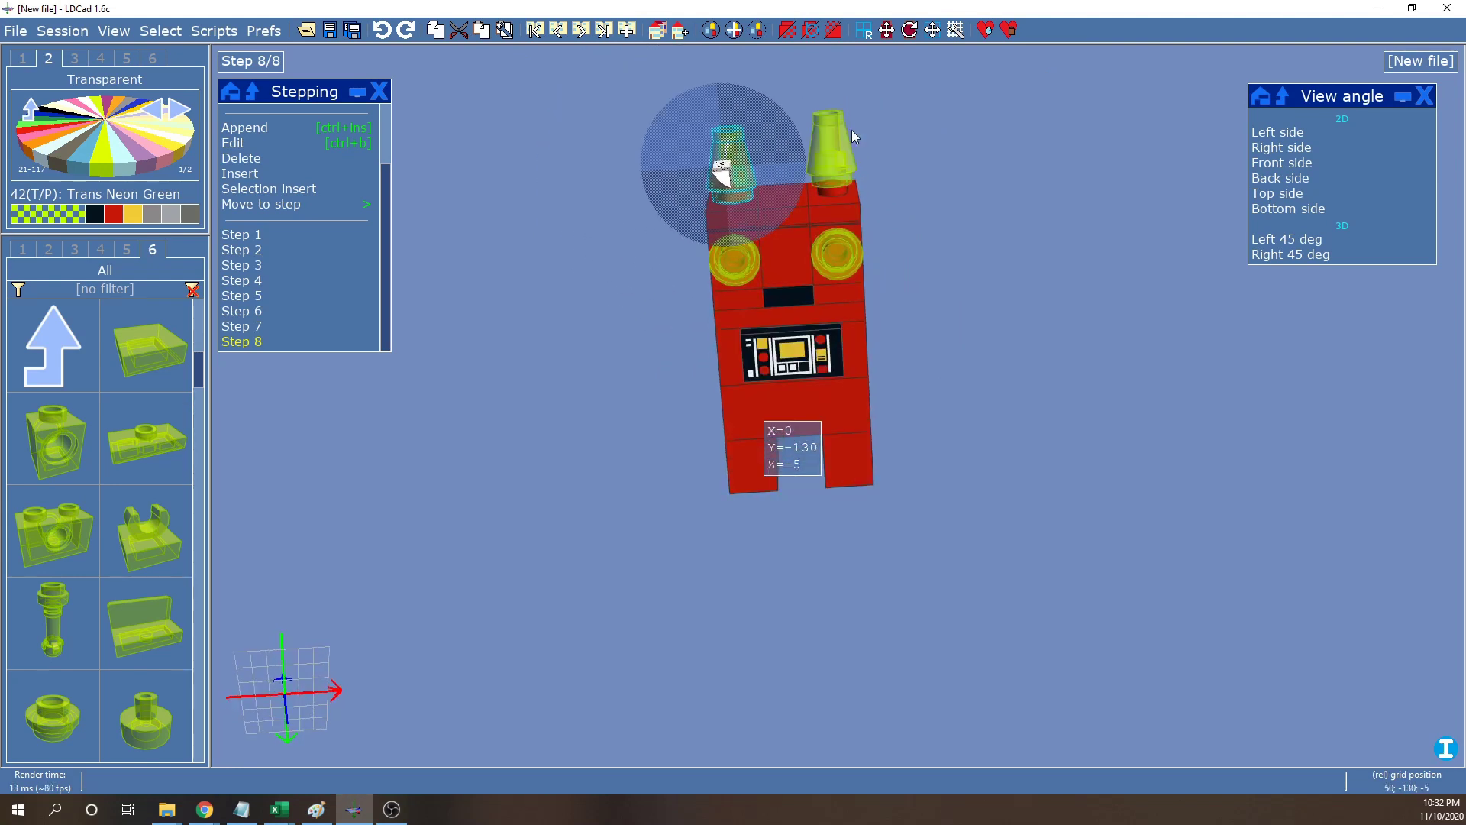
left_click(821, 149)
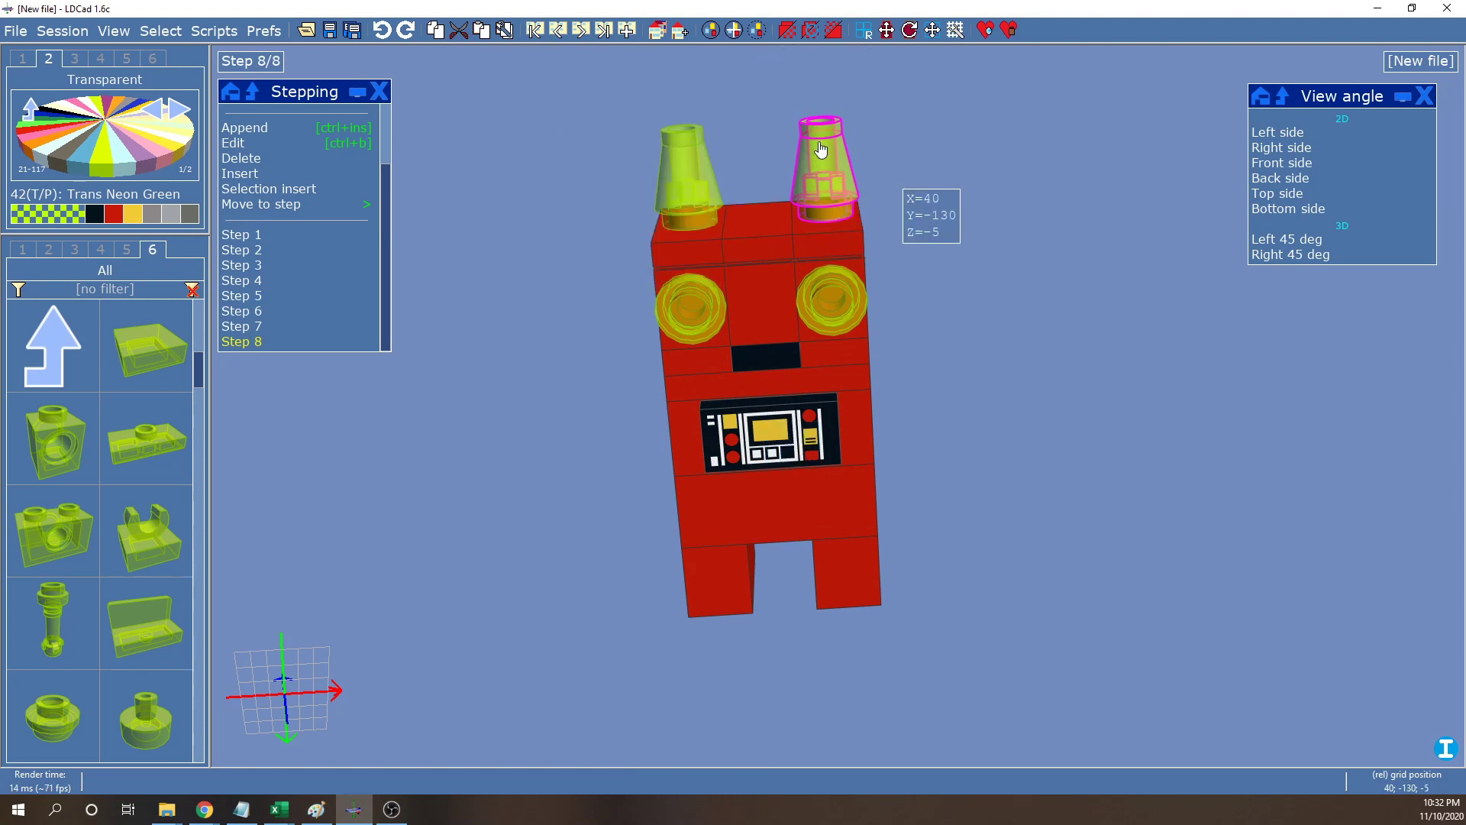
key("r")
right_click_drag(1043, 397, 946, 379)
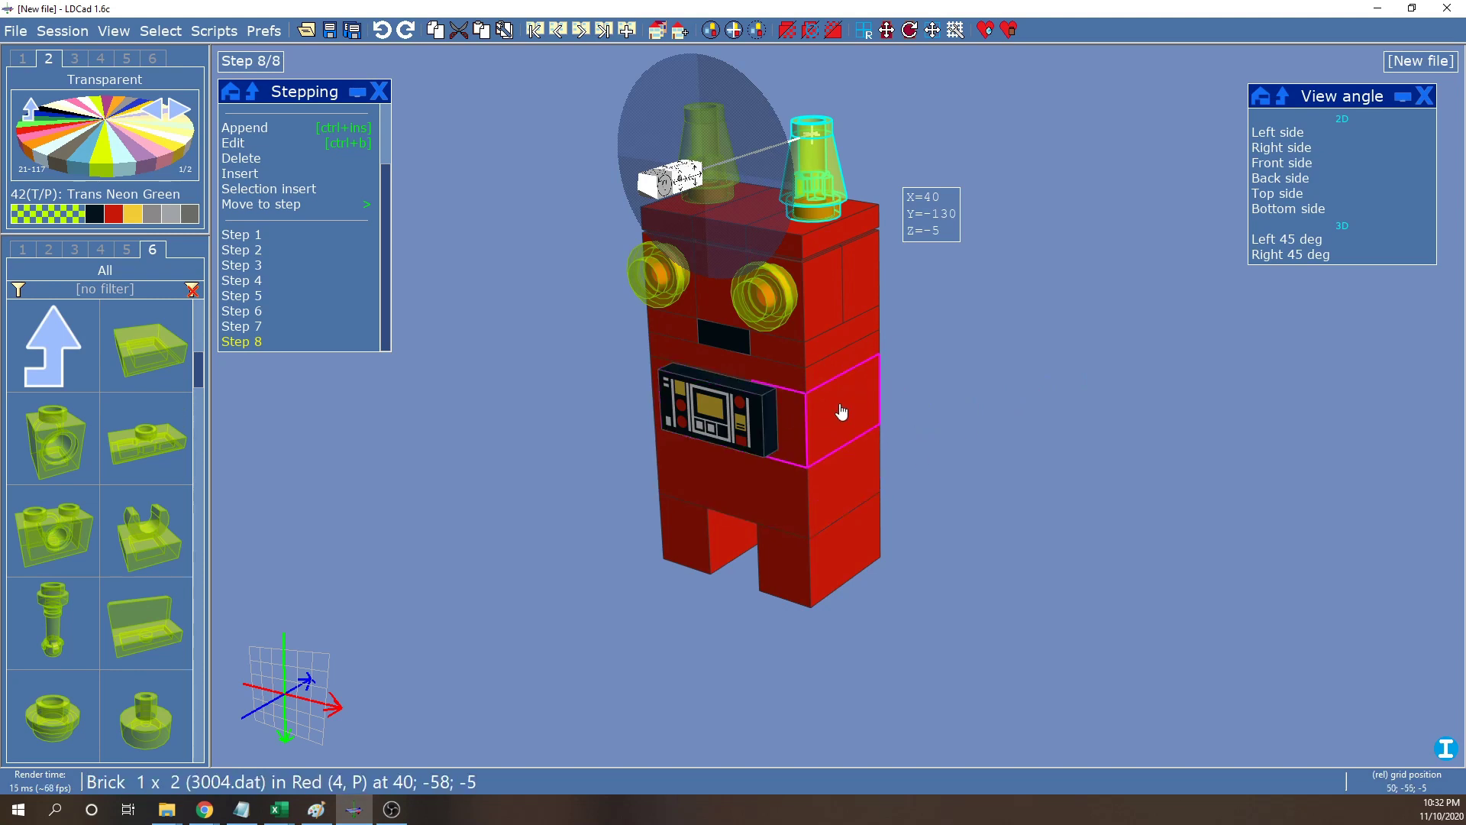
Go back through the building steps from step 6 to step 3 to see where the torso bricks belong
left_click(308, 311)
left_click(310, 297)
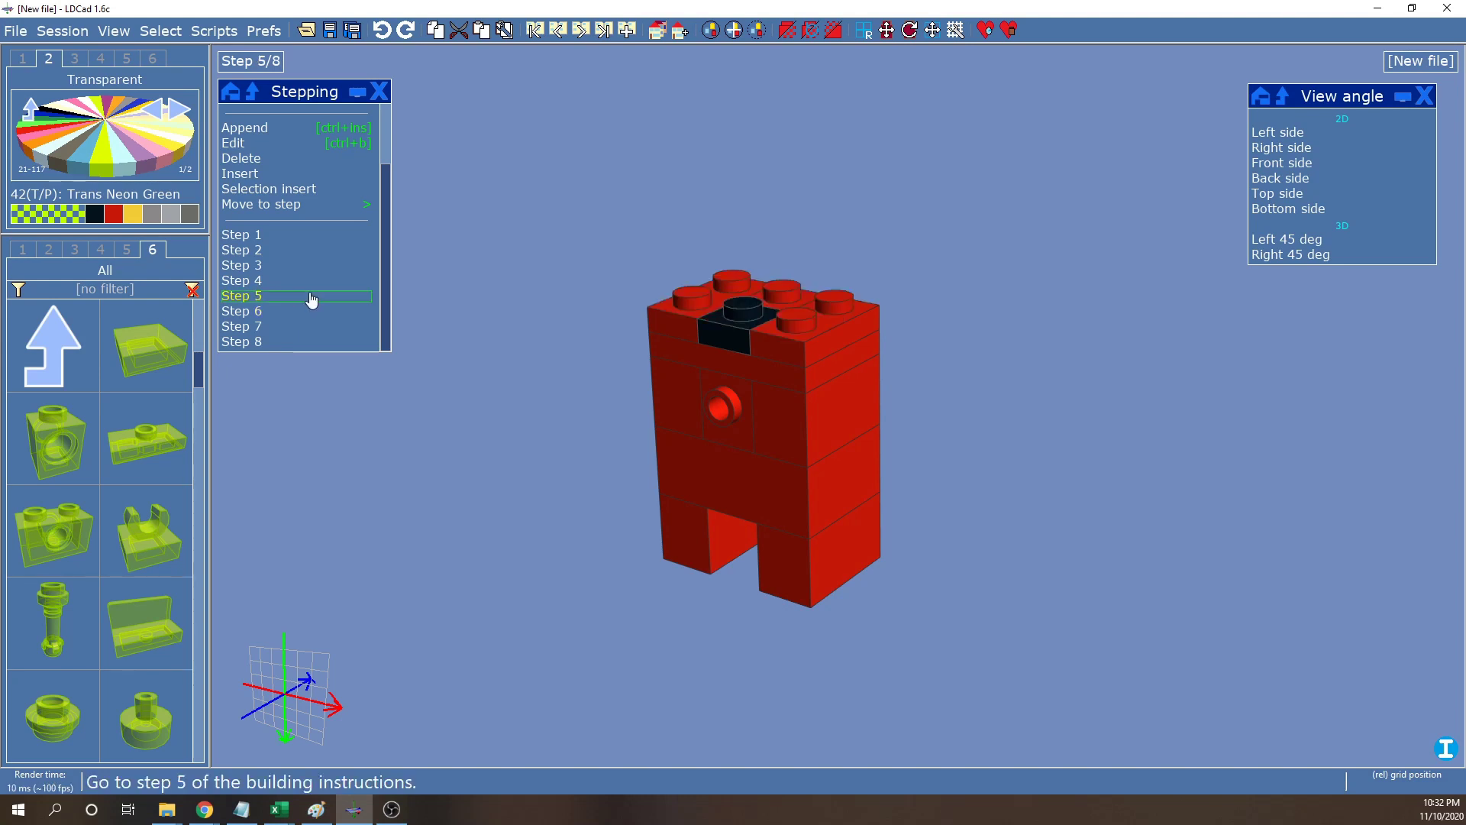
left_click(311, 280)
left_click(308, 266)
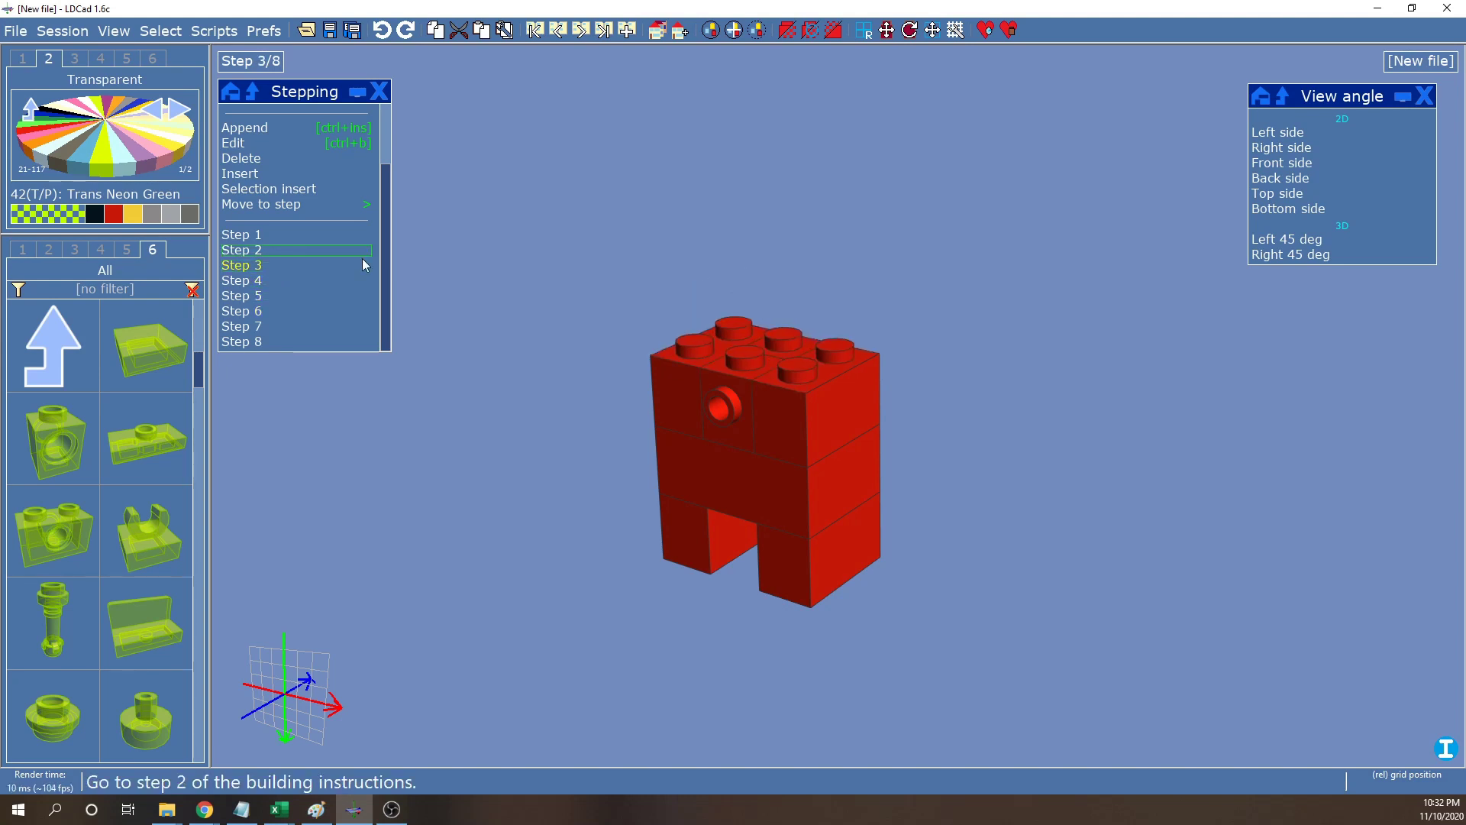
Return to building step 8 and remove the red Brick 1 x 2 (3004.dat) from the right side of the torso
left_click(256, 343)
left_click_drag(877, 409, 1019, 386)
key("Escape")
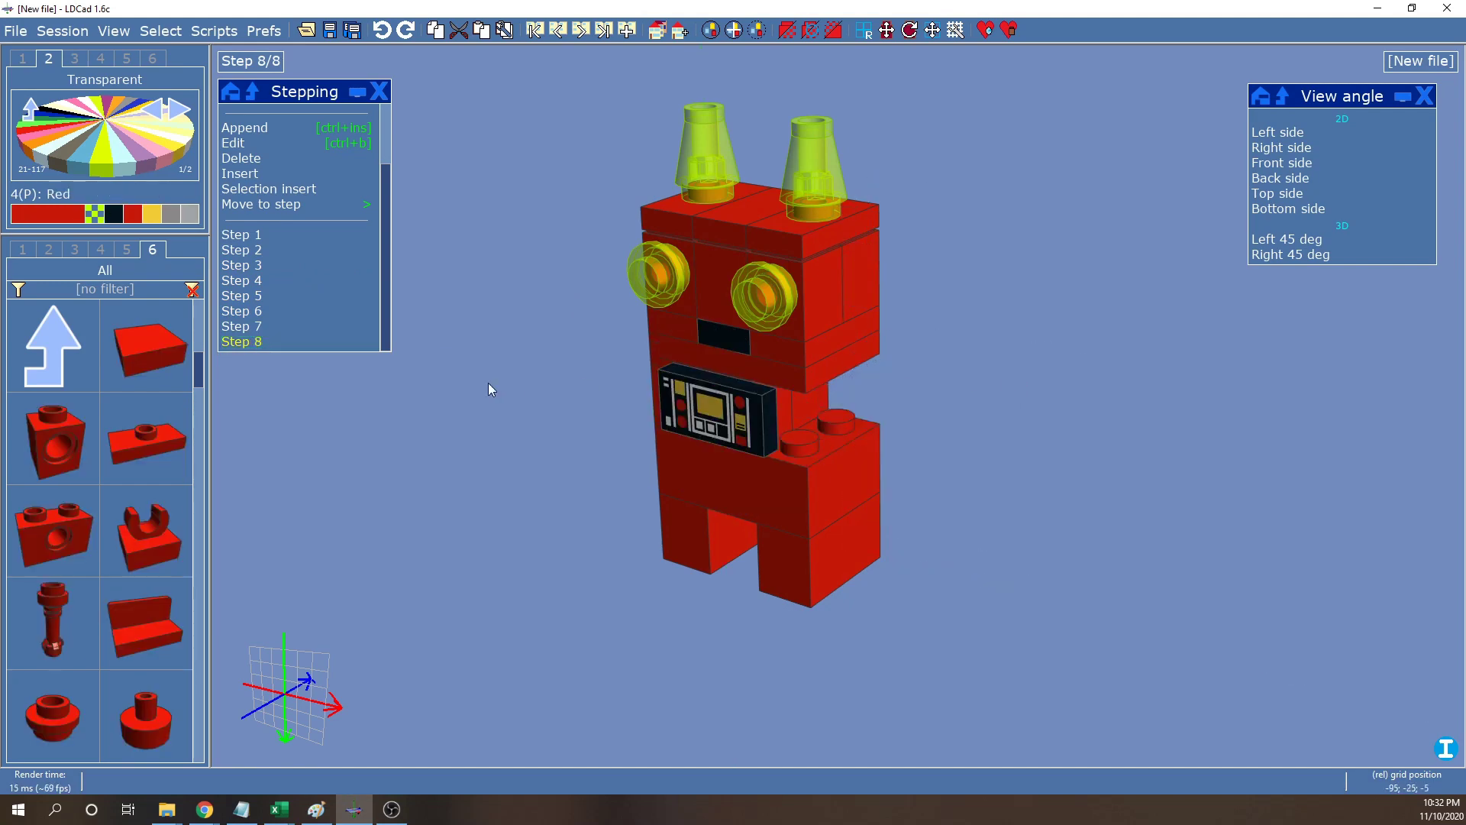
Make building step 3 the current step, where the torso brick is missing
left_click(269, 279)
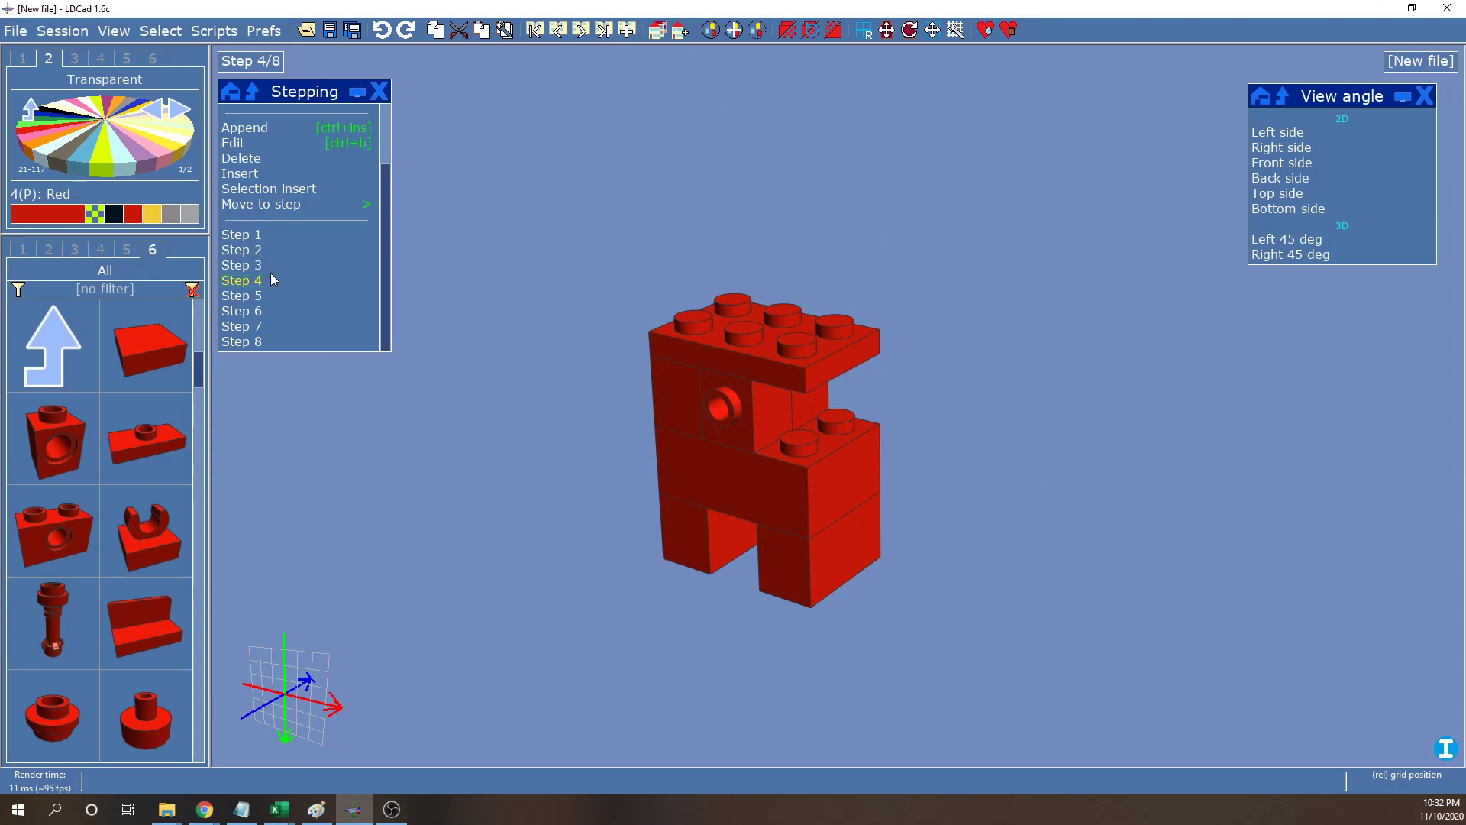
left_click(272, 265)
right_click_drag(855, 340, 860, 347)
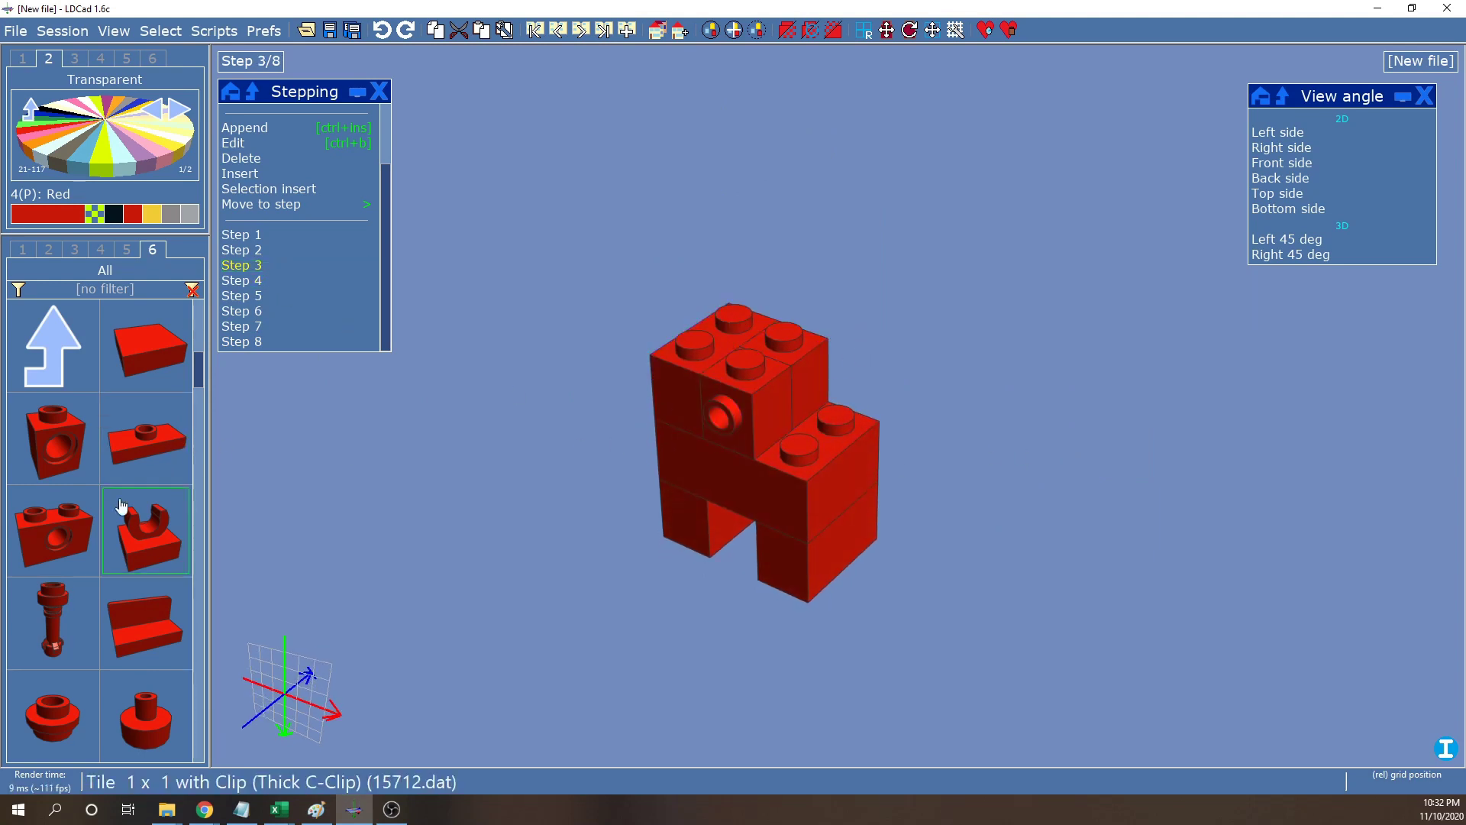
Open the Bricks group of the sorted Technic parts, where the Technic Brick 1 x 2 with Hole (3700.dat) is
left_click(75, 252)
left_click(102, 254)
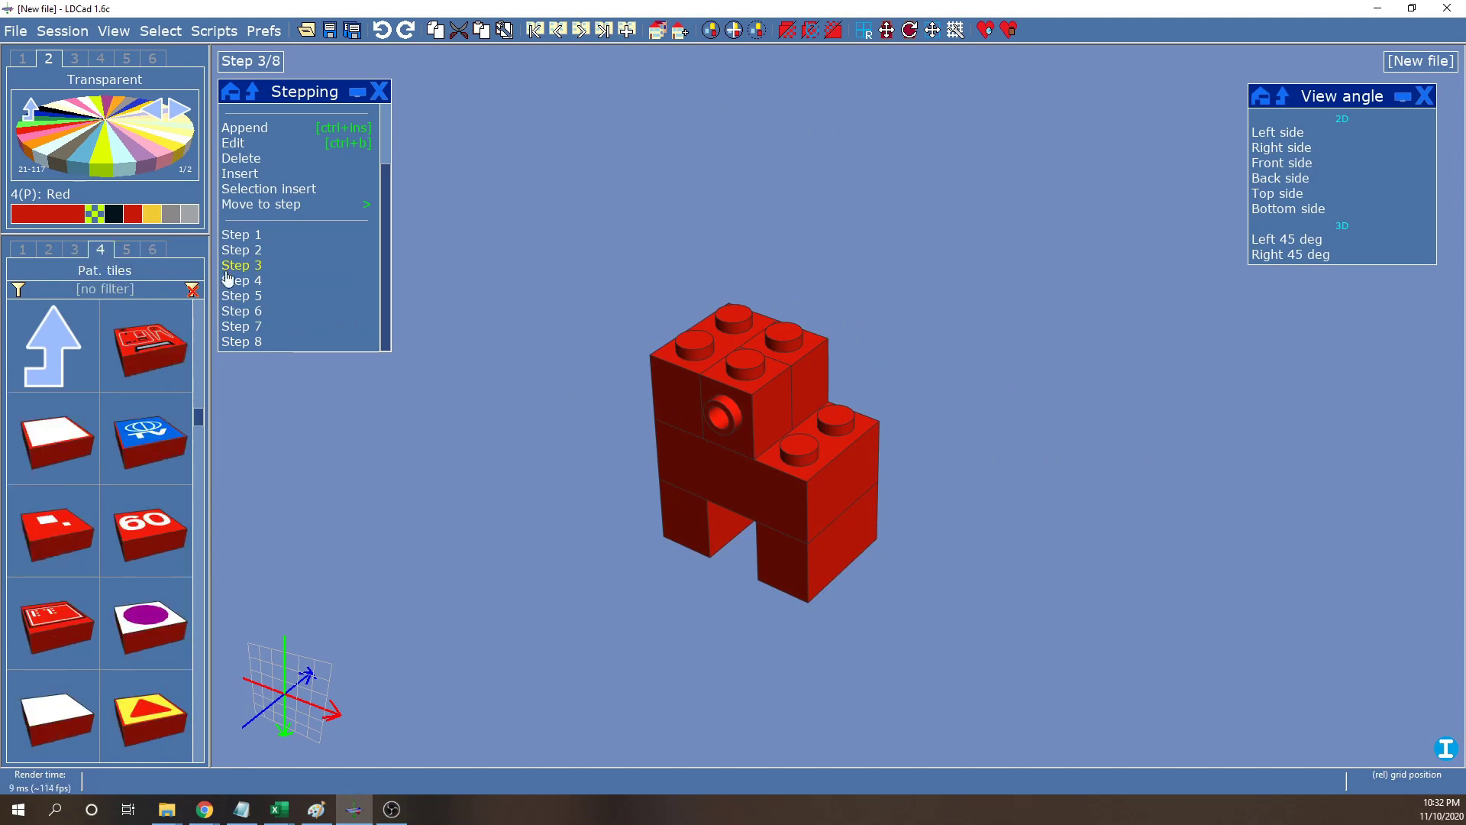
left_click(127, 250)
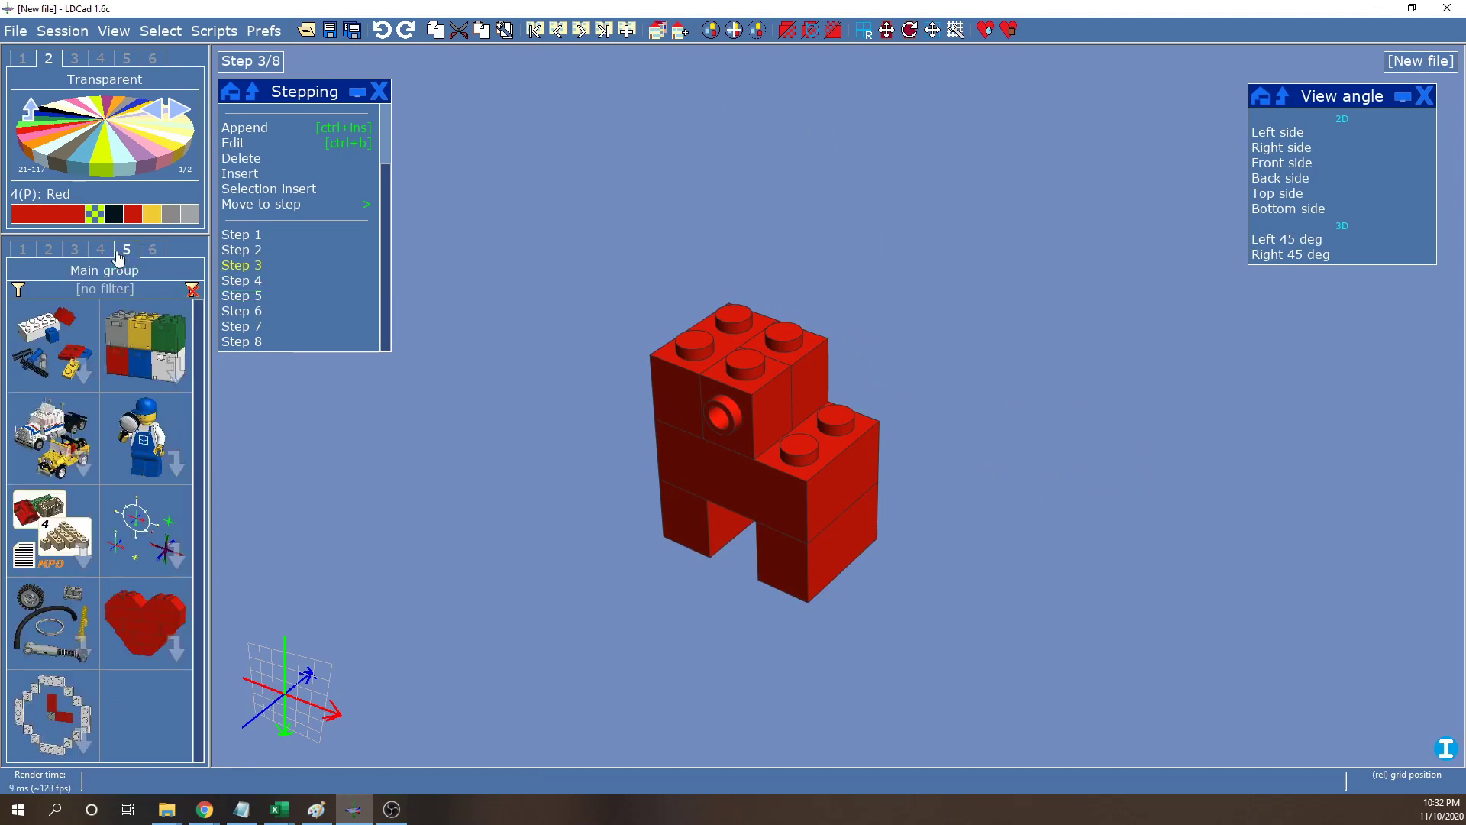
left_click(56, 353)
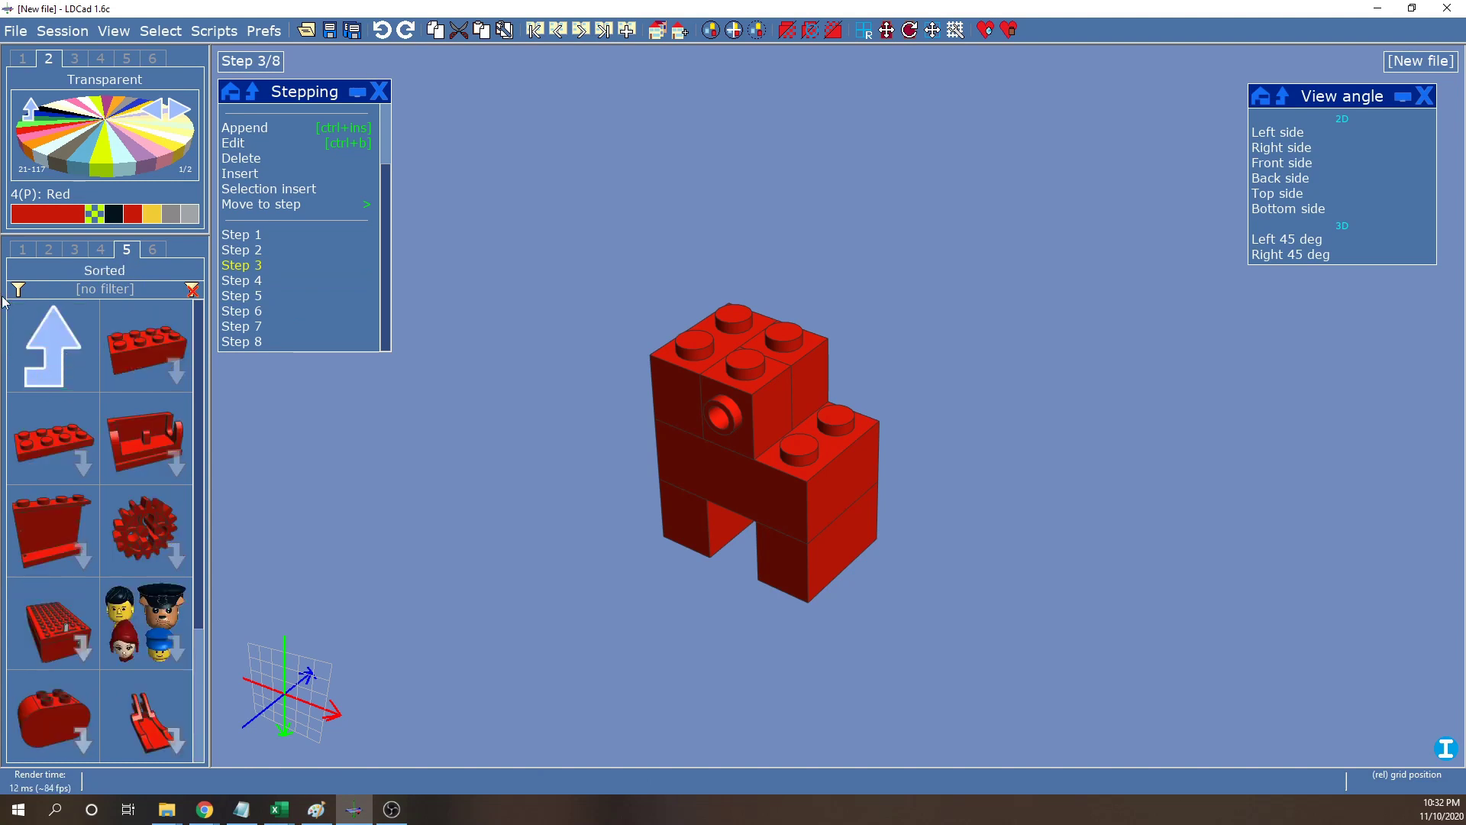
left_click(150, 523)
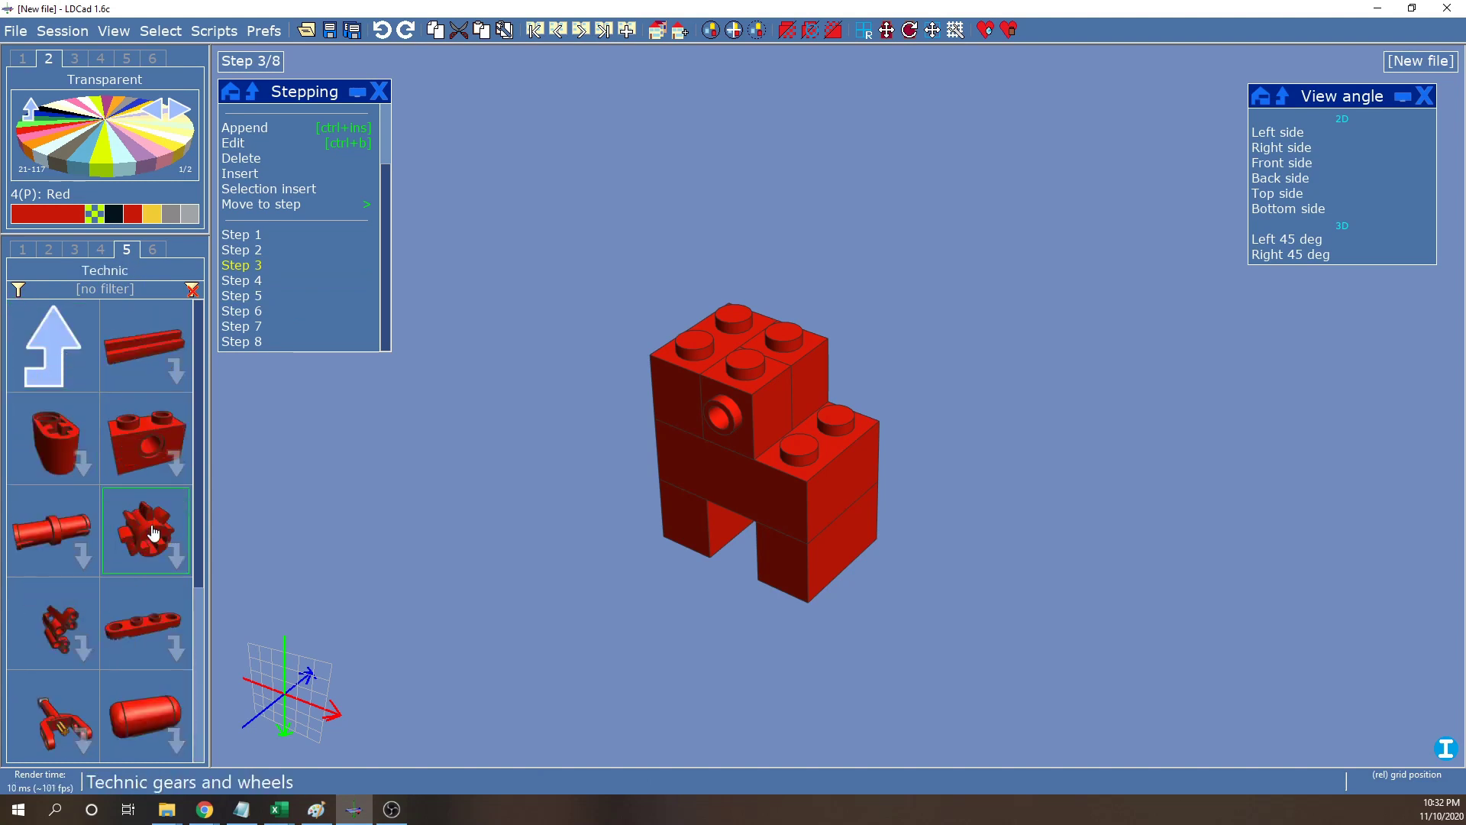
left_click(157, 447)
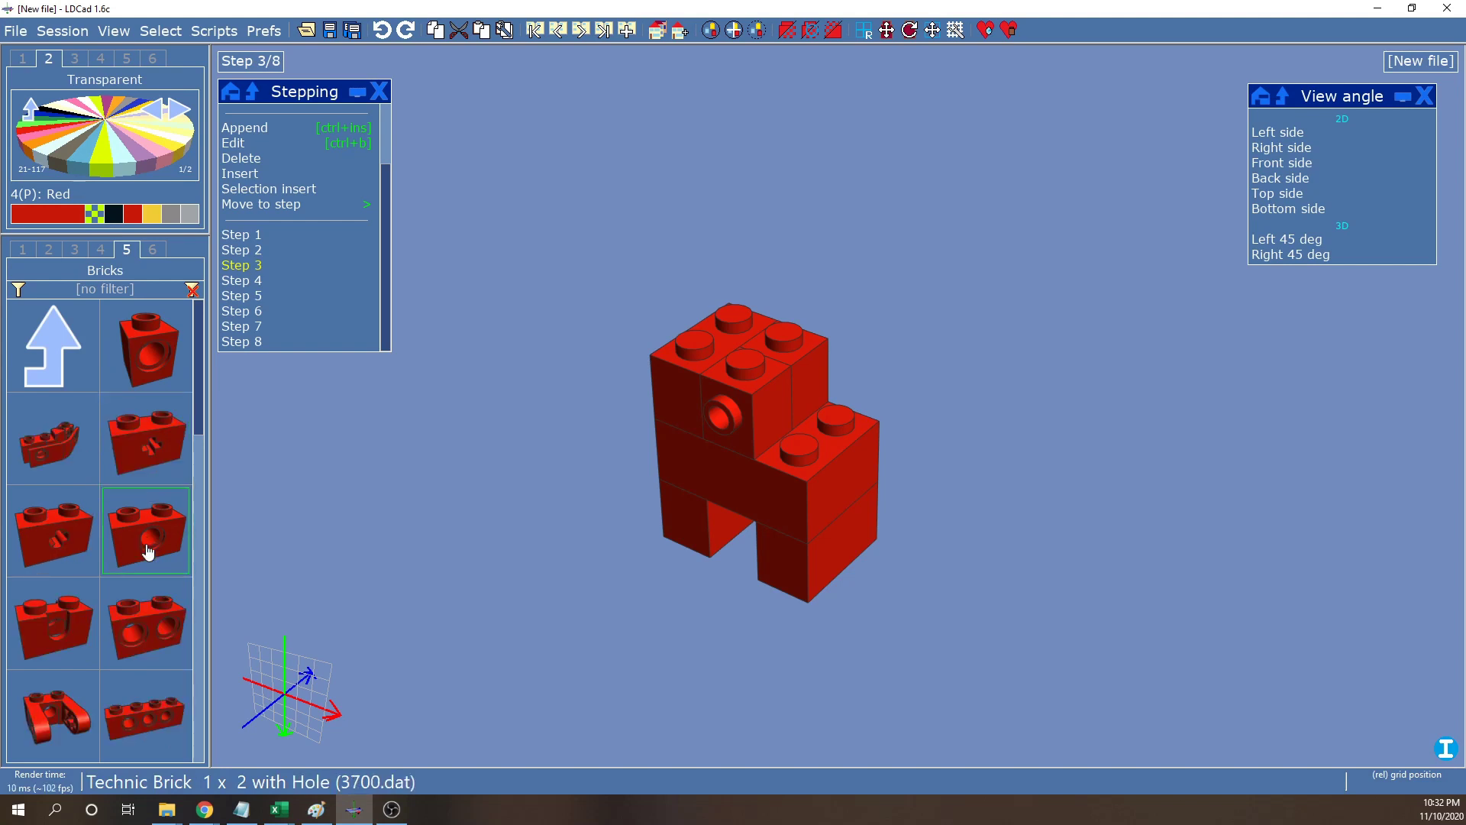
Place a red Technic Brick 1 x 2 with Hole (3700.dat) at each side of the torso, at X=40 and X=0, Y=-58, Z=-5
left_click_drag(147, 553, 809, 376)
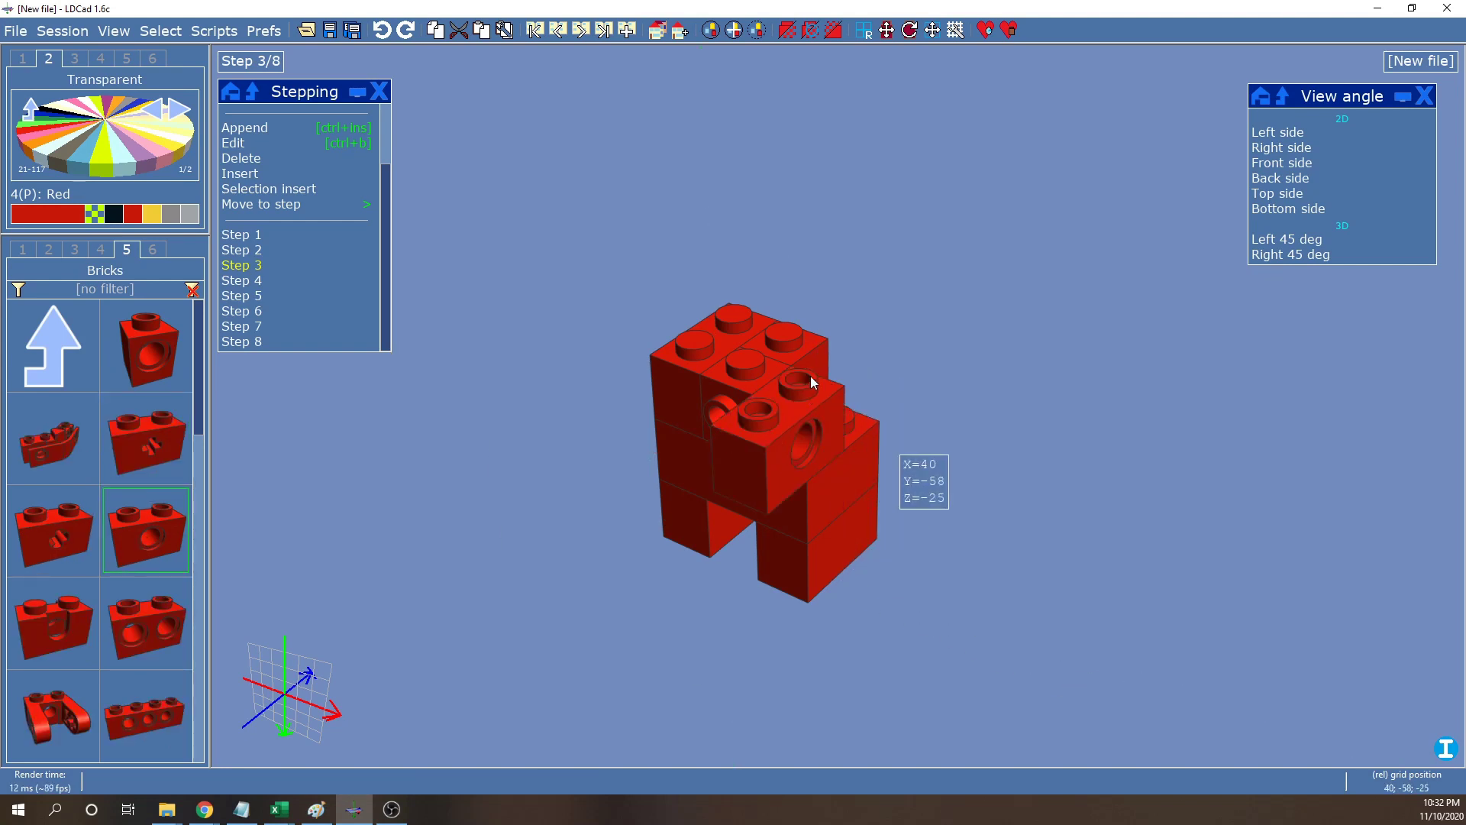
right_click_drag(752, 655, 1181, 480)
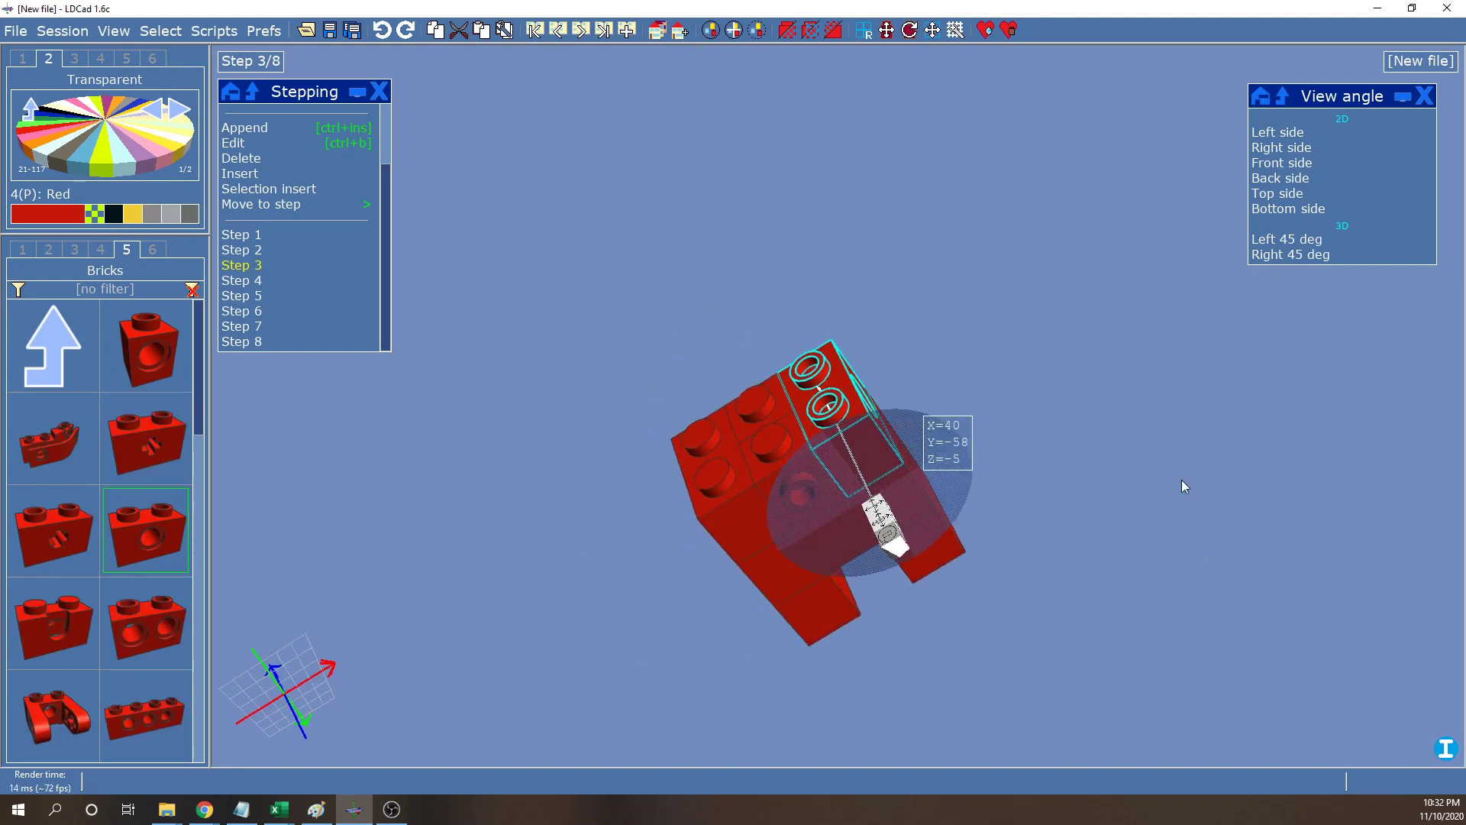
right_click_drag(767, 327, 746, 435)
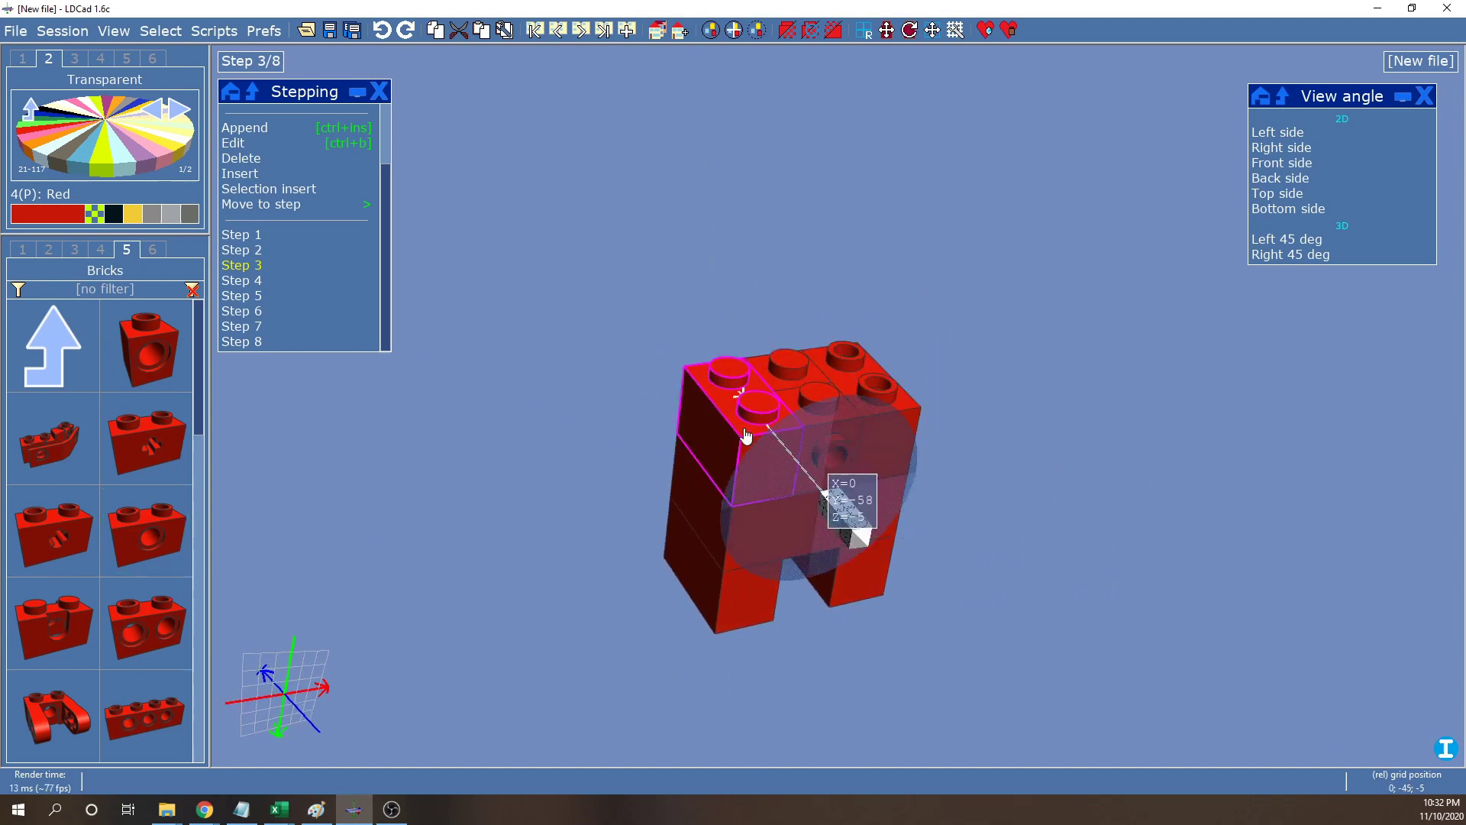
left_click_drag(746, 435, 740, 391)
right_click_drag(955, 391, 901, 313)
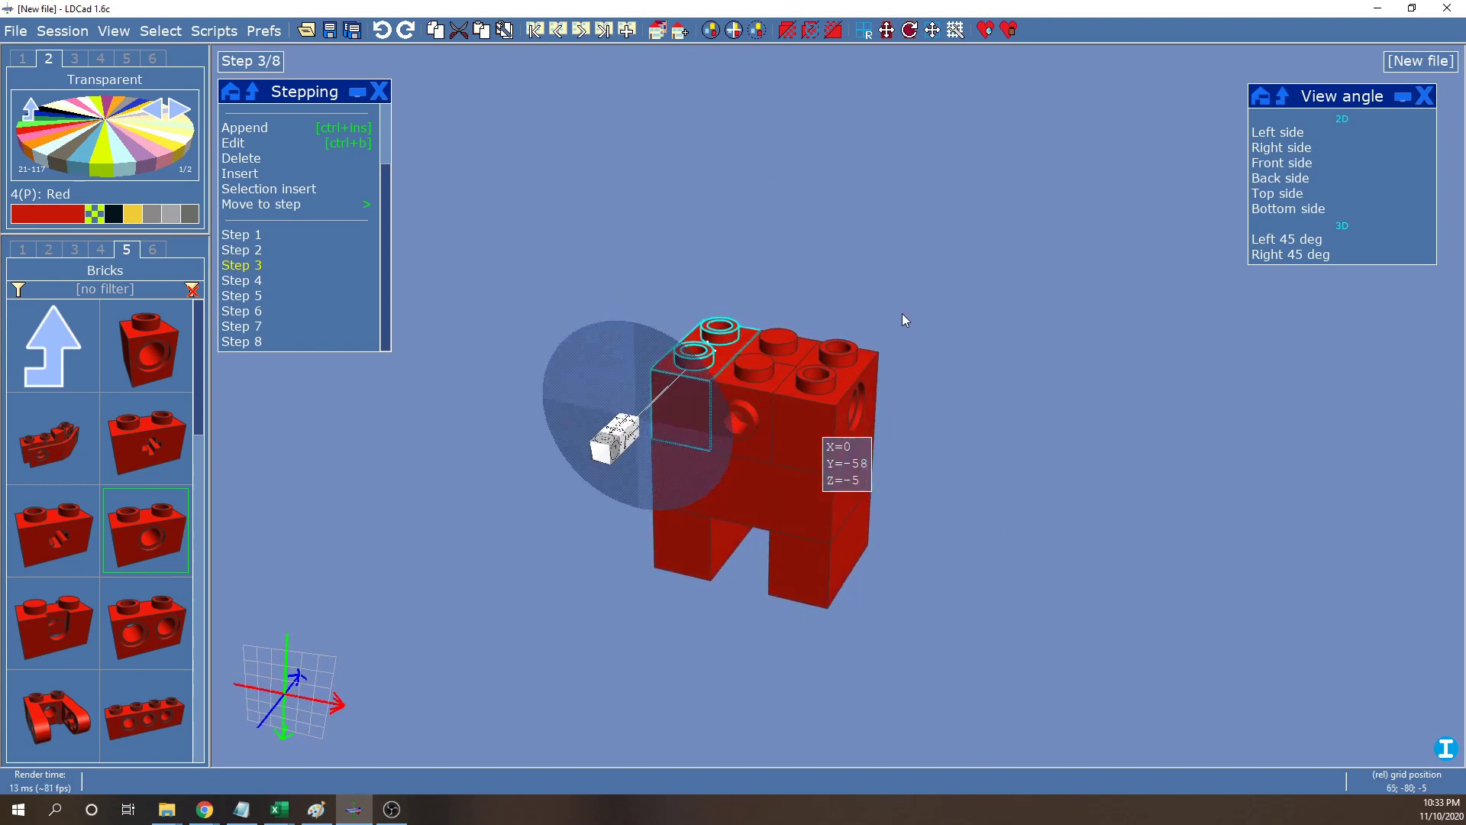
Return to building step 8 and inspect the complete robot with its Technic torso bricks
left_click(262, 347)
right_click_drag(1051, 424, 980, 419)
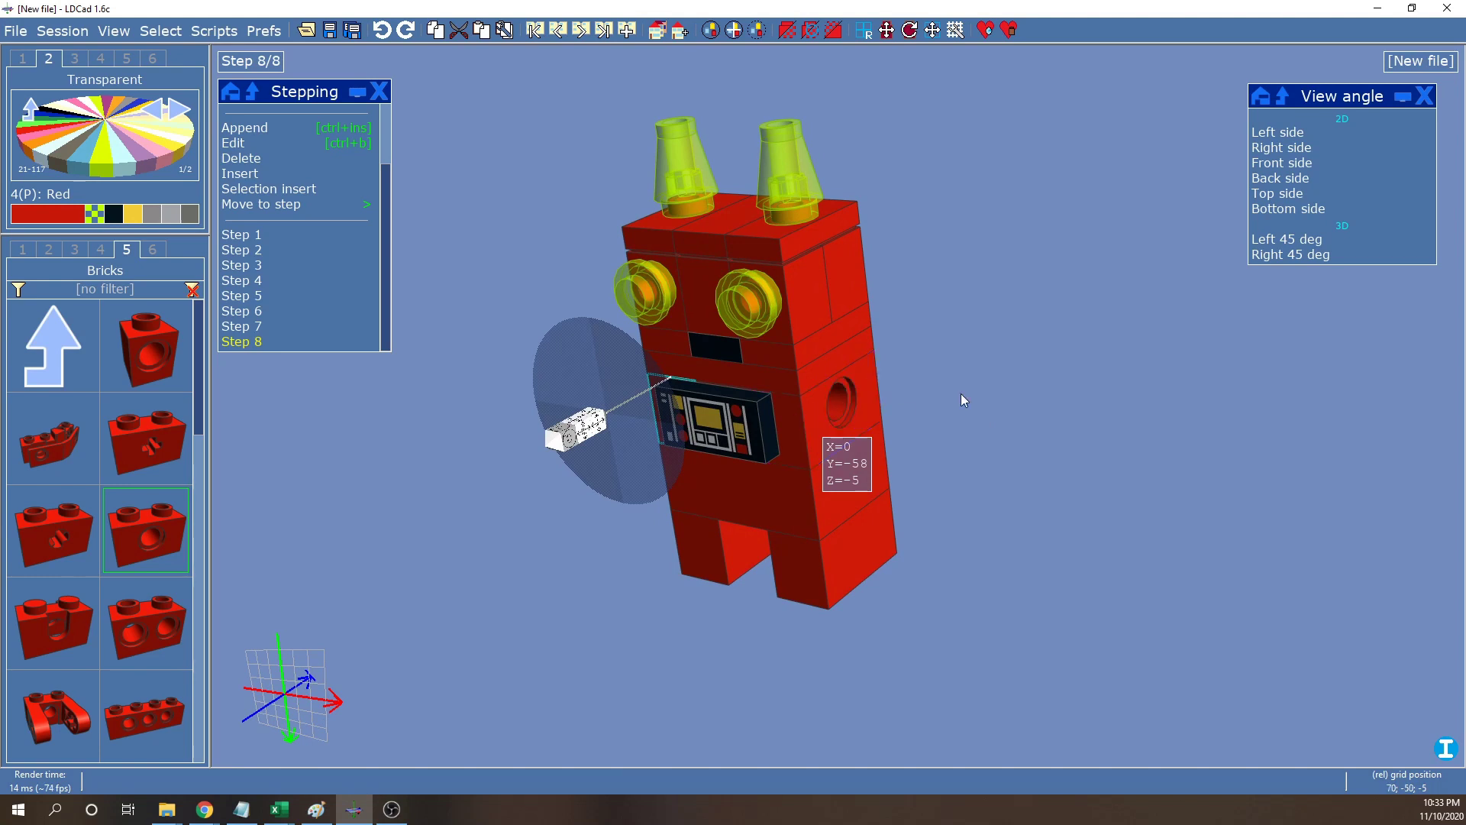
right_click_drag(1071, 368, 1111, 385)
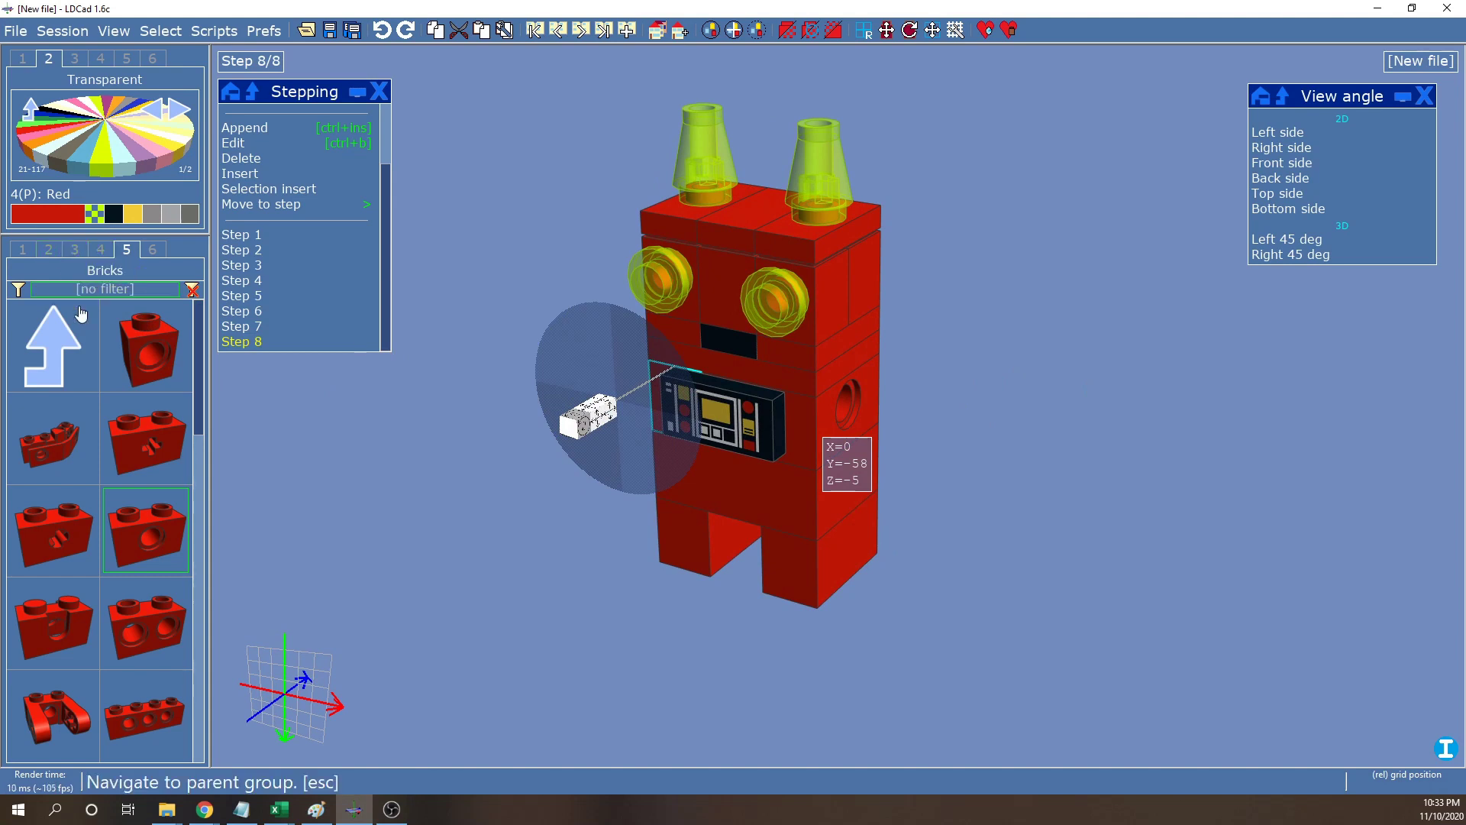
Set the part colour to black and browse the Technic Axles group for an arm connector
left_click(76, 336)
left_click(159, 332)
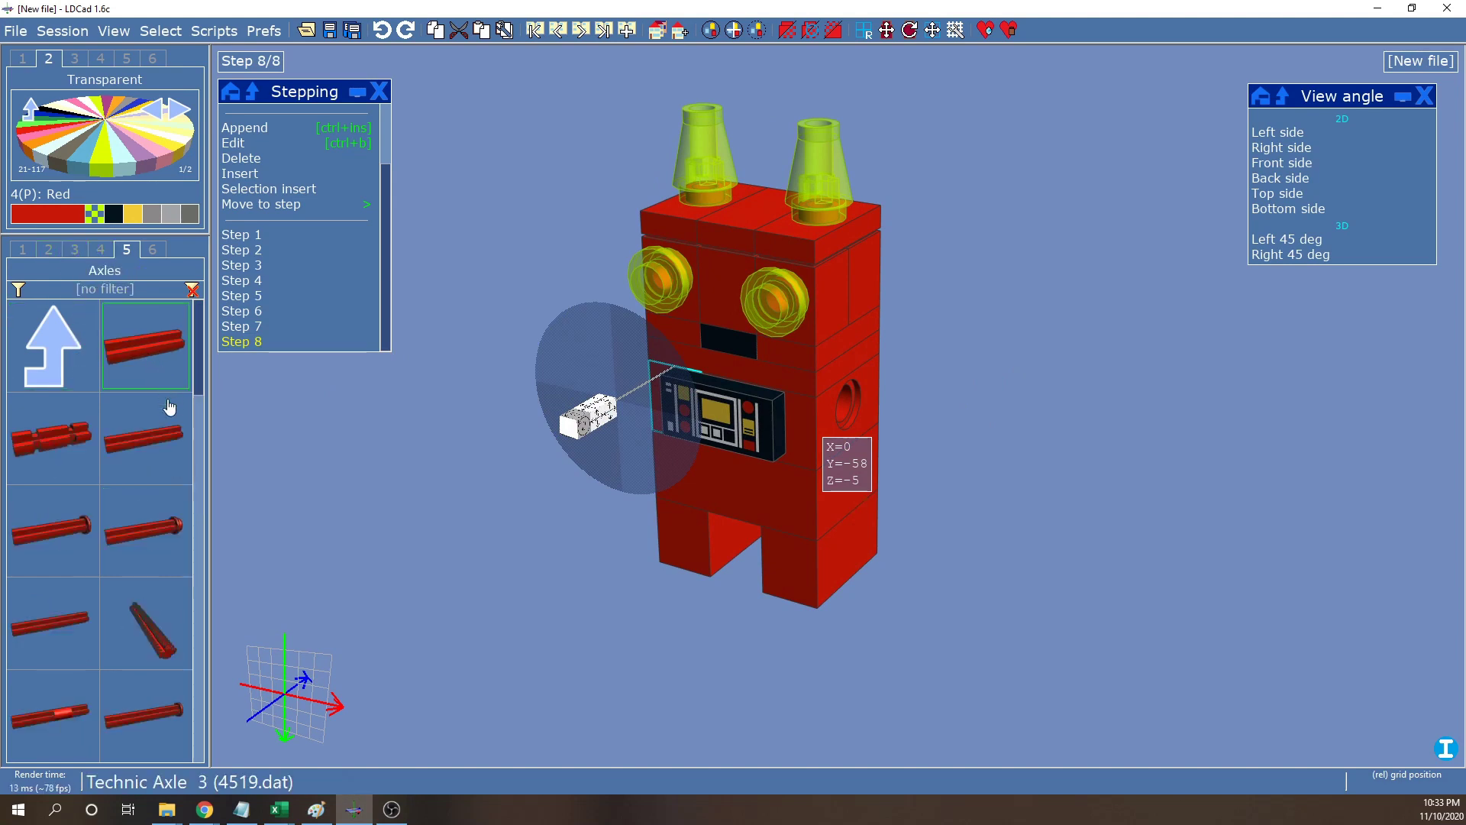
left_click(119, 218)
scroll(156, 458, "down", 5)
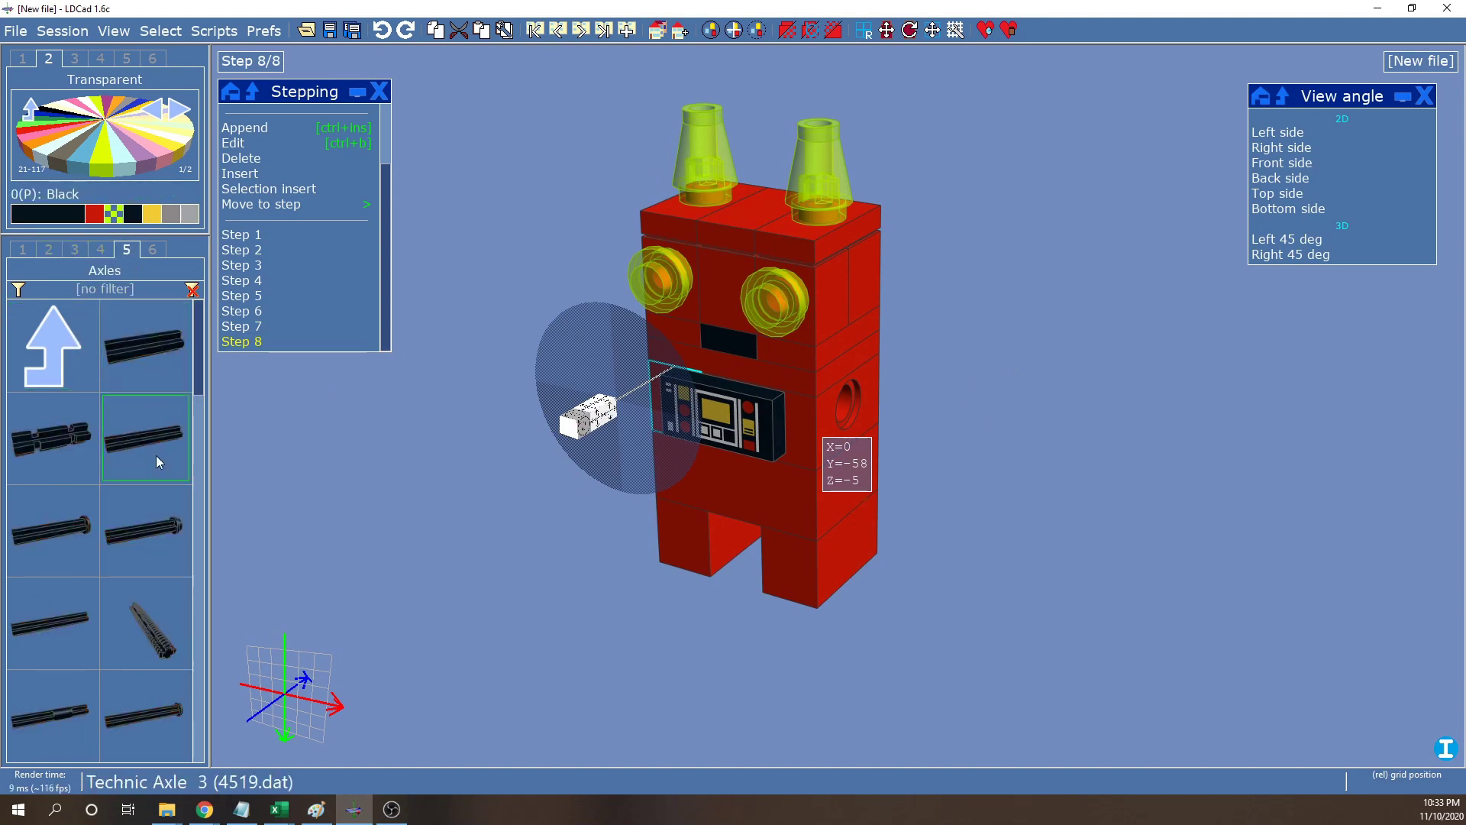
scroll(122, 458, "up", 3)
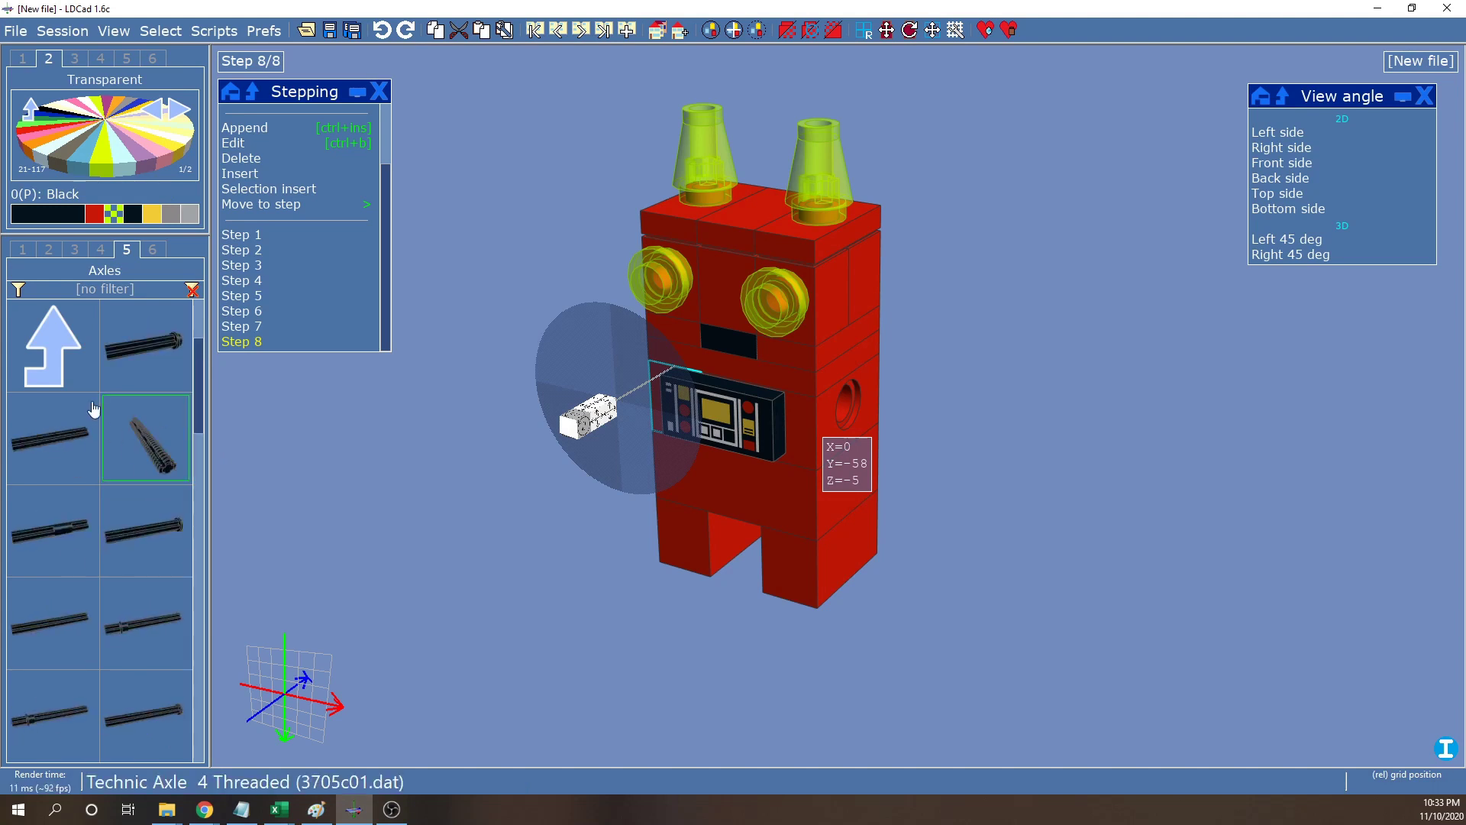
Open the Technic Connectors and pins group and find the Technic Pin with Friction (4459.dat)
left_click(81, 386)
left_click(73, 530)
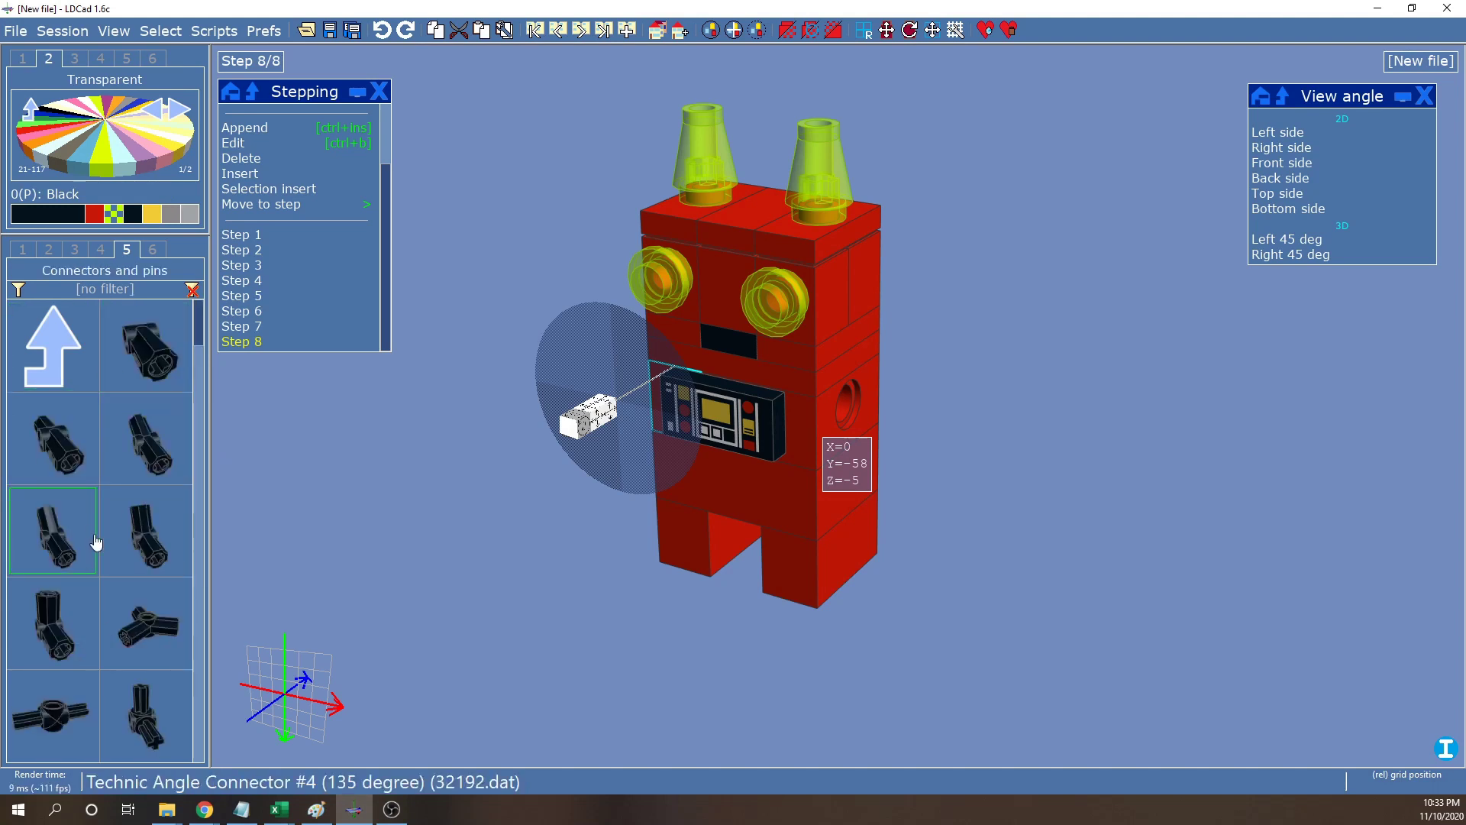
scroll(115, 523, "down", 3)
scroll(115, 527, "down", 6)
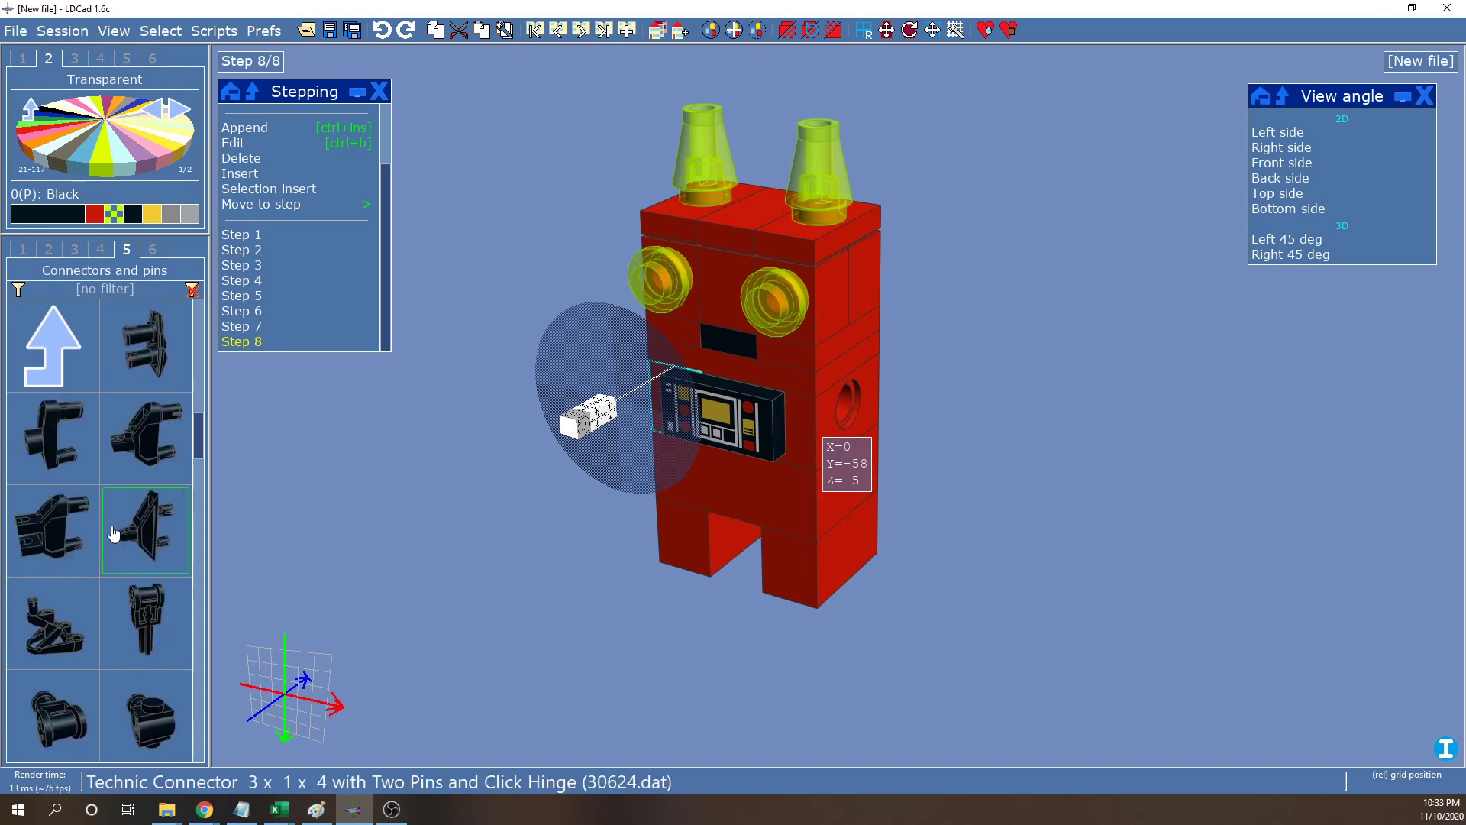
scroll(126, 556, "down", 5)
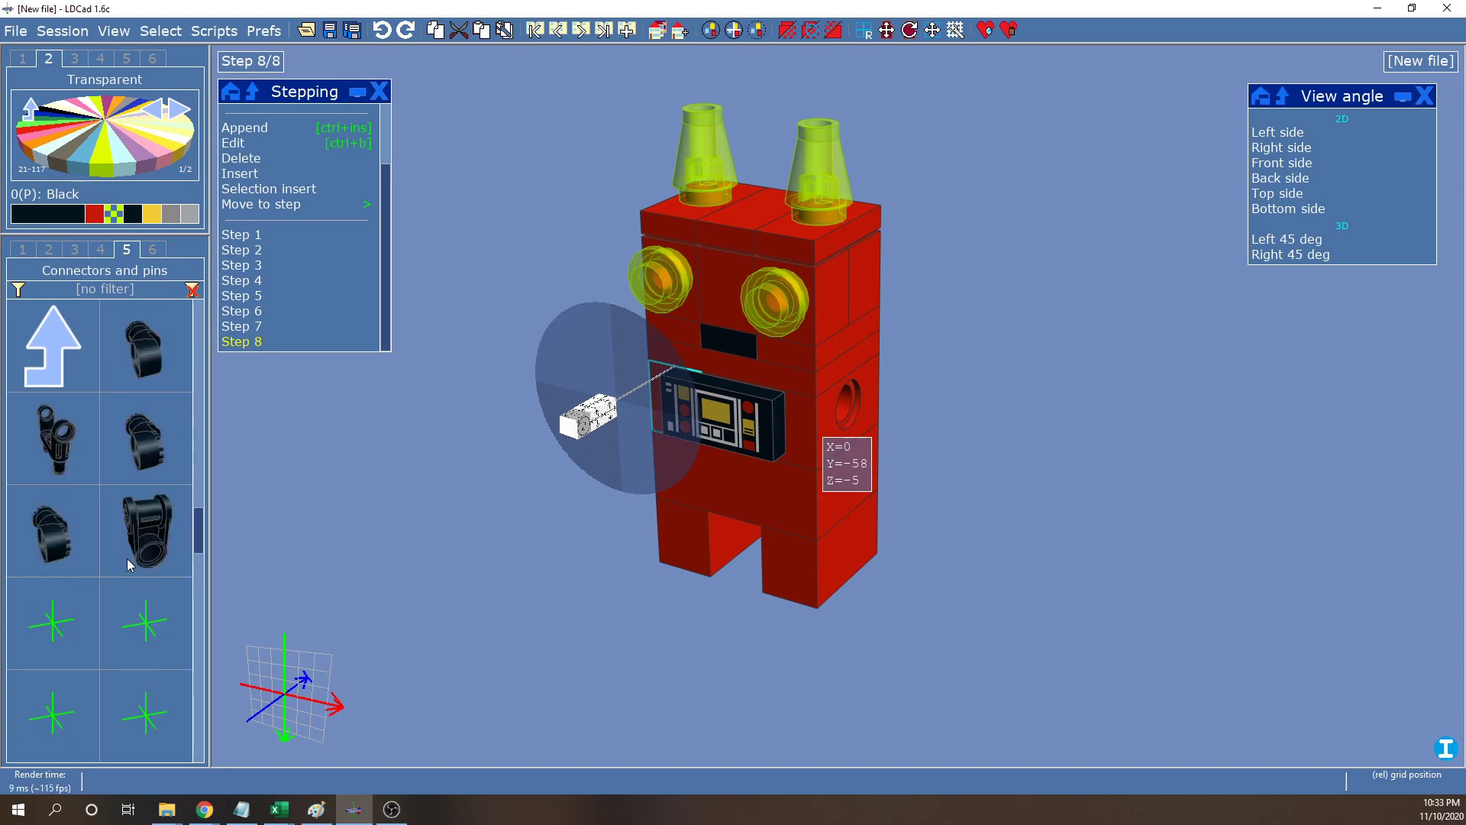
mouse_move(197, 568)
left_mouse_down()
mouse_move(211, 323)
mouse_move(217, 438)
mouse_move(196, 540)
left_mouse_up()
scroll(105, 550, "down", 3)
scroll(106, 552, "down", 2)
scroll(141, 550, "down", 1)
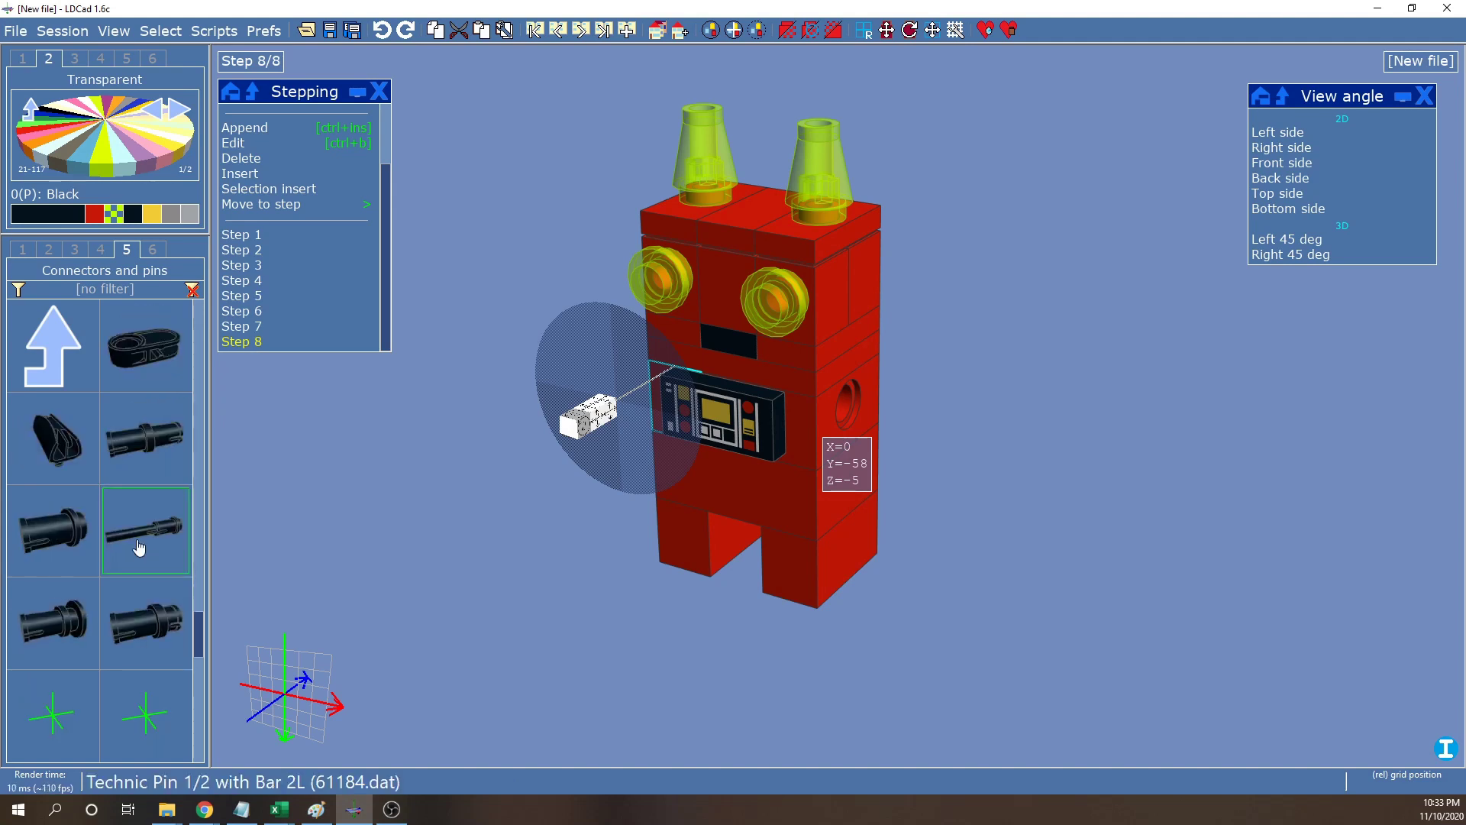
scroll(139, 455, "down", 5)
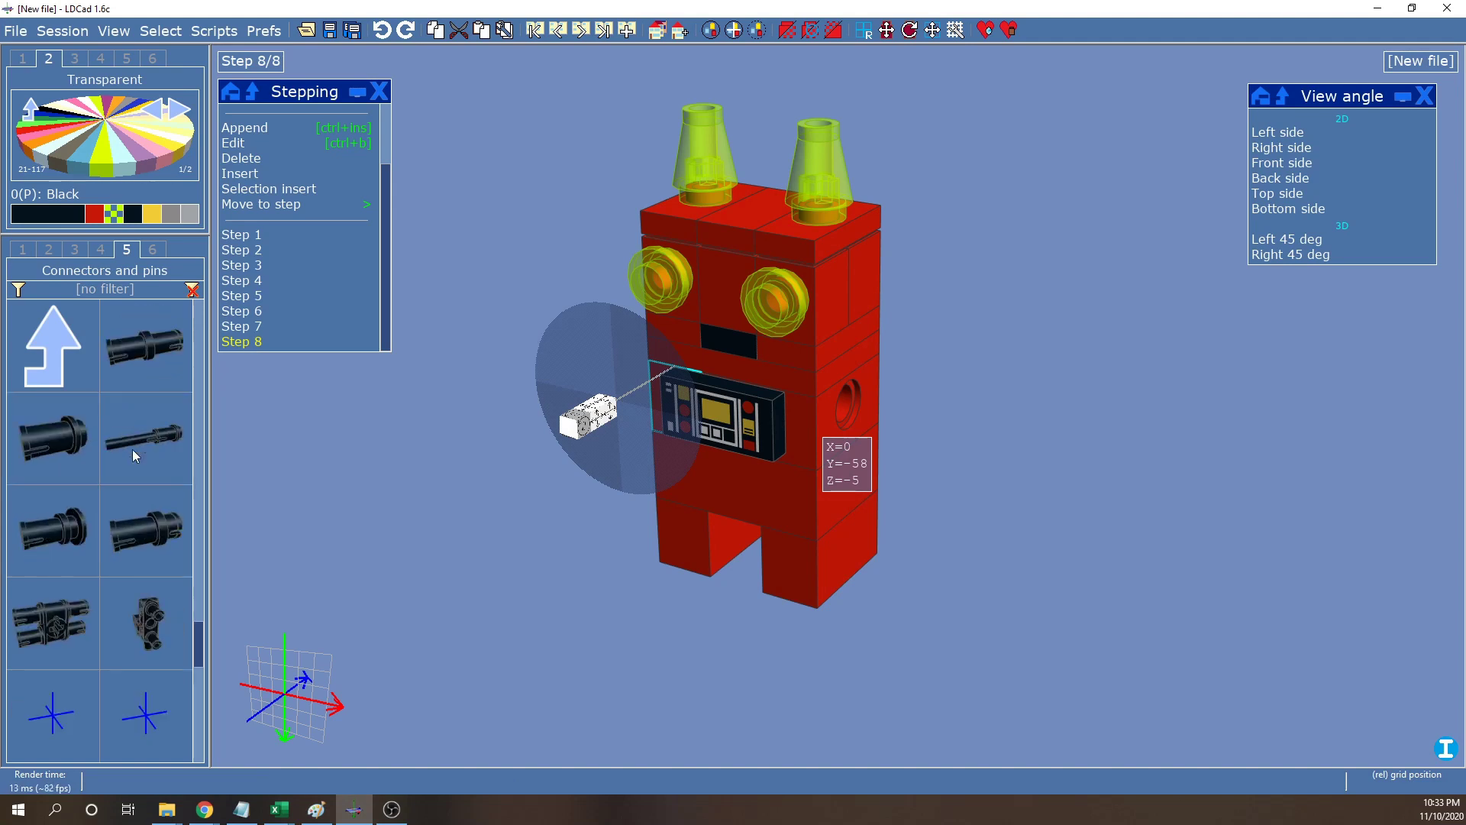
scroll(111, 615, "down", 3)
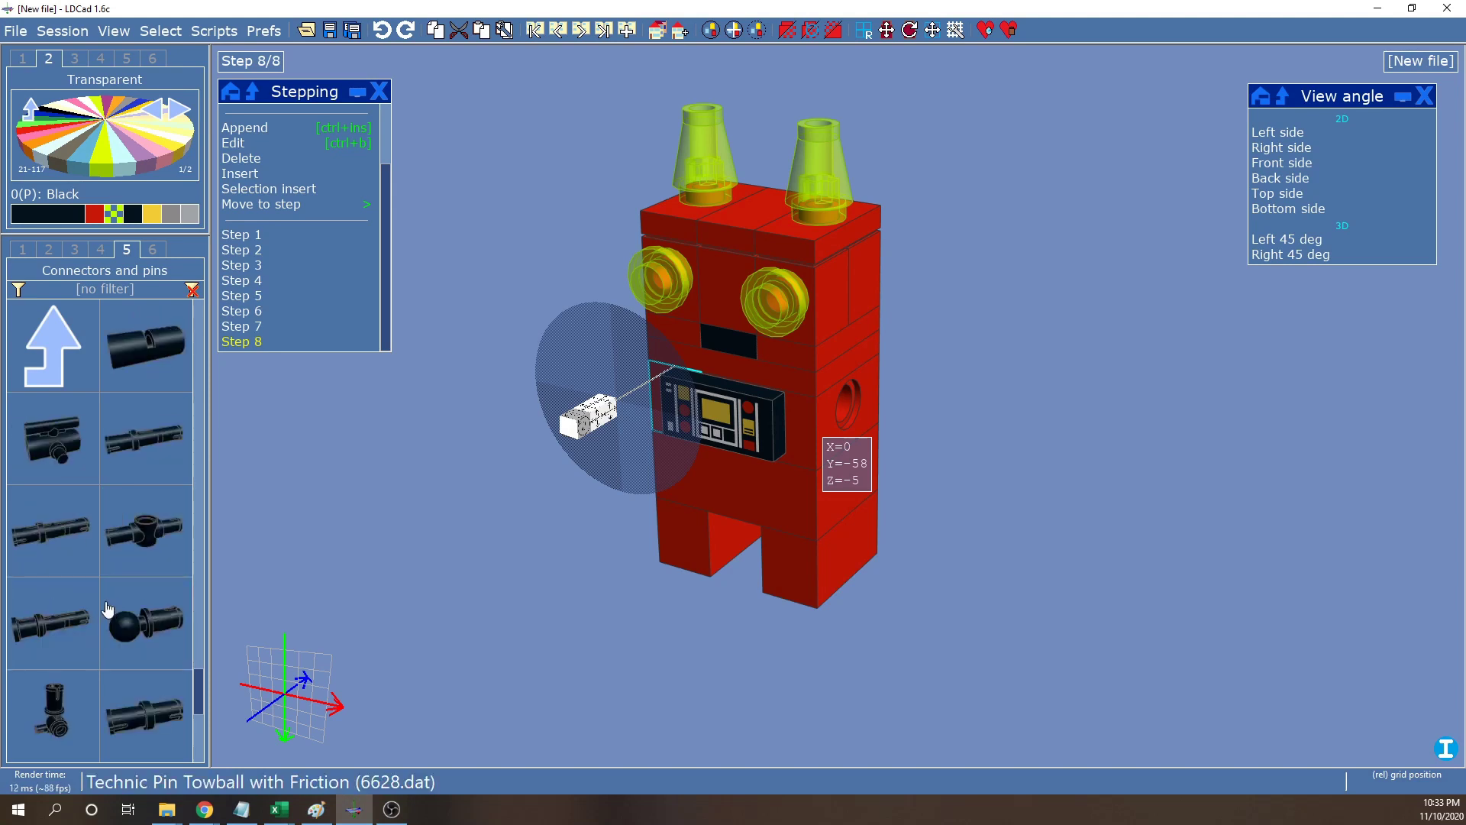
Add a black Technic Pin with Friction, rotate it sideways and insert it into the torso's side hole at X=50, Y=-48, Z=-5
left_click_drag(131, 630, 1151, 411)
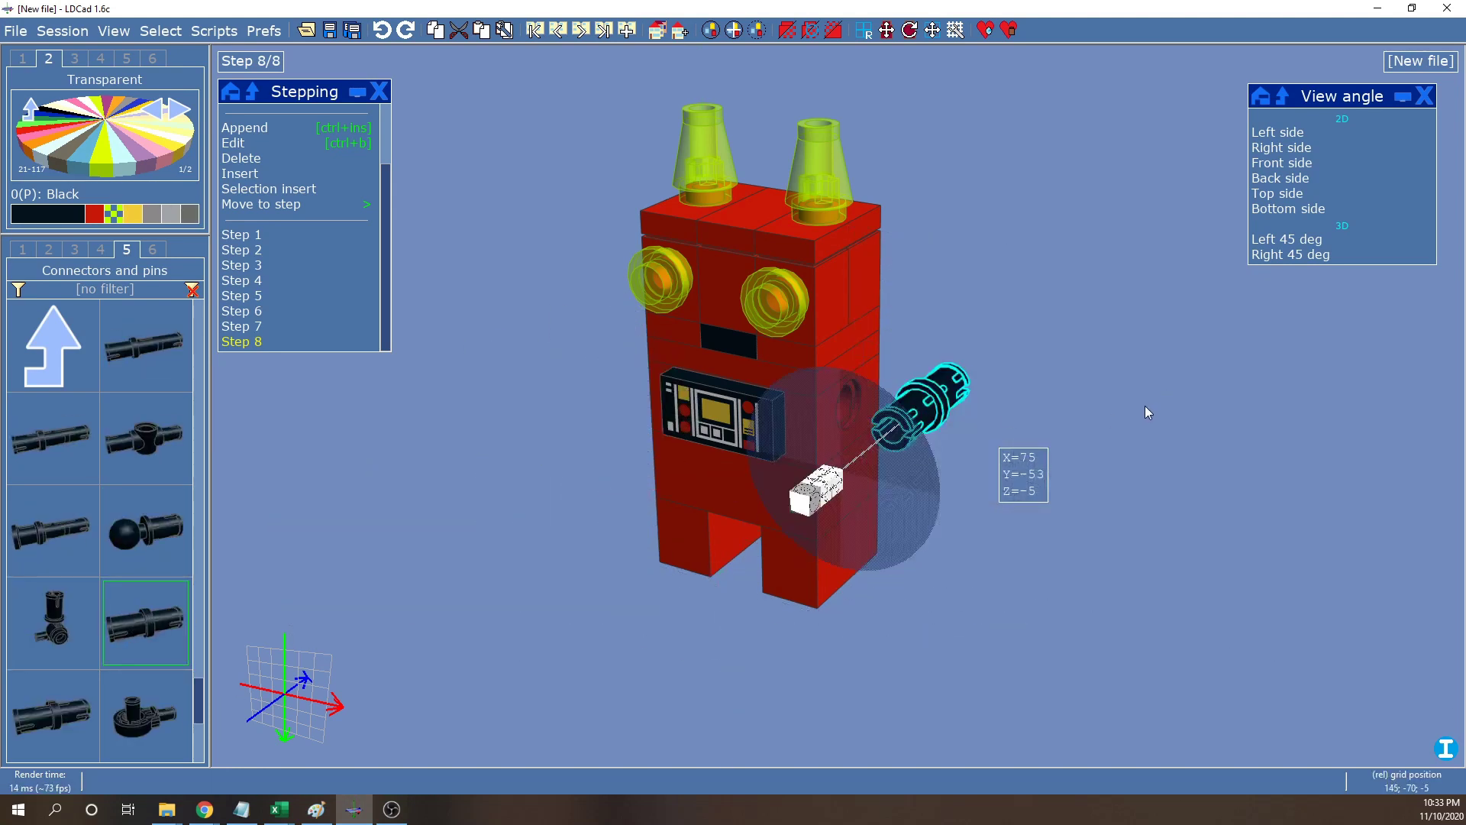
left_click(1302, 186)
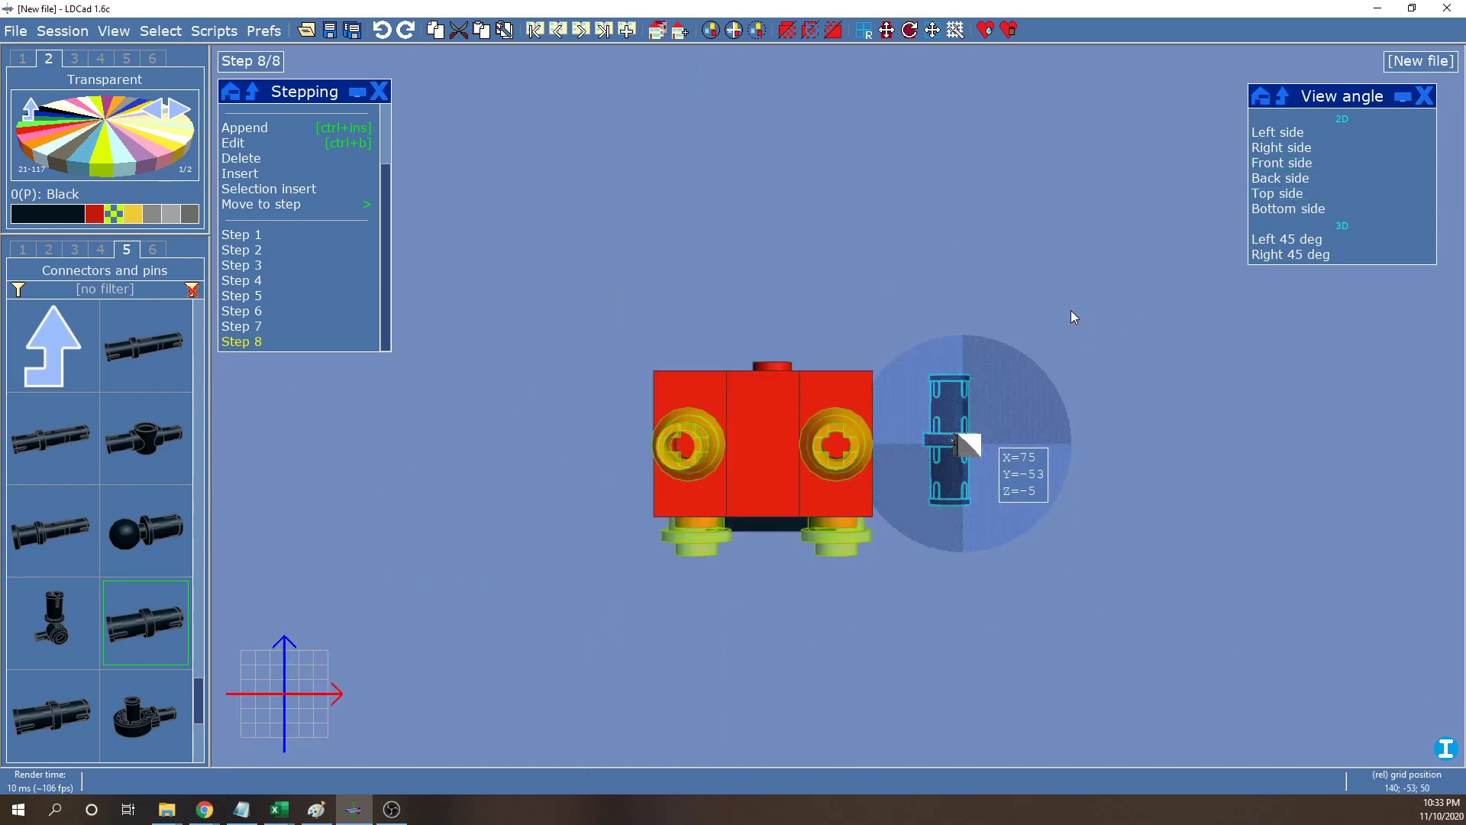
left_click_drag(1031, 386, 1024, 504)
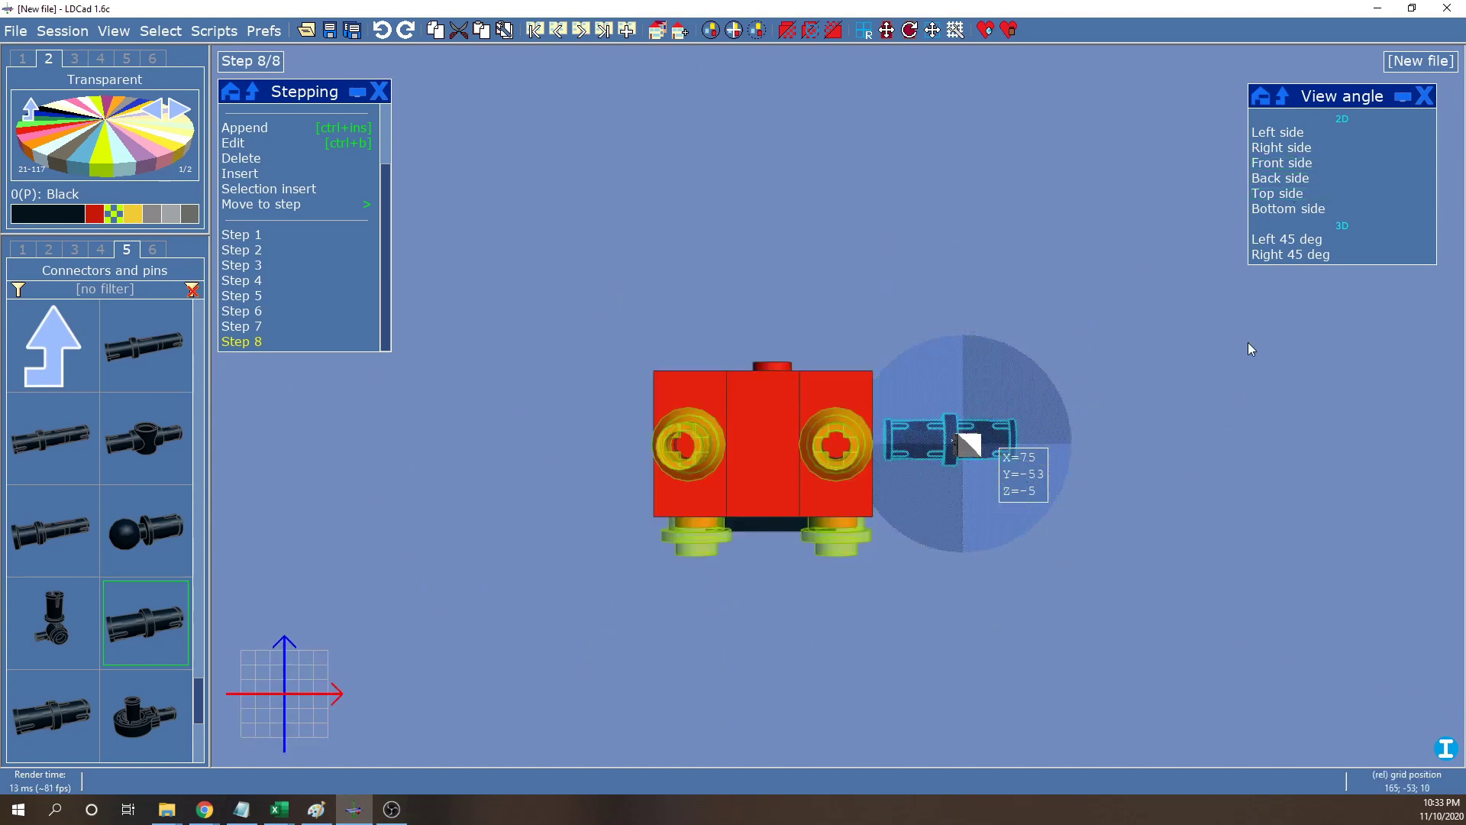
right_click_drag(1134, 603, 878, 412)
left_click_drag(878, 413, 878, 408)
right_click_drag(860, 282, 1129, 415)
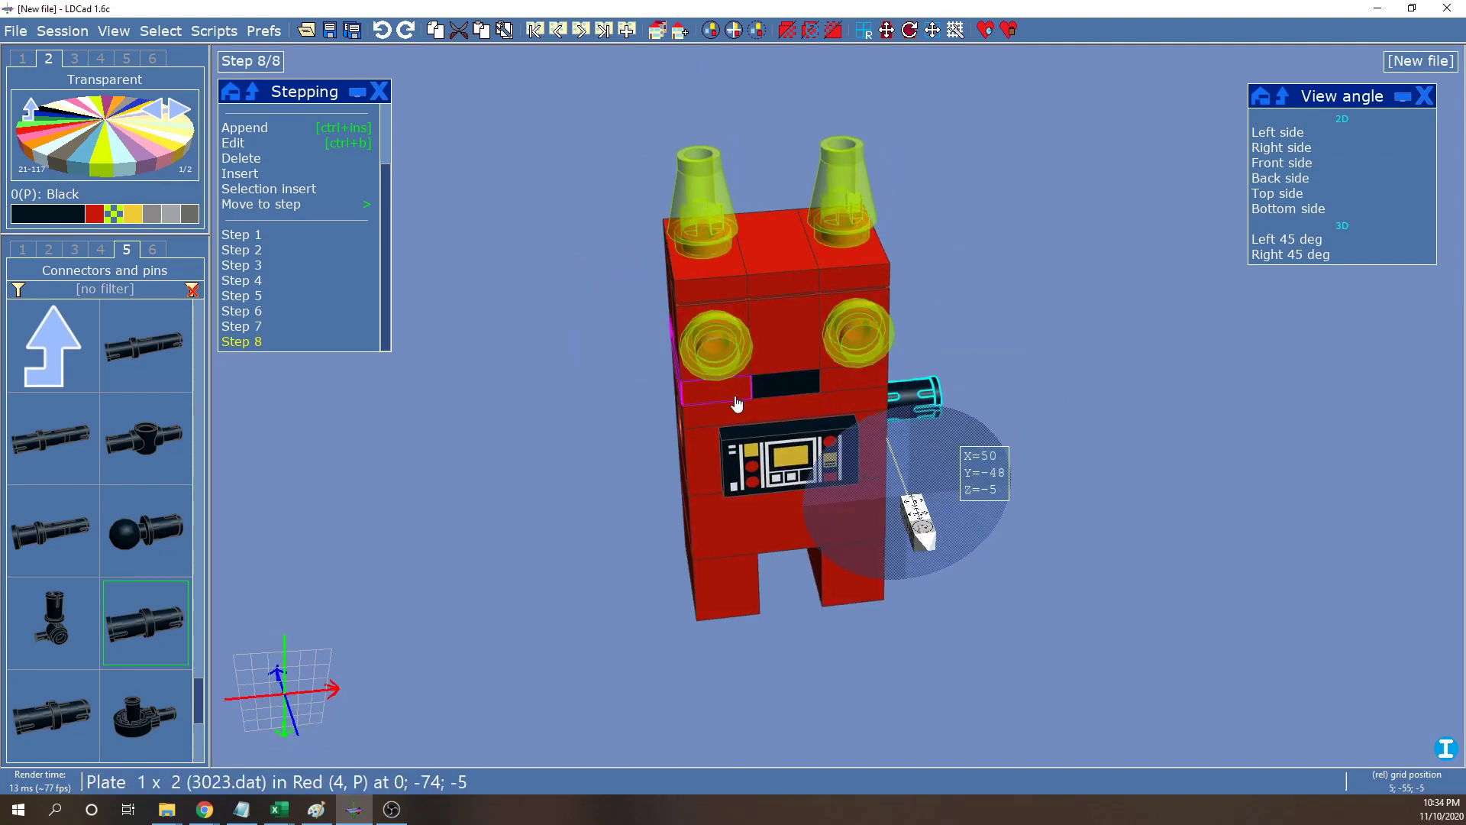
Copy the black pin into the hole on the opposite side of the torso, at X=-10, Y=-48, Z=-5
key("ctrl+c")
key("ctrl+v")
left_click(616, 447)
right_click_drag(975, 606, 946, 376)
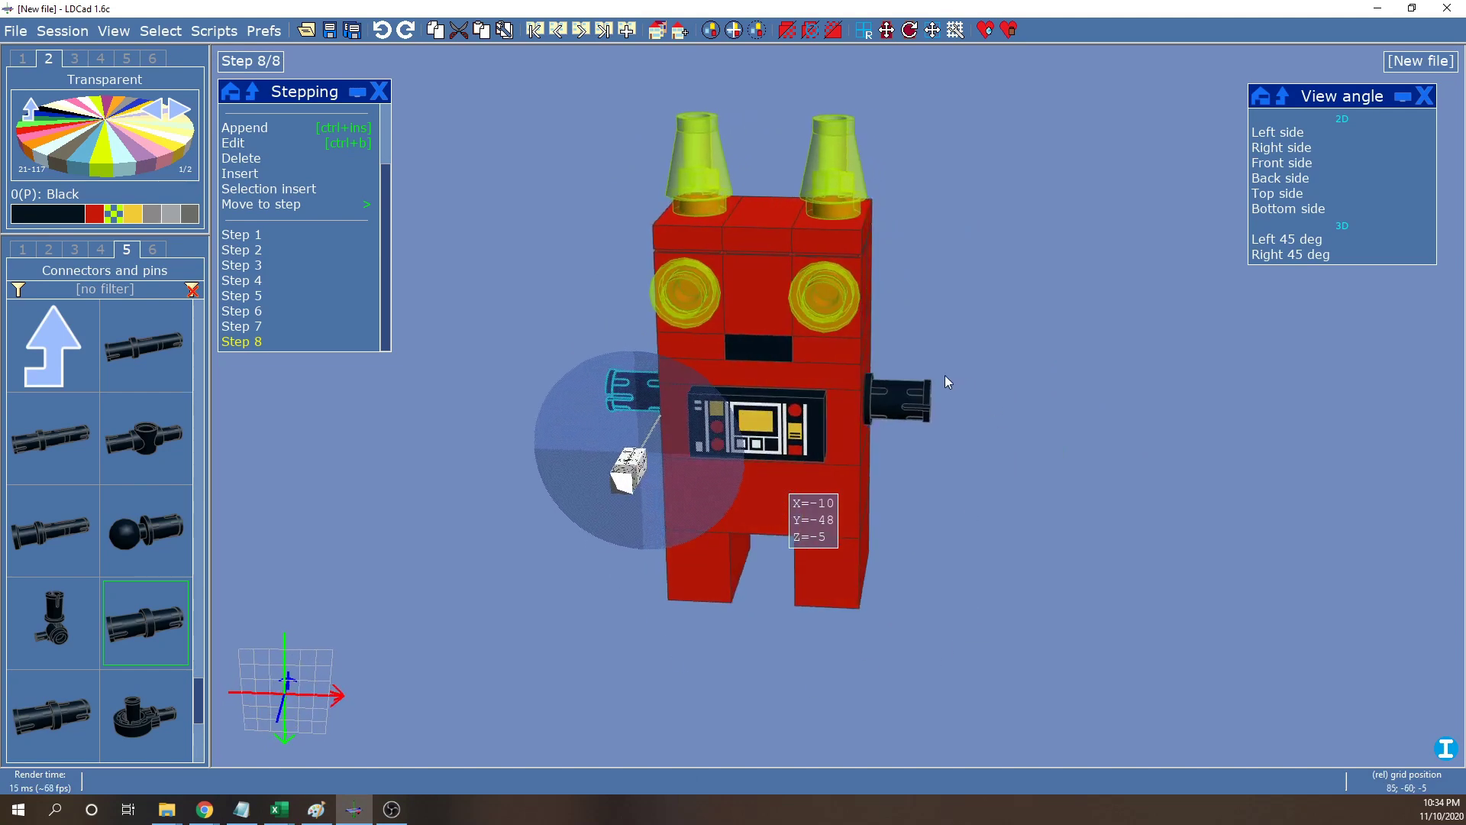
right_click_drag(991, 515, 920, 500)
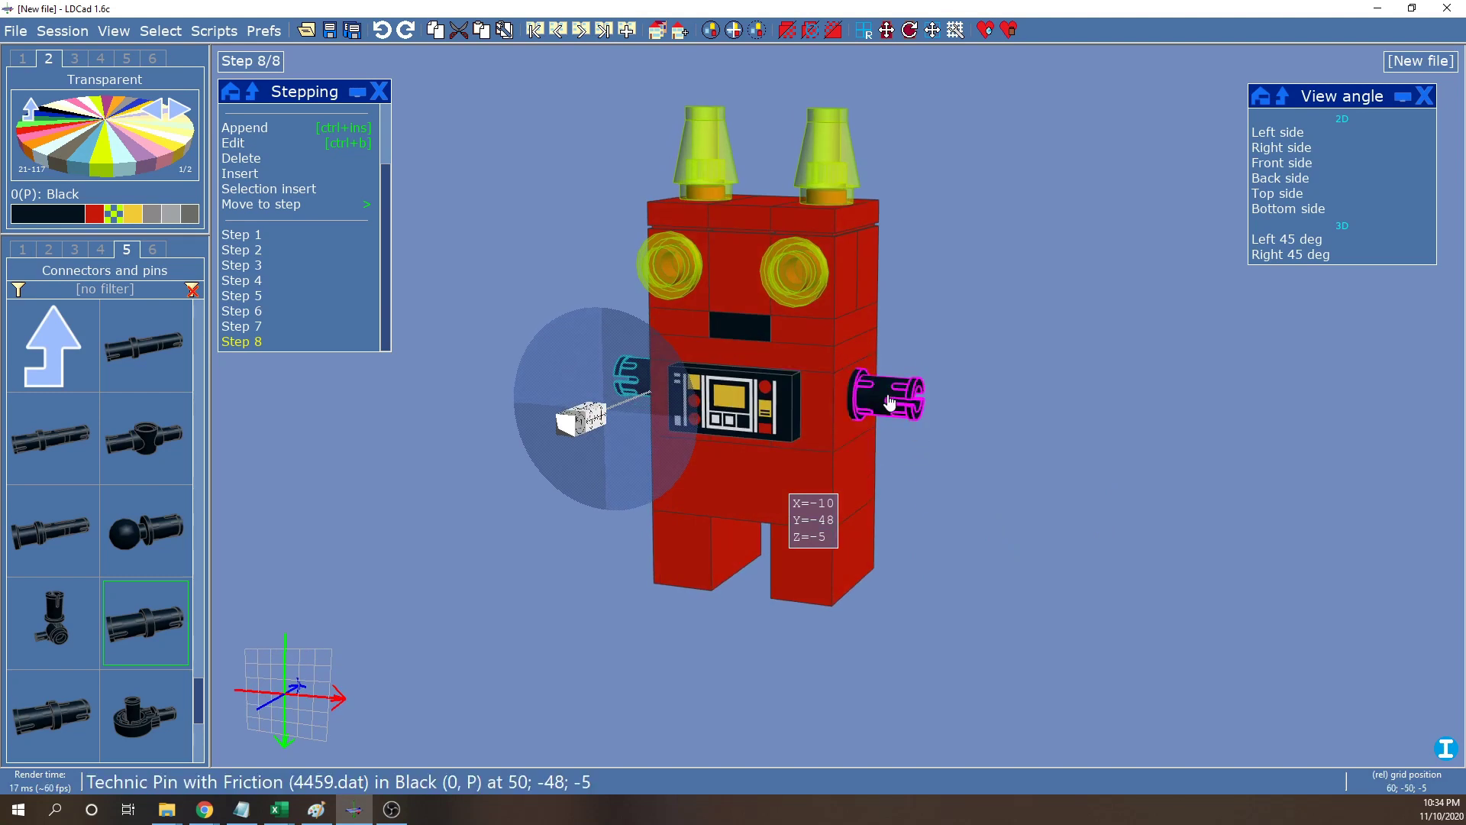
right_click_drag(1075, 584, 1098, 576)
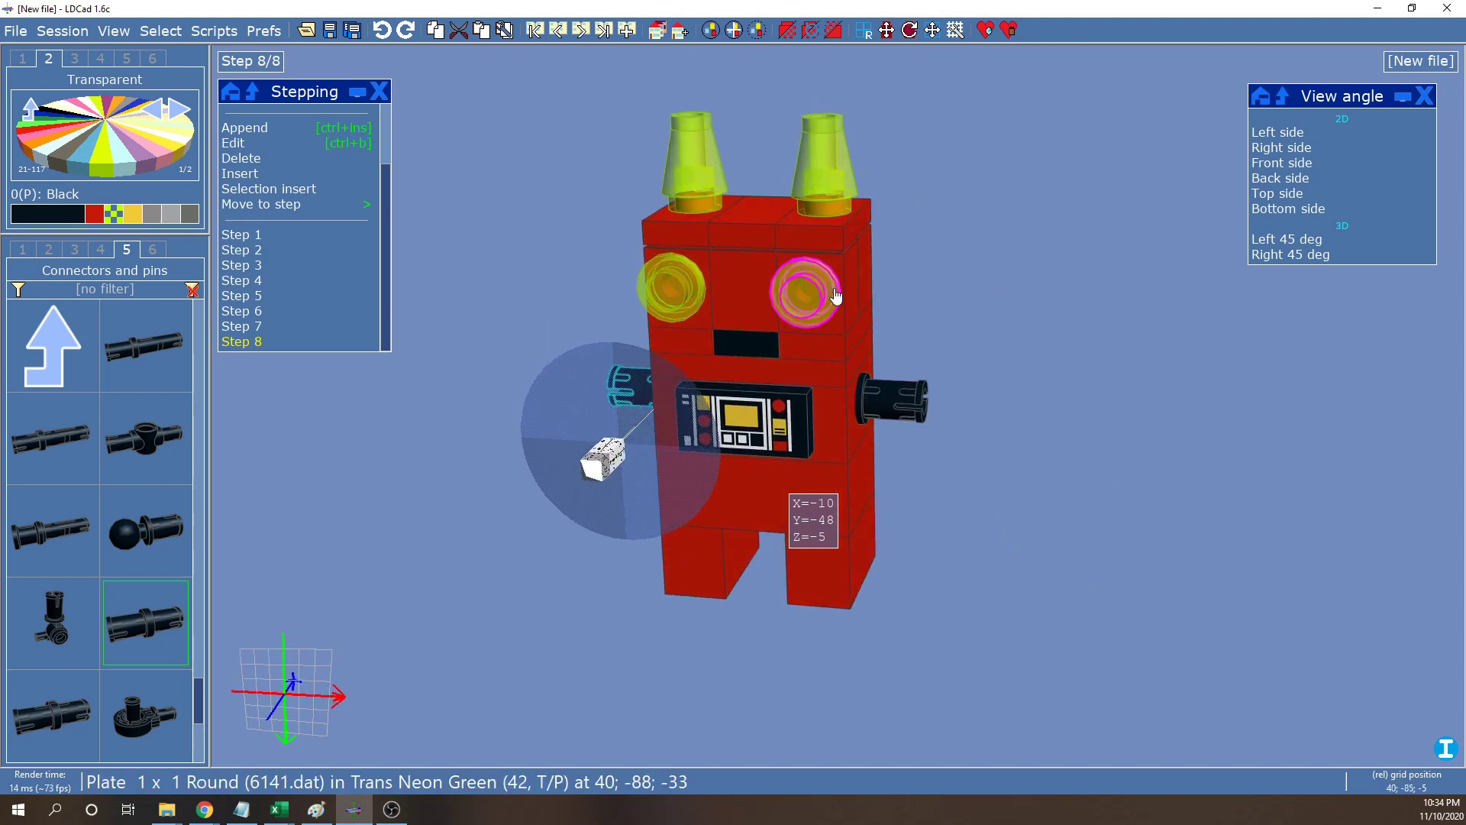
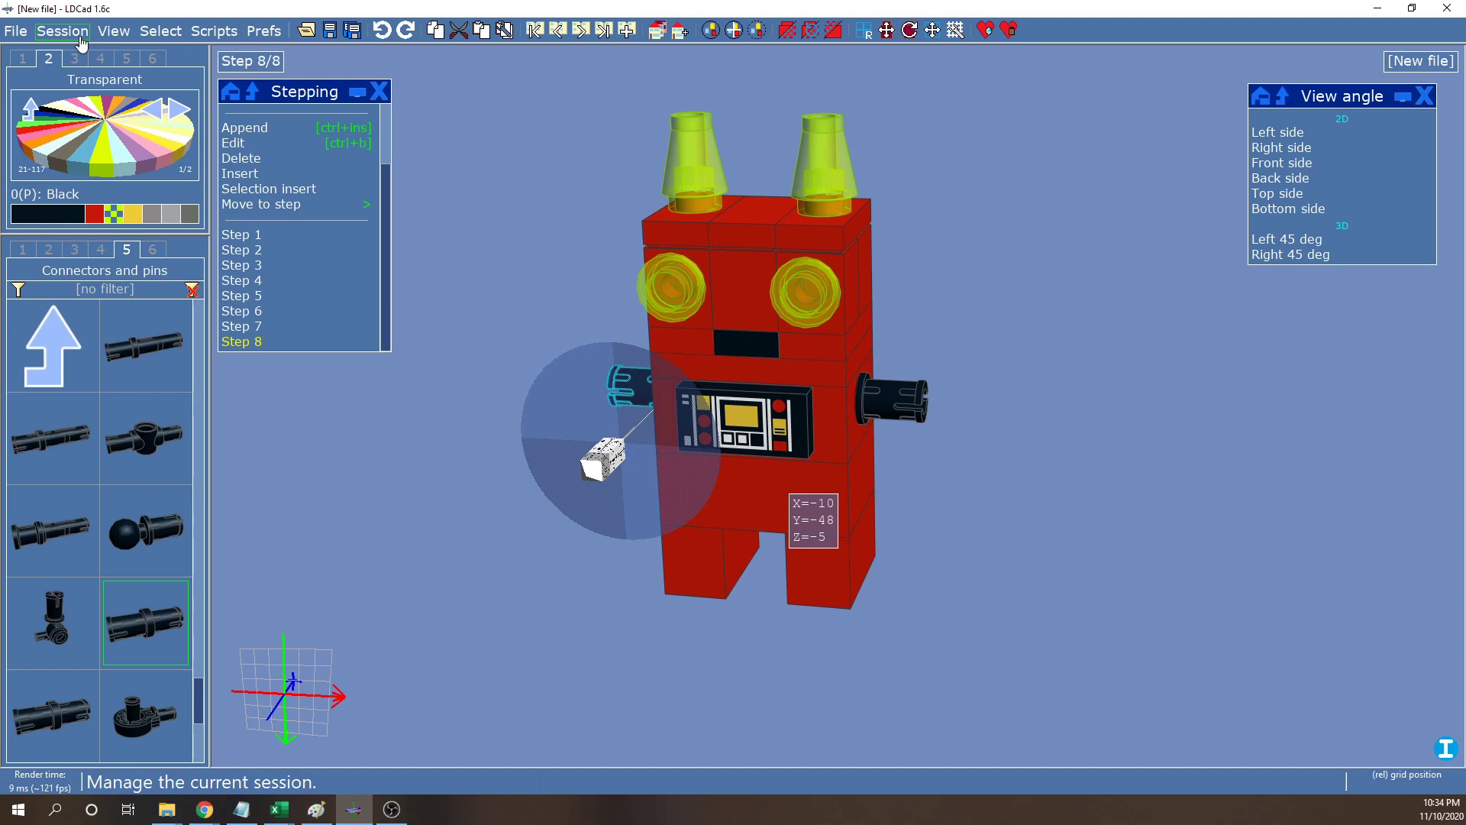
Add a new submodel named Arm.ldr to the current file
left_click(62, 31)
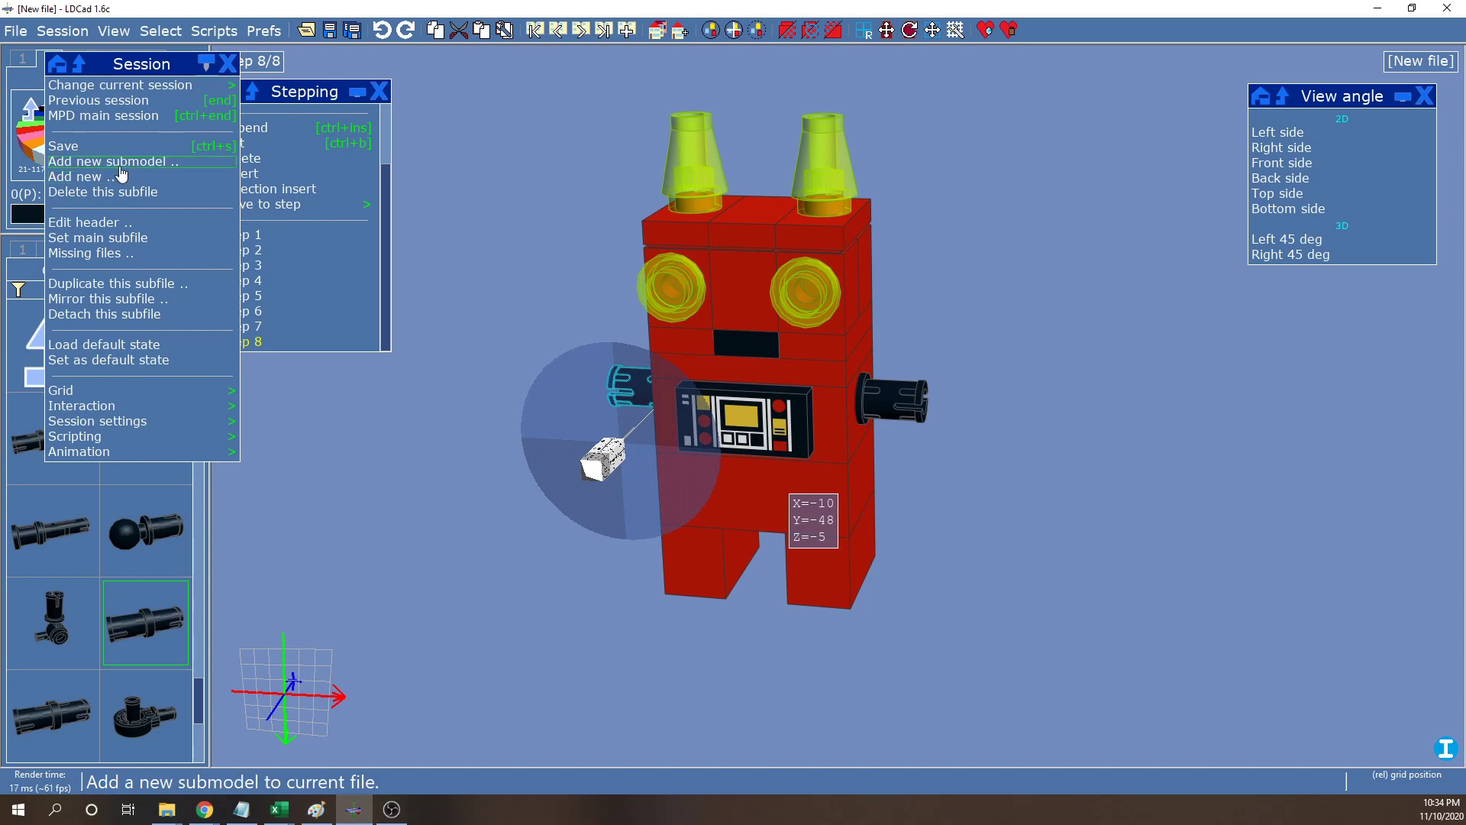
left_click(149, 162)
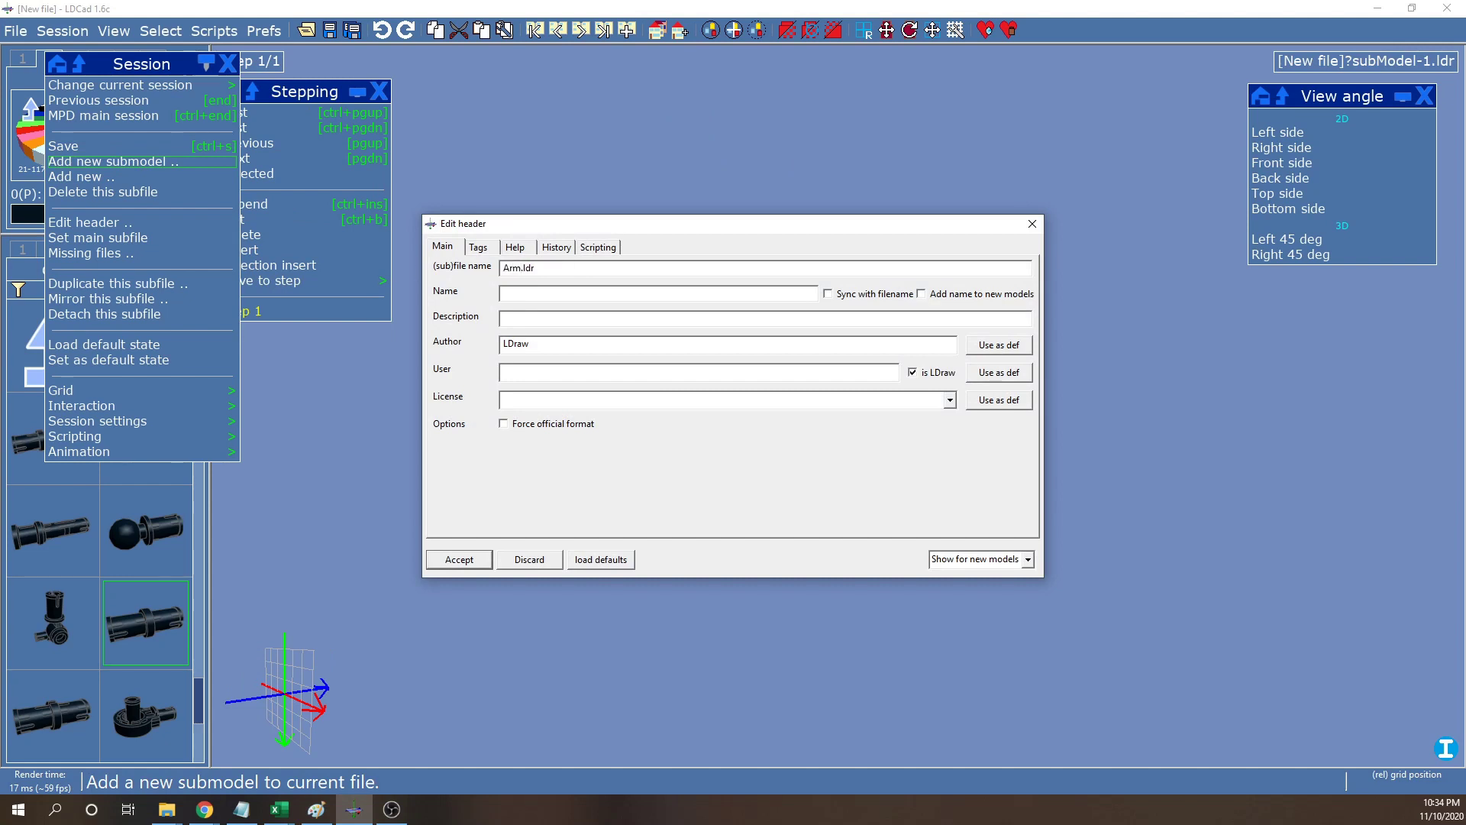
left_click(452, 562)
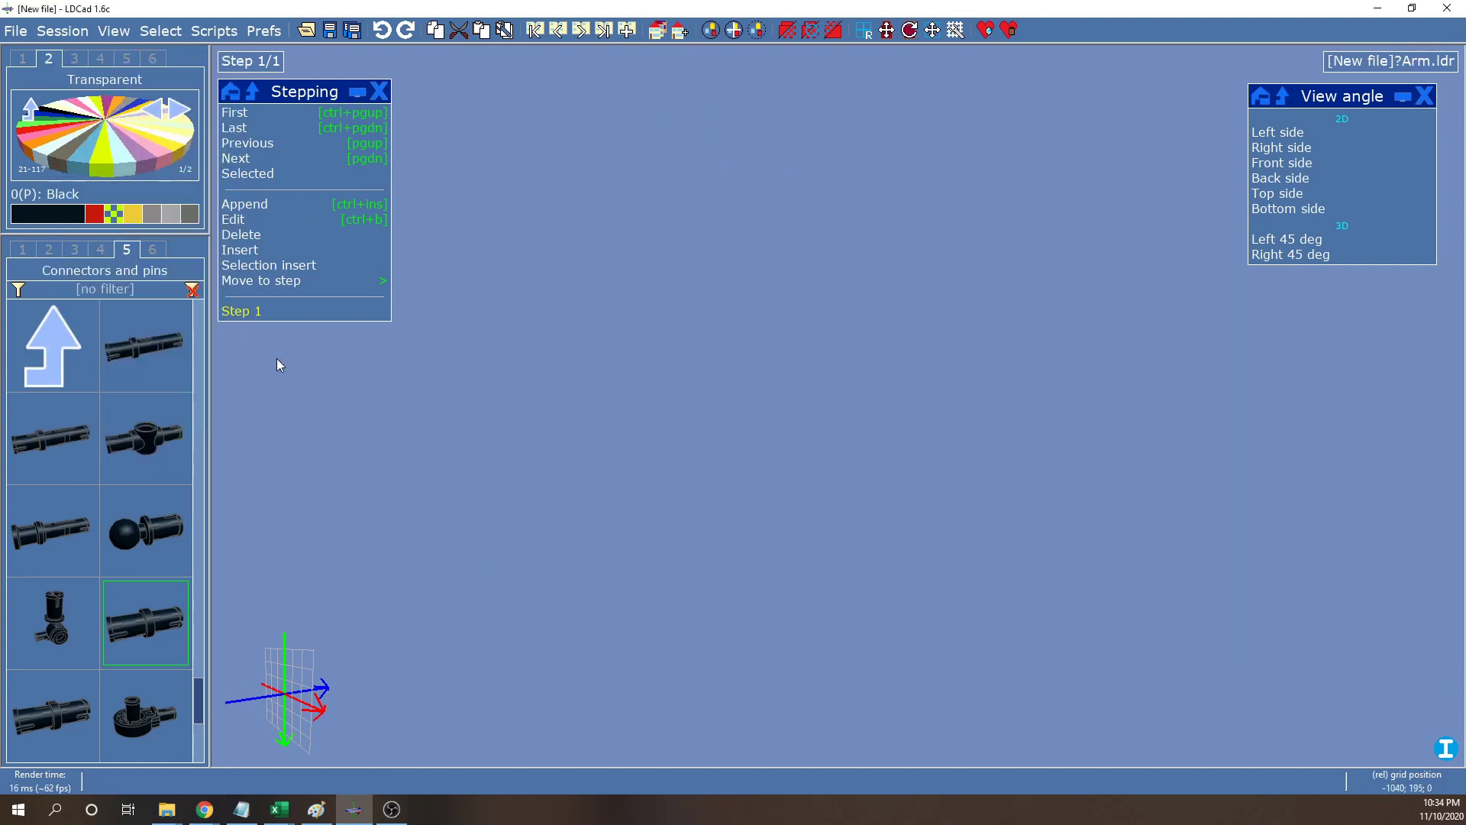
Set the part colour to red and place a 1 x 1 Technic brick with hole in the arm submodel at X=0, Y=-15, Z=0
left_click(100, 252)
left_click(75, 257)
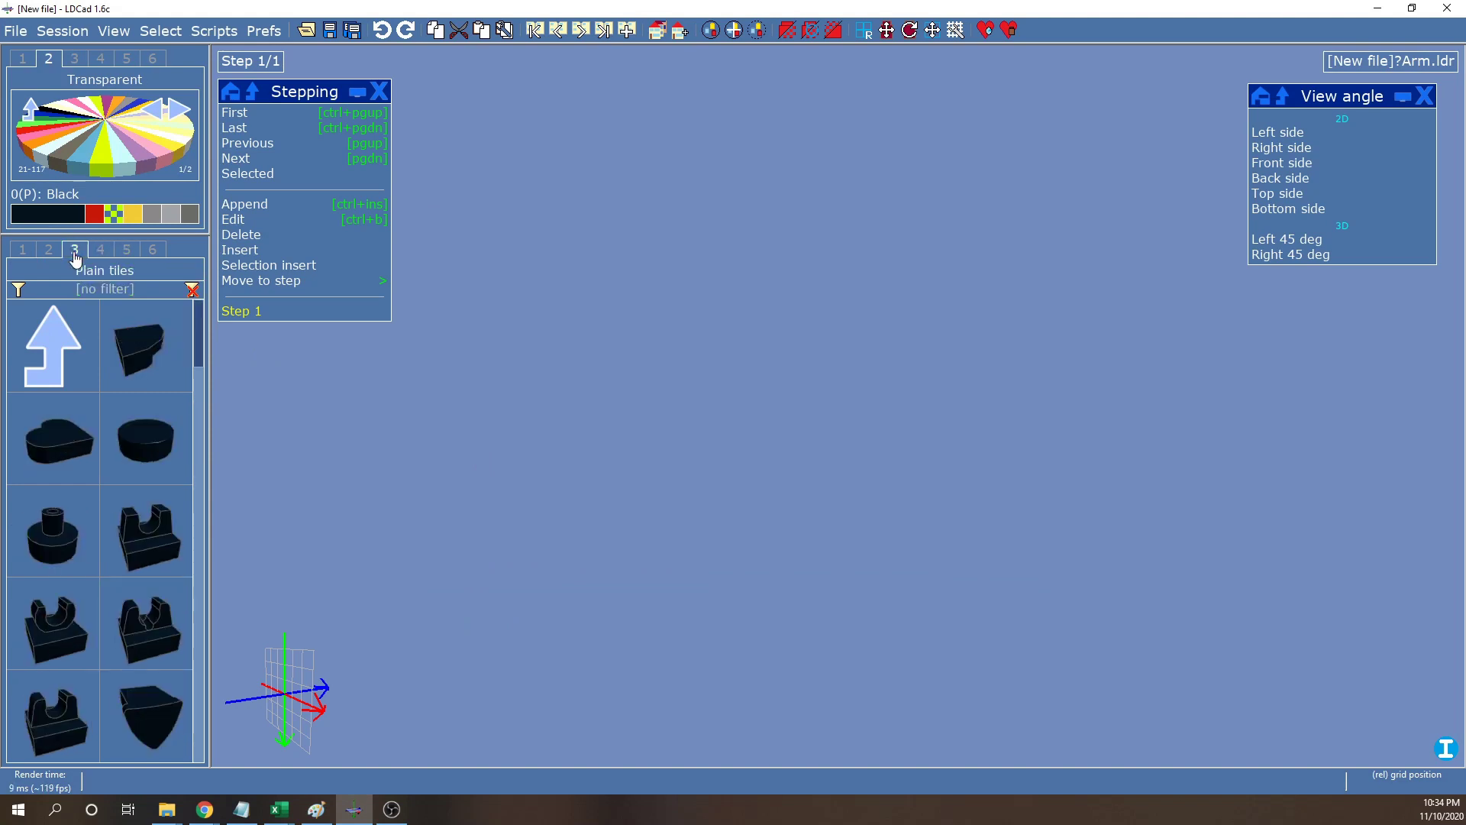
left_click(94, 213)
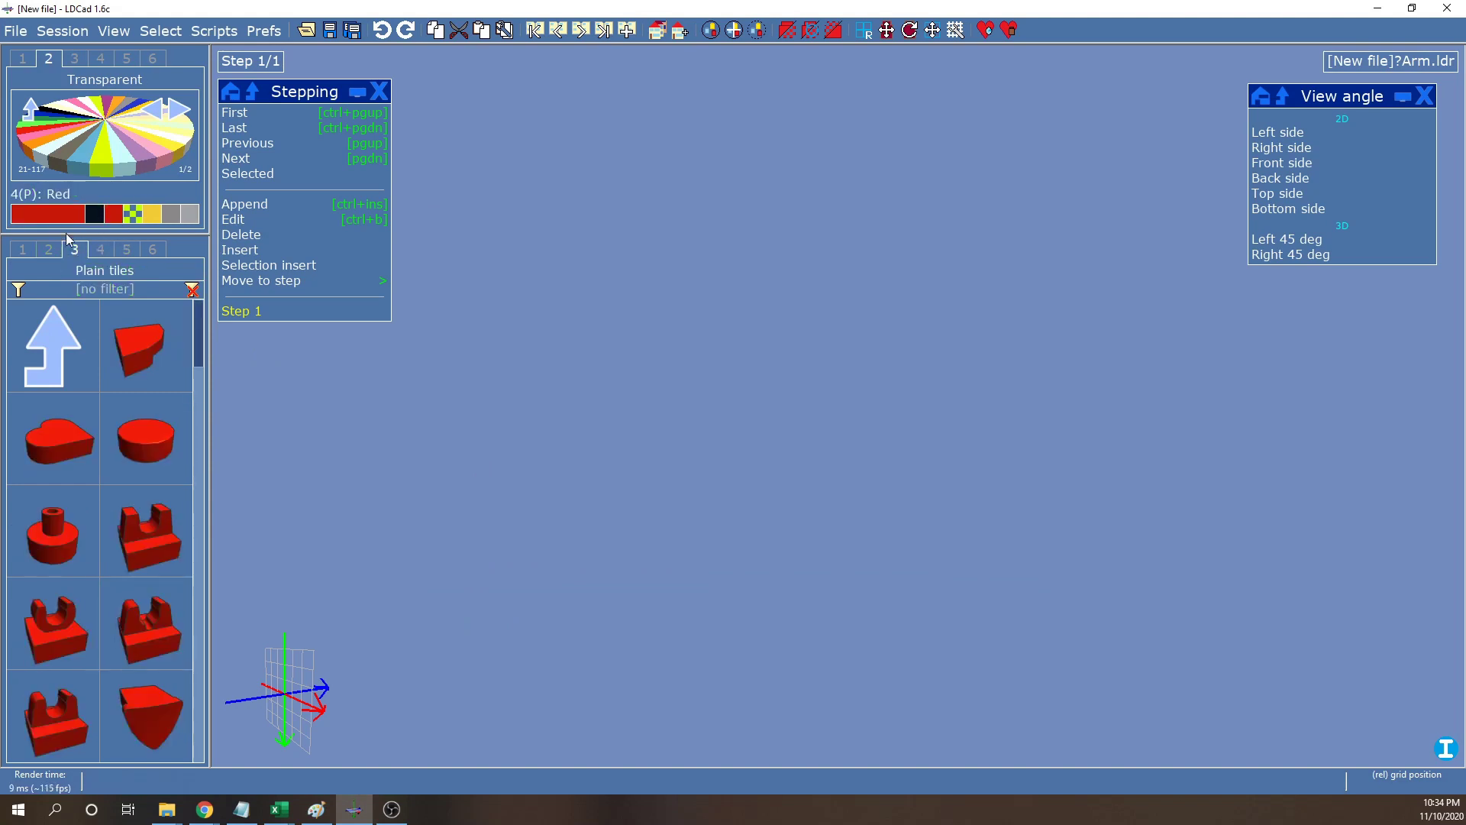
left_click(125, 250)
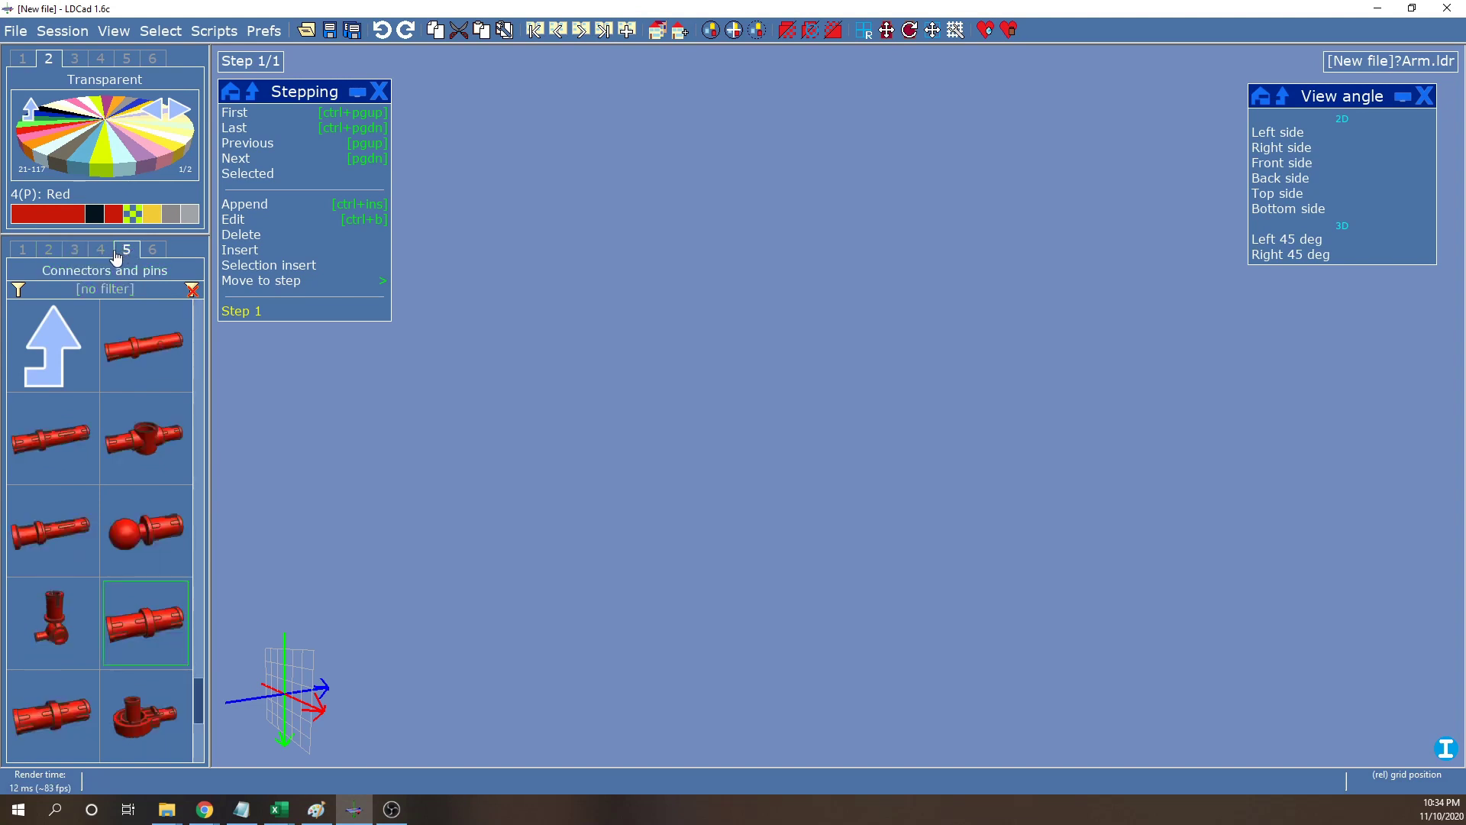
left_click(53, 347)
left_click(147, 447)
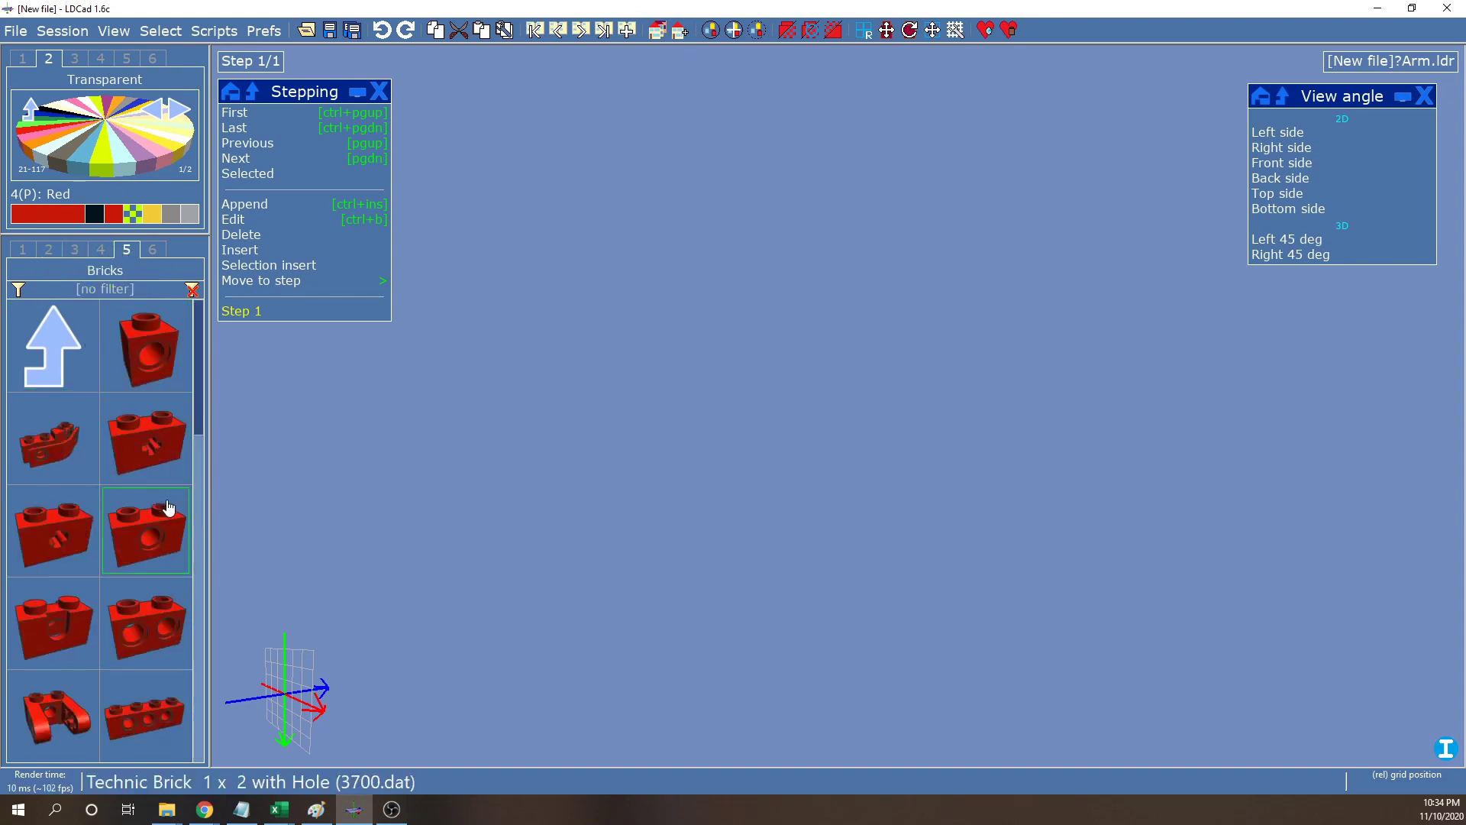
left_click_drag(162, 346, 840, 368)
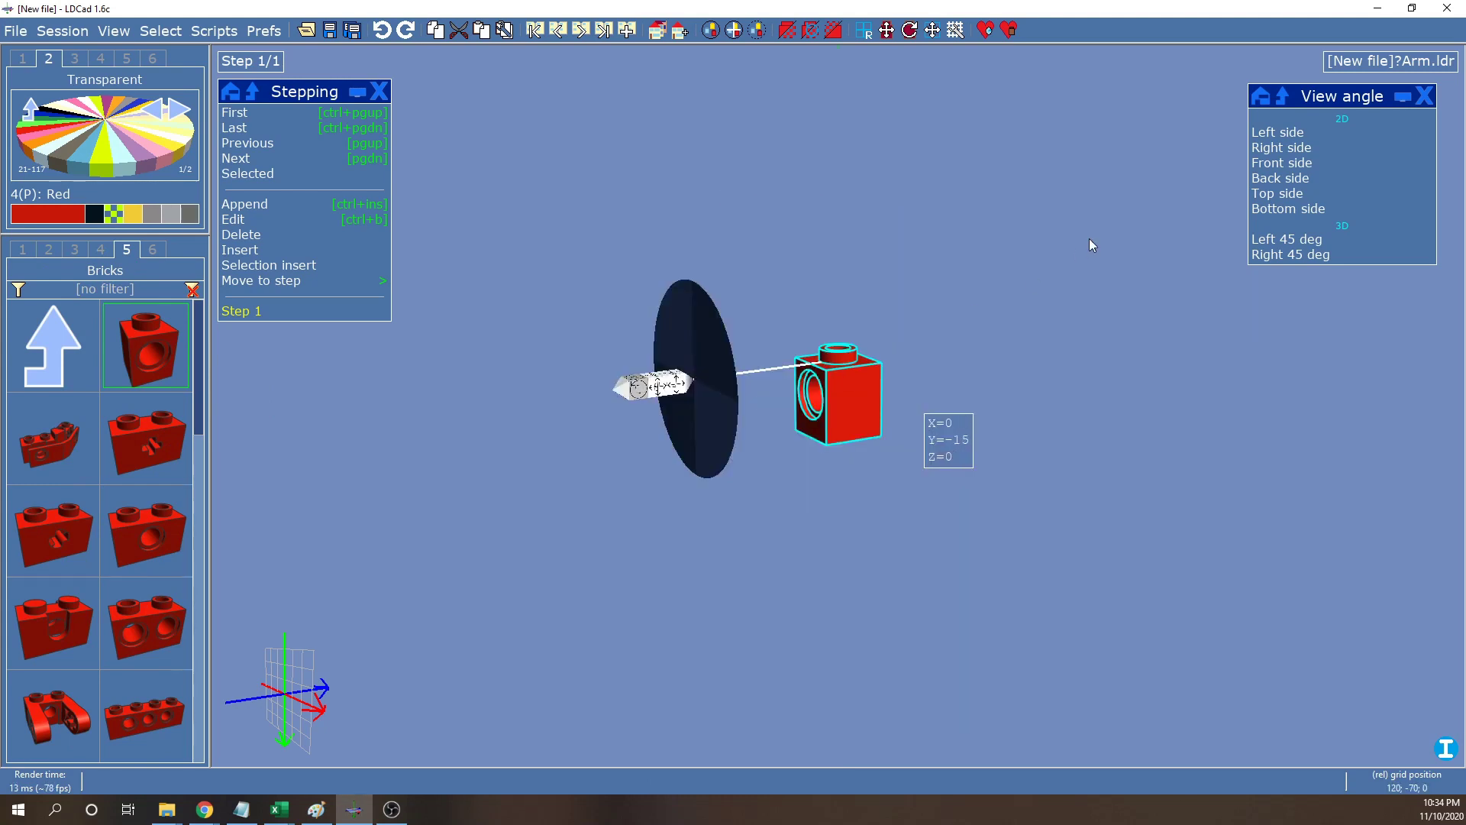
In the front view, place a plain red 1 x 1 brick directly beneath the Technic brick, at X=0, Y=9, Z=0
left_click(1272, 163)
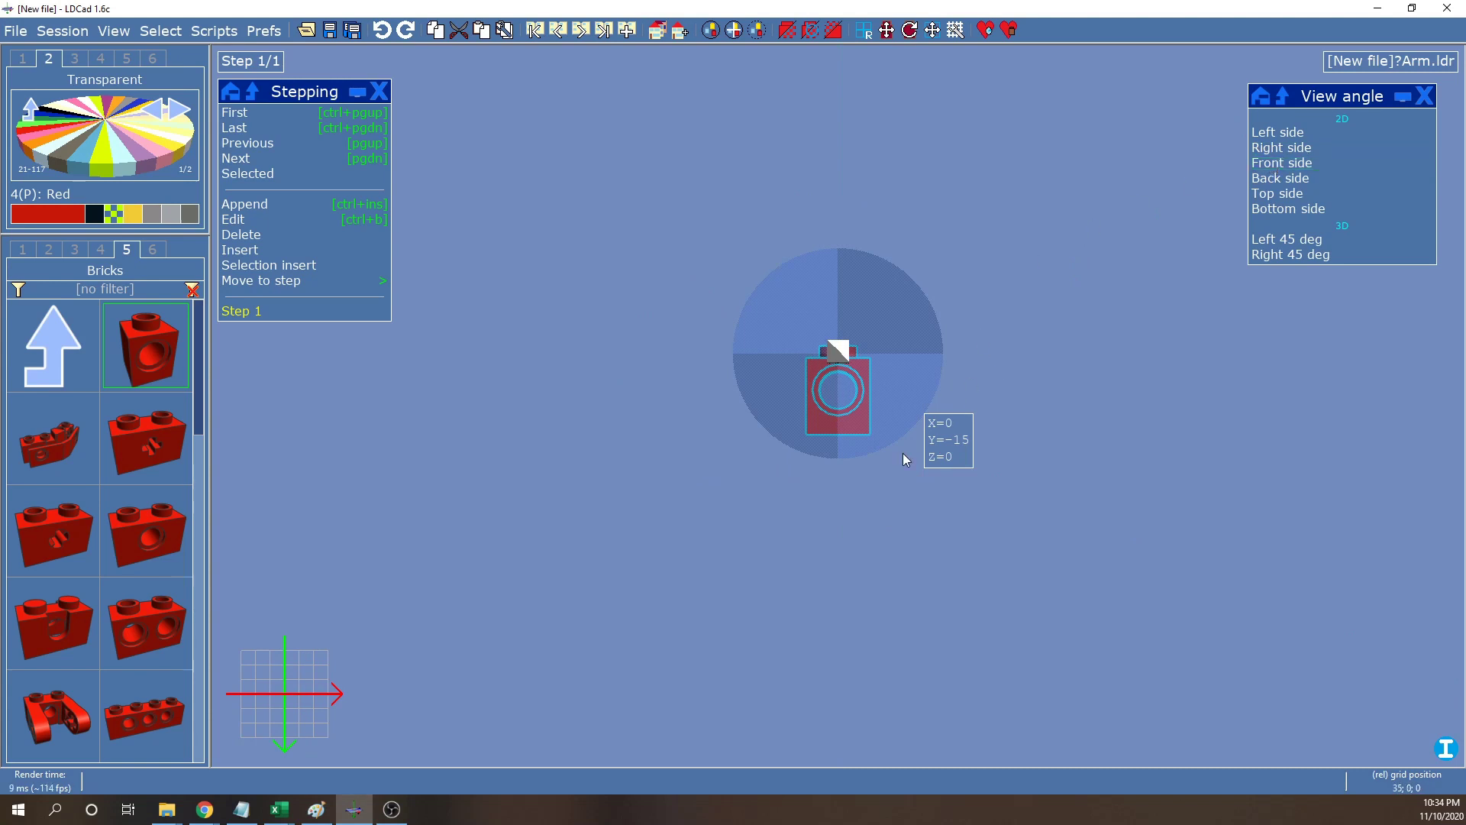
left_click(23, 249)
left_click_drag(151, 342, 841, 455)
key("r")
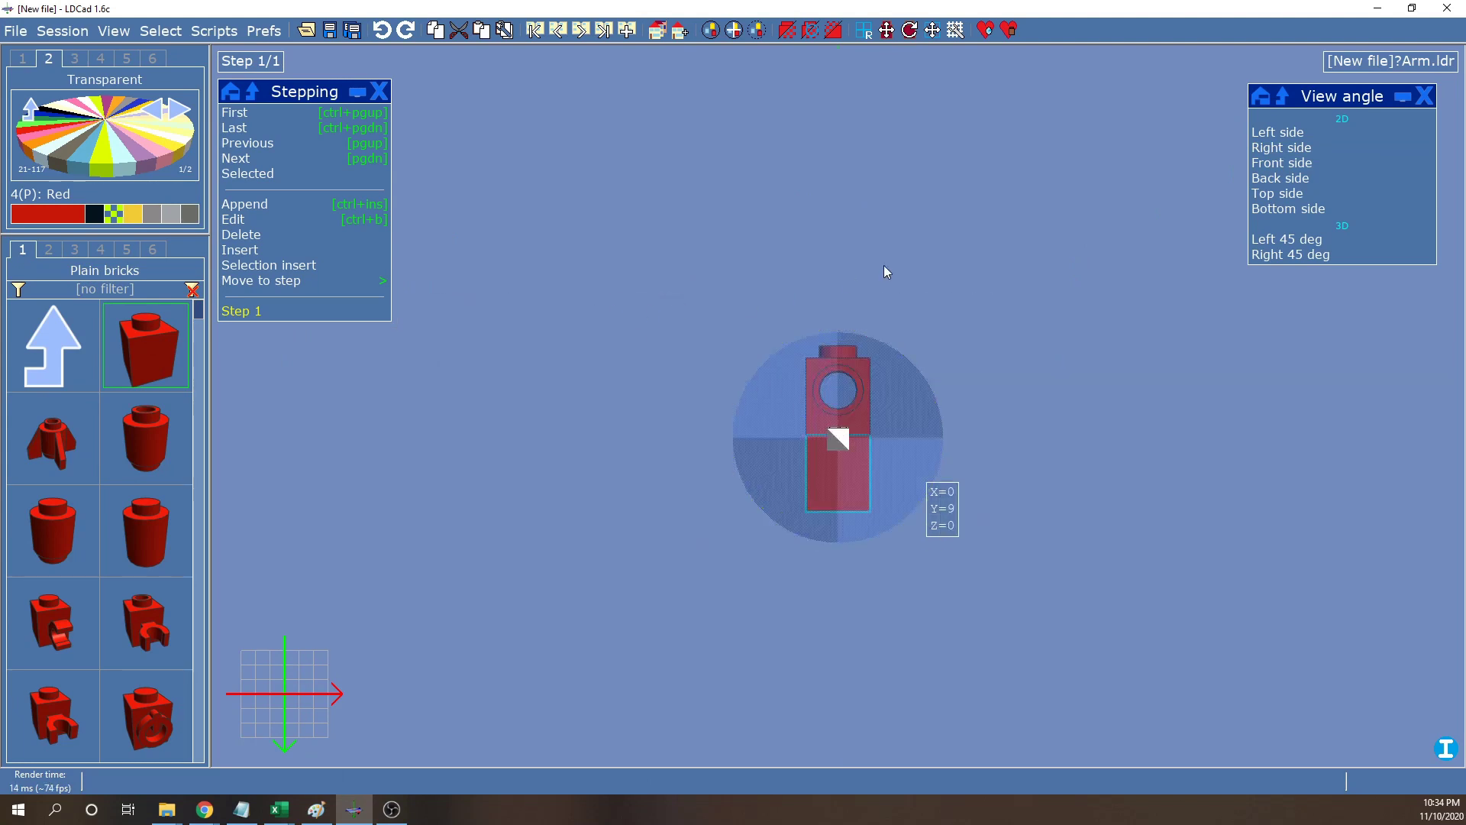
right_click_drag(970, 268, 605, 366)
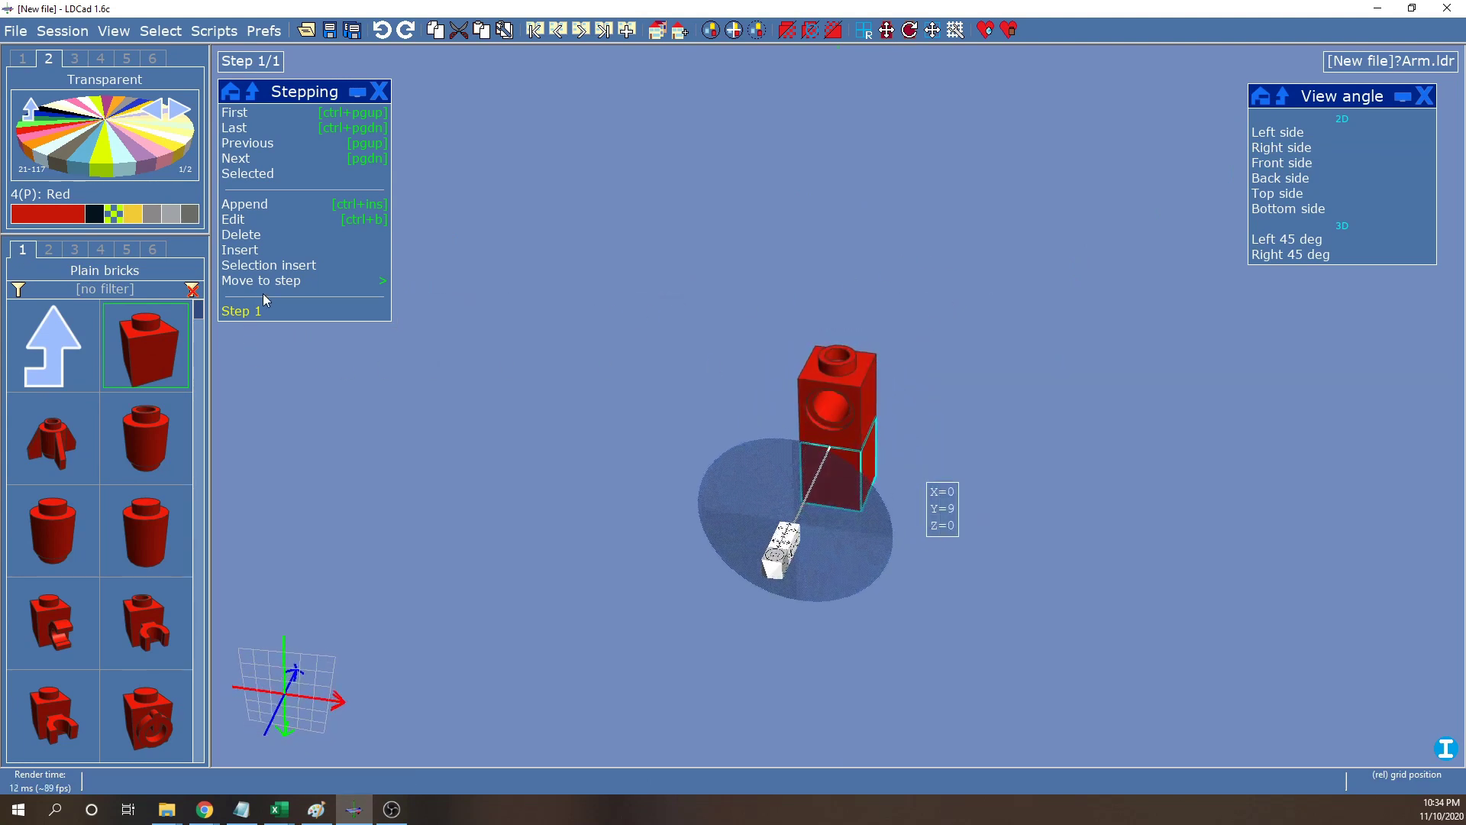
Place a red 1 x 1 tile with groove on top of the arm's Technic brick, at X=0, Y=-23, Z=0
left_click(126, 252)
left_click(101, 252)
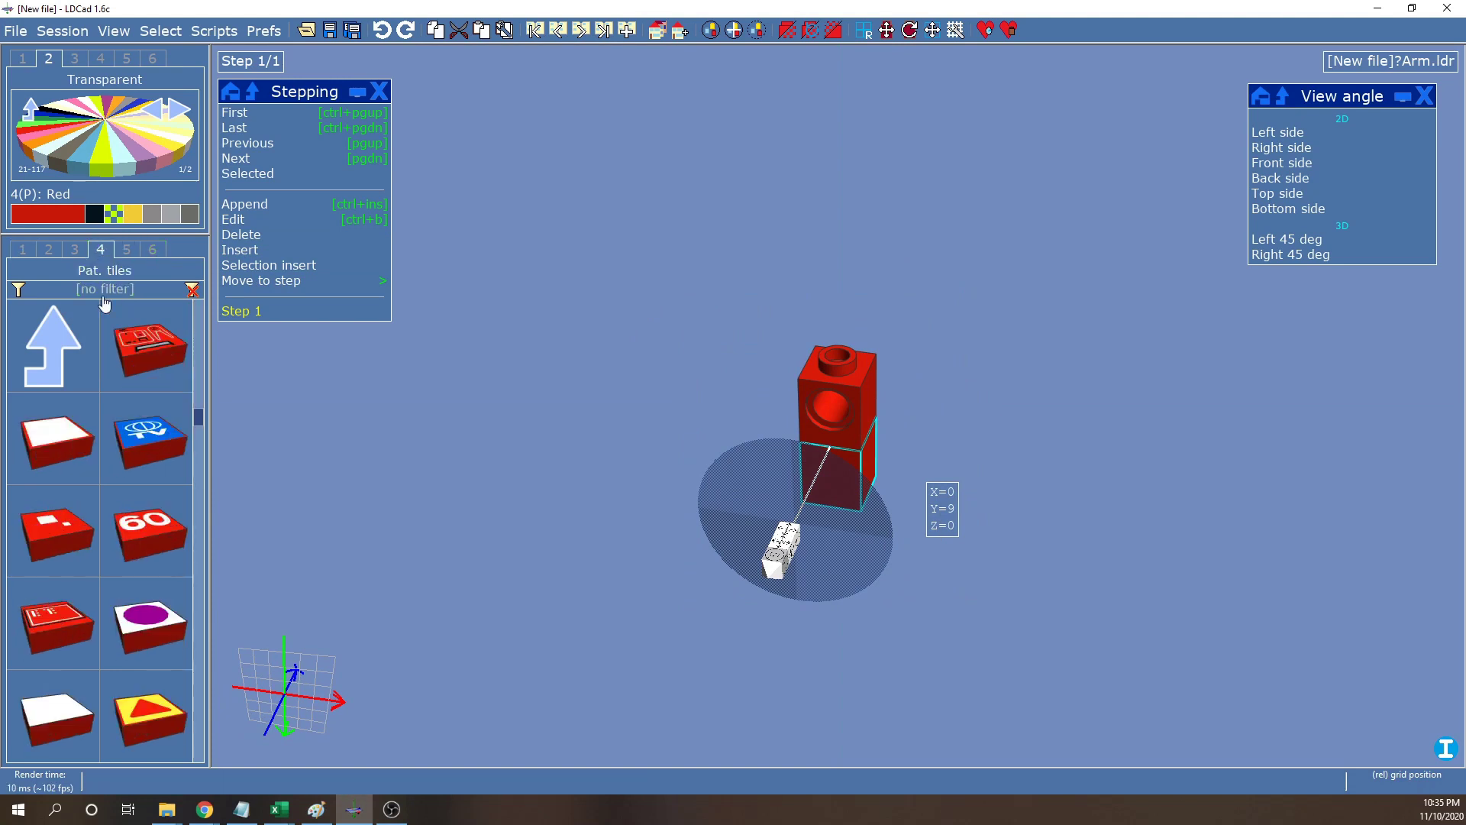
left_click(52, 347)
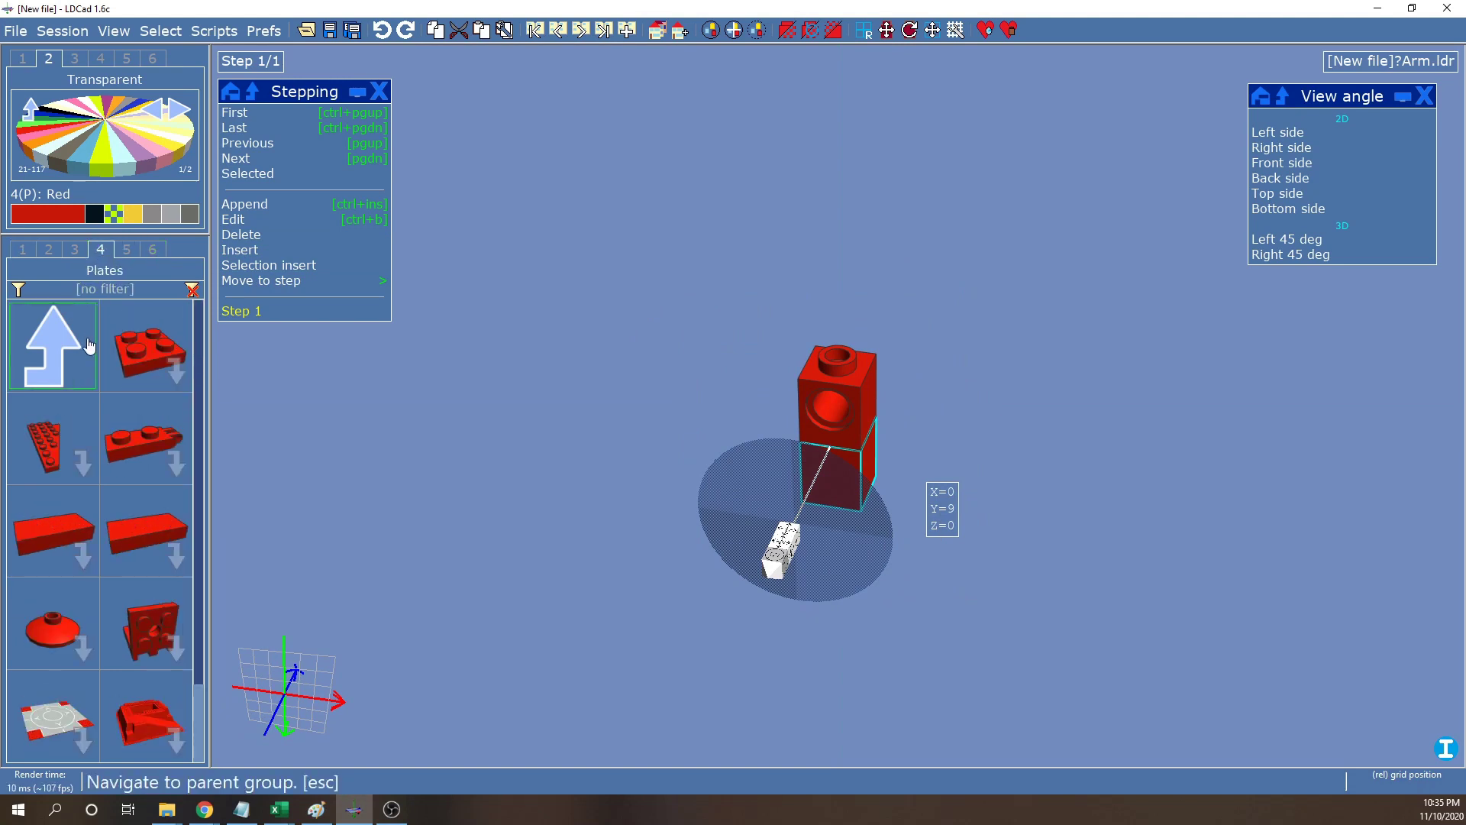
left_click(79, 533)
scroll(65, 534, "down", 3)
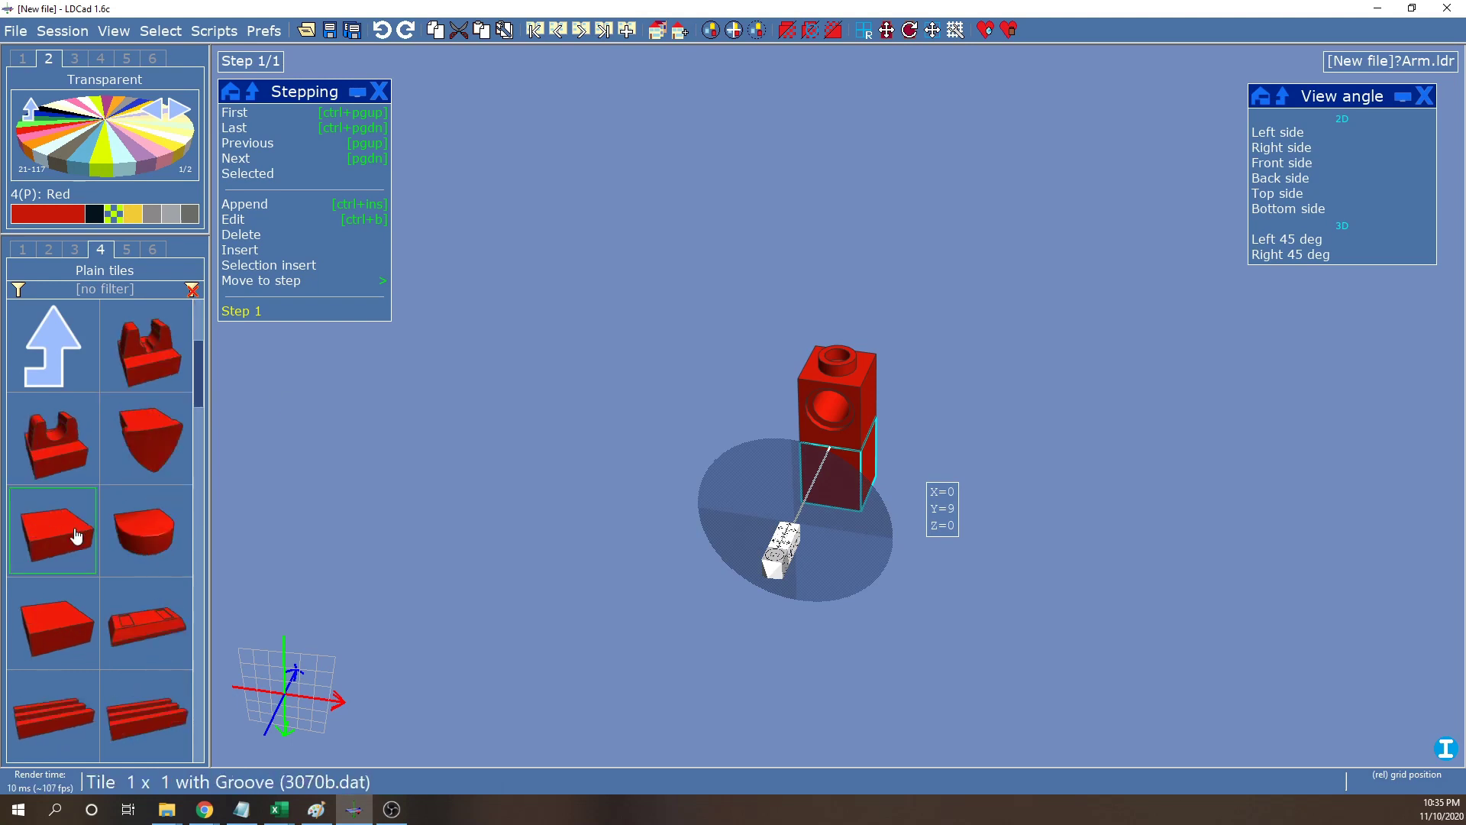
left_click_drag(65, 611, 861, 354)
right_click_drag(934, 533, 865, 508)
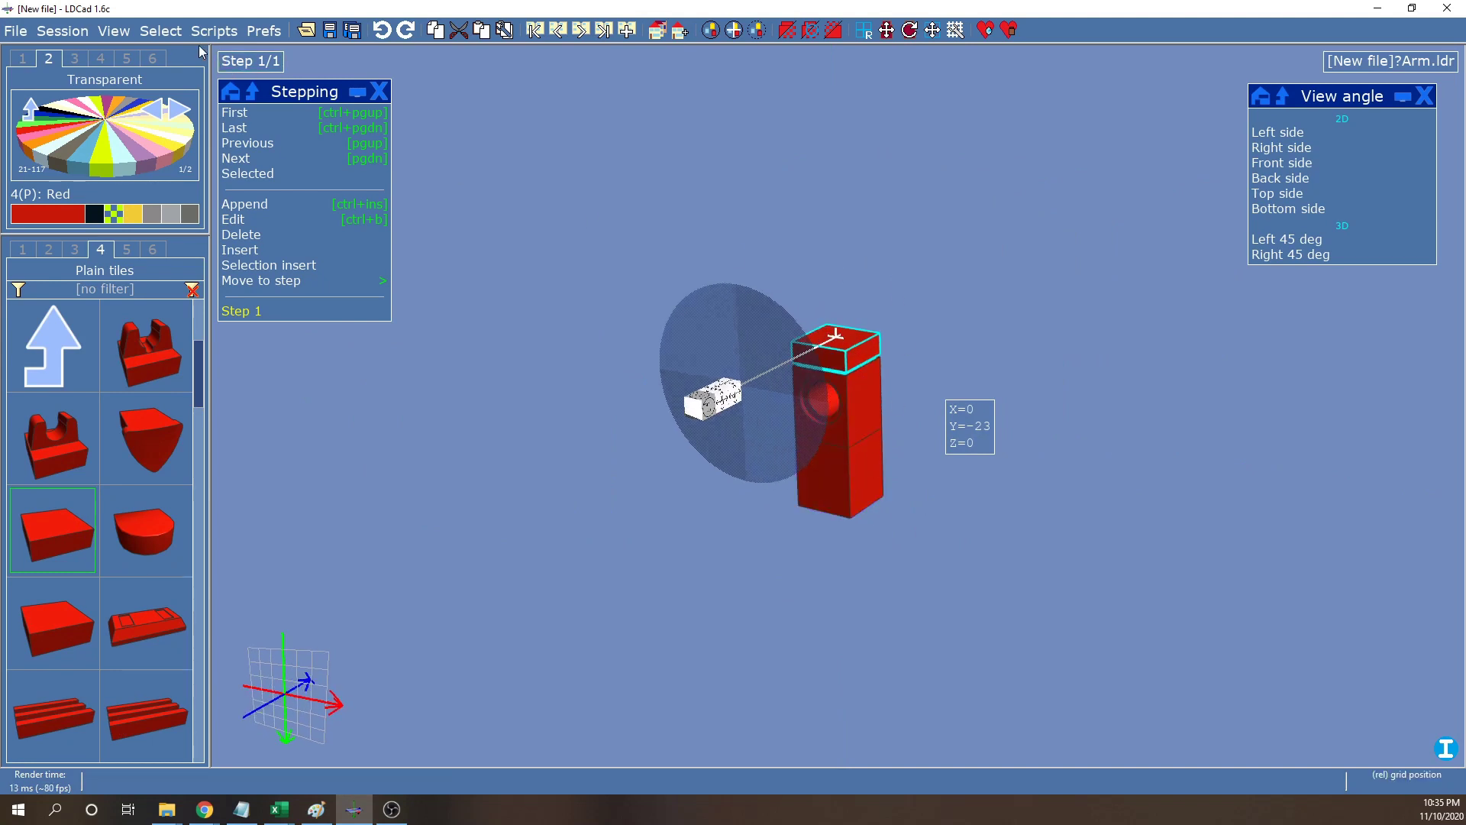
Switch the current session from the arm submodel to main.ldr, keeping the Session options open beside the model
left_click(77, 30)
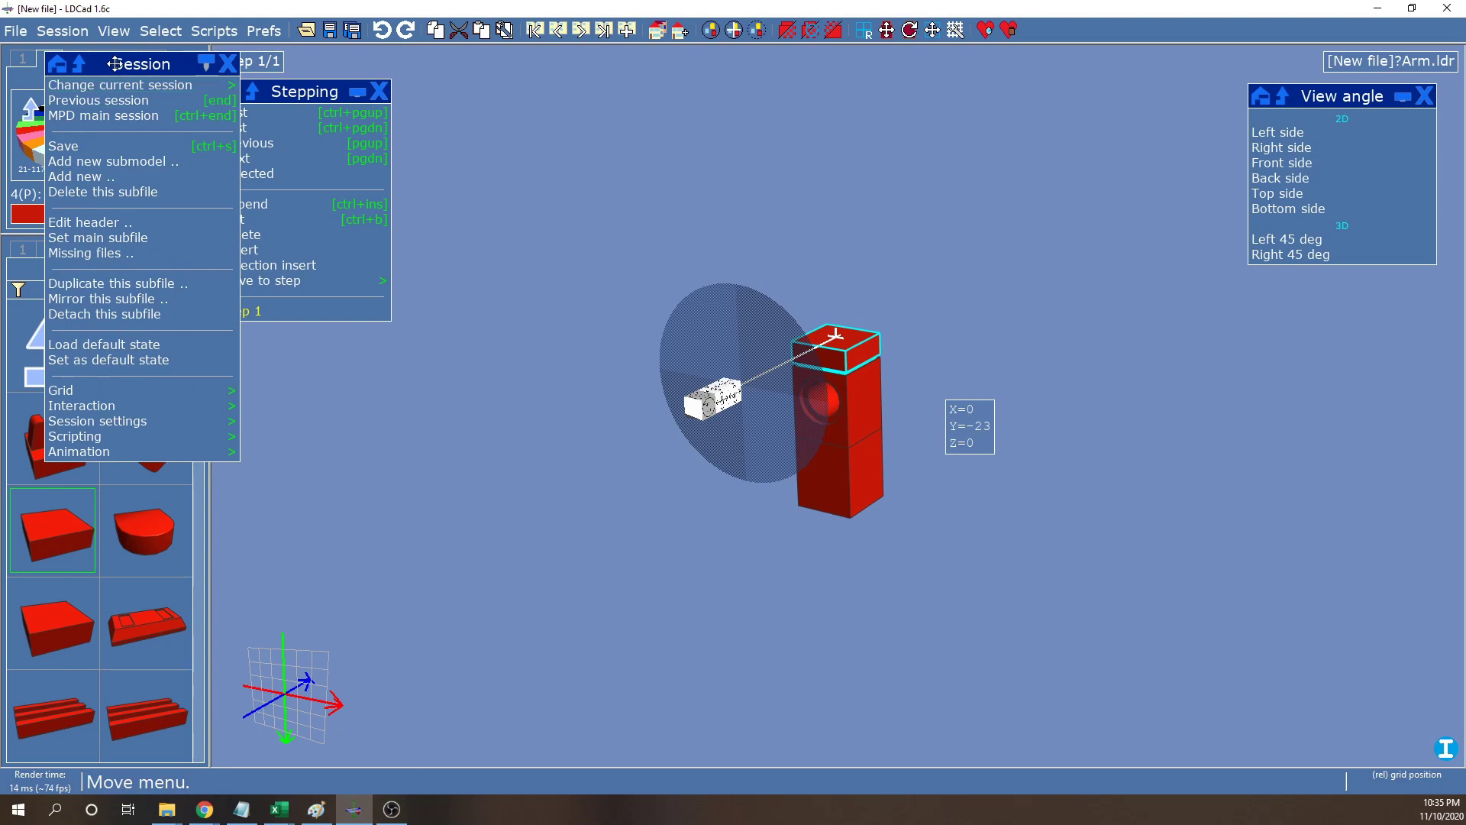
left_click_drag(138, 54, 1344, 281)
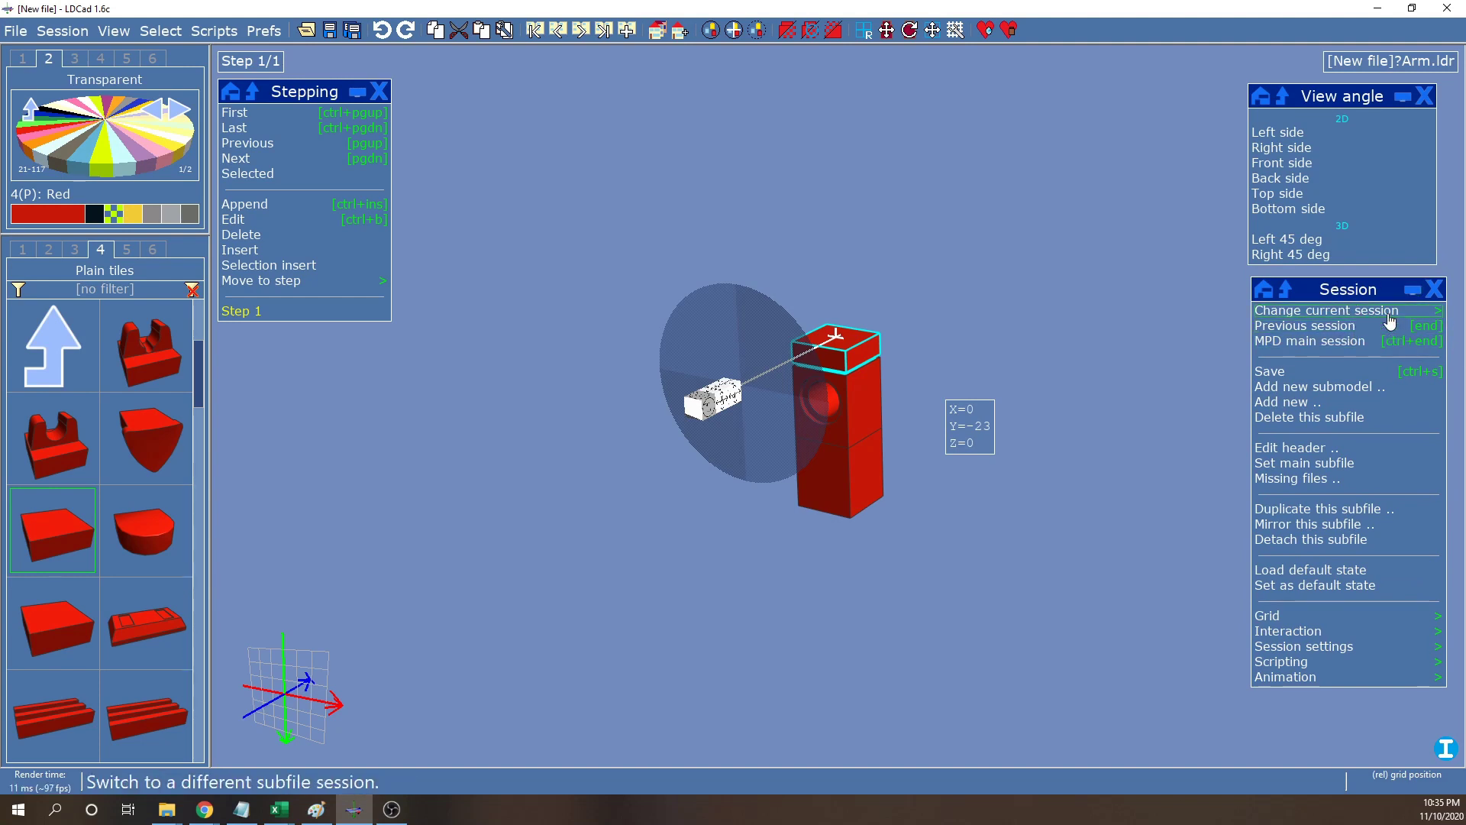
left_click(1296, 313)
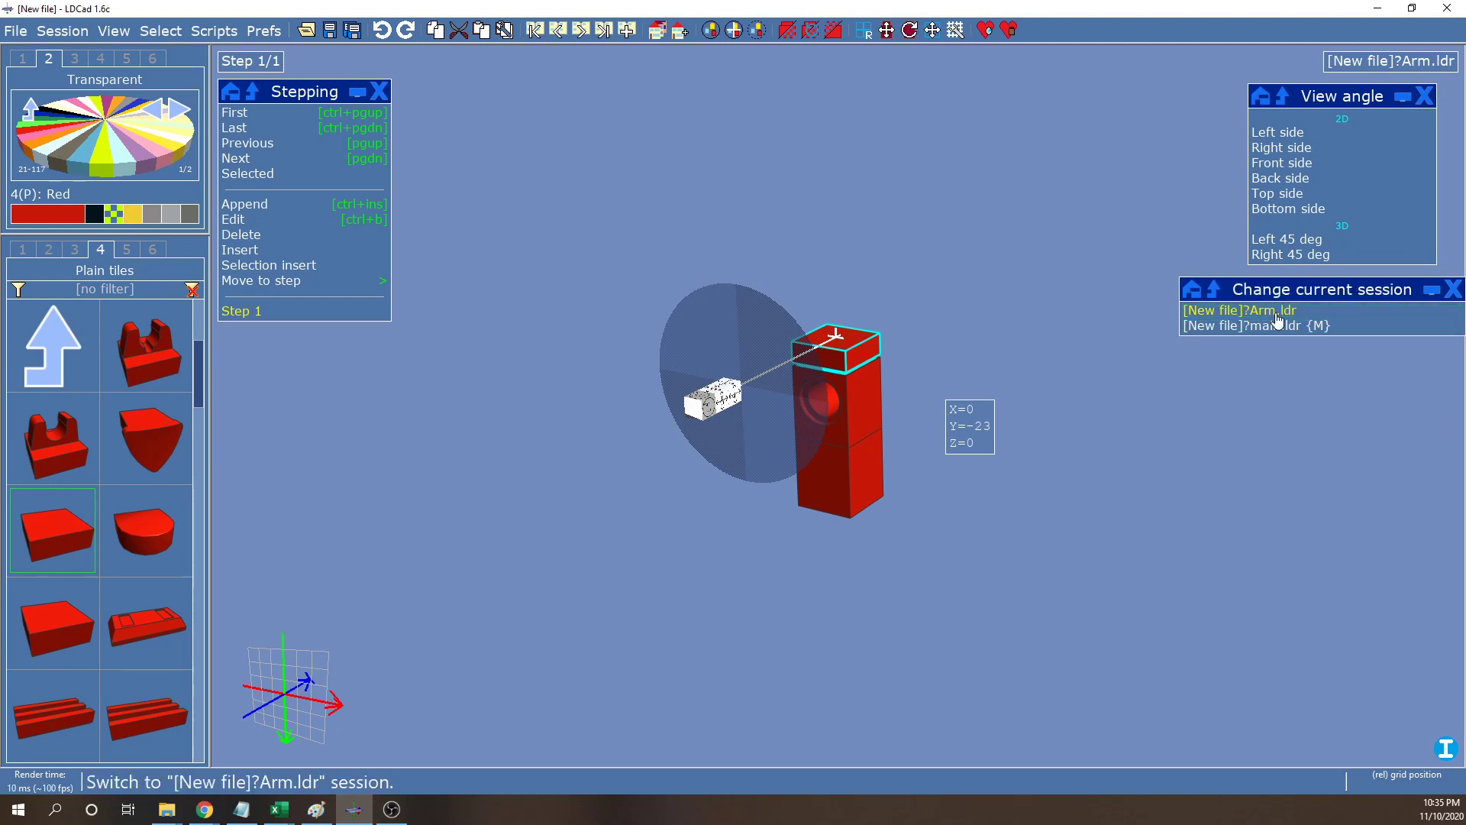
left_click(1278, 327)
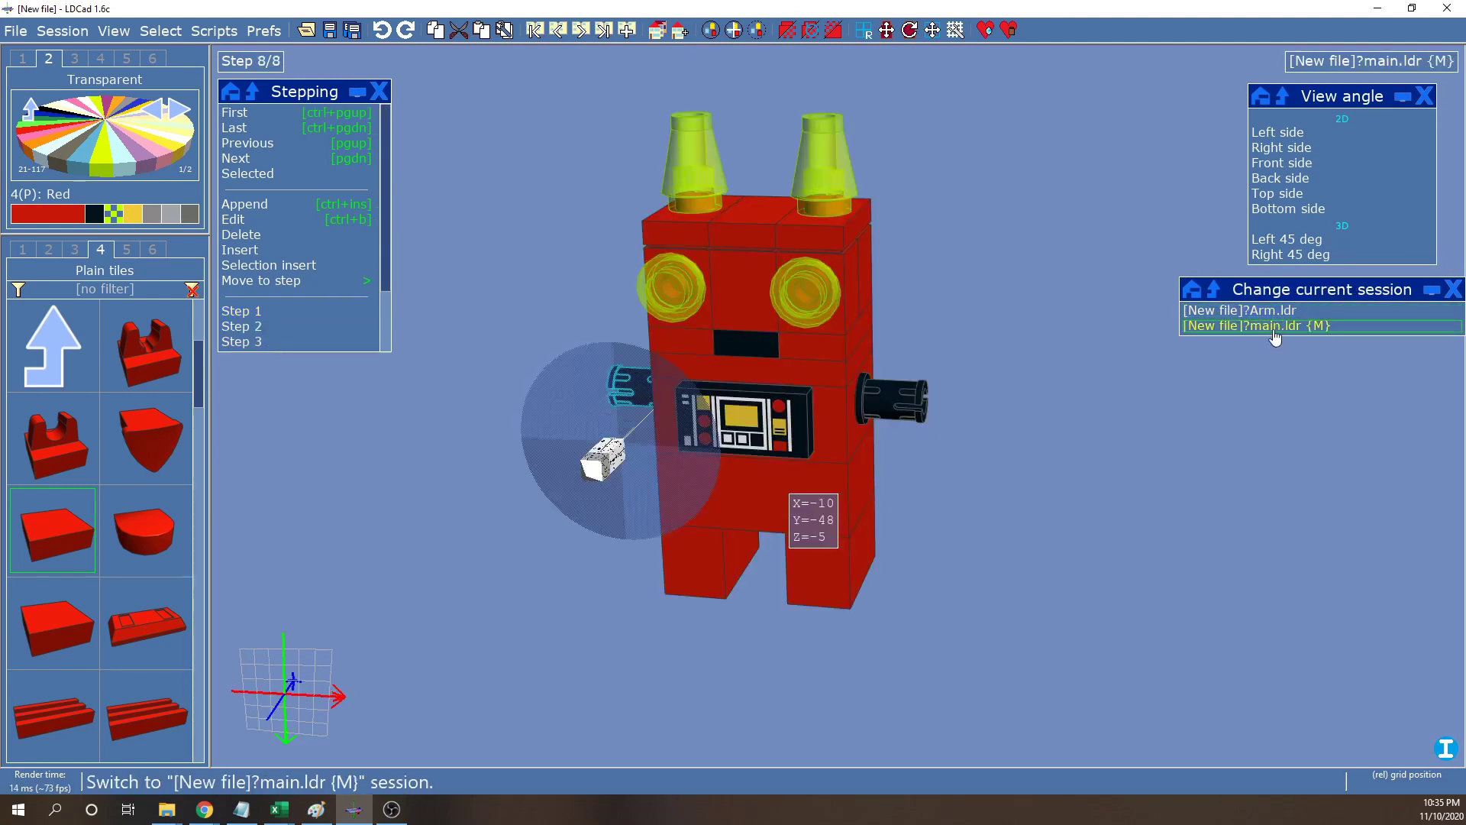
left_click(1222, 299)
left_click_drag(1287, 288, 1353, 300)
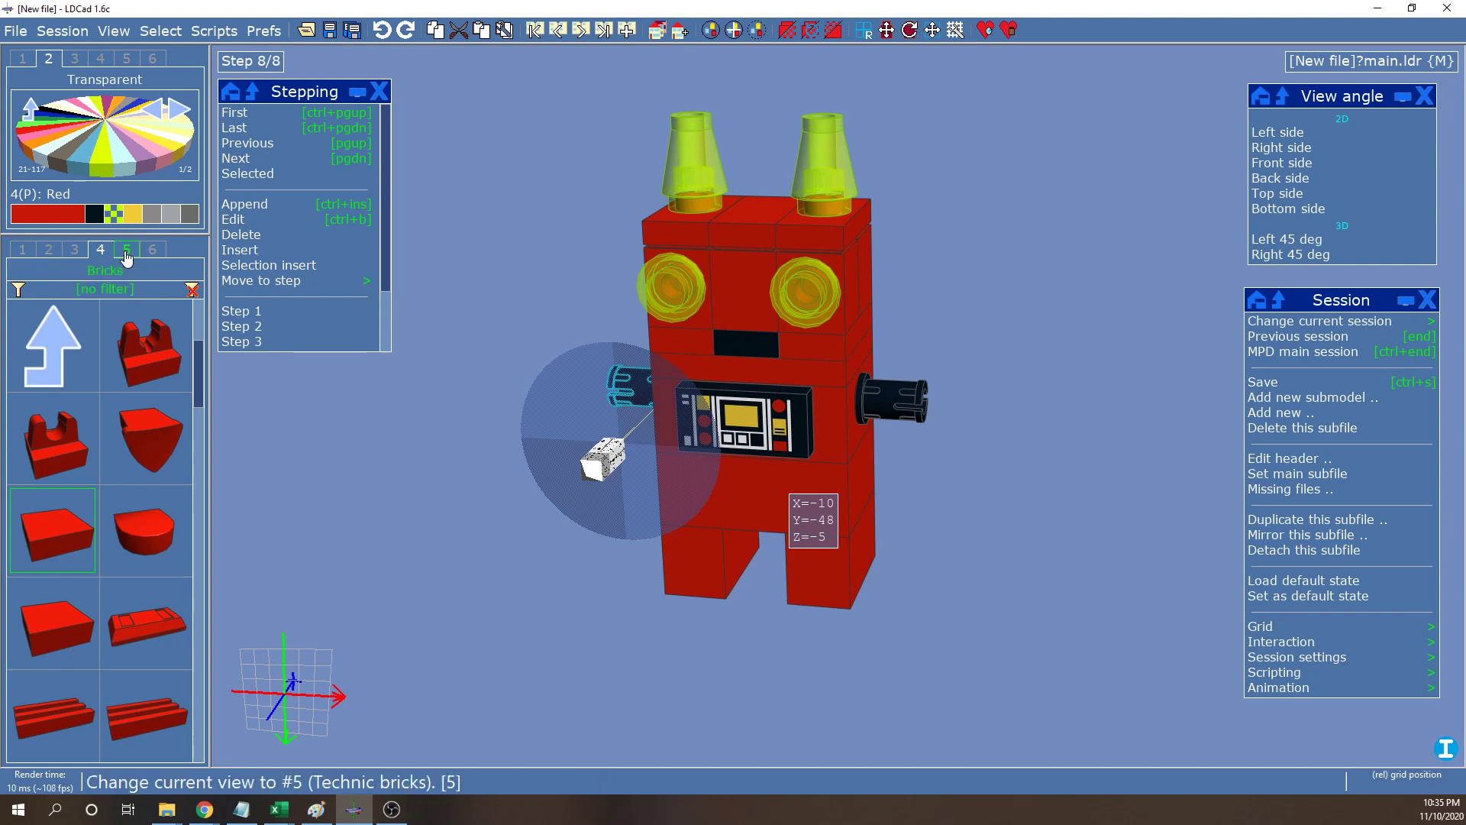
Leave the Normal plates group and open the Overview of the current session's contents from the part bin's main group
left_click(53, 255)
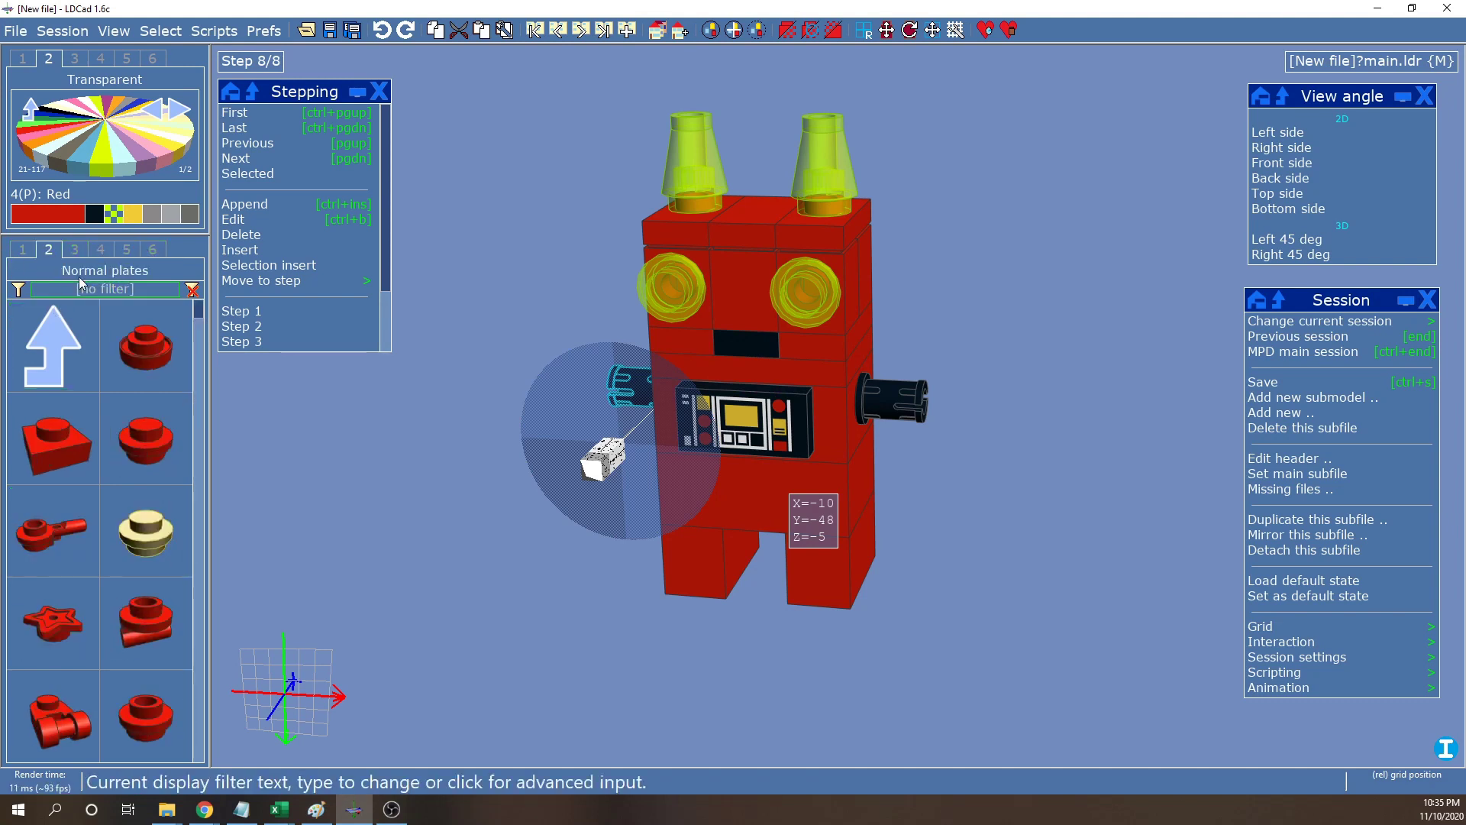
left_click(62, 324)
left_click(60, 327)
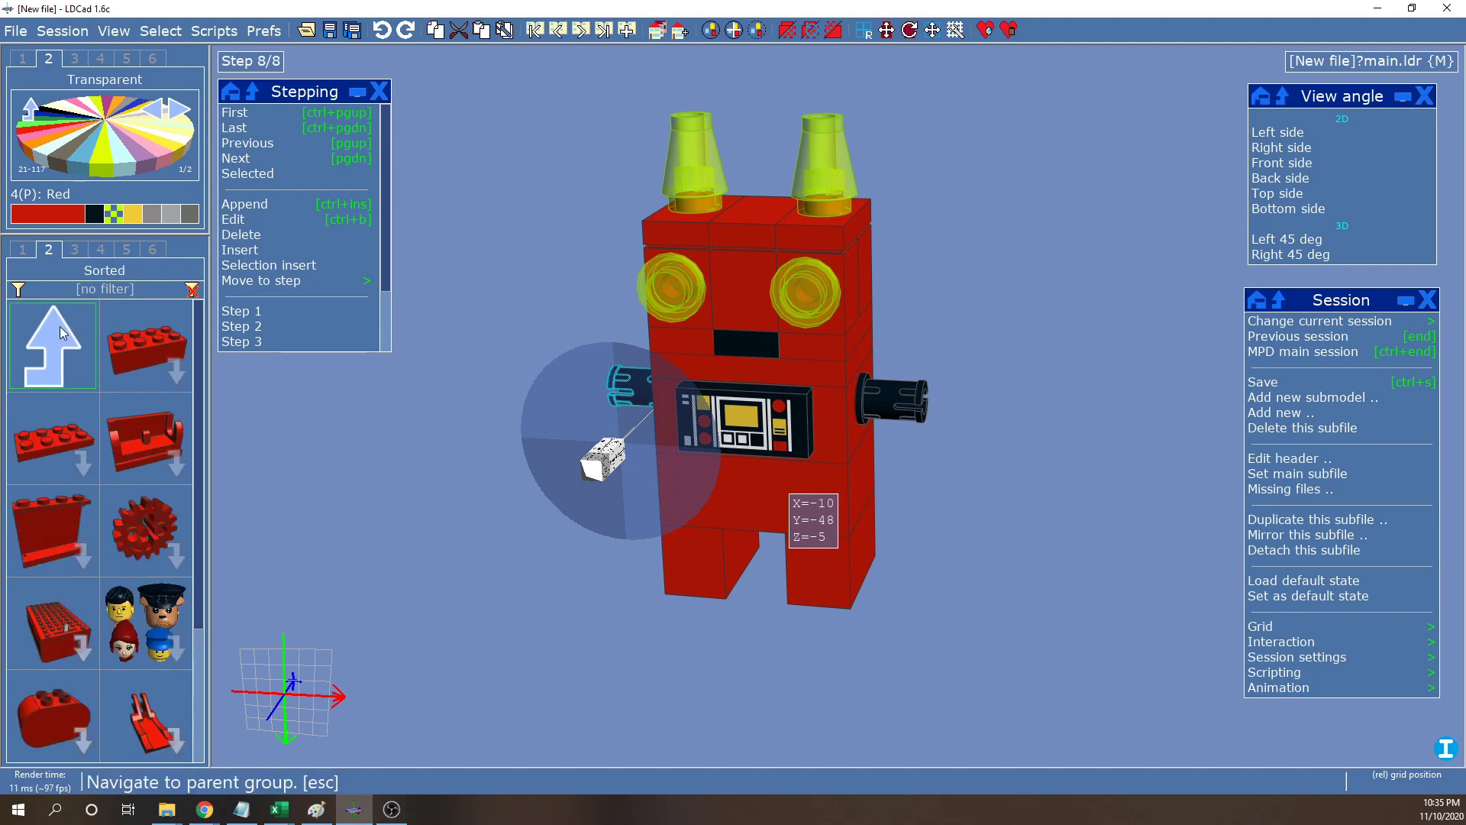
left_click(59, 327)
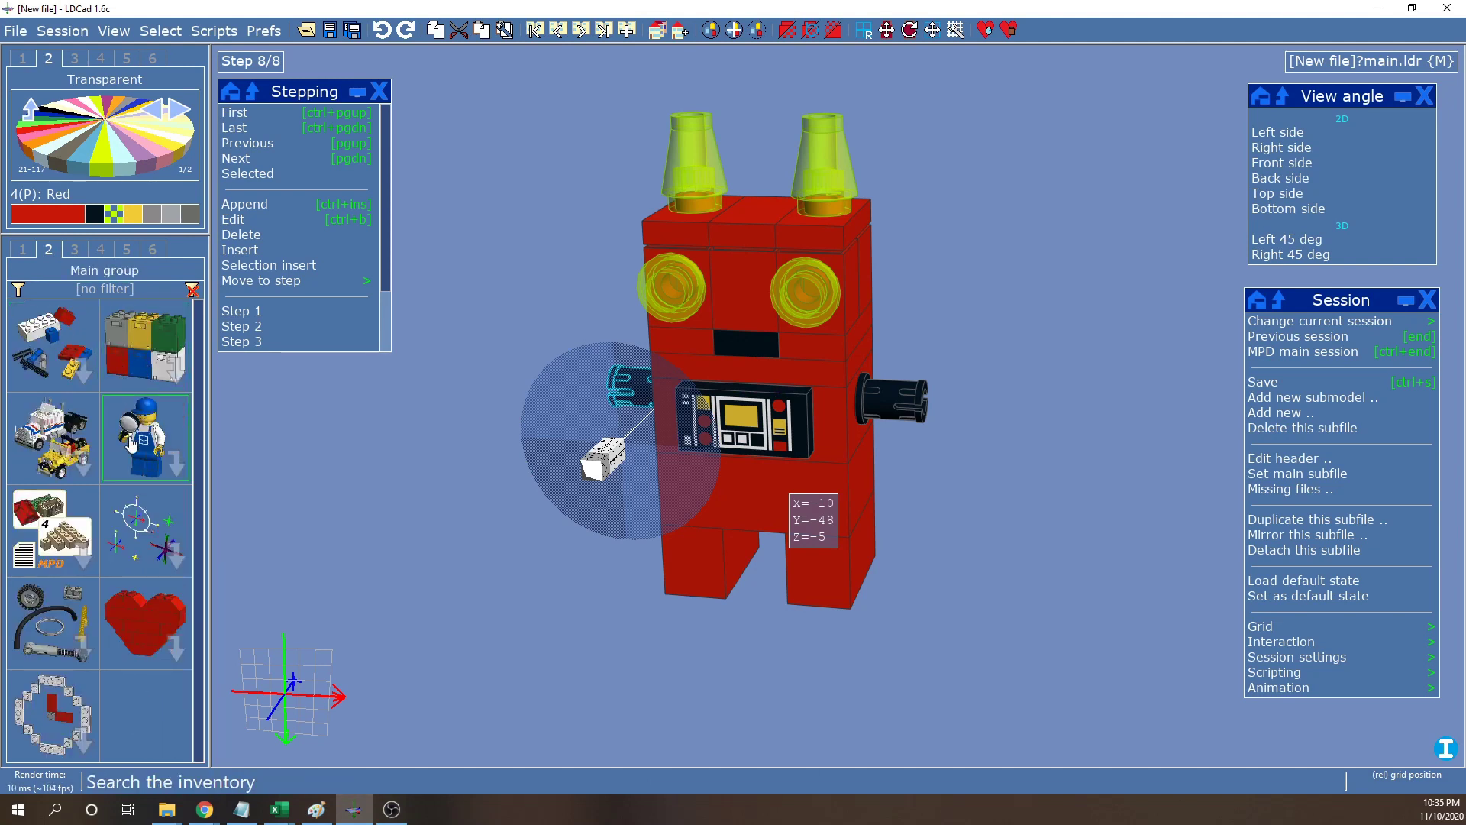
left_click(58, 553)
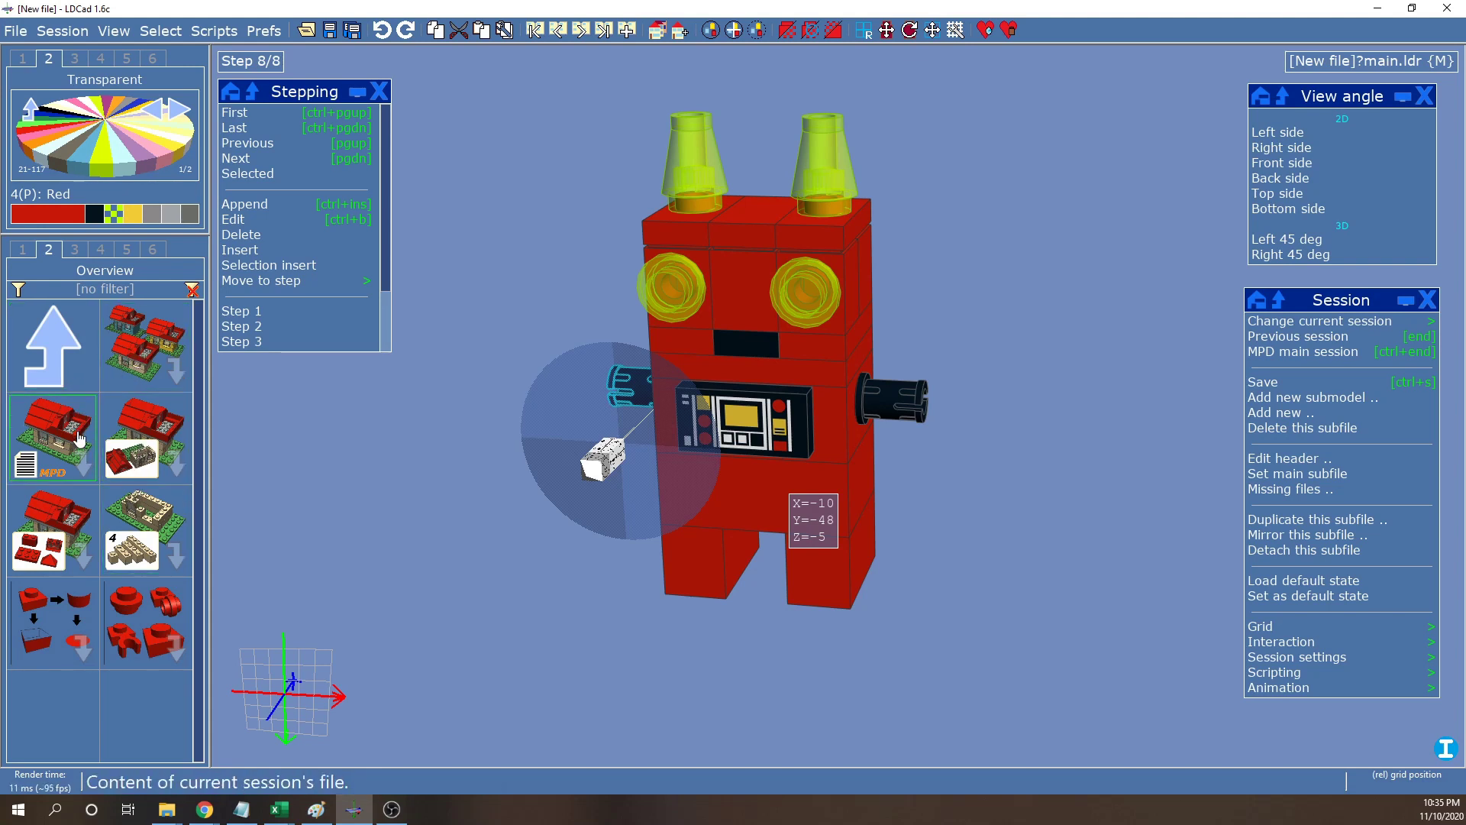
Examine the All parts group while switching between building steps 7 and 8, and return to the Overview
left_click(135, 622)
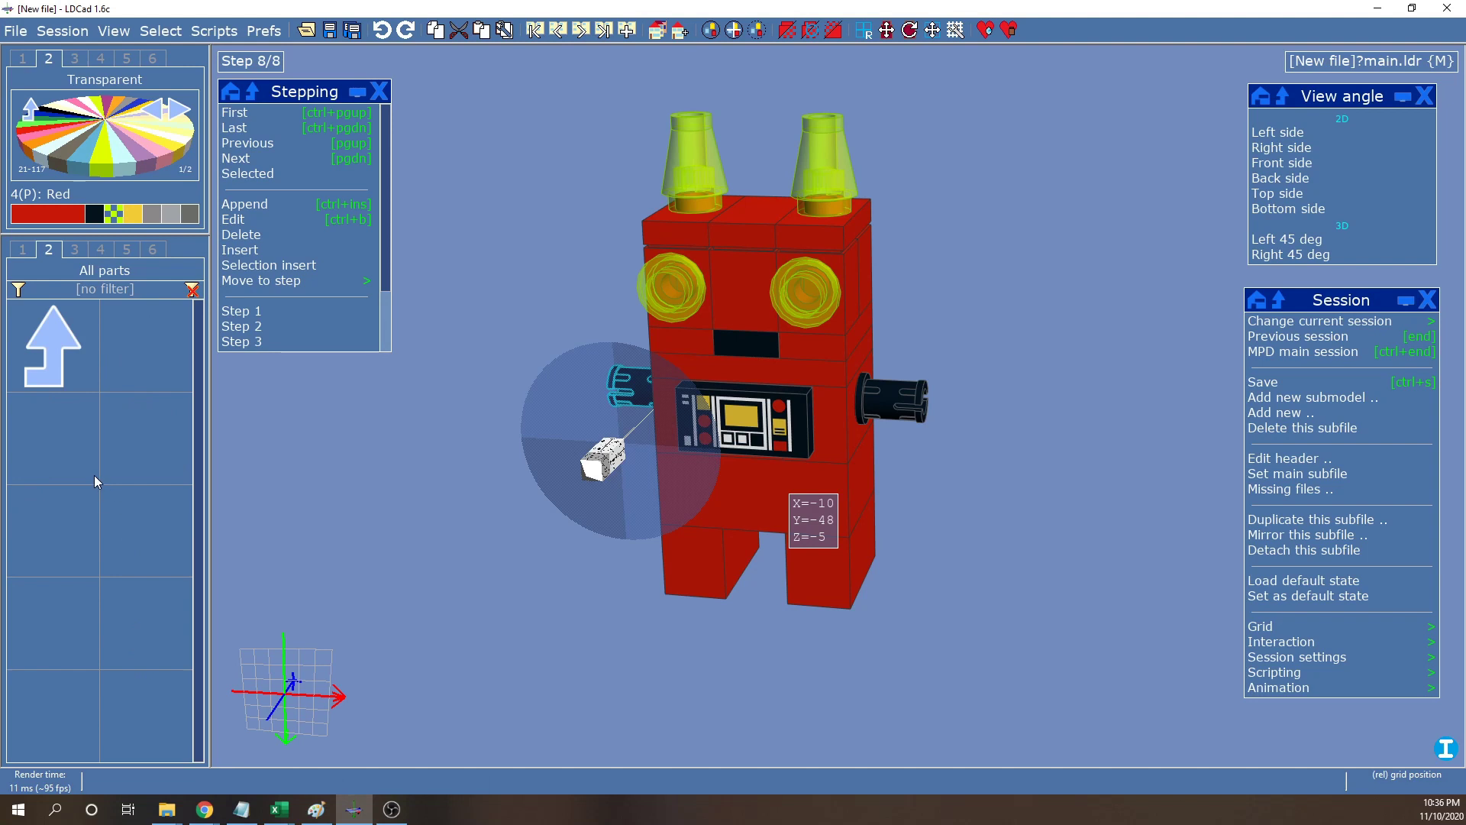
scroll(363, 277, "down", 3)
left_click(273, 327)
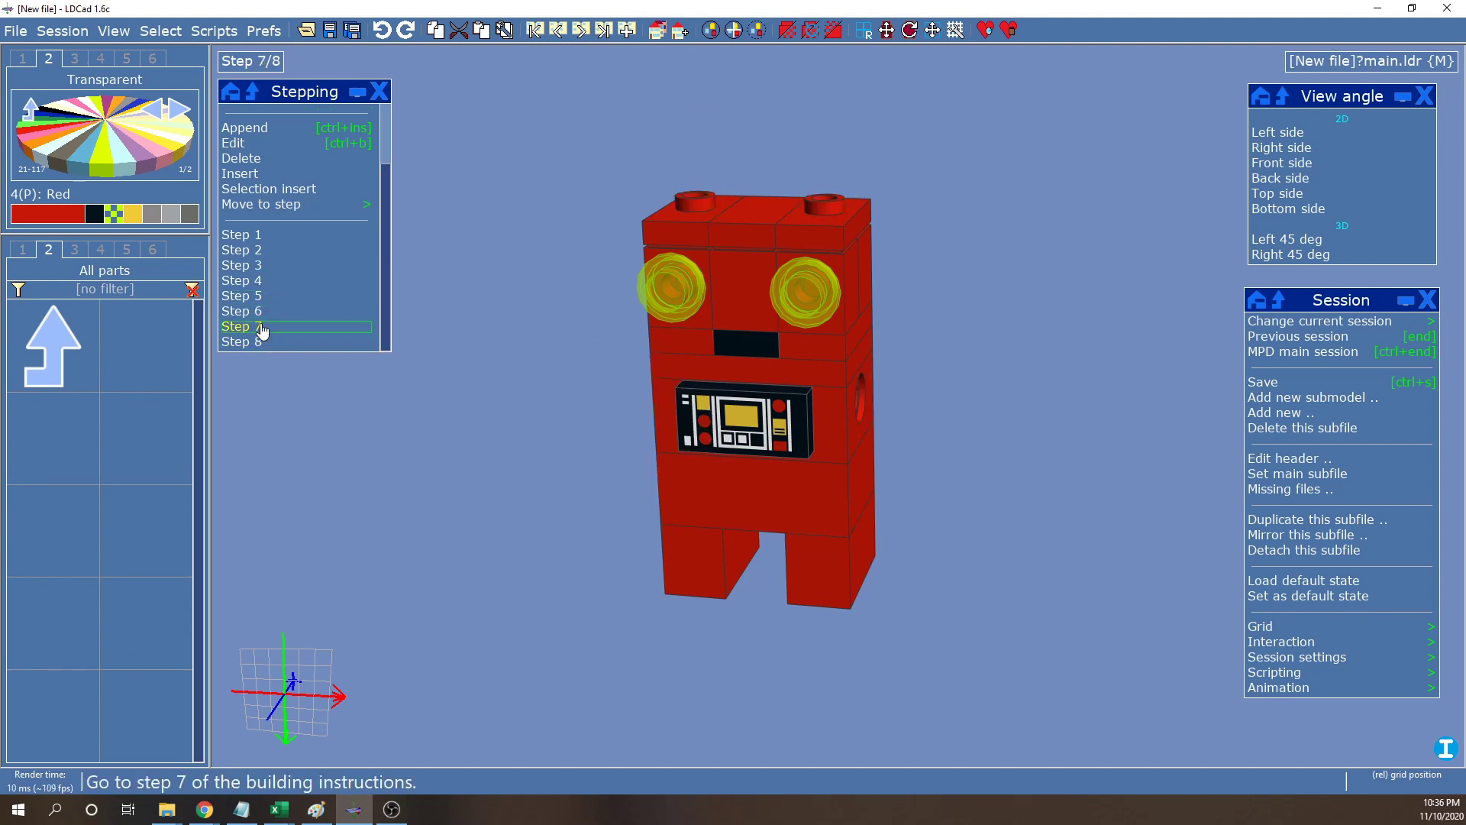
left_click(252, 342)
left_click(54, 345)
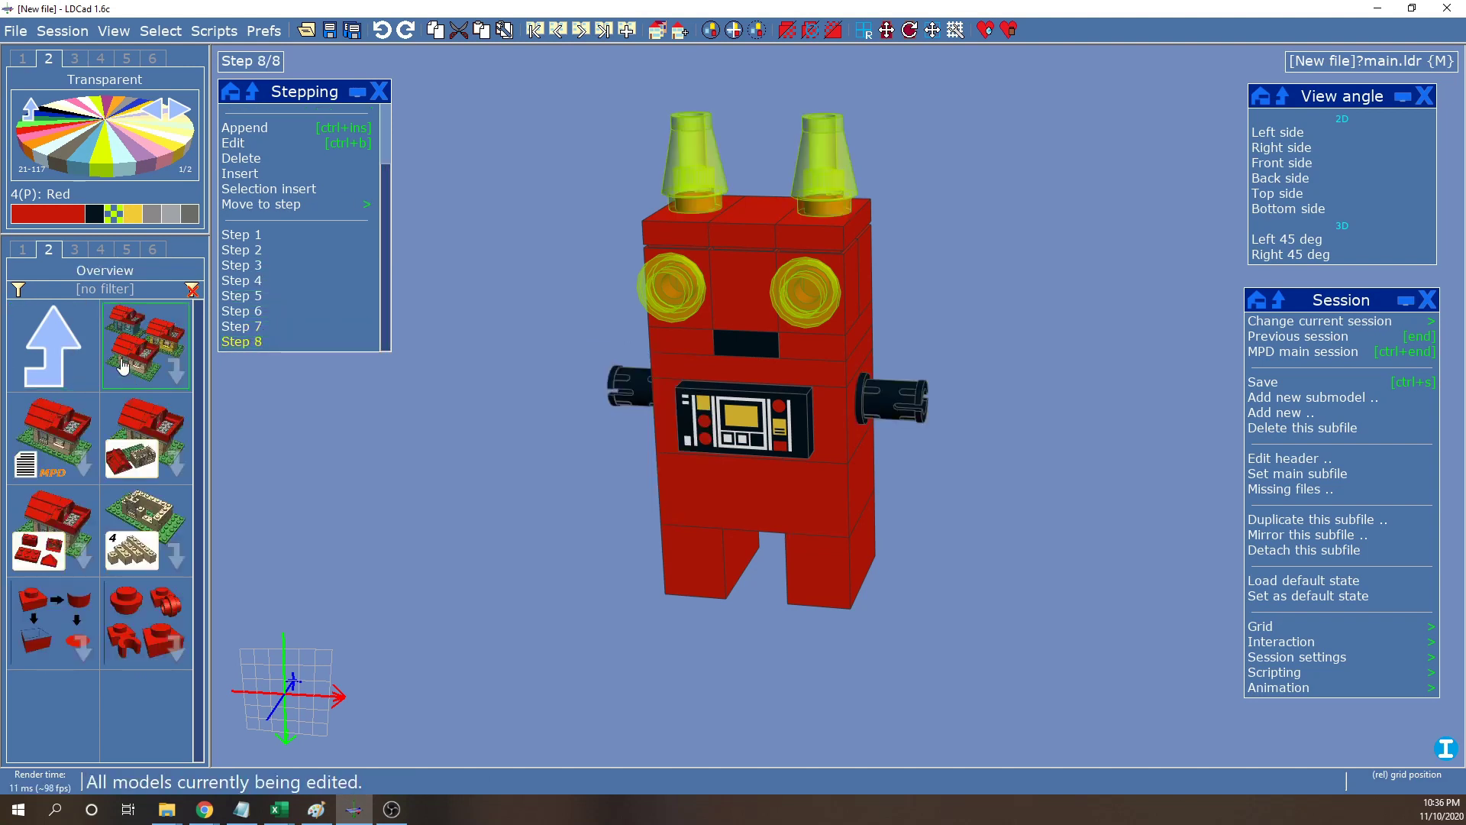
left_click(163, 644)
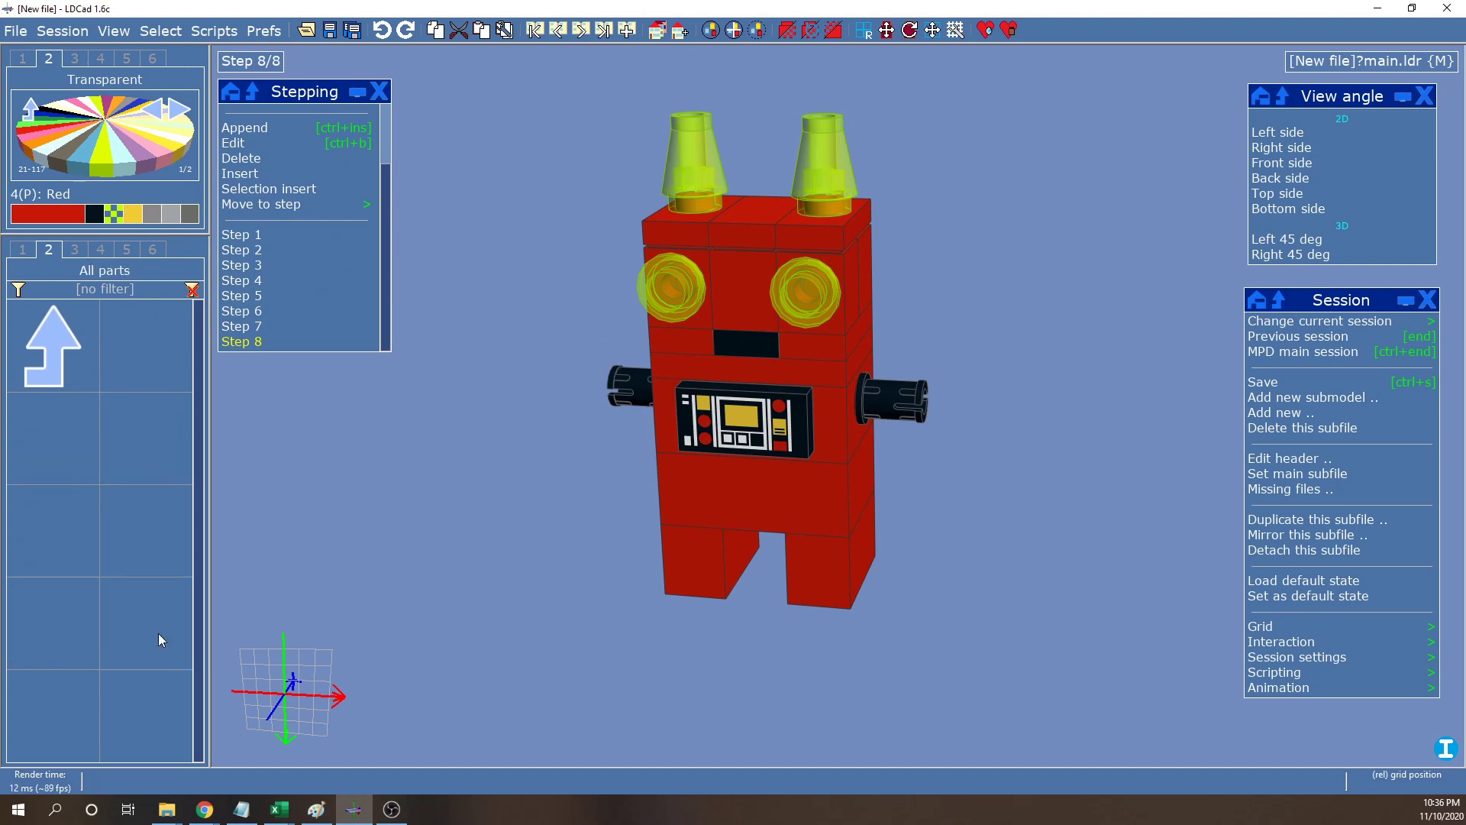
left_click(60, 348)
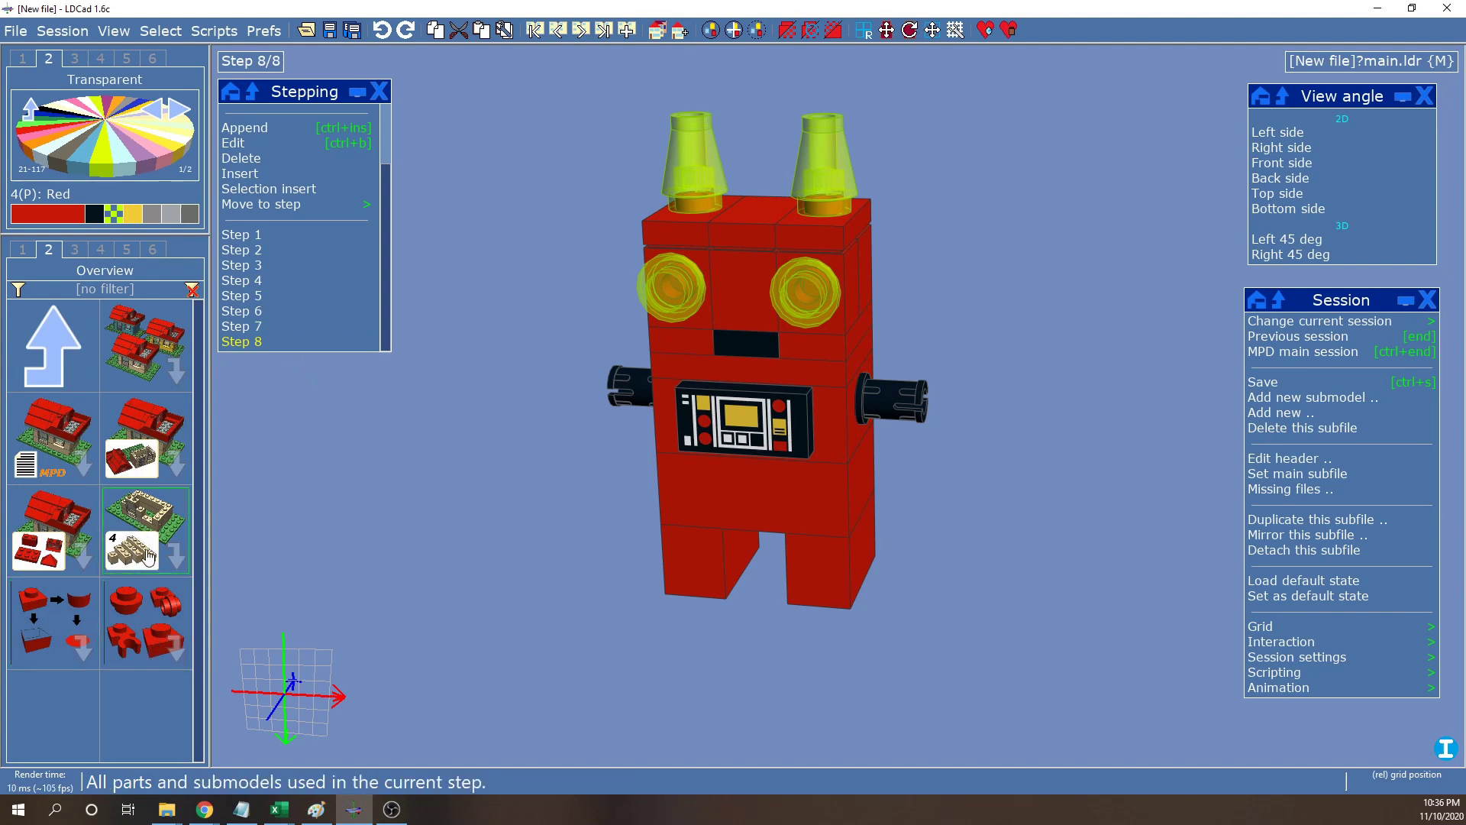
Compare the parts used in building step 7 with those used in building step 8
left_click(164, 527)
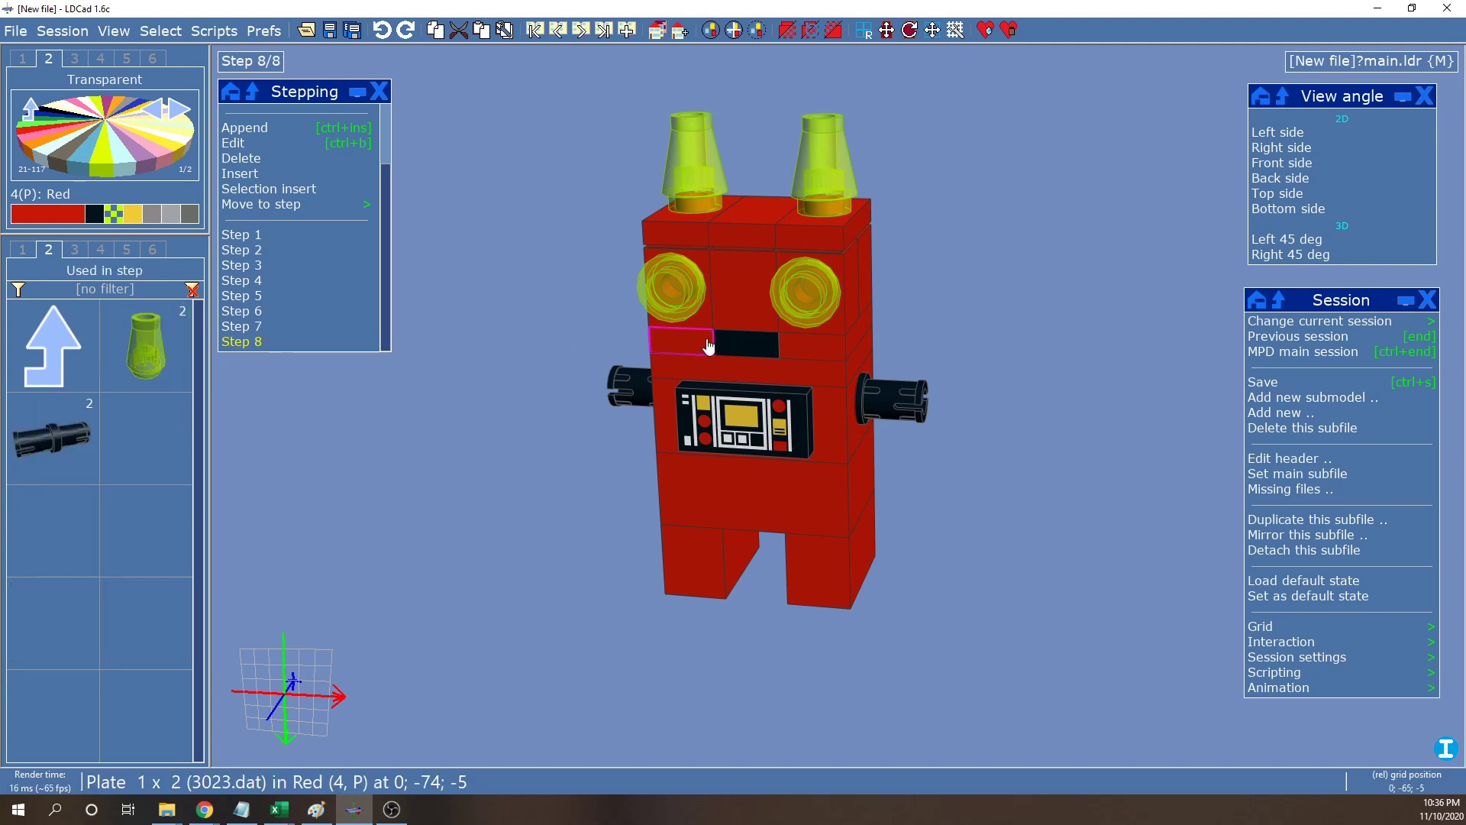
left_click(290, 298)
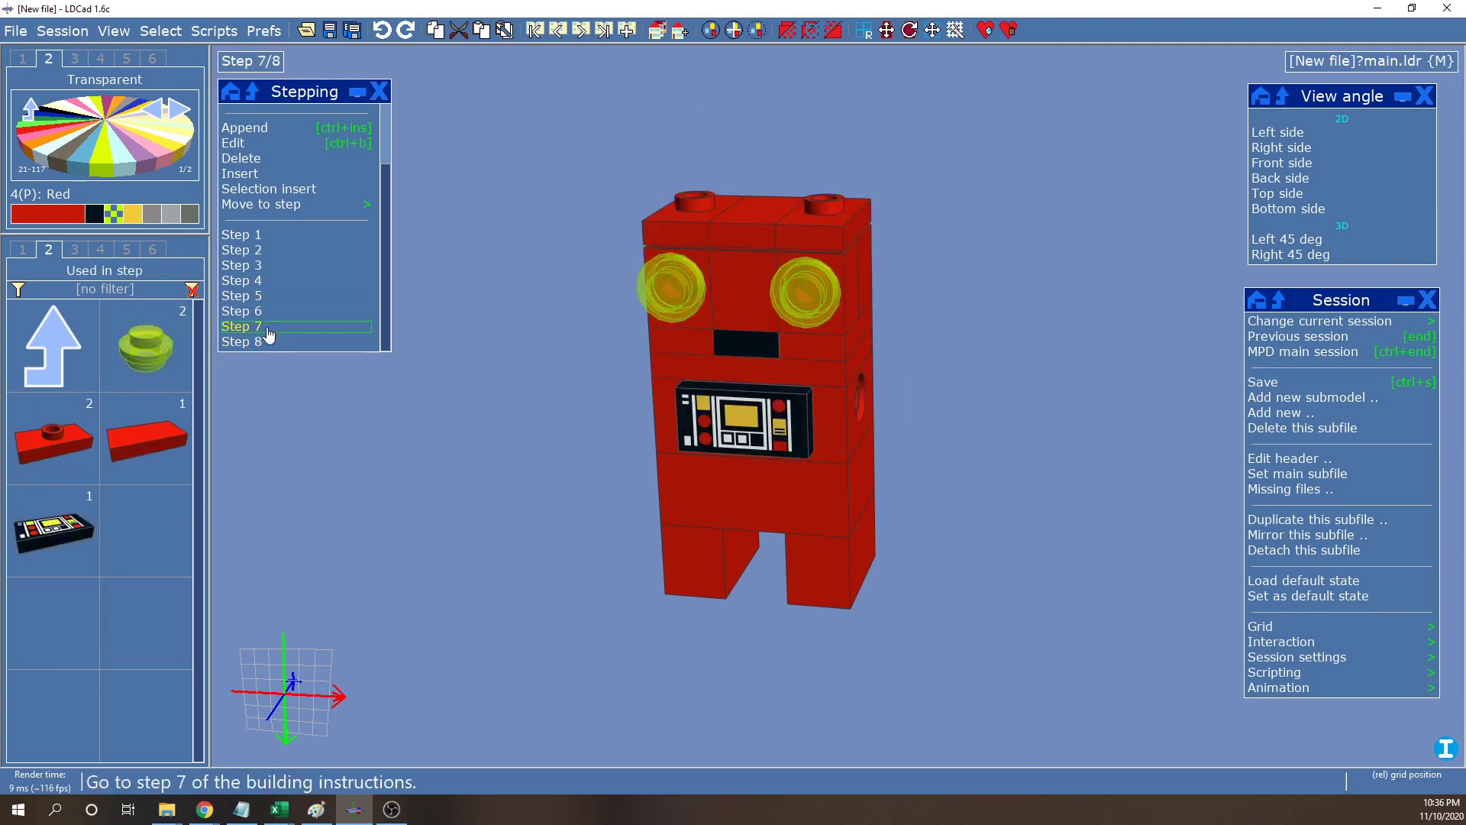
left_click(259, 326)
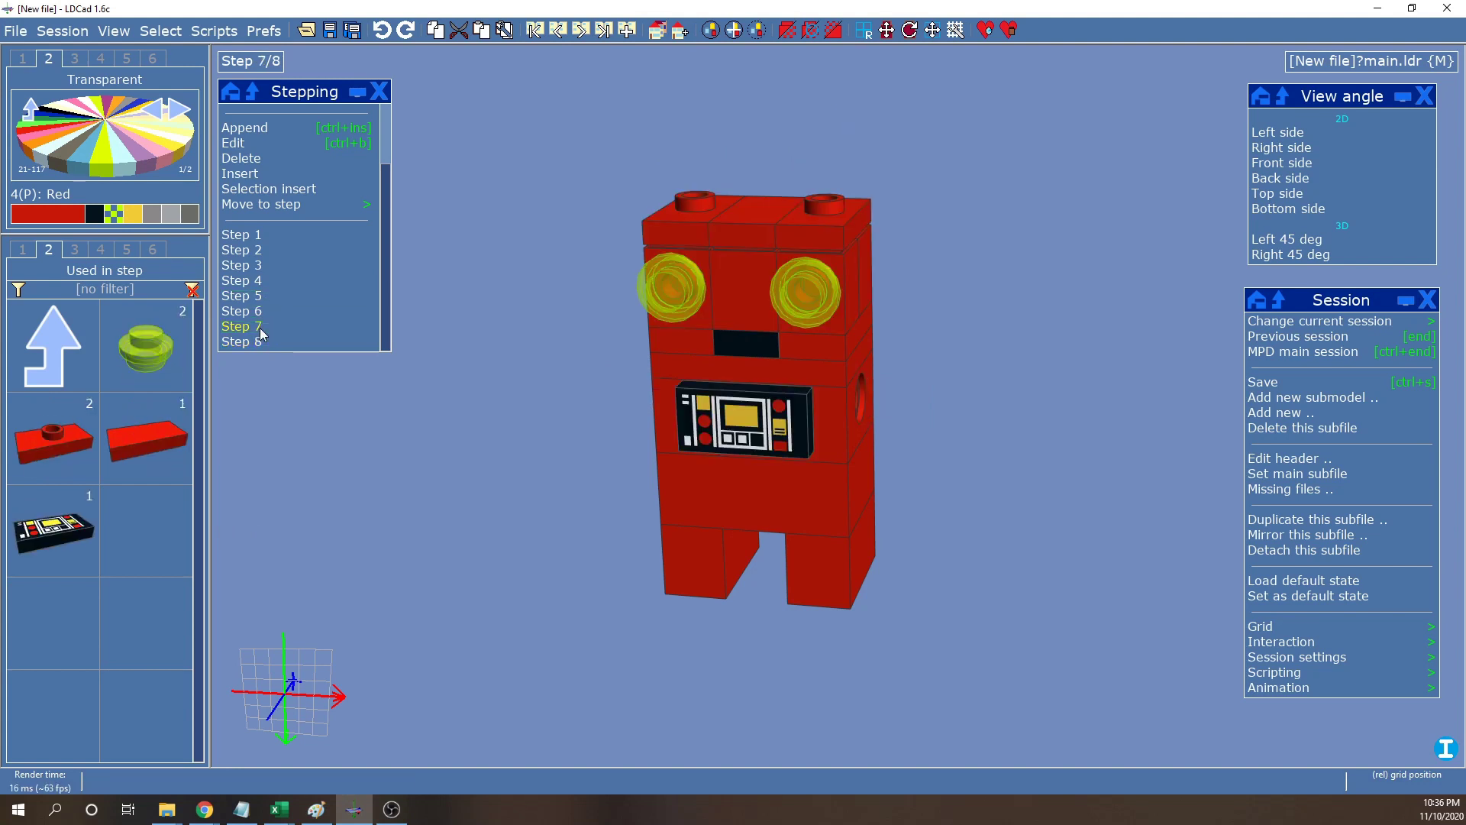
left_click(254, 342)
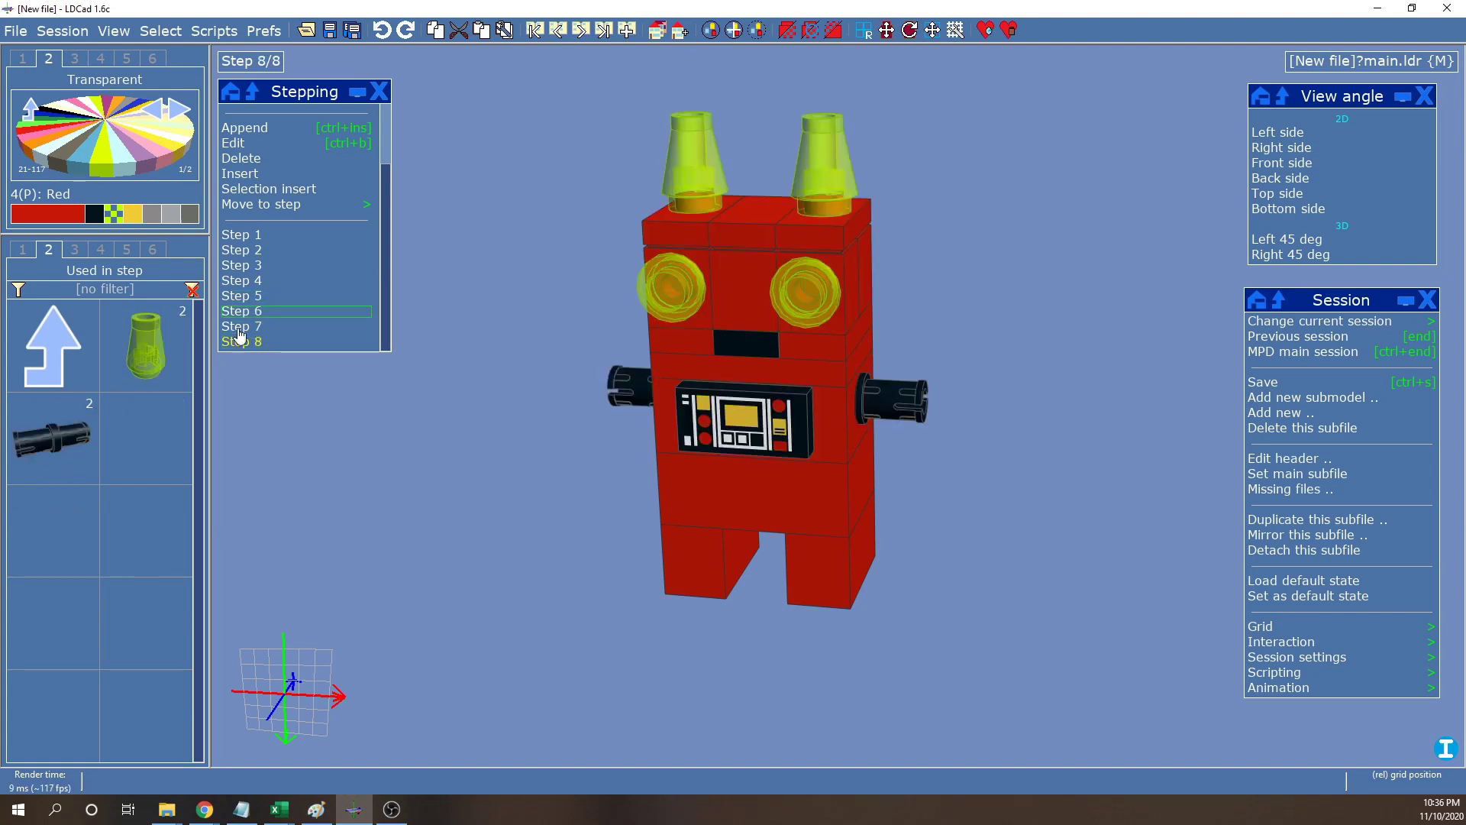
Insert the Arm.ldr submodel from the file's content beside the robot's torso, at X=85, Y=-53, Z=-5
left_click(55, 381)
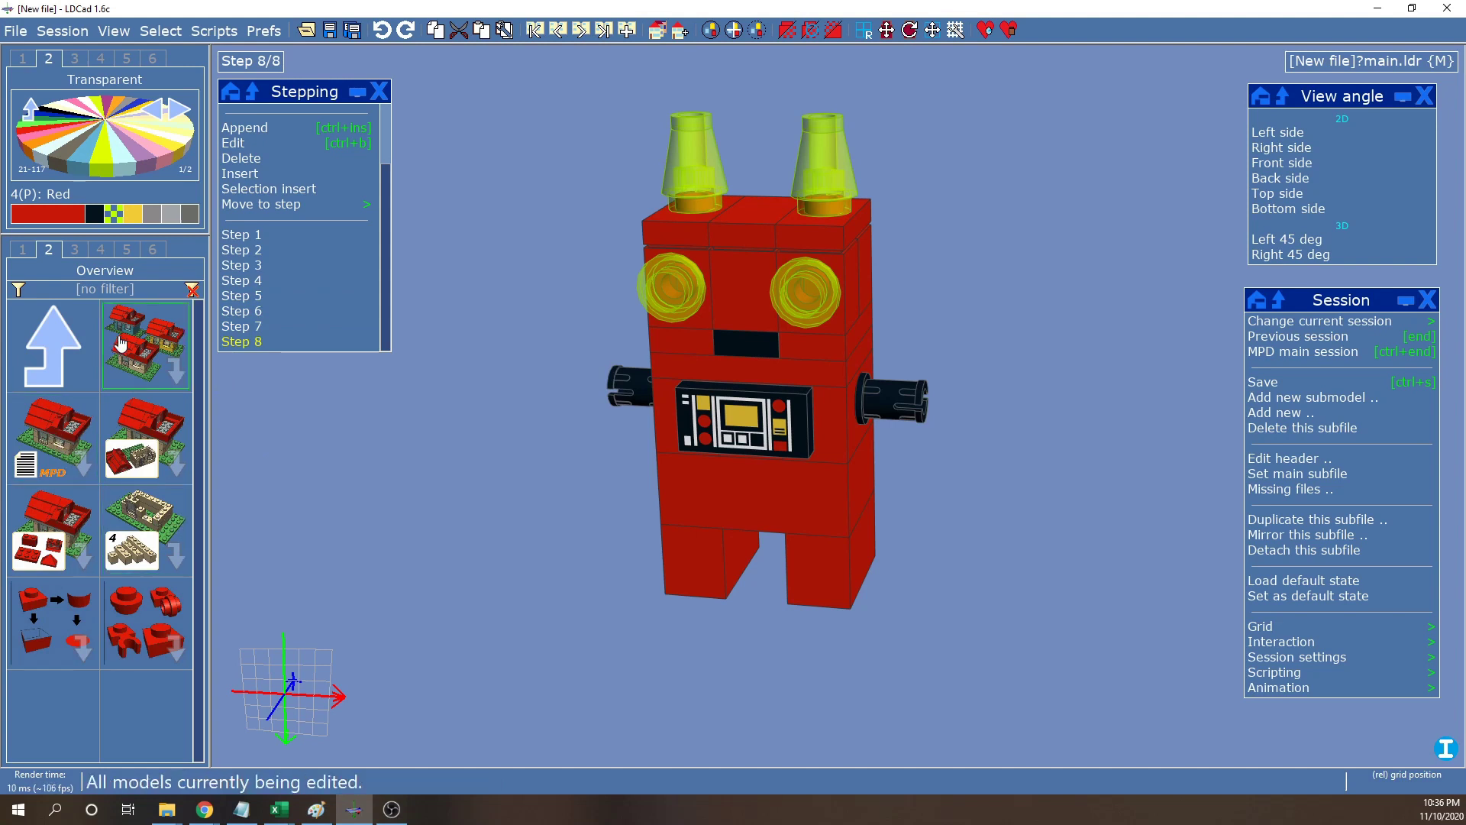
left_click(71, 448)
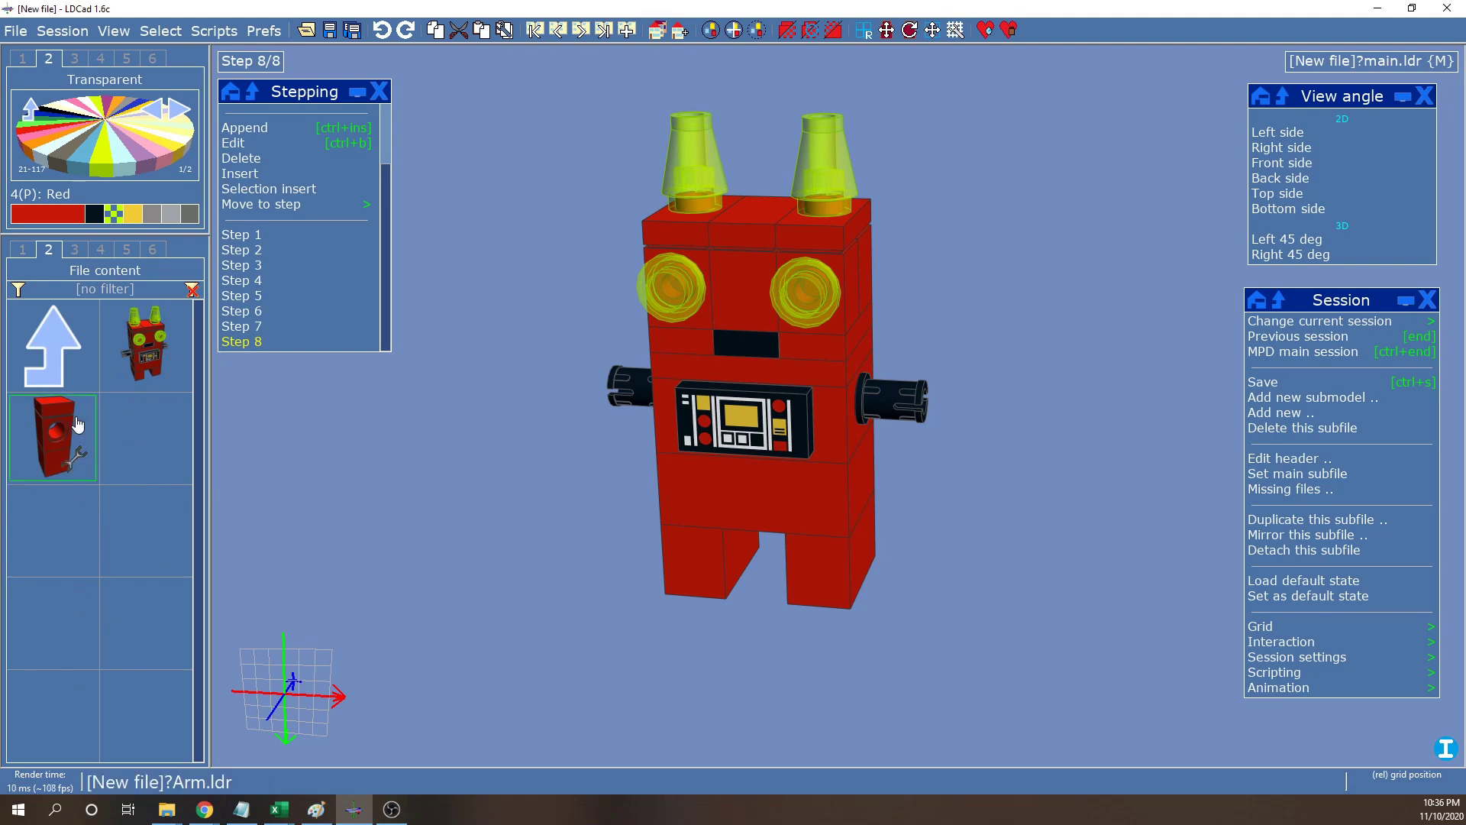
left_click_drag(120, 438, 982, 391)
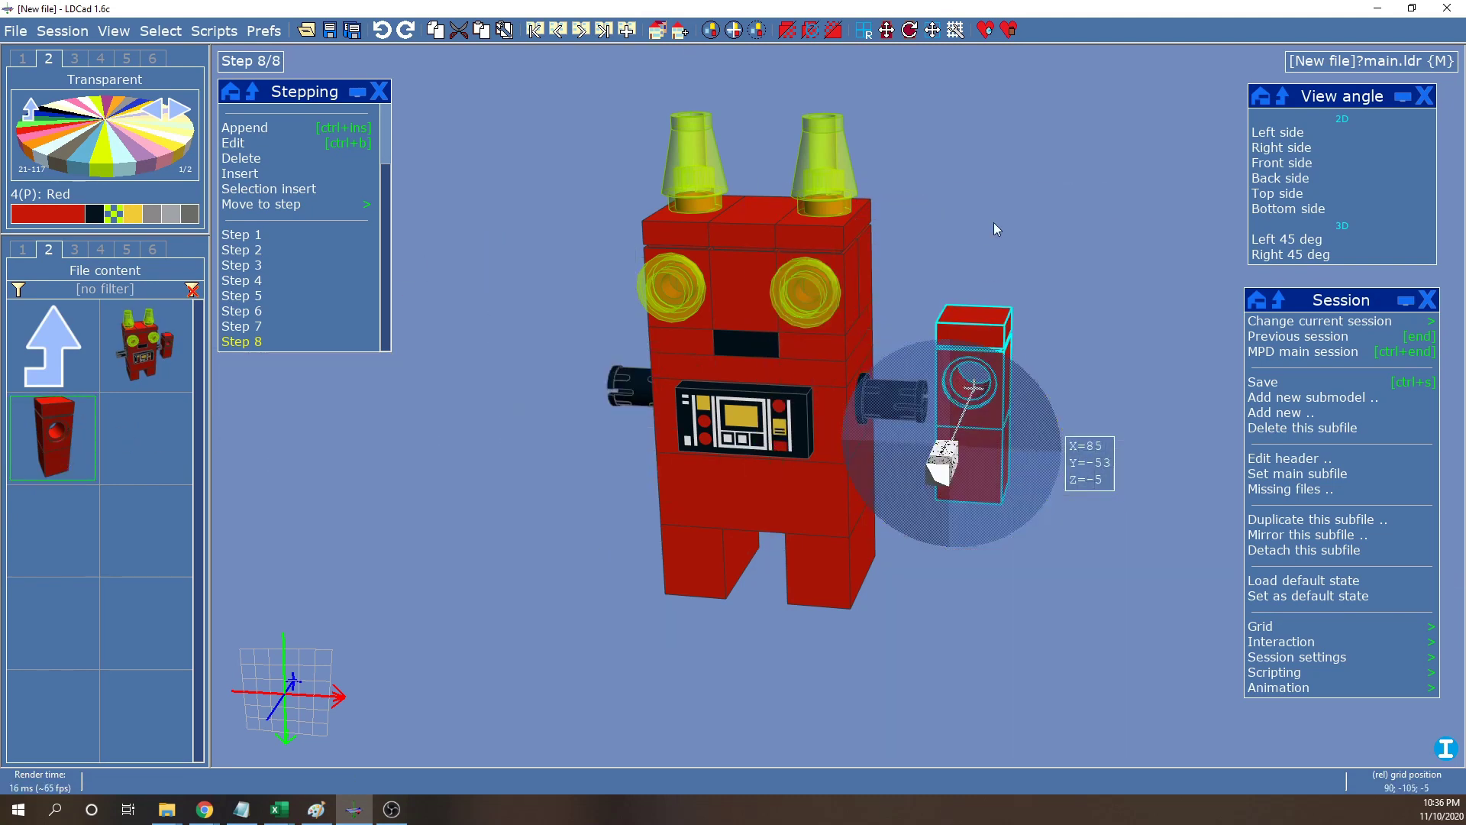
Rotate the inserted arm about its vertical axis so its hole lines up with the torso's black pin
right_click_drag(993, 222, 960, 408)
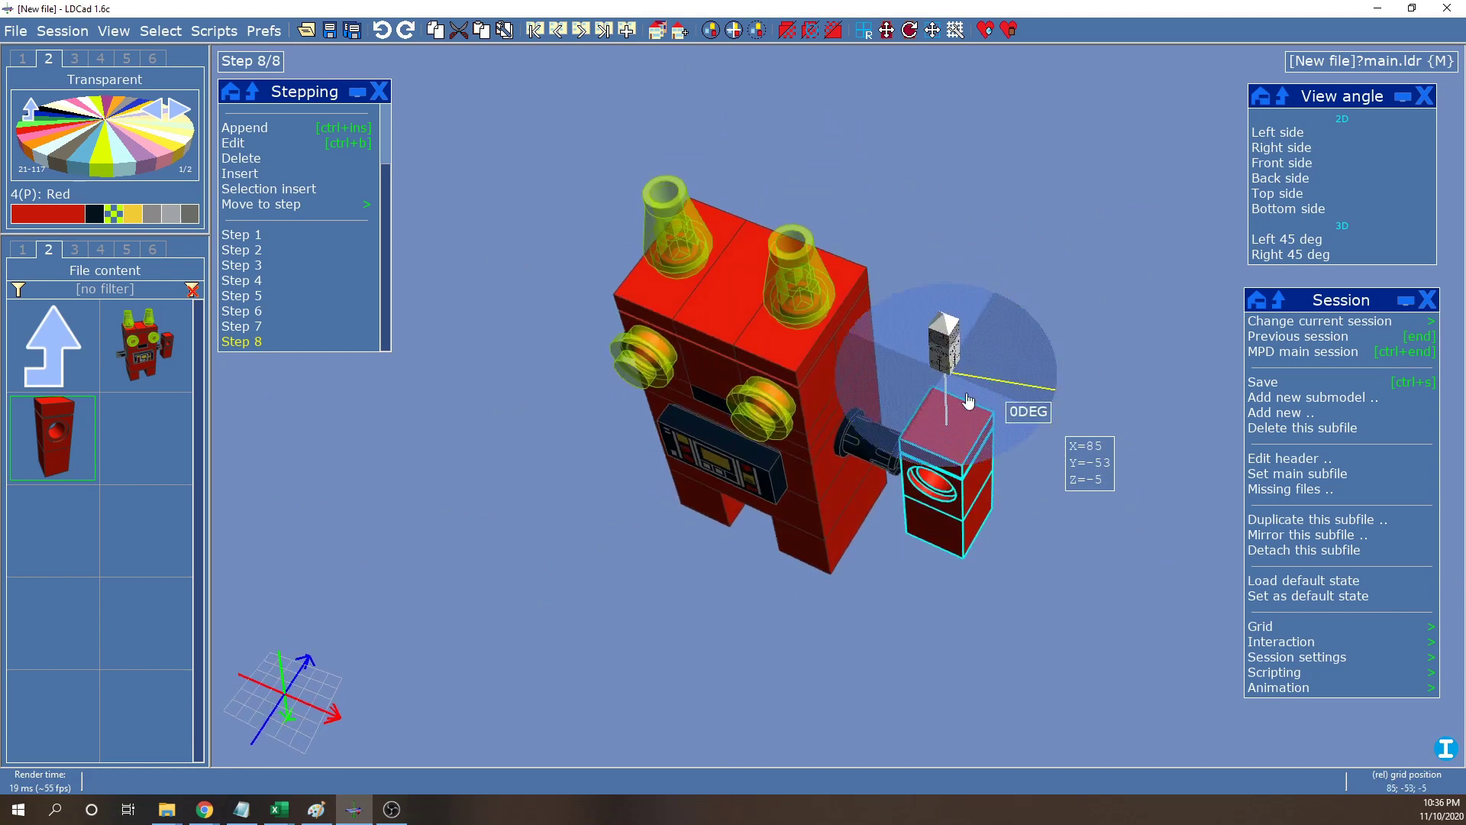
left_click_drag(960, 409, 981, 418)
right_click_drag(932, 655, 818, 519)
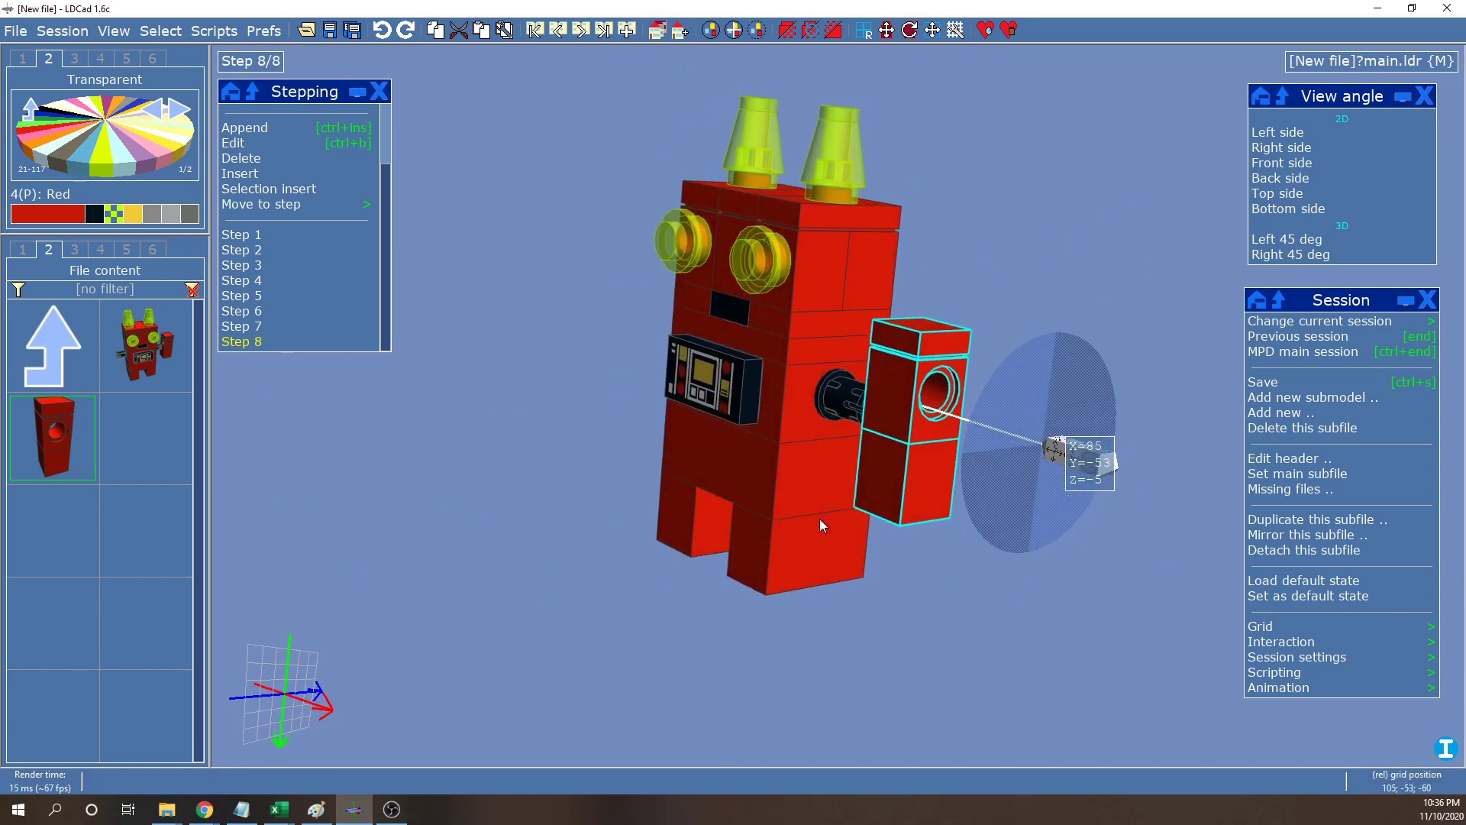
right_click_drag(1025, 283, 964, 254)
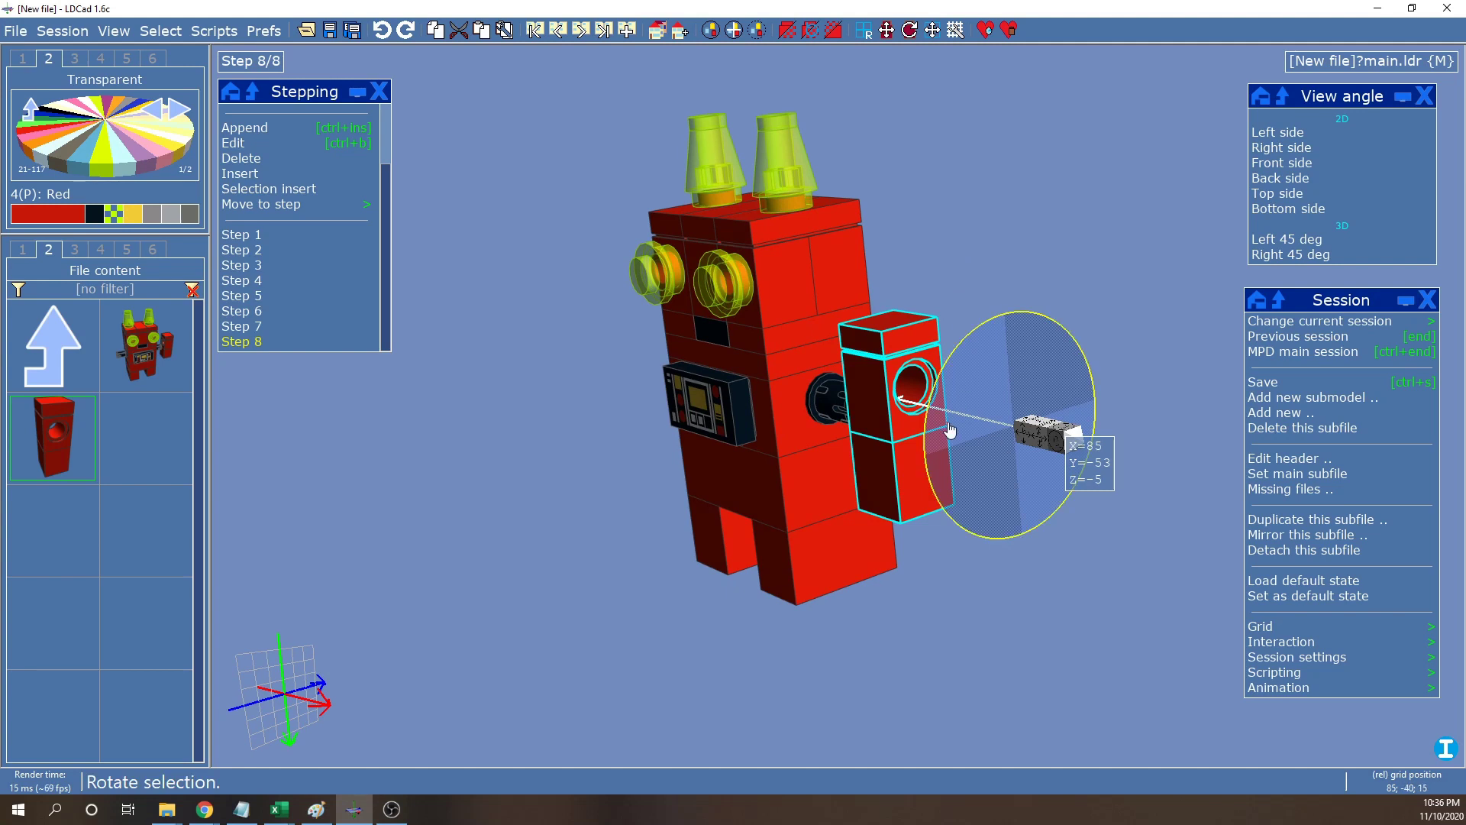
Move the arm's rotation centre up to the hole at Y=-58 and swing the arm forward about it
left_click(1027, 443)
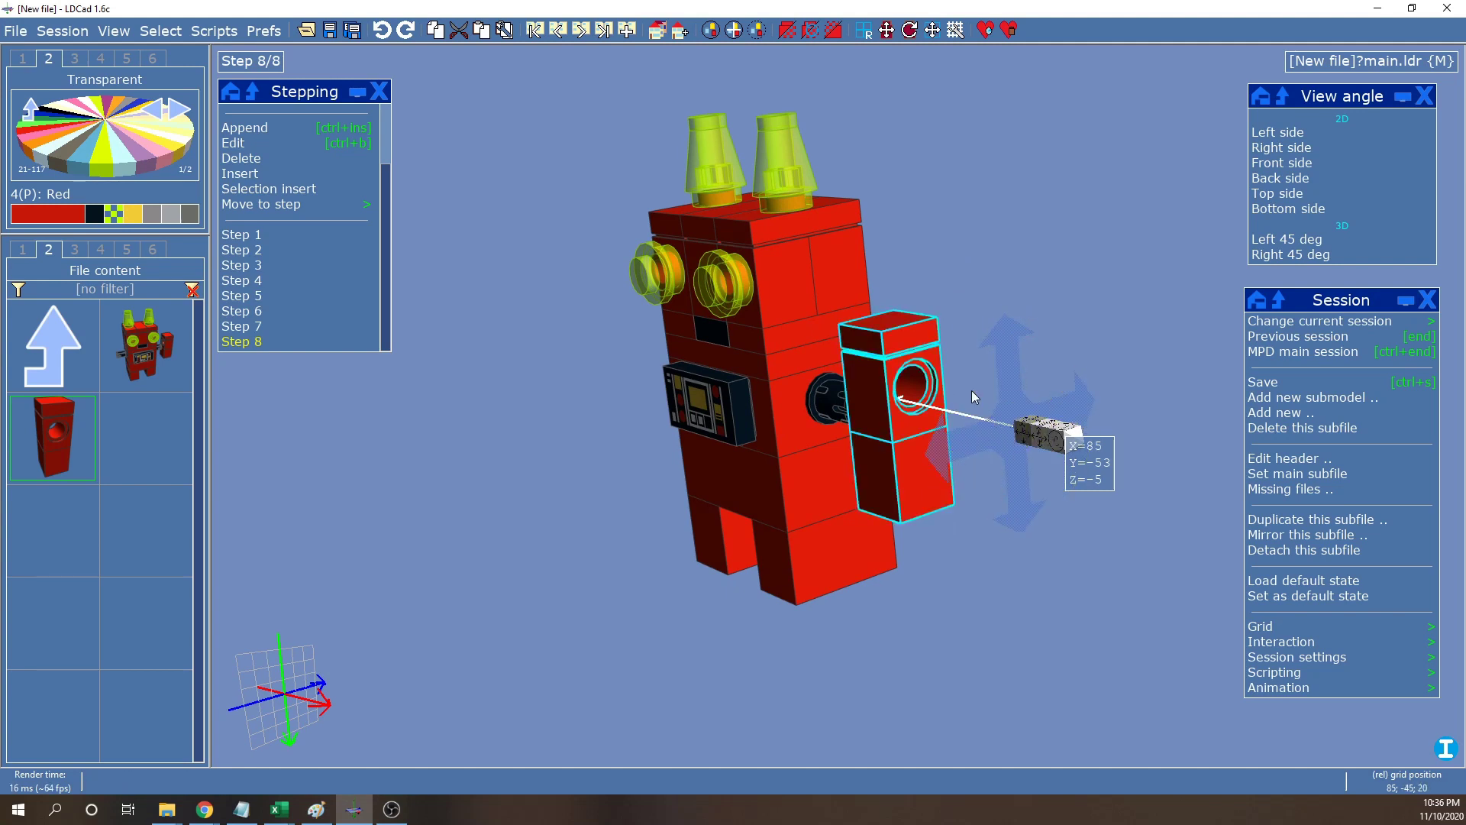
left_click_drag(1020, 476, 1021, 466)
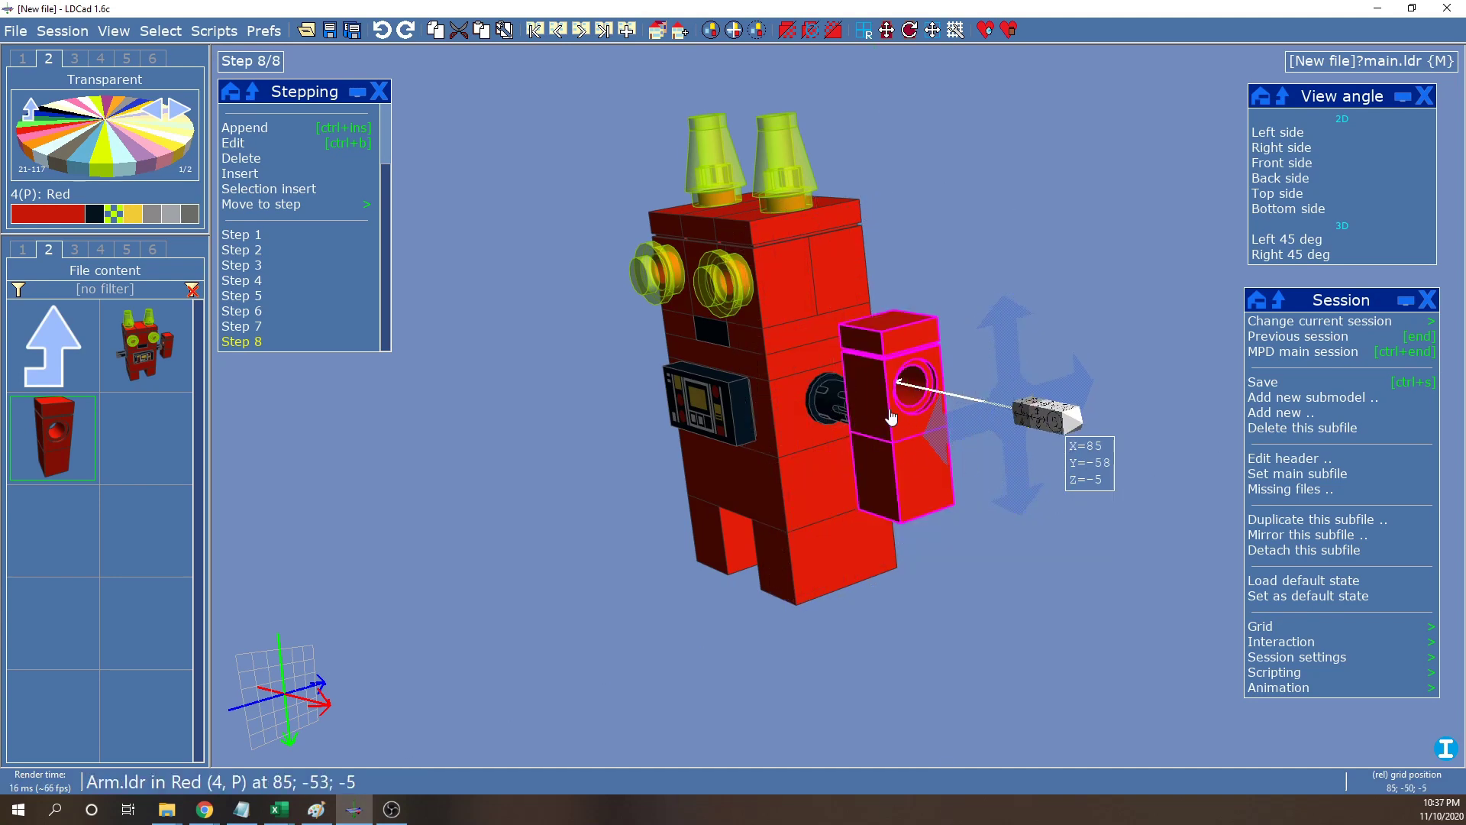
left_click(1065, 418)
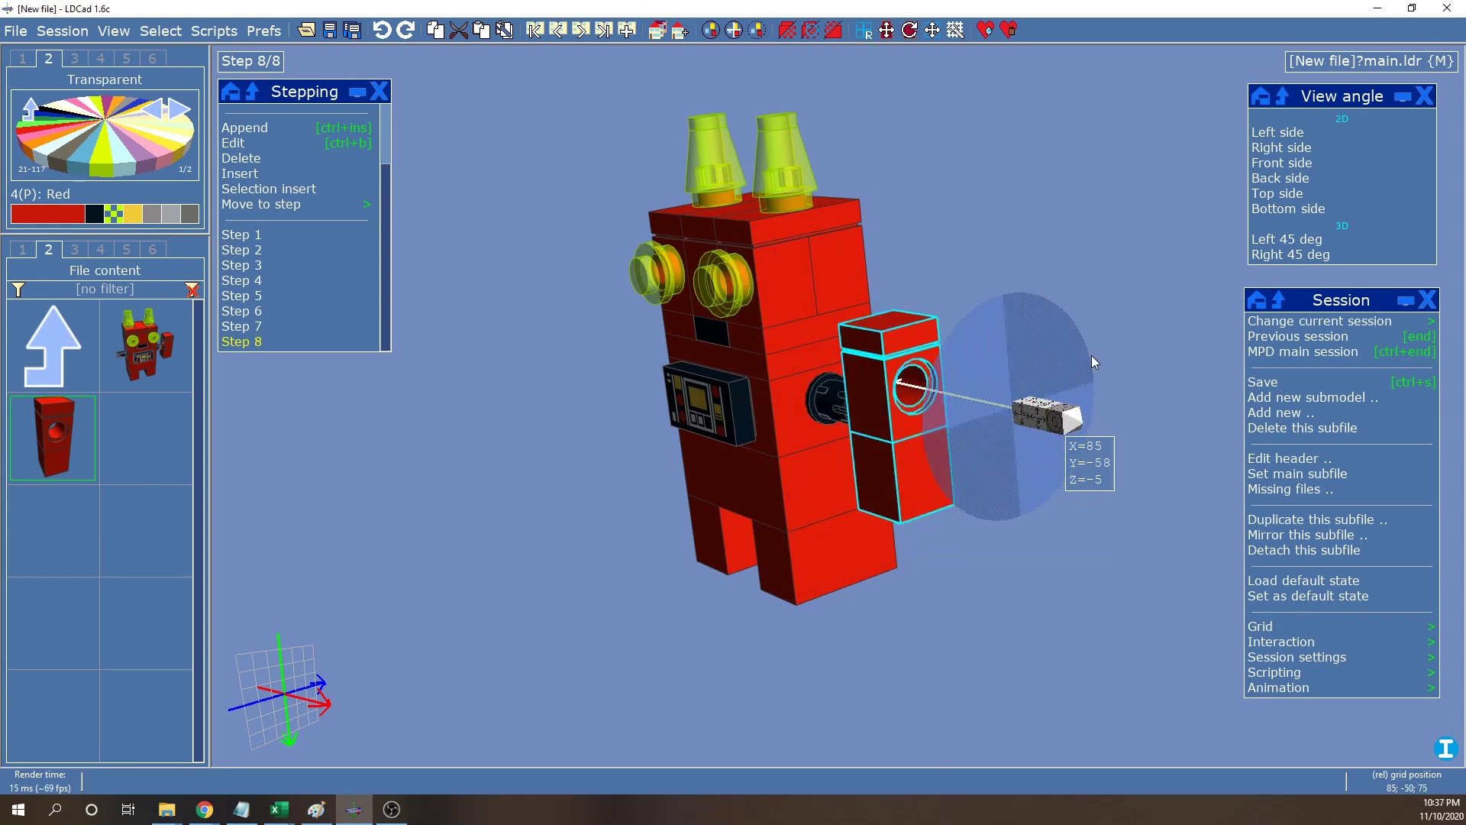
left_click_drag(1052, 355, 1118, 391)
Move the tilted arm onto the torso's black pin, with its rotation centre at X=60, Y=-48, Z=-5
right_click_drag(1003, 218, 1225, 500)
left_click_drag(885, 477, 505, 523)
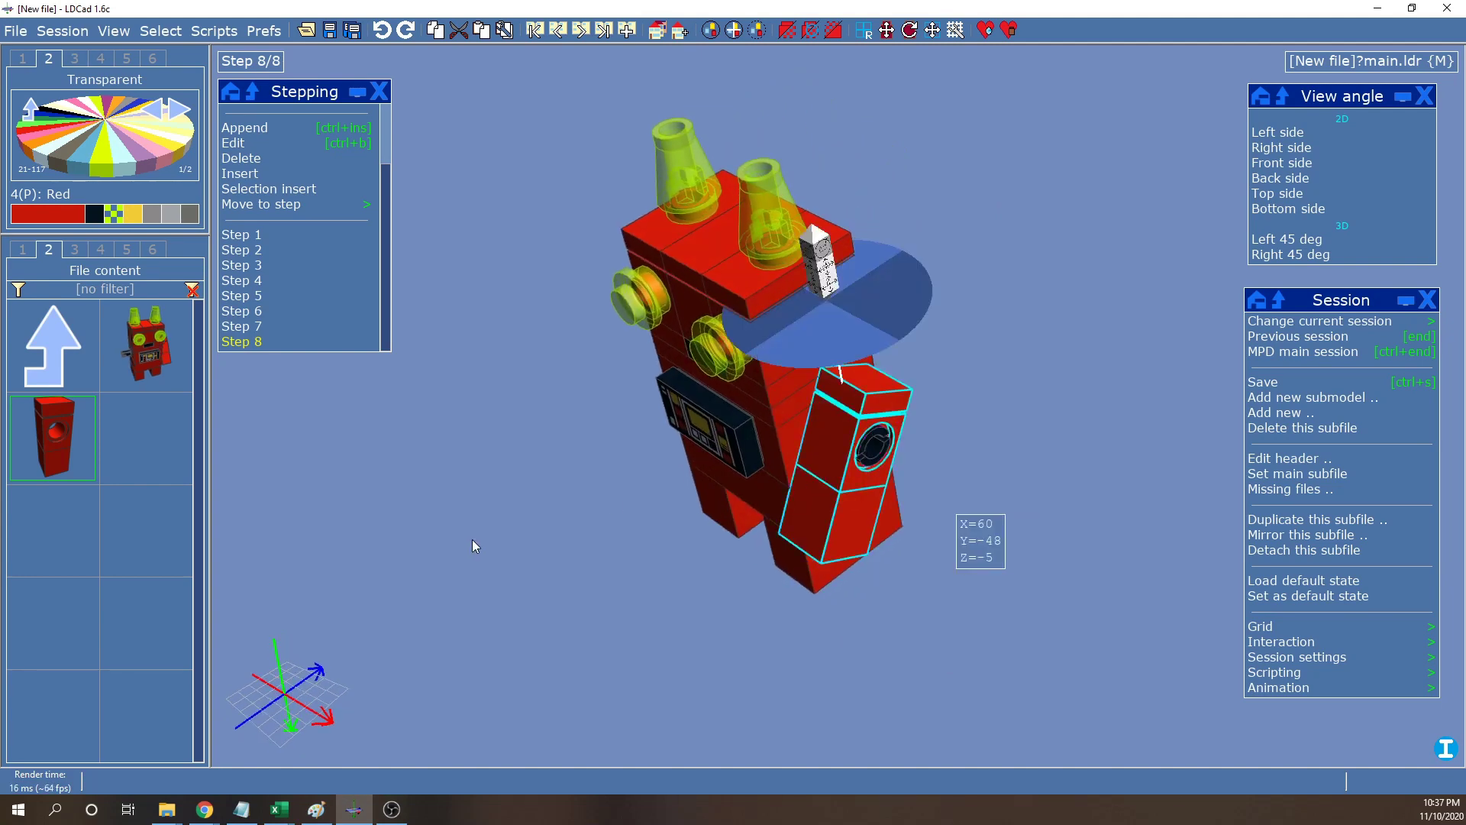
right_click_drag(543, 502, 848, 459)
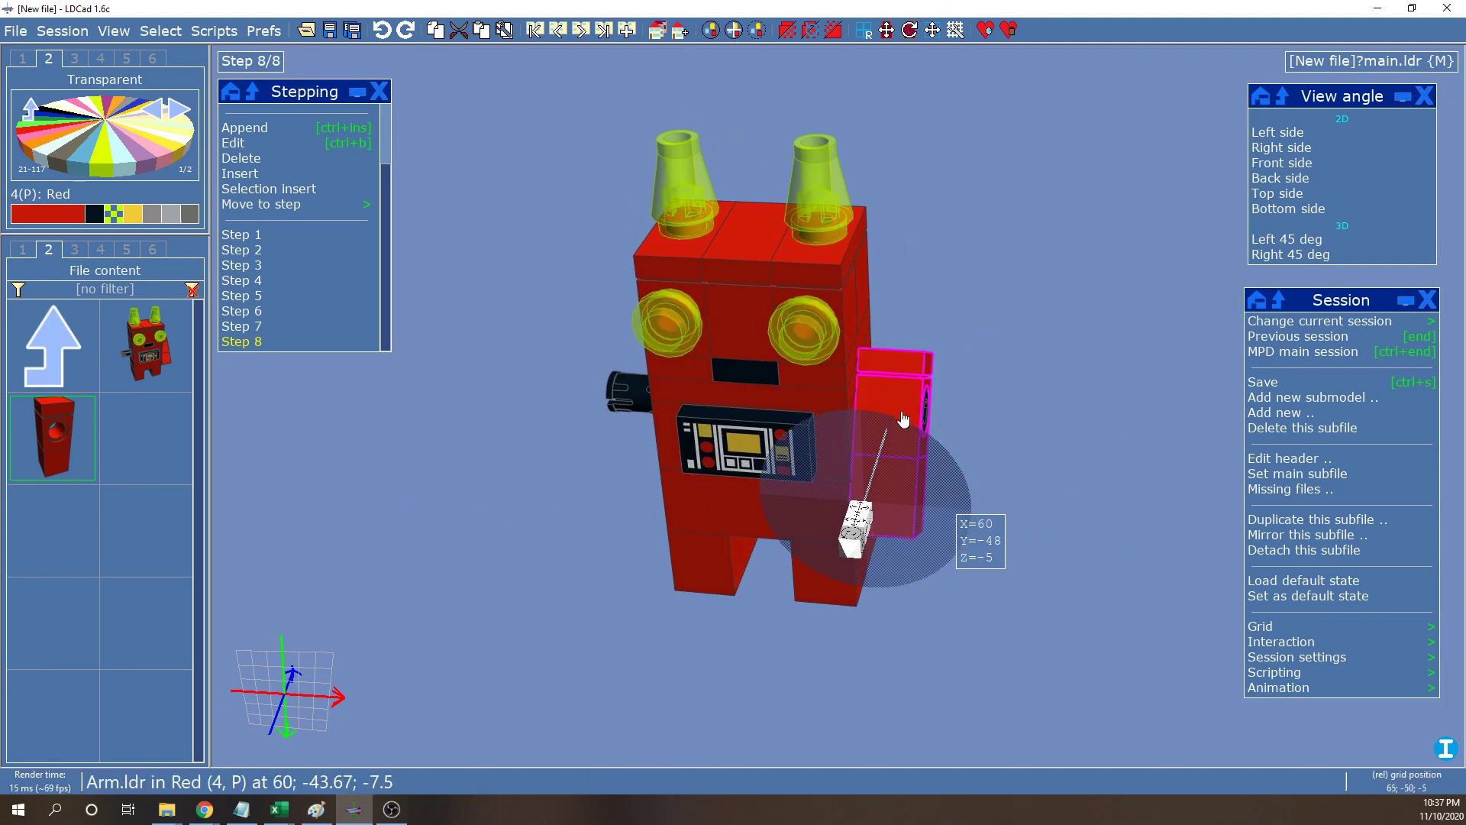
Copy the arm onto the pin on the torso's opposite side, swinging it backward, at X=-20, Y=-43.67, Z=-2.5
left_click_drag(889, 452, 467, 463)
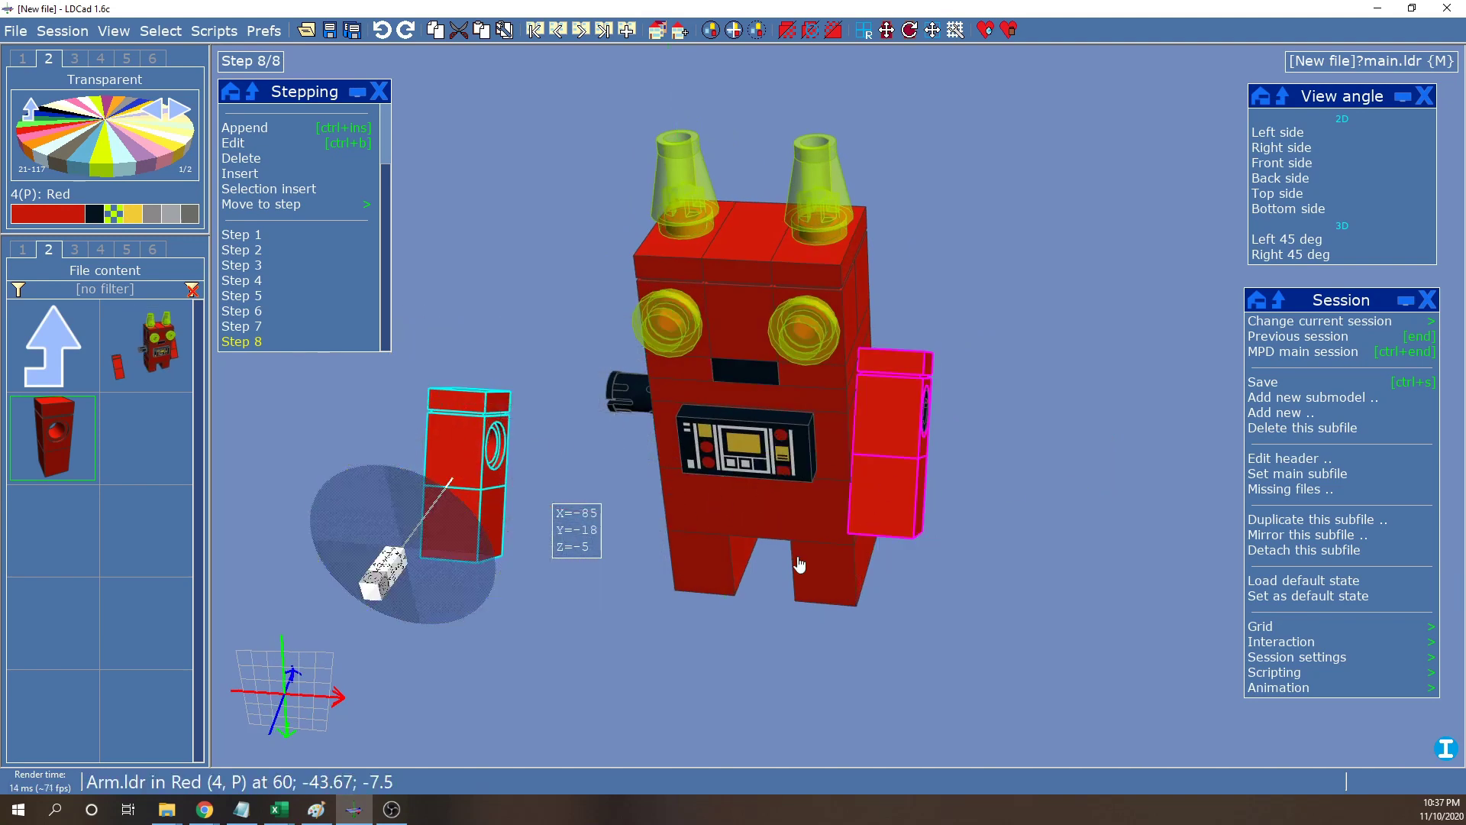
left_click(1281, 148)
left_click_drag(1006, 534, 916, 597)
right_click_drag(1111, 327, 1023, 362)
left_click_drag(747, 566, 798, 431)
right_click_drag(1063, 511, 1060, 382)
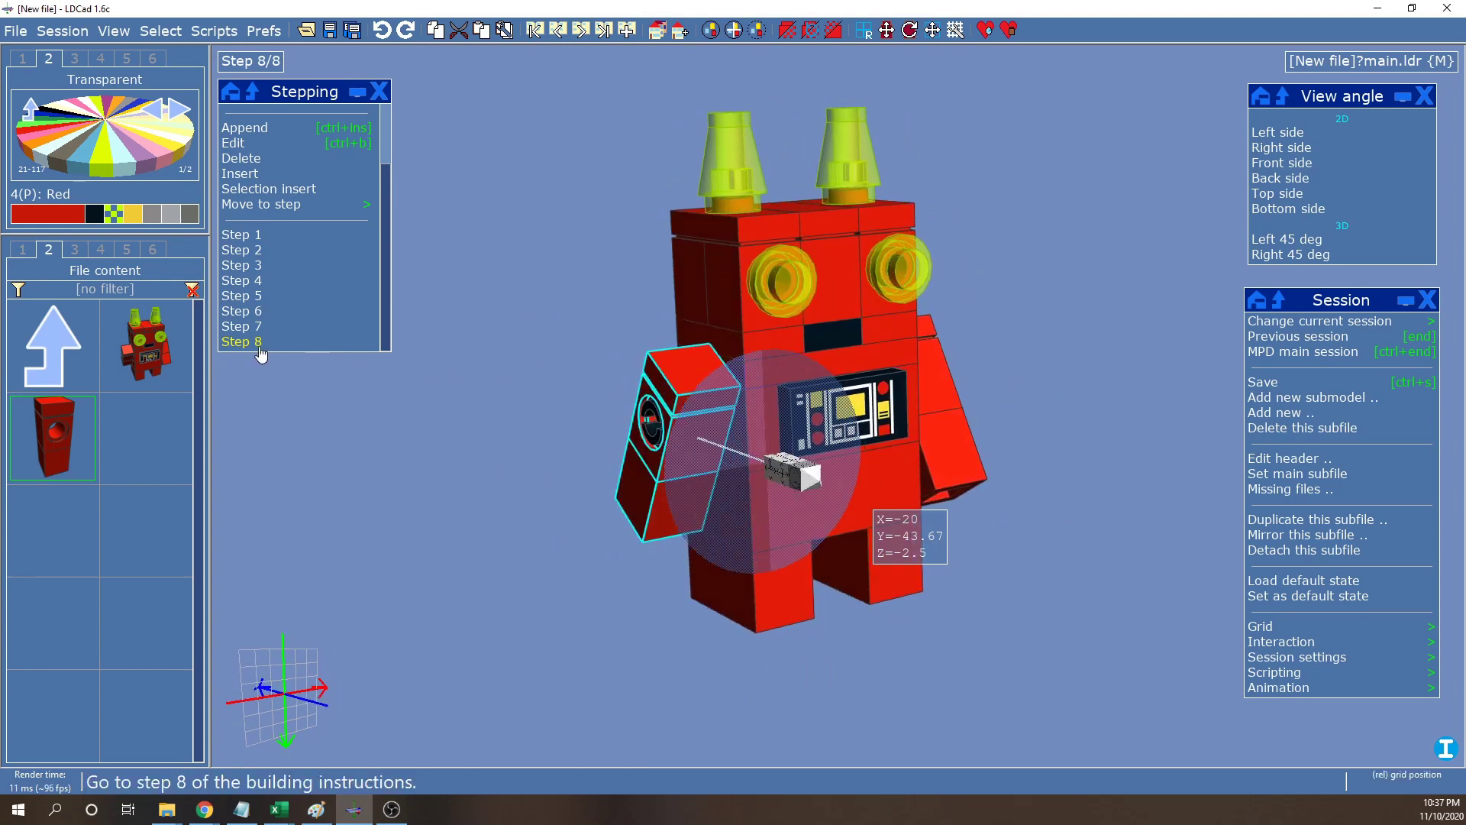
Append building step 9 and move both Arm.ldr submodels into it
left_click(246, 127)
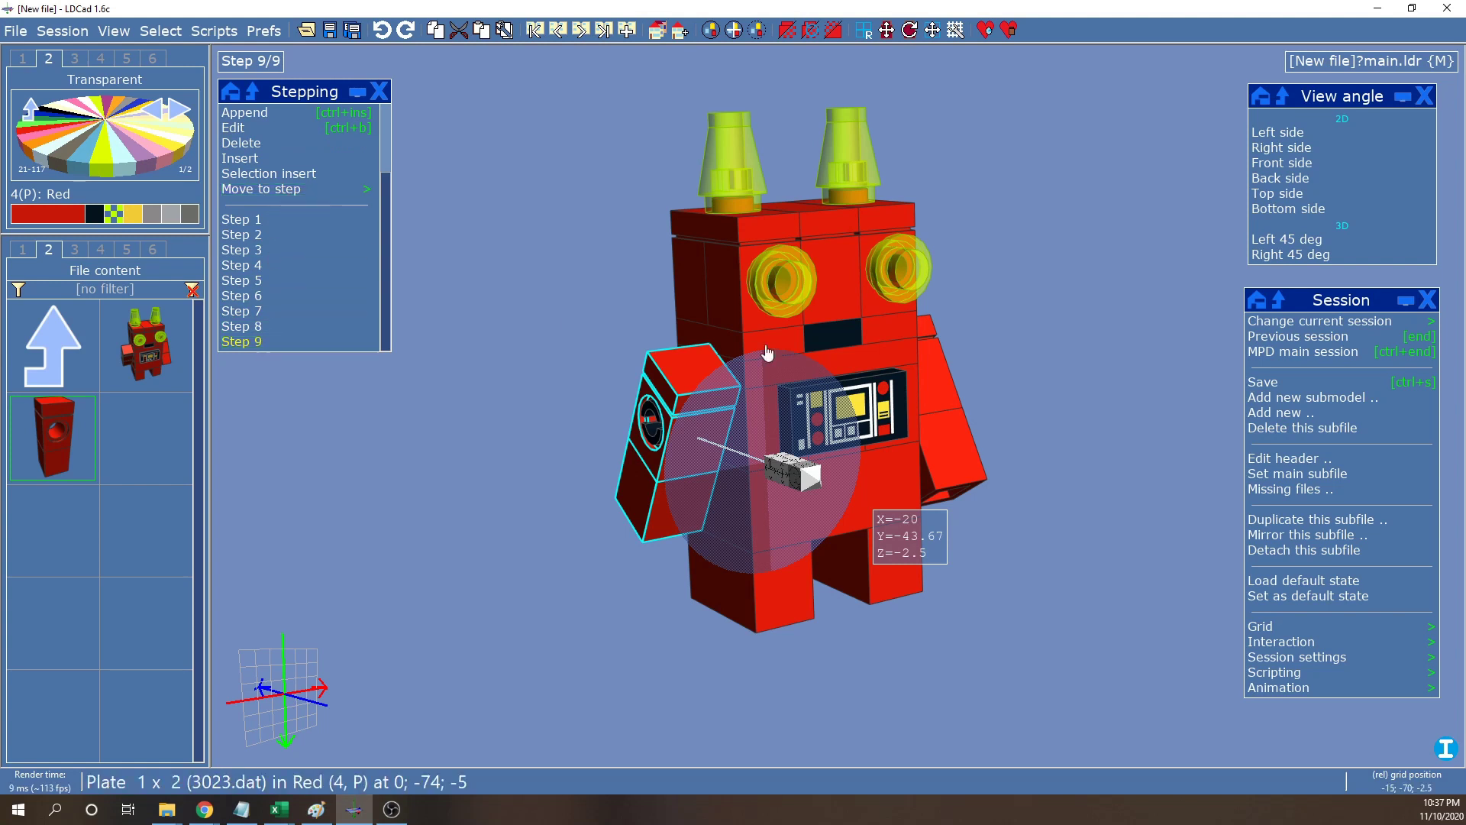
left_click(281, 189)
scroll(261, 246, "down", 1)
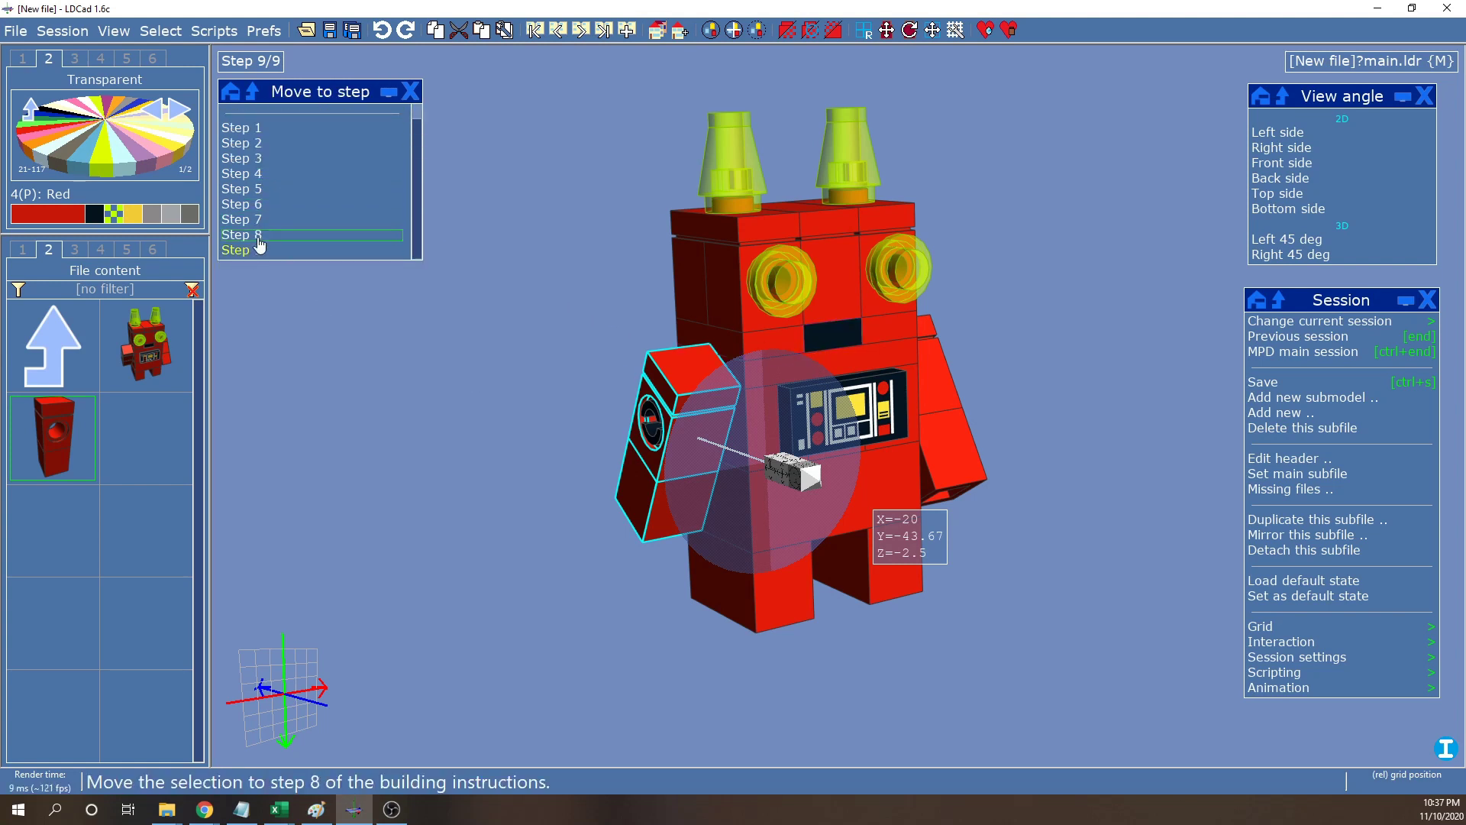
left_click(317, 267)
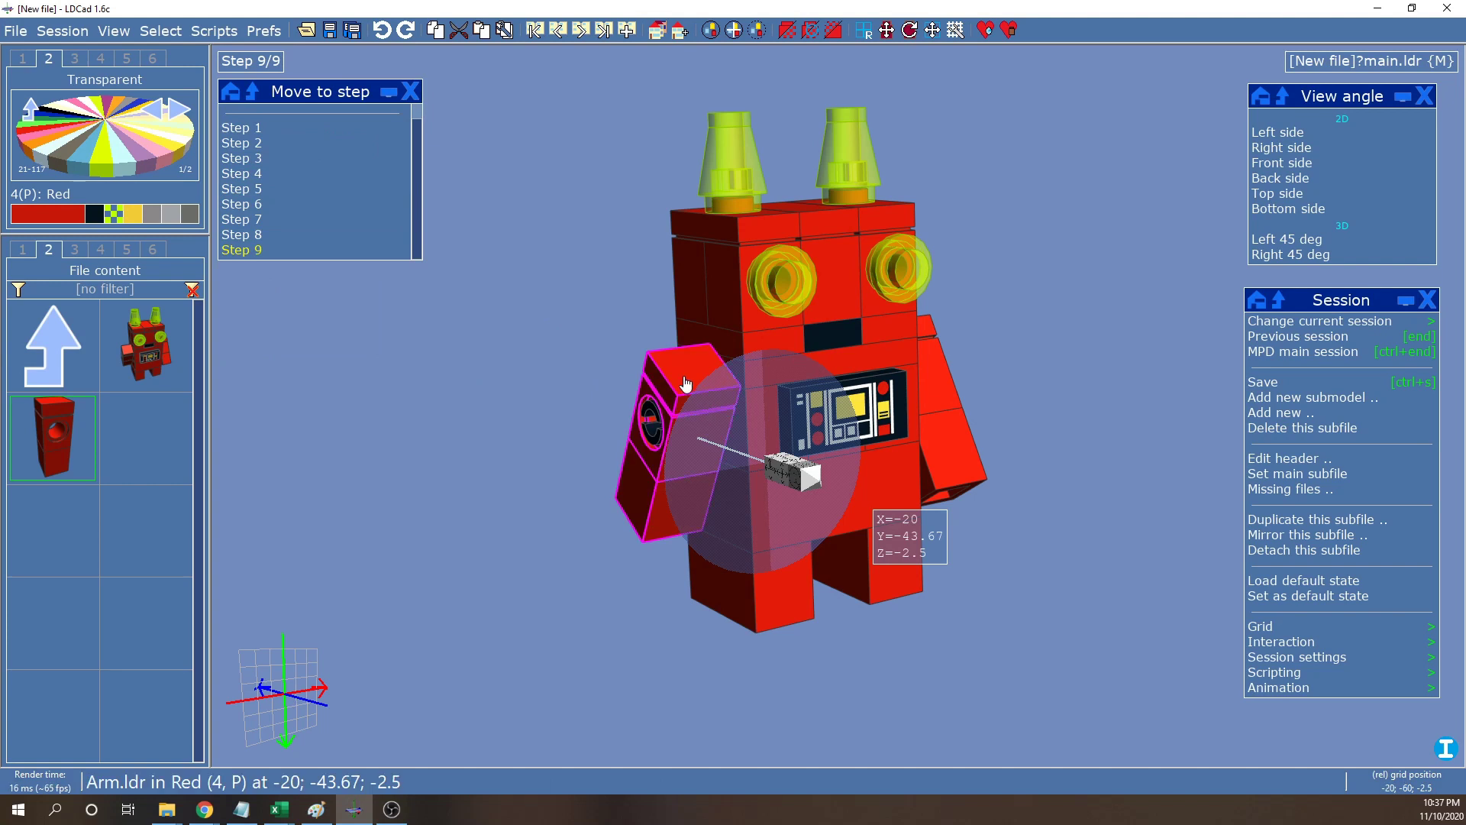
left_click(928, 394)
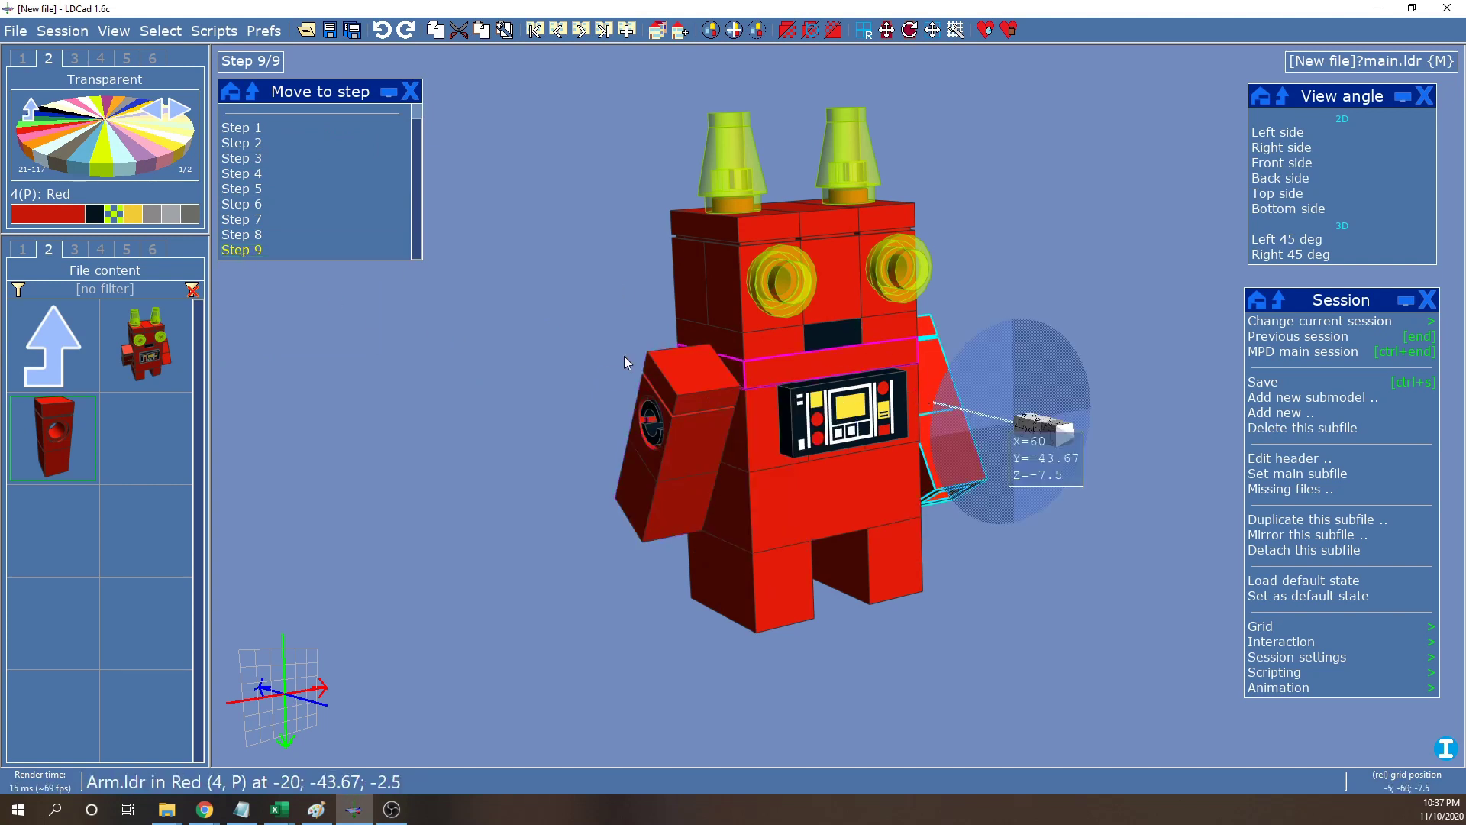
right_click(285, 252)
Display building step 8, return to step 9 and examine the robot from the front, side and back
scroll(291, 305, "down", 3)
left_click(286, 325)
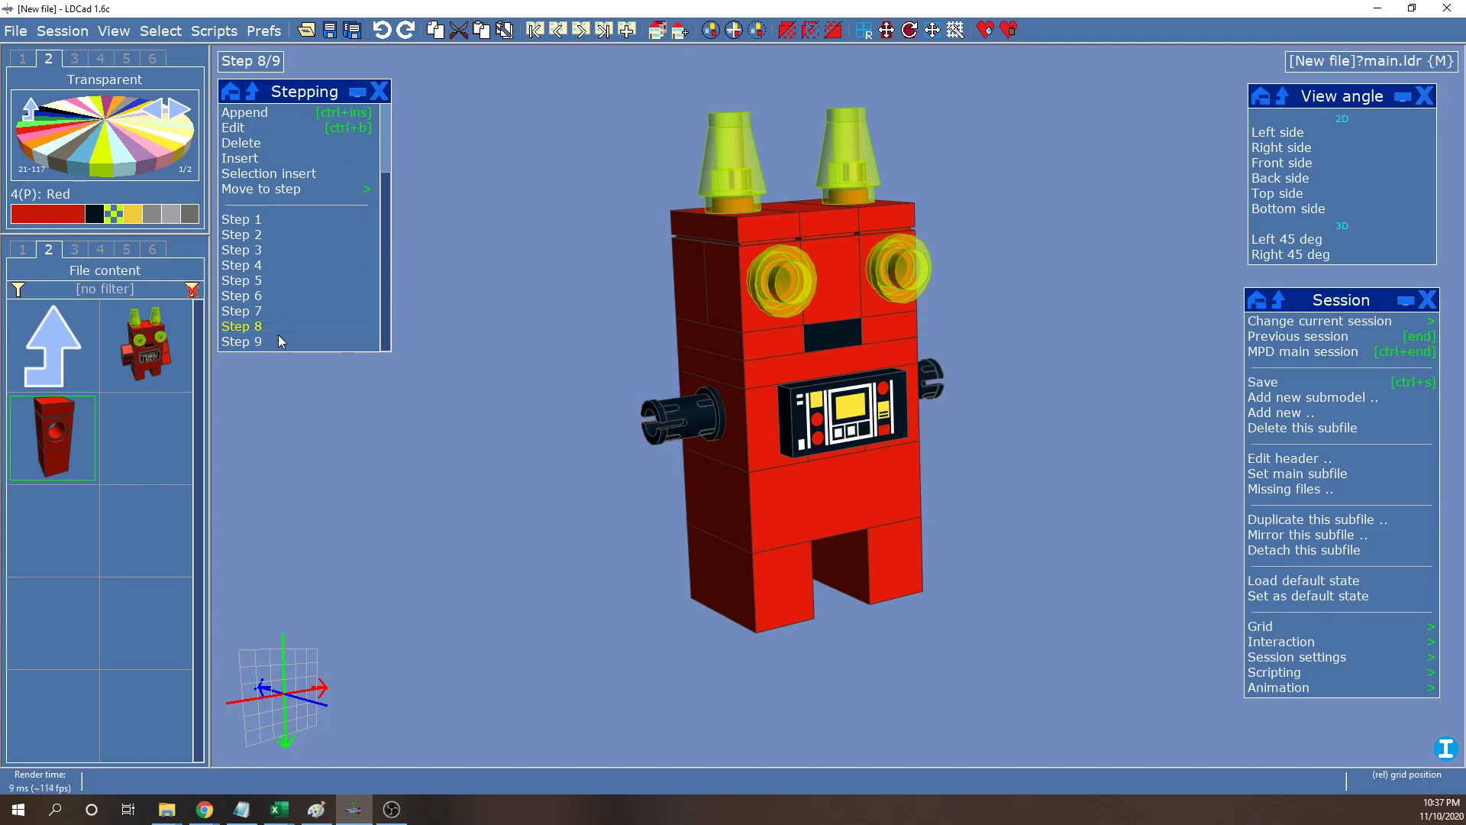
left_click(277, 341)
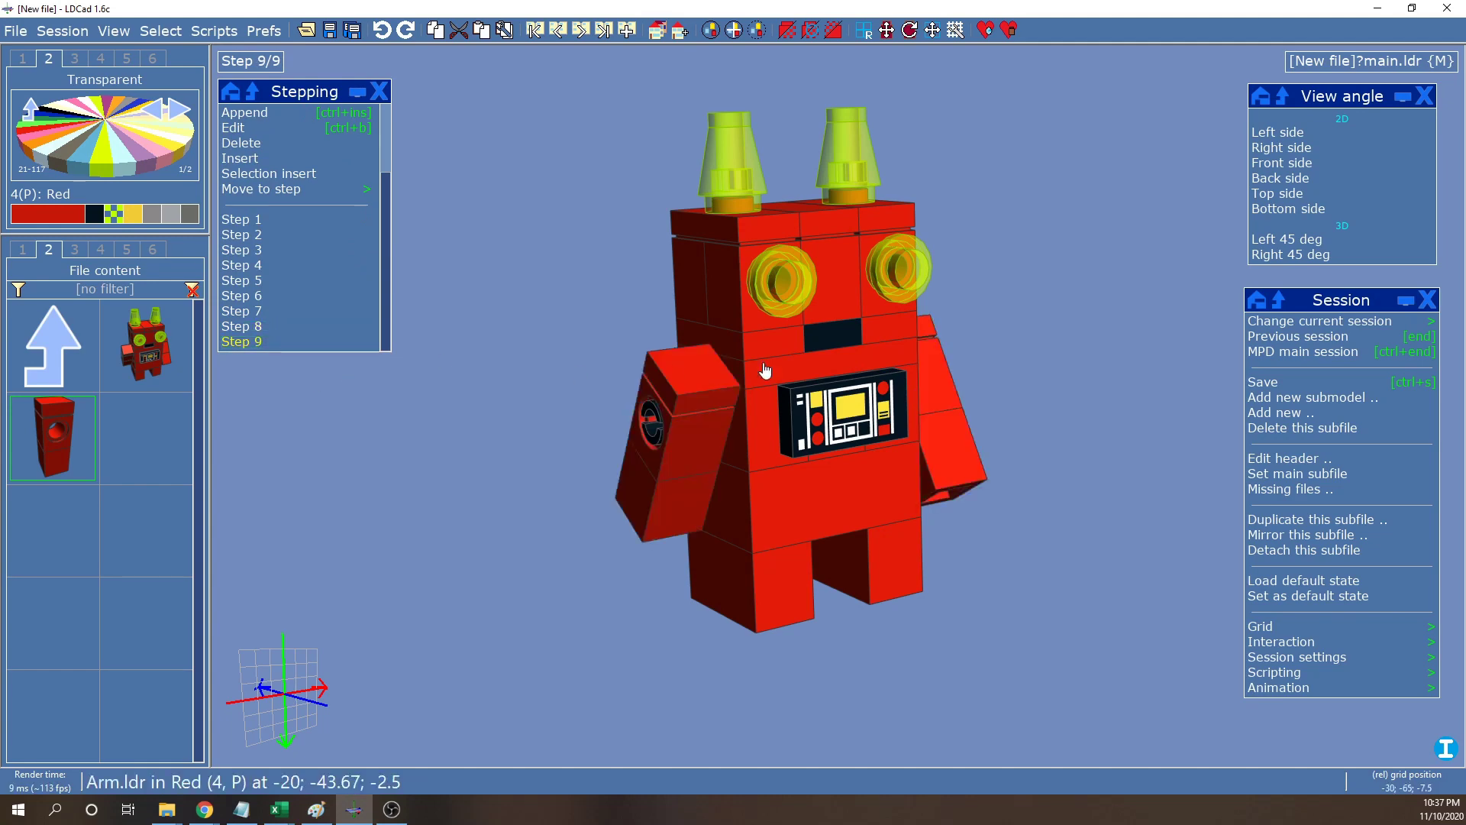
right_click_drag(1122, 391, 864, 437)
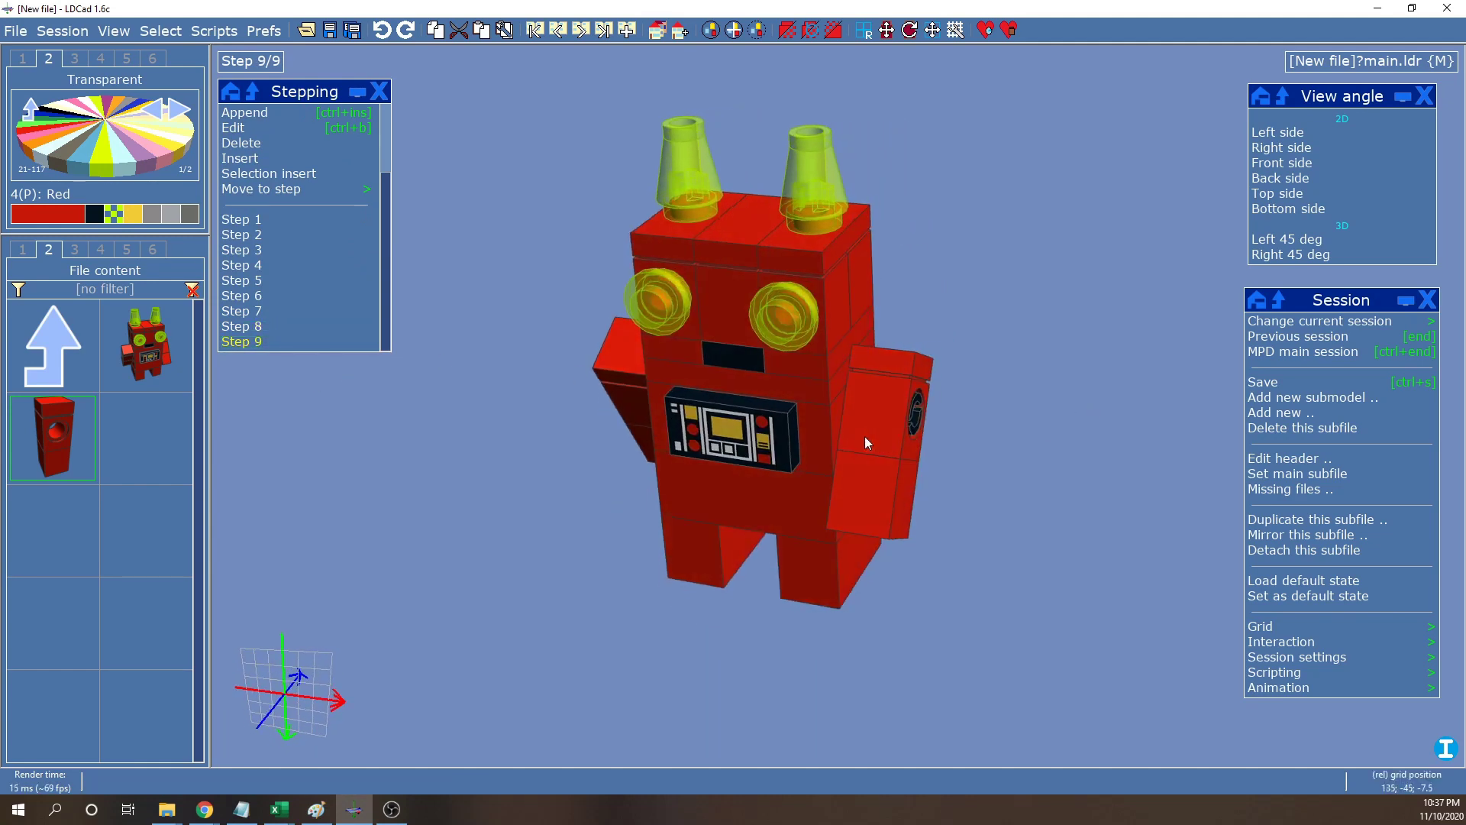
right_click_drag(1042, 451, 849, 443)
right_click_drag(1075, 395, 1067, 557)
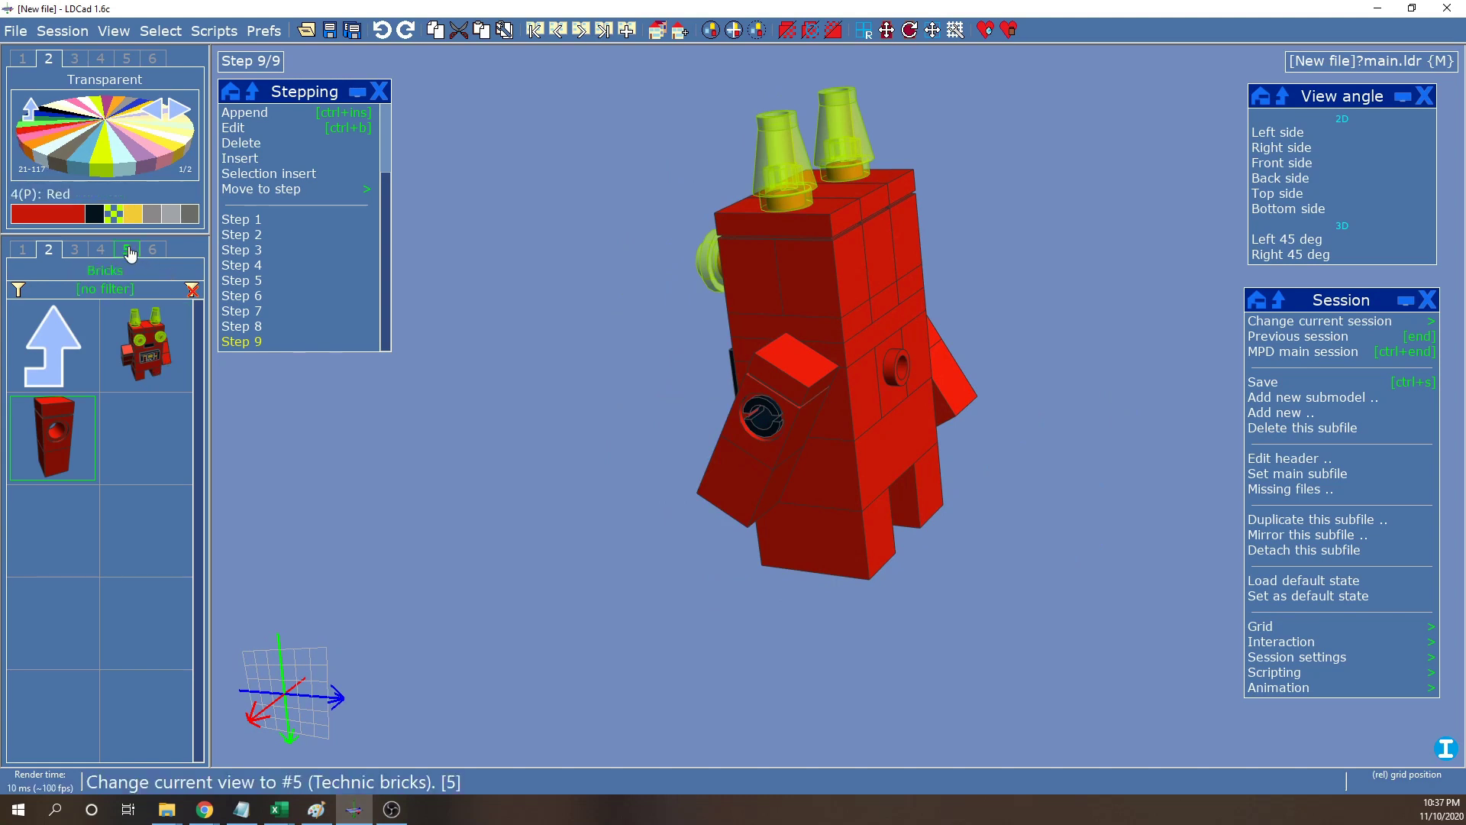
Go to the part library's search group in part bin view 5 and filter it for "winder"
left_click(43, 322)
left_click(42, 327)
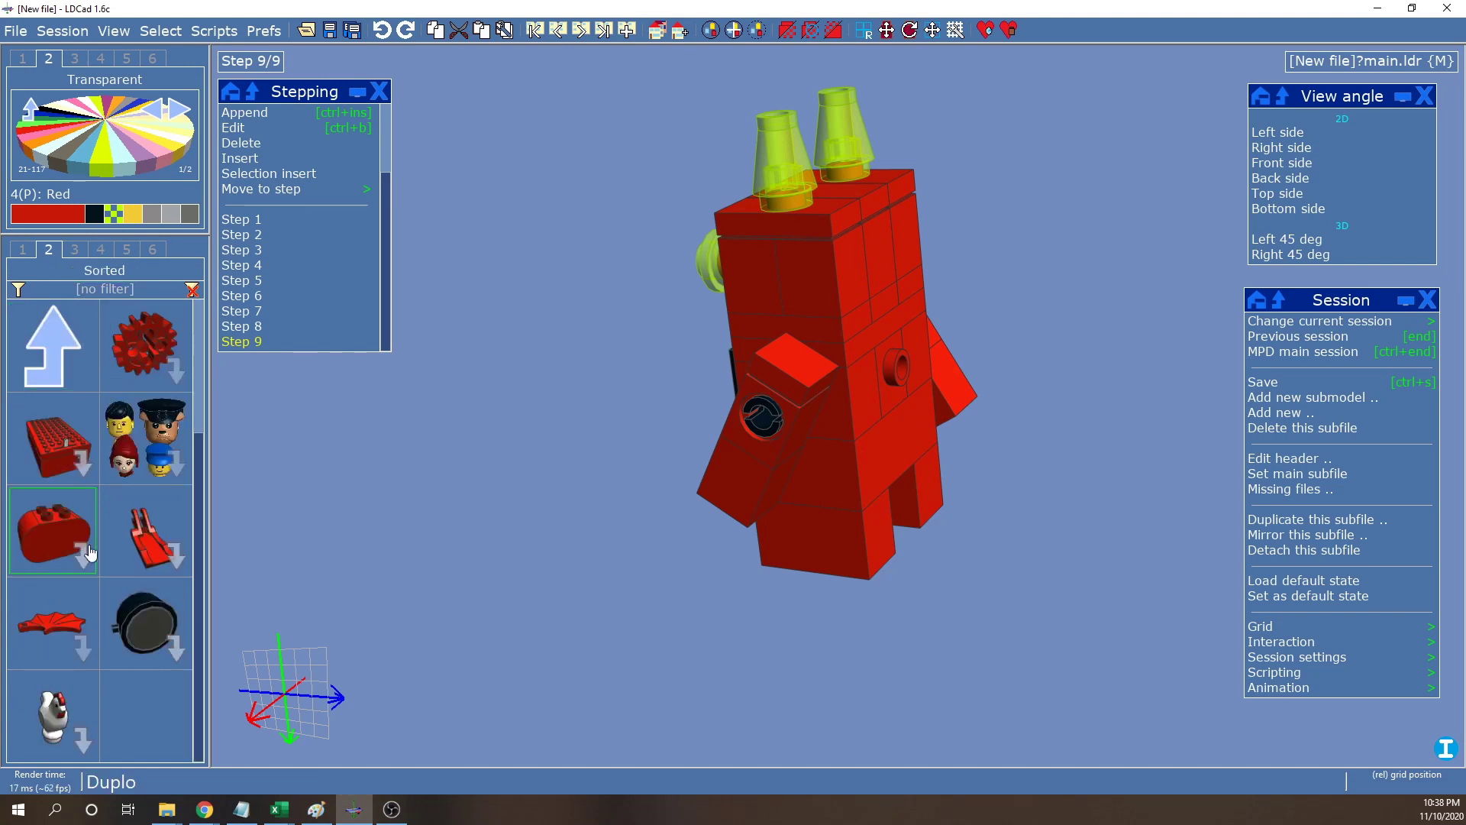
left_click(153, 251)
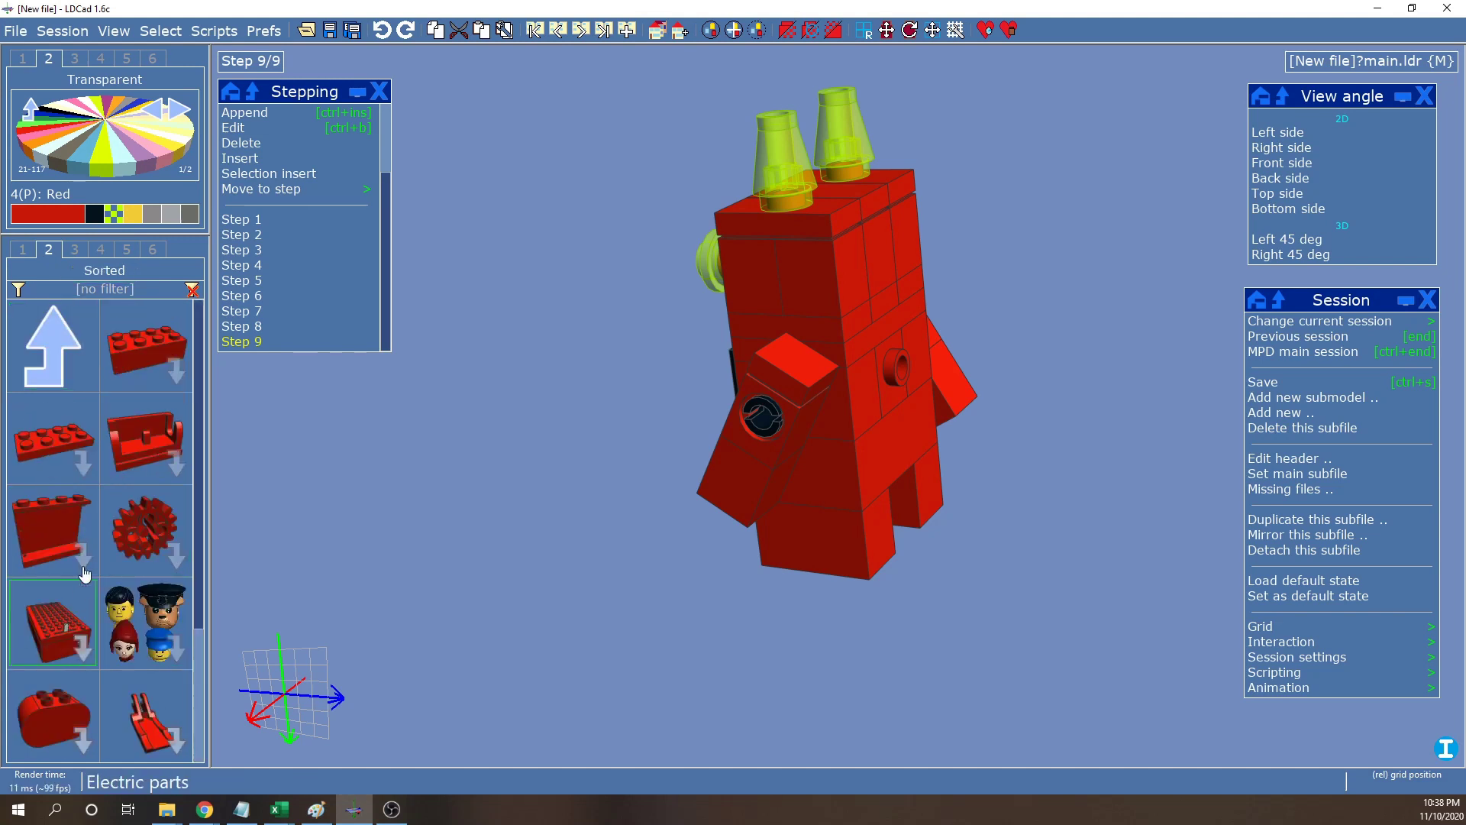
left_click(128, 251)
left_click(44, 338)
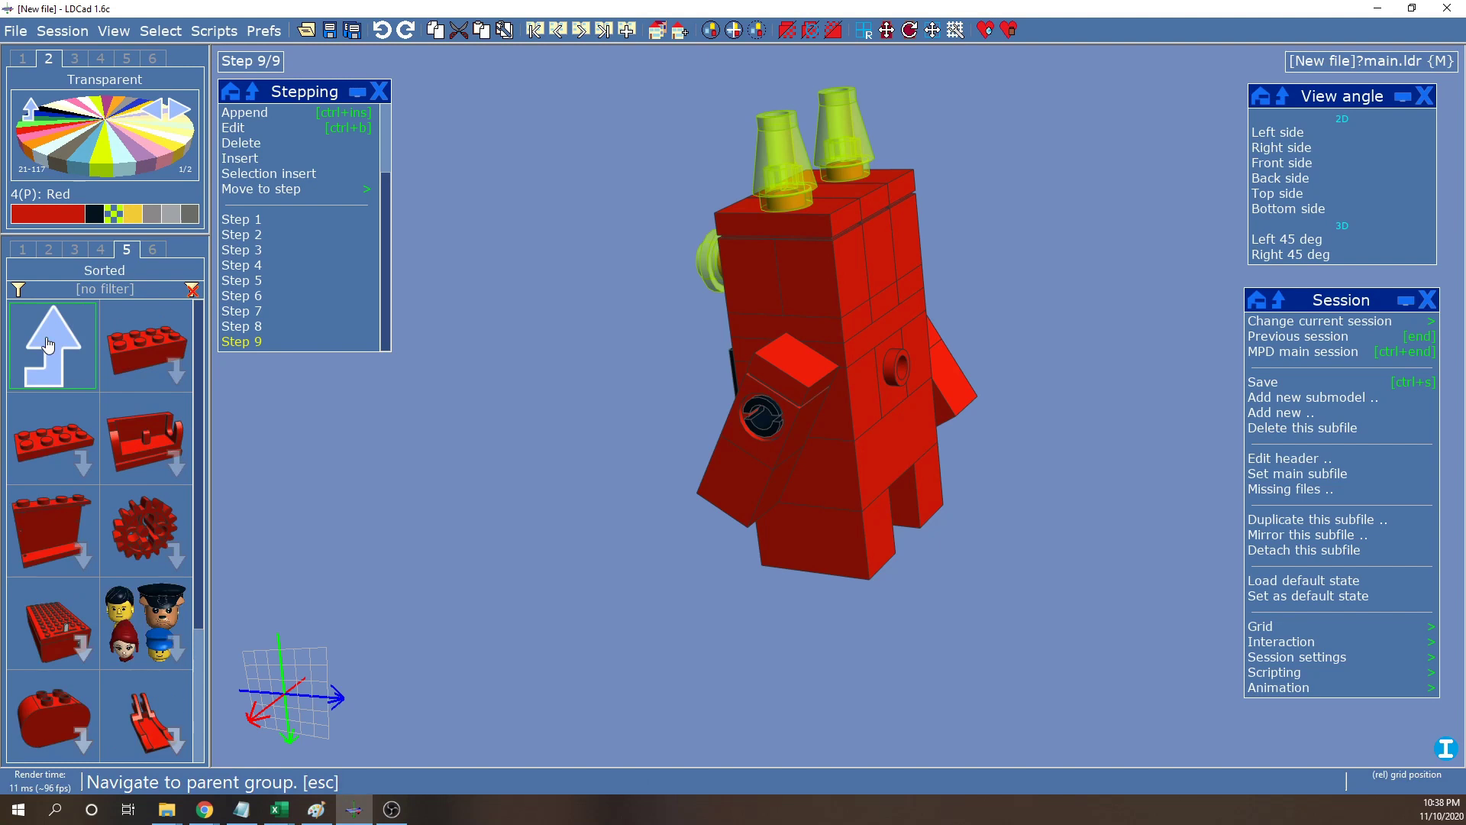
left_click(38, 352)
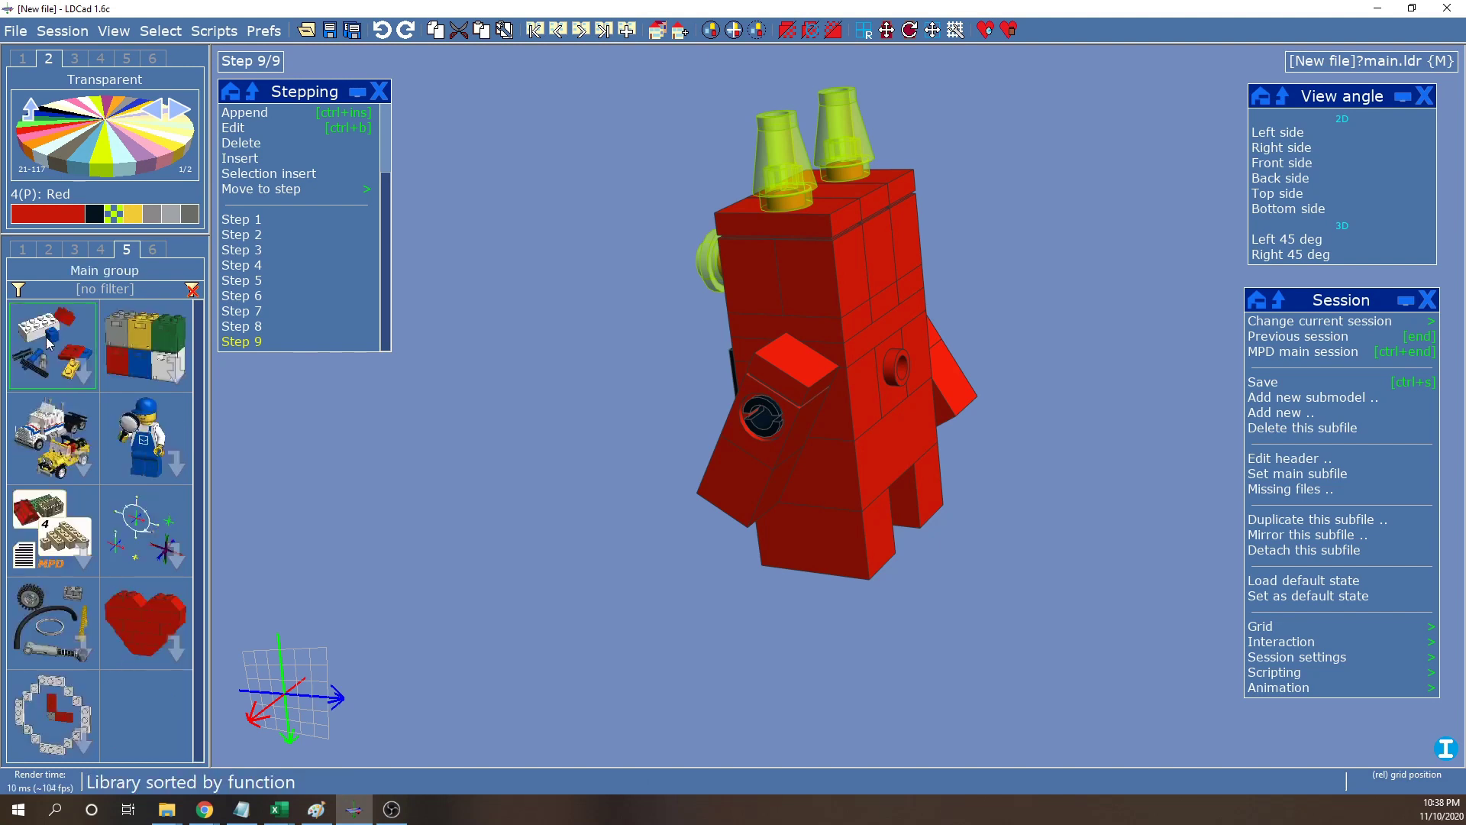
left_click(142, 417)
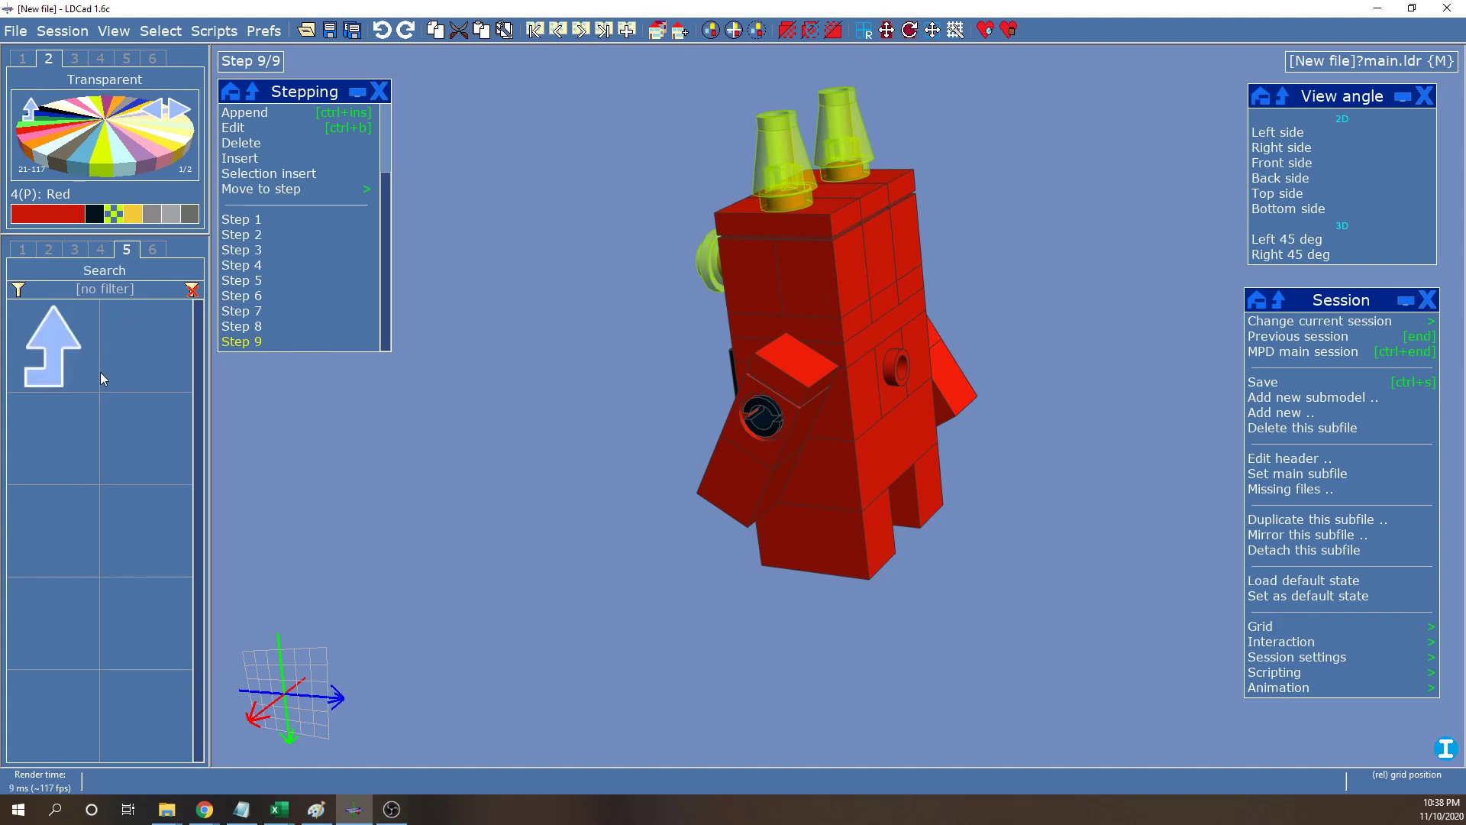
left_click(104, 290)
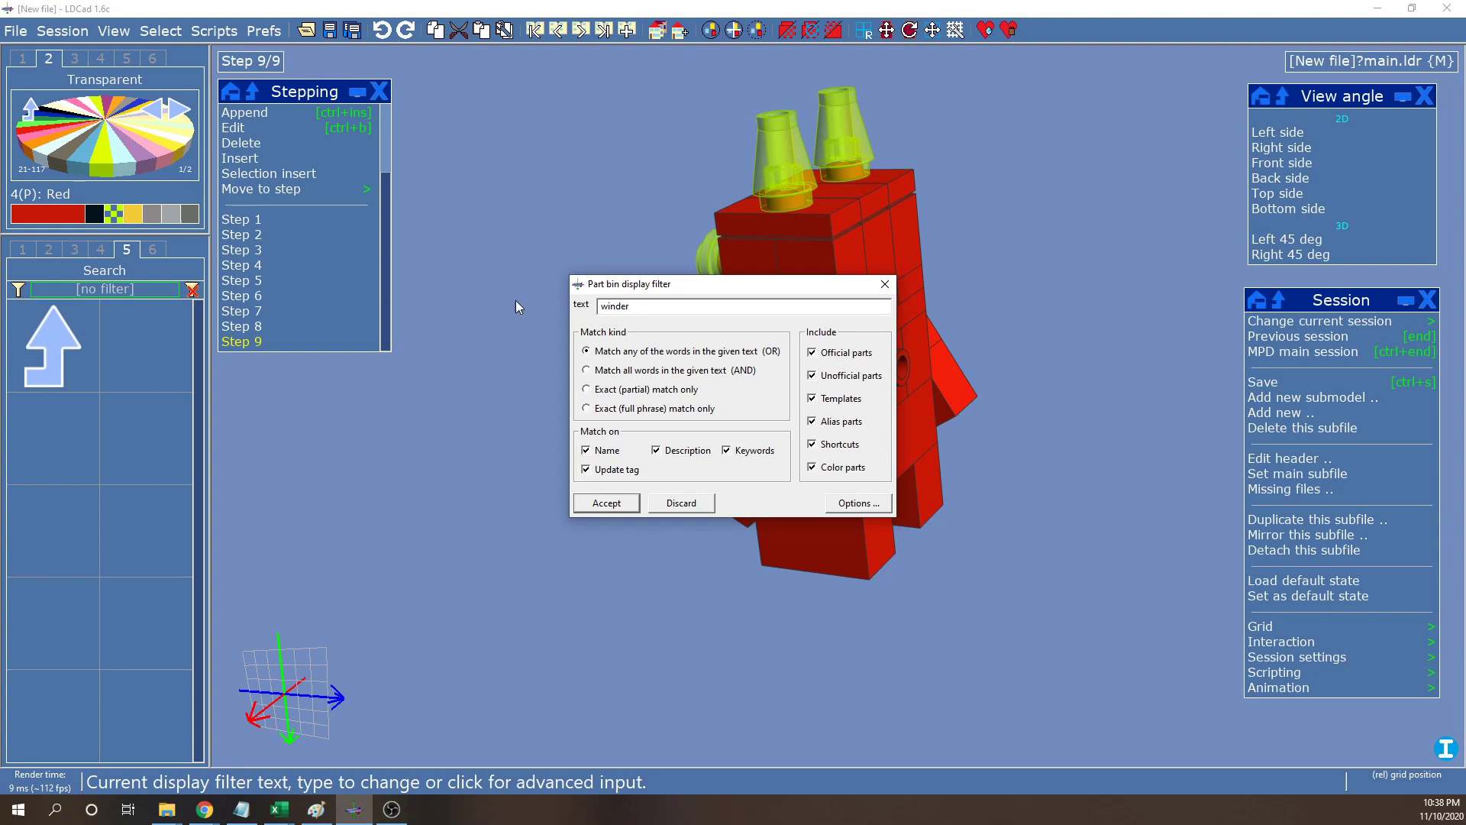
left_click(626, 504)
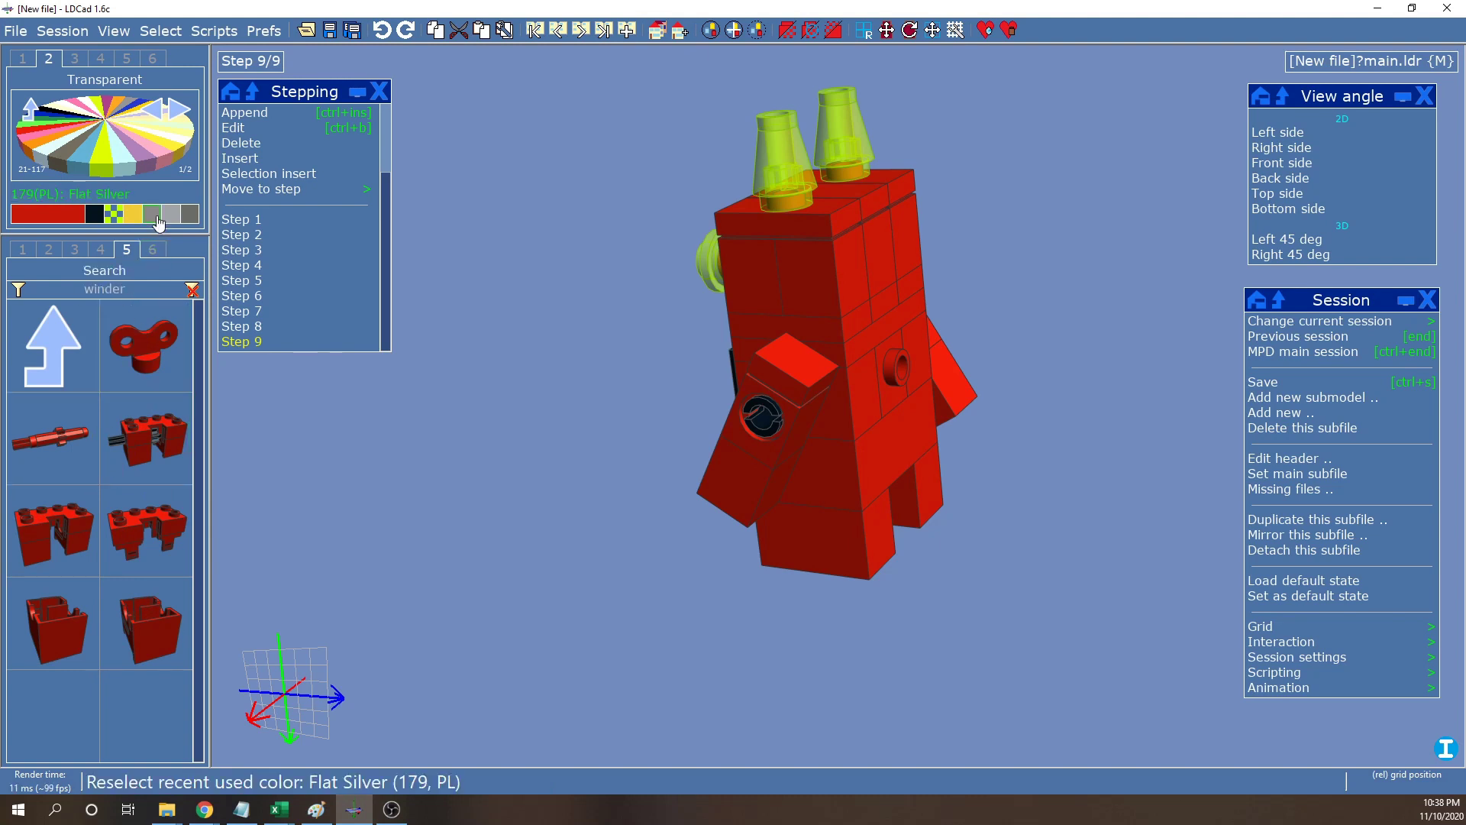
Choose Flat Silver from the metallic colours as the current part colour
left_click(74, 58)
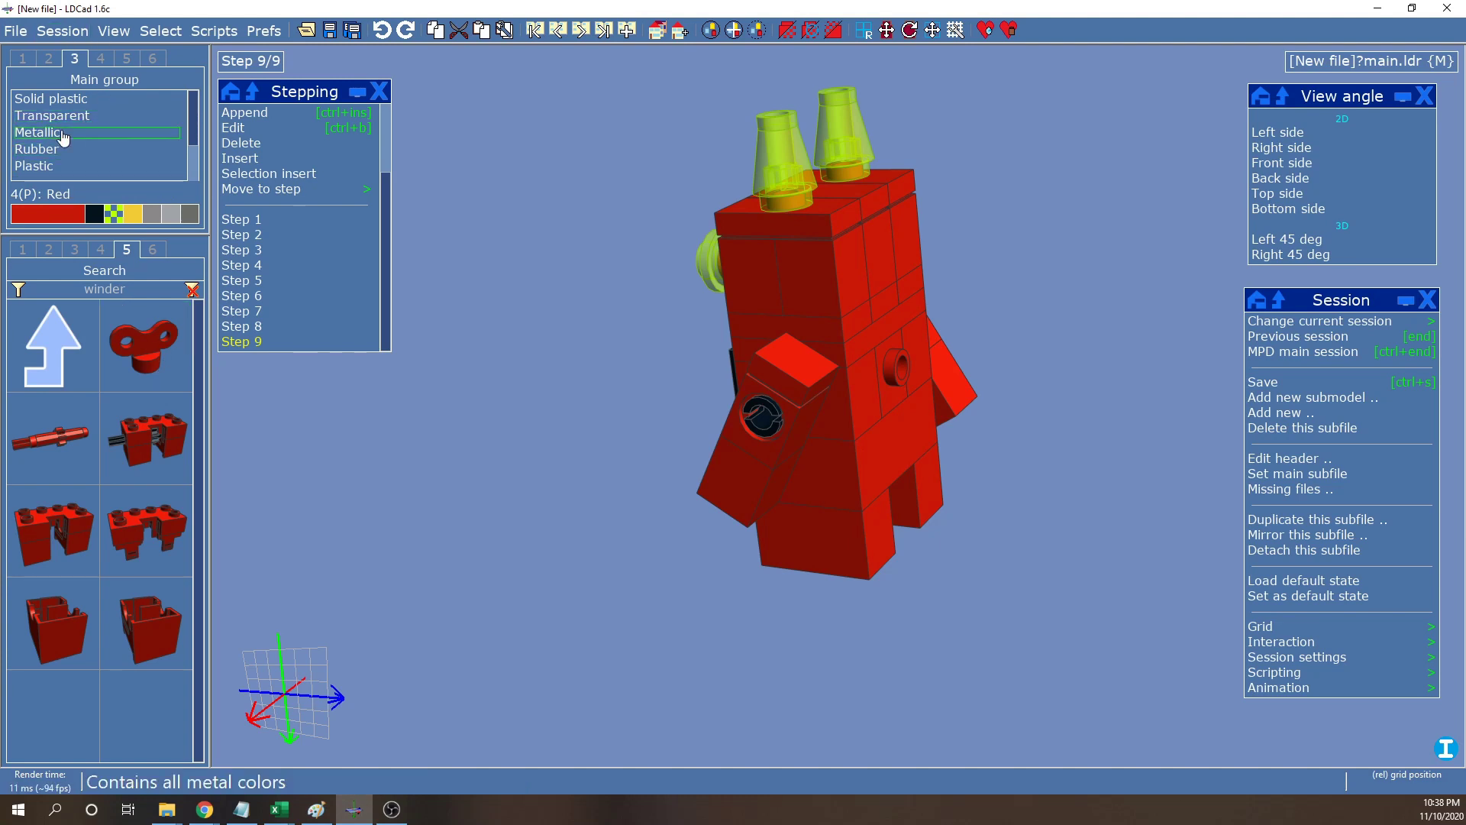
left_click(64, 134)
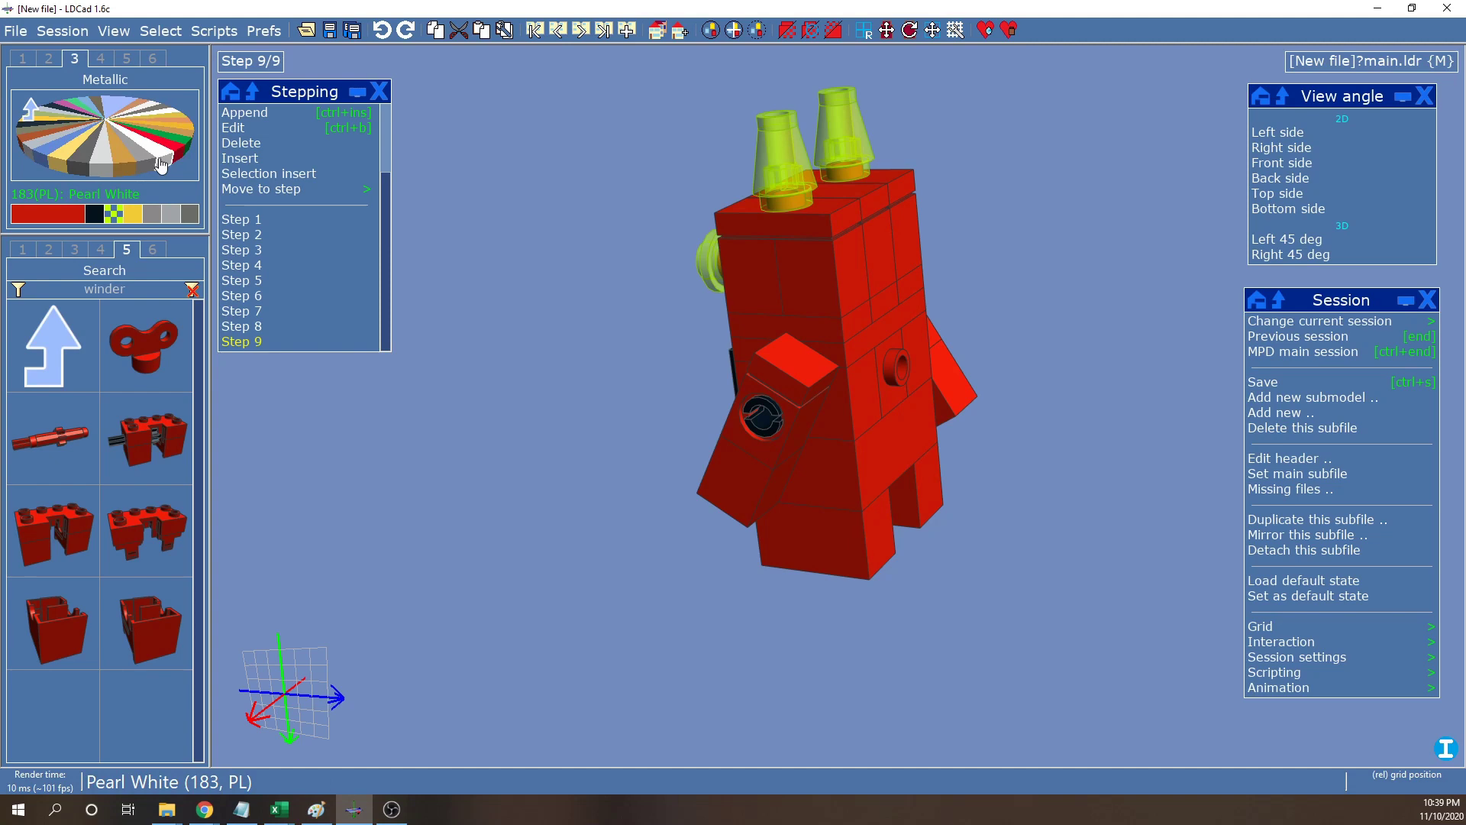
left_click(157, 166)
Place the winder key on the stud in the middle of the robot's back, at X=20, Y=-48, Z=15
left_click_drag(153, 359, 1012, 519)
left_click_drag(1061, 336, 908, 358)
right_click_drag(1126, 359, 1006, 350)
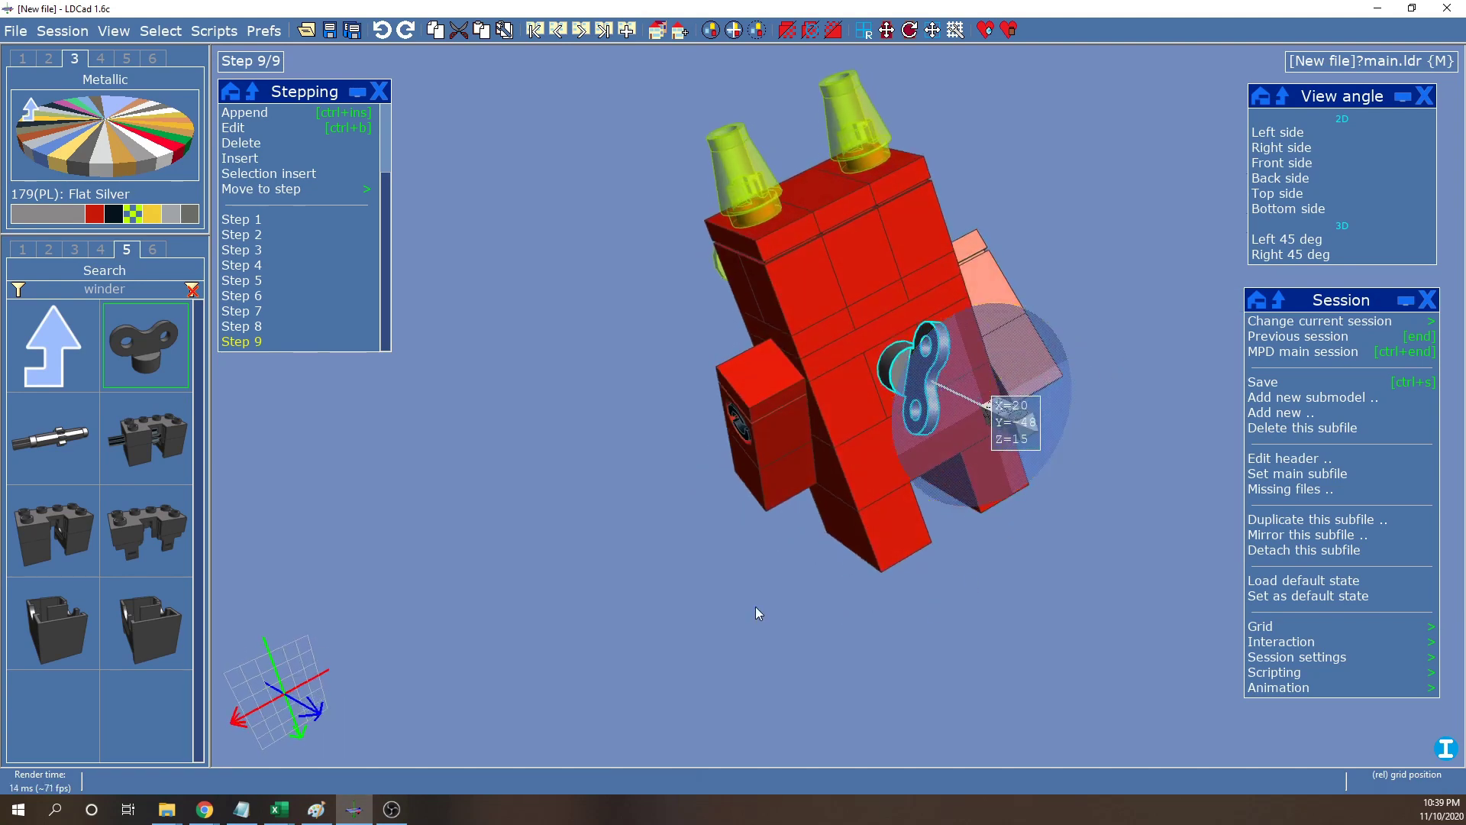
Examine the robot and its winder key from the back, side and front
right_click_drag(779, 605, 771, 554)
right_click_drag(1052, 143, 1131, 222)
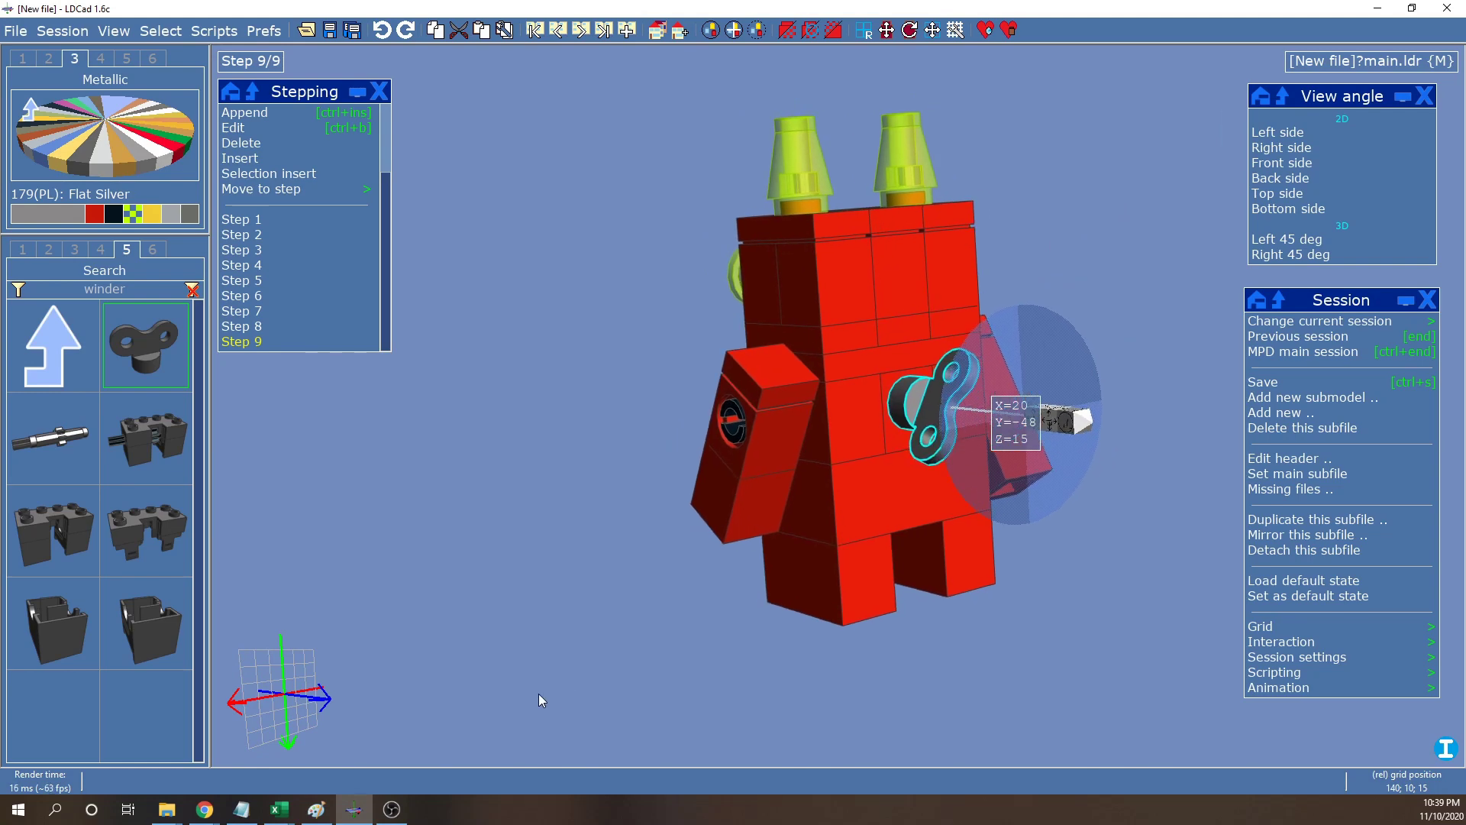
right_click_drag(1060, 239, 1069, 207)
right_click_drag(567, 372, 1058, 395)
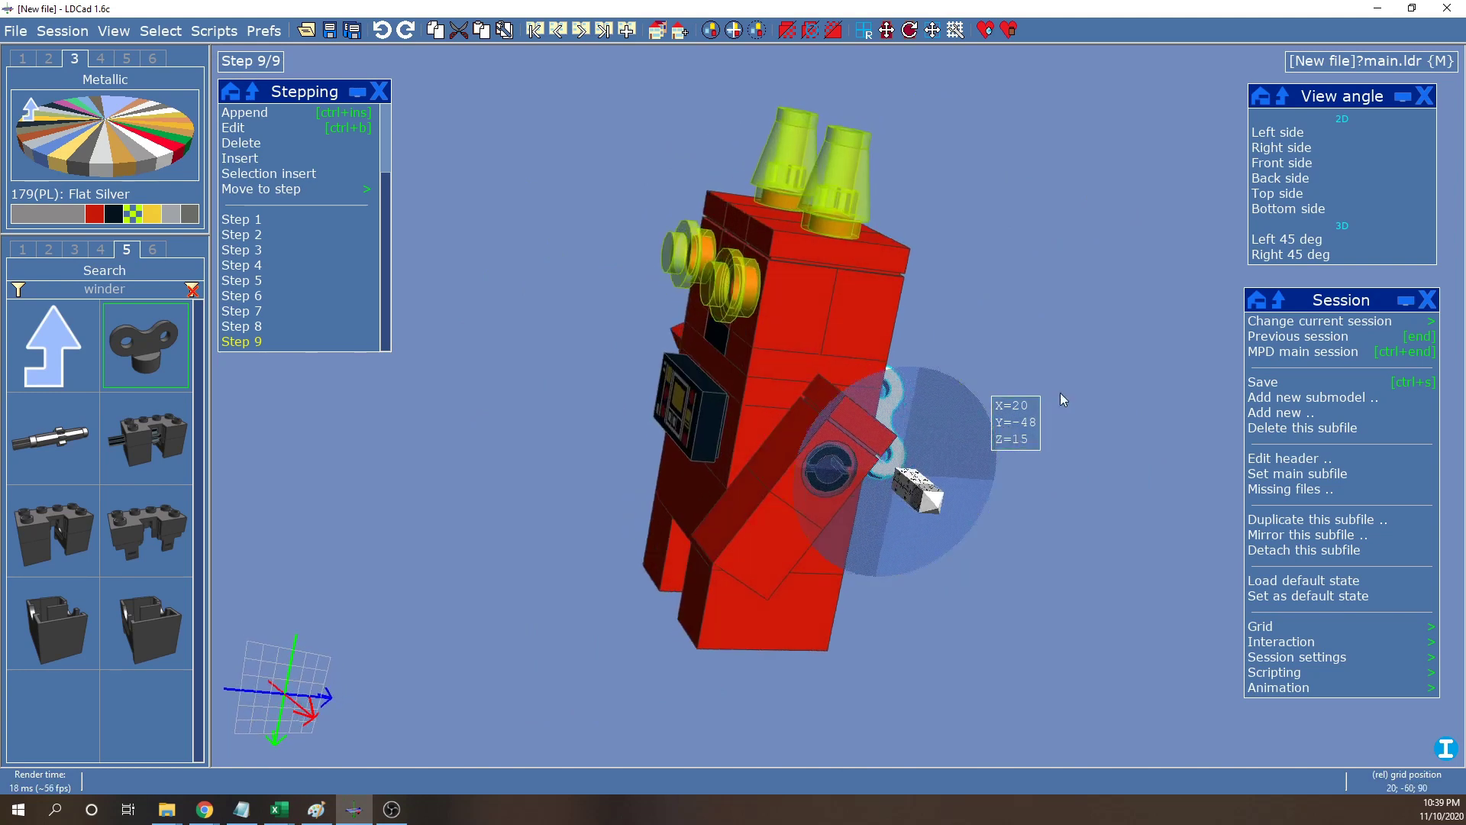
right_click_drag(449, 536, 620, 549)
right_click_drag(957, 258, 1027, 322)
right_click_drag(1046, 547, 1057, 560)
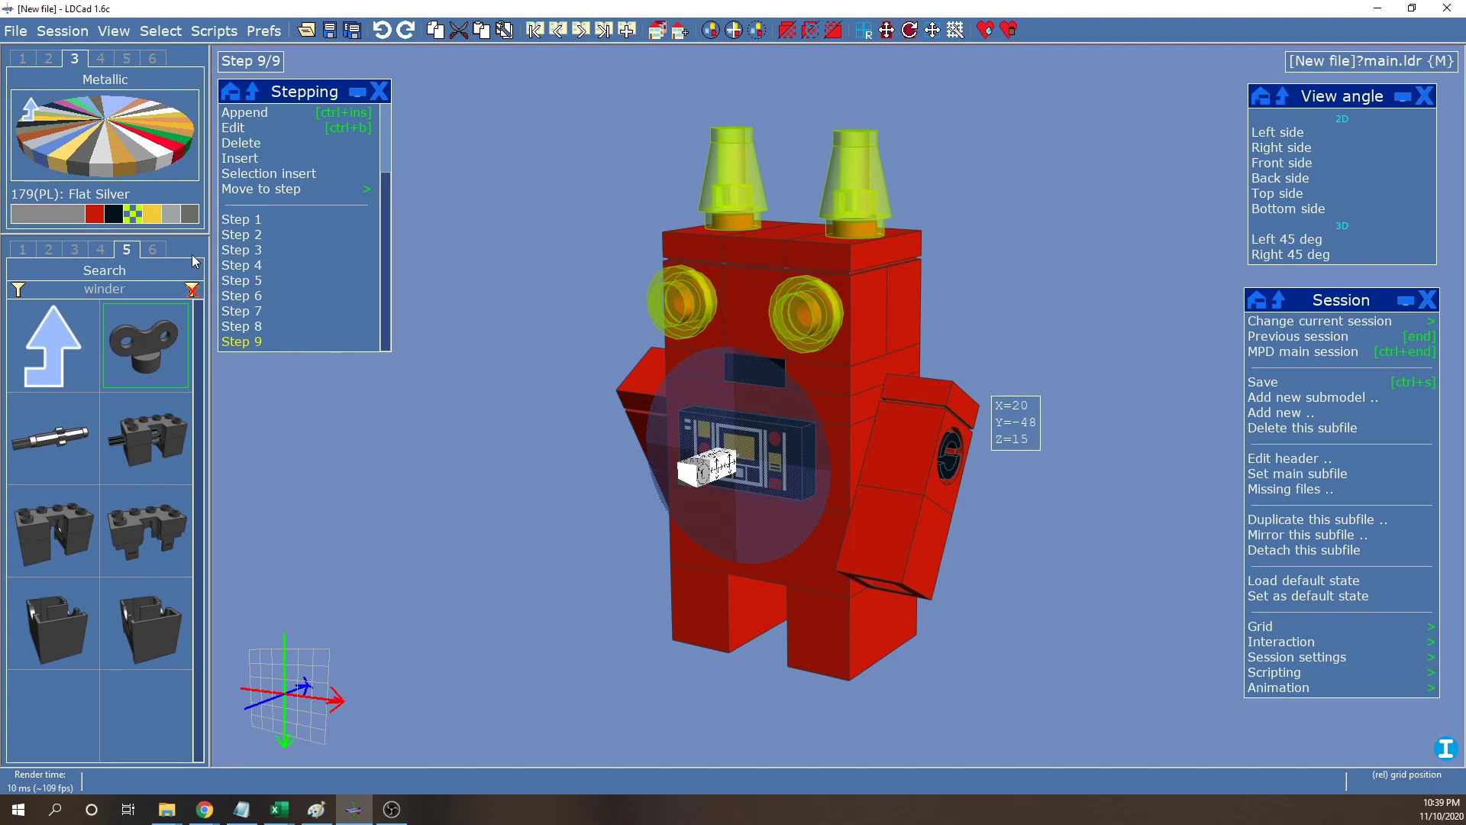
left_click(156, 262)
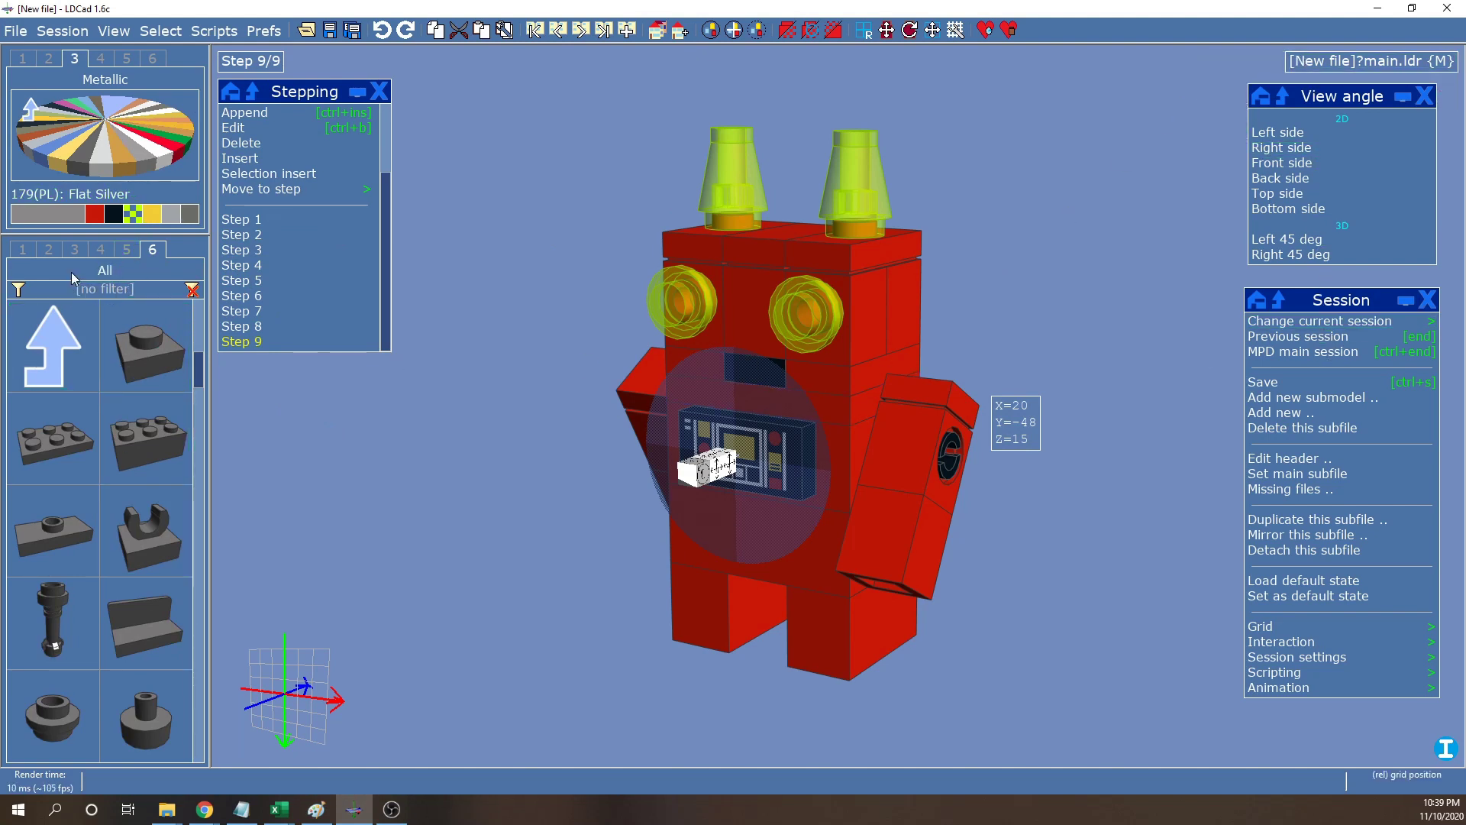
left_click(124, 250)
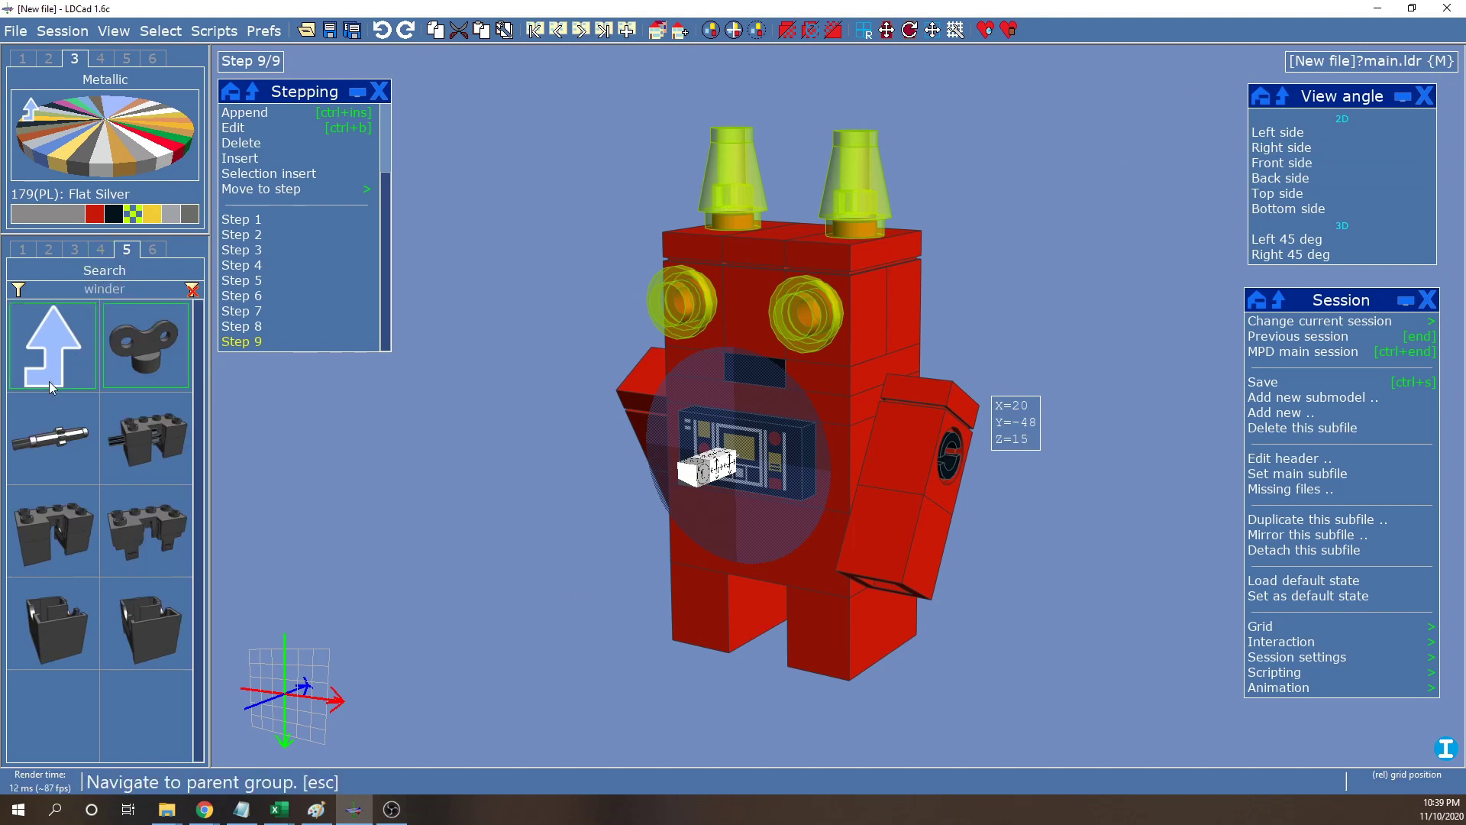
left_click(54, 348)
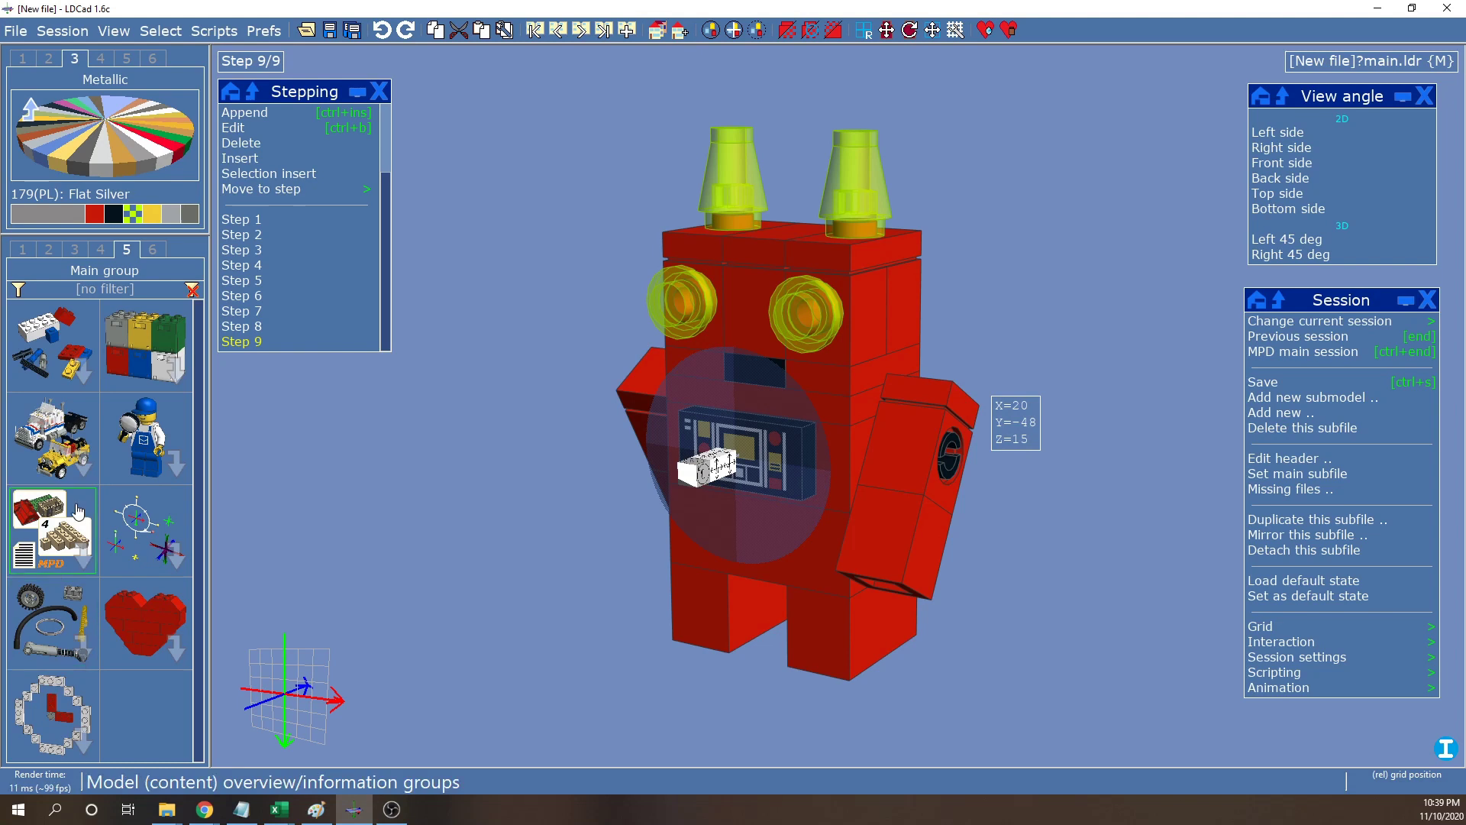
left_click(23, 249)
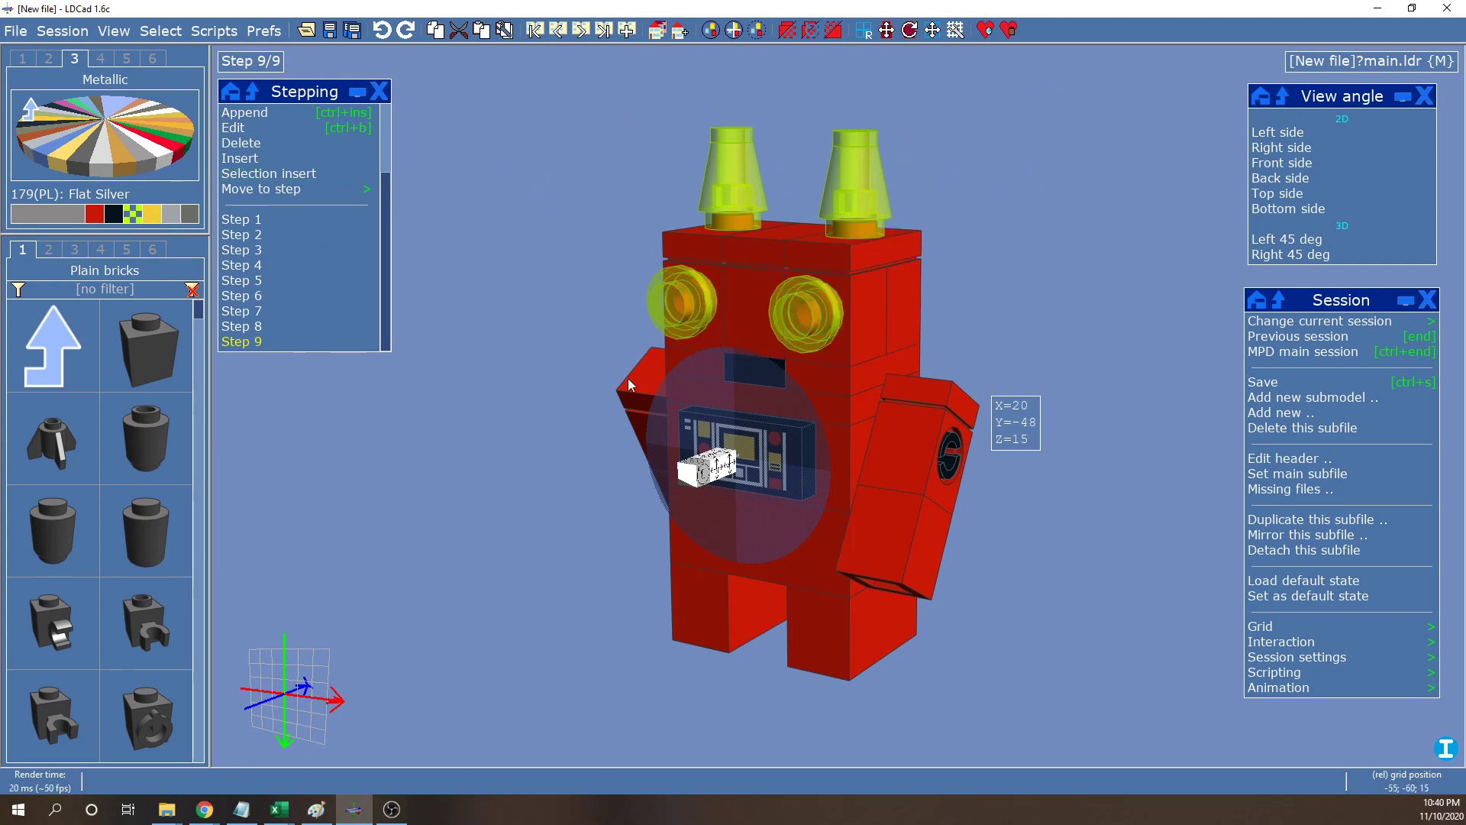
right_click_drag(959, 291, 982, 271)
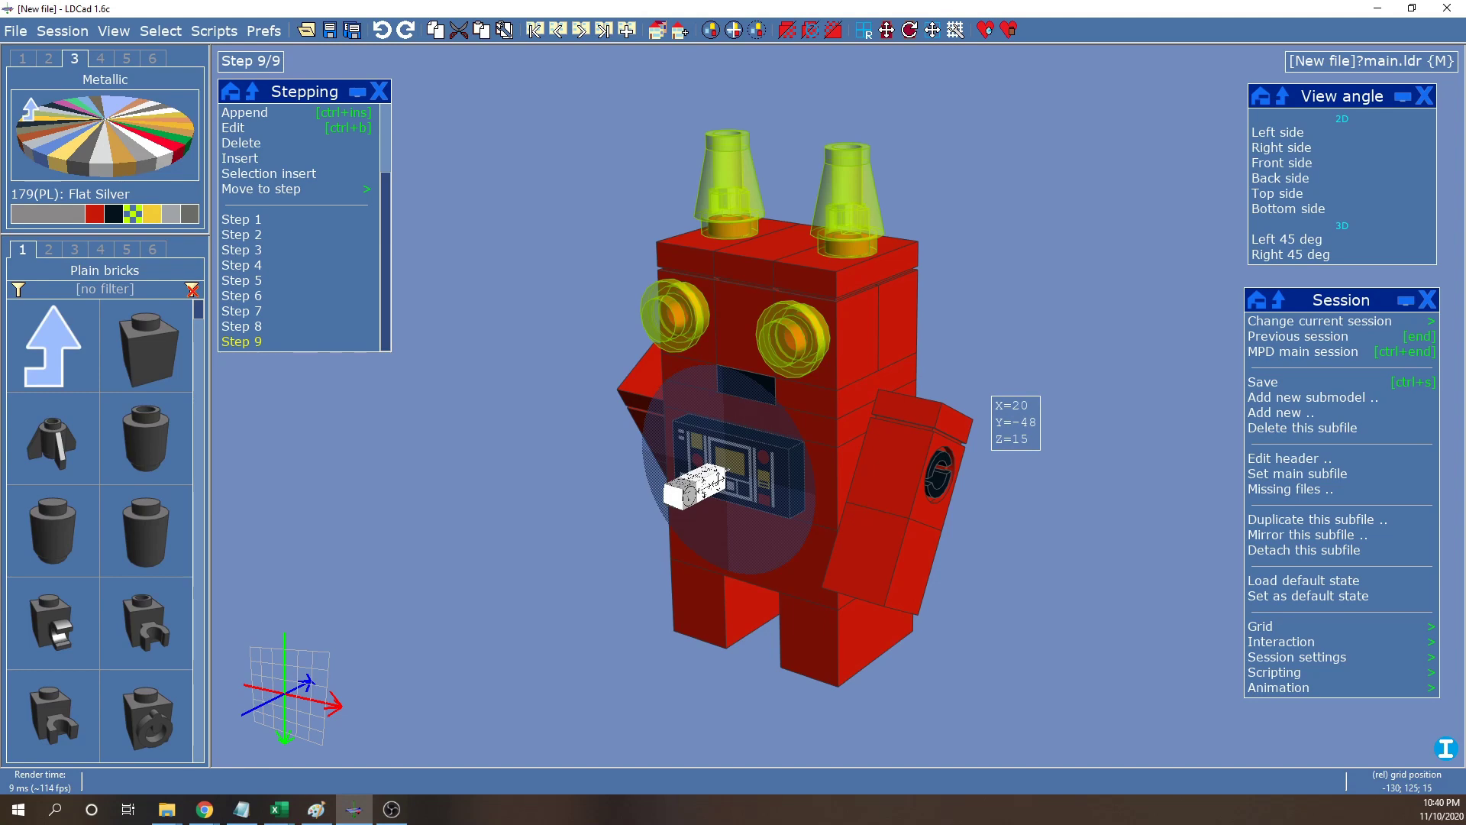
left_click(392, 809)
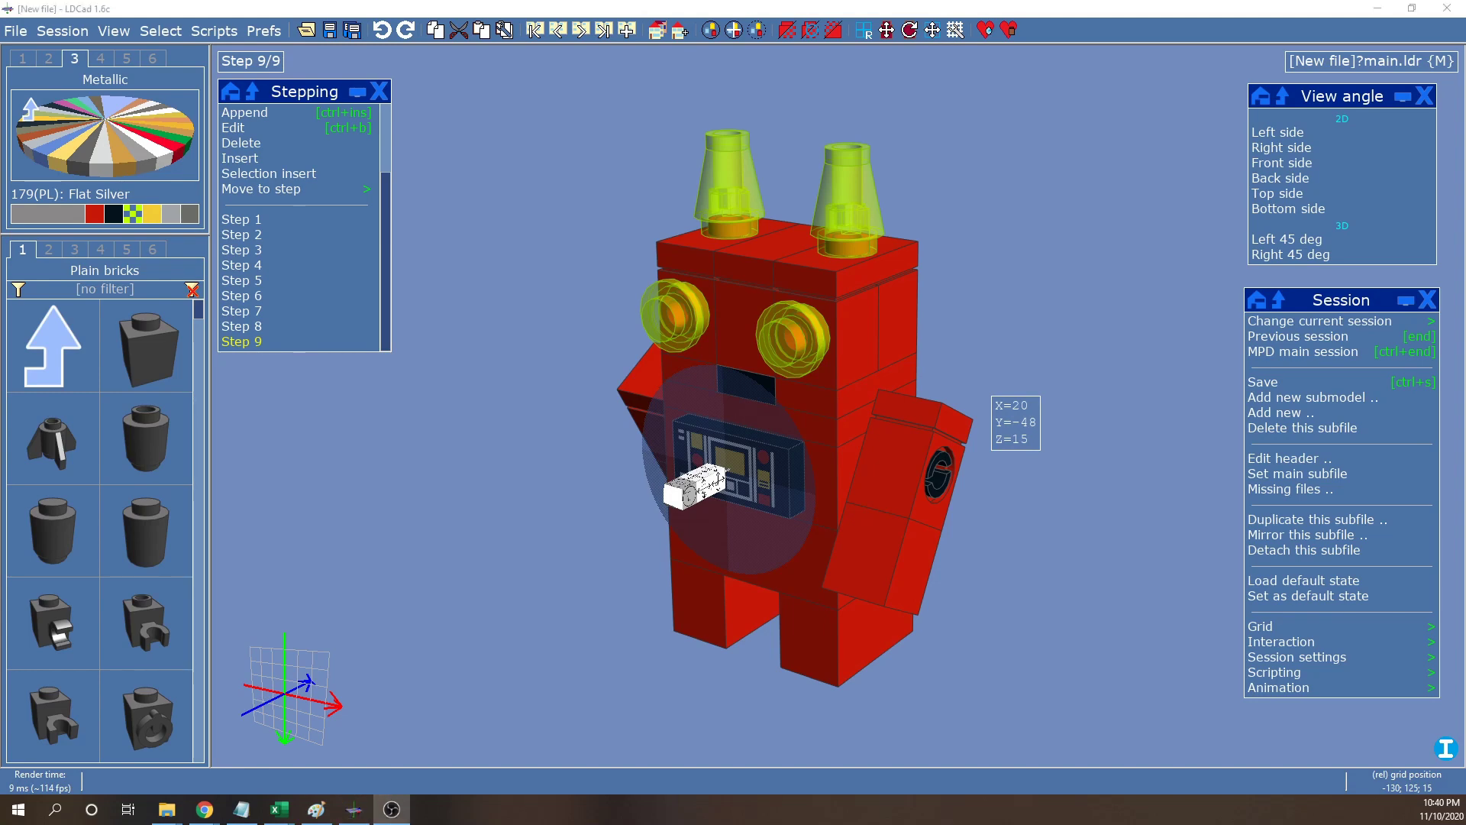